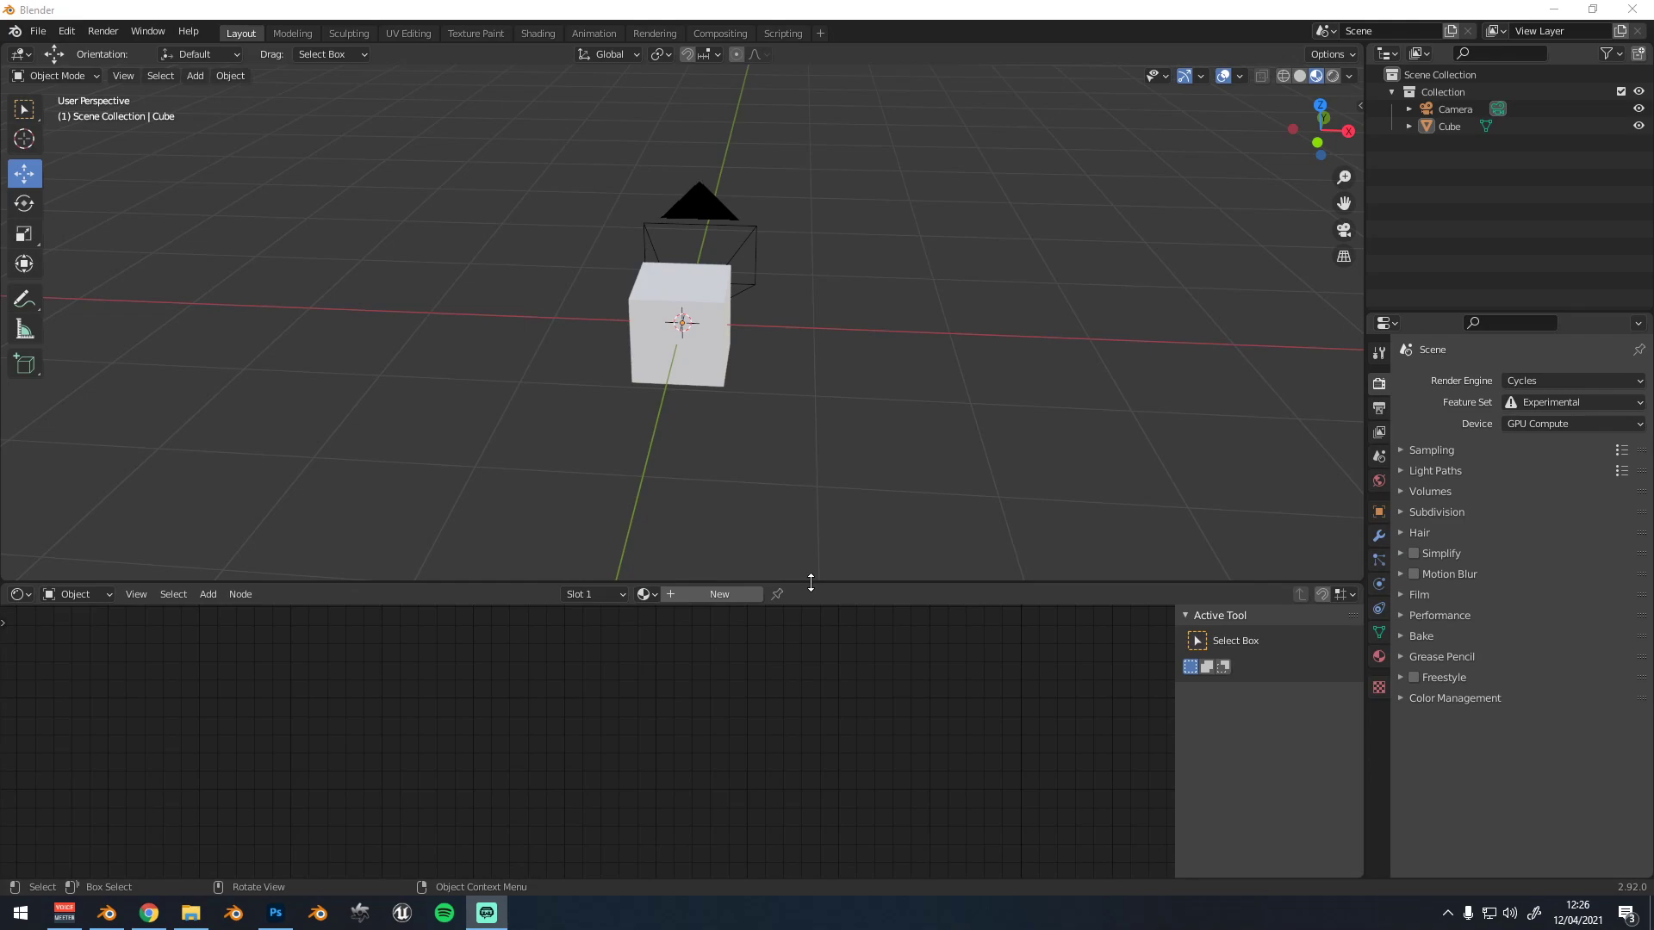
# Enlarge the 3D viewport and delete the default camera and cube from the scene
pyautogui.scroll(-2, 794, 323)
pyautogui.press('a')
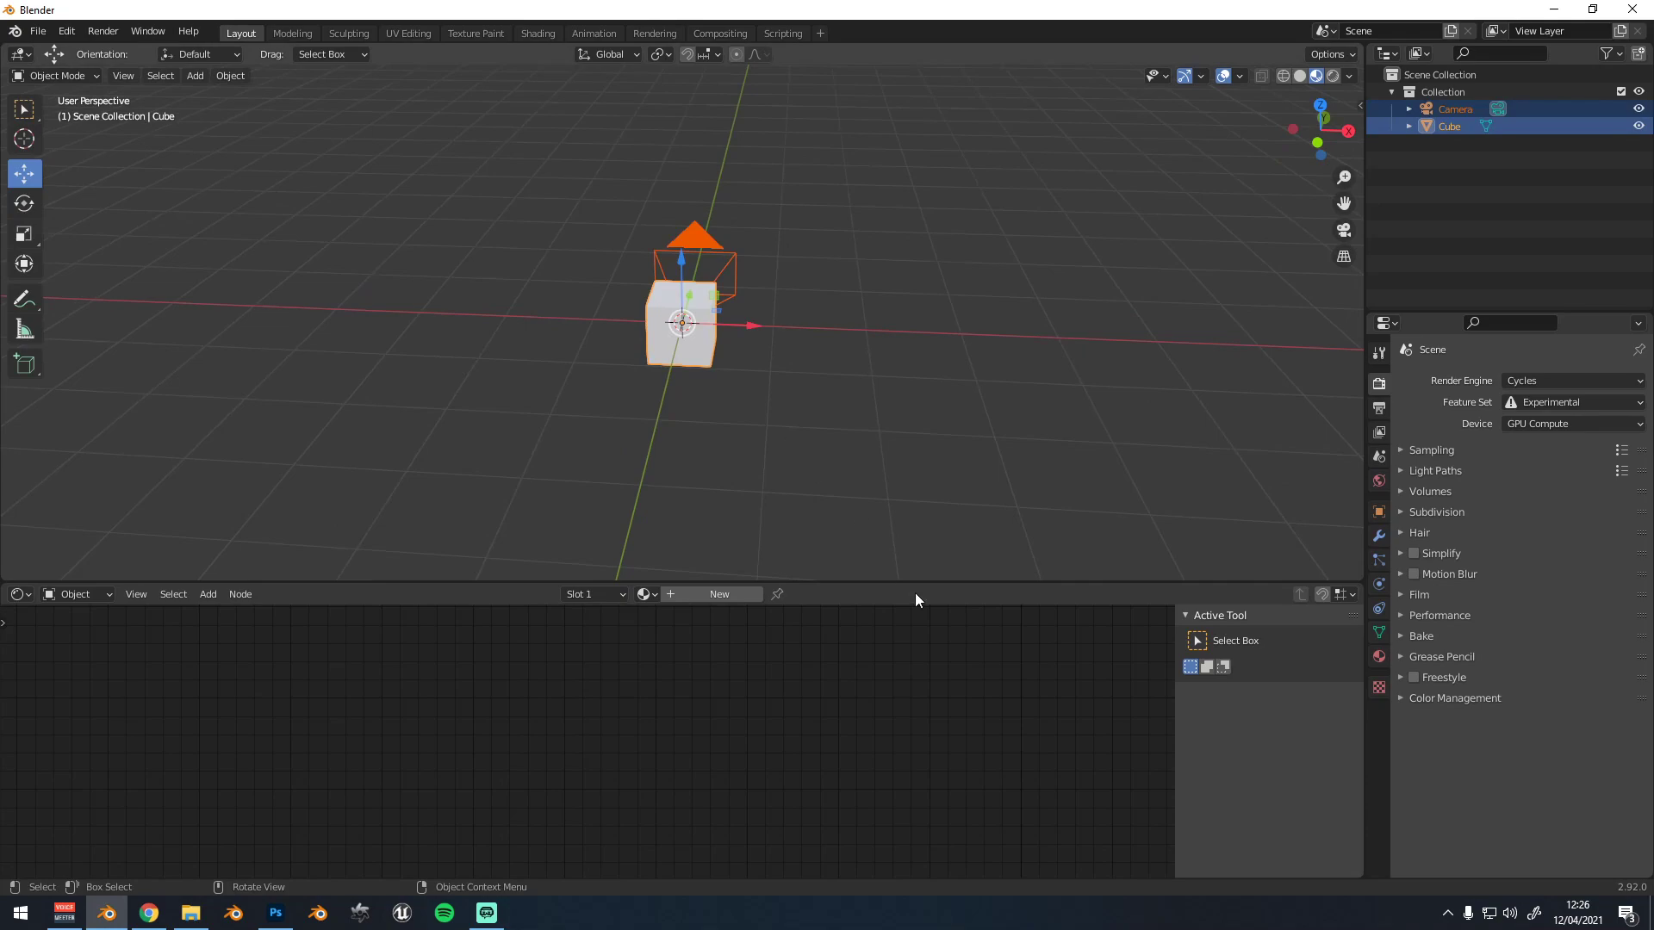
pyautogui.moveTo(893, 583); pyautogui.dragTo(895, 628)
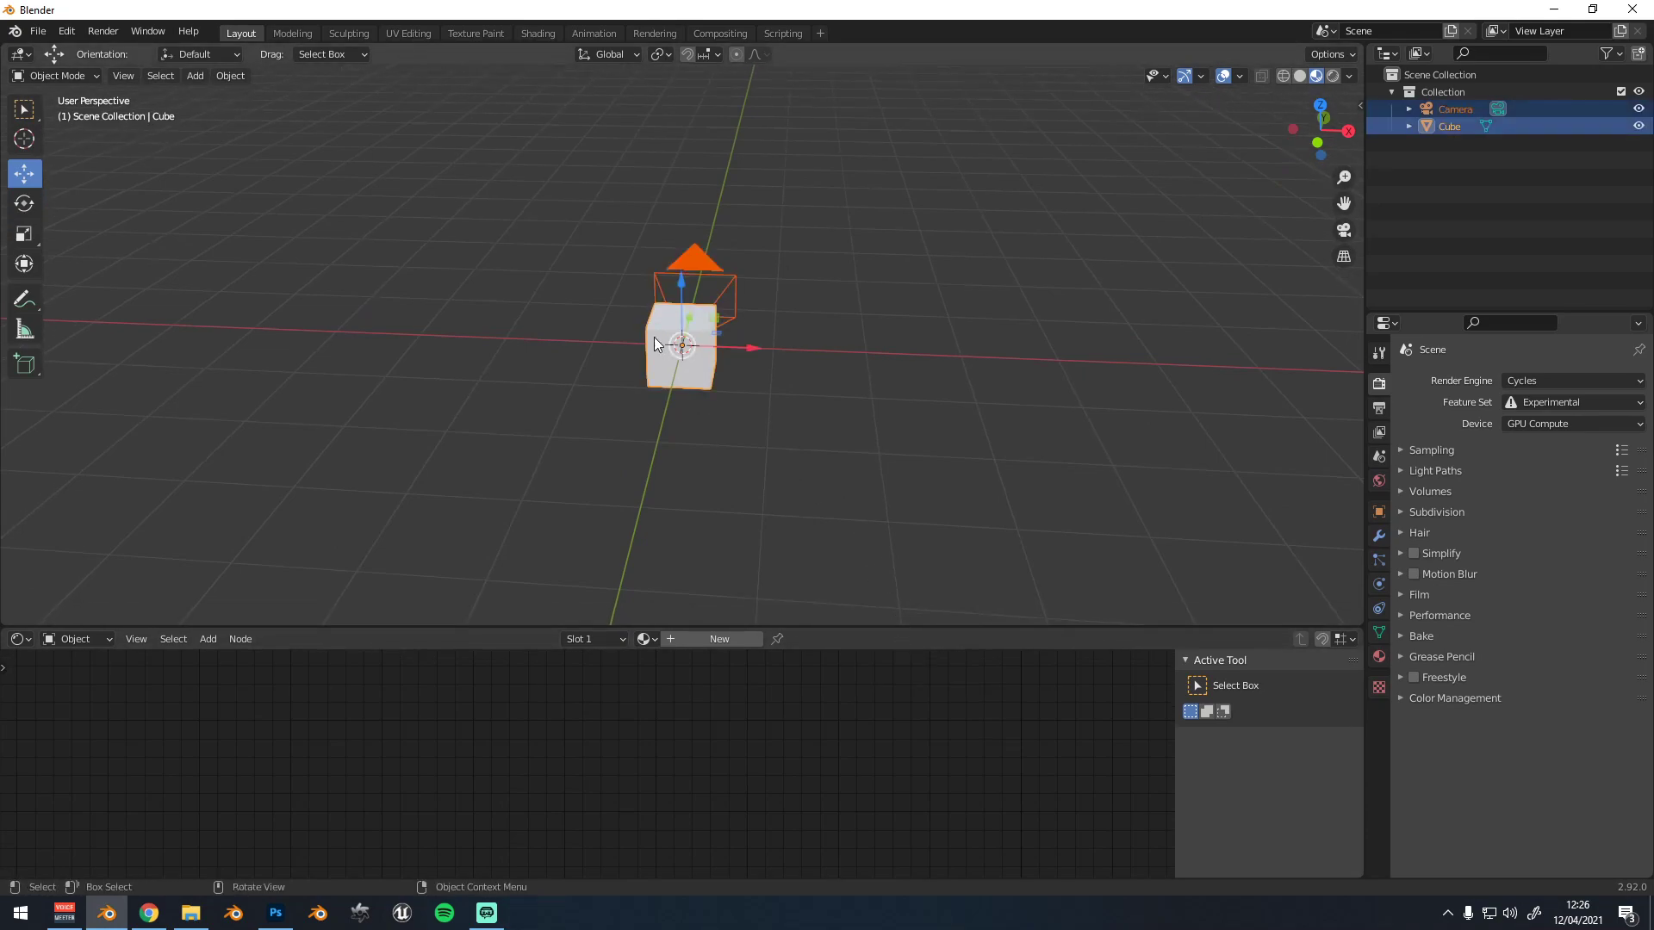
pyautogui.press('Delete')
pyautogui.moveTo(671, 255); pyautogui.dragTo(670, 241, button='middle')
pyautogui.scroll(3, 670, 241)
pyautogui.hotkey('shift', 'a')
pyautogui.moveTo(468, 214)
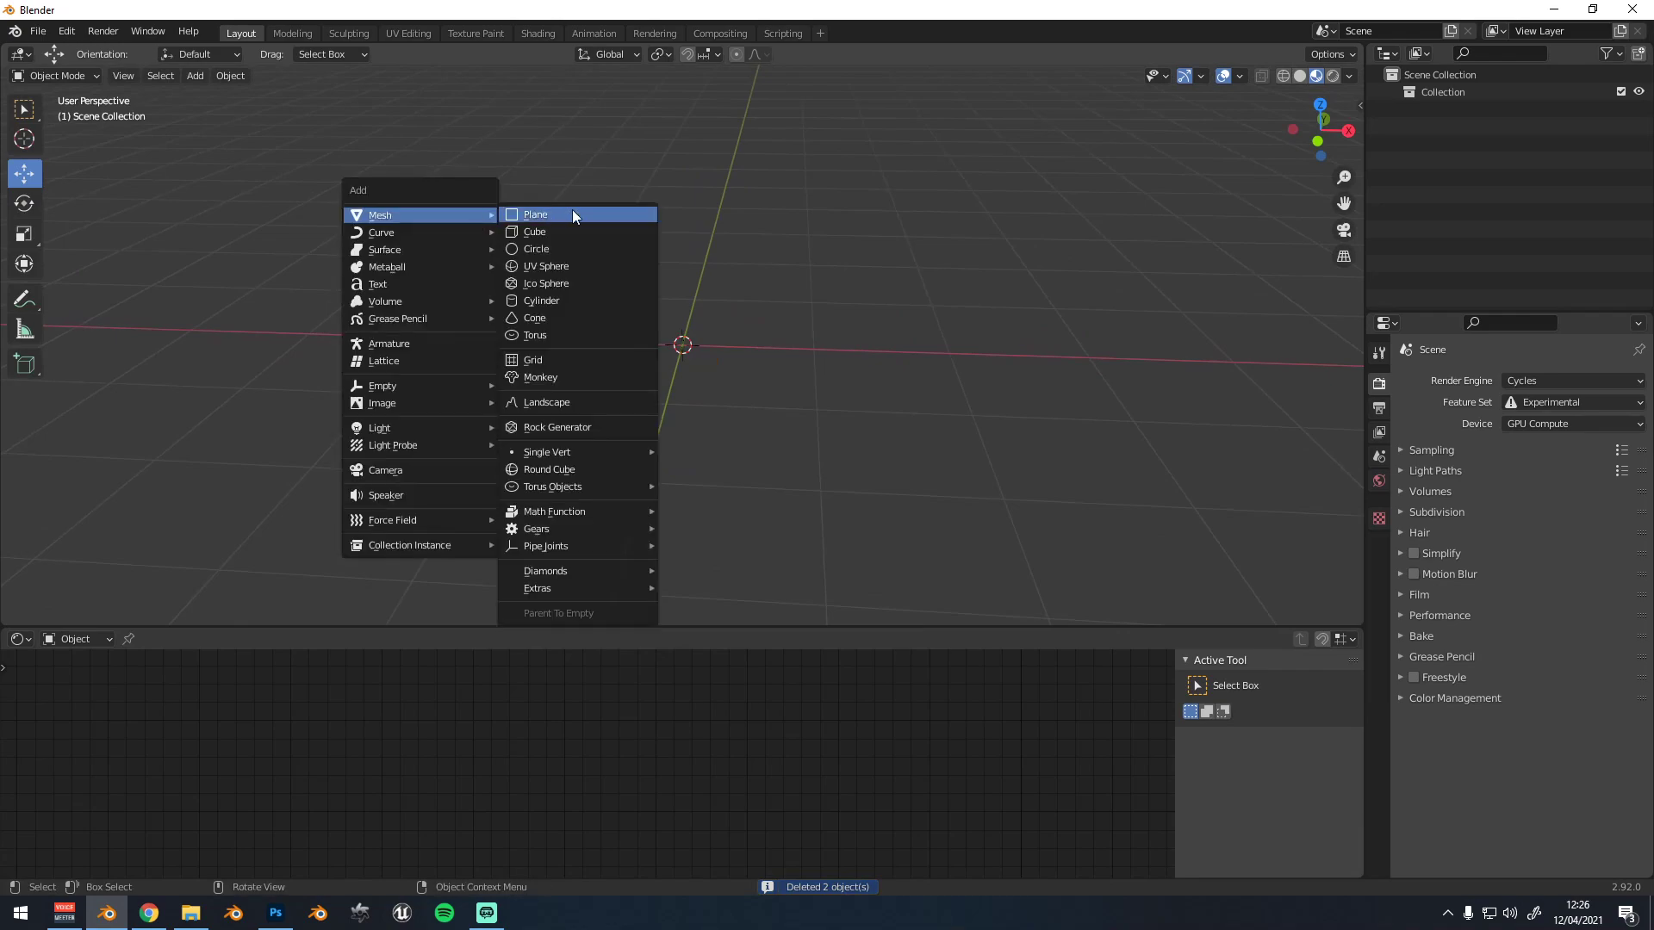
pyautogui.moveTo(580, 453)
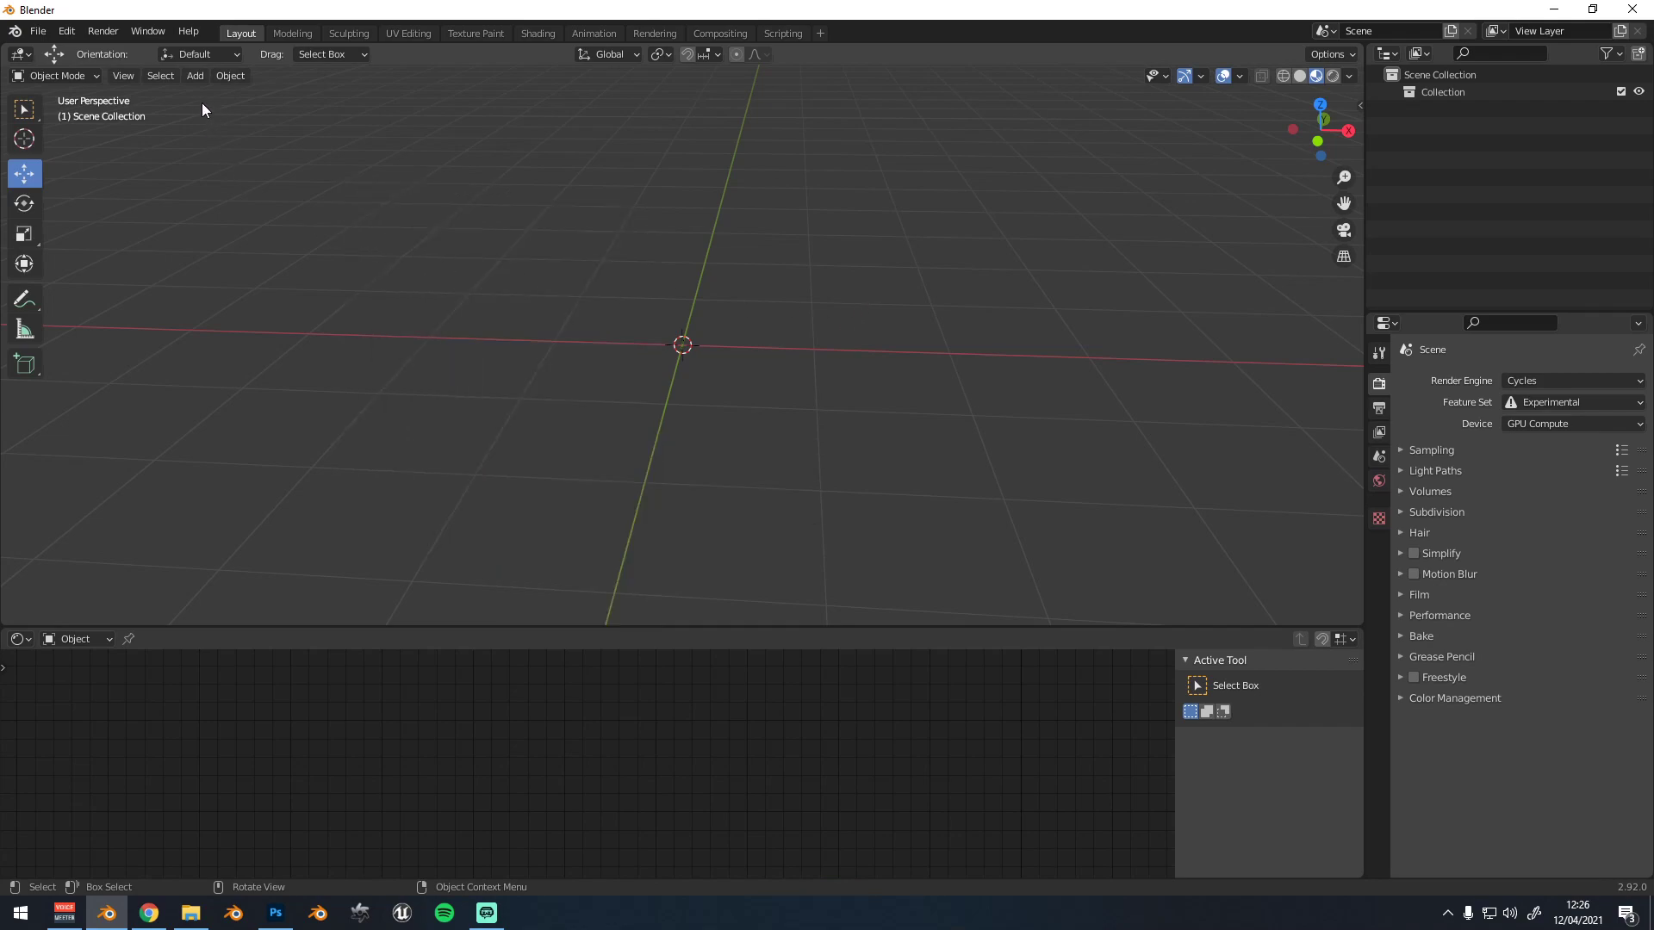
# Search the add-on preferences for "ext" to check whether Add Mesh: Extra Objects is enabled, and close the preferences
pyautogui.click(66, 31)
pyautogui.click(164, 278)
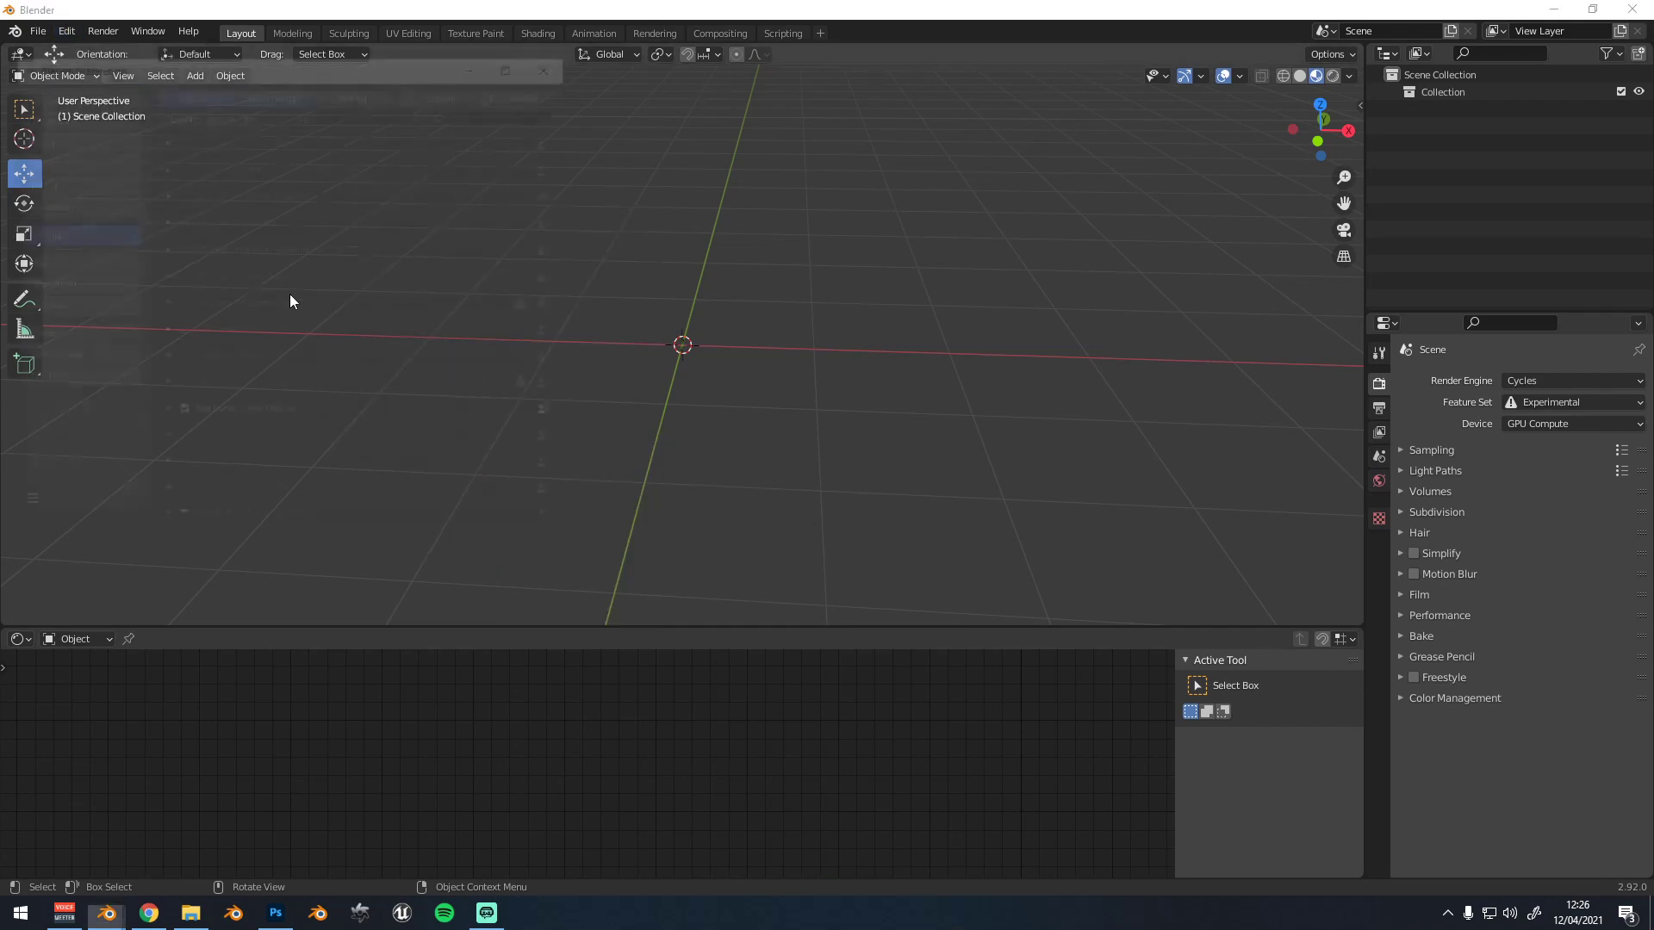
pyautogui.click(476, 114)
pyautogui.write('ext')
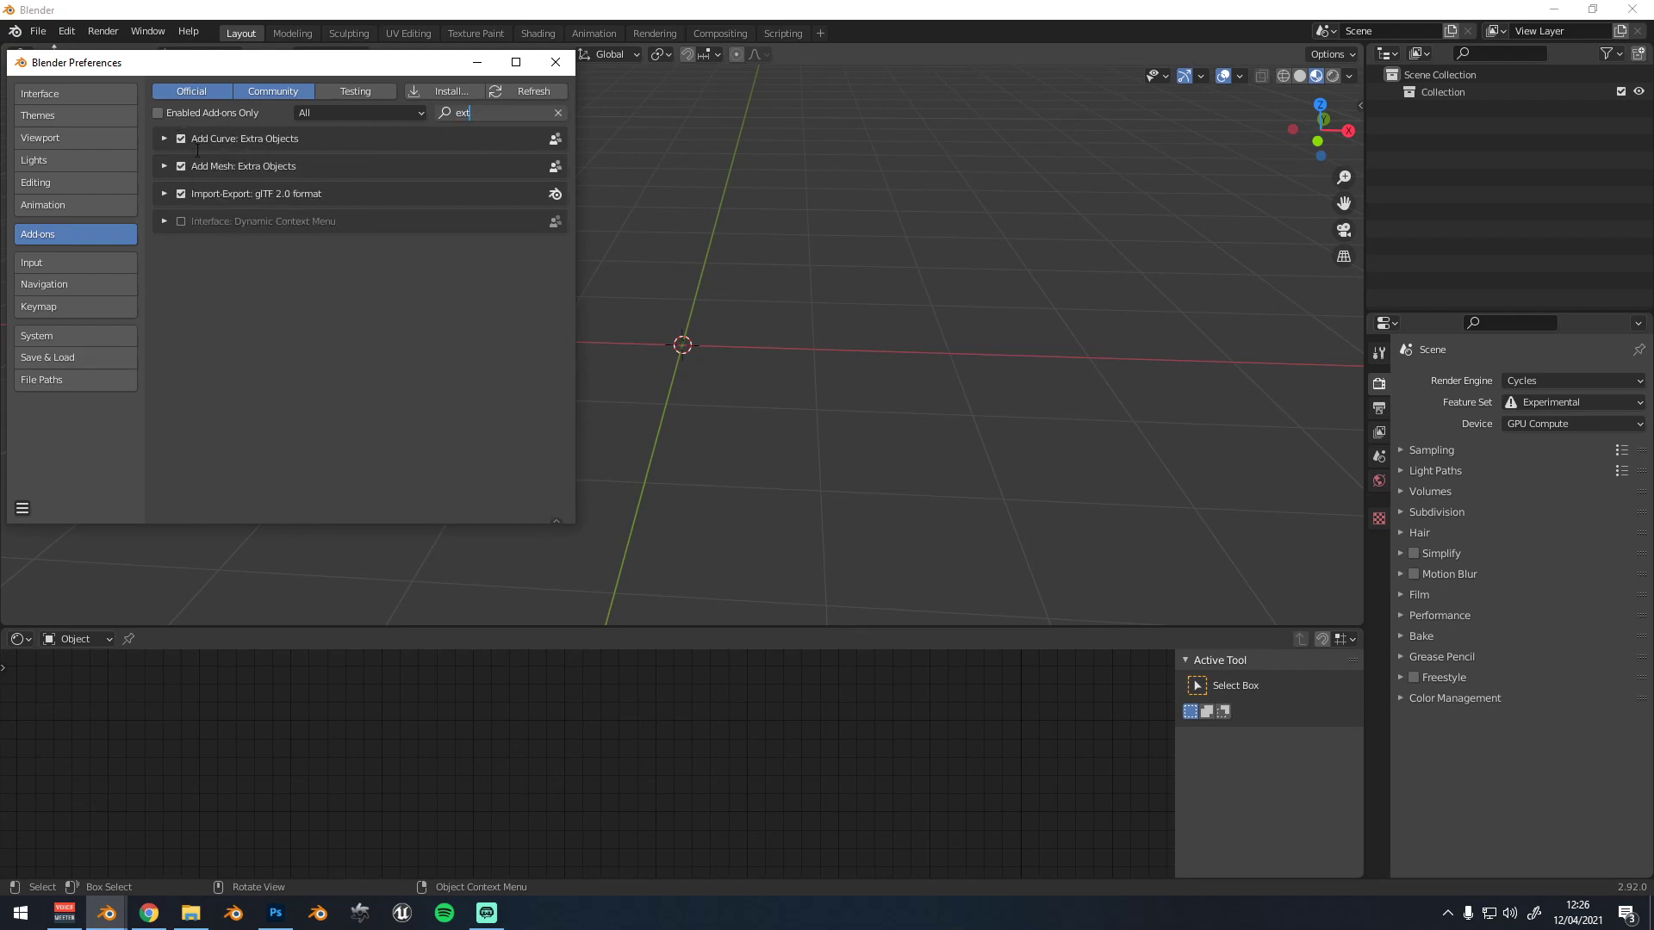
pyautogui.click(548, 69)
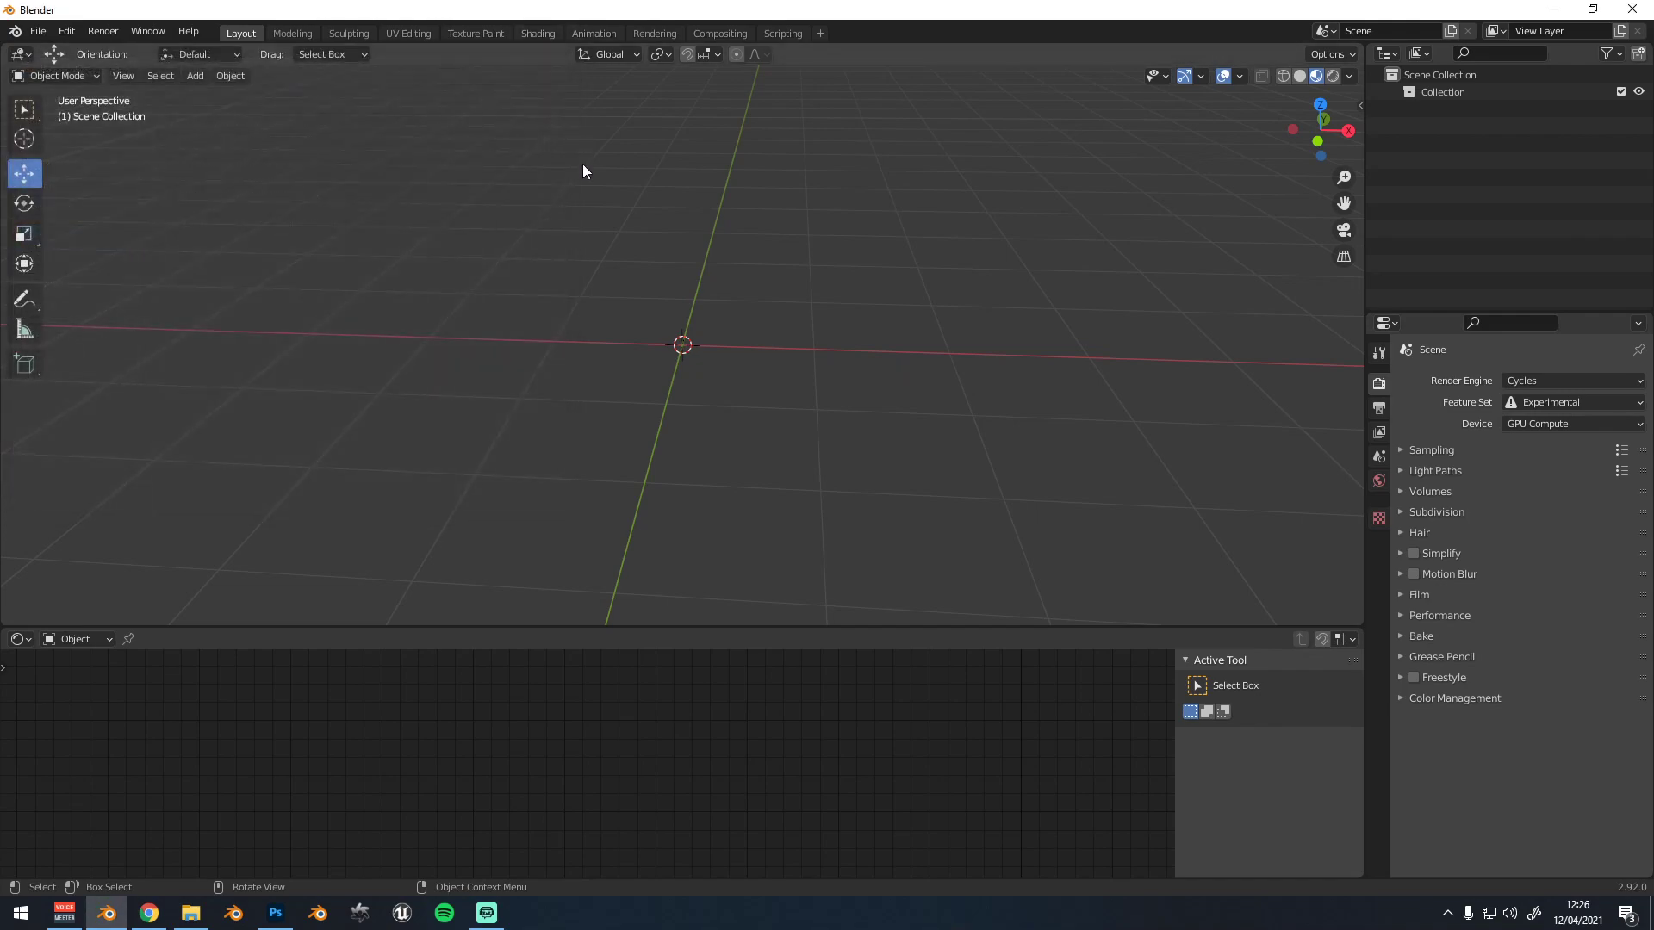
# Add a Single Vert mesh object at the world origin
pyautogui.hotkey('shift', 'a')
pyautogui.moveTo(503, 169)
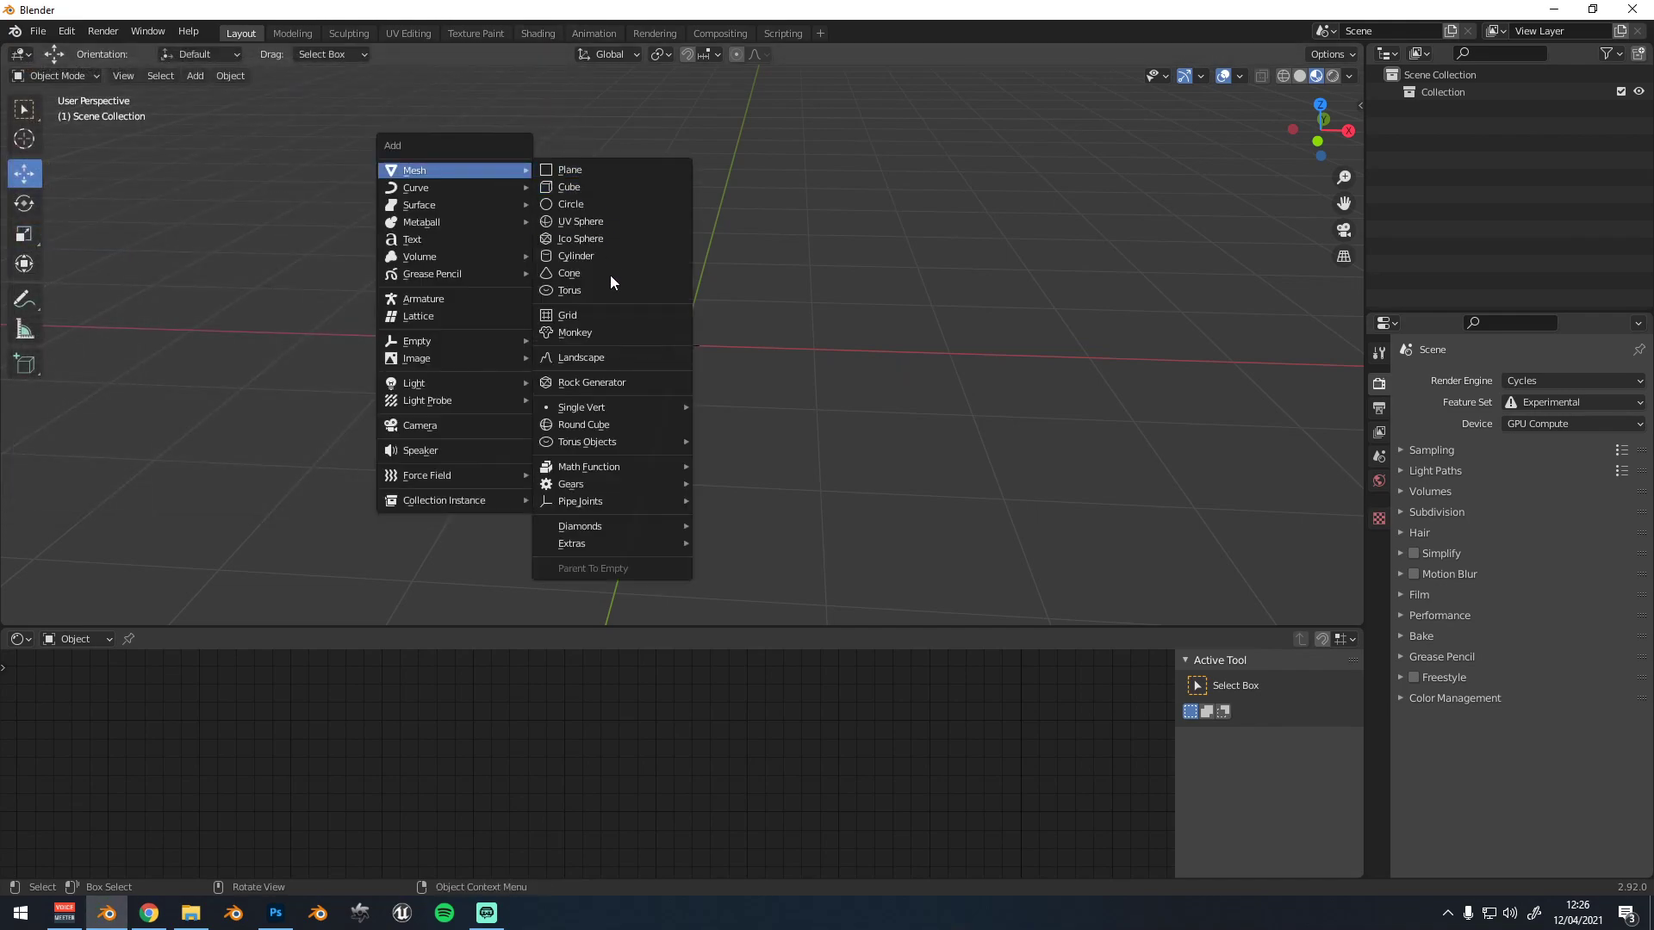
pyautogui.moveTo(598, 407)
pyautogui.click(745, 408)
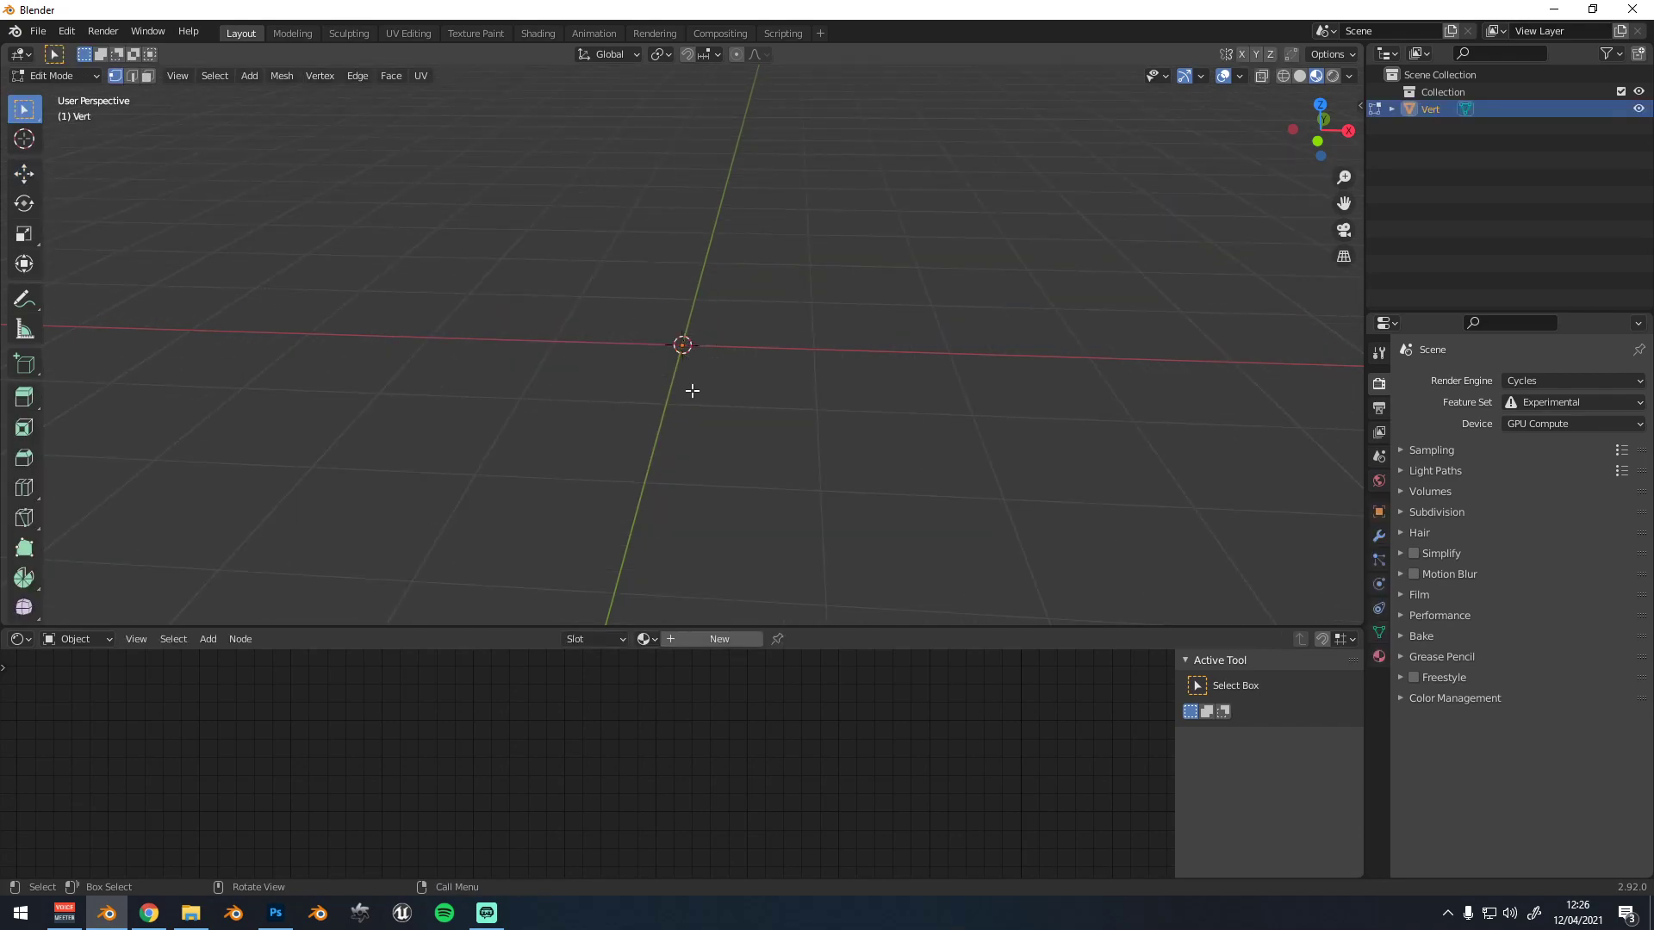
# Add a Skin modifier to the single-vertex object
pyautogui.click(1378, 536)
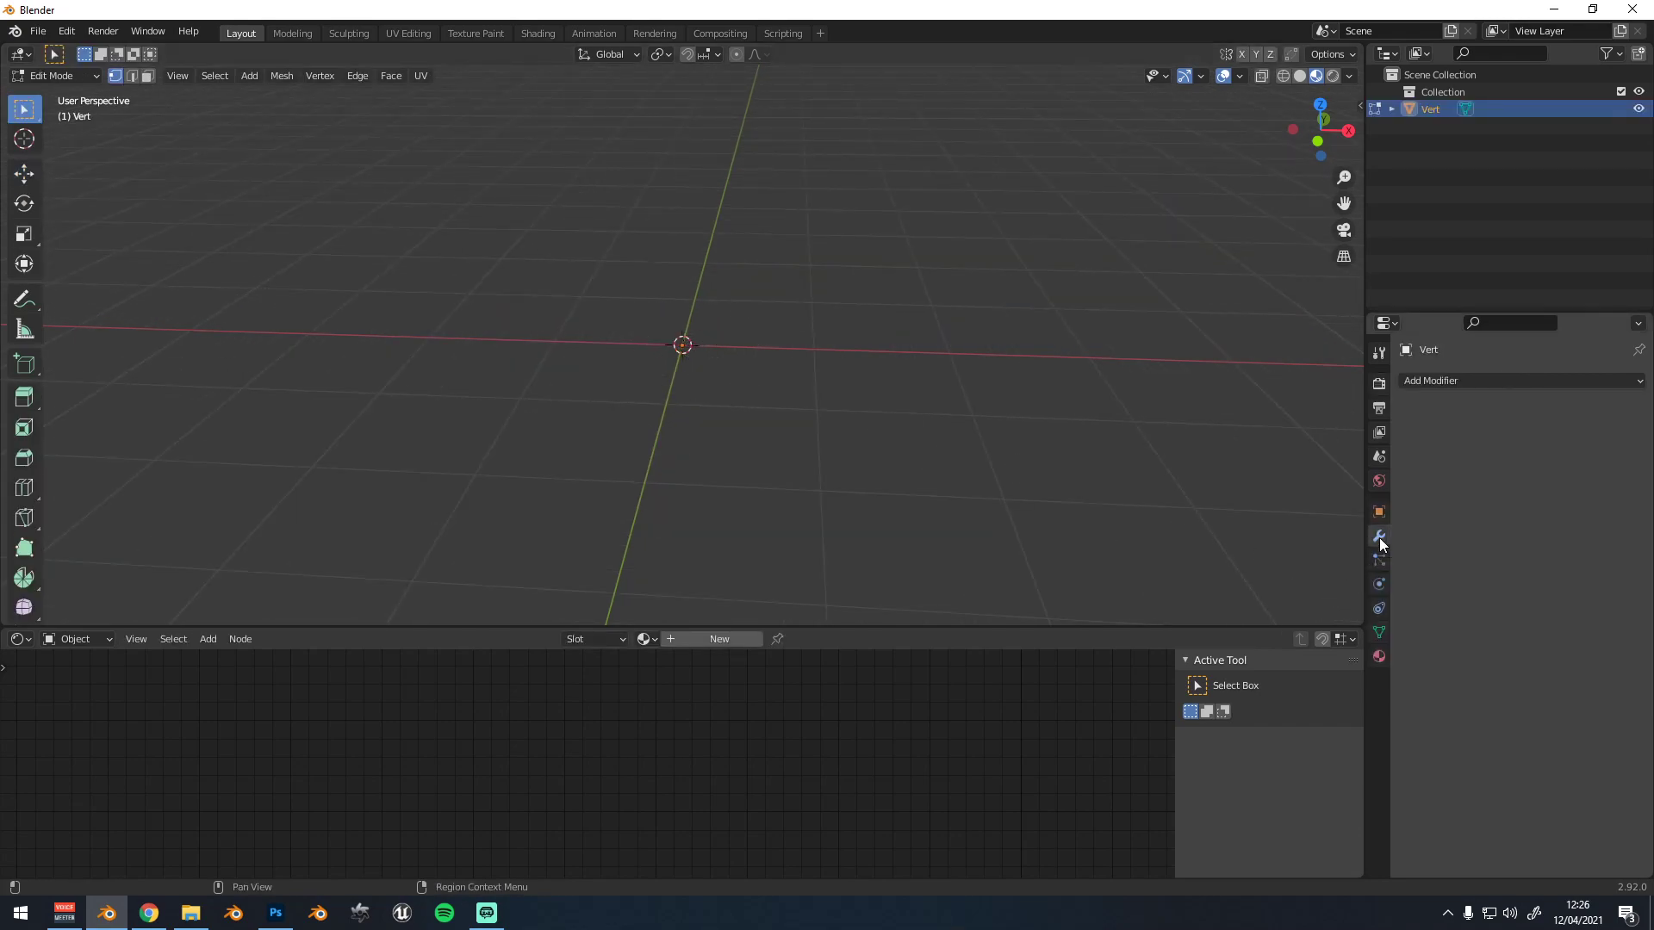
pyautogui.click(1461, 382)
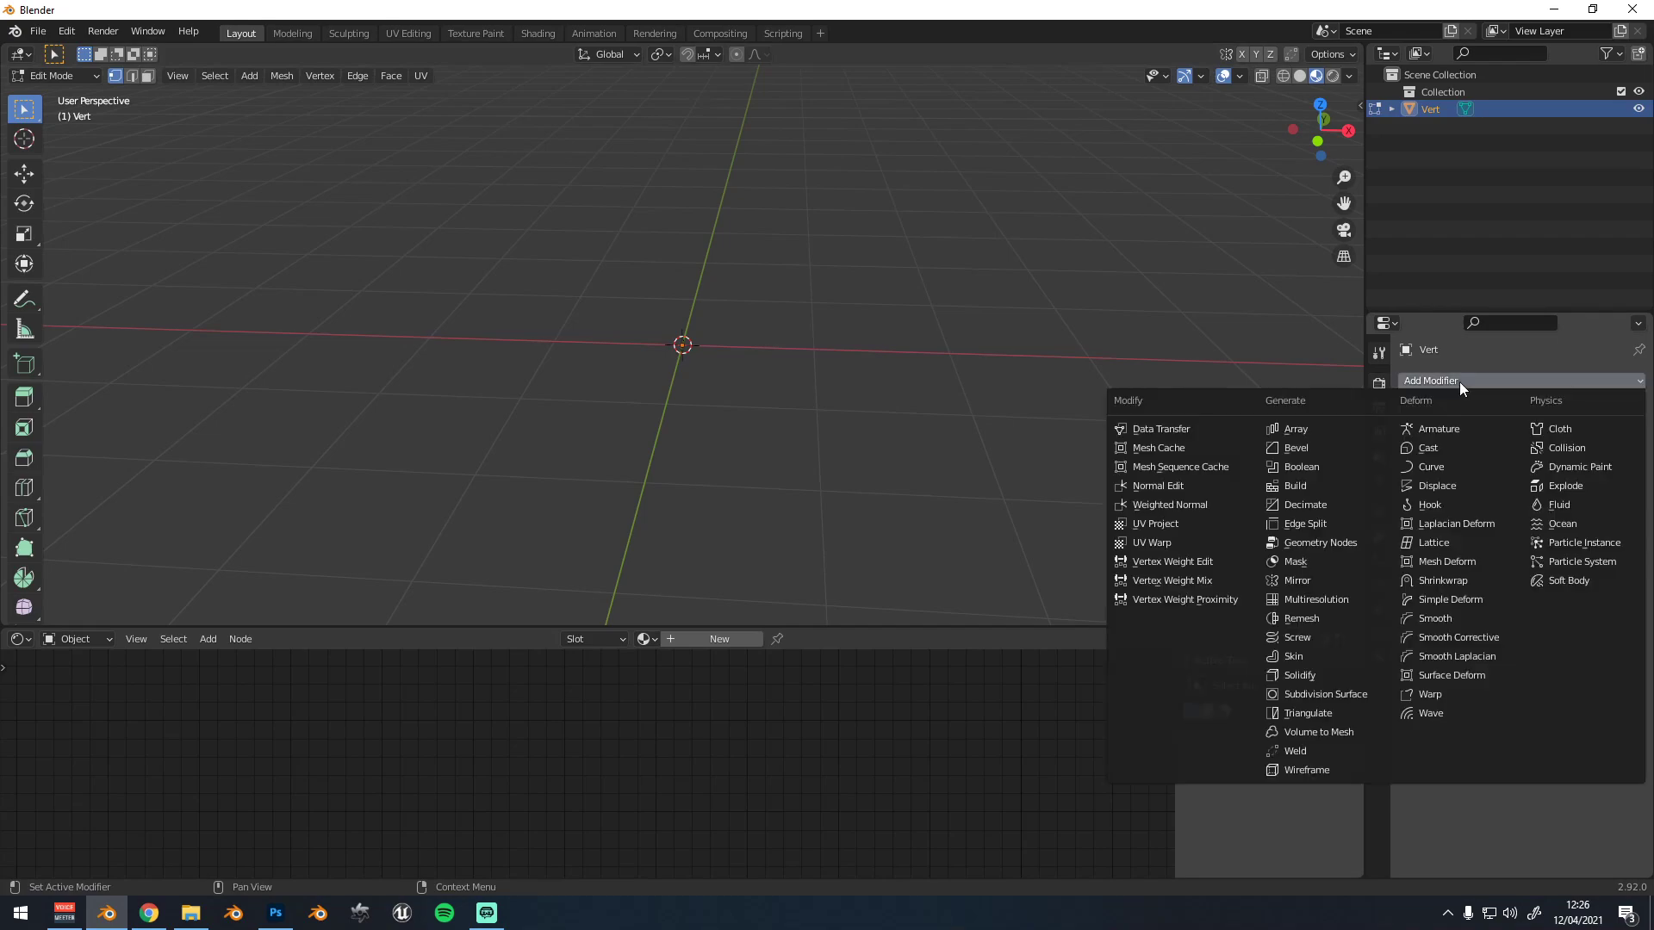
pyautogui.click(1311, 660)
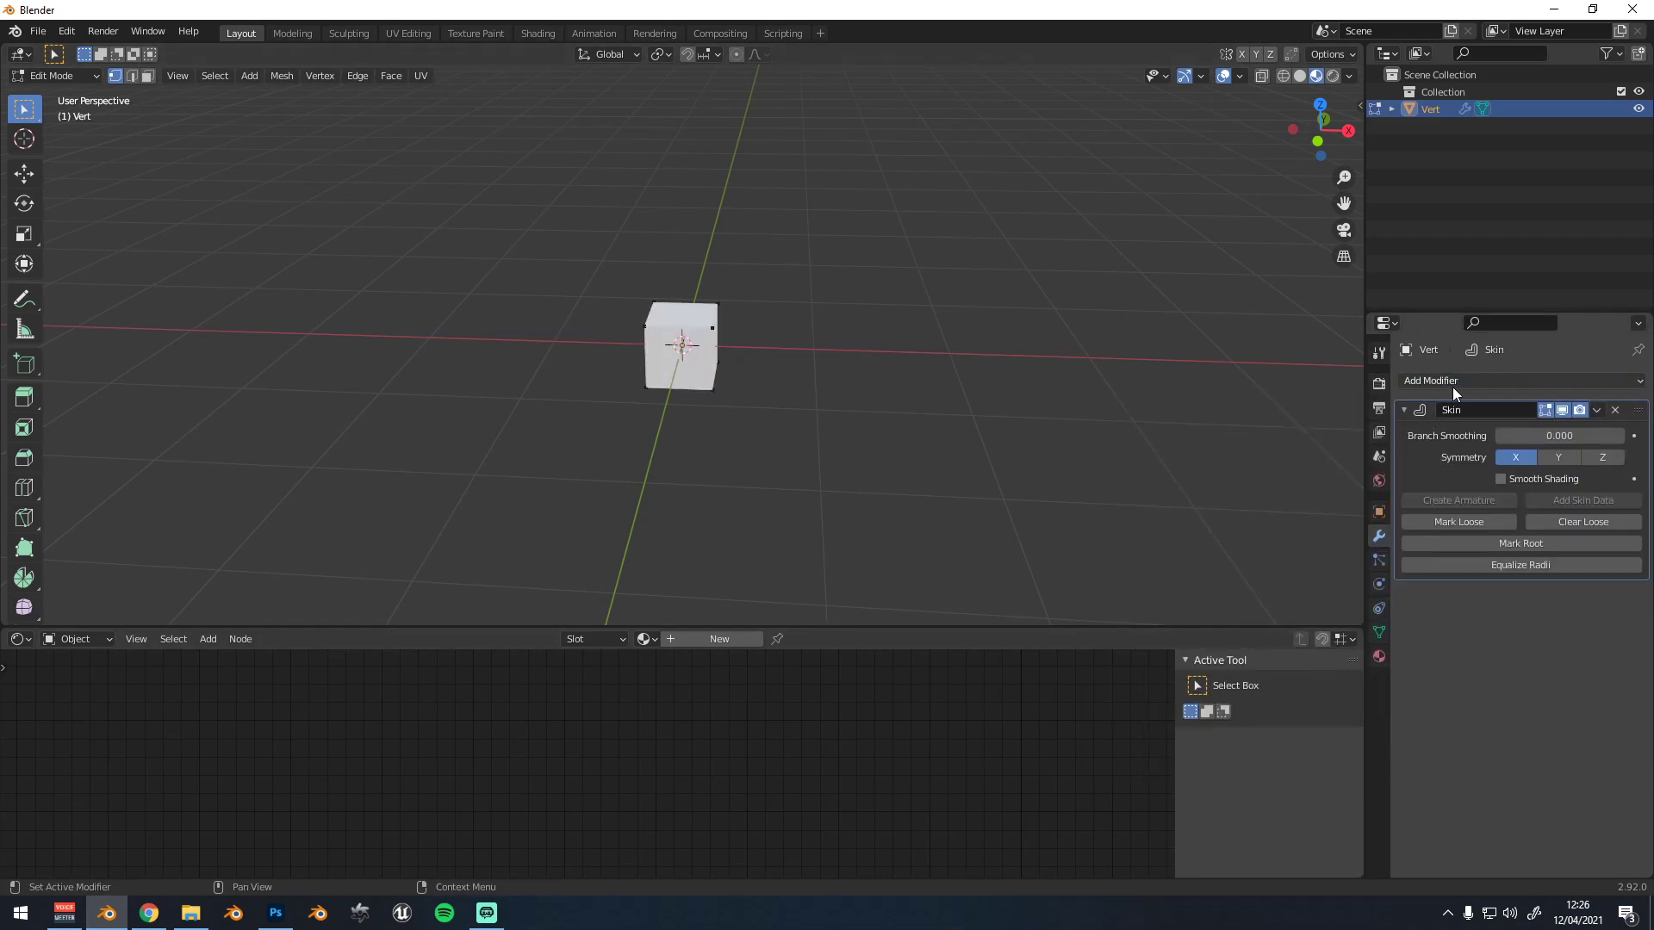
# Add a Subdivision Surface modifier after the Skin modifier, with the viewport level at 1
pyautogui.click(1456, 385)
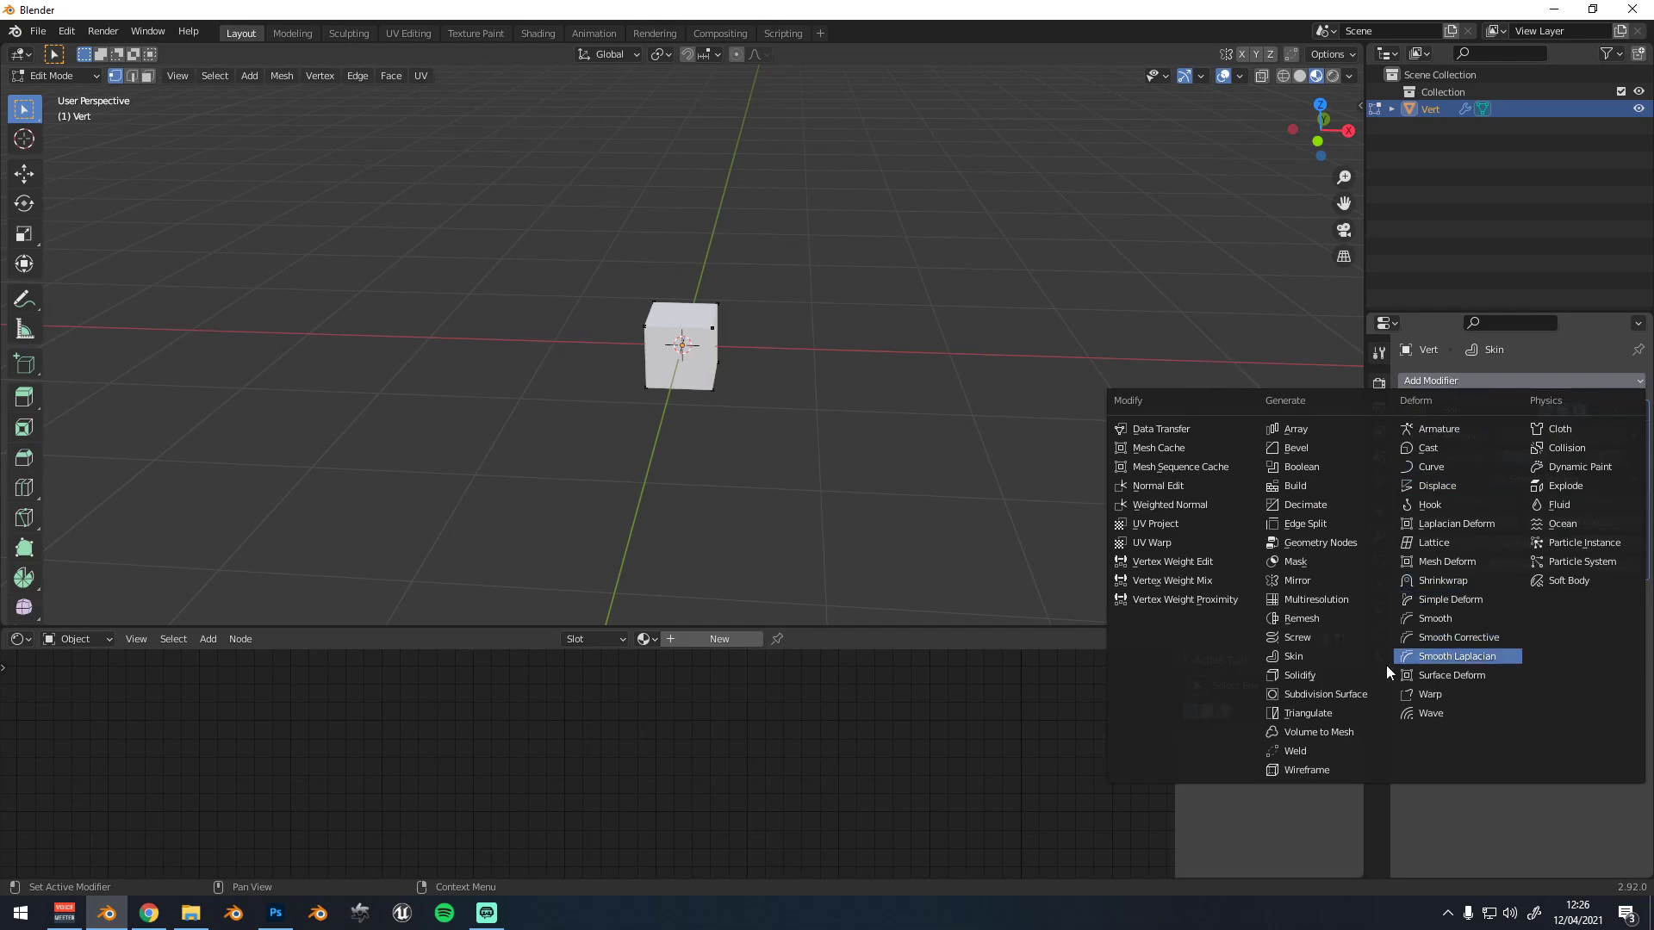
pyautogui.click(1351, 690)
pyautogui.scroll(3, 837, 403)
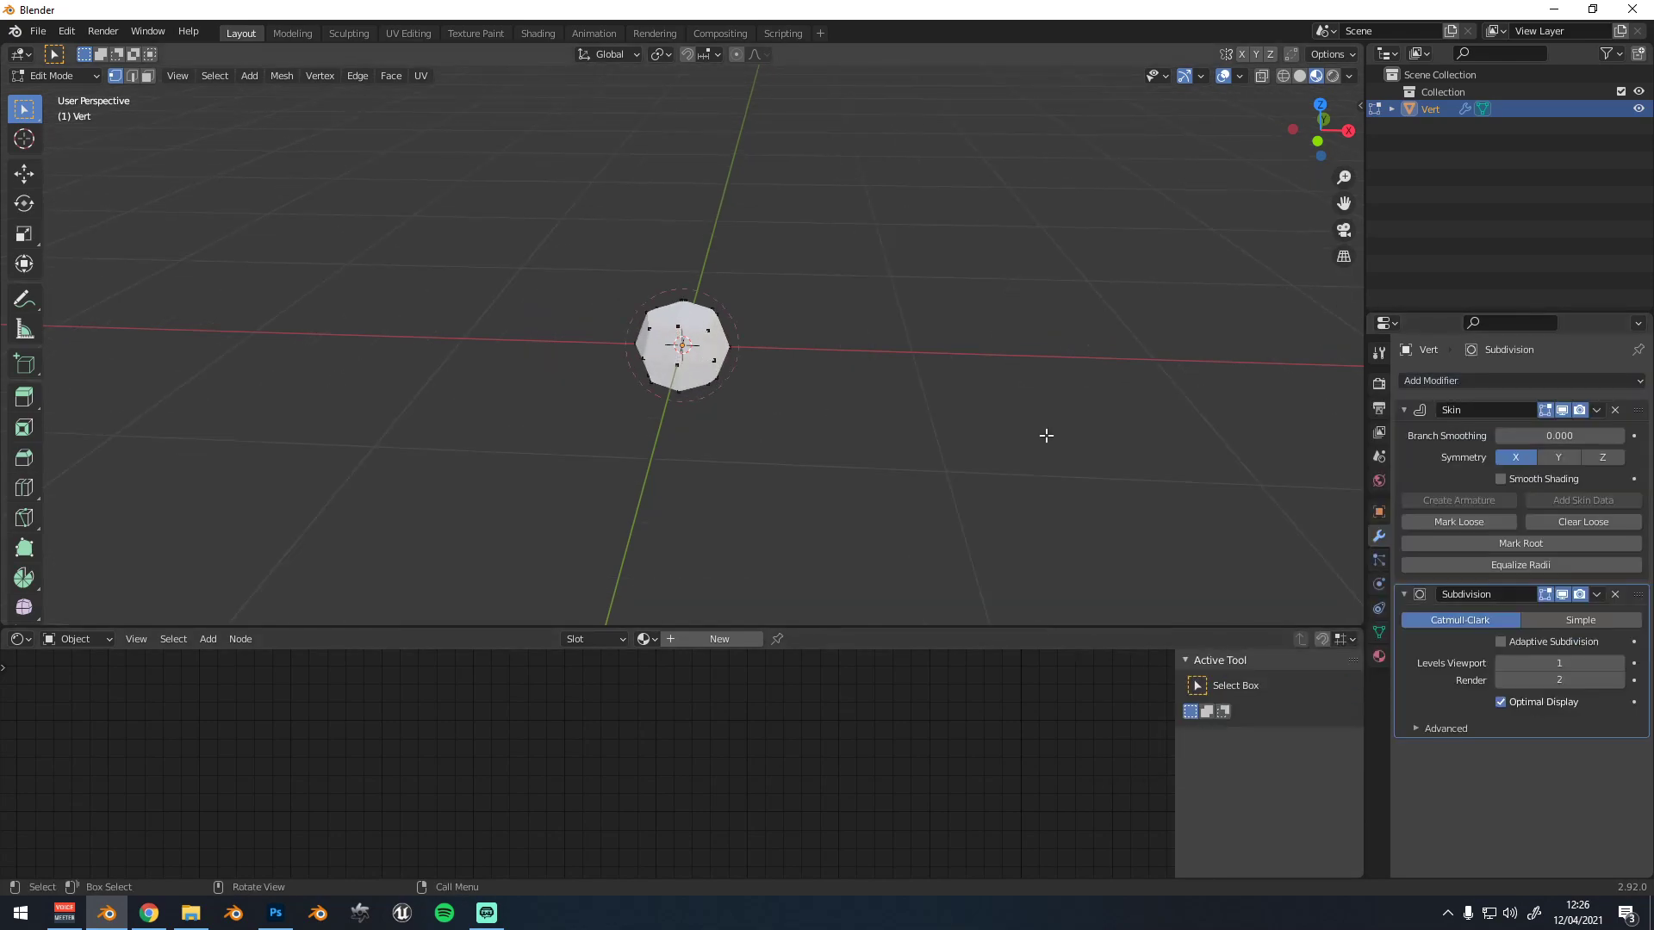
pyautogui.click(1612, 663)
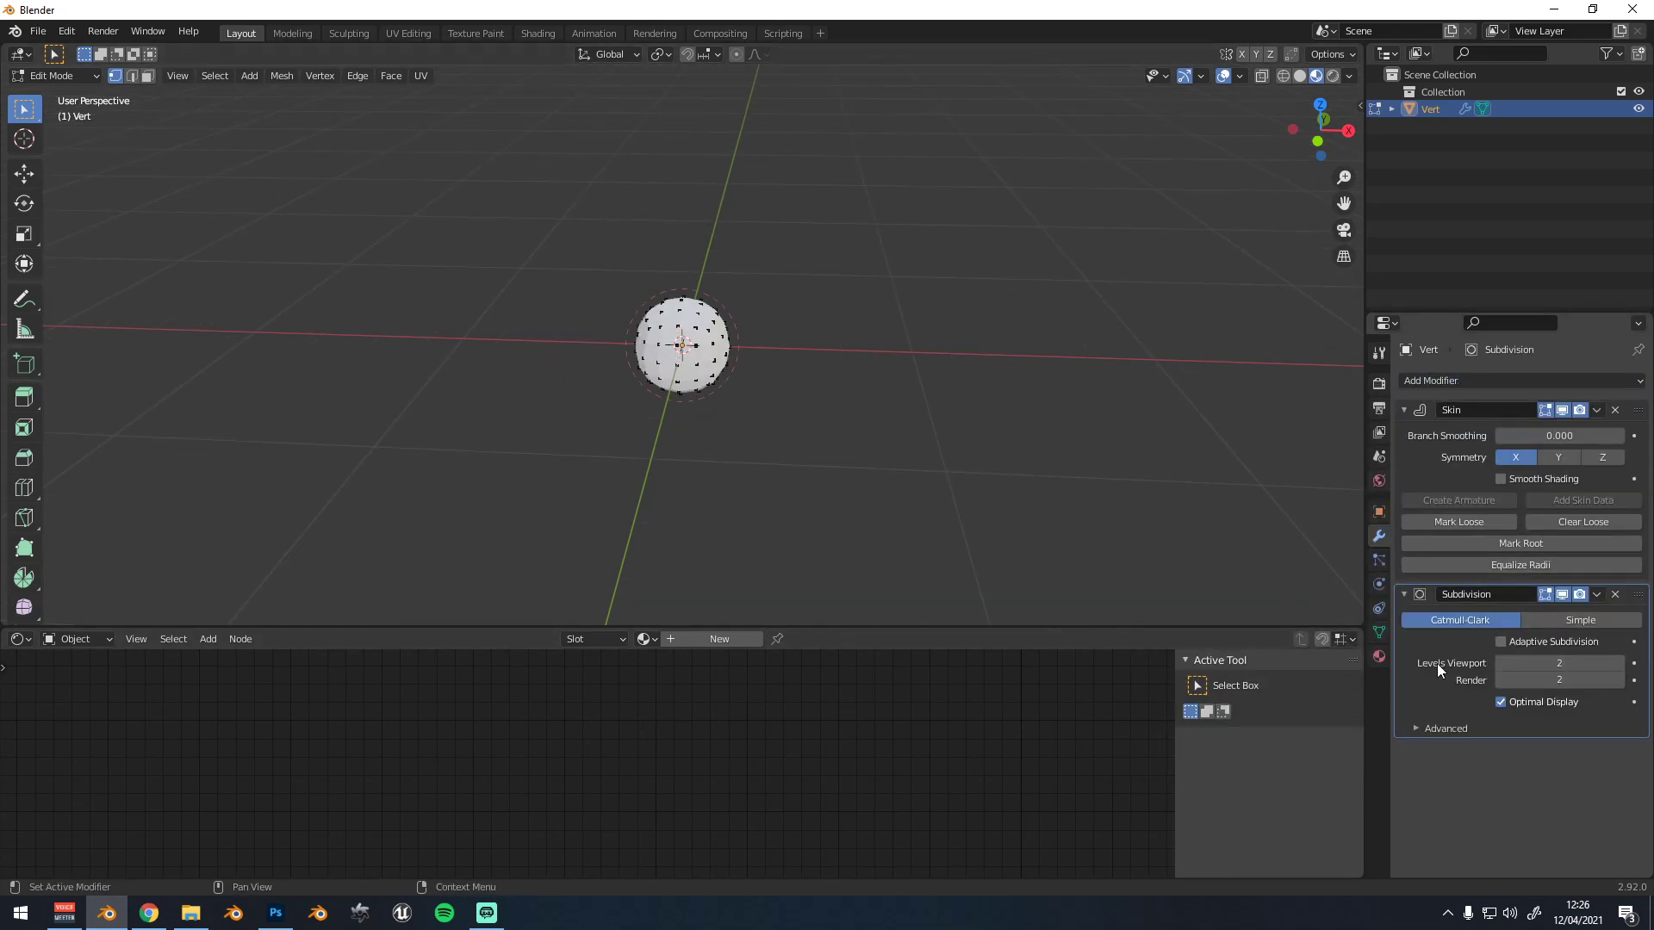
pyautogui.click(1501, 663)
# Switch the viewport to solid shading and the front orthographic view
pyautogui.moveTo(776, 379); pyautogui.dragTo(784, 364, button='middle')
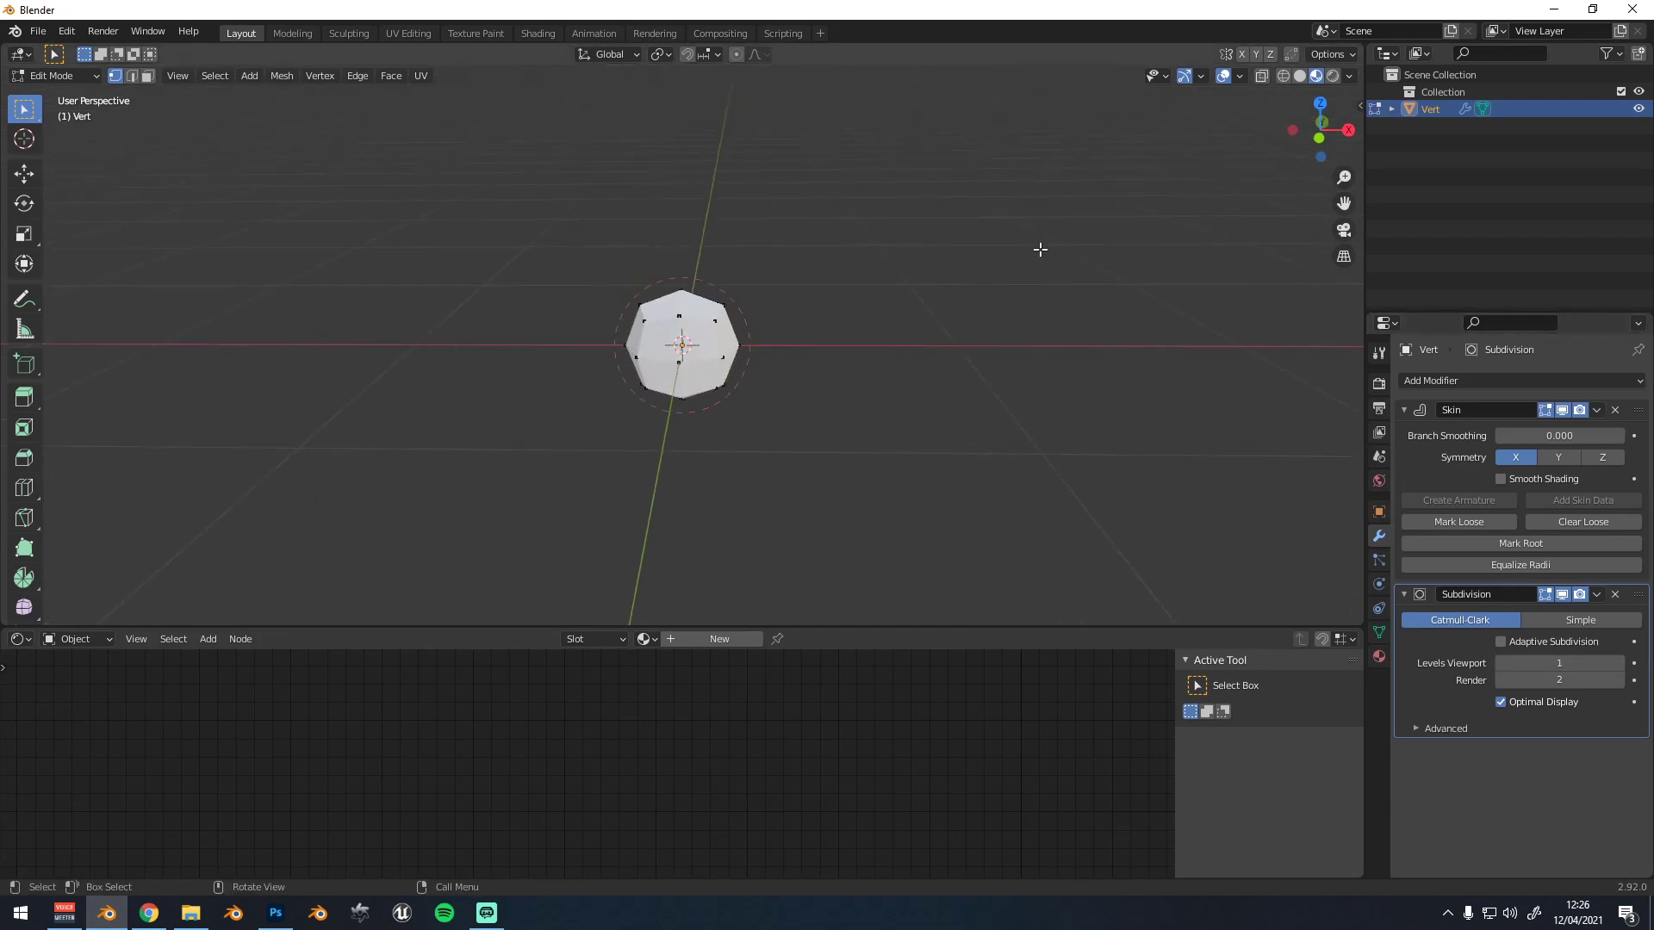
pyautogui.click(1303, 76)
pyautogui.scroll(3, 717, 280)
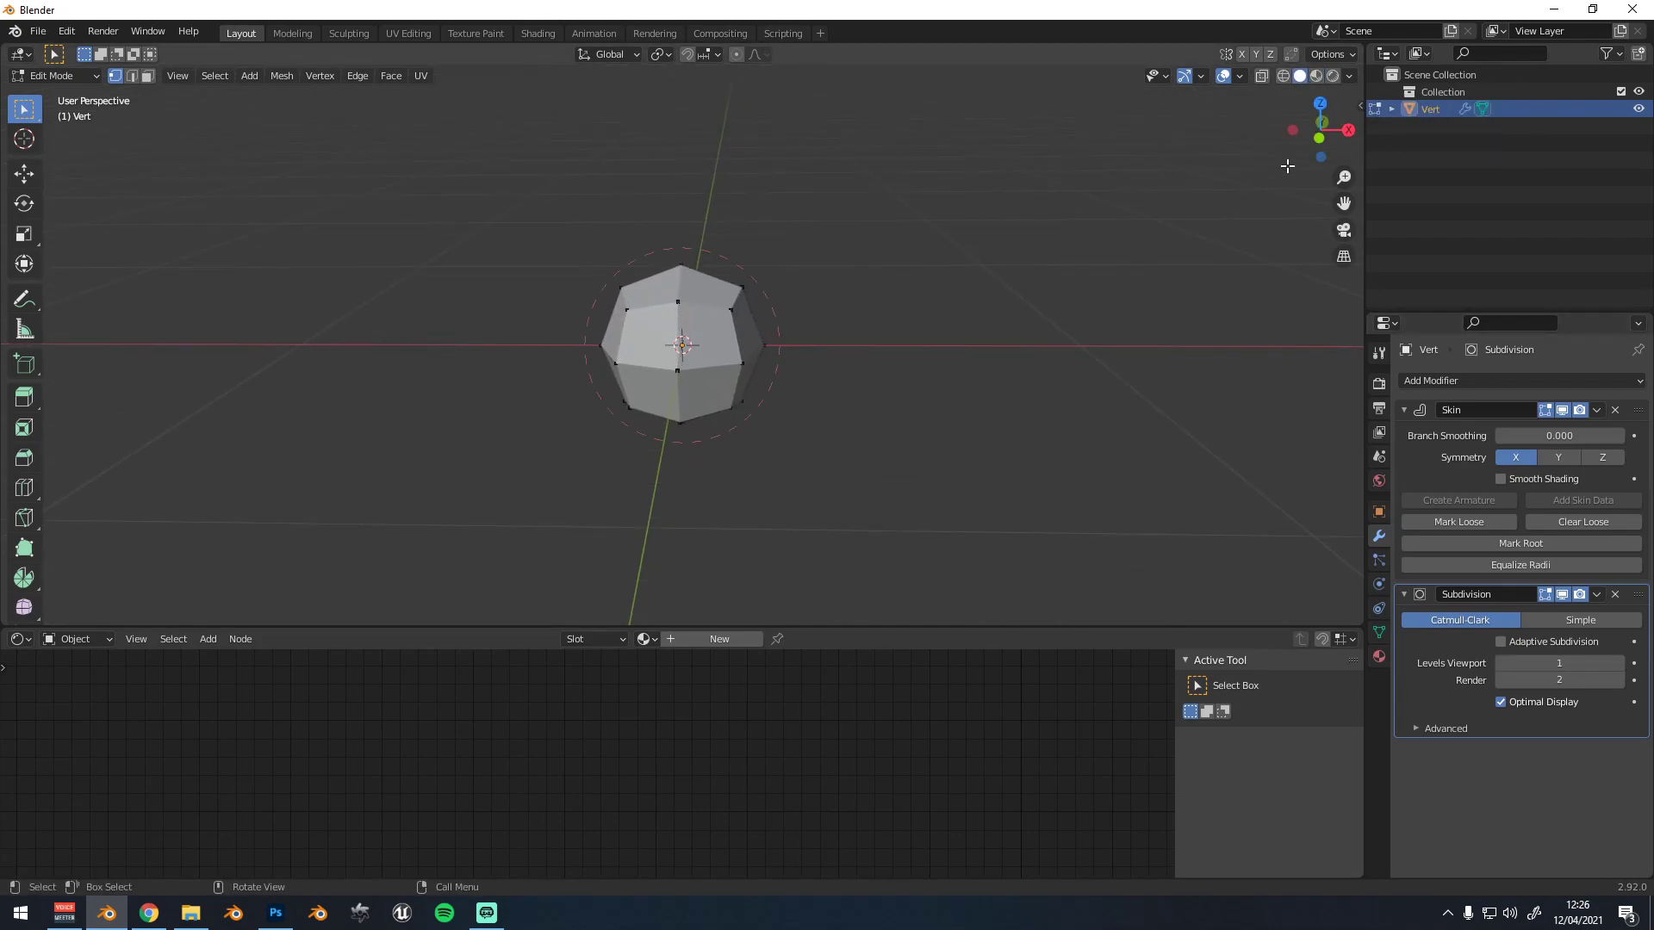
pyautogui.click(1322, 124)
pyautogui.click(1320, 131)
pyautogui.scroll(-1, 684, 339)
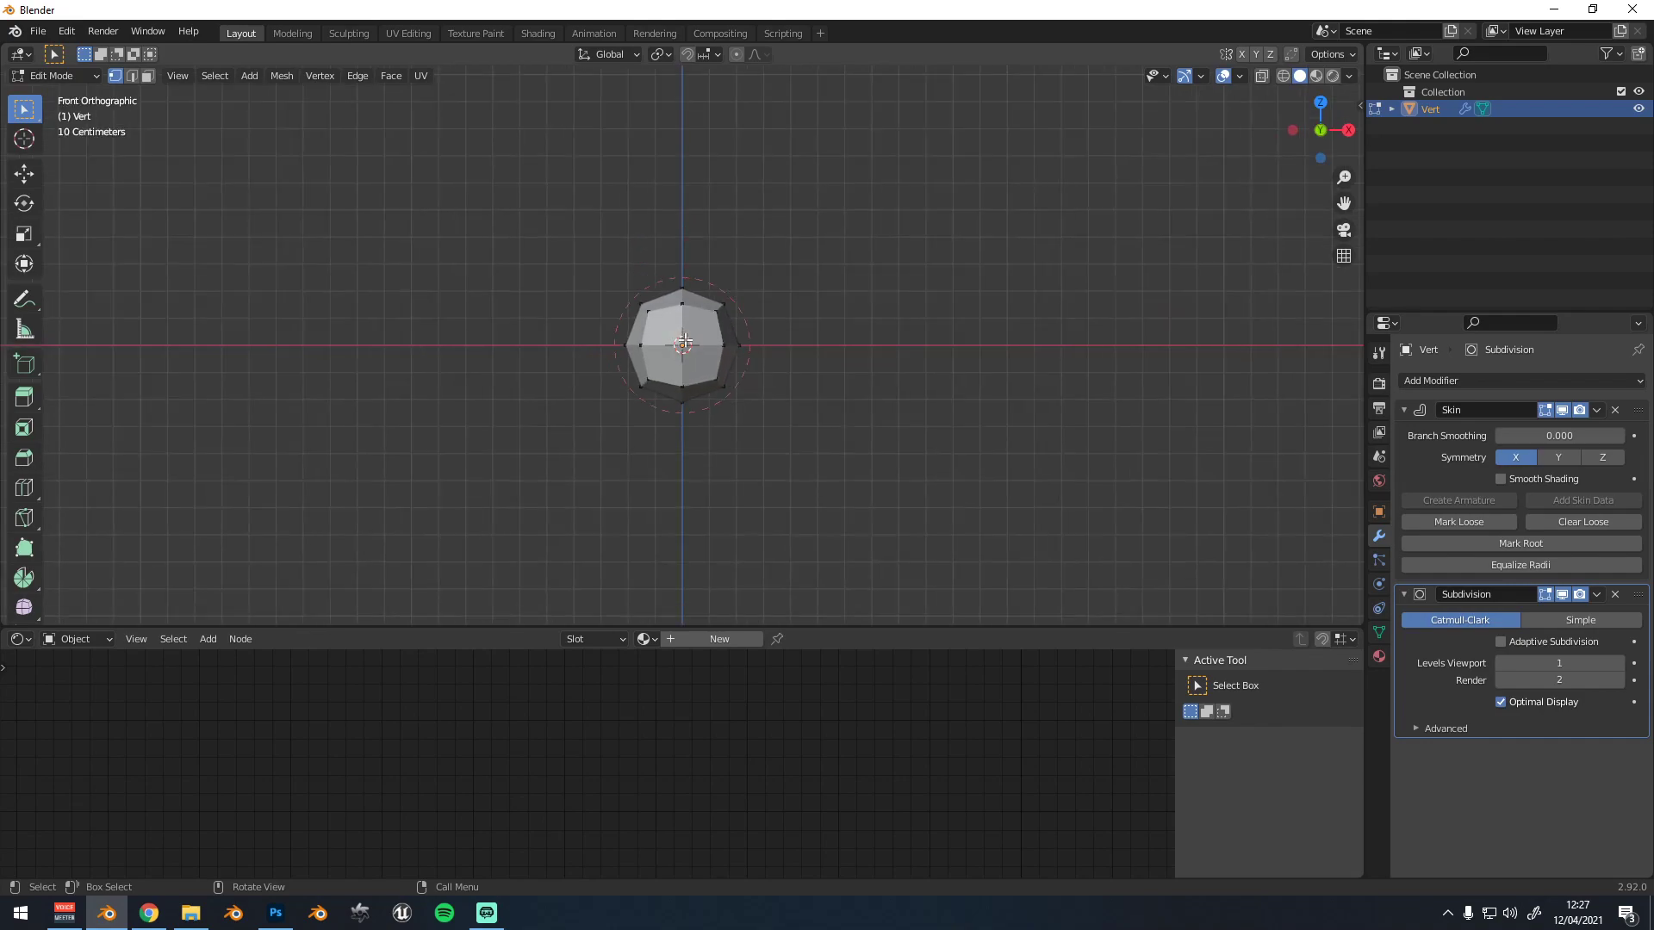
pyautogui.scroll(2, 688, 328)
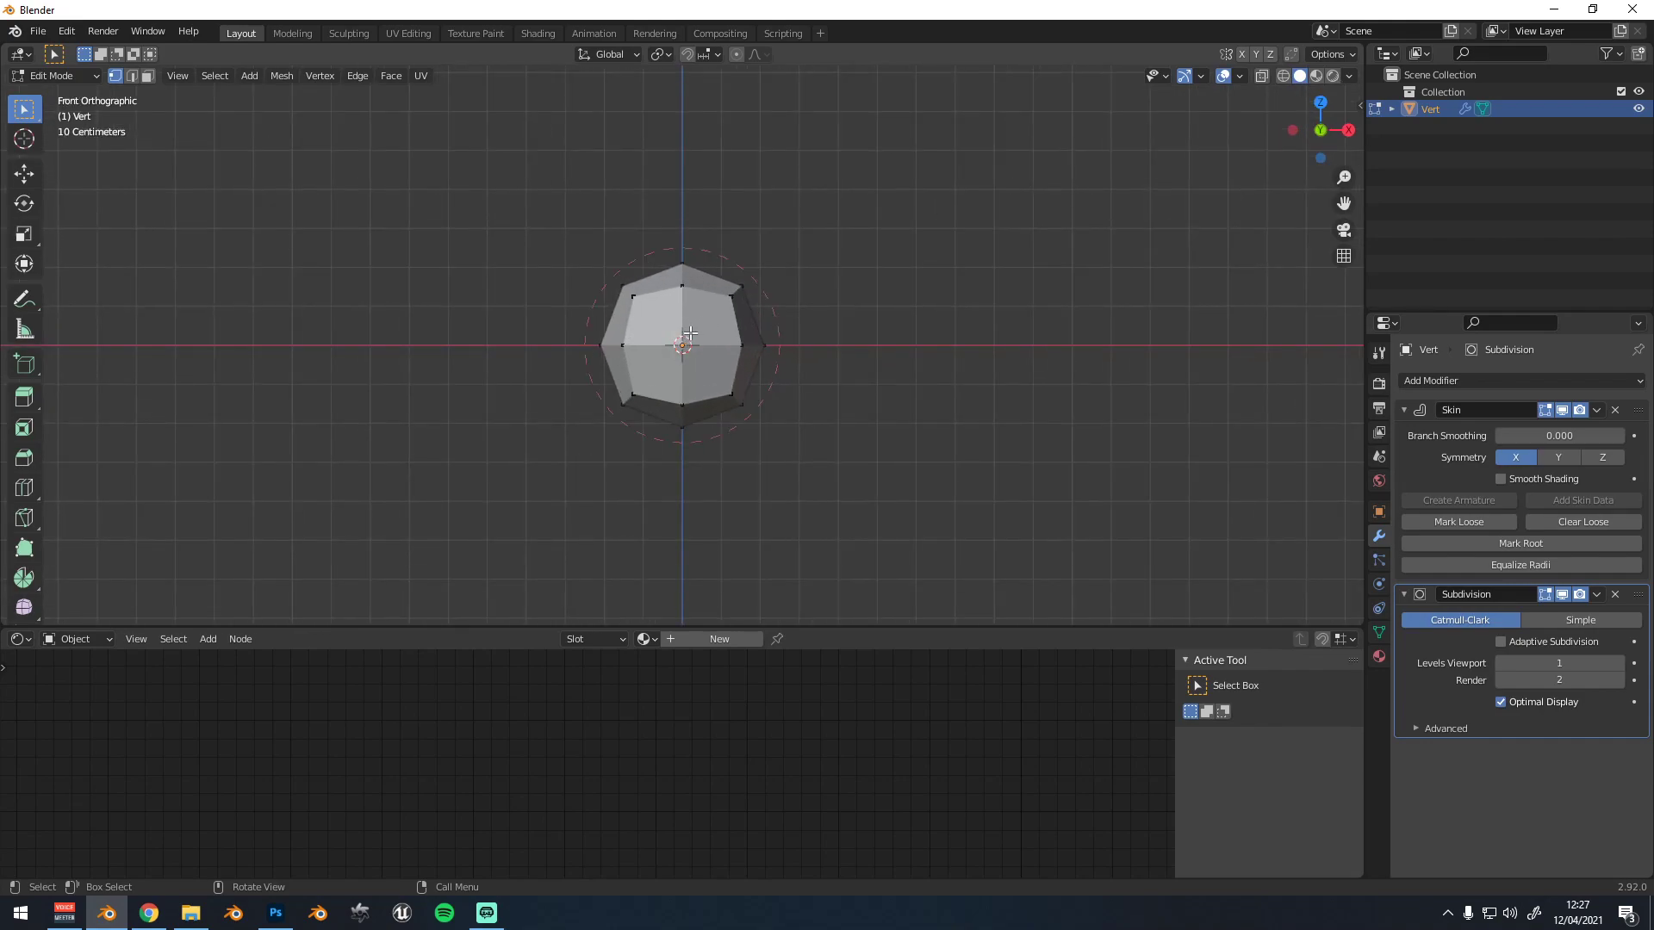
# Try extruding and moving the single vertex freely in the front view, and undo each attempt
pyautogui.press('Tab')
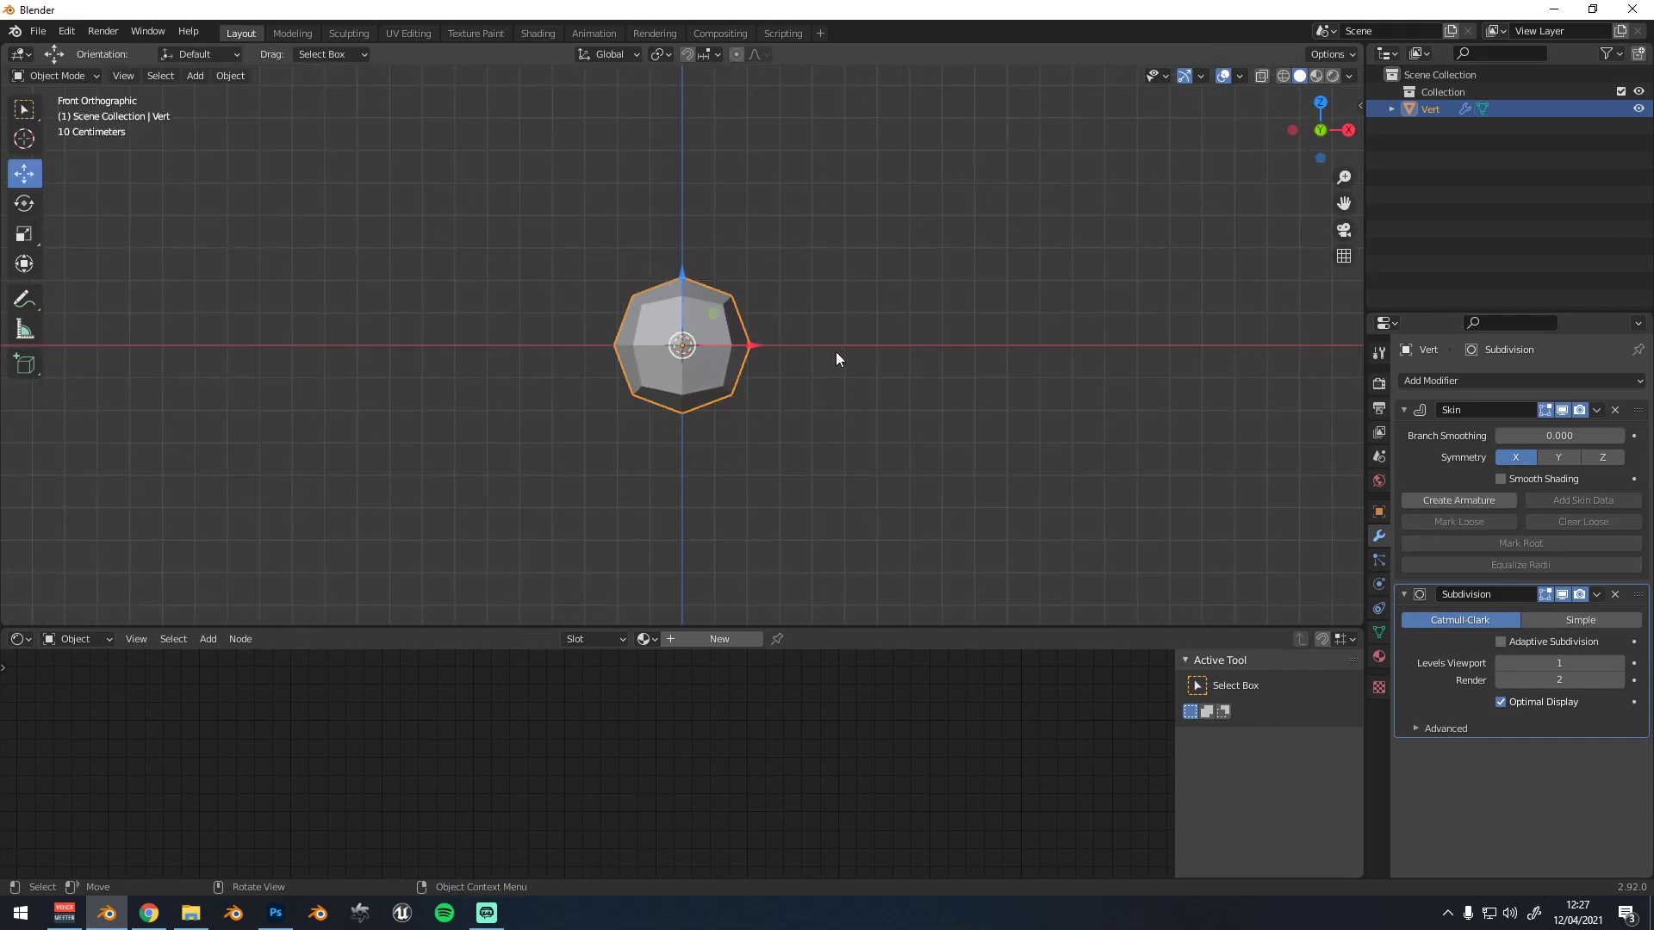
pyautogui.press('Tab')
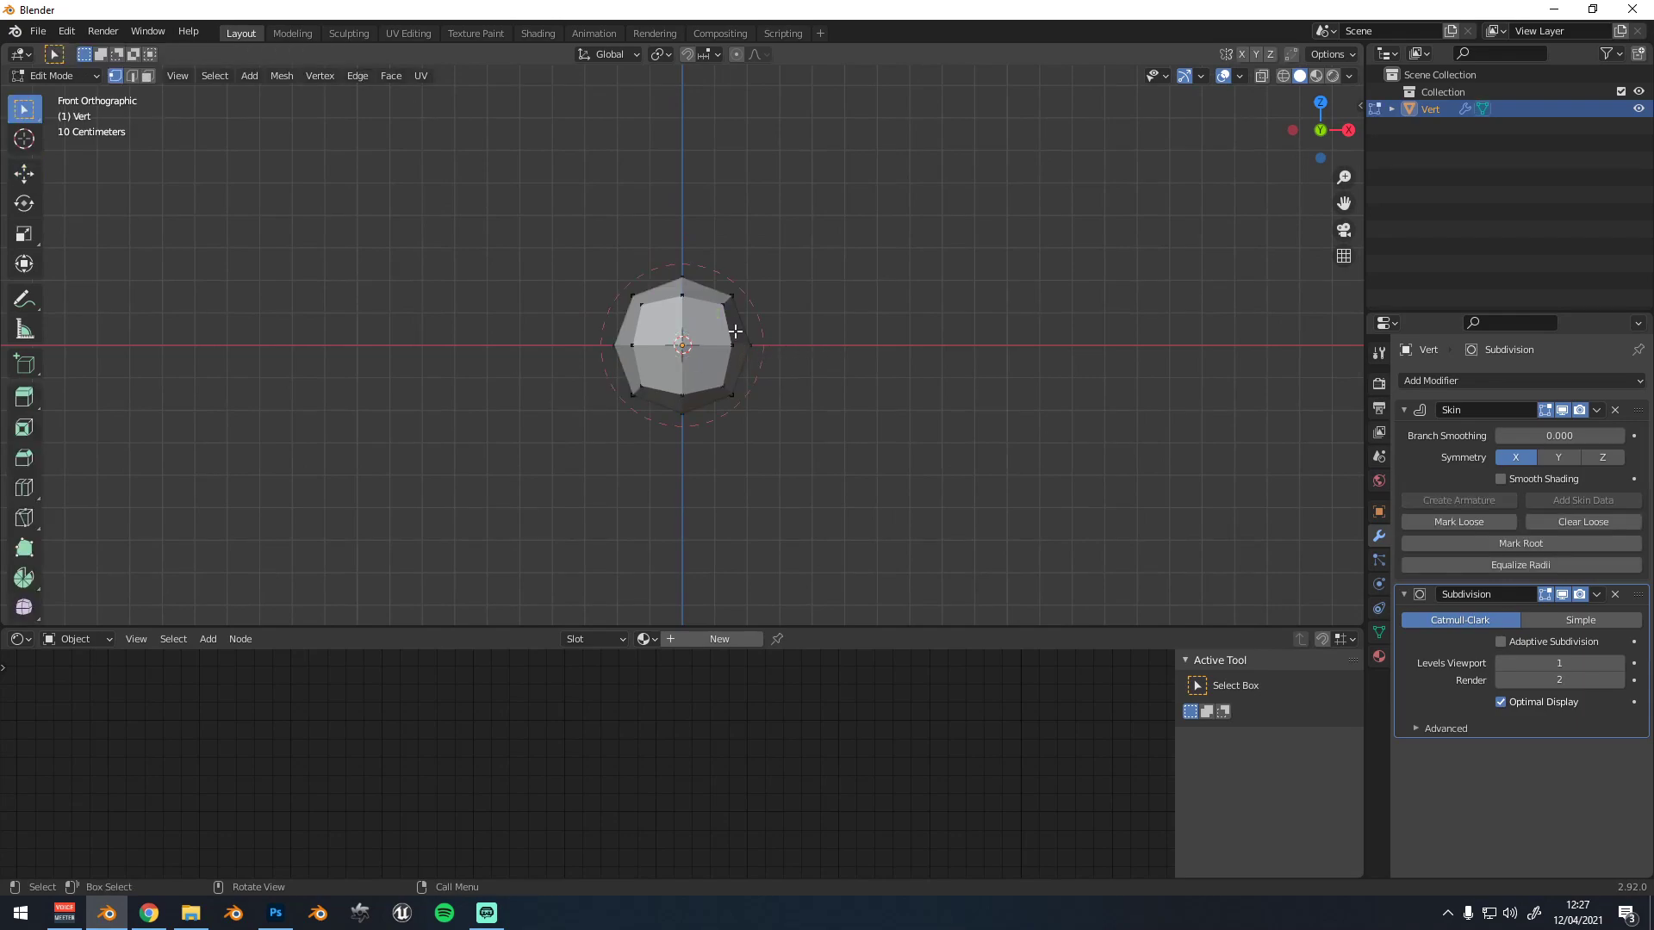
pyautogui.press('g')
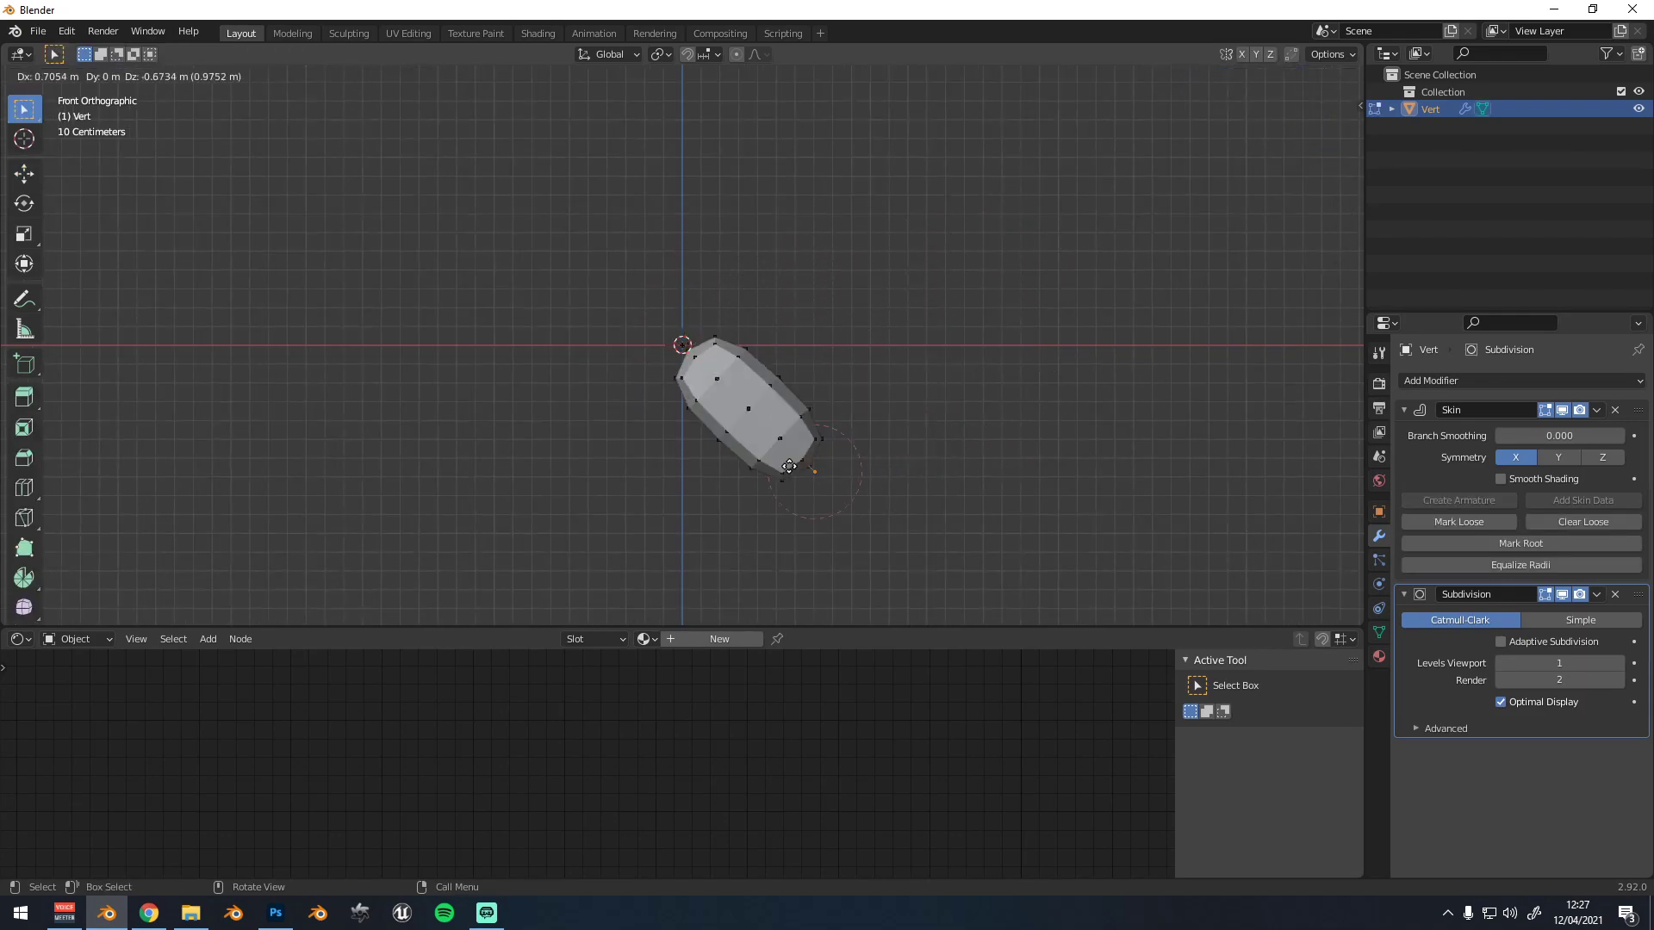
pyautogui.rightClick(722, 311)
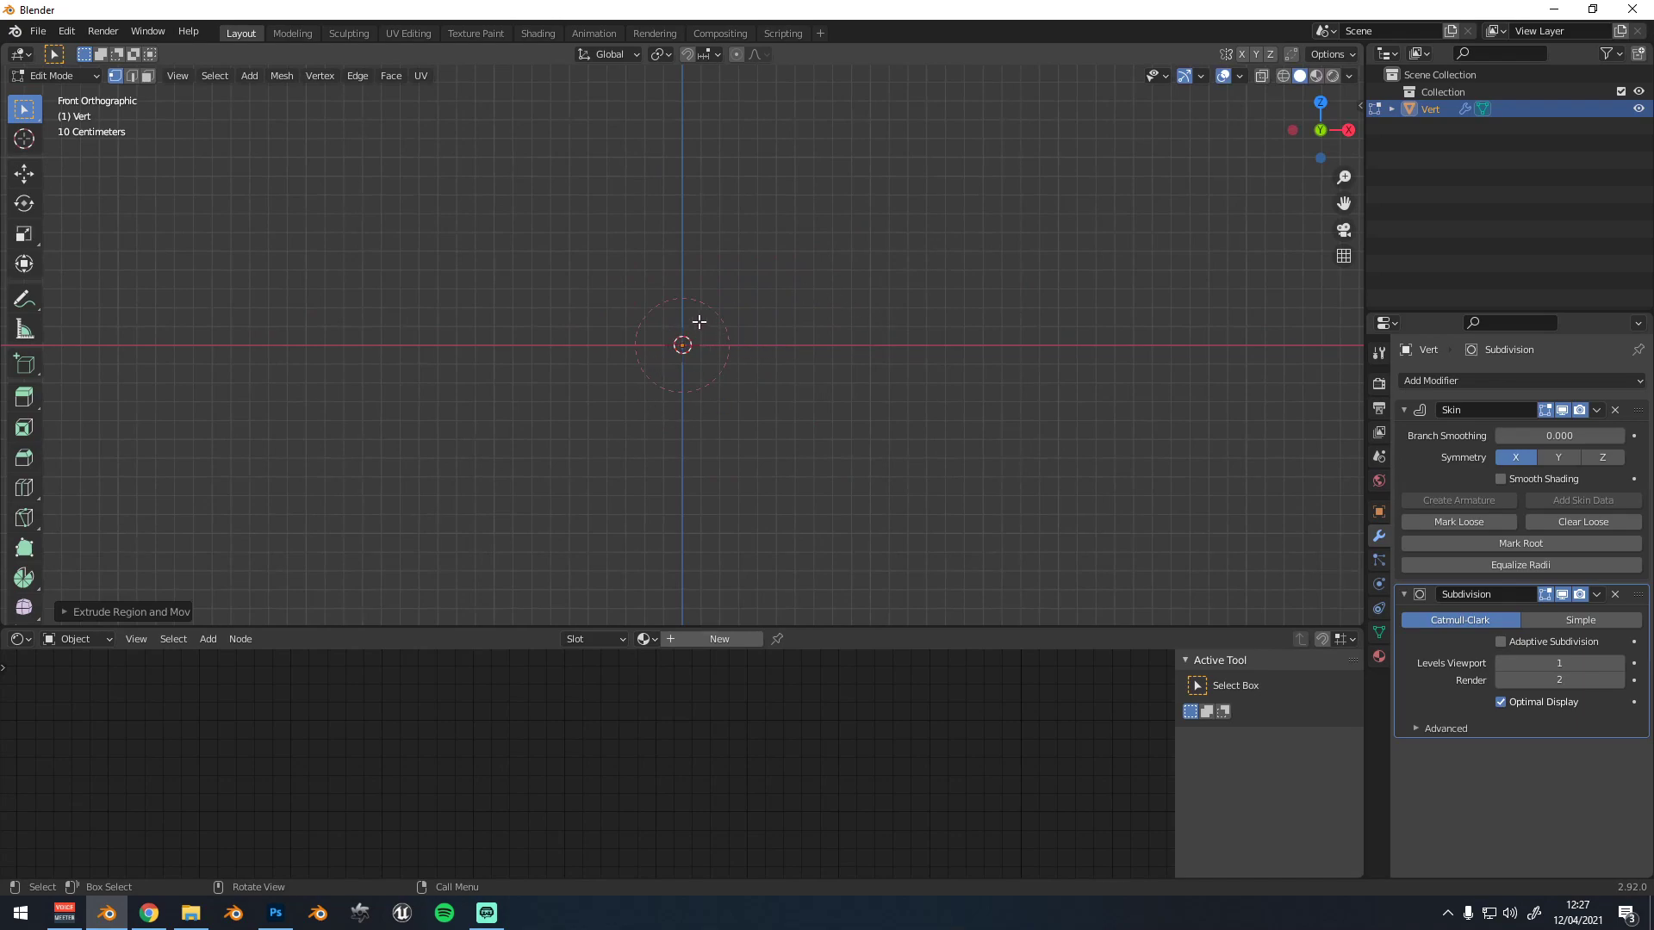
pyautogui.press('g')
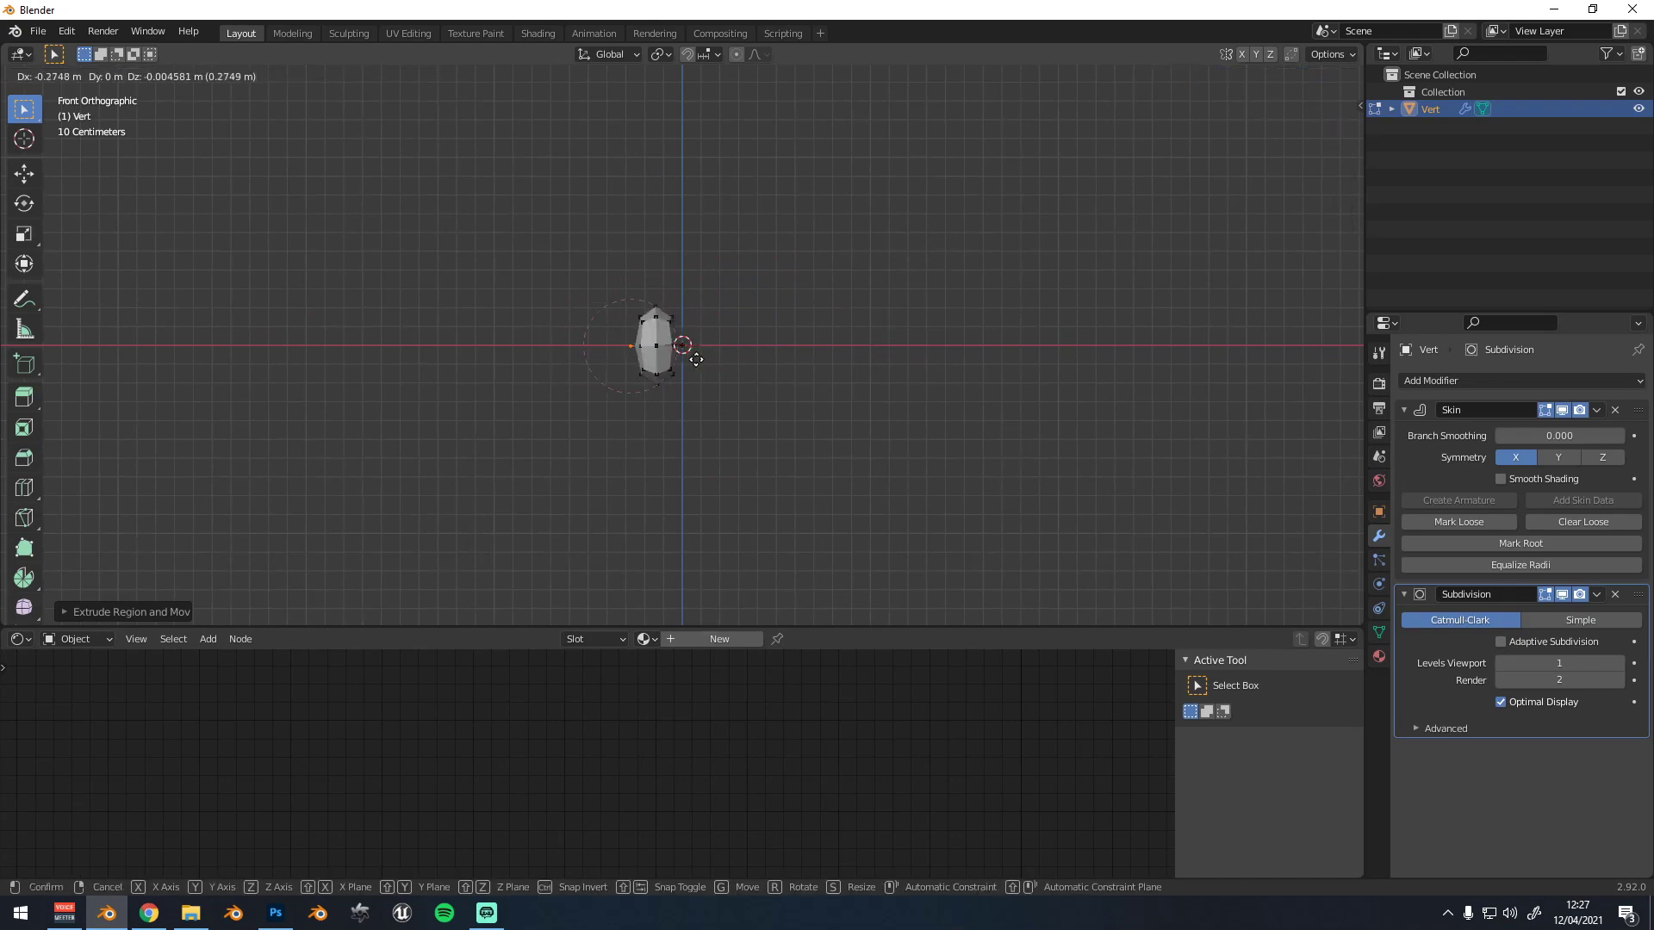
pyautogui.rightClick(683, 346)
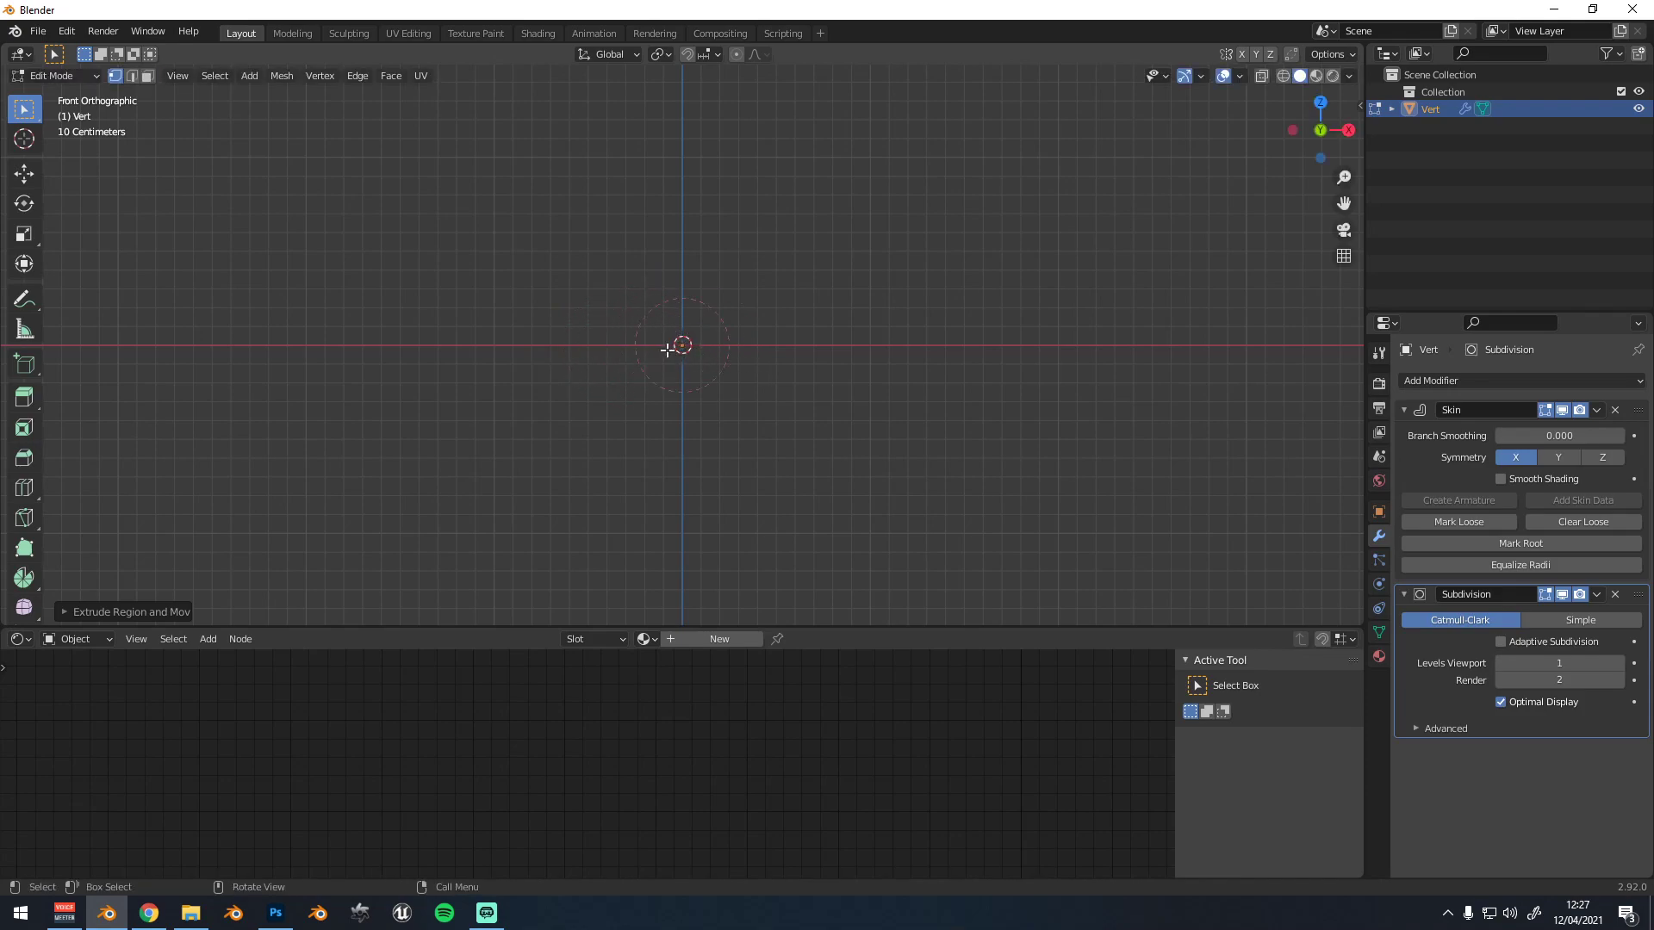
pyautogui.hotkey('ctrl', 'z')
pyautogui.scroll(-4, 709, 346)
pyautogui.press('e')
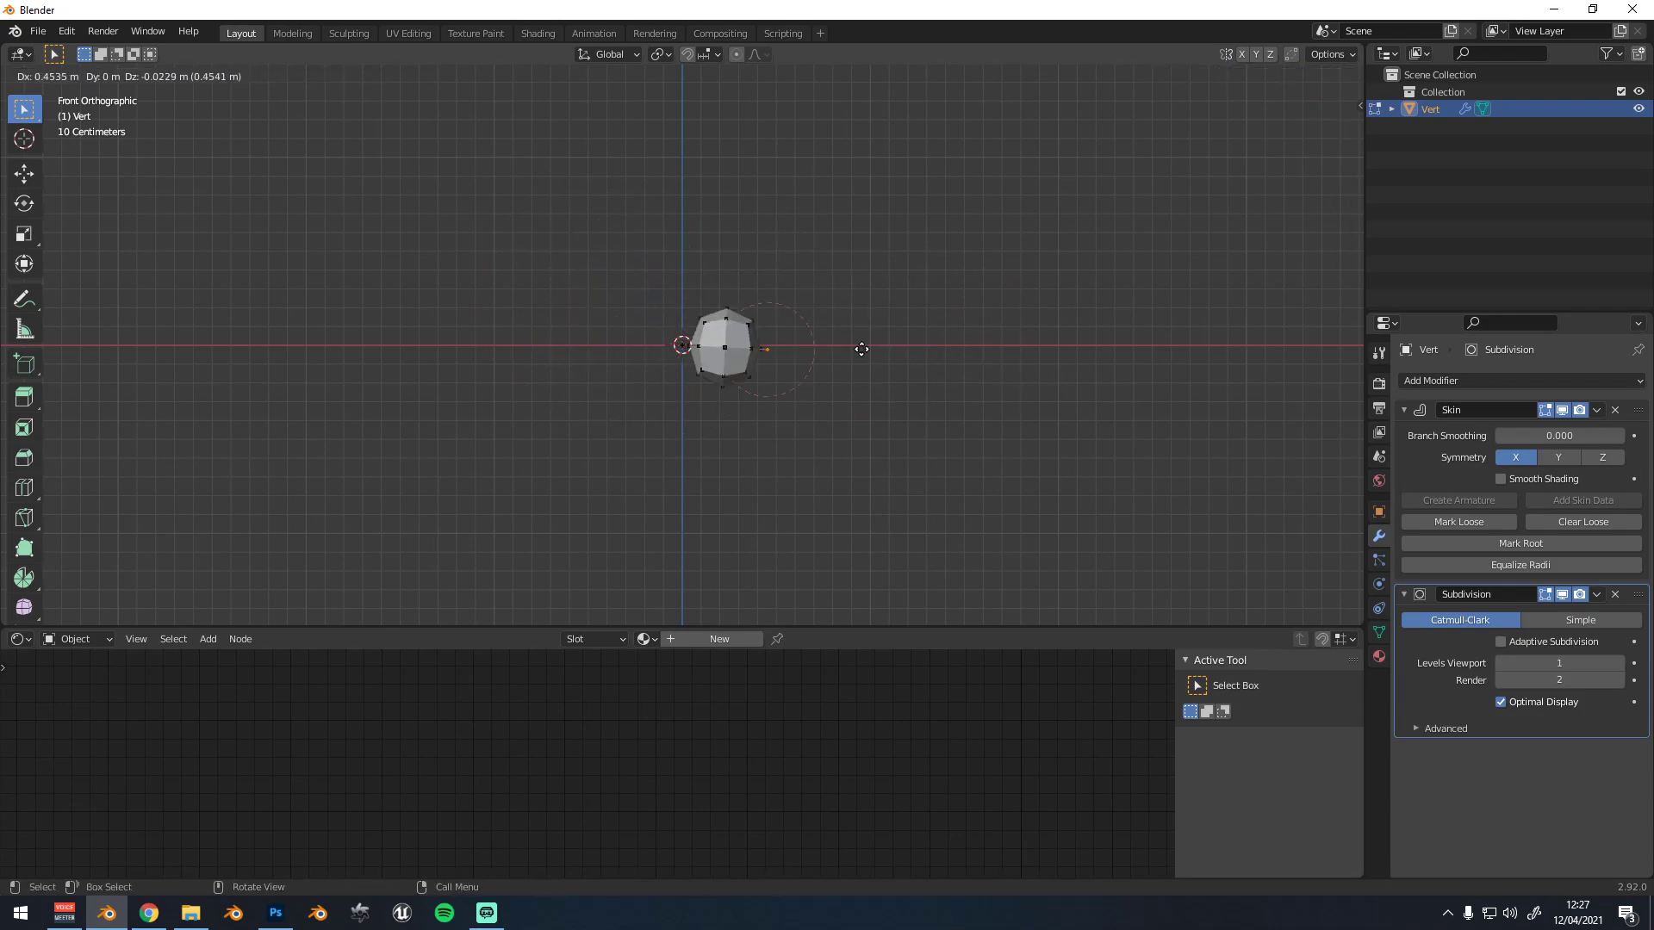
pyautogui.rightClick(815, 308)
pyautogui.hotkey('ctrl', 'z')
# Try extruding the vertex along the Z axis and along the X axis, undoing each attempt
pyautogui.press('e')
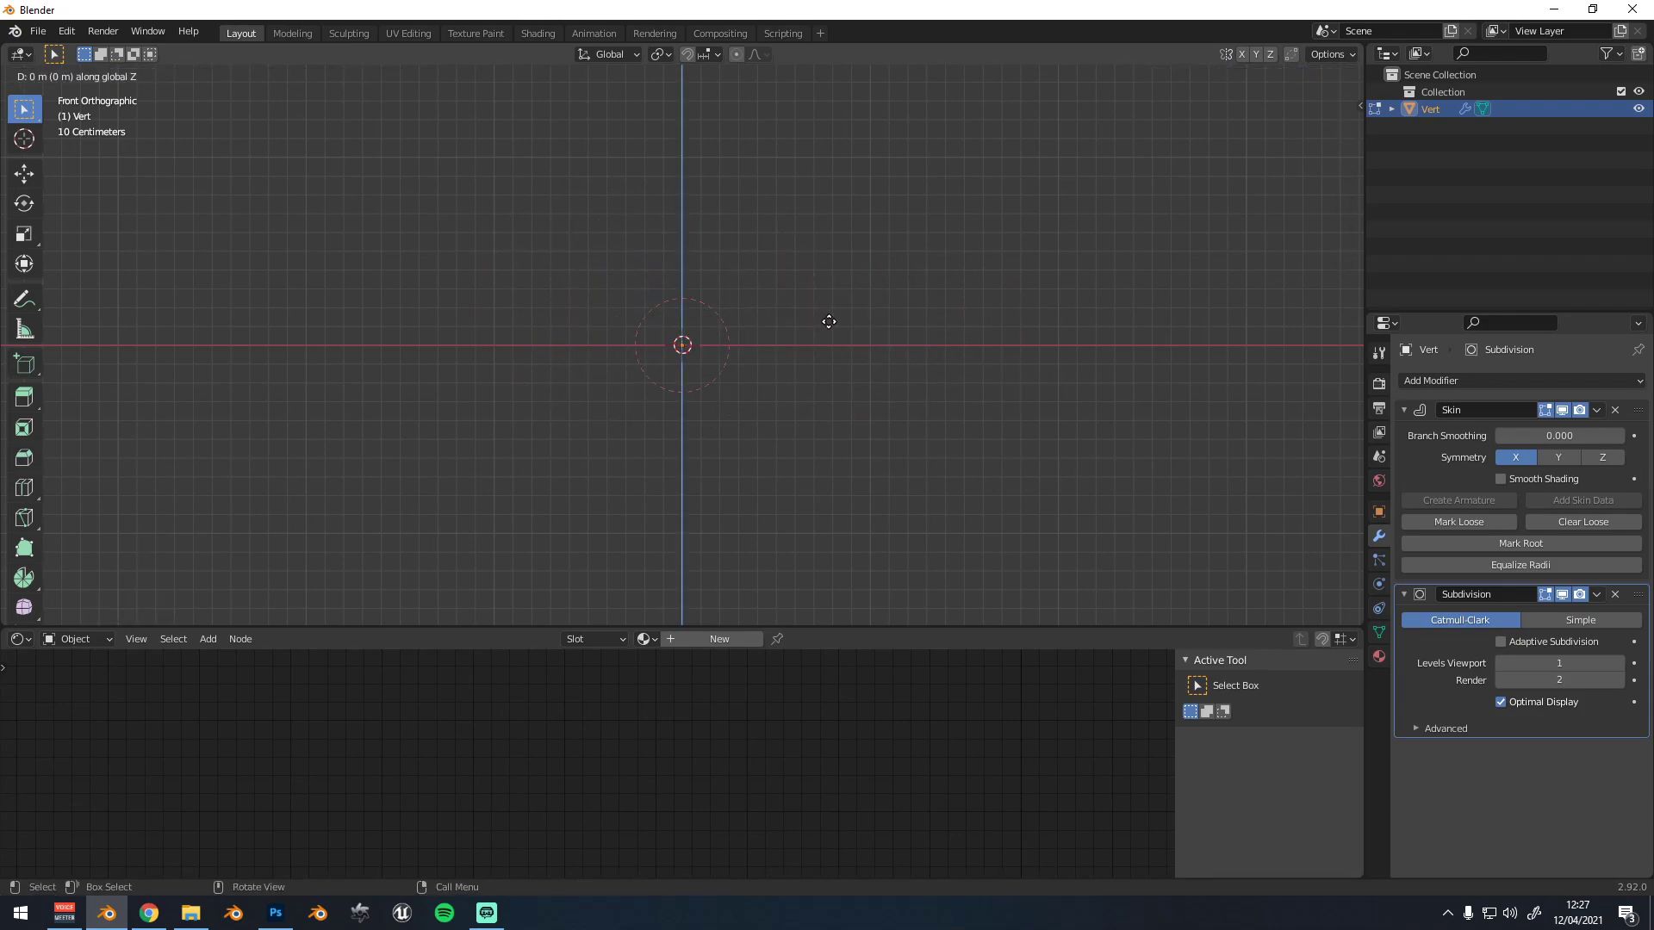
pyautogui.press('z')
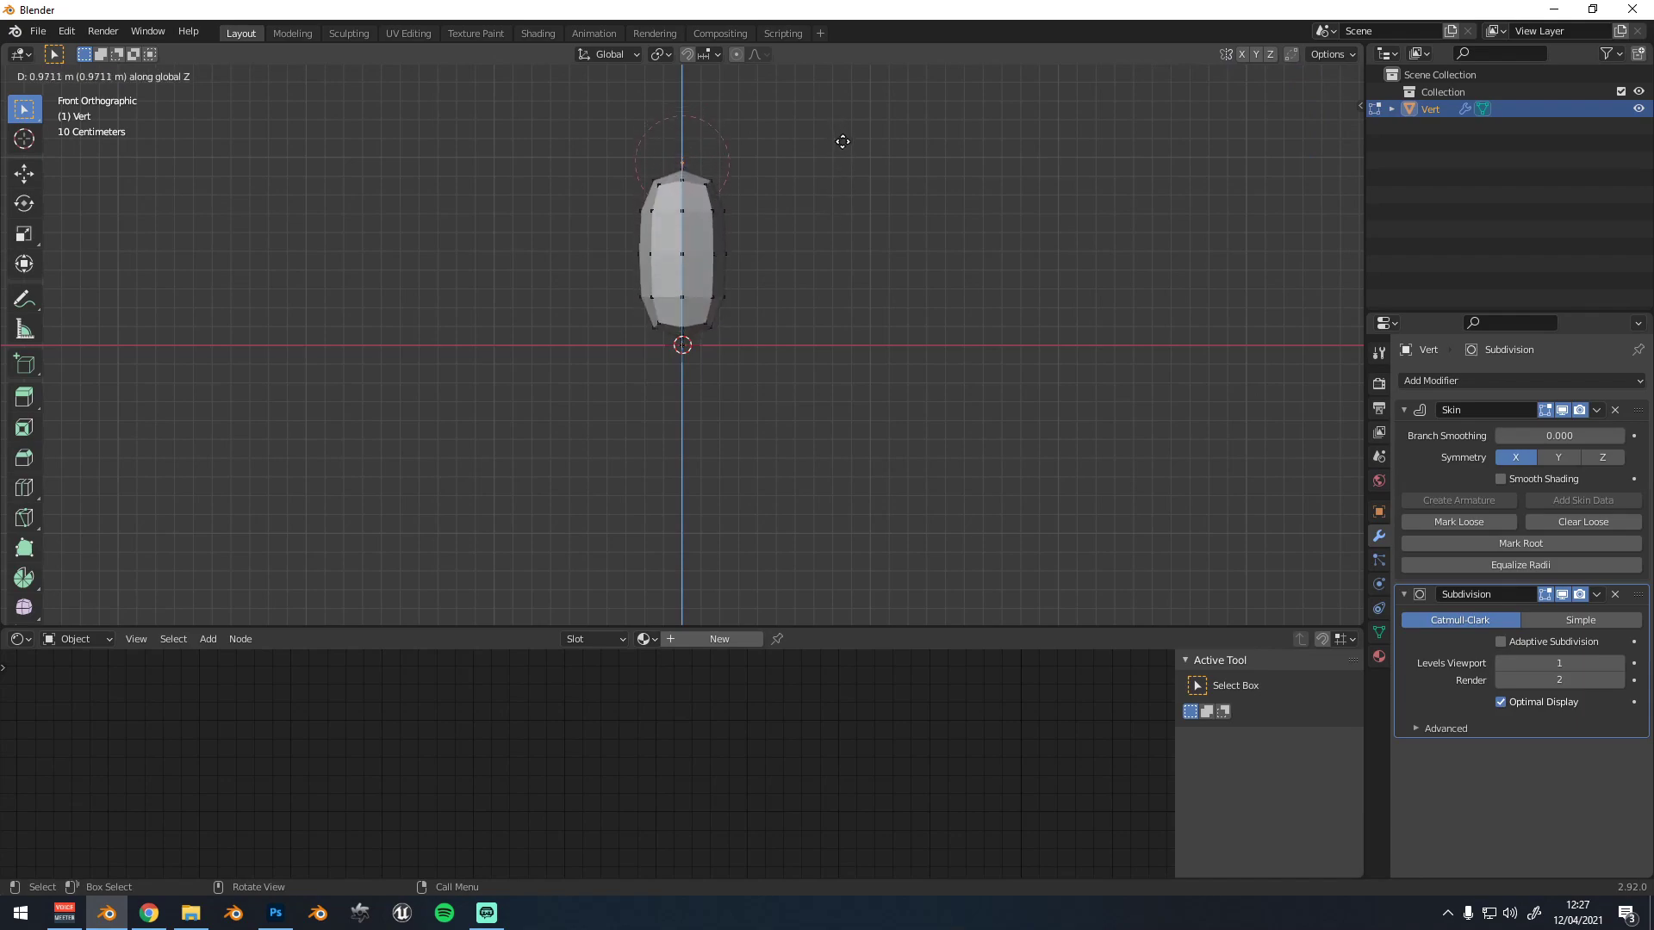
pyautogui.rightClick(835, 613)
pyautogui.hotkey('ctrl', 'z')
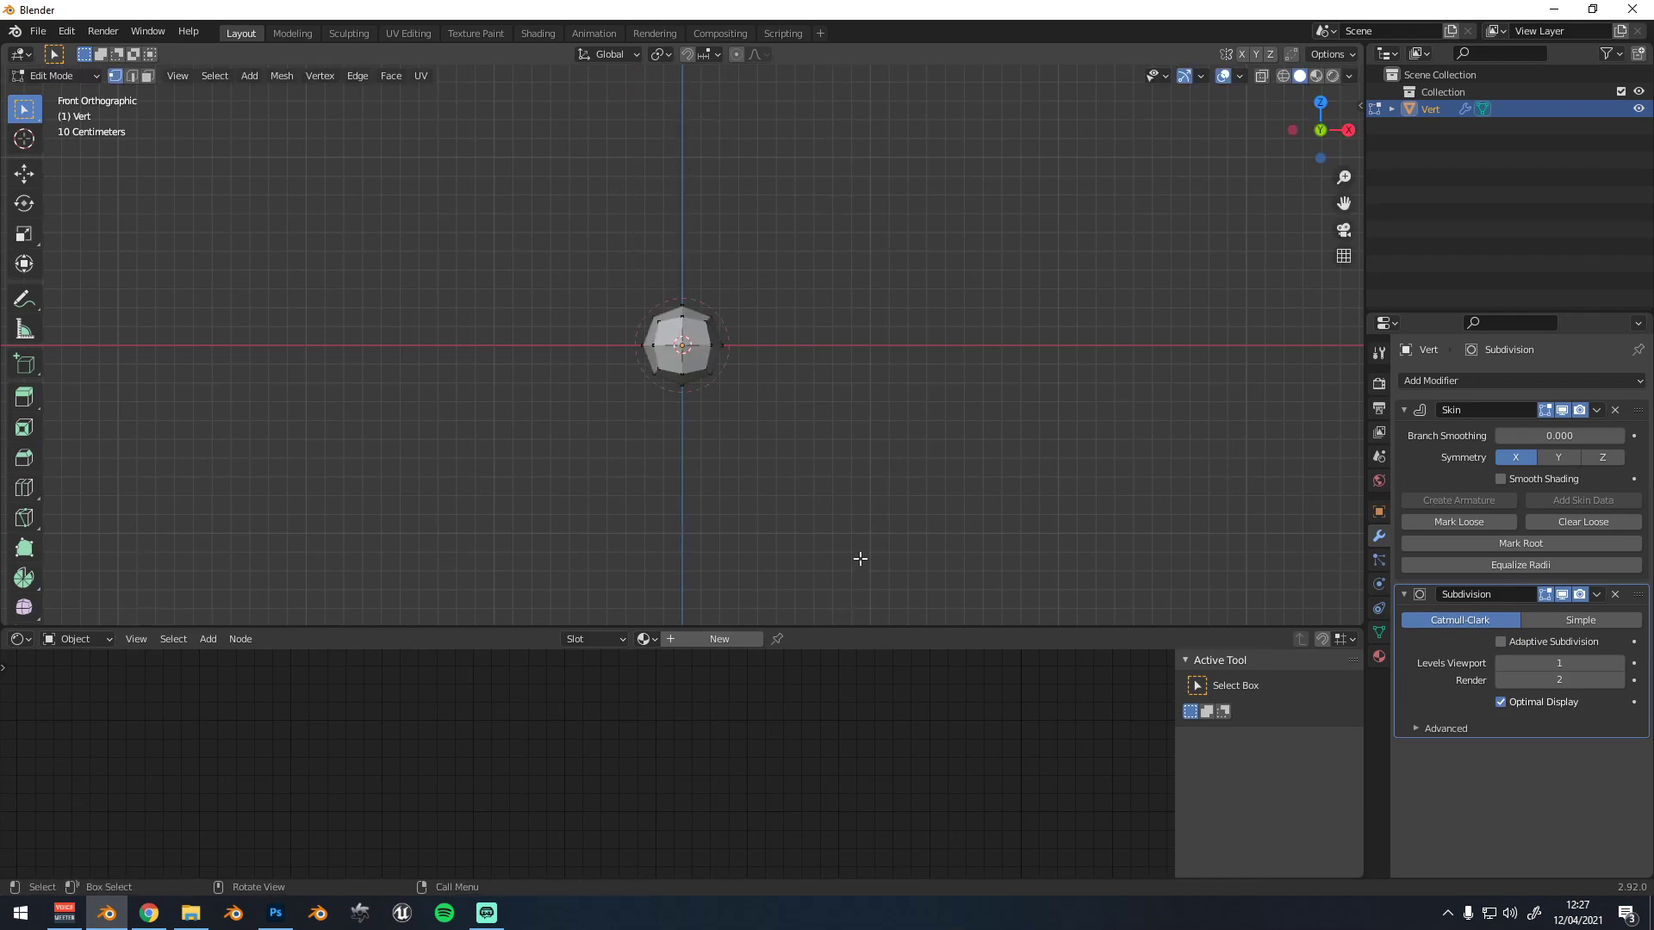
pyautogui.press('e')
pyautogui.press('x')
pyautogui.rightClick(976, 540)
pyautogui.hotkey('ctrl', 'z')
# Extrude the vertex straight up along Z twice, making the second segment about half as long as the first
pyautogui.moveTo(1344, 205); pyautogui.dragTo(1352, 259)
pyautogui.scroll(1, 722, 445)
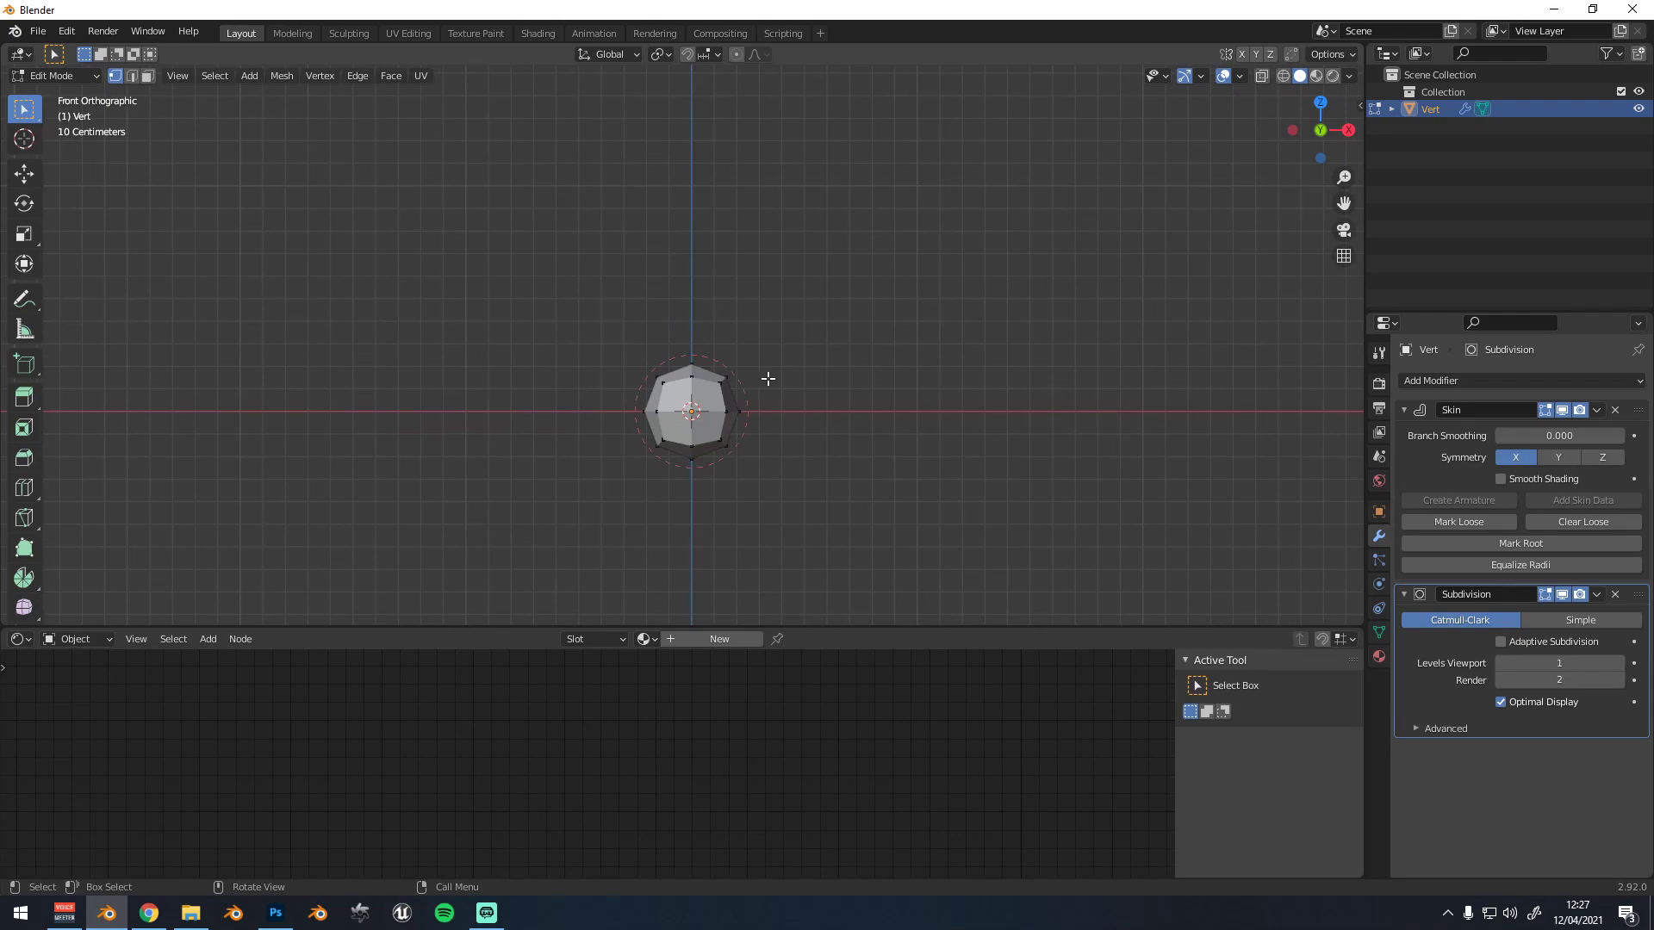
pyautogui.press('e')
pyautogui.press('z')
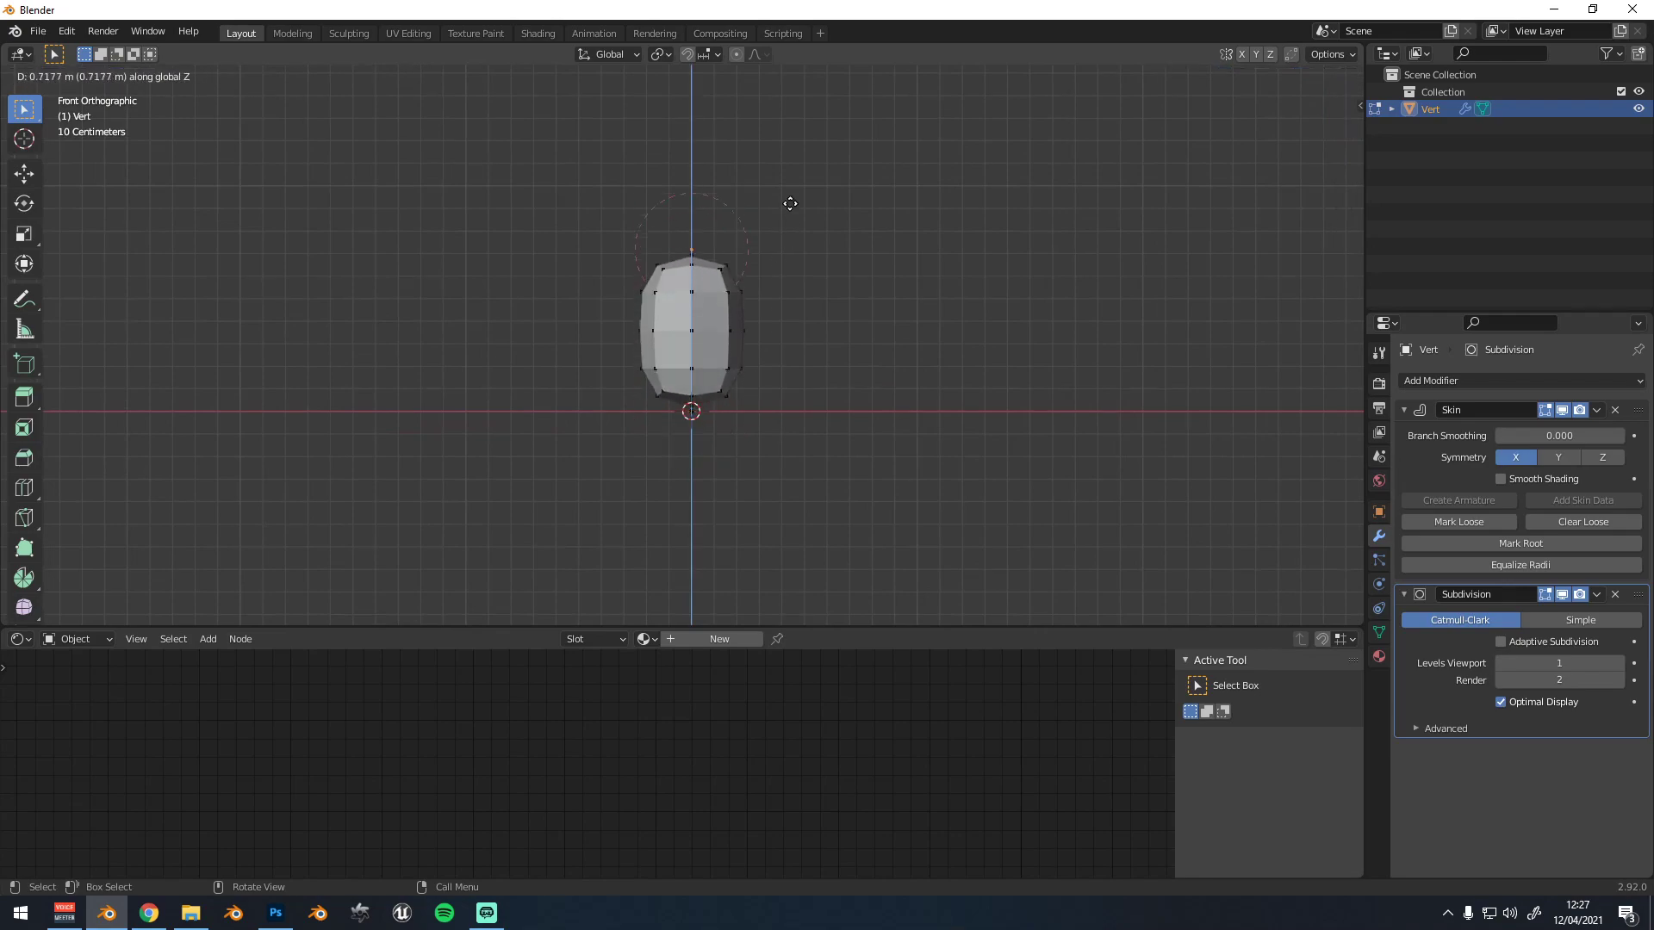
pyautogui.click(785, 154)
pyautogui.scroll(-1, 877, 186)
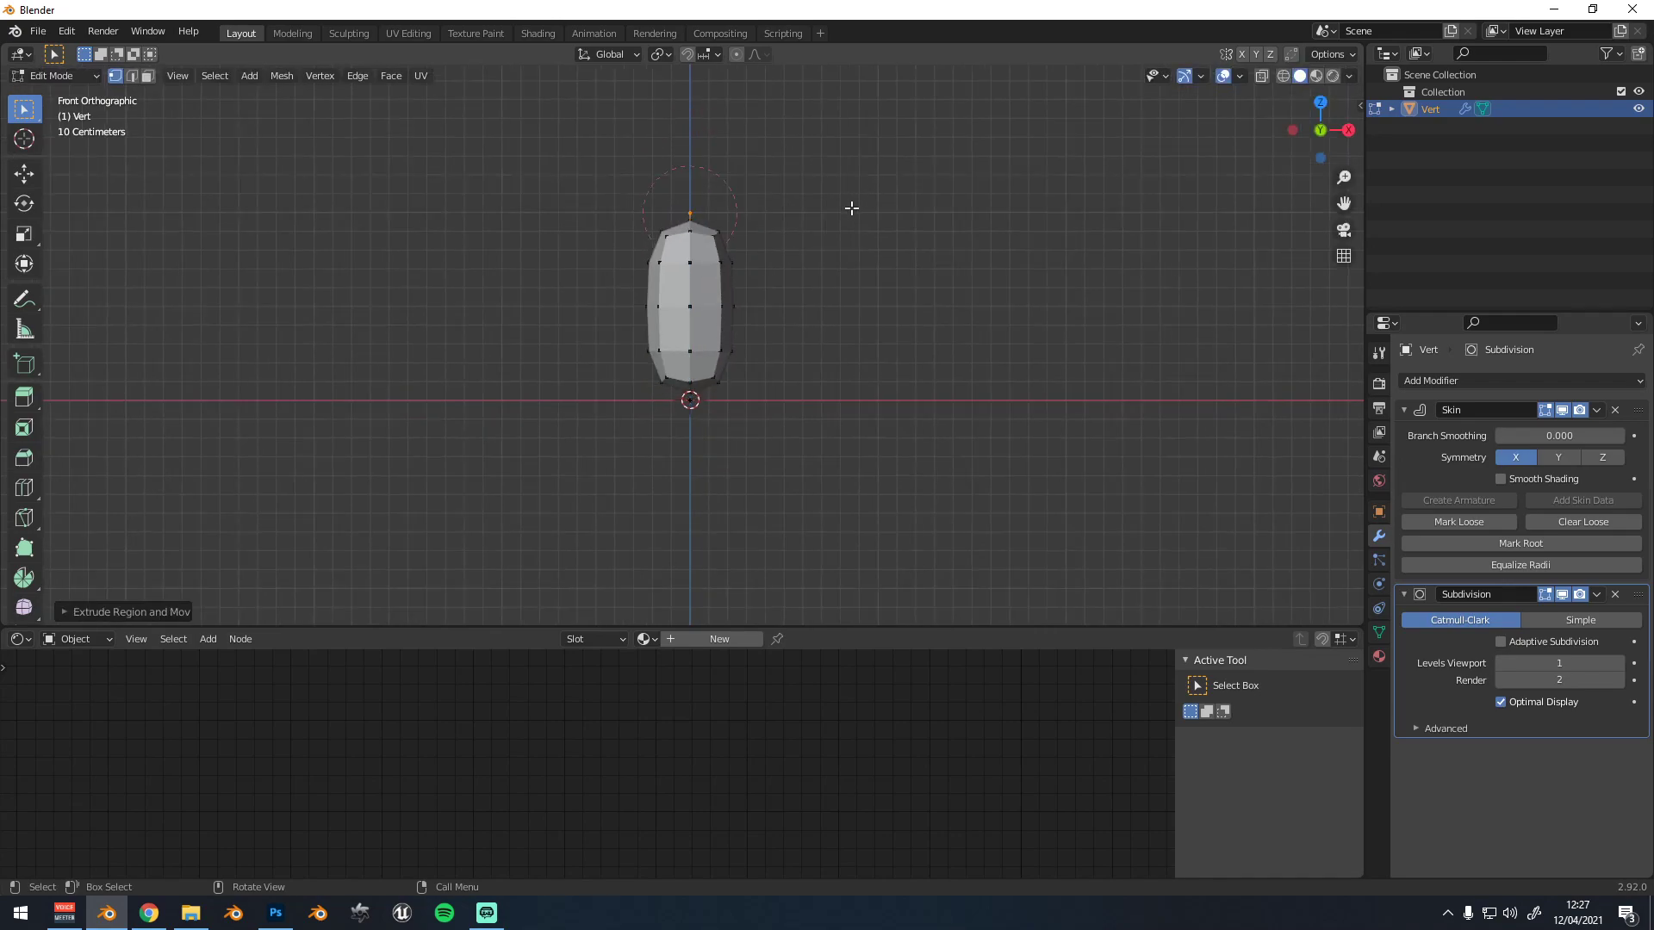
pyautogui.moveTo(1336, 206); pyautogui.dragTo(1282, 247)
pyautogui.press('e')
pyautogui.press('z')
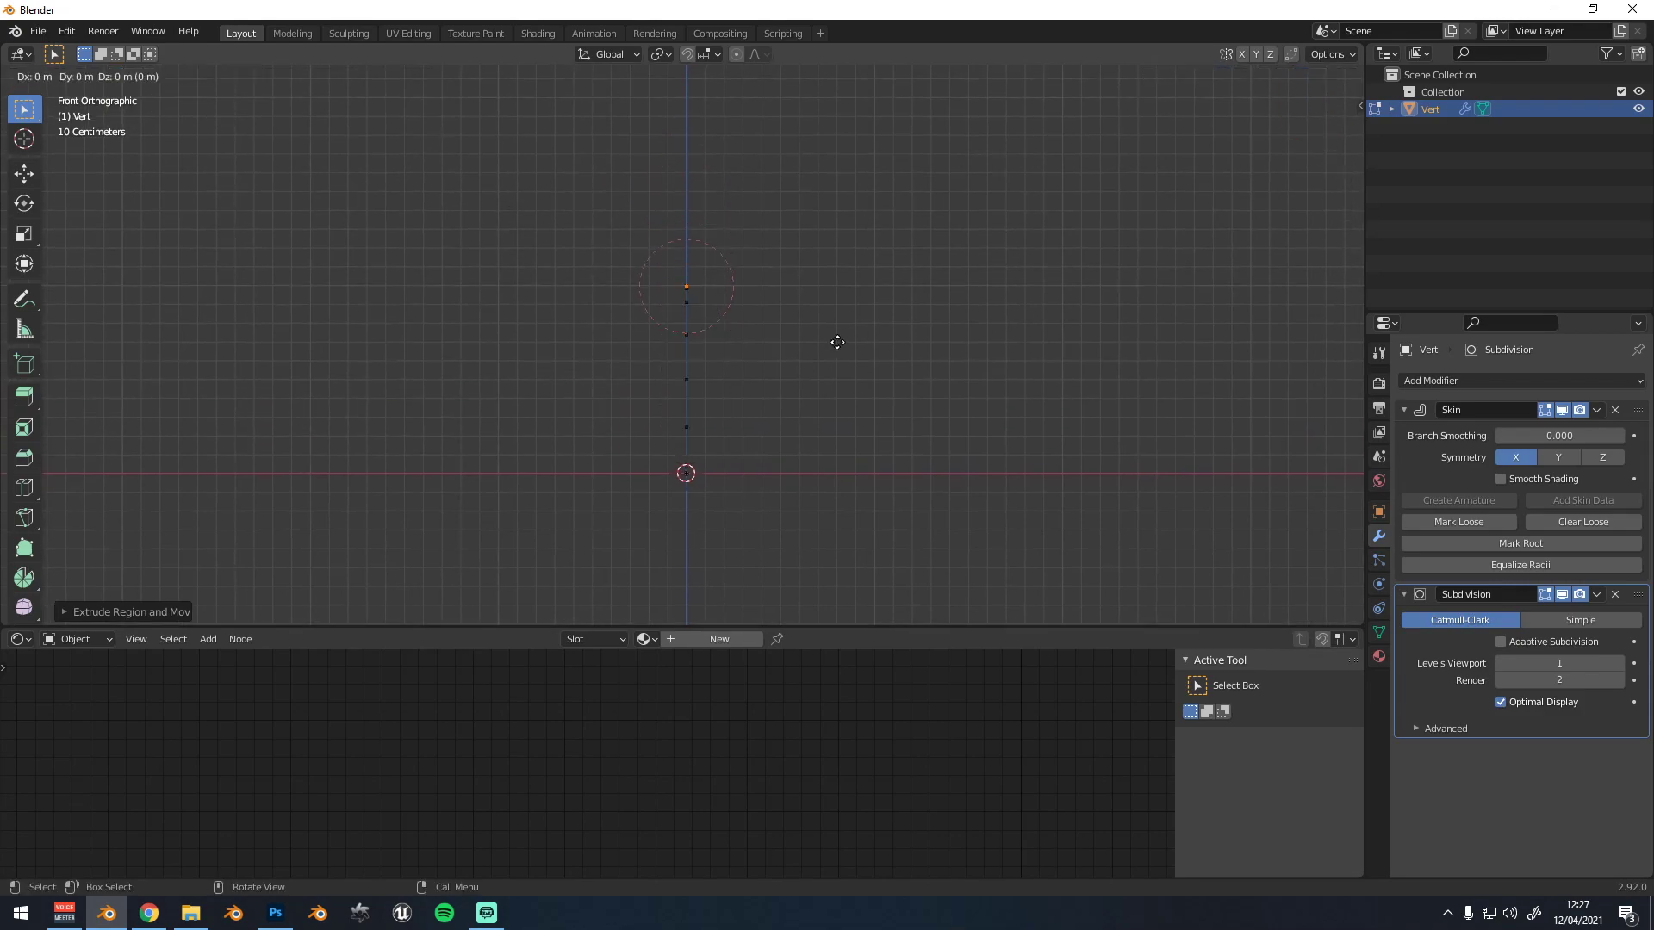
pyautogui.click(834, 245)
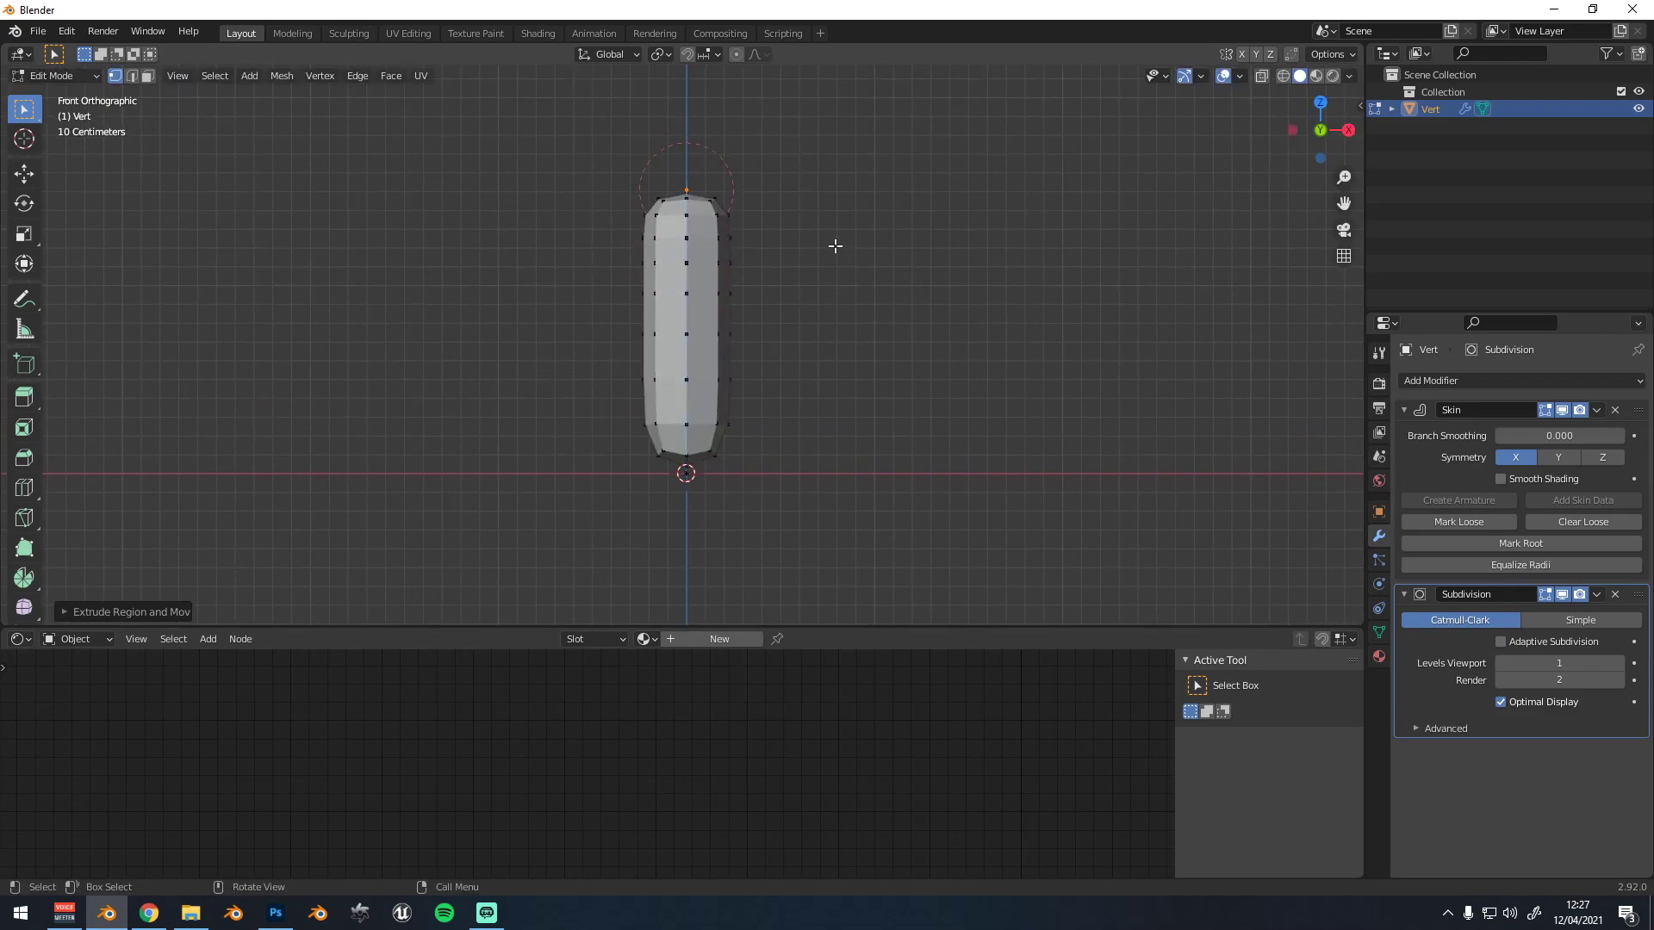
# Try moving the middle vertex of the column freely in the front view, cancelling each move
pyautogui.click(1263, 77)
pyautogui.click(725, 304)
pyautogui.press('g')
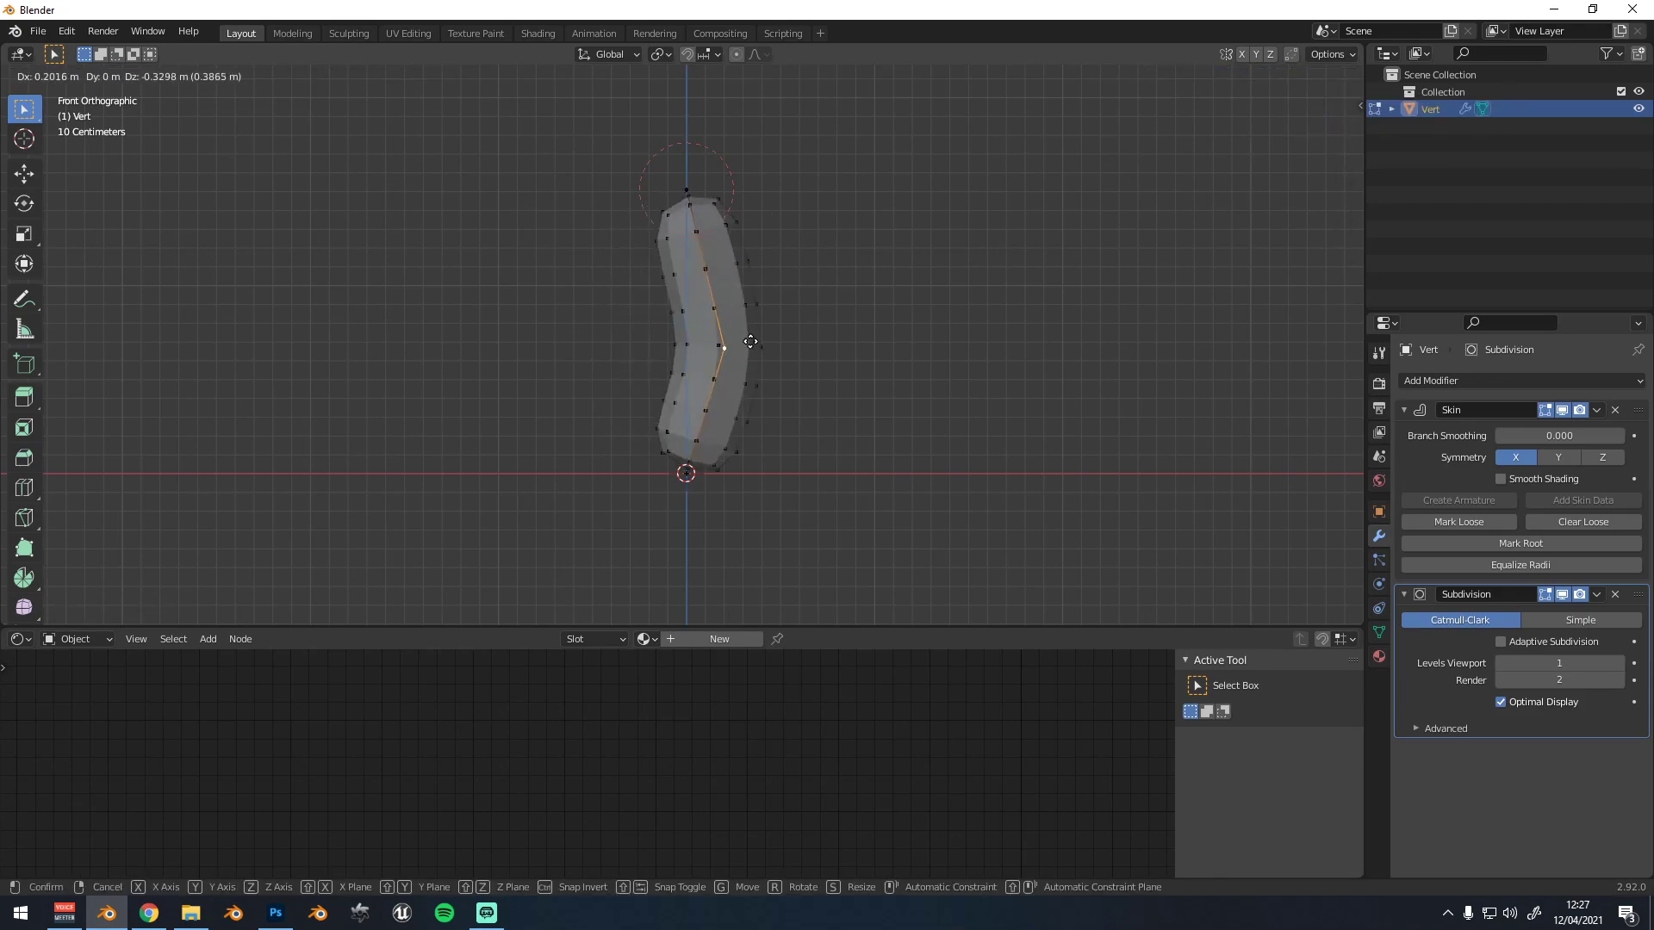
pyautogui.rightClick(681, 329)
pyautogui.click(1221, 76)
pyautogui.click(1222, 76)
pyautogui.click(1261, 76)
pyautogui.moveTo(662, 268); pyautogui.dragTo(715, 310)
pyautogui.press('g')
pyautogui.rightClick(780, 318)
# Turn on X-ray and move the column's middle vertex slightly upward along Z with the Move tool
pyautogui.click(1266, 77)
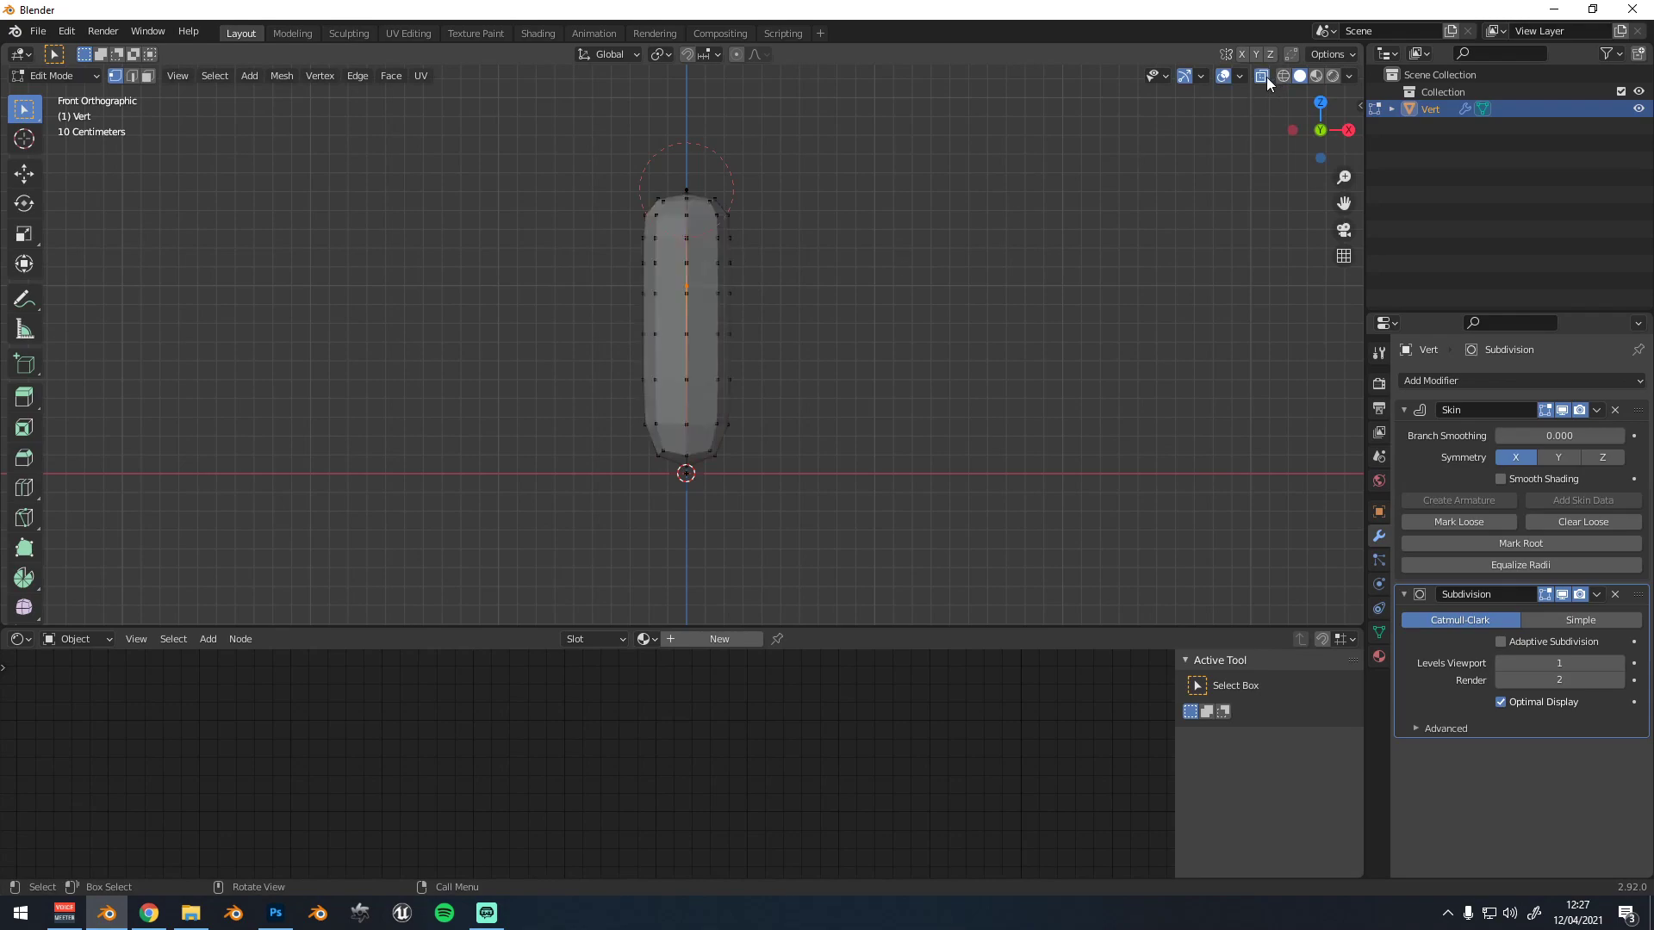
pyautogui.scroll(1, 703, 294)
pyautogui.moveTo(1344, 204); pyautogui.dragTo(1343, 239)
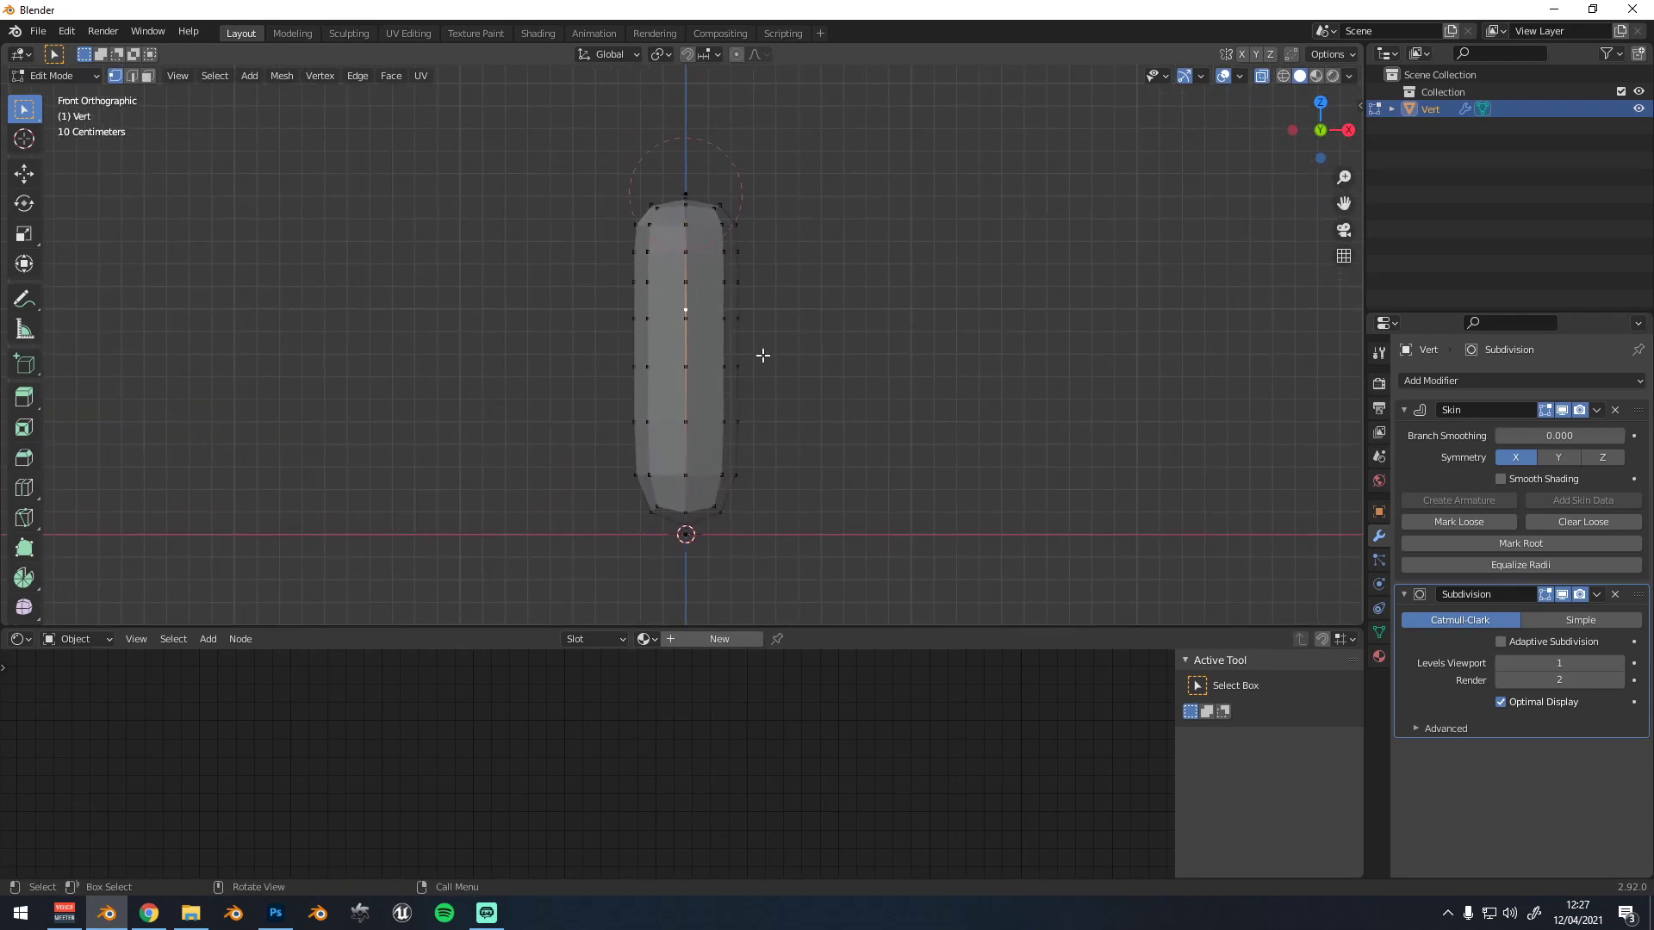
pyautogui.click(24, 173)
pyautogui.moveTo(685, 308); pyautogui.dragTo(693, 226)
pyautogui.click(704, 471)
pyautogui.click(696, 521)
# Select the column's top vertex and add a Mirror modifier to the object
pyautogui.click(686, 194)
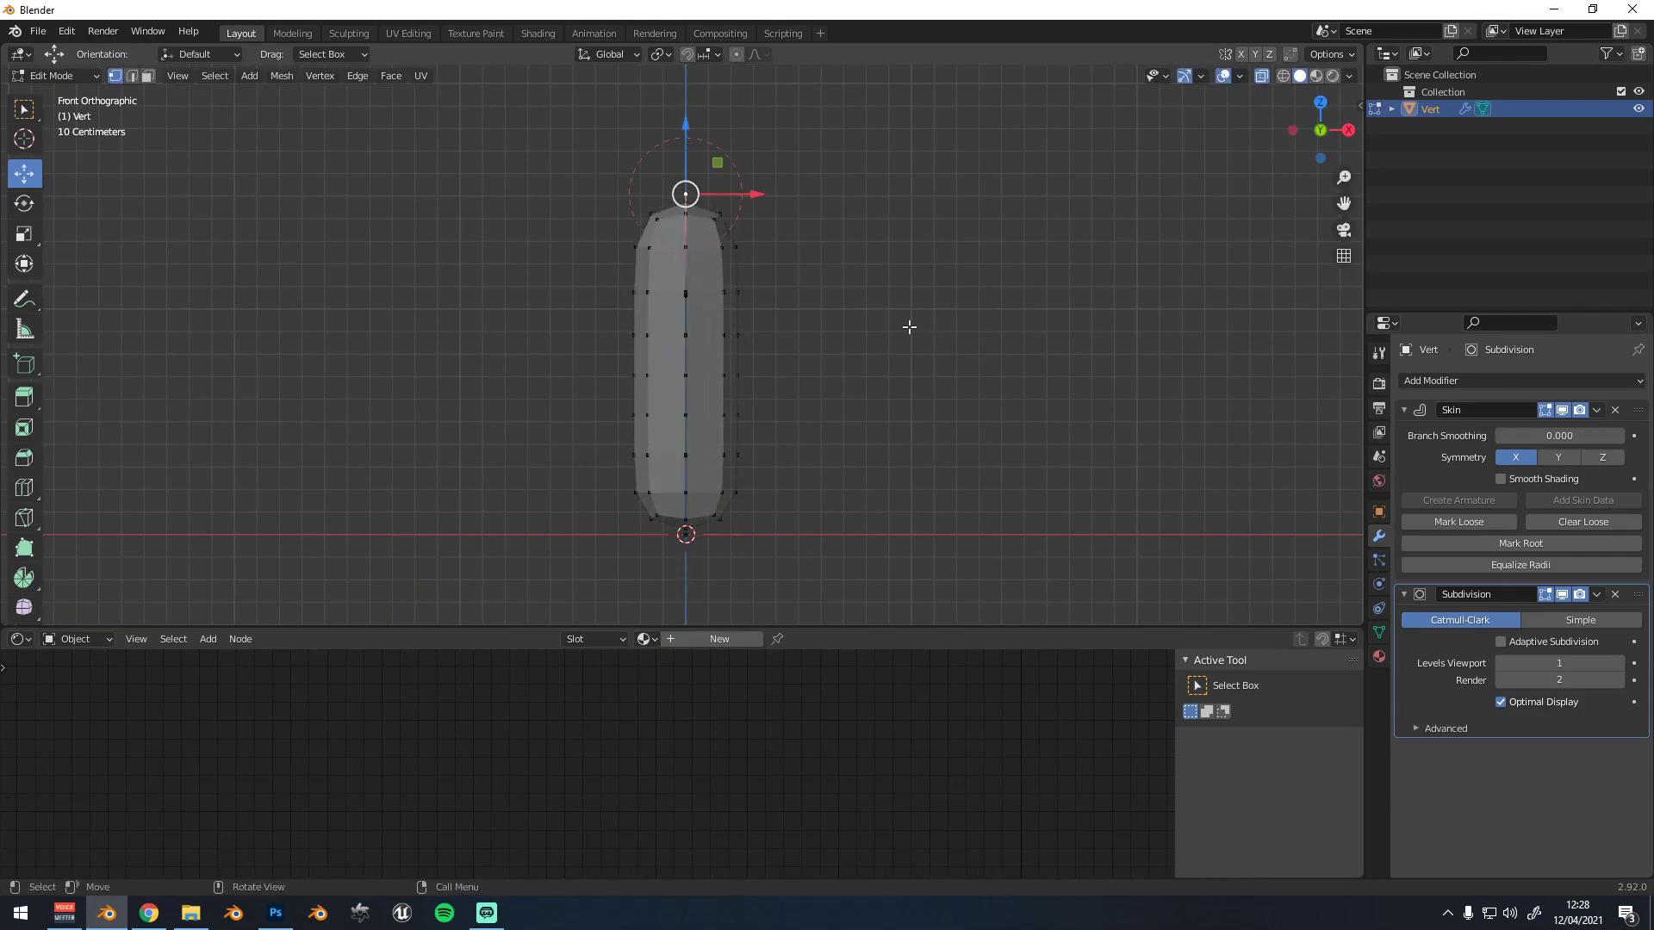
pyautogui.click(1425, 380)
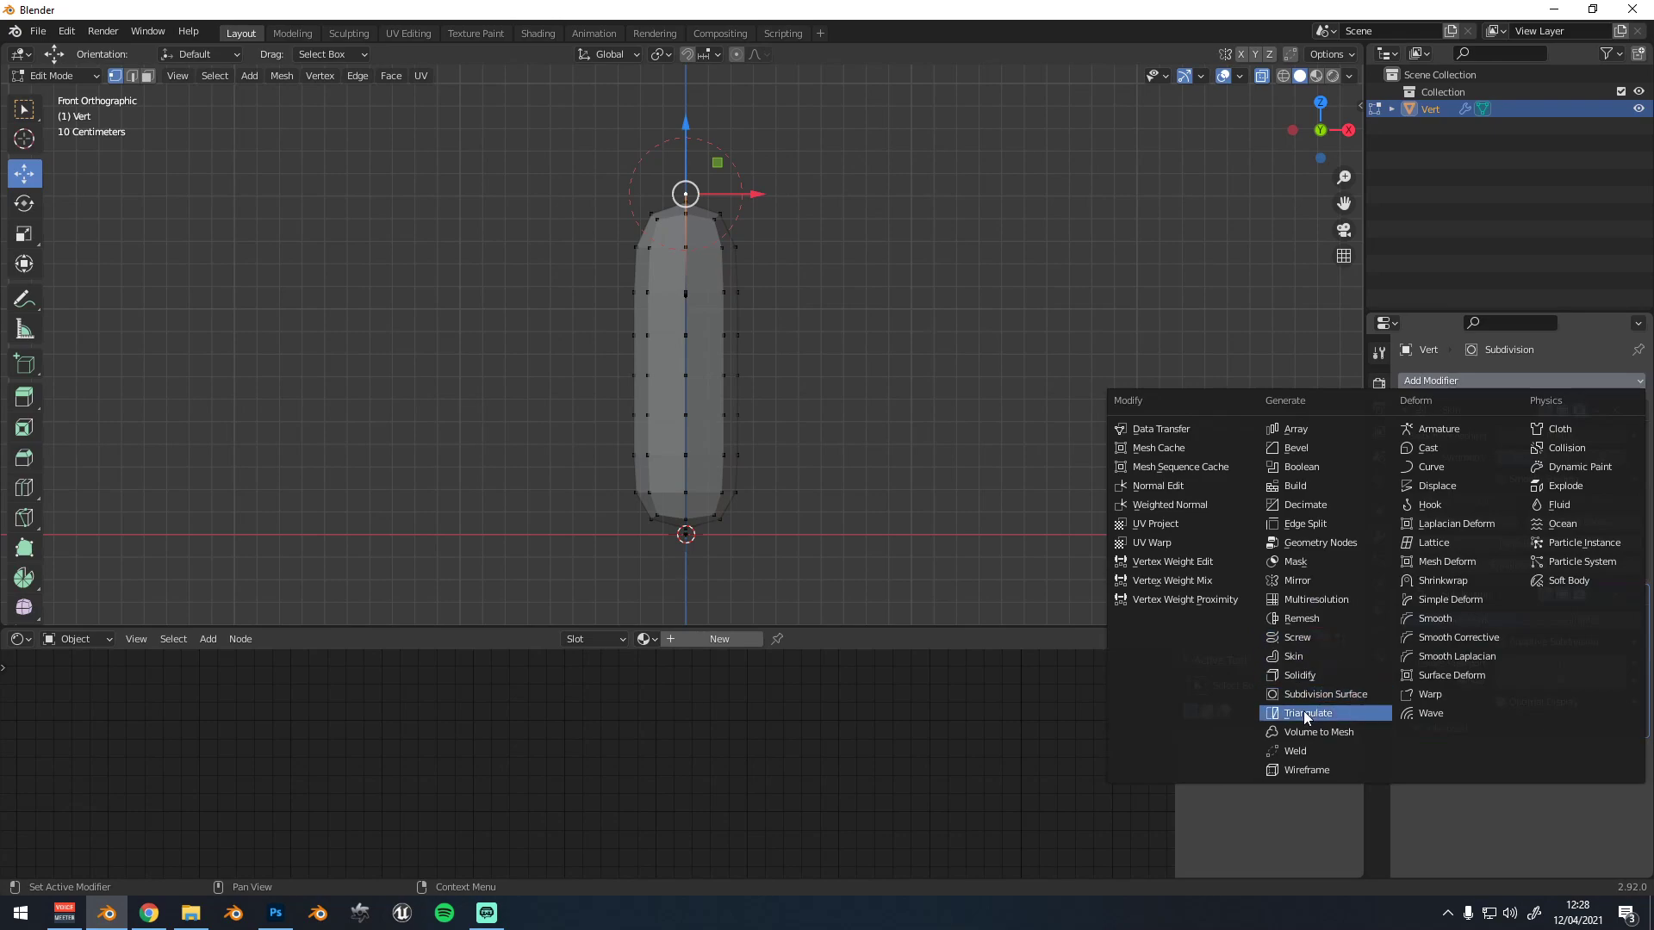
pyautogui.click(1303, 579)
# Try extruding the top vertex freely to the side, and undo the extrusion
pyautogui.press('e')
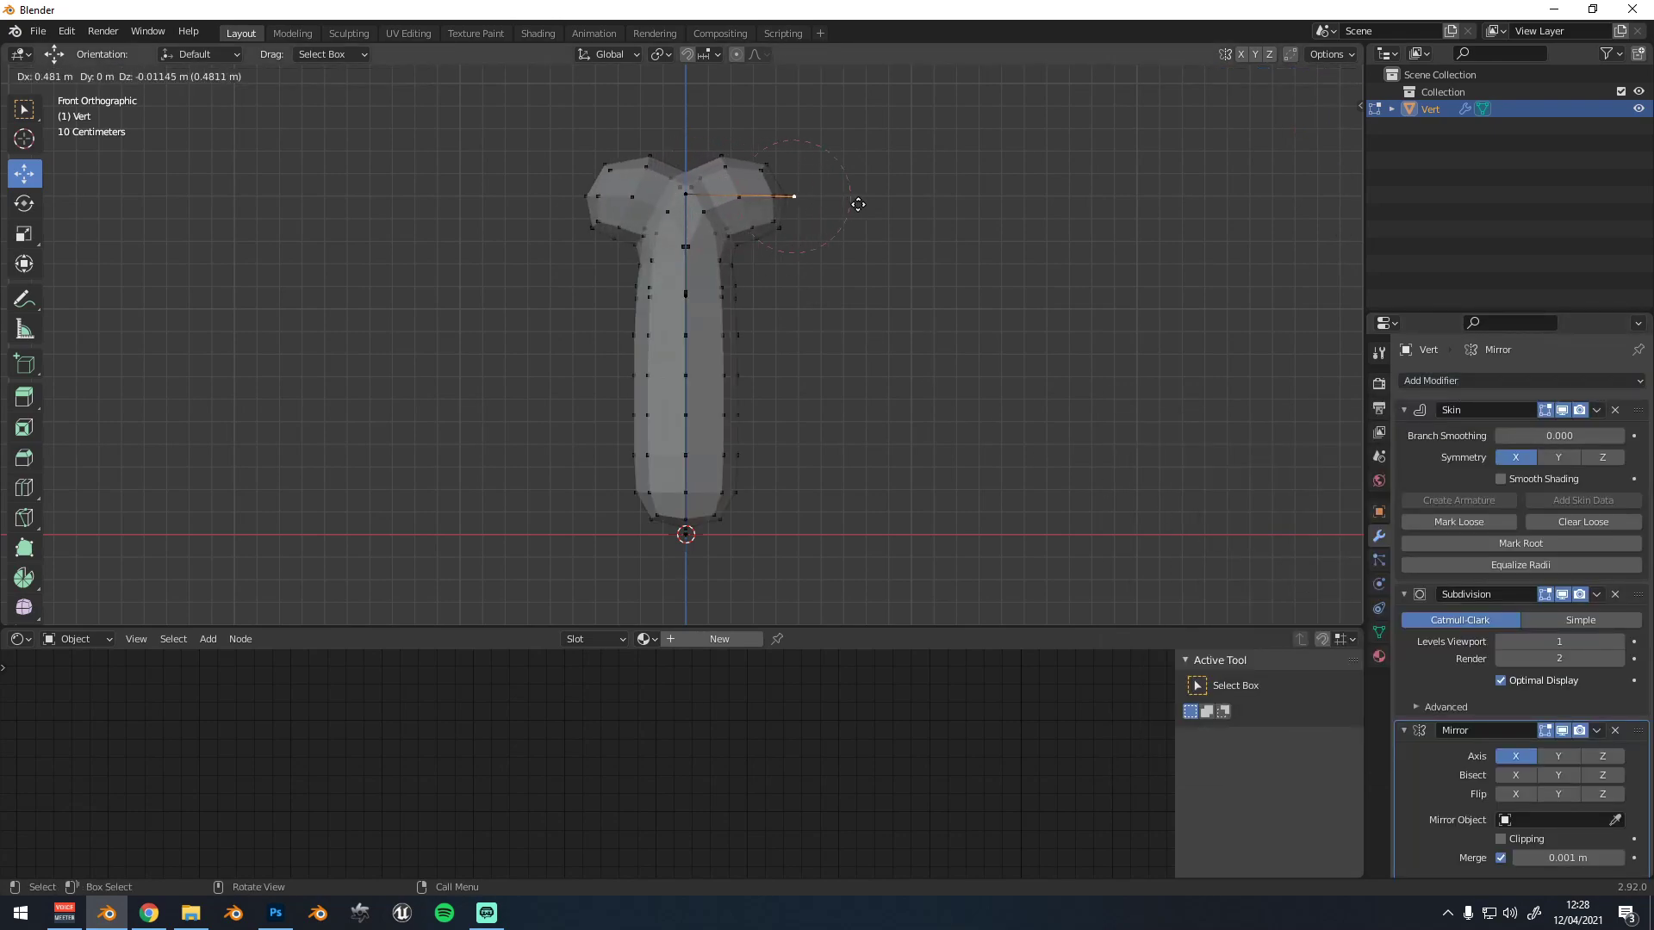
pyautogui.rightClick(857, 204)
pyautogui.hotkey('ctrl', 'z')
pyautogui.scroll(-1, 742, 196)
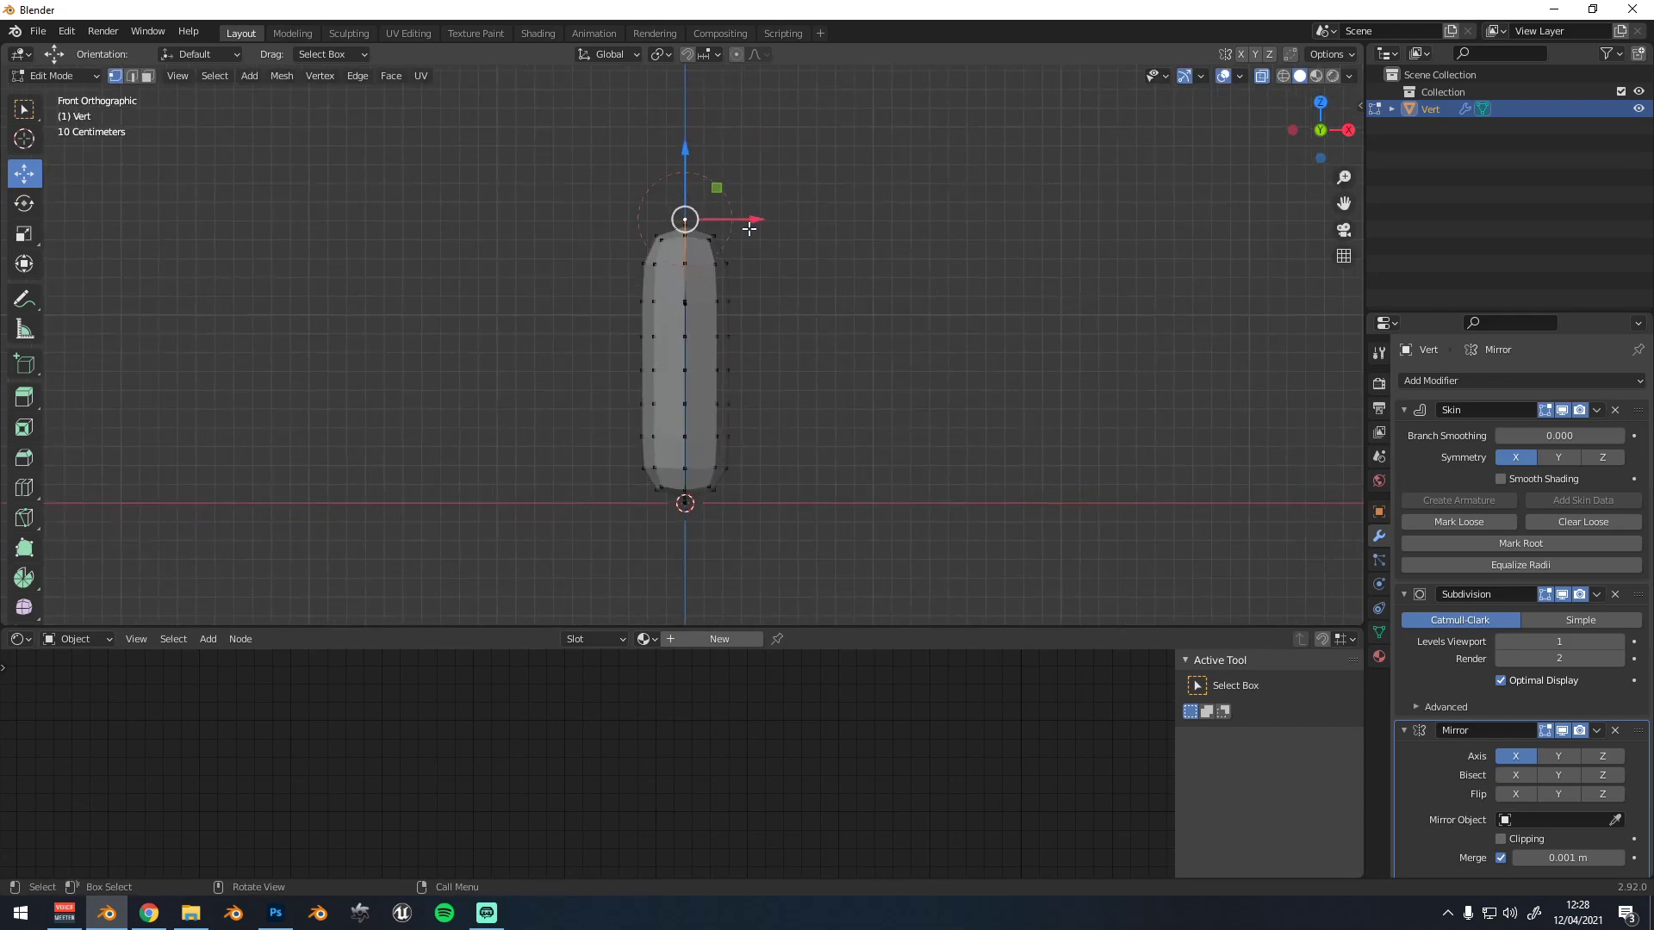
# Extrude the top vertex outward along the positive X axis in consecutive segments to form a long horizontal arm
pyautogui.press('e')
pyautogui.rightClick(750, 228)
pyautogui.moveTo(754, 221); pyautogui.dragTo(1116, 227)
pyautogui.press('e')
pyautogui.rightClick(858, 228)
pyautogui.click(890, 221)
pyautogui.press('e')
pyautogui.rightClick(928, 222)
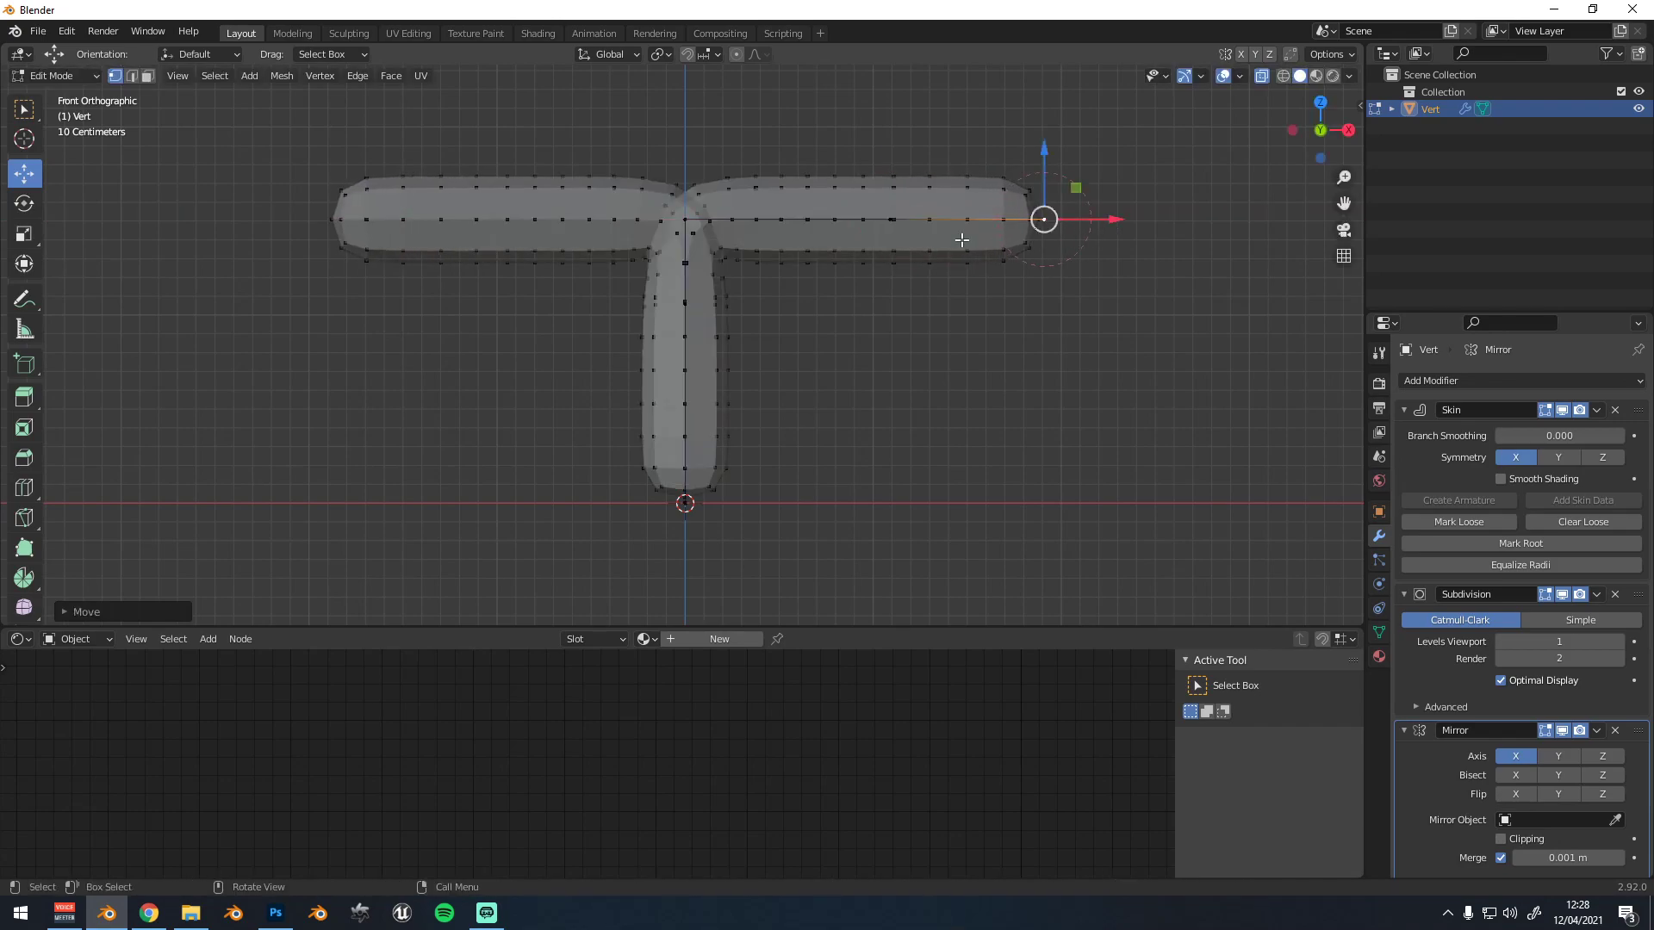
# Extrude the vertex at the arm junction upward along Z in three short segments to form the head
pyautogui.scroll(-2, 913, 233)
pyautogui.click(689, 233)
pyautogui.scroll(2, 689, 230)
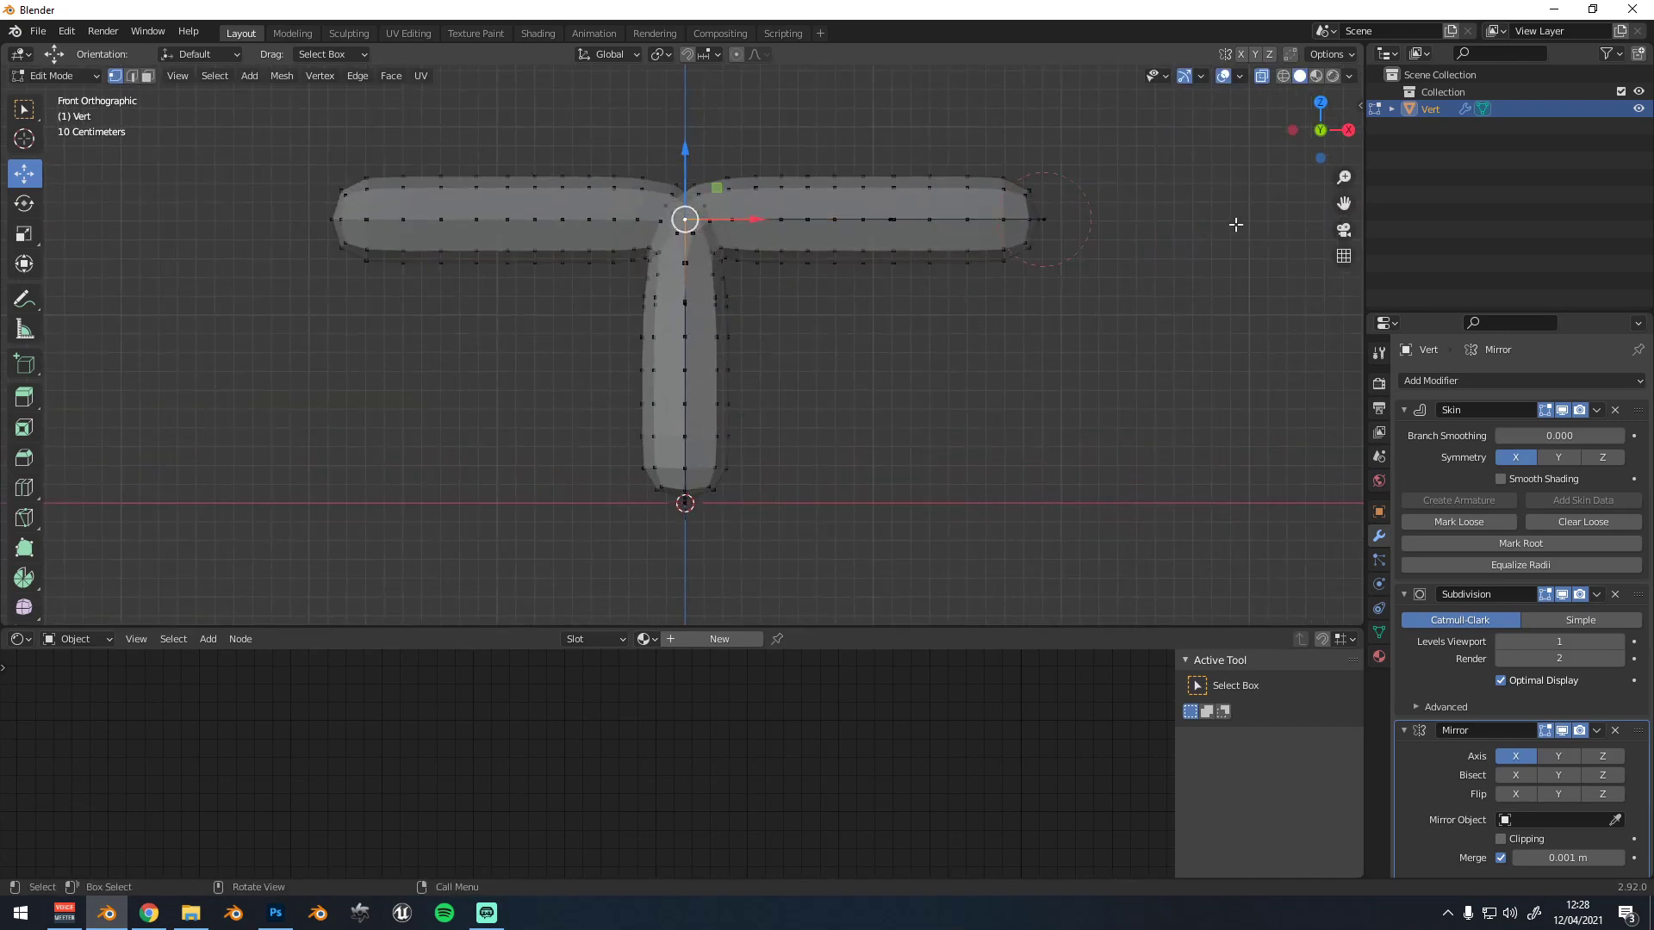
pyautogui.moveTo(1344, 204); pyautogui.dragTo(1346, 231)
pyautogui.press('e')
pyautogui.rightClick(697, 213)
pyautogui.moveTo(688, 208); pyautogui.dragTo(688, 71)
pyautogui.press('e')
pyautogui.rightClick(692, 150)
pyautogui.press('e')
pyautogui.rightClick(688, 117)
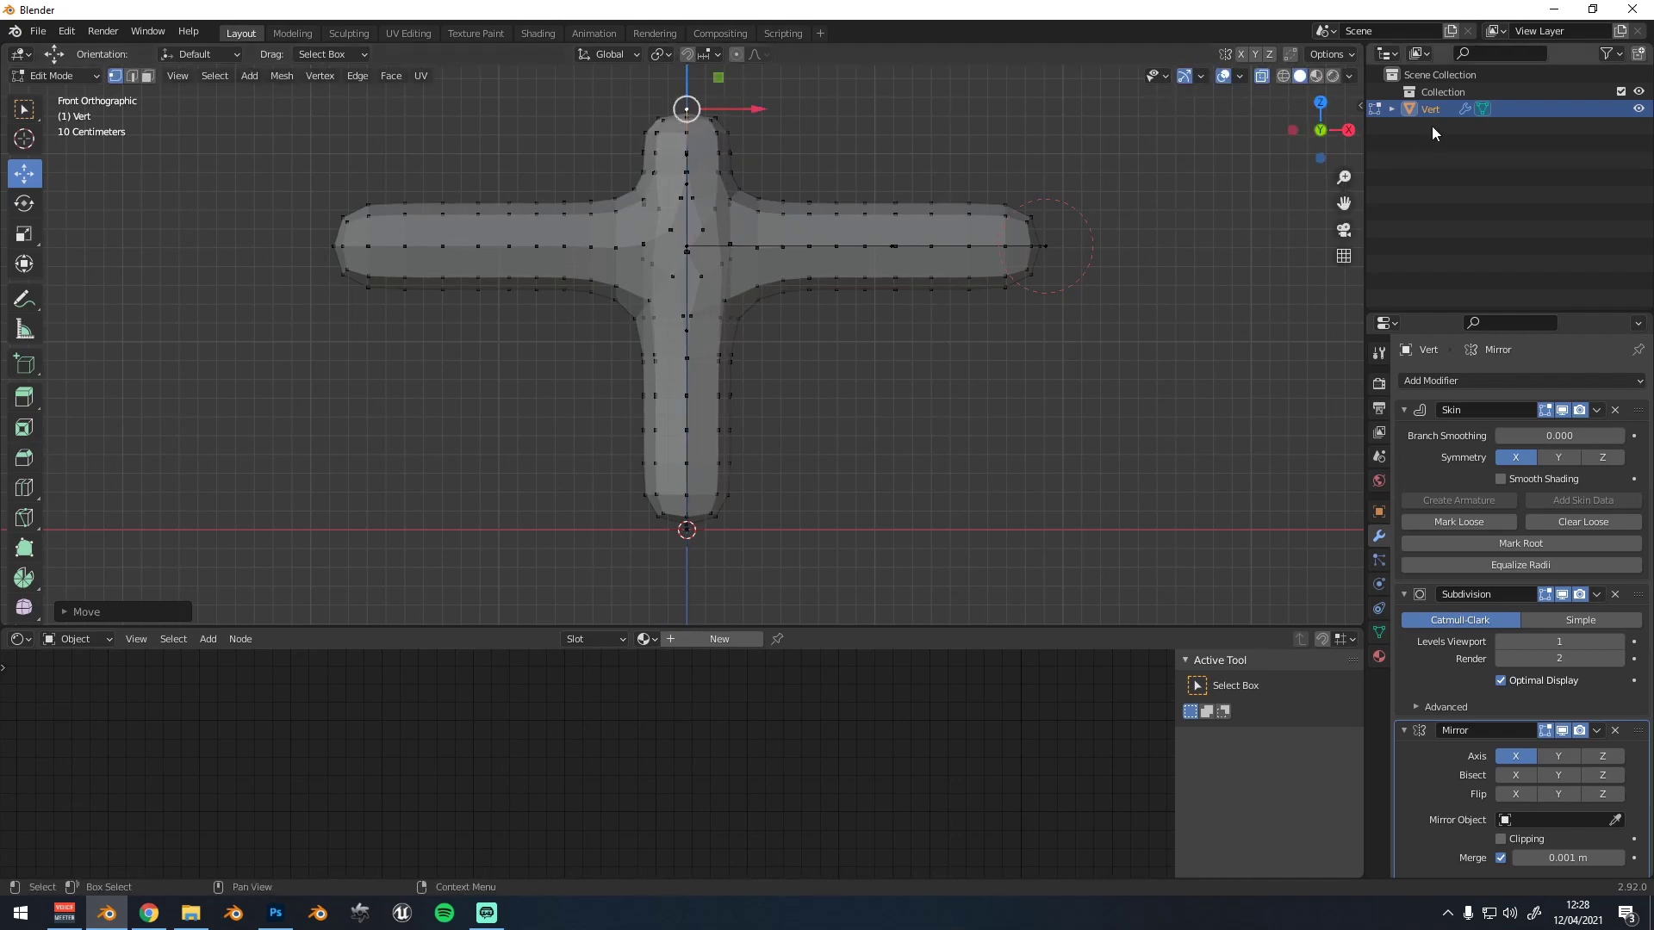
# Try the regular Scale on the top vertex and on all vertices, cancelling each attempt
pyautogui.moveTo(1344, 207); pyautogui.dragTo(1349, 301)
pyautogui.press('s')
pyautogui.rightClick(879, 260)
pyautogui.press('s')
pyautogui.rightClick(747, 377)
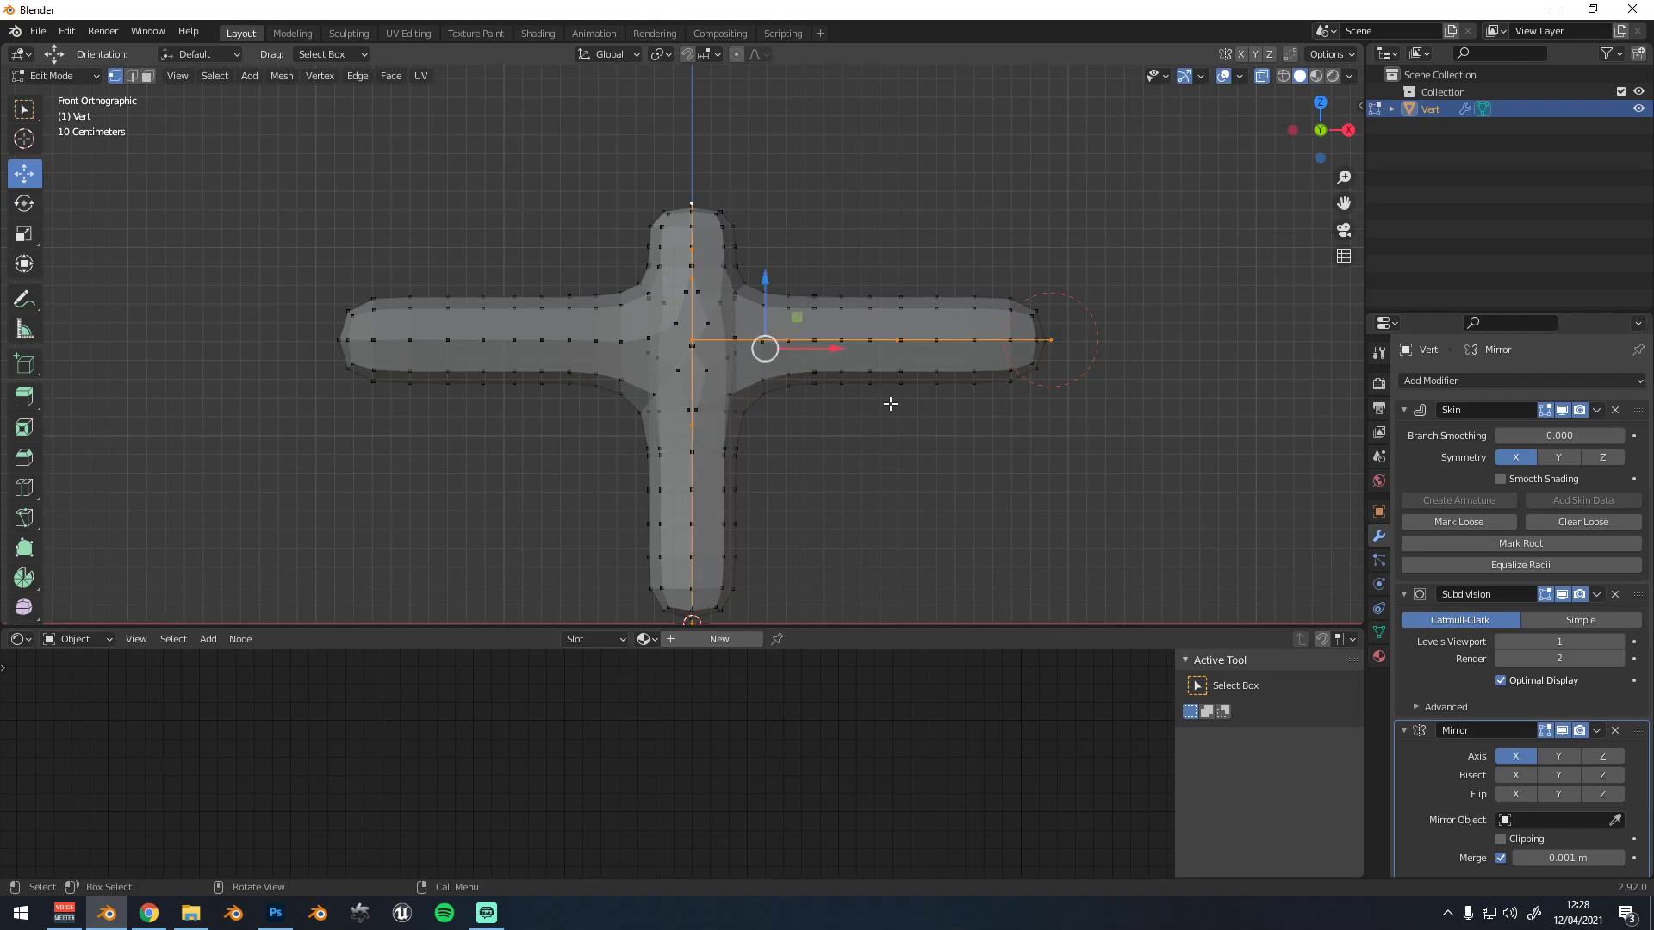
pyautogui.press('a')
pyautogui.press('s')
pyautogui.rightClick(801, 381)
pyautogui.press('s')
pyautogui.rightClick(855, 370)
# Try Skin Resize on all vertices of the figure, cancelling each attempt
pyautogui.hotkey('ctrl', 'a')
pyautogui.rightClick(1087, 348)
pyautogui.hotkey('ctrl', 'a')
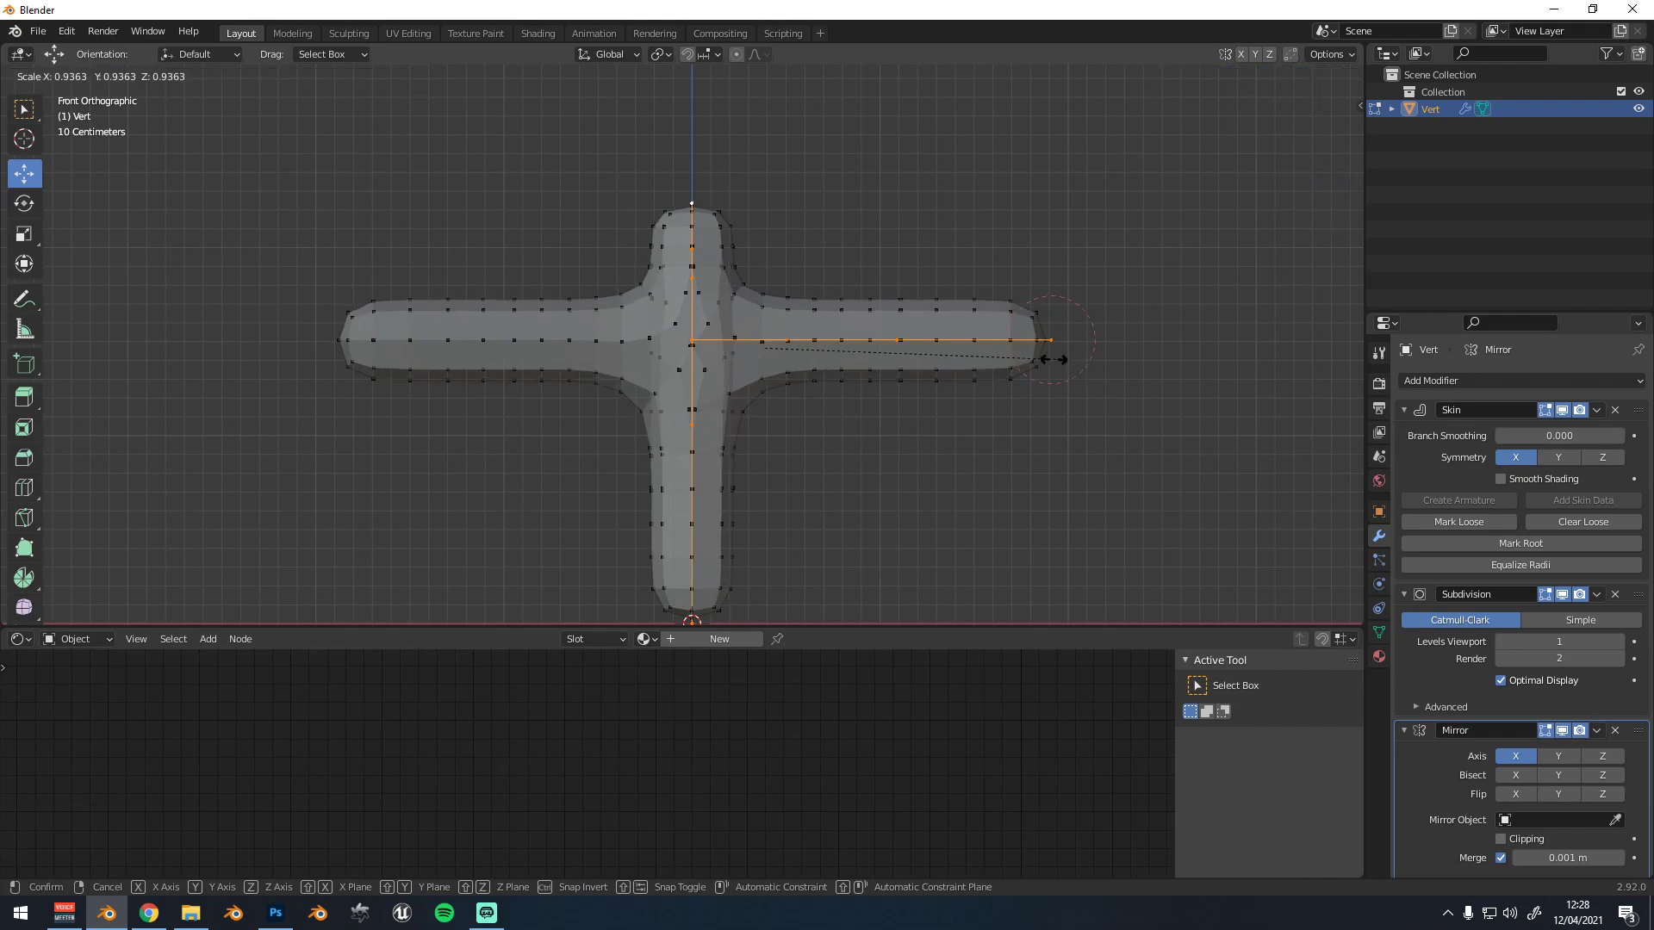
pyautogui.rightClick(684, 358)
pyautogui.scroll(2, 778, 331)
pyautogui.scroll(-3, 779, 331)
pyautogui.hotkey('ctrl', 'a')
pyautogui.rightClick(981, 373)
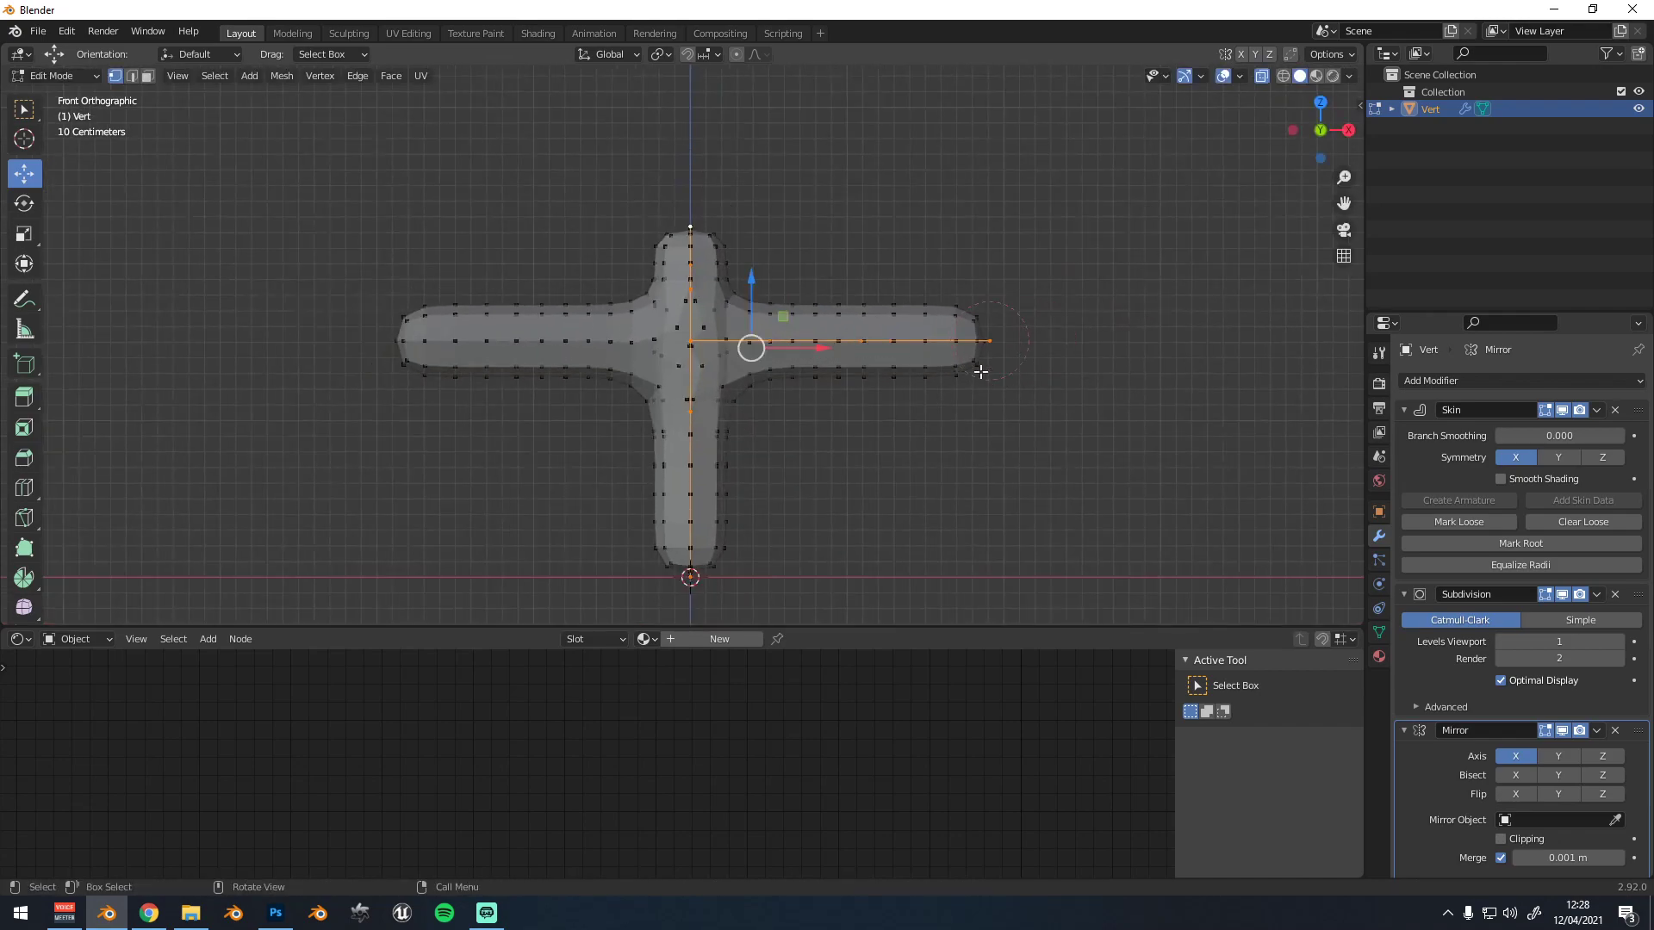
# Shrink the skin radius at the two uppermost head vertices to form a point, and lower the tip slightly along Z
pyautogui.click(692, 231)
pyautogui.hotkey('ctrl', 'a')
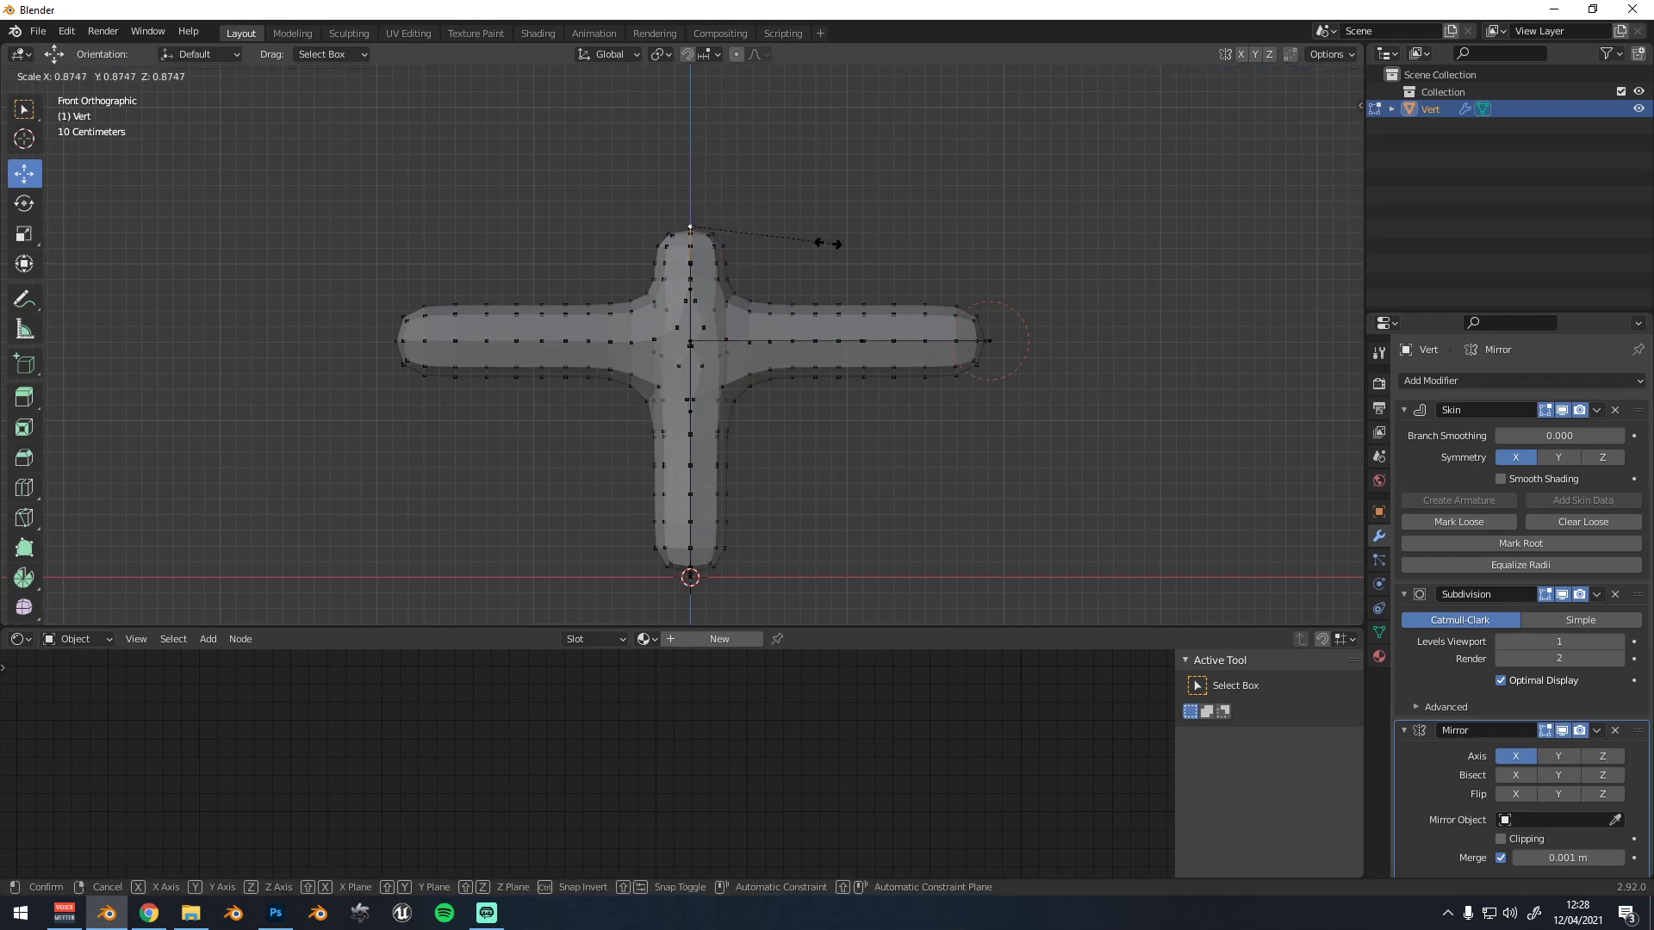
pyautogui.click(716, 240)
pyautogui.click(693, 264)
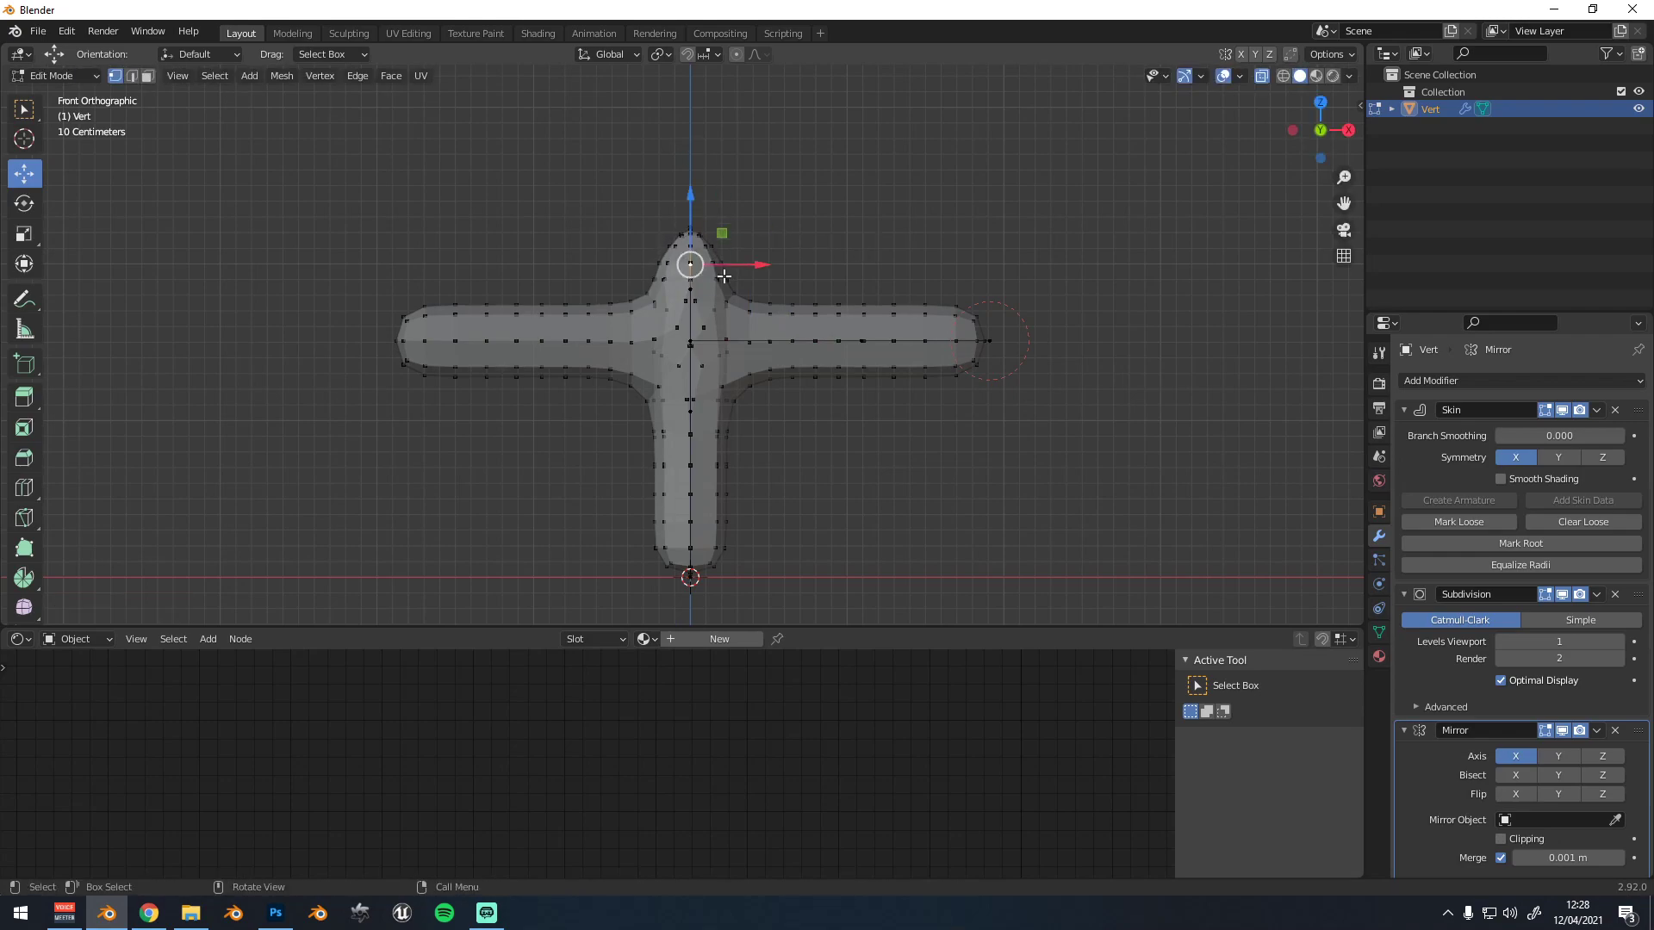
pyautogui.hotkey('ctrl', 'a')
pyautogui.click(732, 259)
pyautogui.click(693, 228)
pyautogui.moveTo(707, 189); pyautogui.dragTo(691, 204)
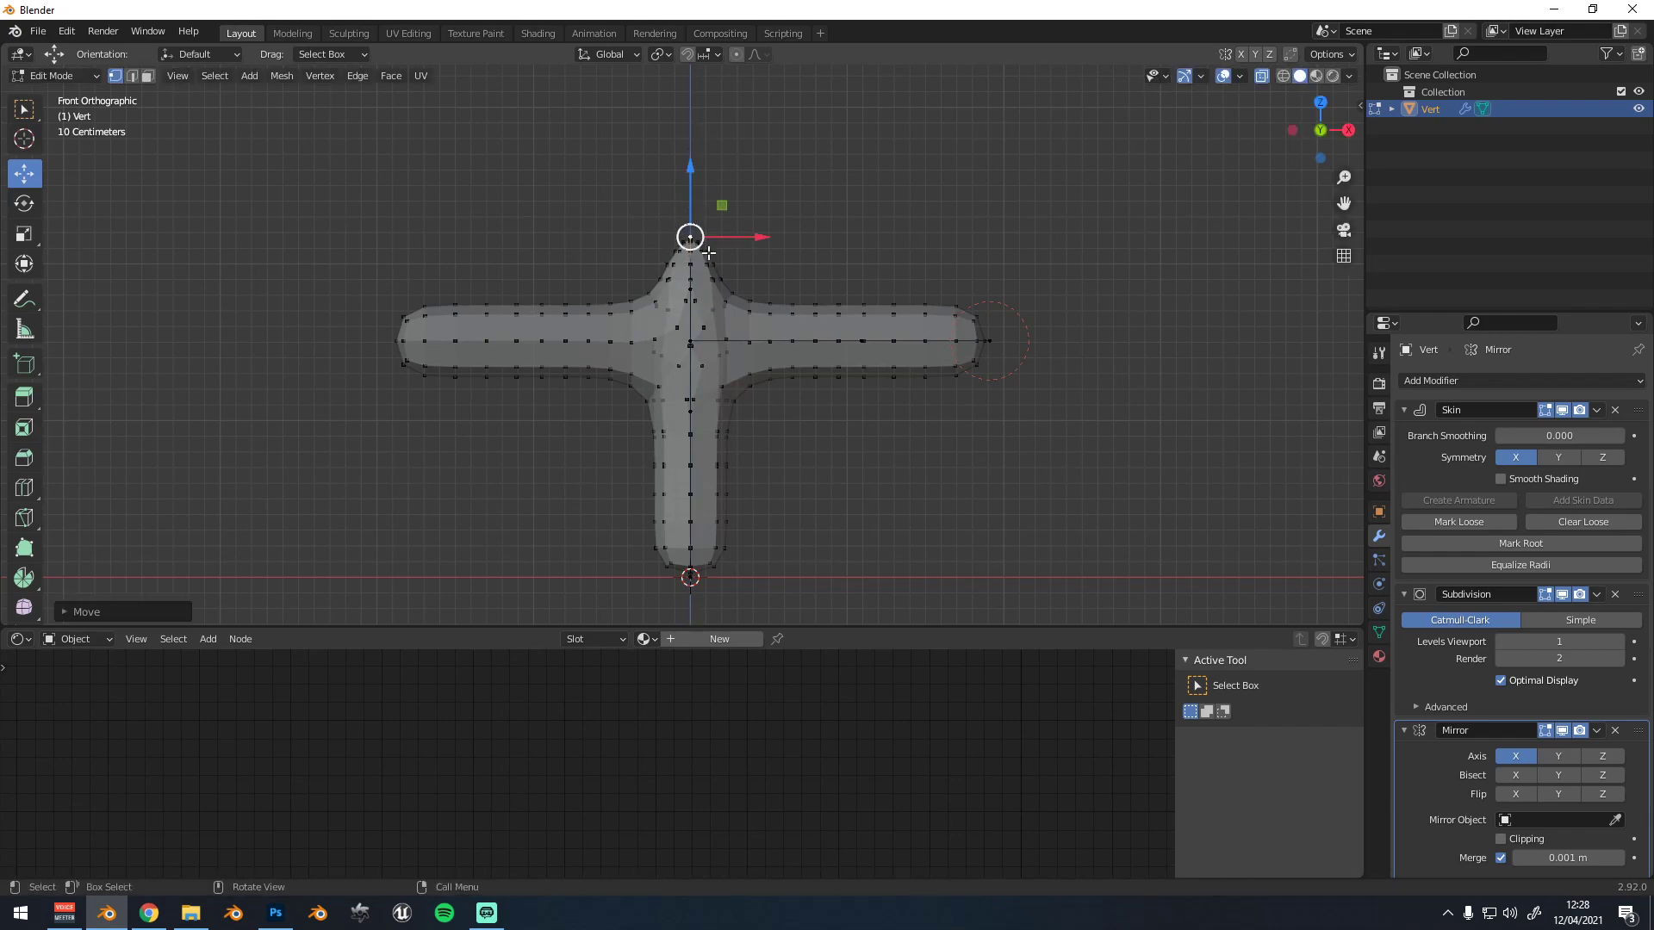
# Raise the lowest head vertex slightly along Z and enlarge the skin radius at the arm junction
pyautogui.click(692, 297)
pyautogui.press('g')
pyautogui.press('z')
pyautogui.click(672, 336)
pyautogui.click(676, 338)
# Move the two inner arm vertices inward along X, one close to the torso and the other near mid-arm
pyautogui.click(862, 340)
pyautogui.keyDown('shift'); pyautogui.click(724, 341); pyautogui.keyUp('shift')
pyautogui.hotkey('alt', 'a')
pyautogui.click(861, 341)
pyautogui.moveTo(799, 336); pyautogui.dragTo(786, 331)
pyautogui.click(866, 342)
pyautogui.moveTo(928, 342); pyautogui.dragTo(1024, 344)
pyautogui.click(981, 343)
# Enlarge the skin radius at the torso's two lower vertices, and resize the skin at the bottom vertex on its own
pyautogui.click(714, 432)
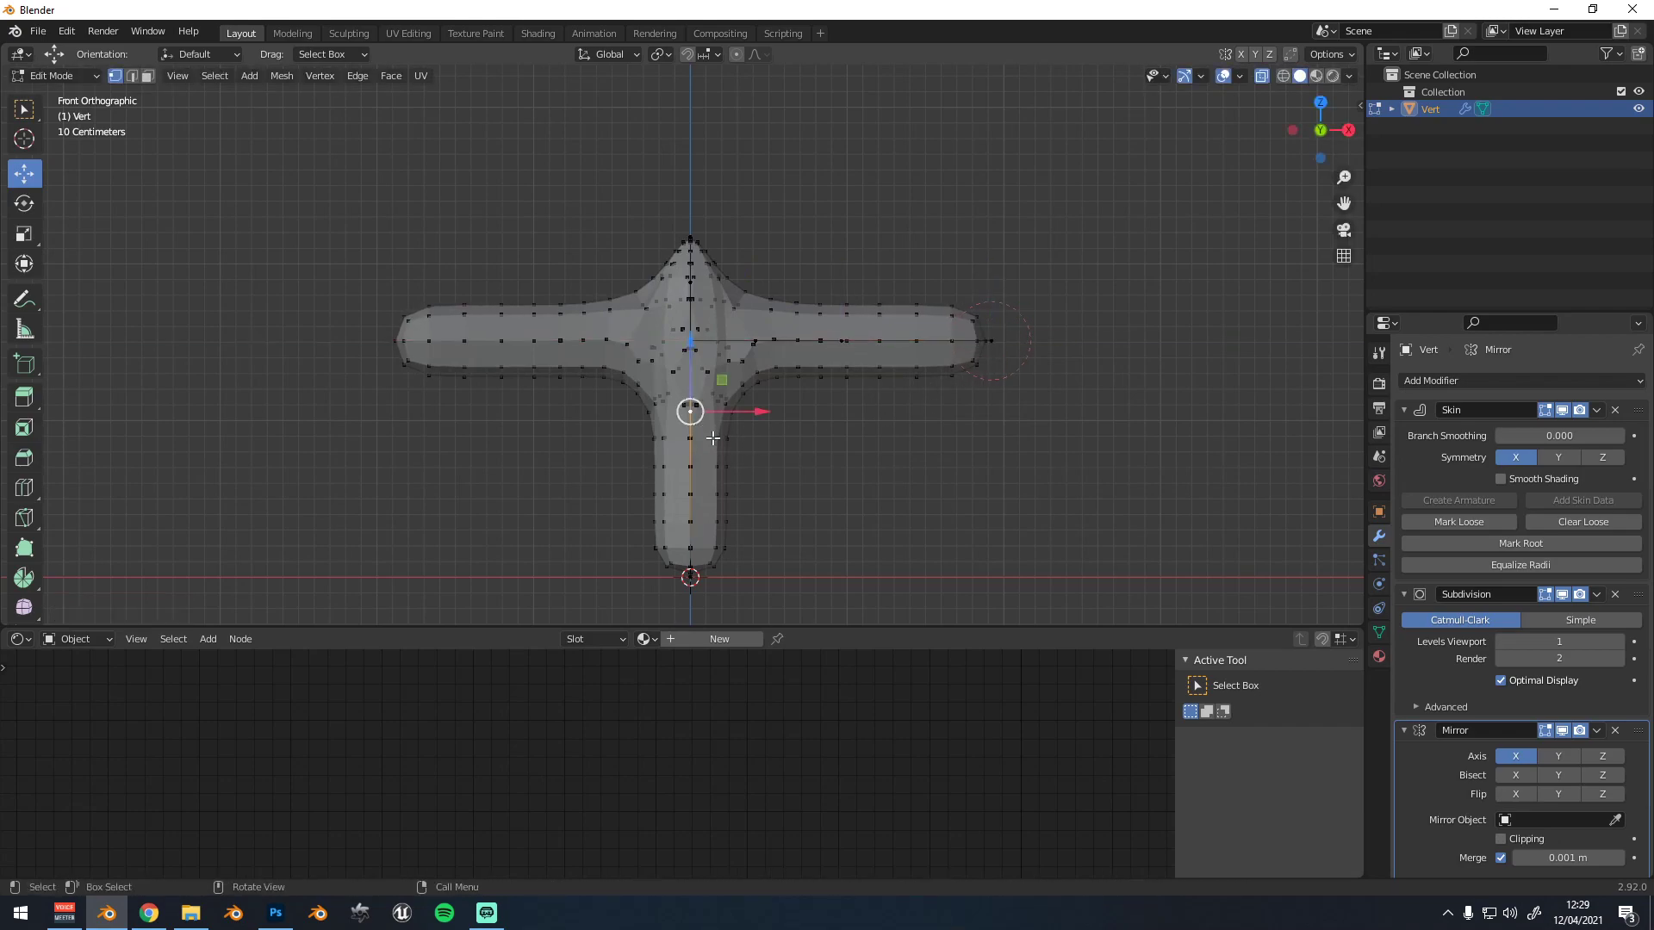
pyautogui.hotkey('ctrl', 'a')
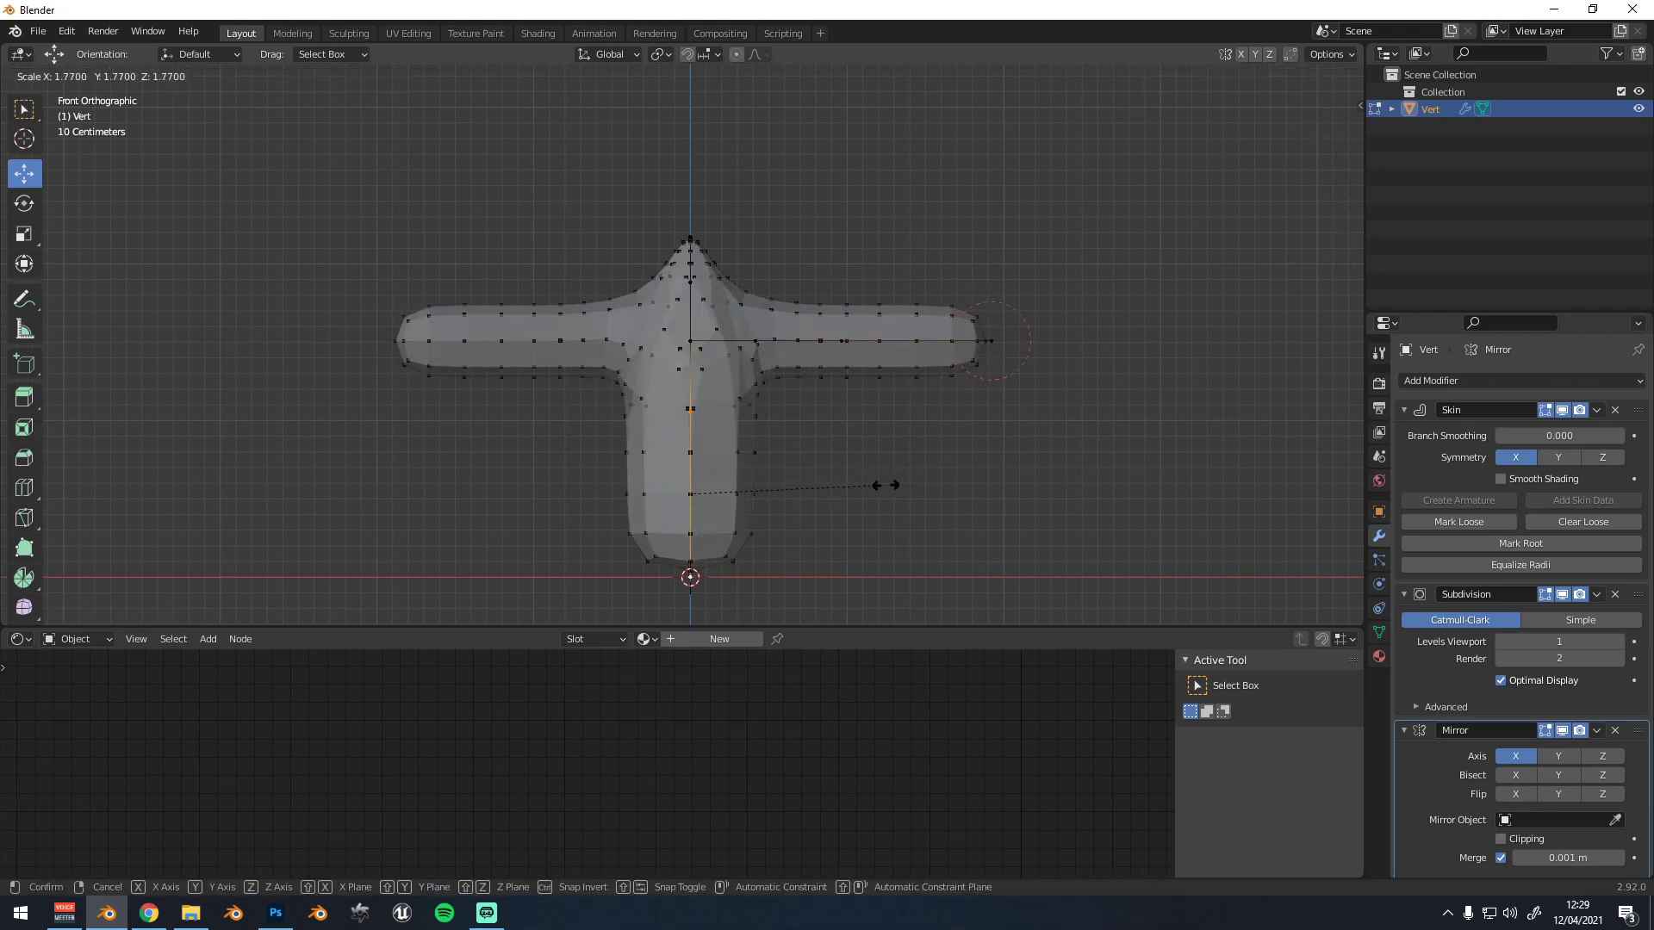
pyautogui.click(948, 474)
pyautogui.click(677, 511)
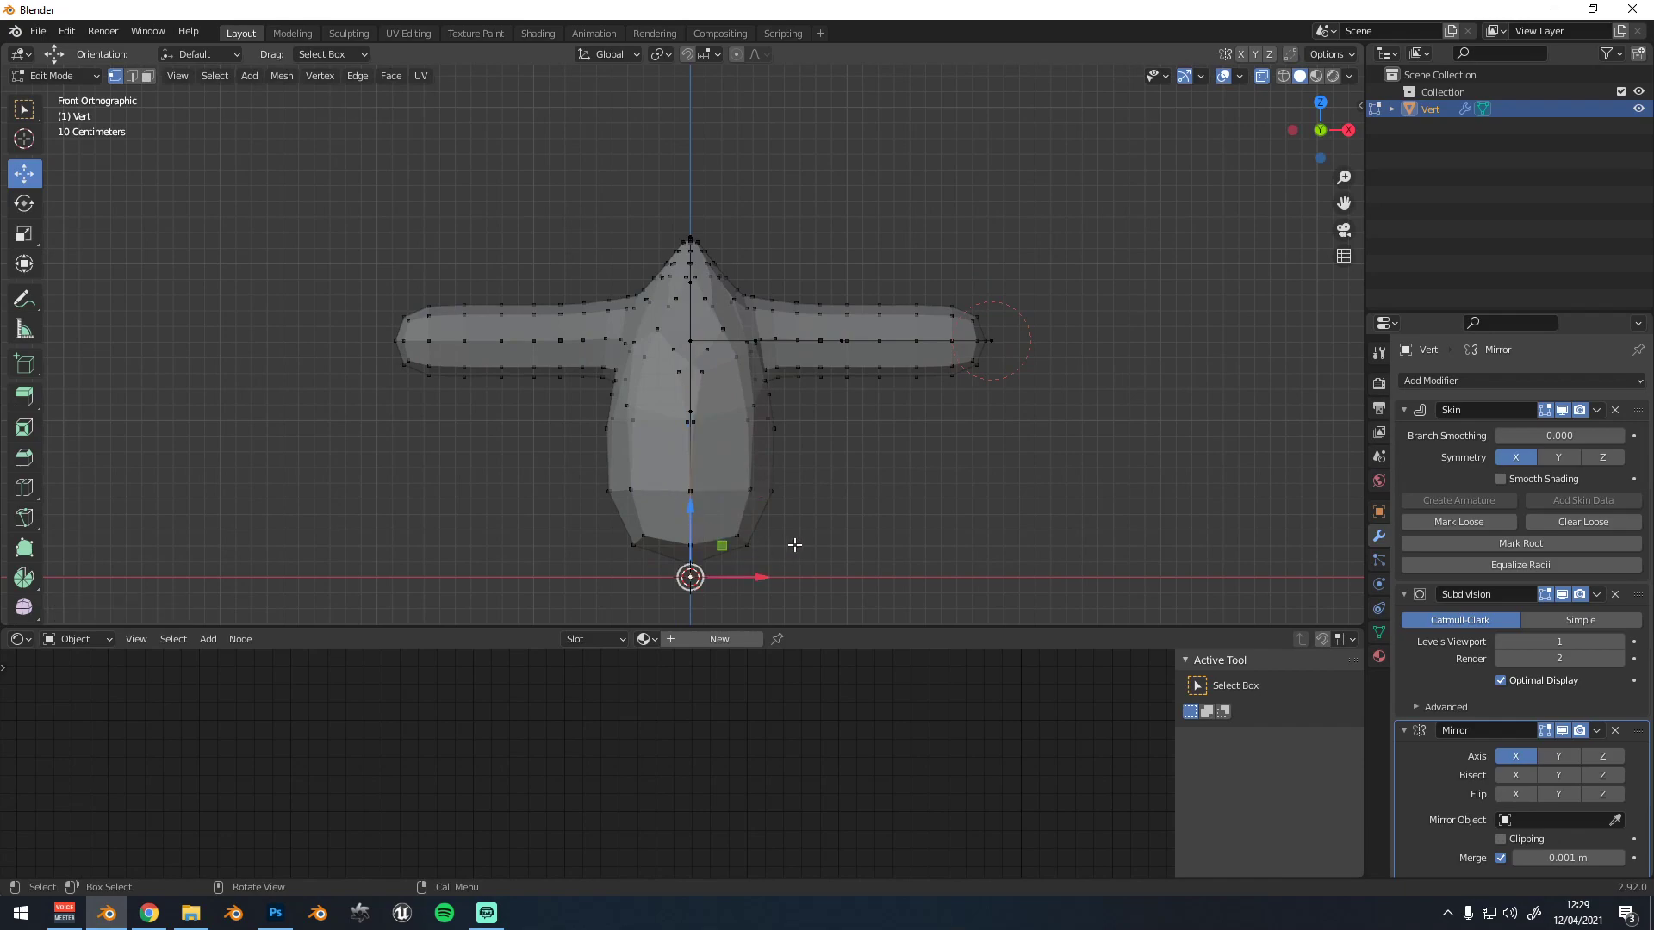
pyautogui.hotkey('ctrl', 'a')
pyautogui.click(738, 539)
# Refine the torso's outline by resizing the skin at the mid-torso vertex and again at the bottom vertex
pyautogui.click(693, 397)
pyautogui.hotkey('ctrl', 'a')
pyautogui.click(779, 438)
pyautogui.click(700, 560)
pyautogui.hotkey('ctrl', 'a')
pyautogui.click(758, 558)
# Return to Object Mode, turn off X-ray and examine the solid figure in perspective
pyautogui.scroll(-1, 761, 402)
pyautogui.moveTo(737, 398); pyautogui.dragTo(834, 424, button='middle')
pyautogui.press('Tab')
pyautogui.scroll(1, 999, 292)
pyautogui.click(999, 286)
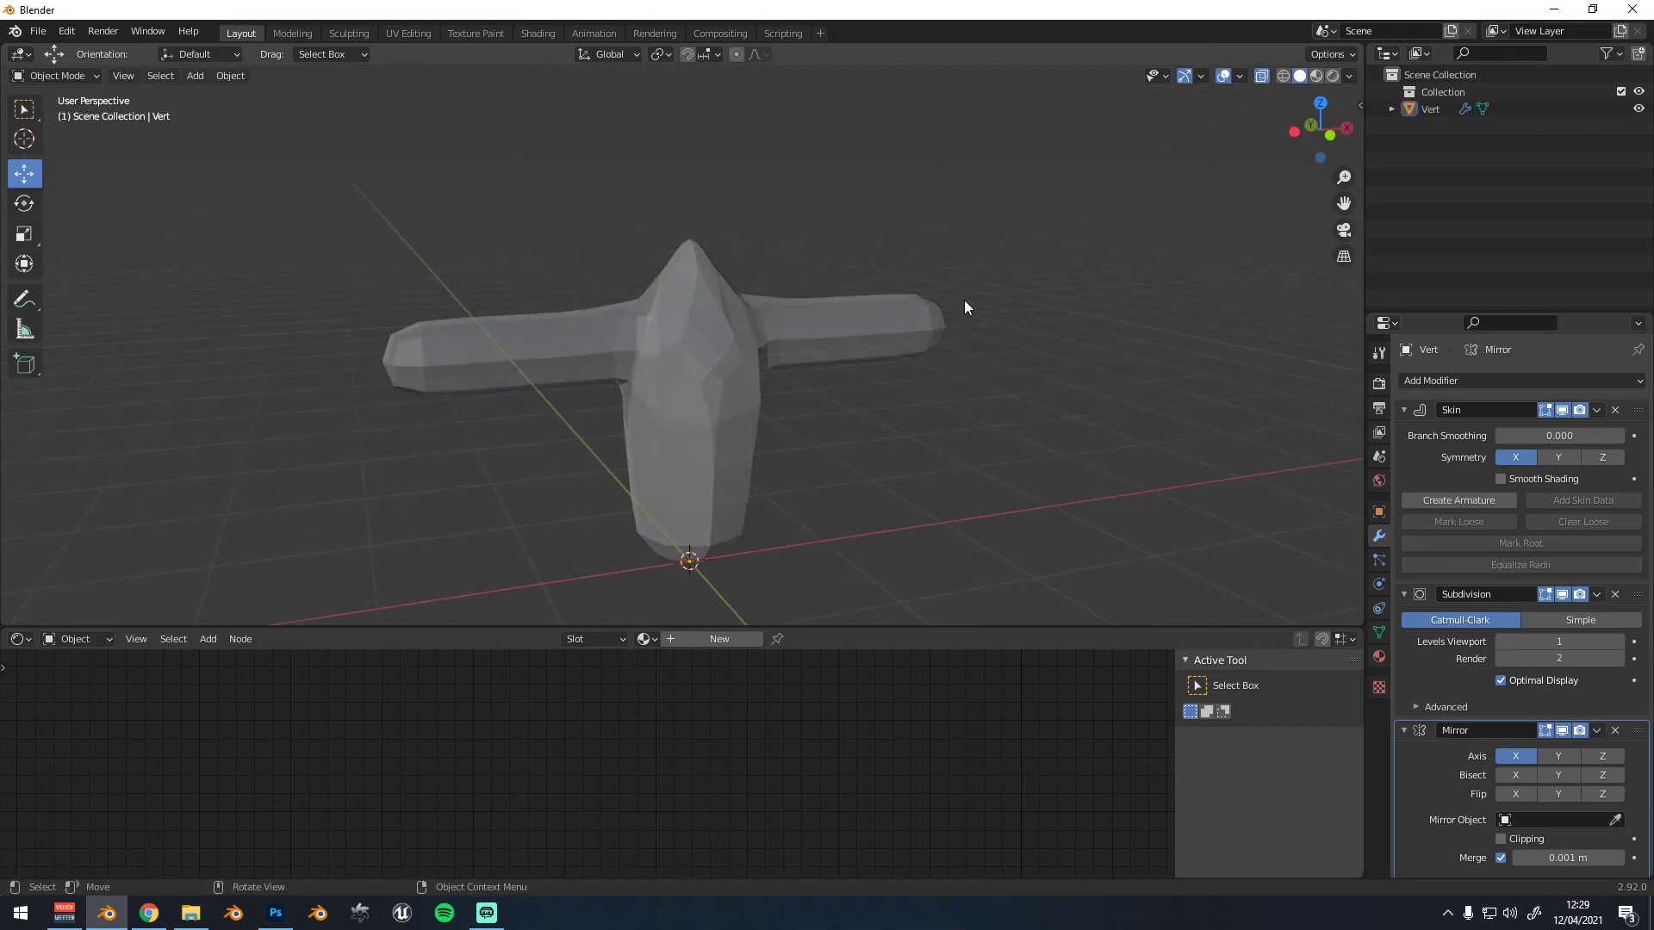
pyautogui.scroll(-1, 1000, 286)
pyautogui.click(1262, 76)
pyautogui.moveTo(930, 320); pyautogui.dragTo(751, 350, button='middle')
pyautogui.scroll(1, 784, 328)
pyautogui.scroll(-1, 696, 342)
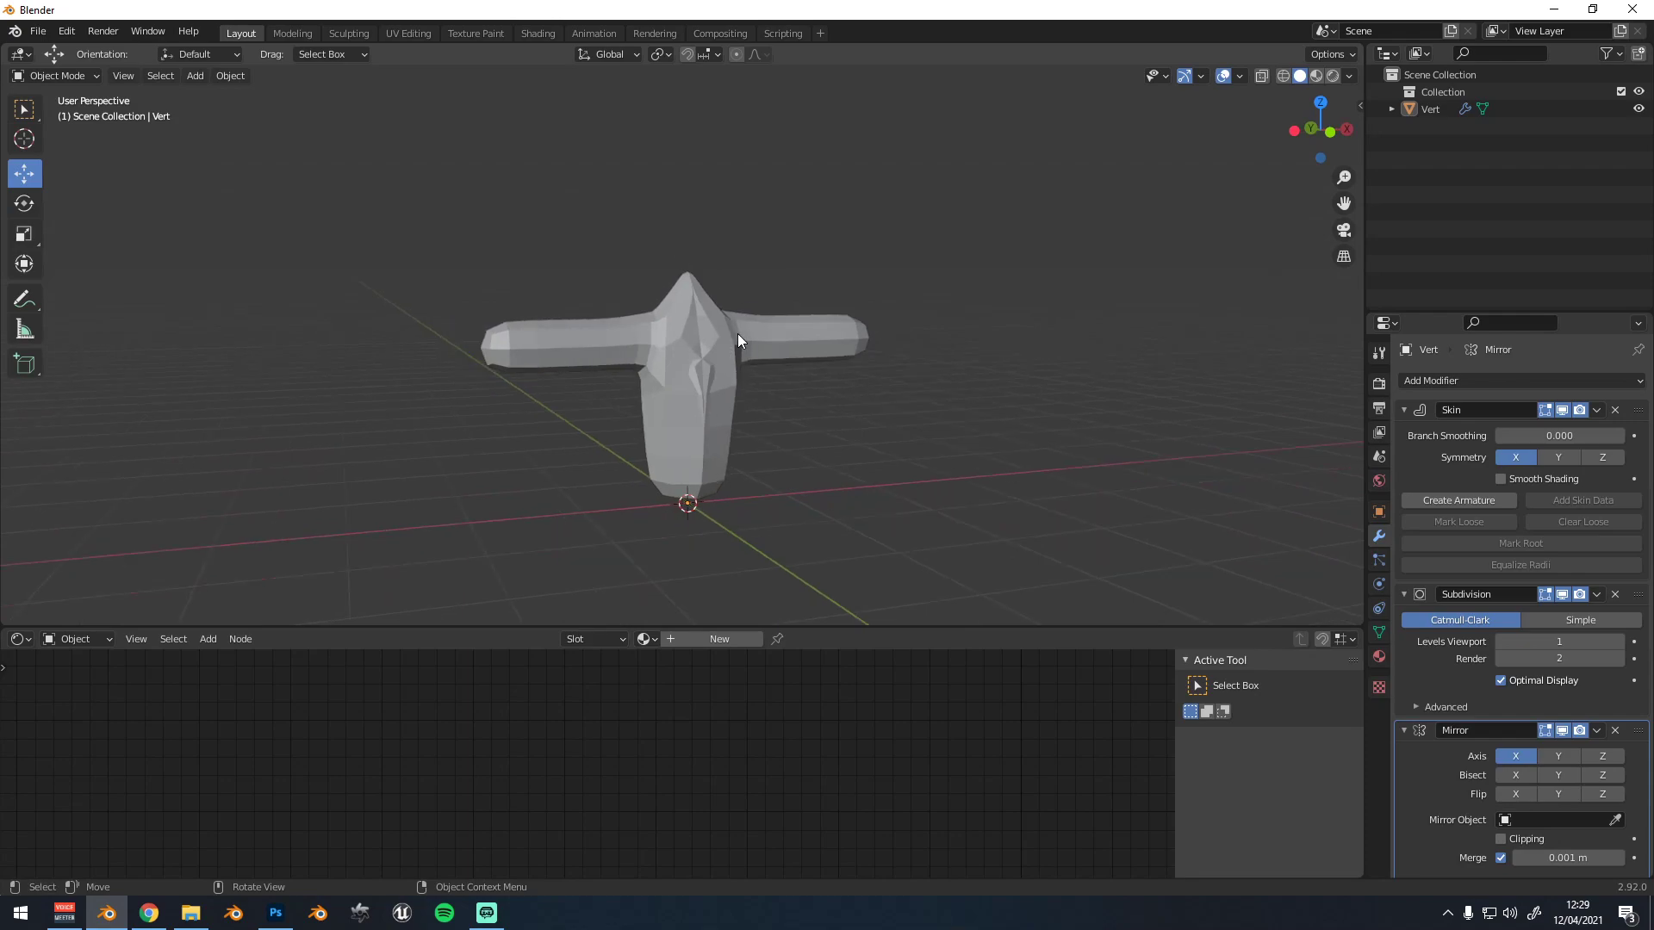
# Select the figure and duplicate it in place
pyautogui.click(705, 343)
pyautogui.scroll(-1, 798, 360)
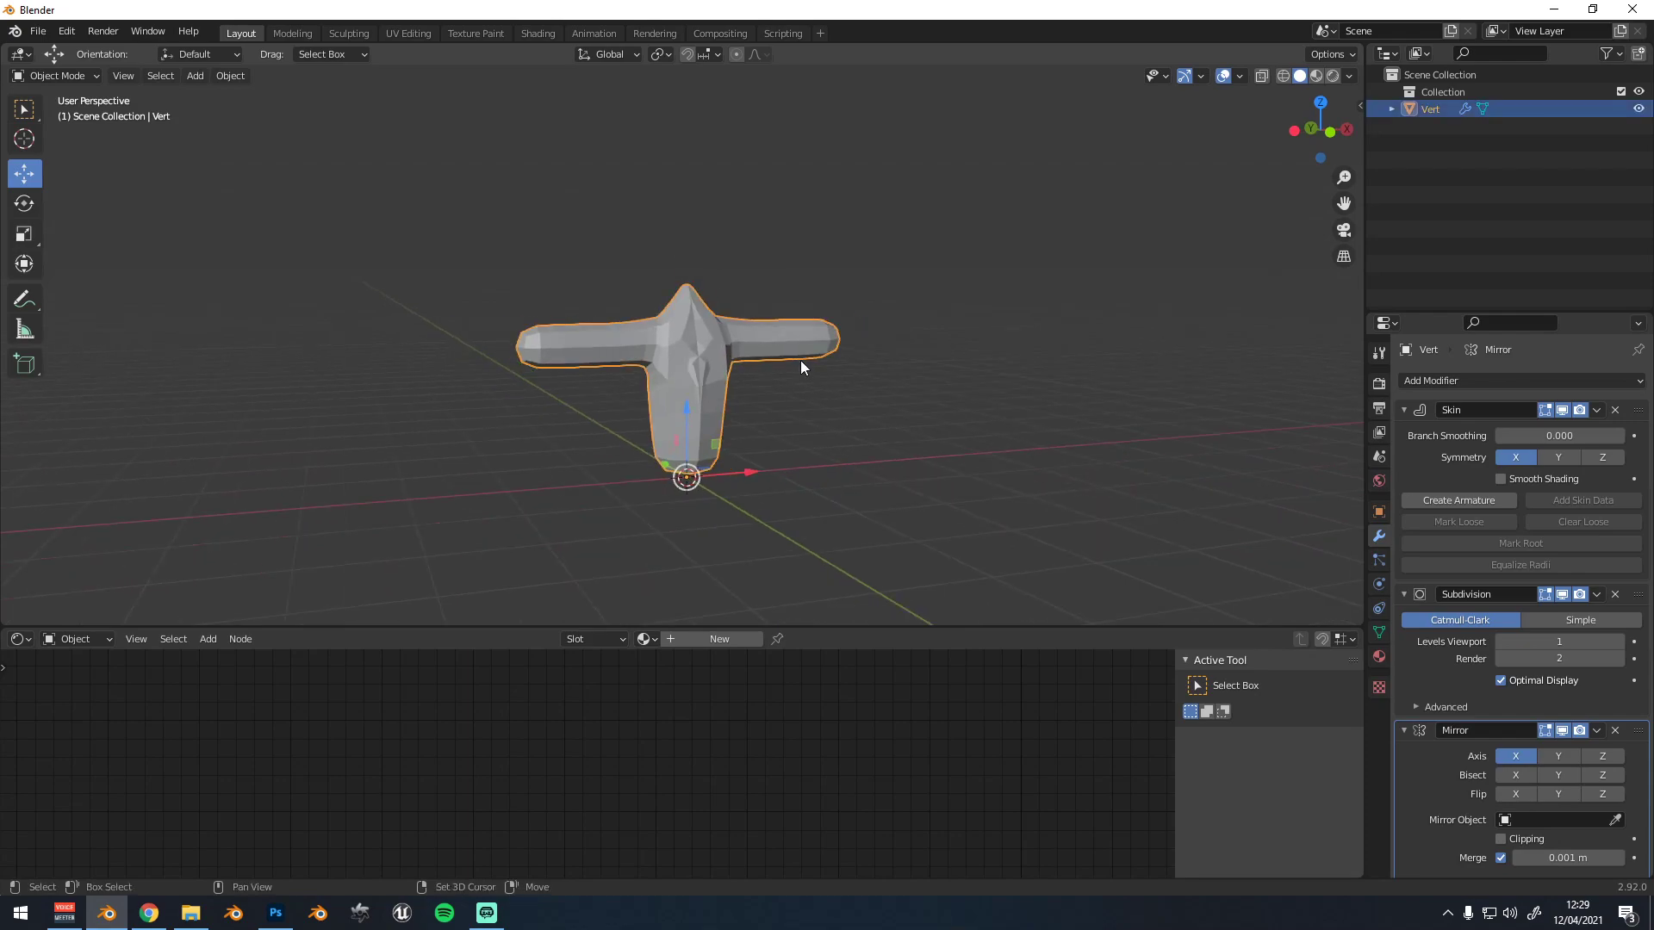
pyautogui.hotkey('shift', 'd')
pyautogui.rightClick(800, 360)
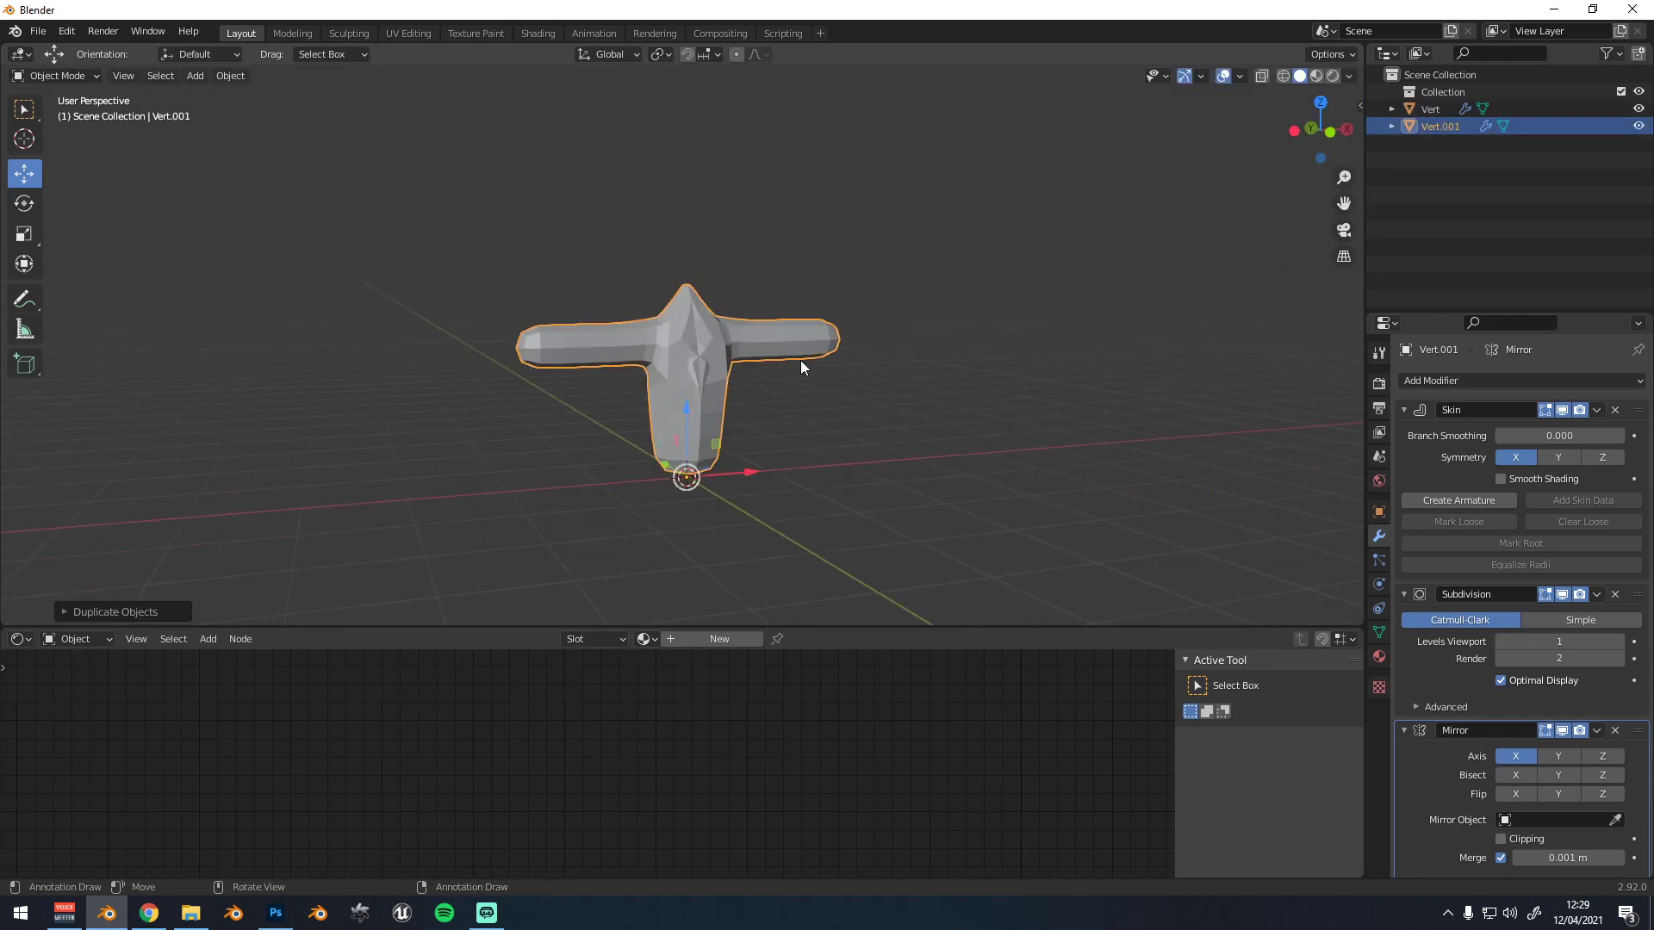
# Move the duplicate to a new collection named backup and exclude that collection from the view layer
pyautogui.rightClick(800, 360)
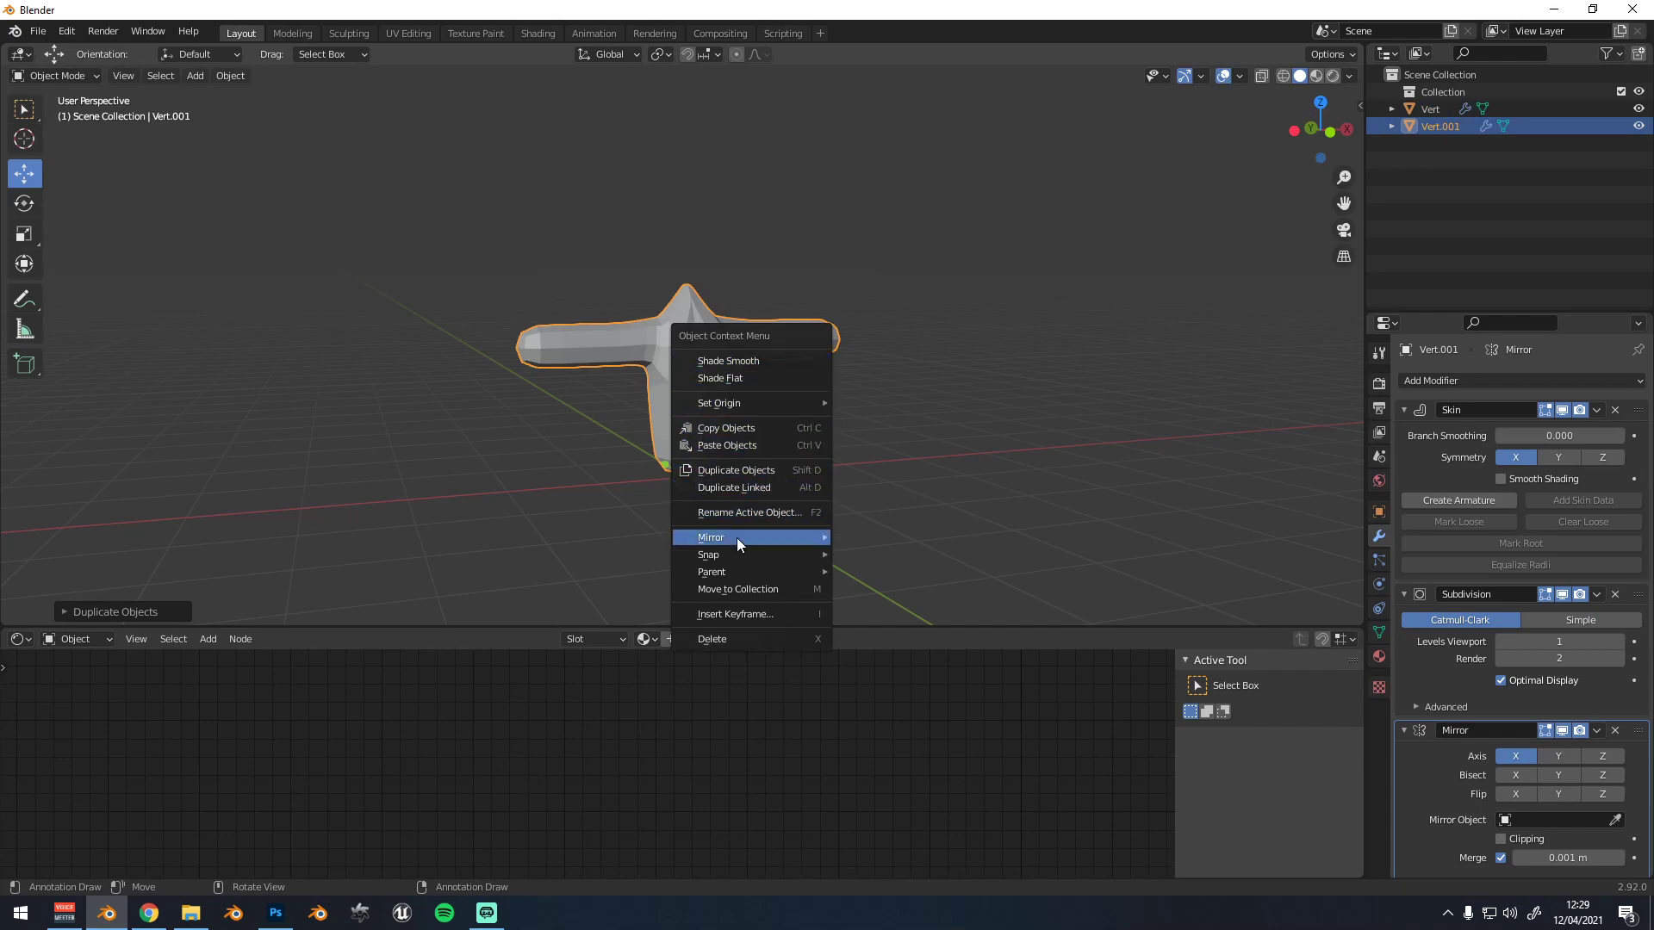
pyautogui.rightClick(701, 438)
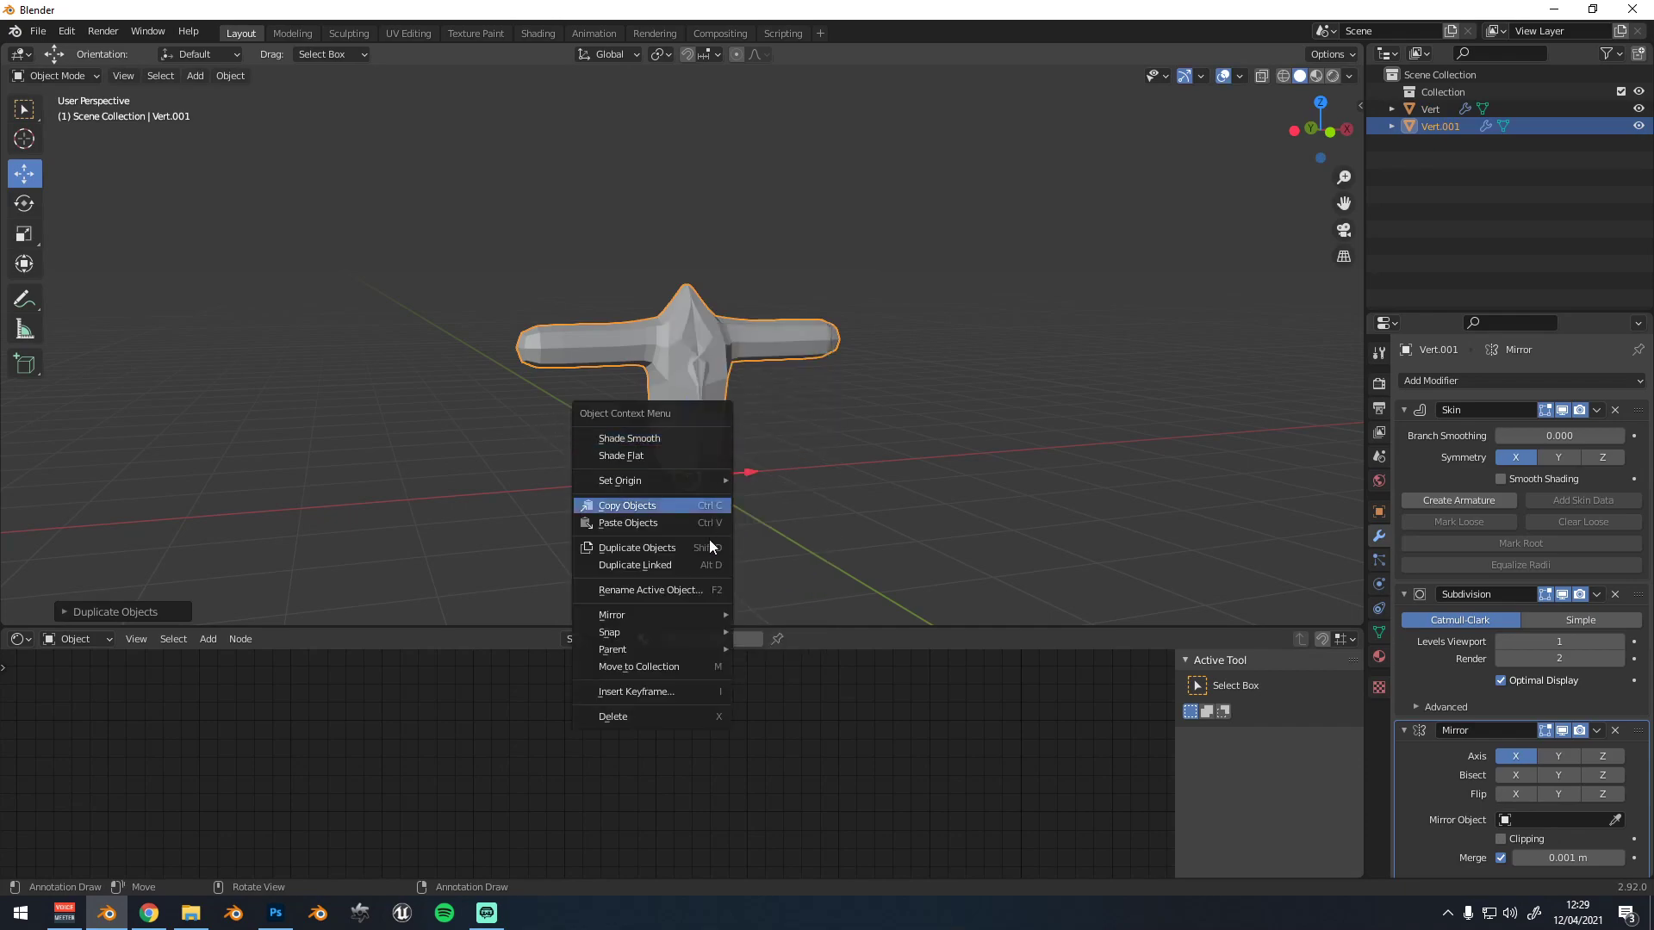
pyautogui.click(678, 665)
pyautogui.click(641, 665)
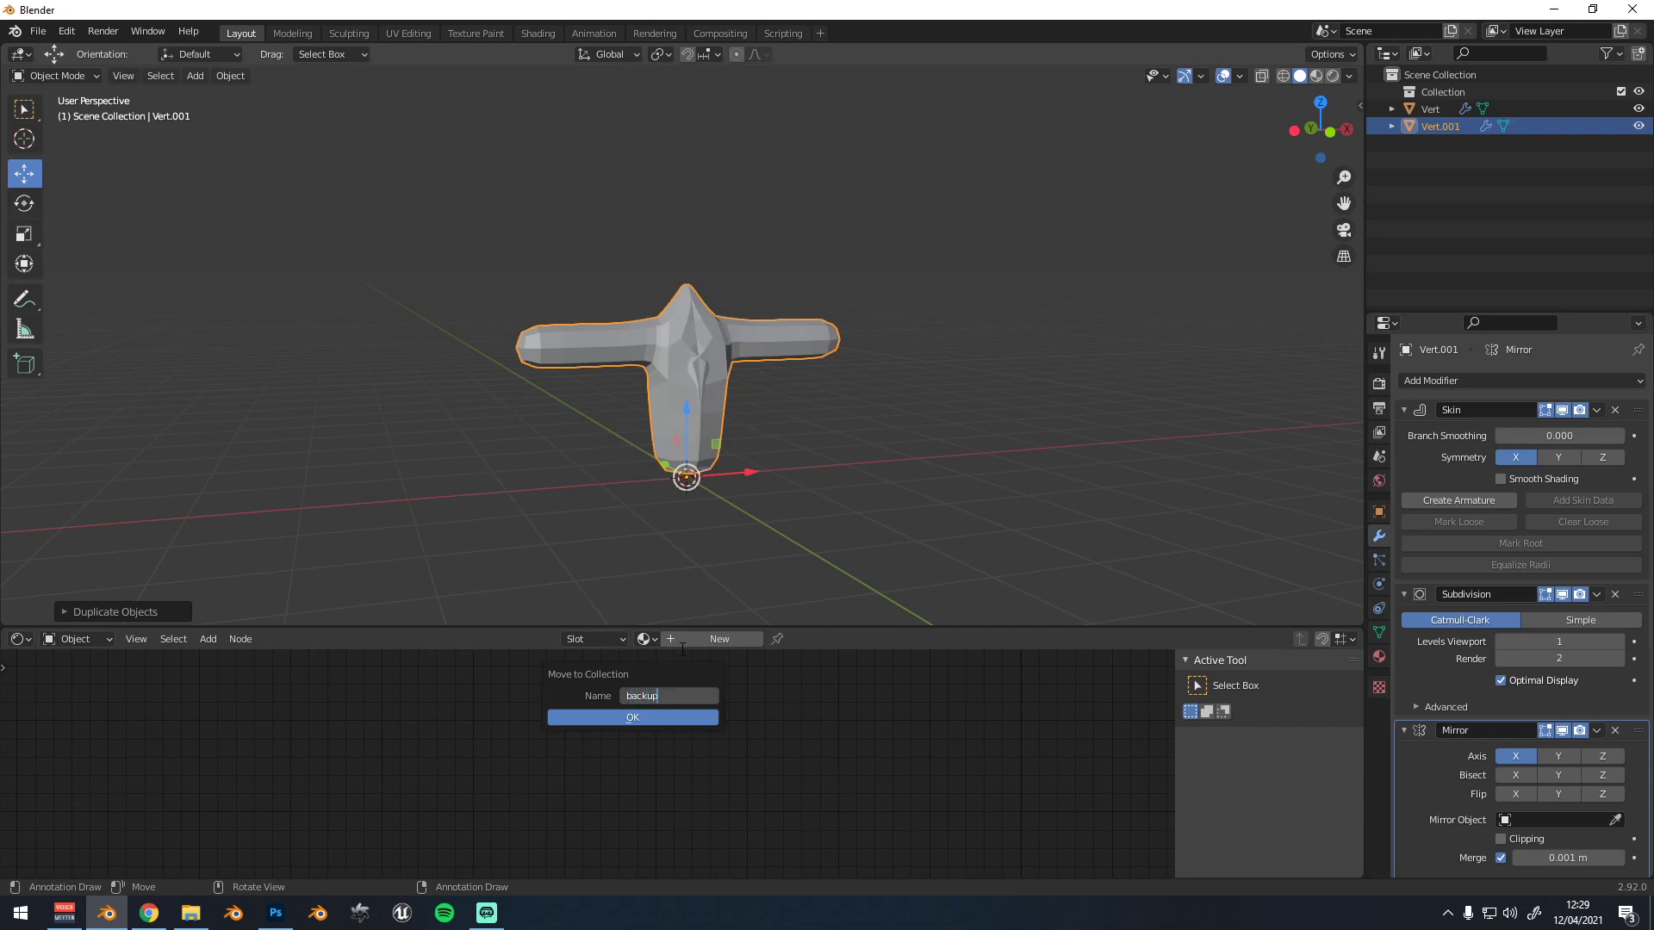
pyautogui.write('backup')
pyautogui.click(608, 716)
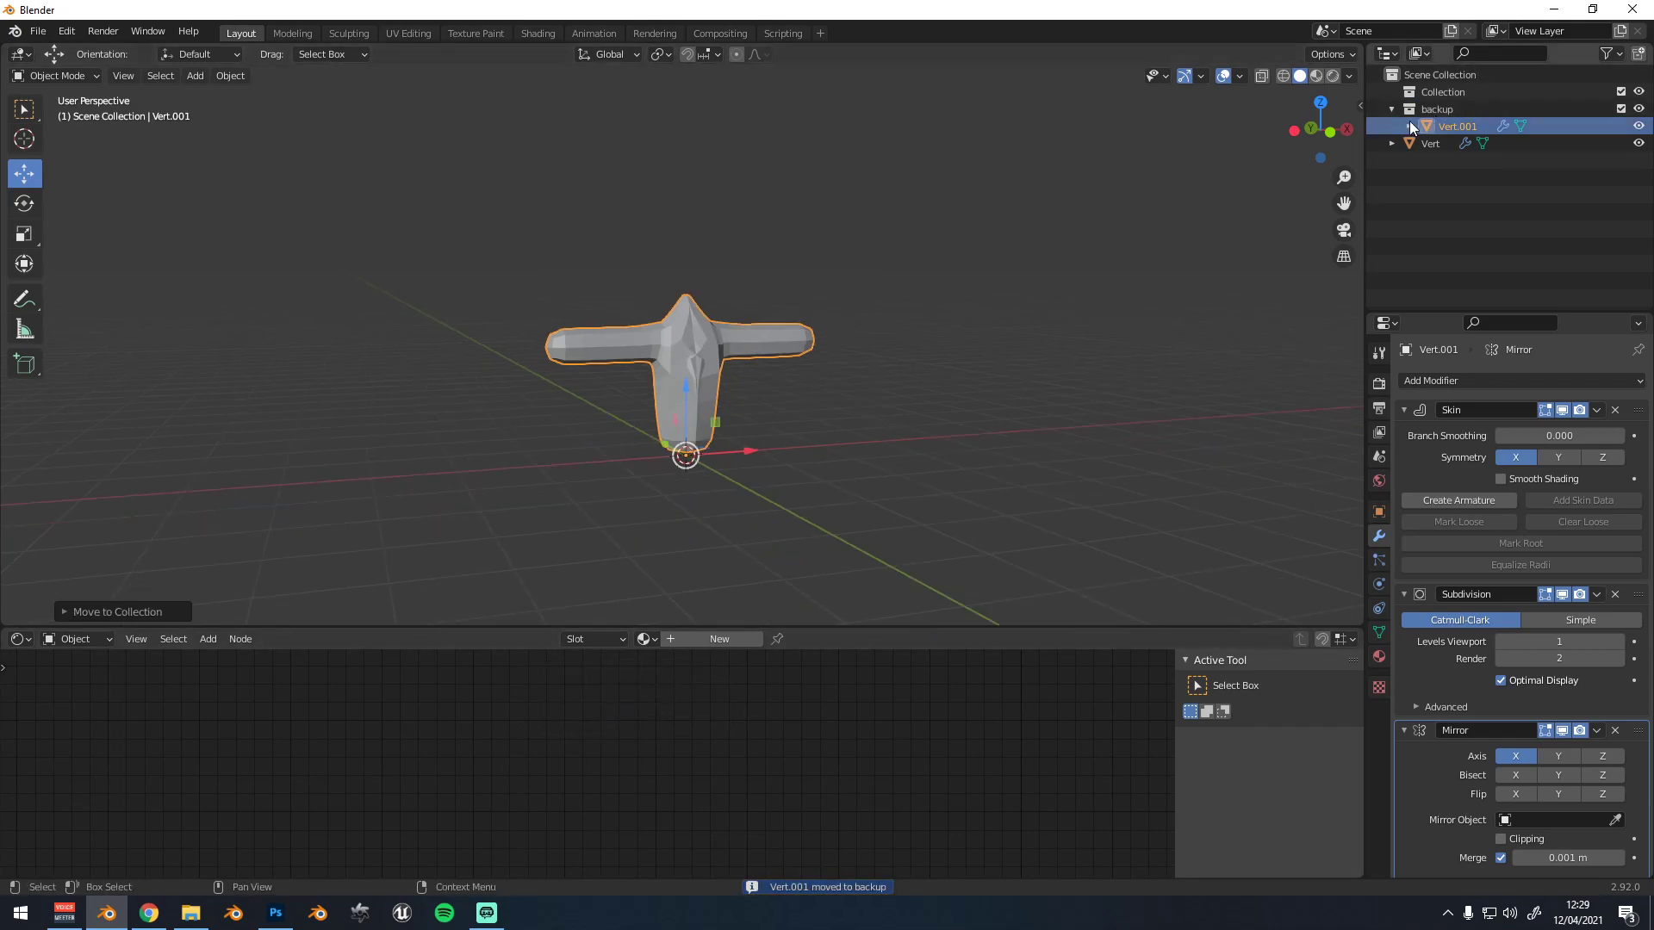
pyautogui.click(1620, 109)
# Select the remaining original figure and examine its front surface around the head and shoulders
pyautogui.scroll(3, 758, 323)
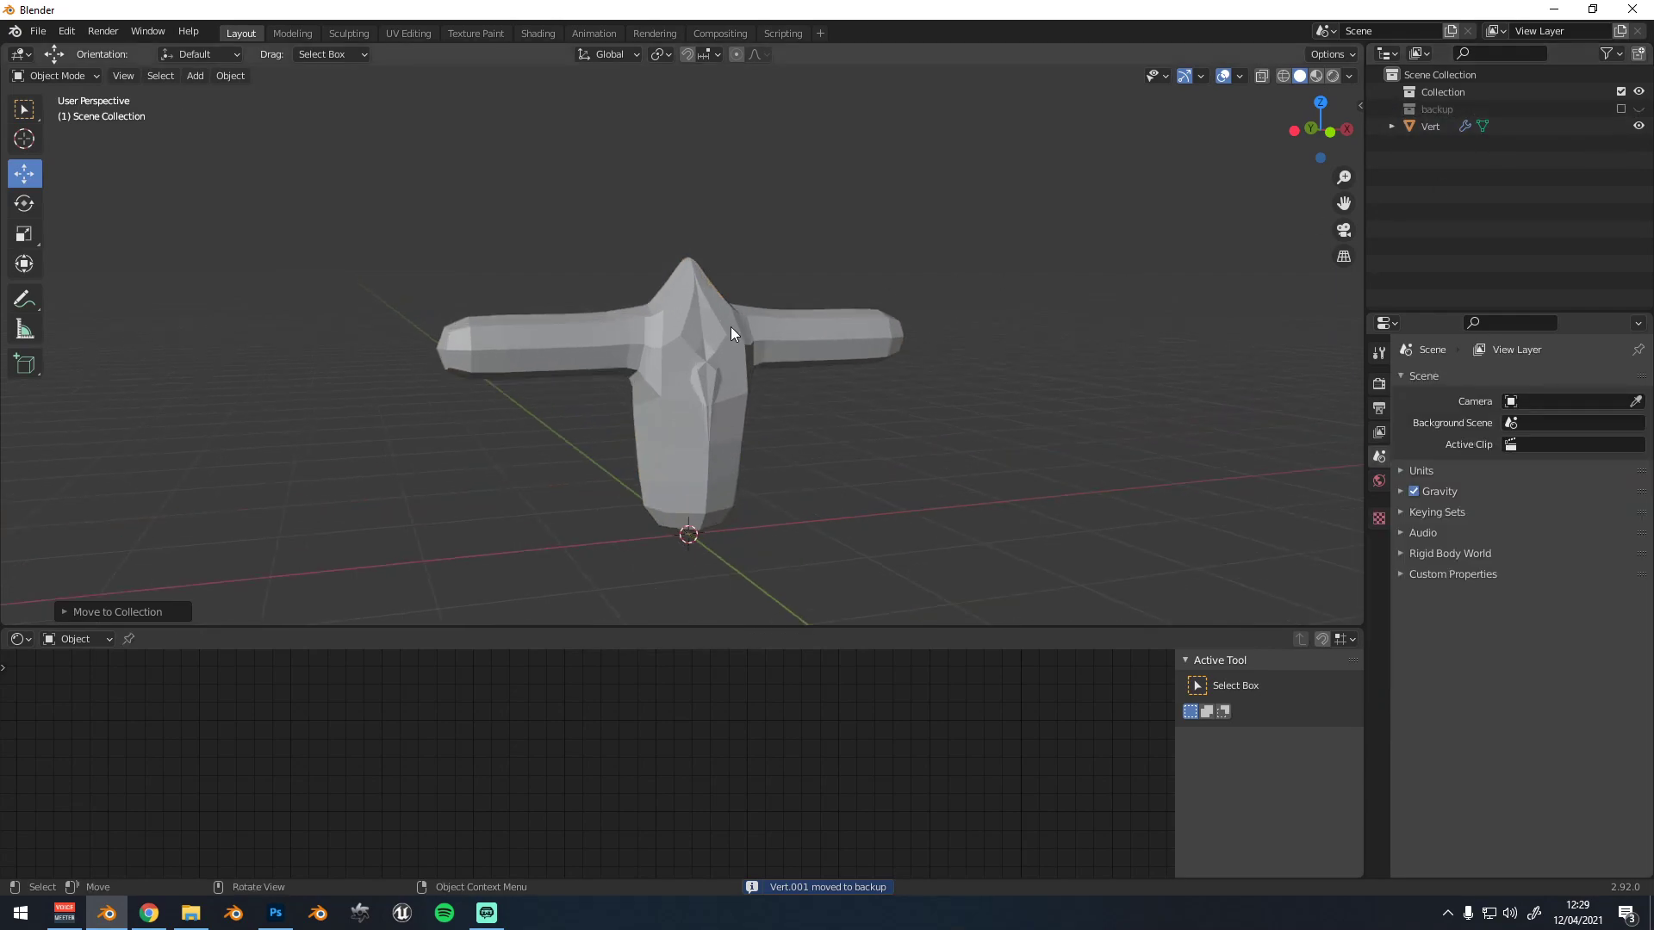
pyautogui.click(731, 328)
pyautogui.scroll(-1, 946, 312)
pyautogui.scroll(3, 821, 329)
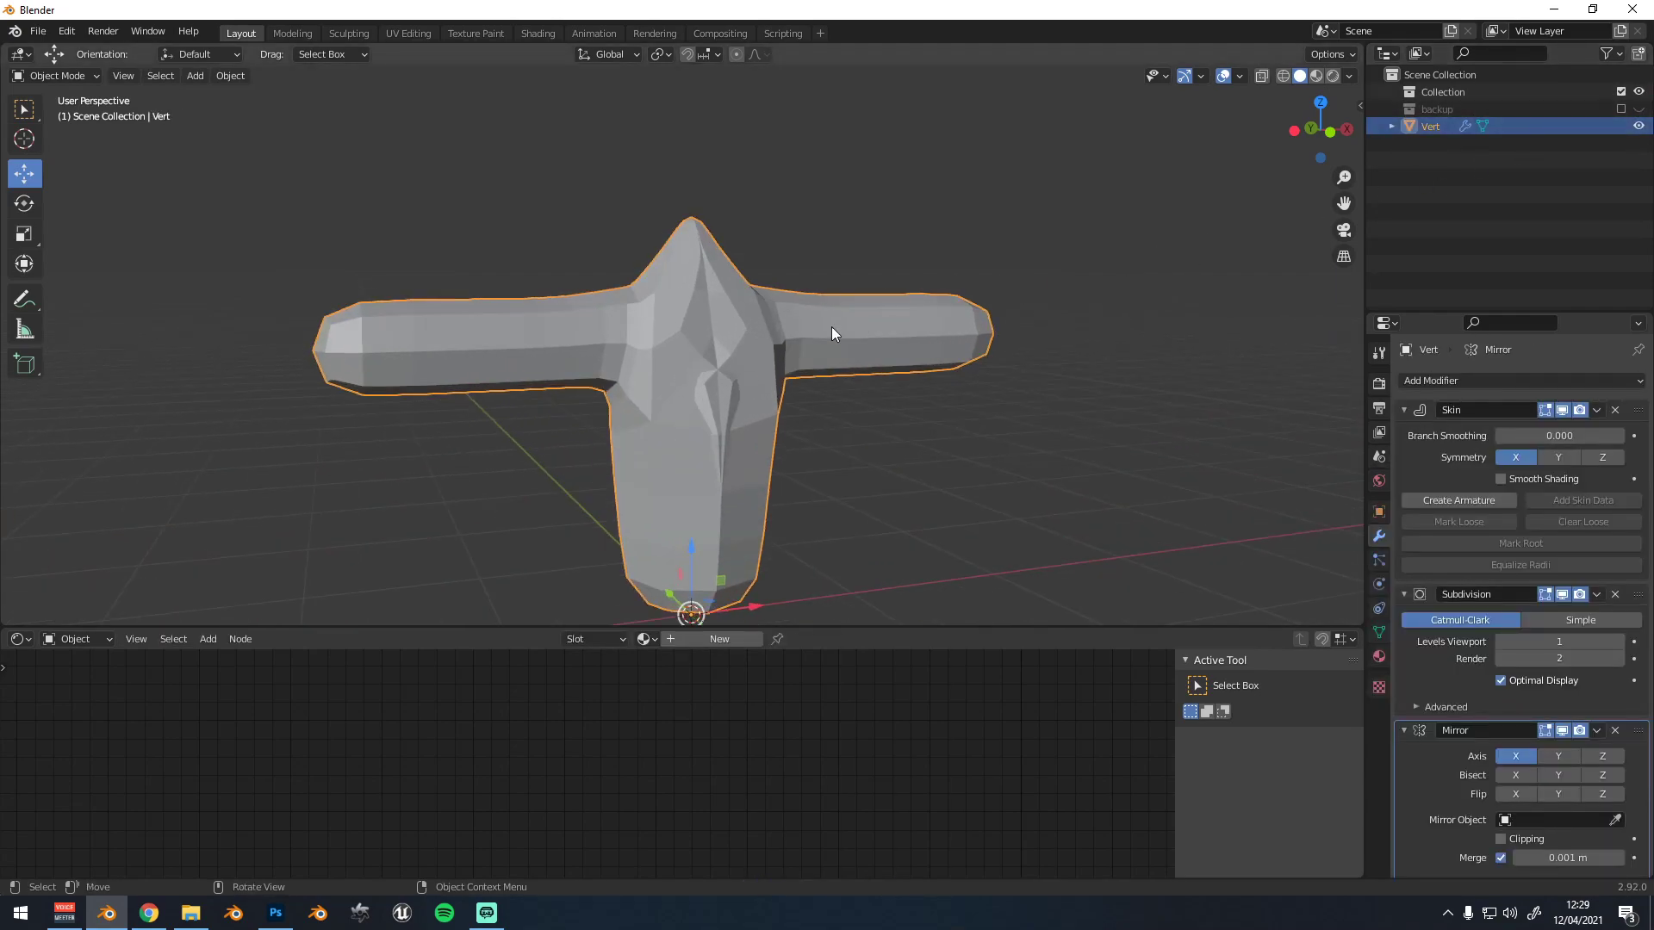
pyautogui.moveTo(879, 321); pyautogui.dragTo(846, 328, button='middle')
pyautogui.scroll(-2, 821, 339)
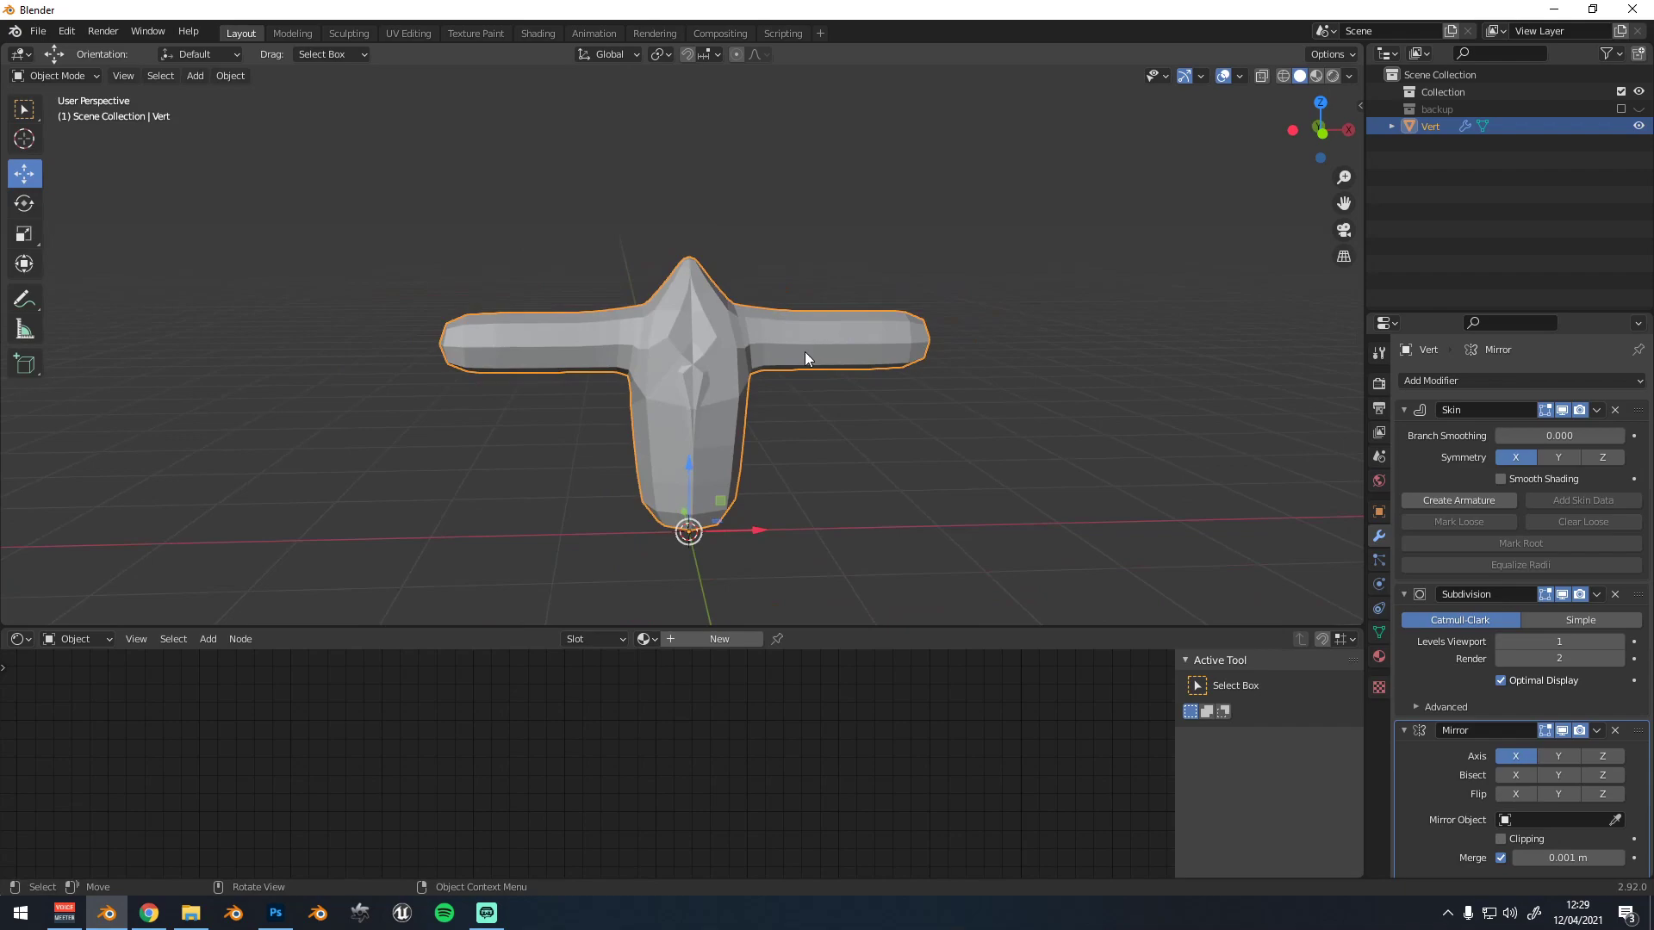
pyautogui.scroll(4, 804, 352)
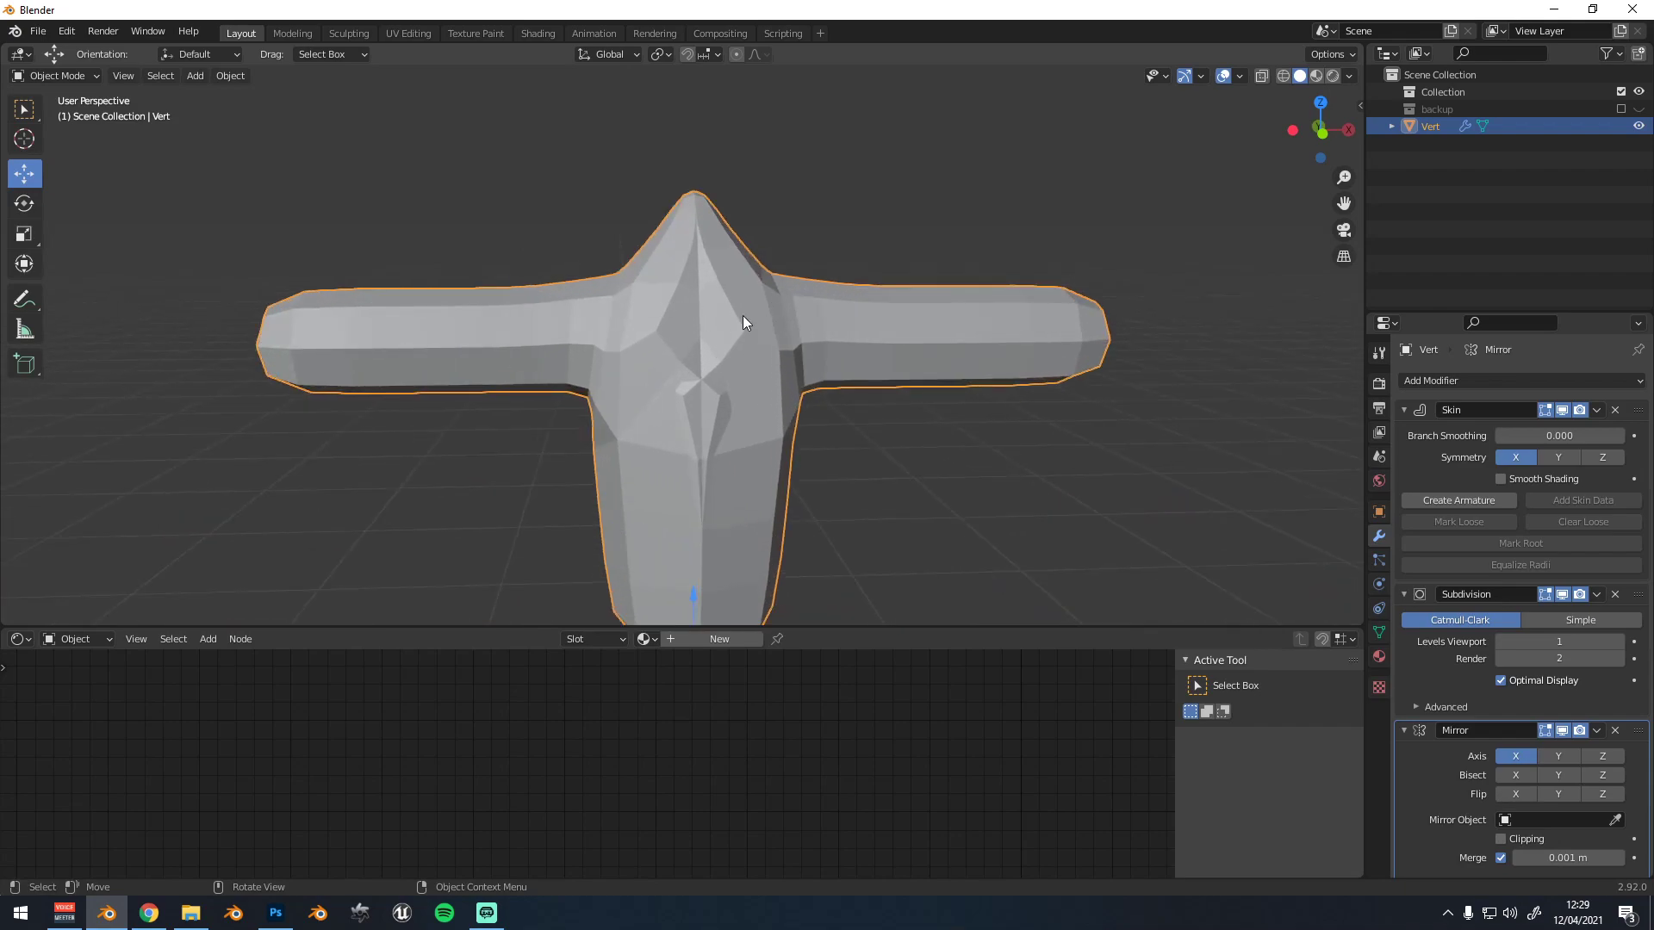
pyautogui.scroll(-4, 741, 271)
pyautogui.scroll(3, 780, 288)
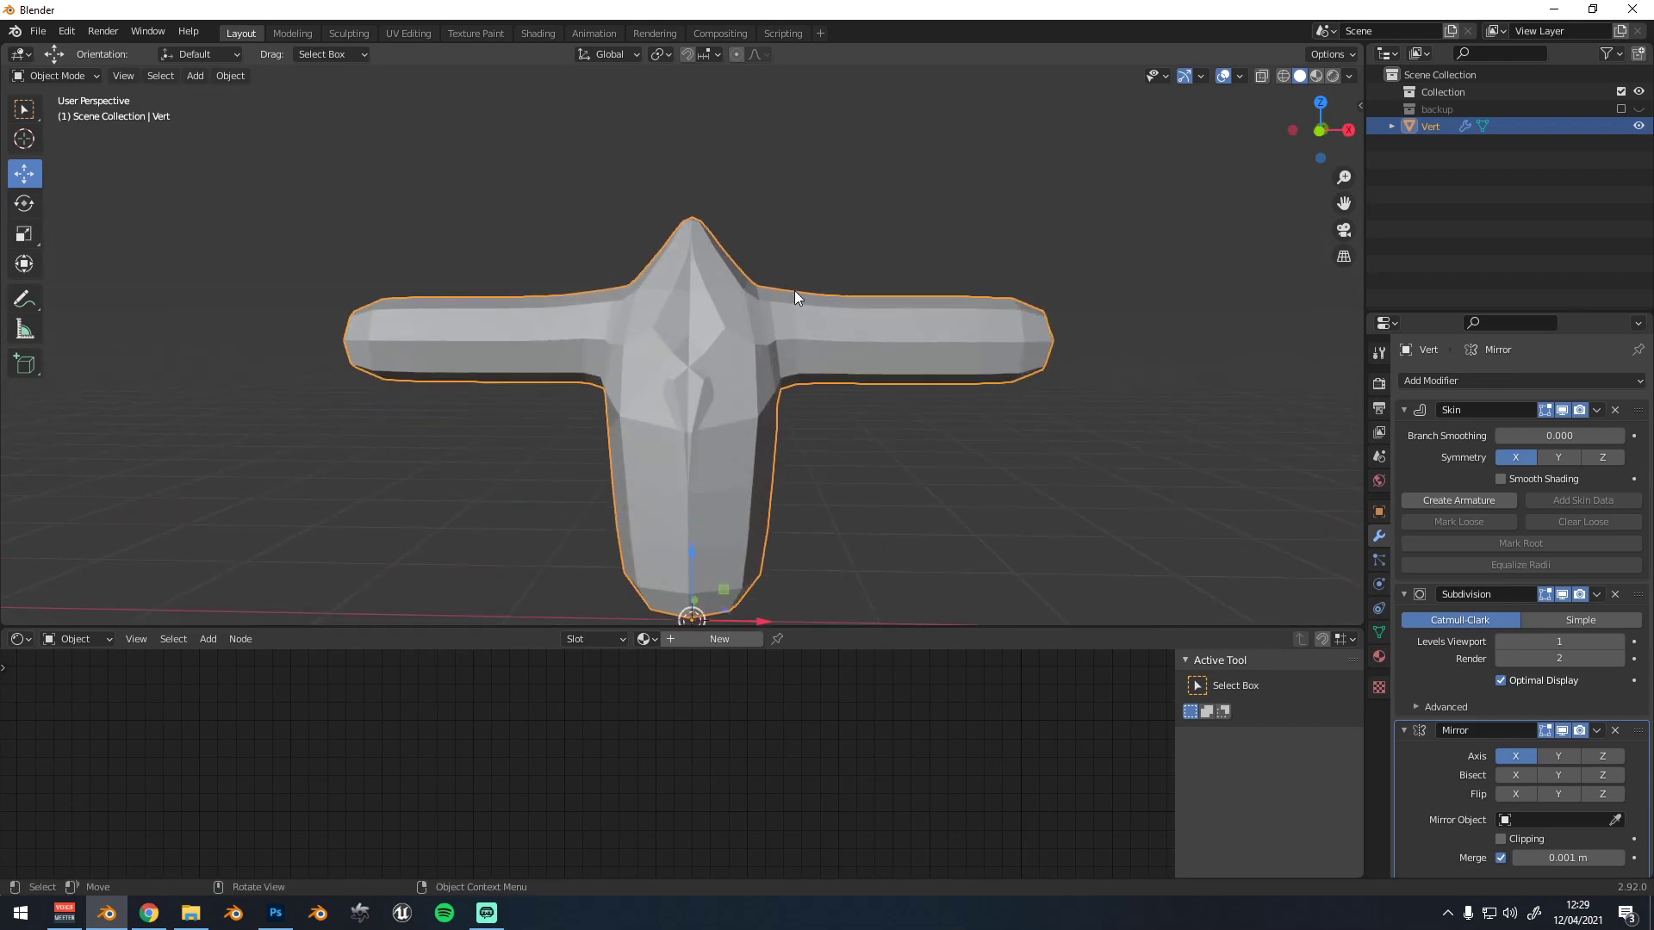
# Enter Edit Mode with X-ray turned on and select the arm's middle vertex
pyautogui.press('Tab')
pyautogui.click(1262, 78)
pyautogui.click(880, 353)
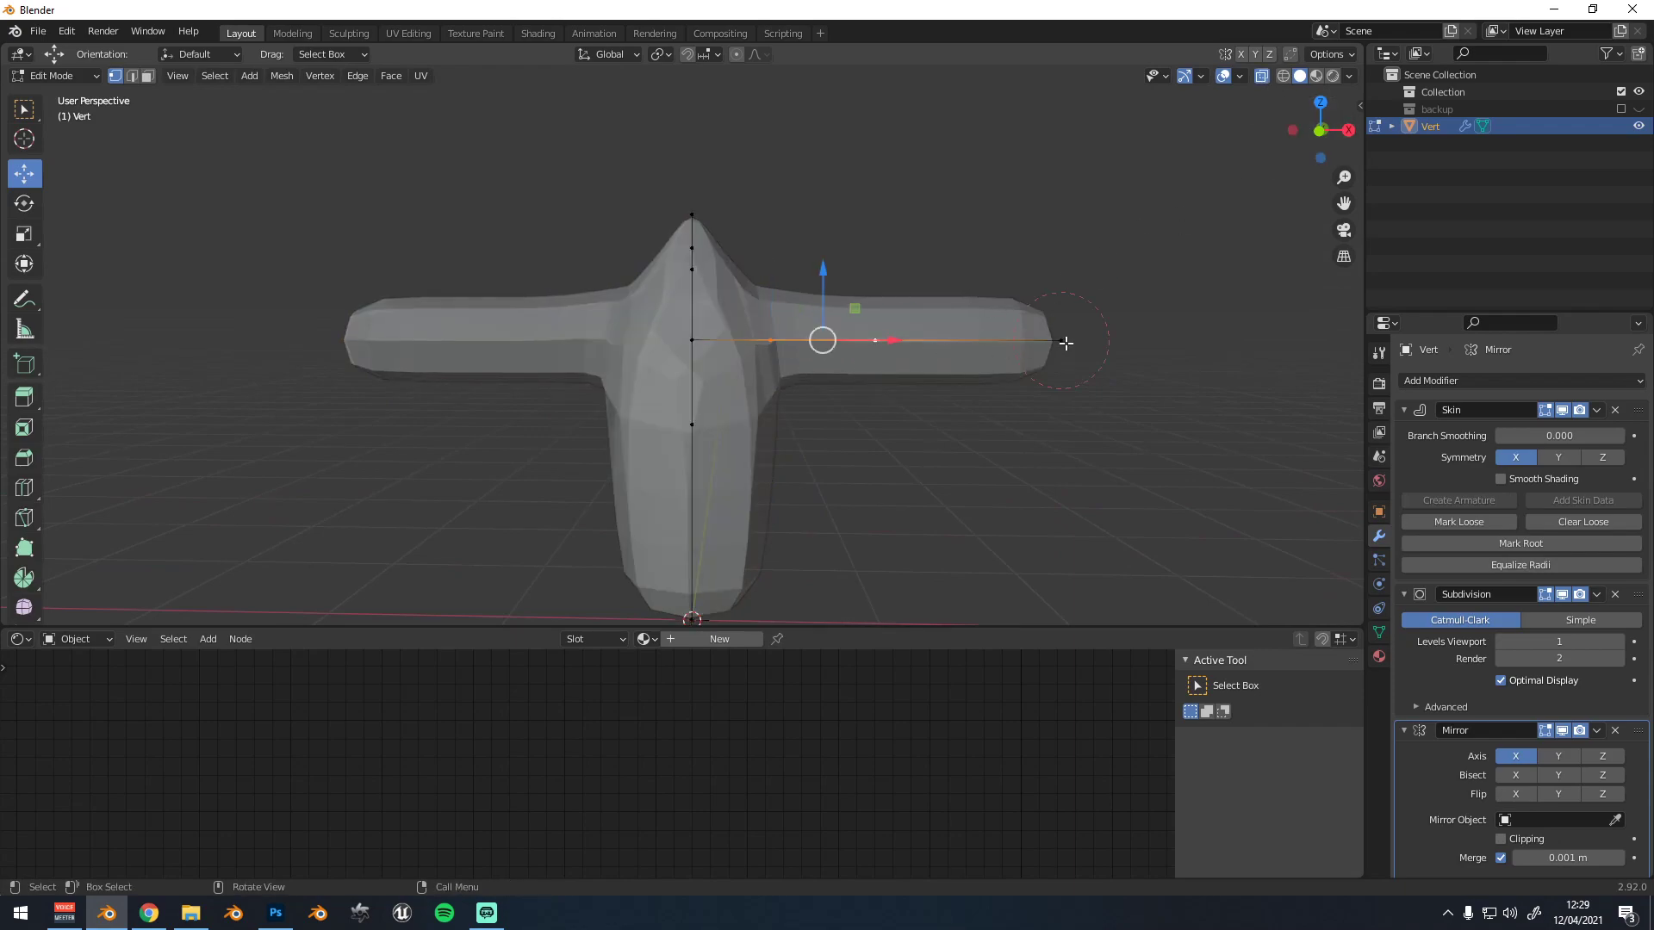
pyautogui.click(916, 350)
# Try moving the arm's middle vertex freely down towards the torso, and undo the move
pyautogui.press('g')
pyautogui.click(858, 449)
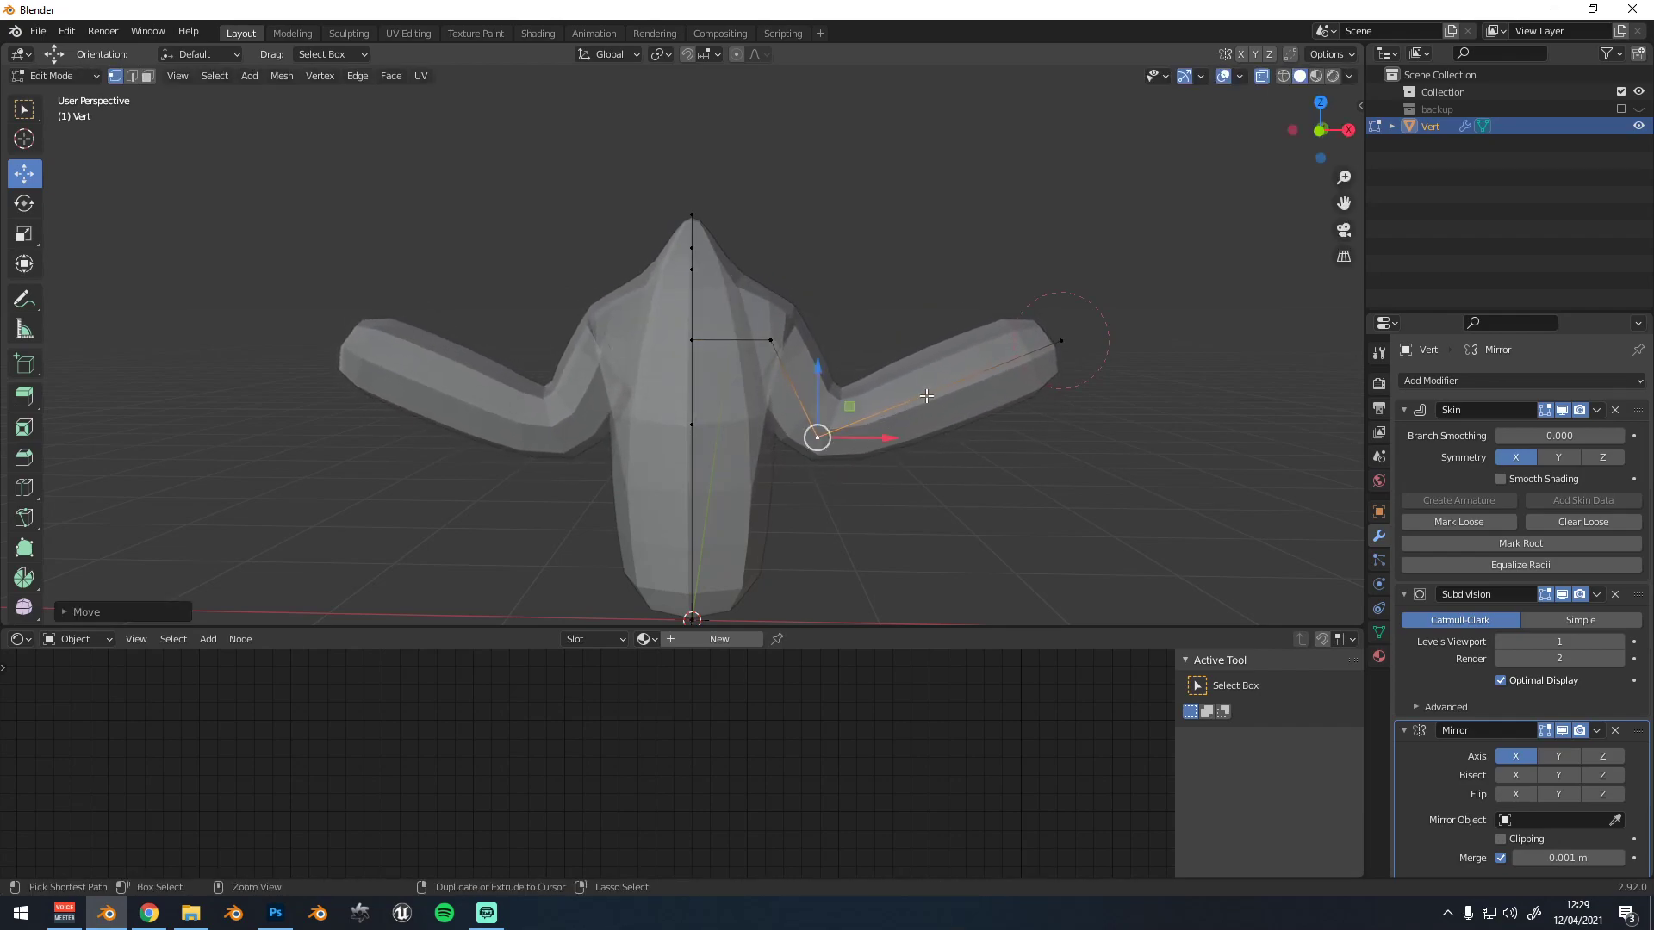
pyautogui.hotkey('ctrl', 'z')
pyautogui.hotkey('ctrl', 'z')
# Move the elbow and hand vertices inward along X and down along Z so the arm hangs beside the torso
pyautogui.moveTo(939, 341); pyautogui.dragTo(902, 341)
pyautogui.moveTo(838, 270); pyautogui.dragTo(838, 372)
pyautogui.moveTo(910, 442); pyautogui.dragTo(881, 440)
pyautogui.click(1061, 341)
pyautogui.moveTo(1061, 272); pyautogui.dragTo(1061, 465)
pyautogui.moveTo(1102, 537); pyautogui.dragTo(881, 546)
pyautogui.moveTo(841, 479); pyautogui.dragTo(841, 508)
# Move the shoulder vertex outward along X and slightly up, and raise the elbow vertex slightly along Z
pyautogui.click(771, 340)
pyautogui.moveTo(825, 344); pyautogui.dragTo(852, 344)
pyautogui.moveTo(799, 270); pyautogui.dragTo(799, 263)
pyautogui.click(810, 440)
pyautogui.moveTo(809, 377); pyautogui.dragTo(809, 358)
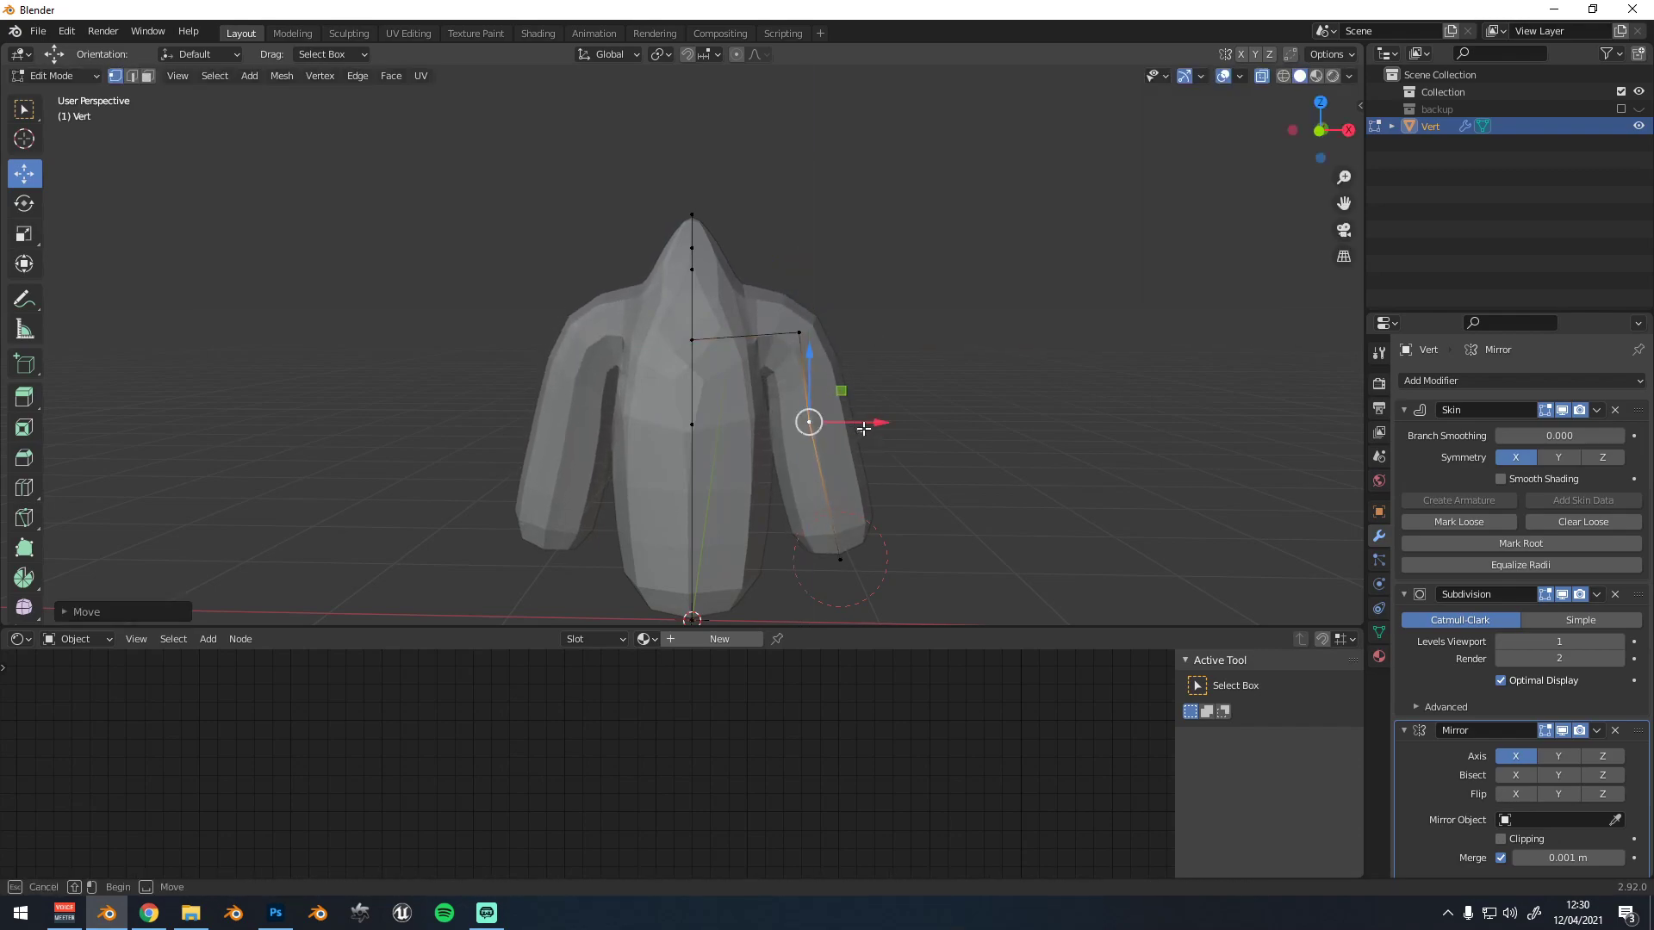
# Move the arm's elbow, hand and shoulder vertices inward along X so the arm hangs straighter beside the torso
pyautogui.moveTo(868, 421); pyautogui.dragTo(875, 422)
pyautogui.click(841, 558)
pyautogui.moveTo(902, 564); pyautogui.dragTo(875, 561)
pyautogui.click(841, 560)
pyautogui.click(817, 422)
pyautogui.moveTo(877, 419); pyautogui.dragTo(858, 378)
pyautogui.click(810, 342)
pyautogui.click(838, 543)
pyautogui.moveTo(885, 556); pyautogui.dragTo(877, 554)
# Reduce the skin radius of the shoulder, elbow and hand vertices to thin the arm
pyautogui.click(810, 350)
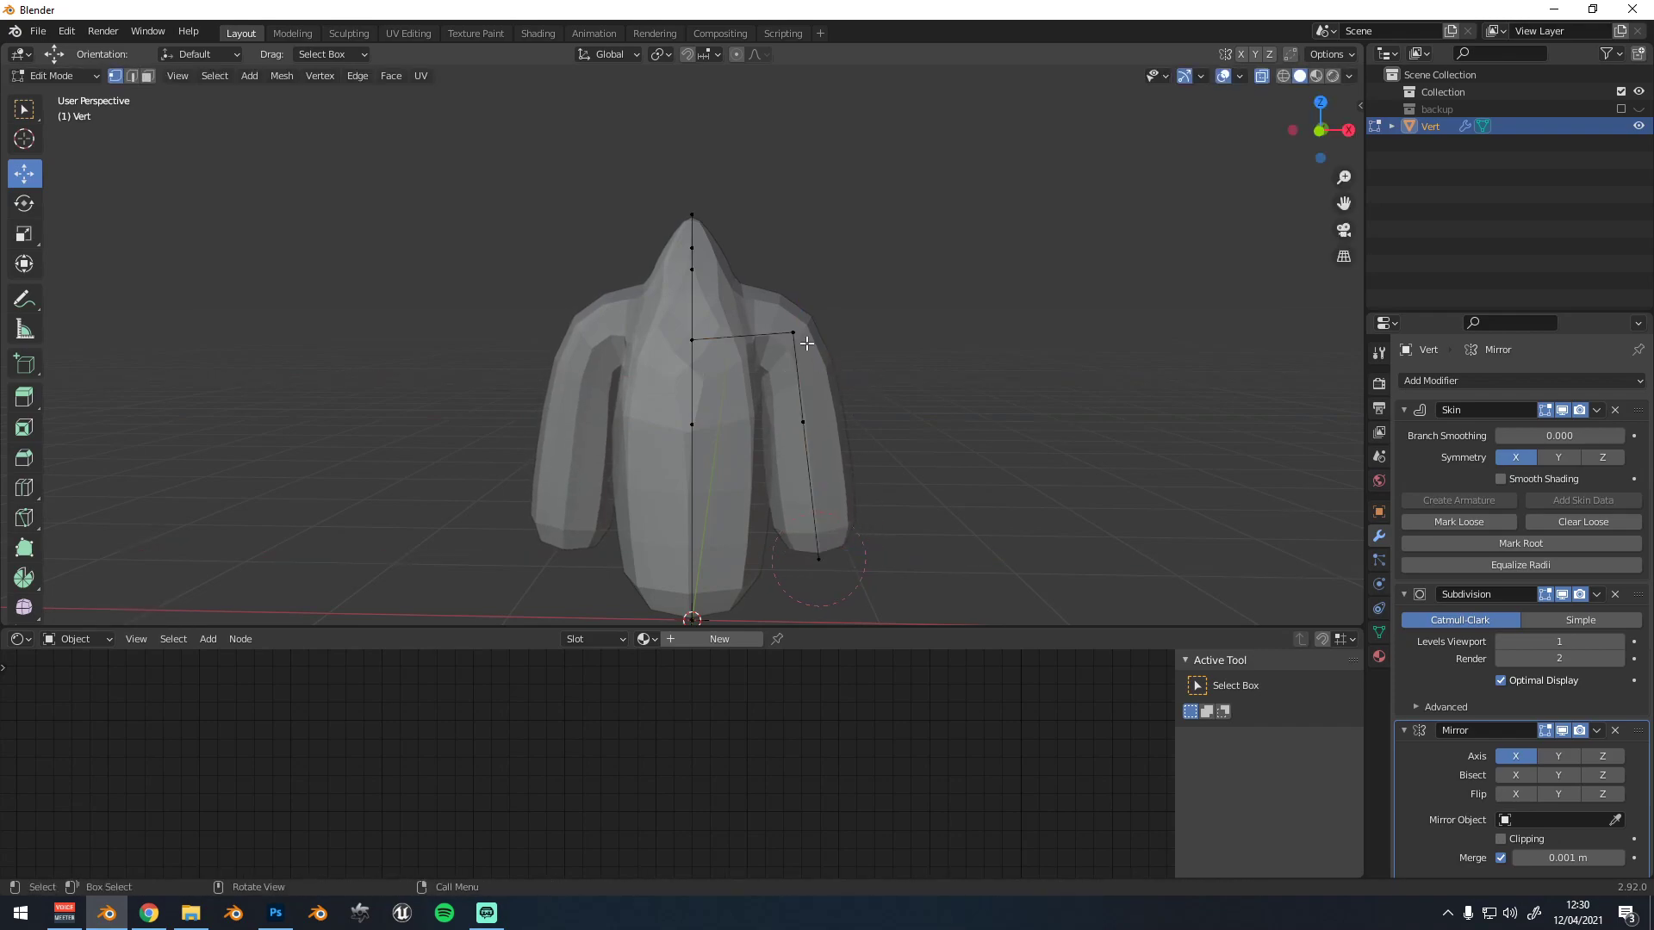
pyautogui.press('a')
pyautogui.hotkey('ctrl', 'z')
pyautogui.keyDown('shift'); pyautogui.click(826, 454); pyautogui.keyUp('shift')
pyautogui.keyDown('shift'); pyautogui.click(834, 529); pyautogui.keyUp('shift')
pyautogui.hotkey('ctrl', 'a')
pyautogui.click(927, 428)
pyautogui.hotkey('alt', 'a')
# Bring the thinned arm closer to the body by shifting its elbow, hand and shoulder vertices inward along X
pyautogui.moveTo(863, 416); pyautogui.dragTo(855, 412)
pyautogui.click(839, 551)
pyautogui.moveTo(870, 565); pyautogui.dragTo(852, 553)
pyautogui.click(793, 344)
pyautogui.moveTo(831, 333); pyautogui.dragTo(824, 334)
pyautogui.scroll(-1, 833, 311)
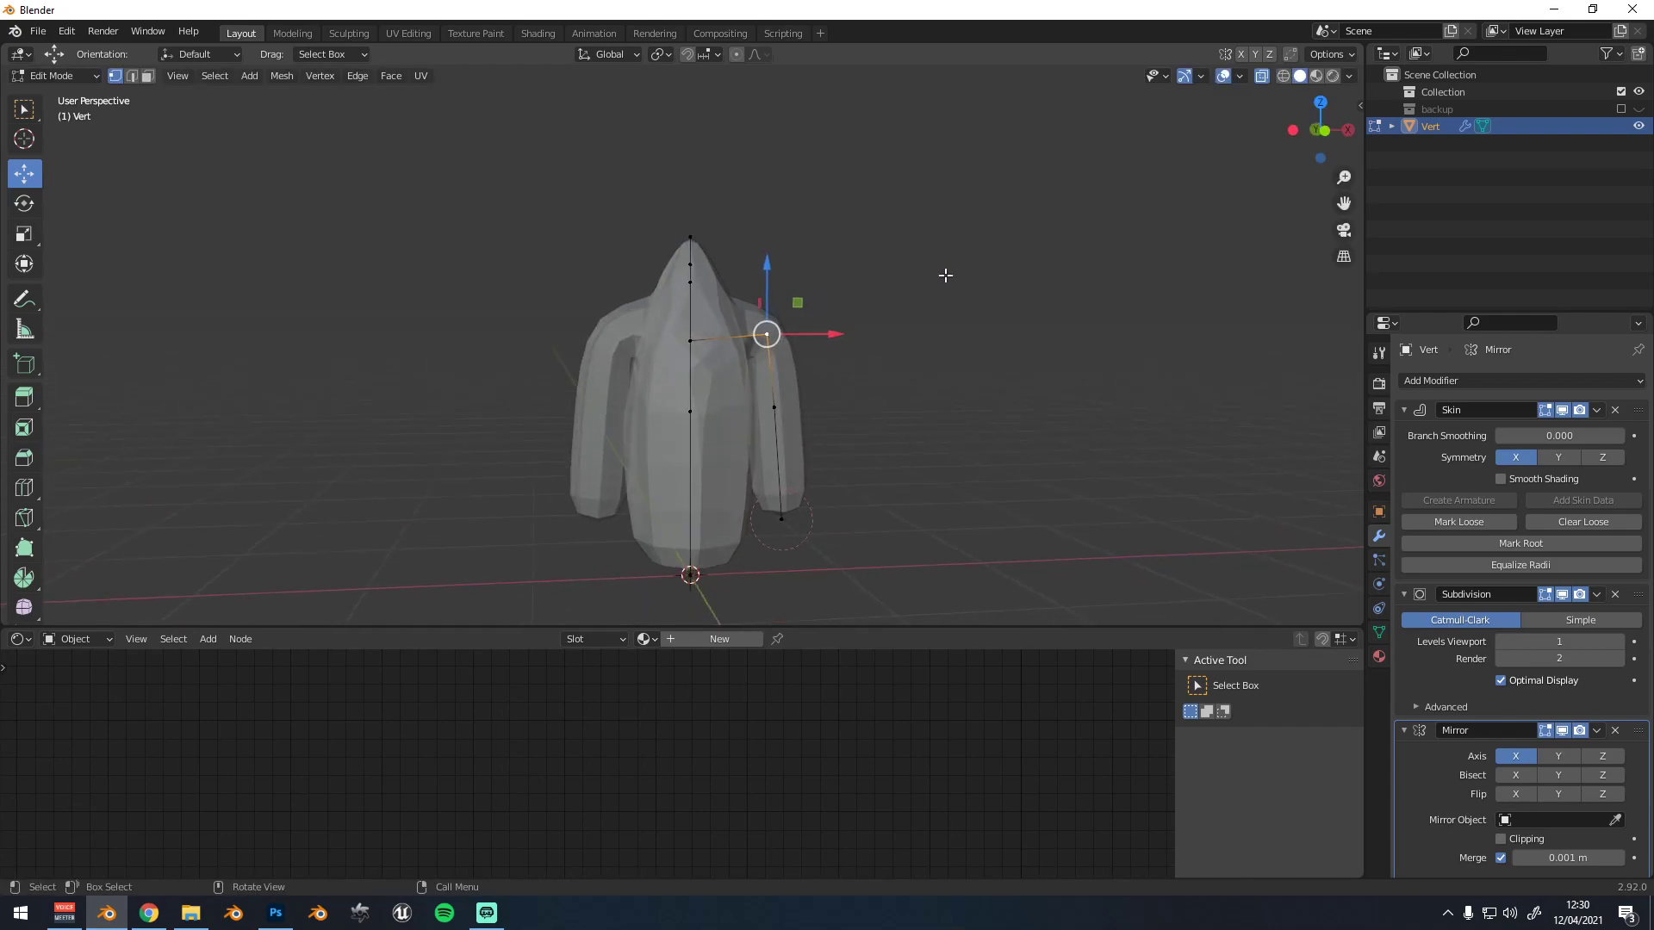
# Return to Object Mode, duplicate the figure in place and move the duplicate into the backup collection
pyautogui.press('Tab')
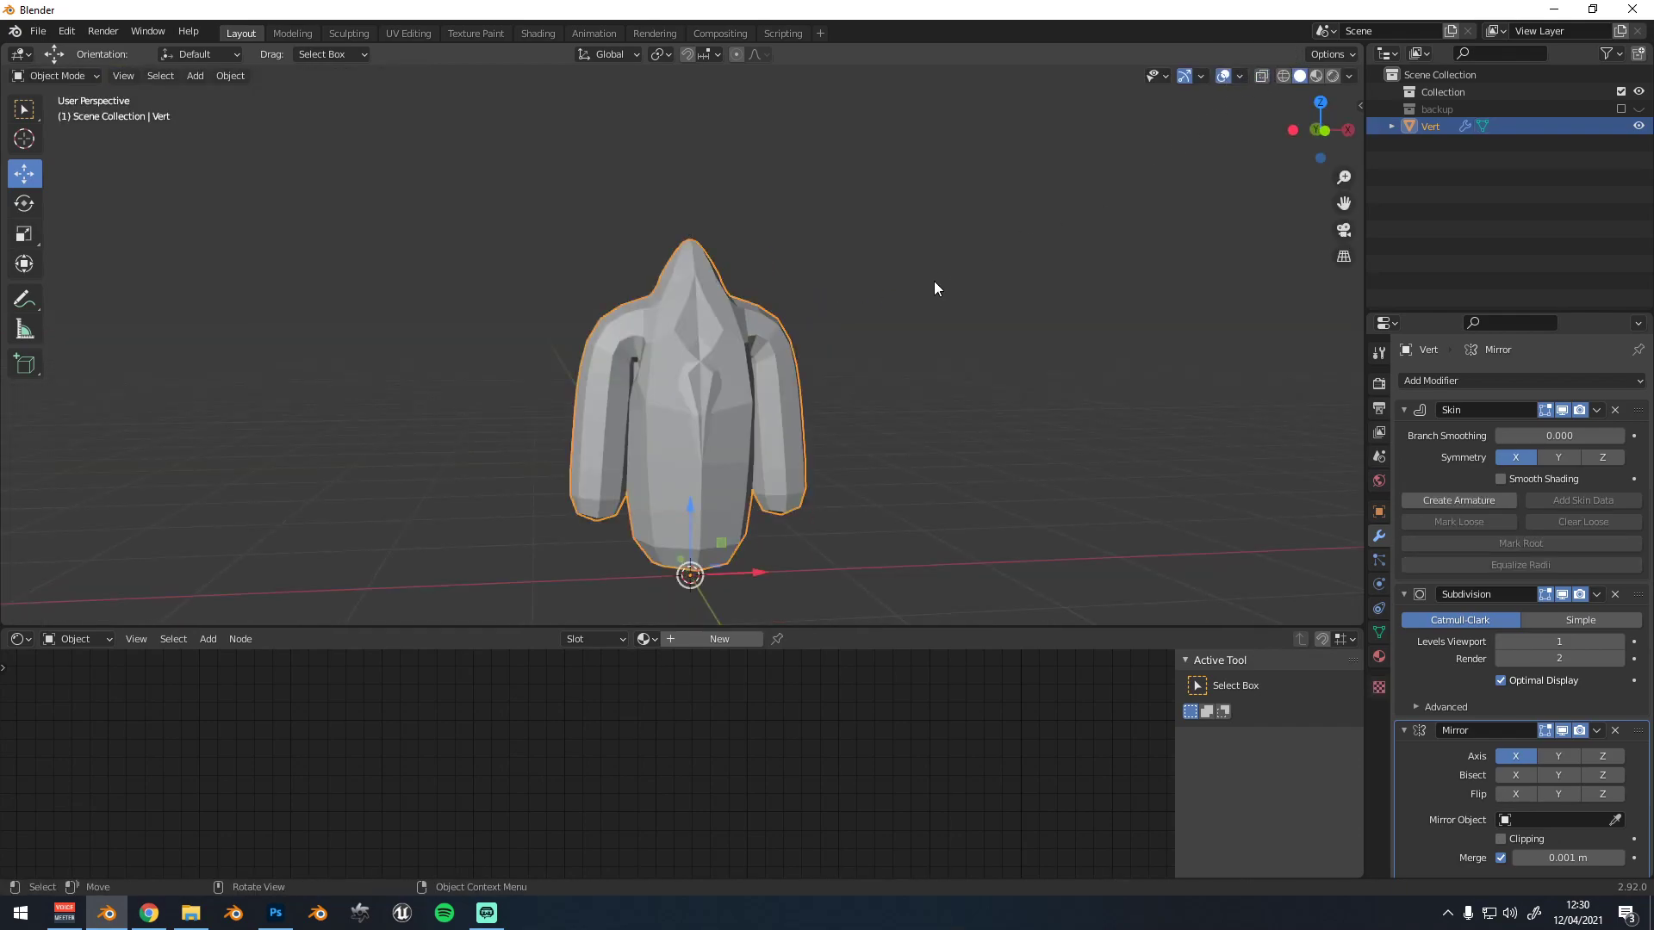
pyautogui.hotkey('shift', 'd')
pyautogui.rightClick(886, 317)
pyautogui.rightClick(900, 334)
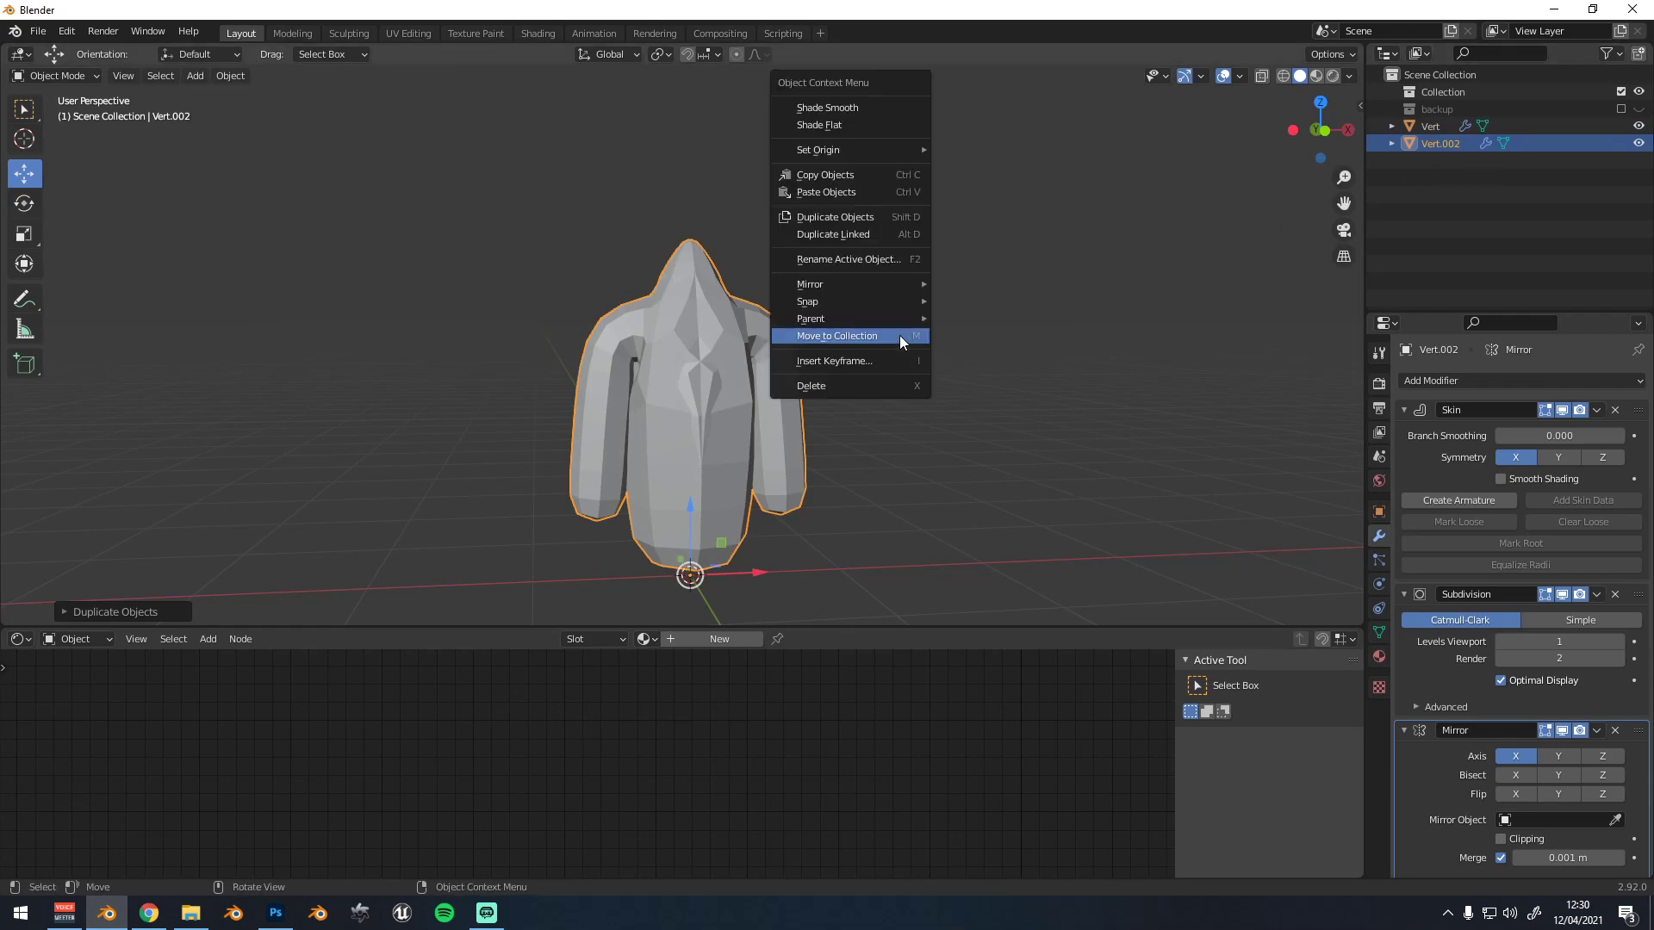
pyautogui.click(837, 337)
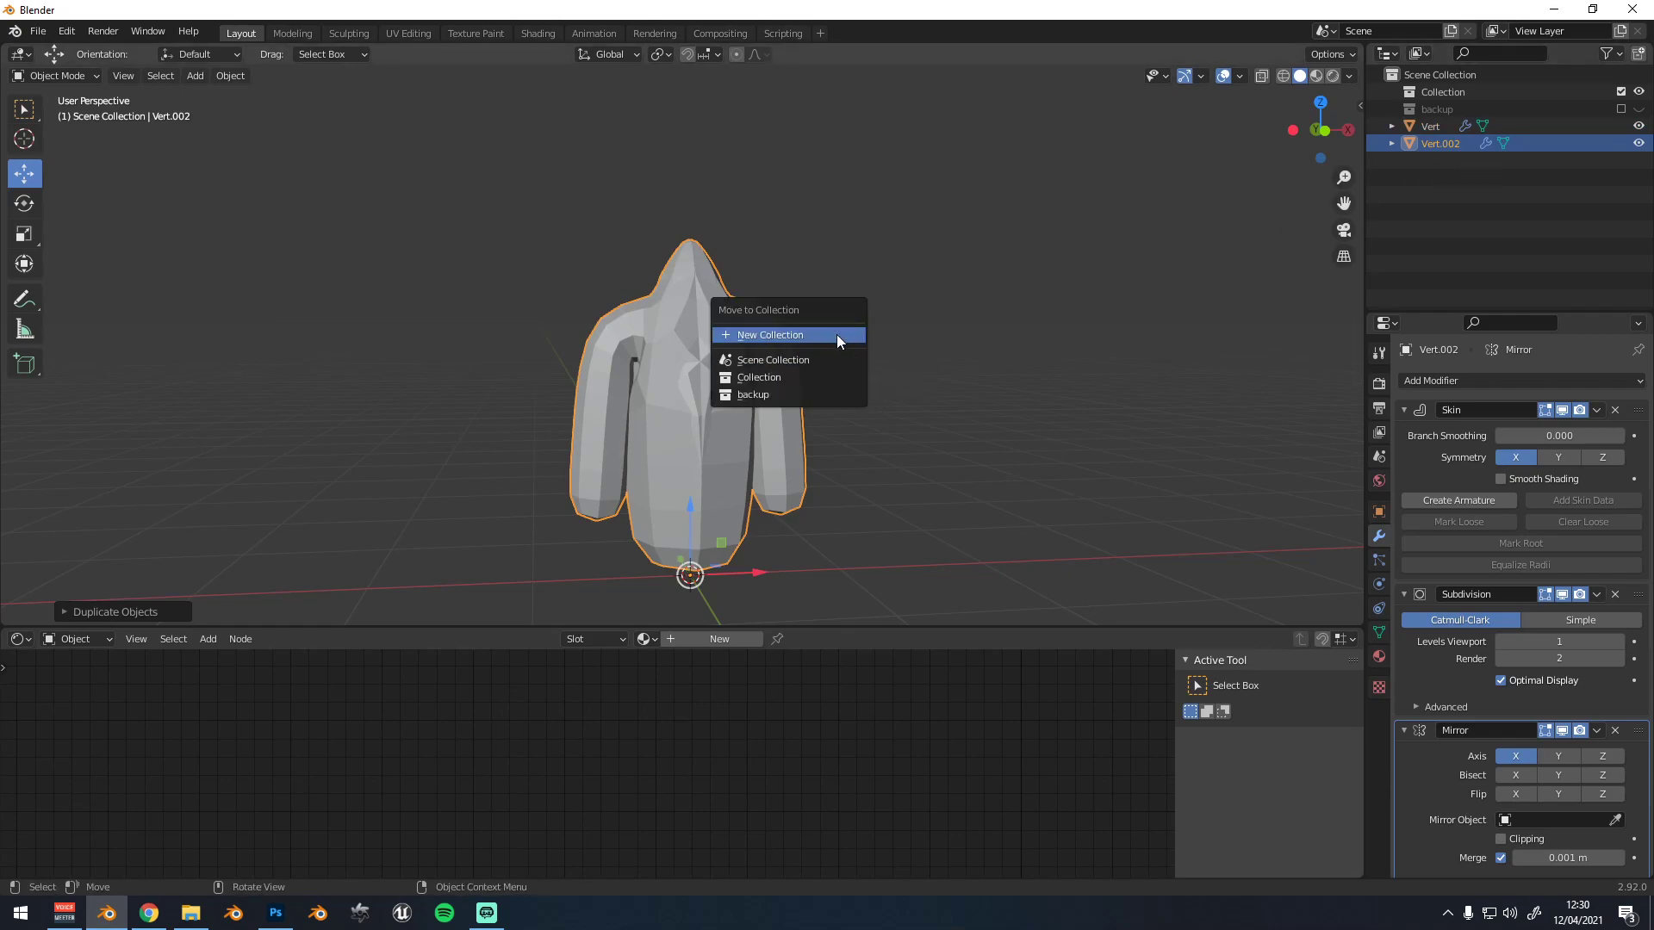
pyautogui.click(779, 389)
# Add a UV sphere to the scene for the figure's head
pyautogui.click(1438, 125)
pyautogui.scroll(-3, 760, 323)
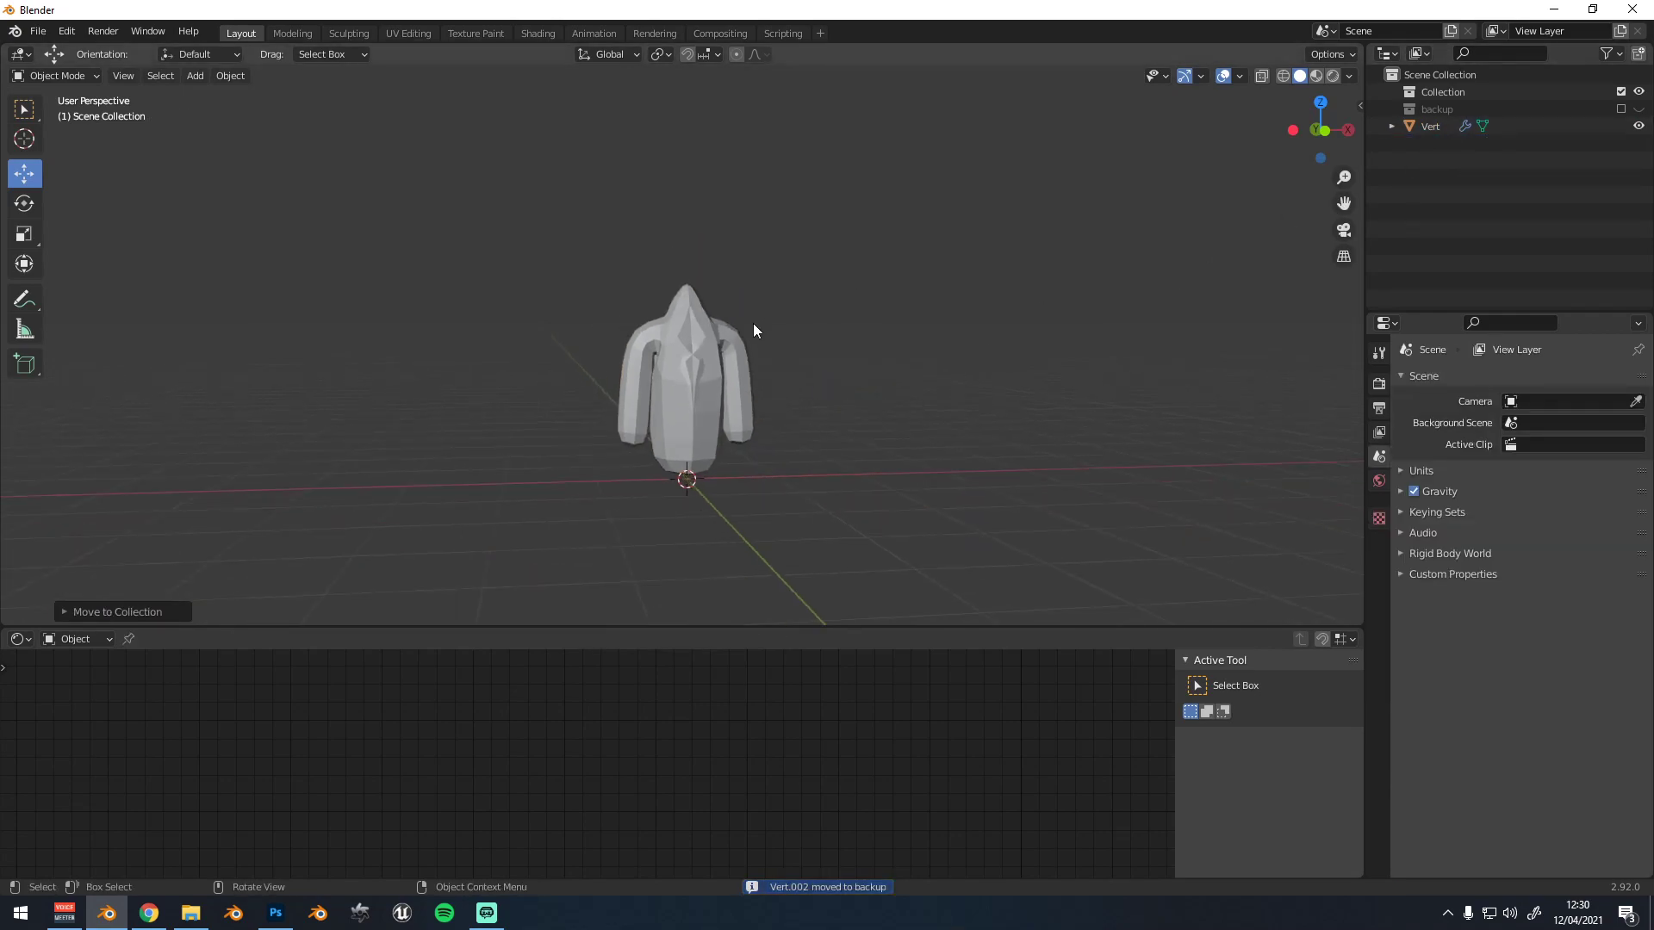
pyautogui.hotkey('shift', 'a')
pyautogui.moveTo(599, 262)
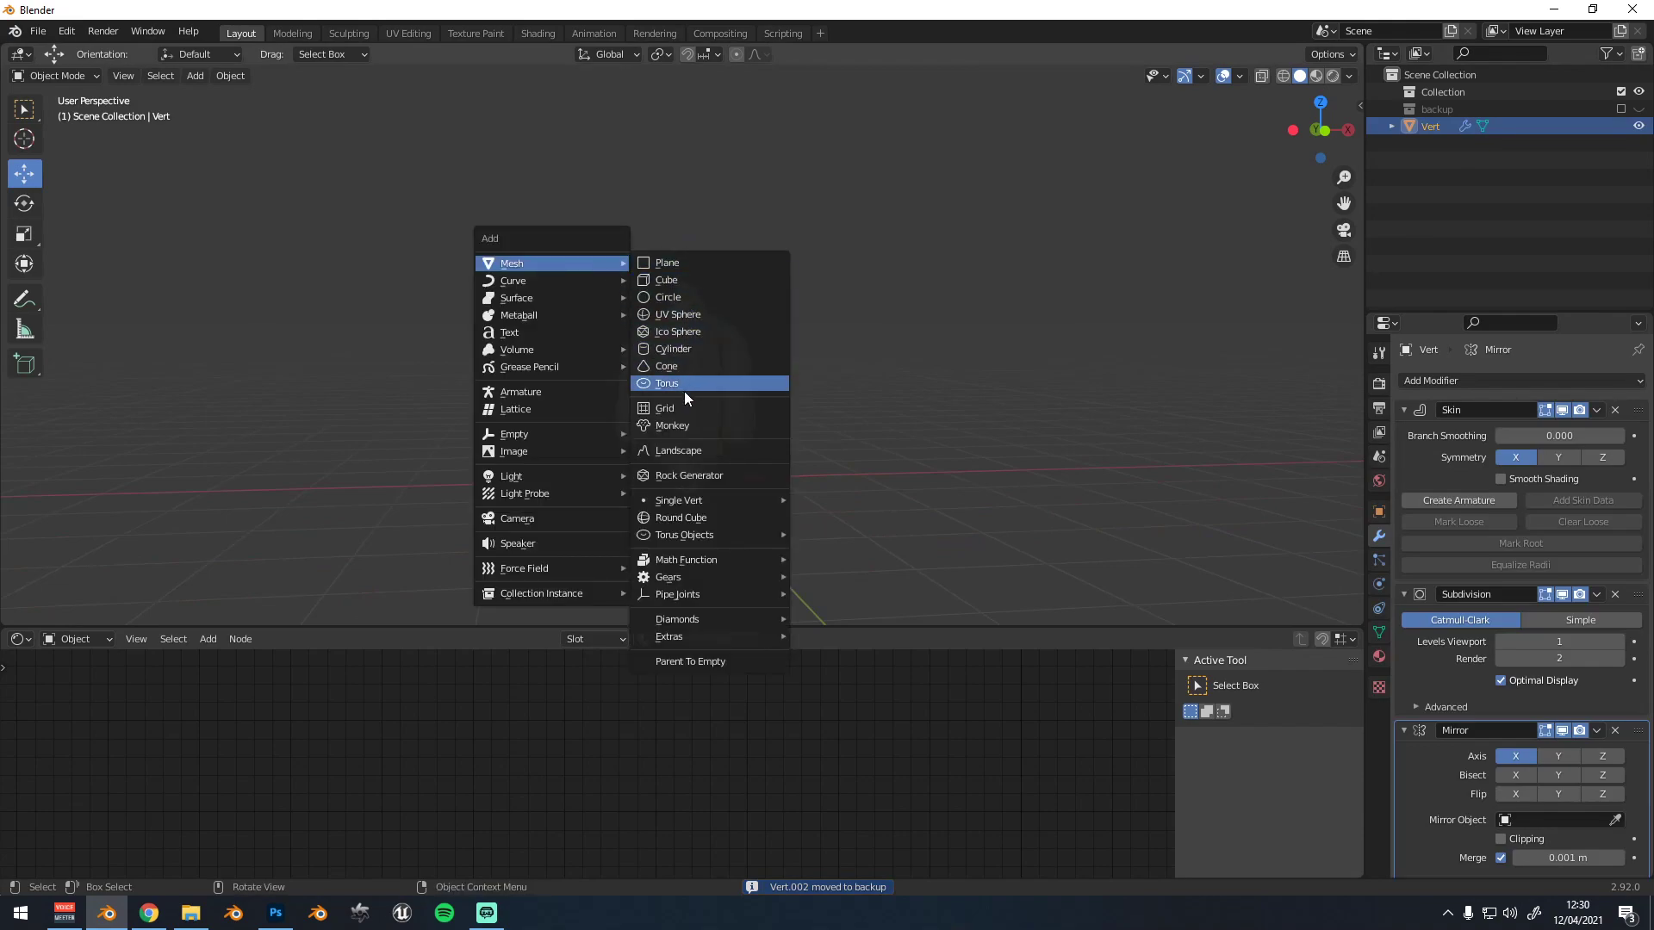
pyautogui.click(697, 315)
# Raise the sphere along Z onto the torso's pointed top and scale it down to about half size
pyautogui.moveTo(687, 410); pyautogui.dragTo(694, 215)
pyautogui.press('s')
pyautogui.click(746, 252)
pyautogui.press('s')
pyautogui.click(752, 213)
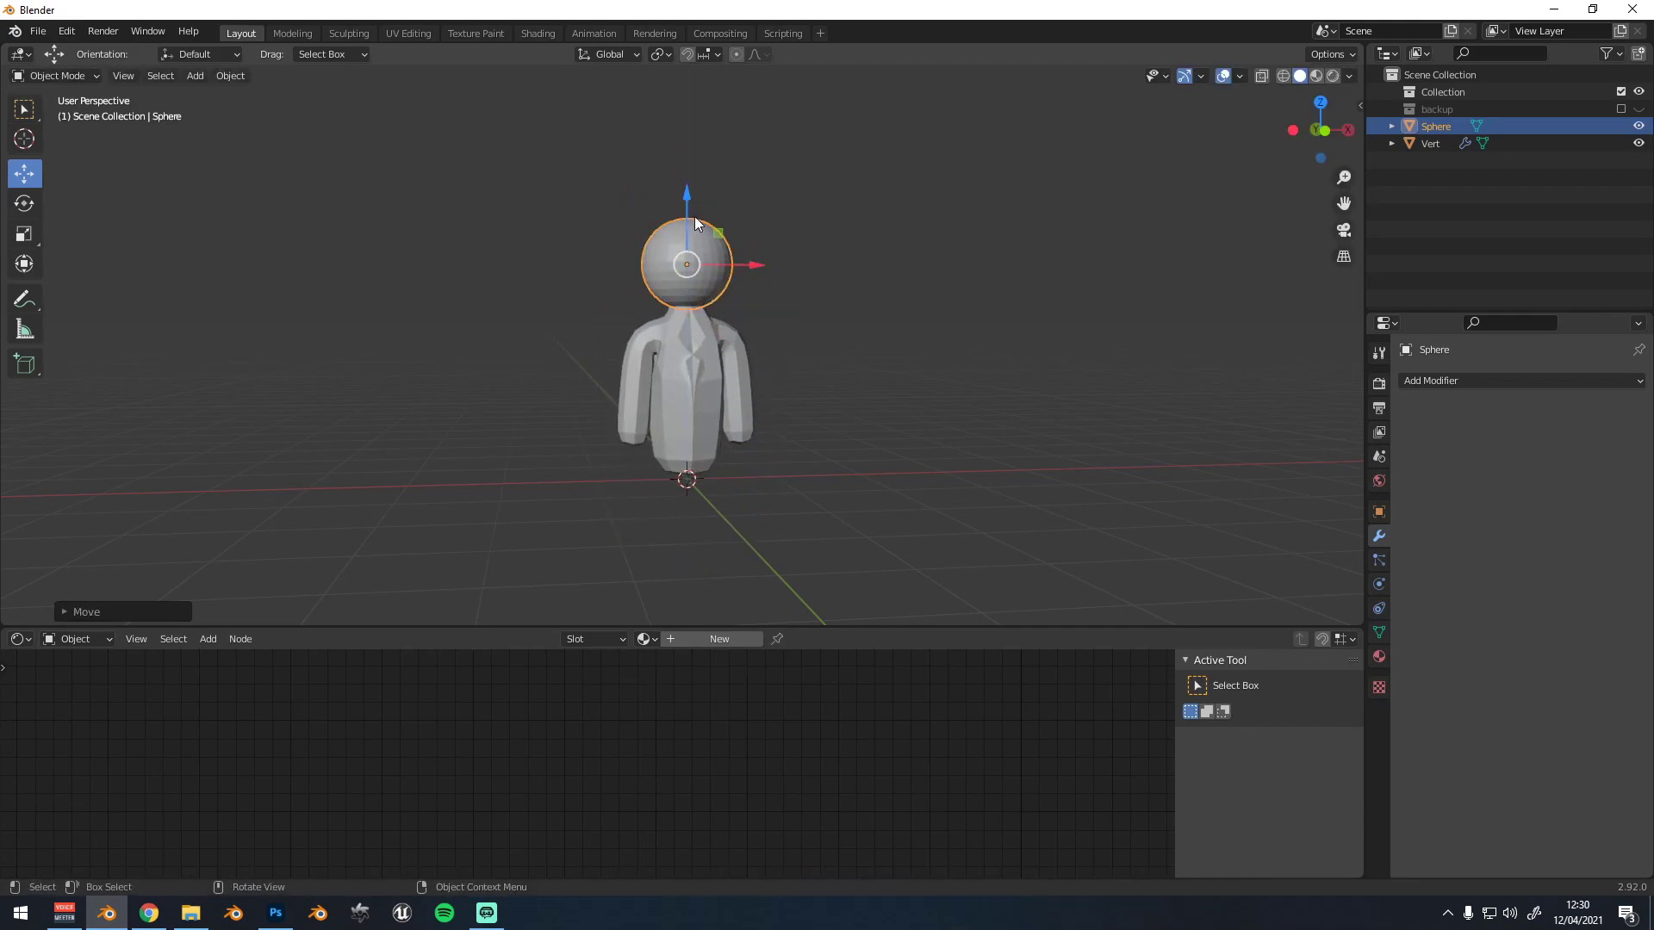
# Fine-tune the head sphere's uniform scale to about 0.51 and raise it slightly above the neck
pyautogui.press('KP_Decimal')
pyautogui.scroll(-3, 695, 216)
pyautogui.moveTo(767, 333); pyautogui.dragTo(819, 342, button='middle')
pyautogui.press('s')
pyautogui.click(917, 351)
pyautogui.press('s')
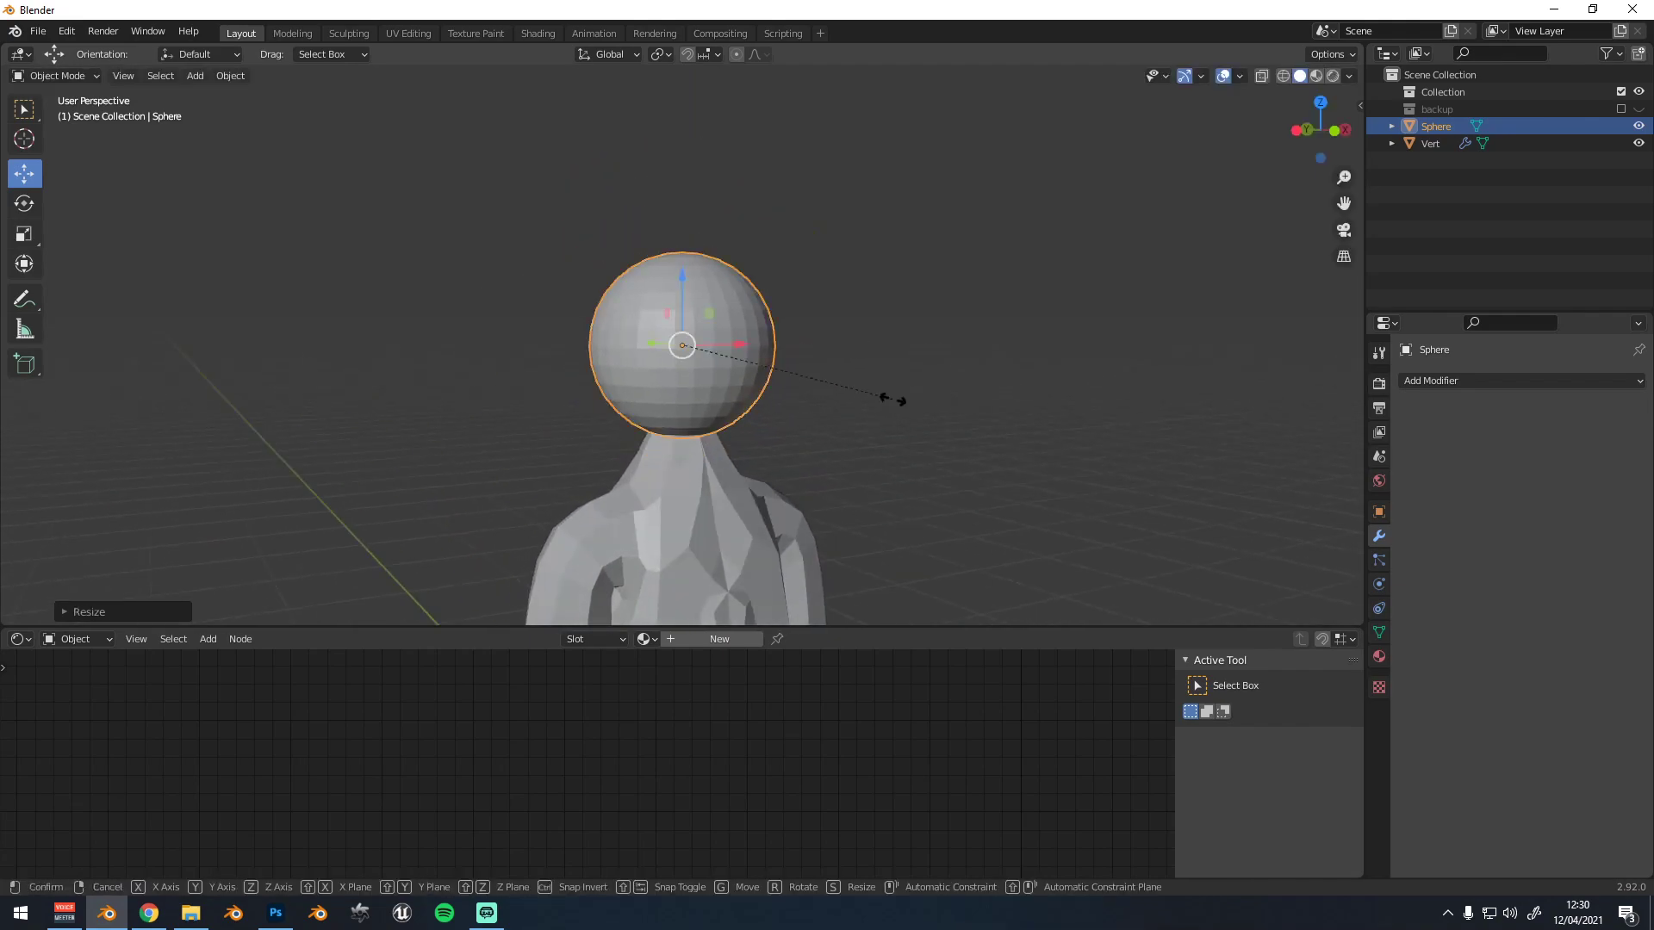
pyautogui.click(911, 403)
pyautogui.scroll(-2, 843, 405)
pyautogui.moveTo(840, 406); pyautogui.dragTo(762, 396, button='middle')
pyautogui.scroll(-1, 712, 420)
pyautogui.press('s')
pyautogui.click(780, 388)
pyautogui.moveTo(683, 273); pyautogui.dragTo(684, 259)
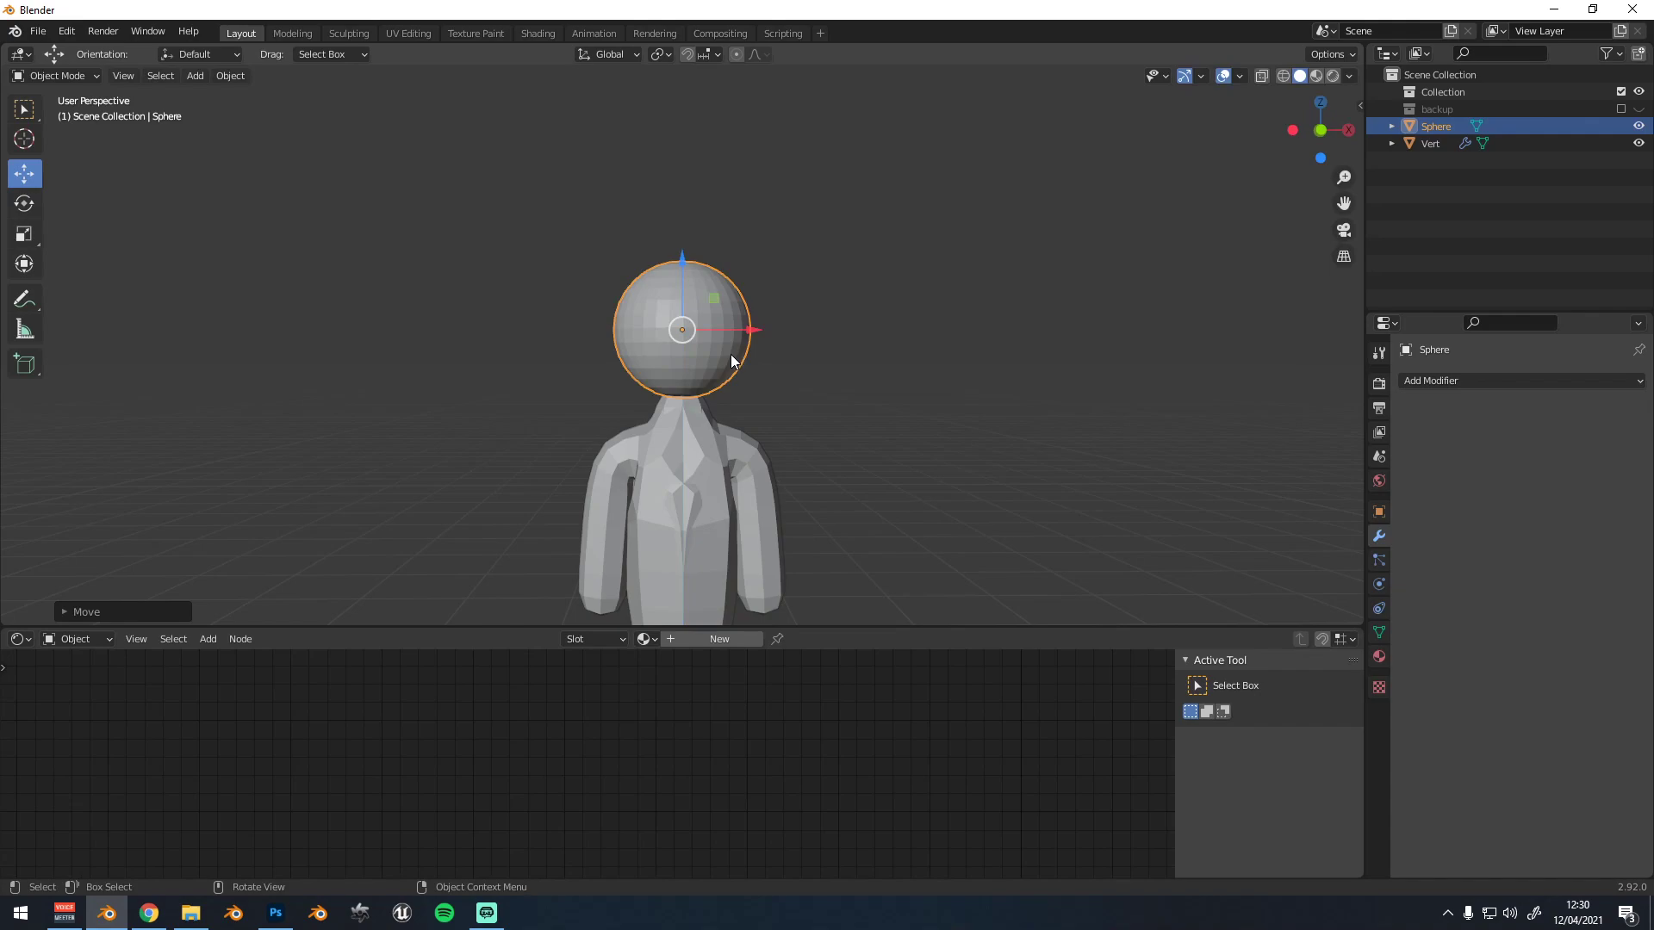
pyautogui.hotkey('alt', 'Tab')
pyautogui.hotkey('alt', 'Tab')
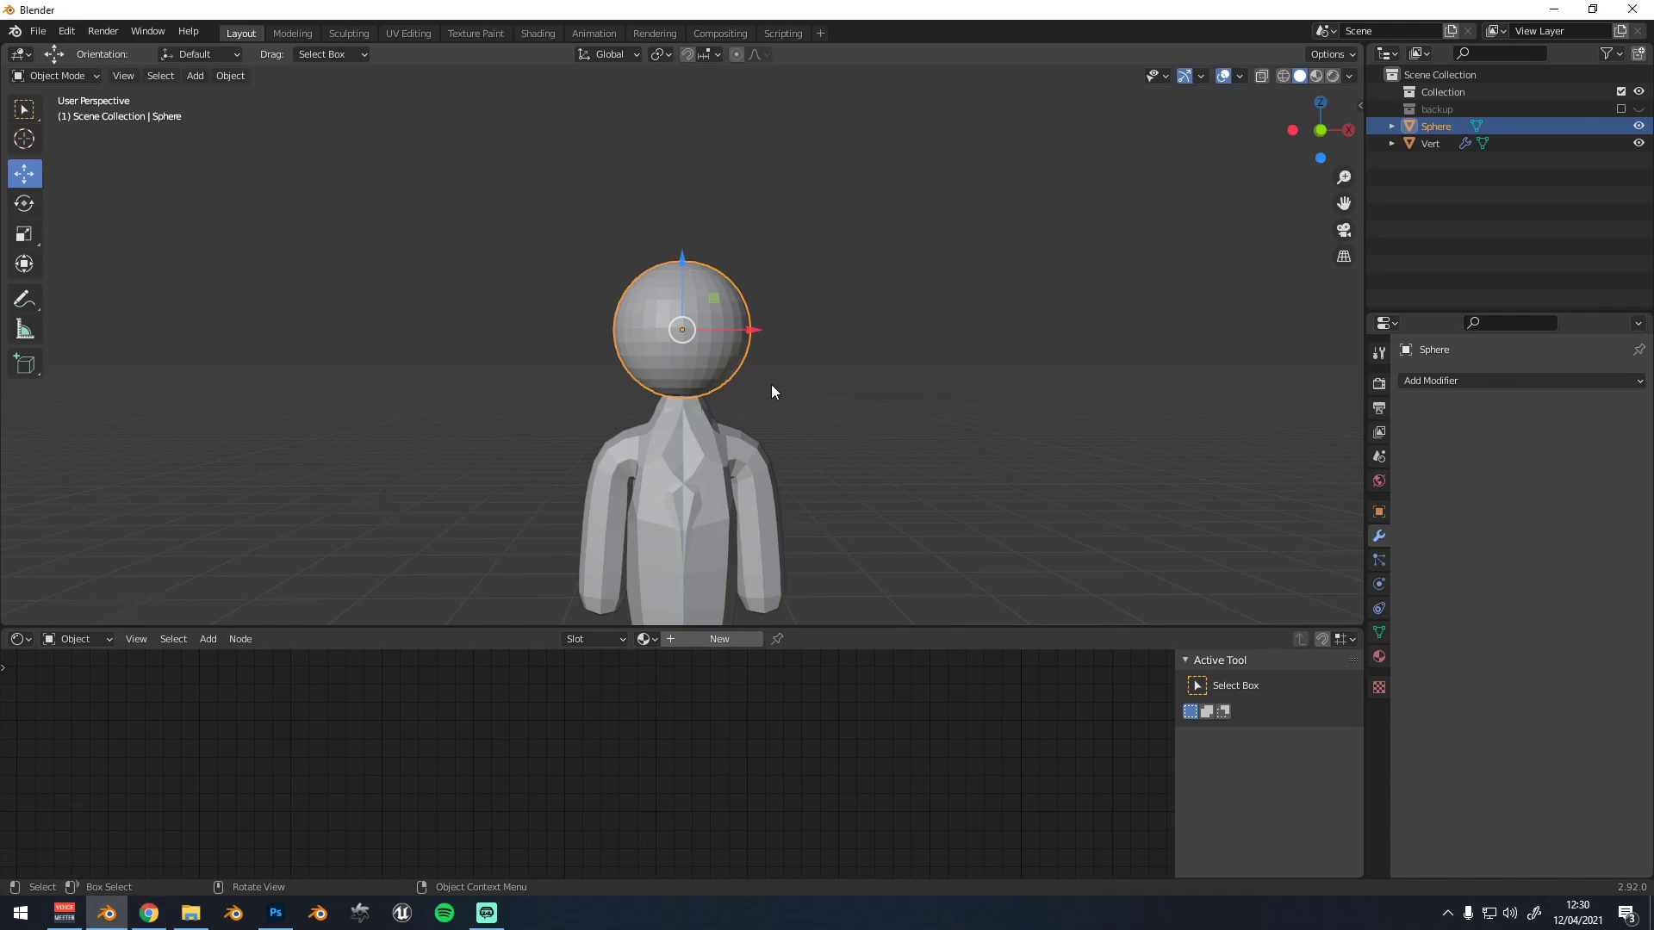
pyautogui.scroll(3, 763, 354)
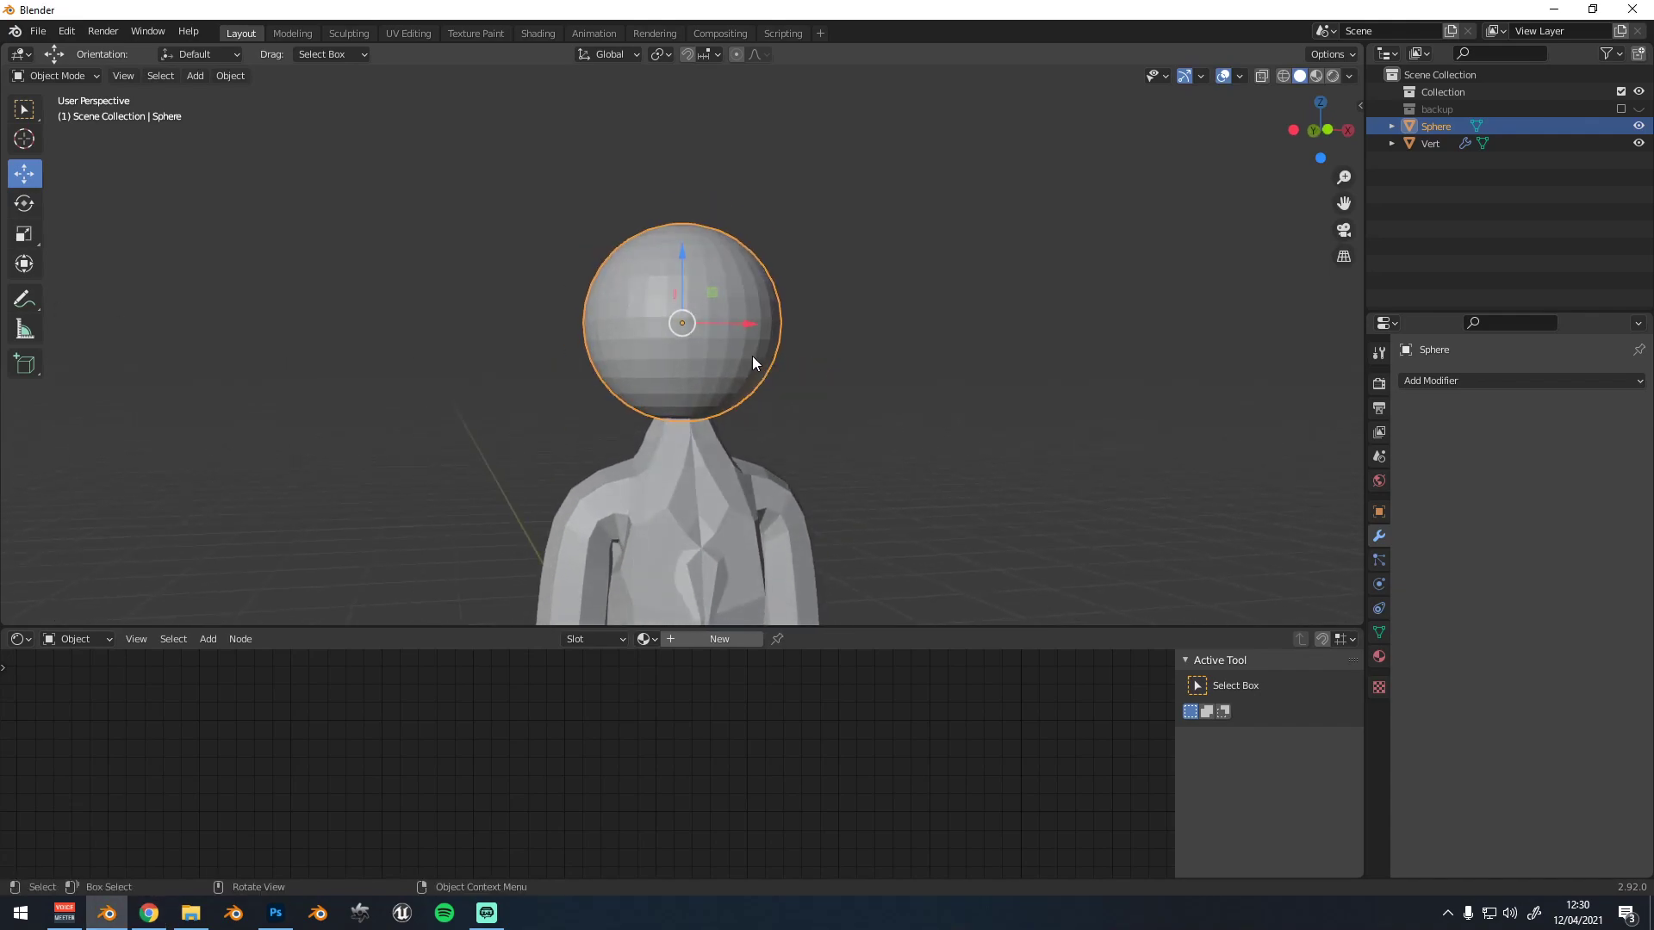
pyautogui.scroll(-1, 781, 376)
pyautogui.scroll(2, 723, 426)
pyautogui.moveTo(705, 374); pyautogui.dragTo(829, 410, button='middle')
pyautogui.scroll(-1, 732, 418)
pyautogui.scroll(1, 756, 405)
pyautogui.scroll(-1, 830, 410)
pyautogui.scroll(-1, 824, 408)
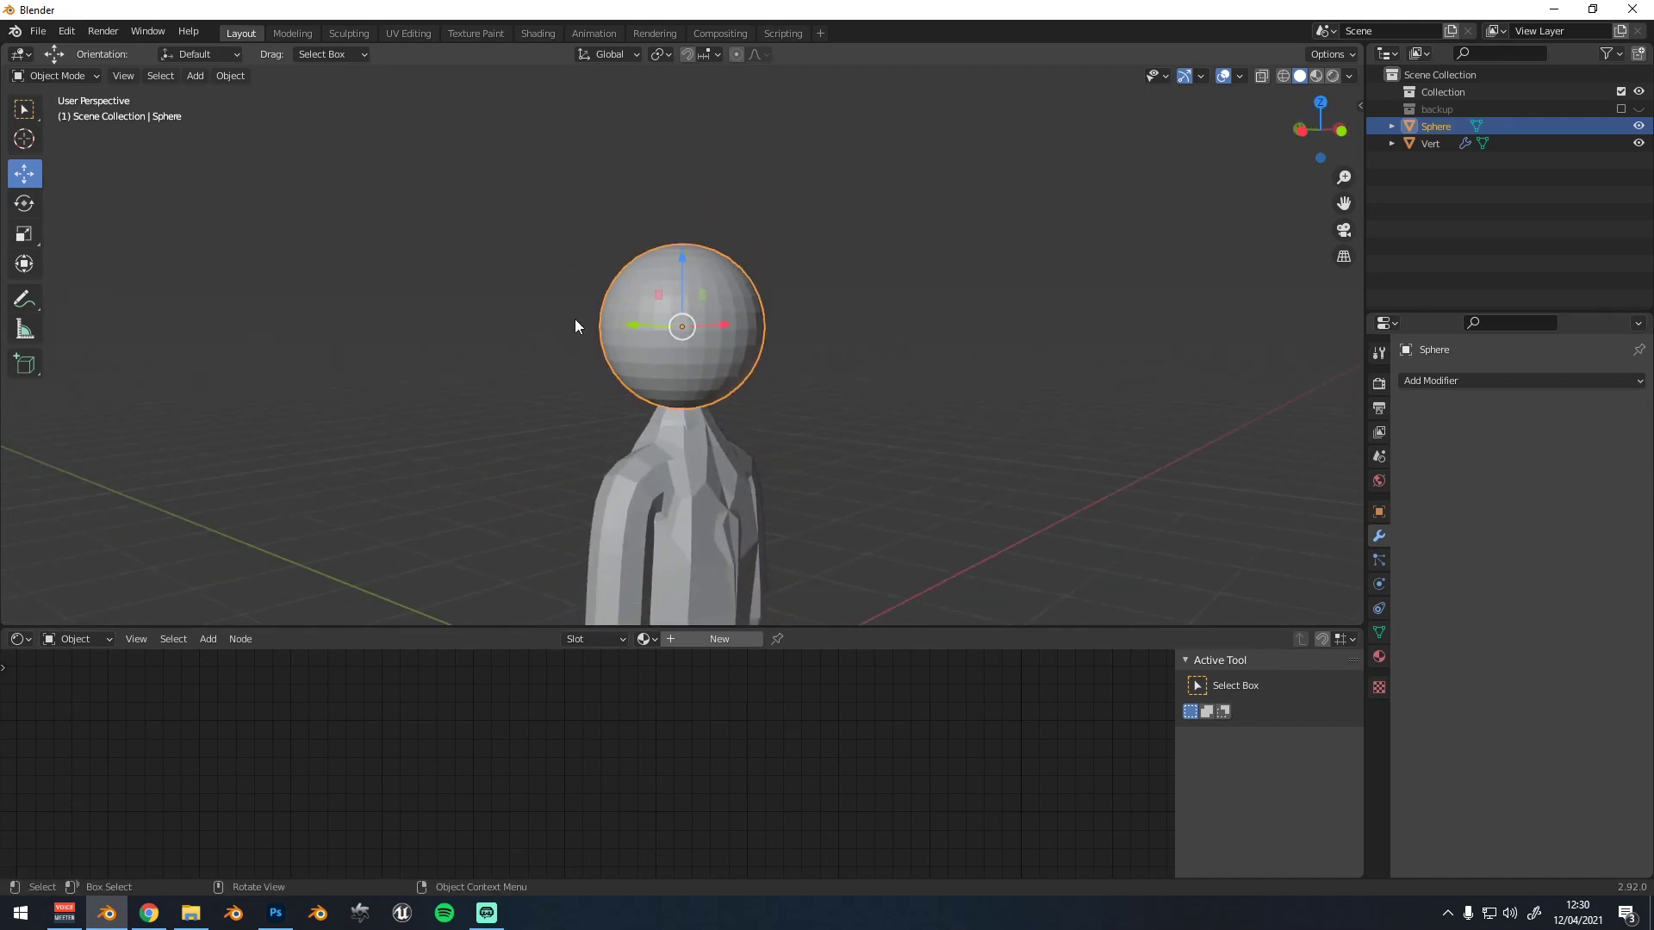
# Stretch the head to a Z scale of about 0.63 and nudge it to about Y -0.023 m, Z 2.53 m
pyautogui.click(25, 240)
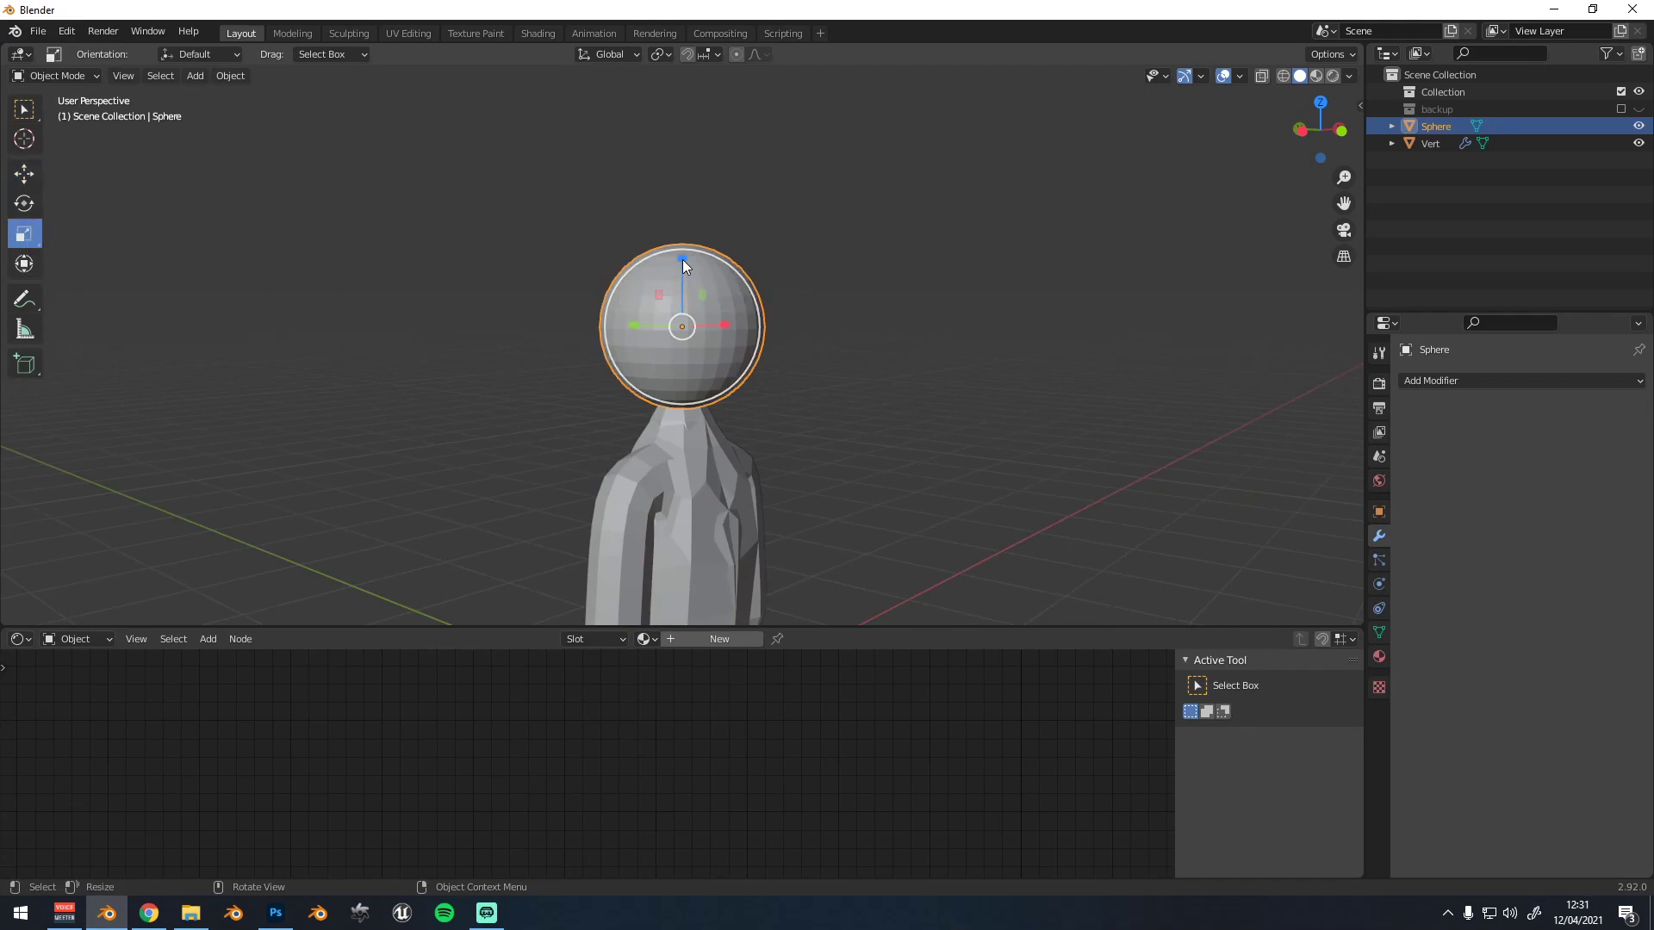
pyautogui.moveTo(684, 260); pyautogui.dragTo(681, 255)
pyautogui.click(24, 173)
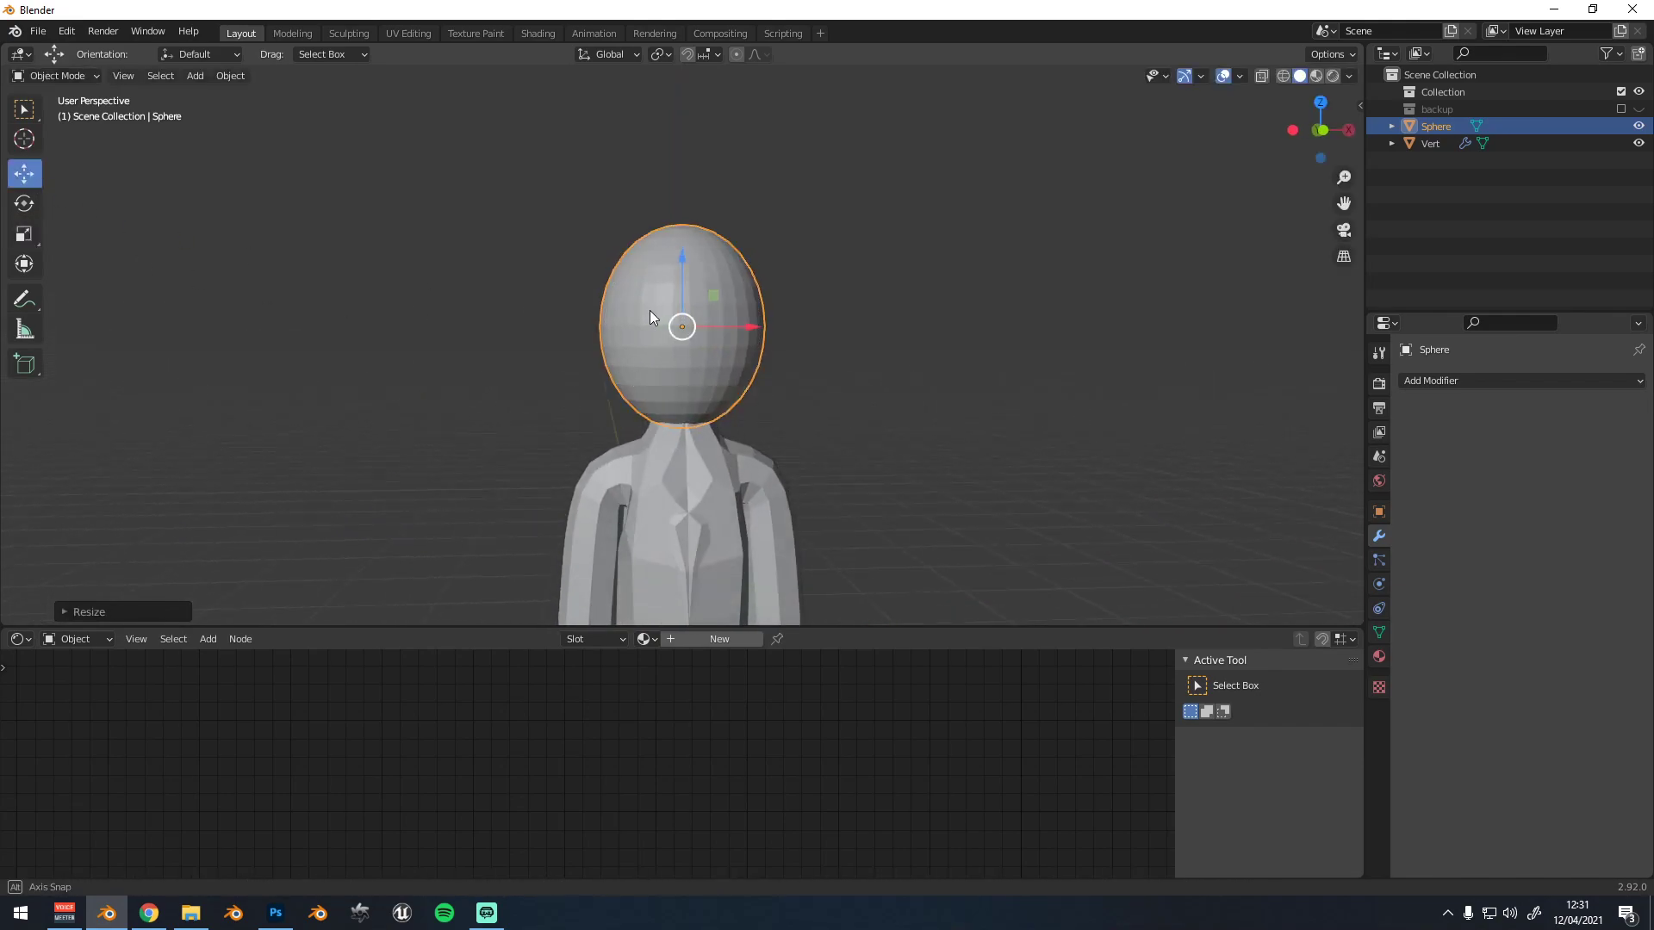
pyautogui.moveTo(777, 347); pyautogui.dragTo(809, 358, button='middle')
pyautogui.moveTo(676, 296); pyautogui.dragTo(678, 284)
pyautogui.scroll(-2, 801, 336)
pyautogui.moveTo(823, 343); pyautogui.dragTo(900, 352, button='middle')
# Try shifting the head along X through its transform values, and reset its X location to 0 m
pyautogui.click(1360, 106)
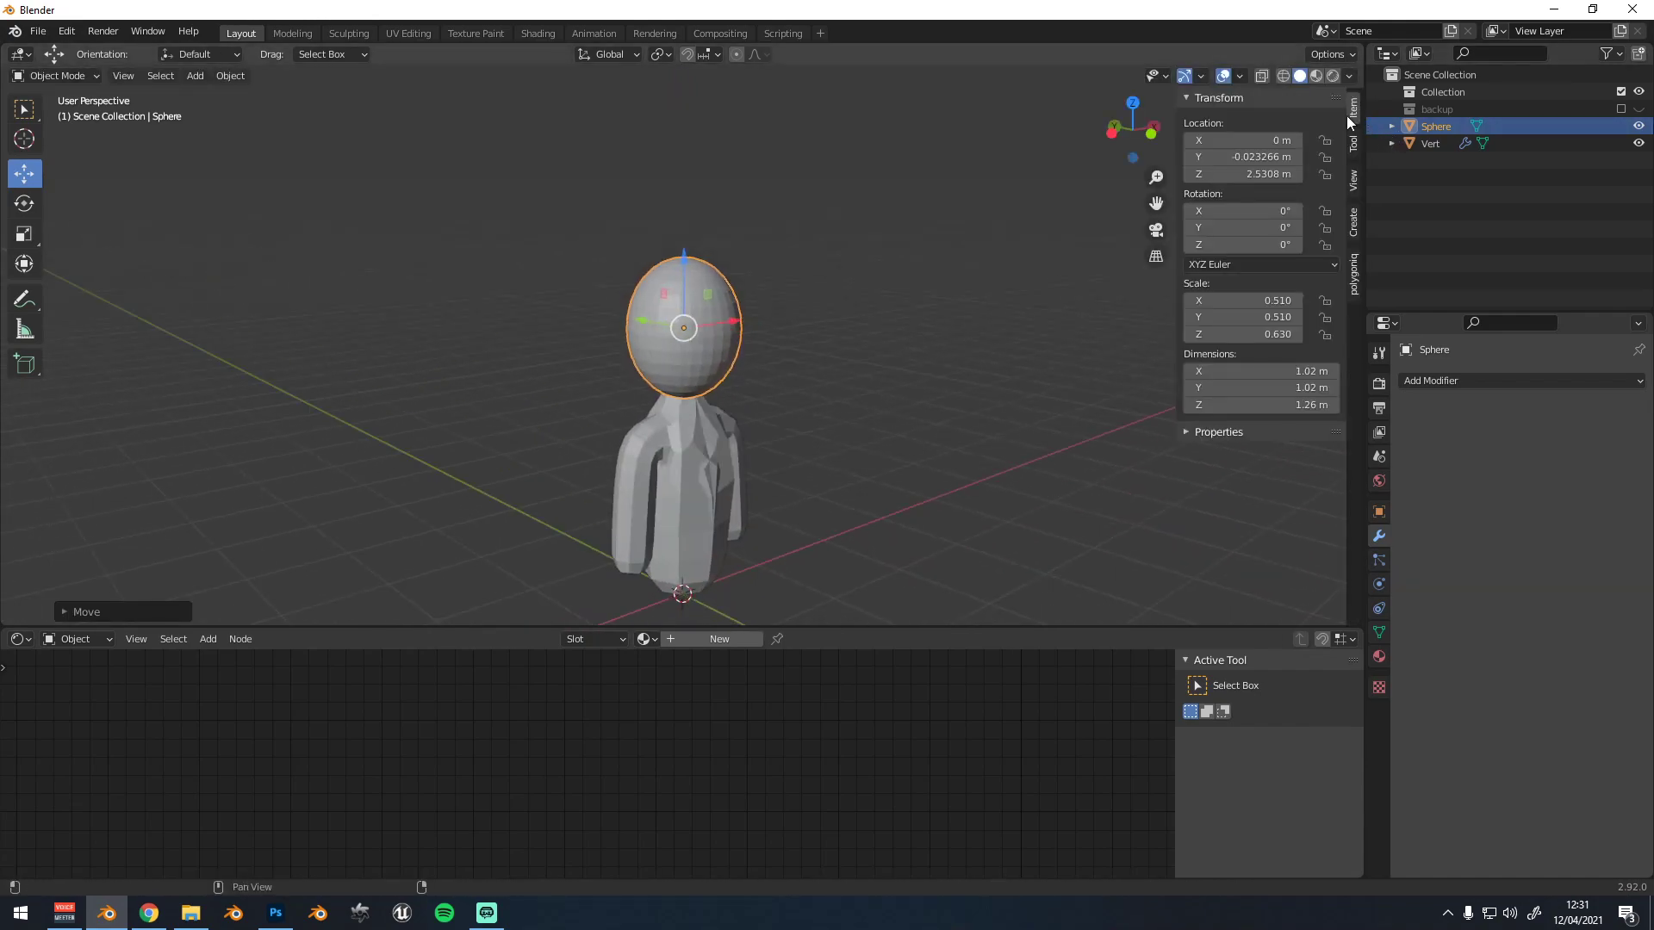
pyautogui.moveTo(1258, 140)
pyautogui.mouseDown()
pyautogui.moveTo(1185, 140)
pyautogui.moveTo(1231, 141)
pyautogui.mouseUp()
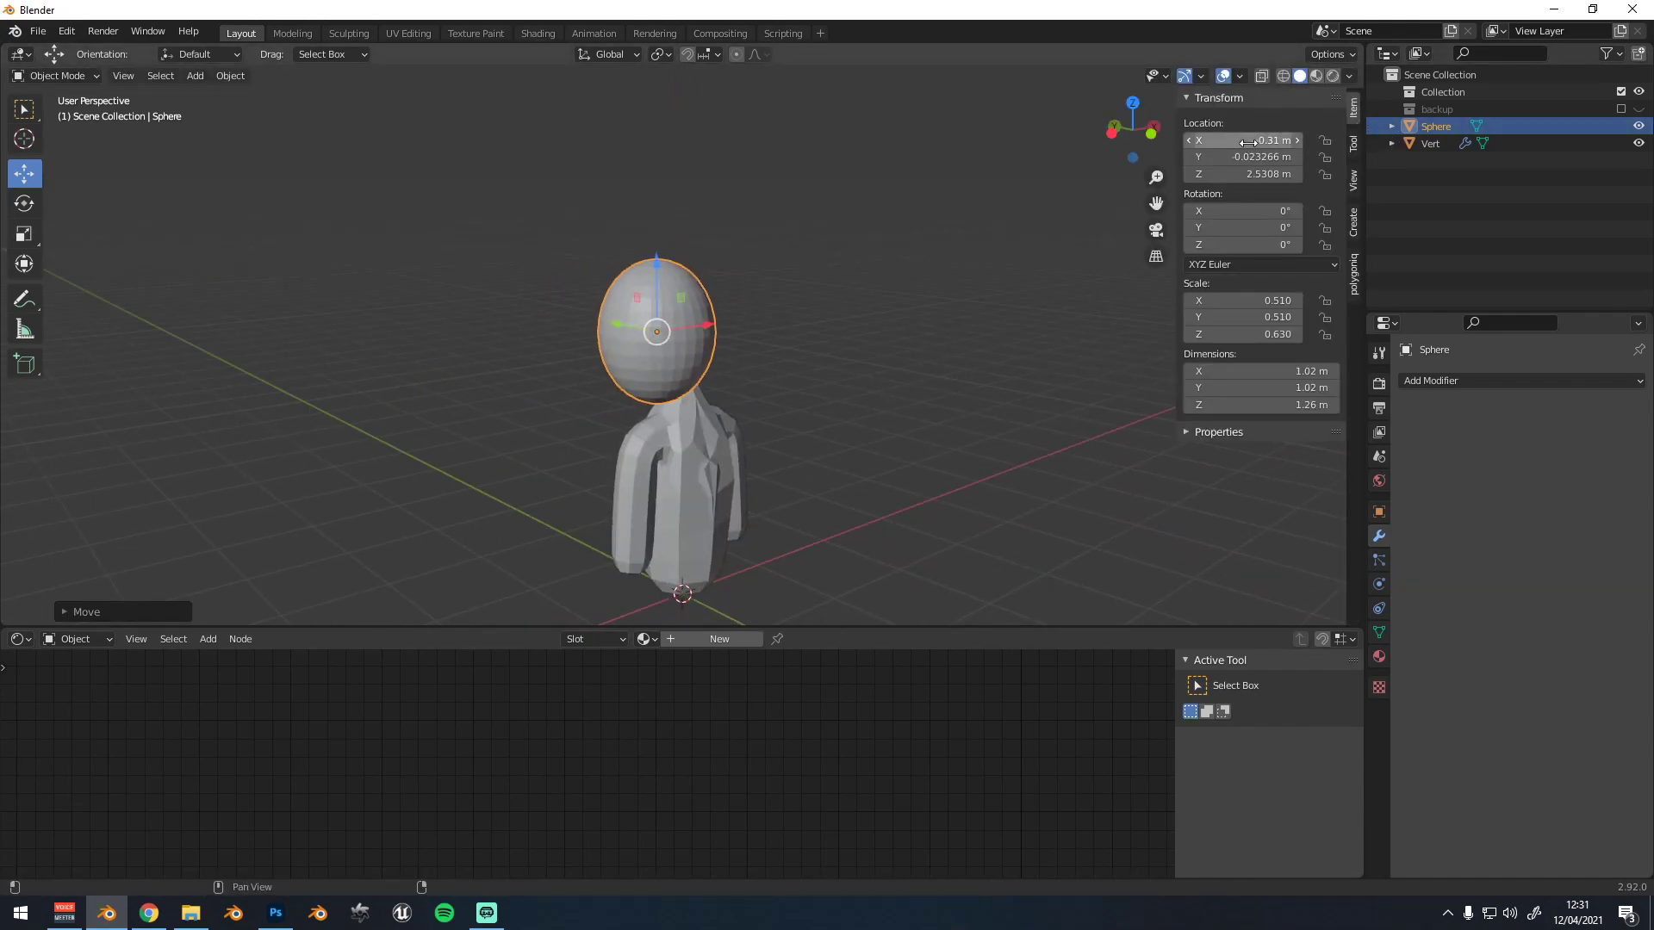
pyautogui.write('0')
pyautogui.press('Return')
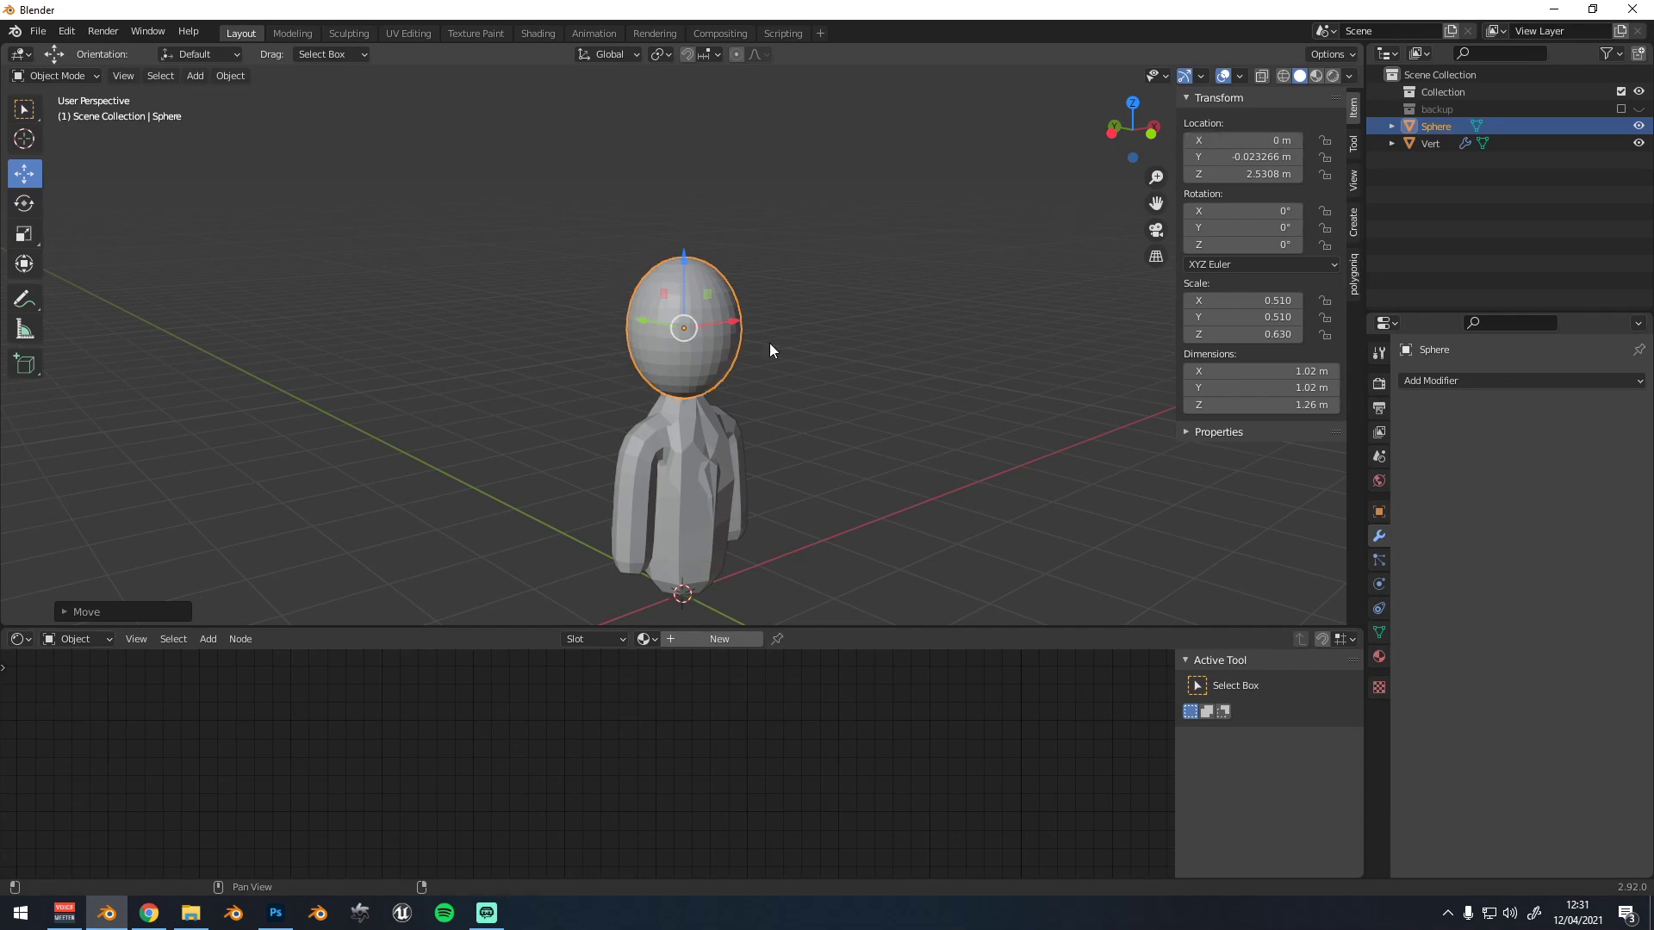
# Scale the head down evenly to about 0.456 in X and Y and lower it to about Z 2.46 m
pyautogui.moveTo(703, 404); pyautogui.dragTo(687, 398, button='middle')
pyautogui.moveTo(752, 317); pyautogui.dragTo(803, 321, button='middle')
pyautogui.press('s')
pyautogui.click(841, 329)
pyautogui.moveTo(681, 270); pyautogui.dragTo(682, 278)
# Move the head along Y to about -0.085 m so it lines up with the neck in side view
pyautogui.moveTo(720, 350); pyautogui.dragTo(866, 370, button='middle')
pyautogui.scroll(4, 681, 360)
pyautogui.scroll(-1, 671, 345)
pyautogui.moveTo(659, 330); pyautogui.dragTo(672, 330)
pyautogui.moveTo(691, 367); pyautogui.dragTo(709, 400, button='middle')
pyautogui.moveTo(662, 330); pyautogui.dragTo(661, 330)
pyautogui.scroll(-3, 731, 391)
pyautogui.moveTo(842, 379); pyautogui.dragTo(775, 395, button='middle')
pyautogui.scroll(2, 779, 388)
pyautogui.scroll(-1, 808, 349)
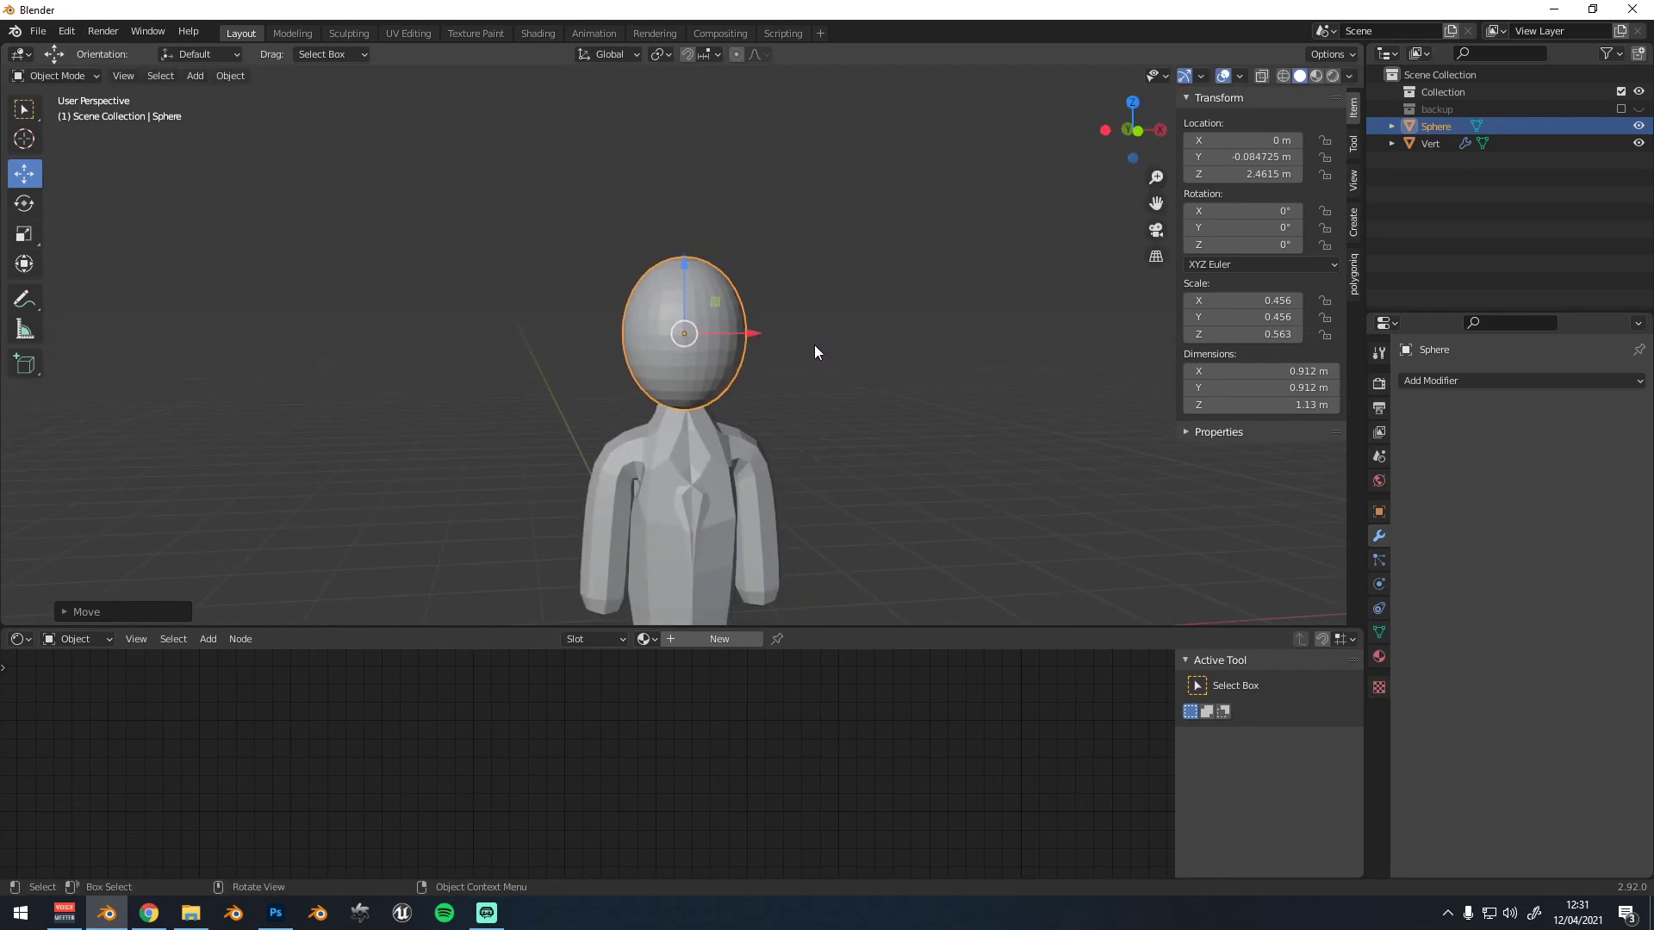
# Shade the head sphere smooth
pyautogui.rightClick(814, 345)
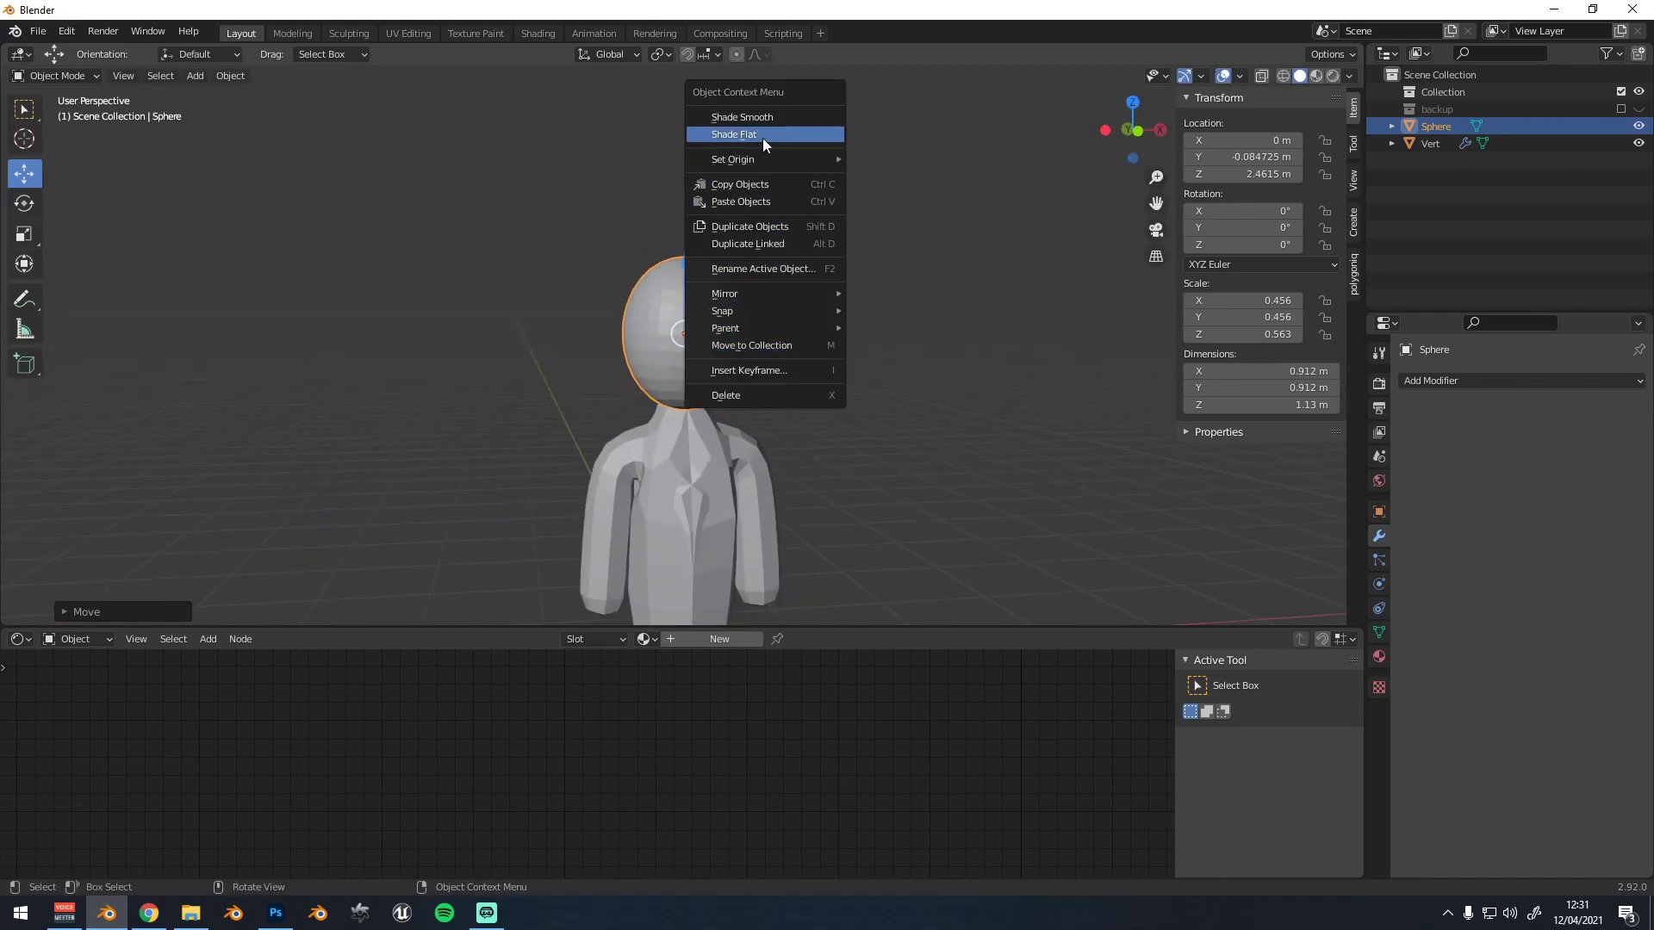
pyautogui.rightClick(769, 235)
pyautogui.click(741, 67)
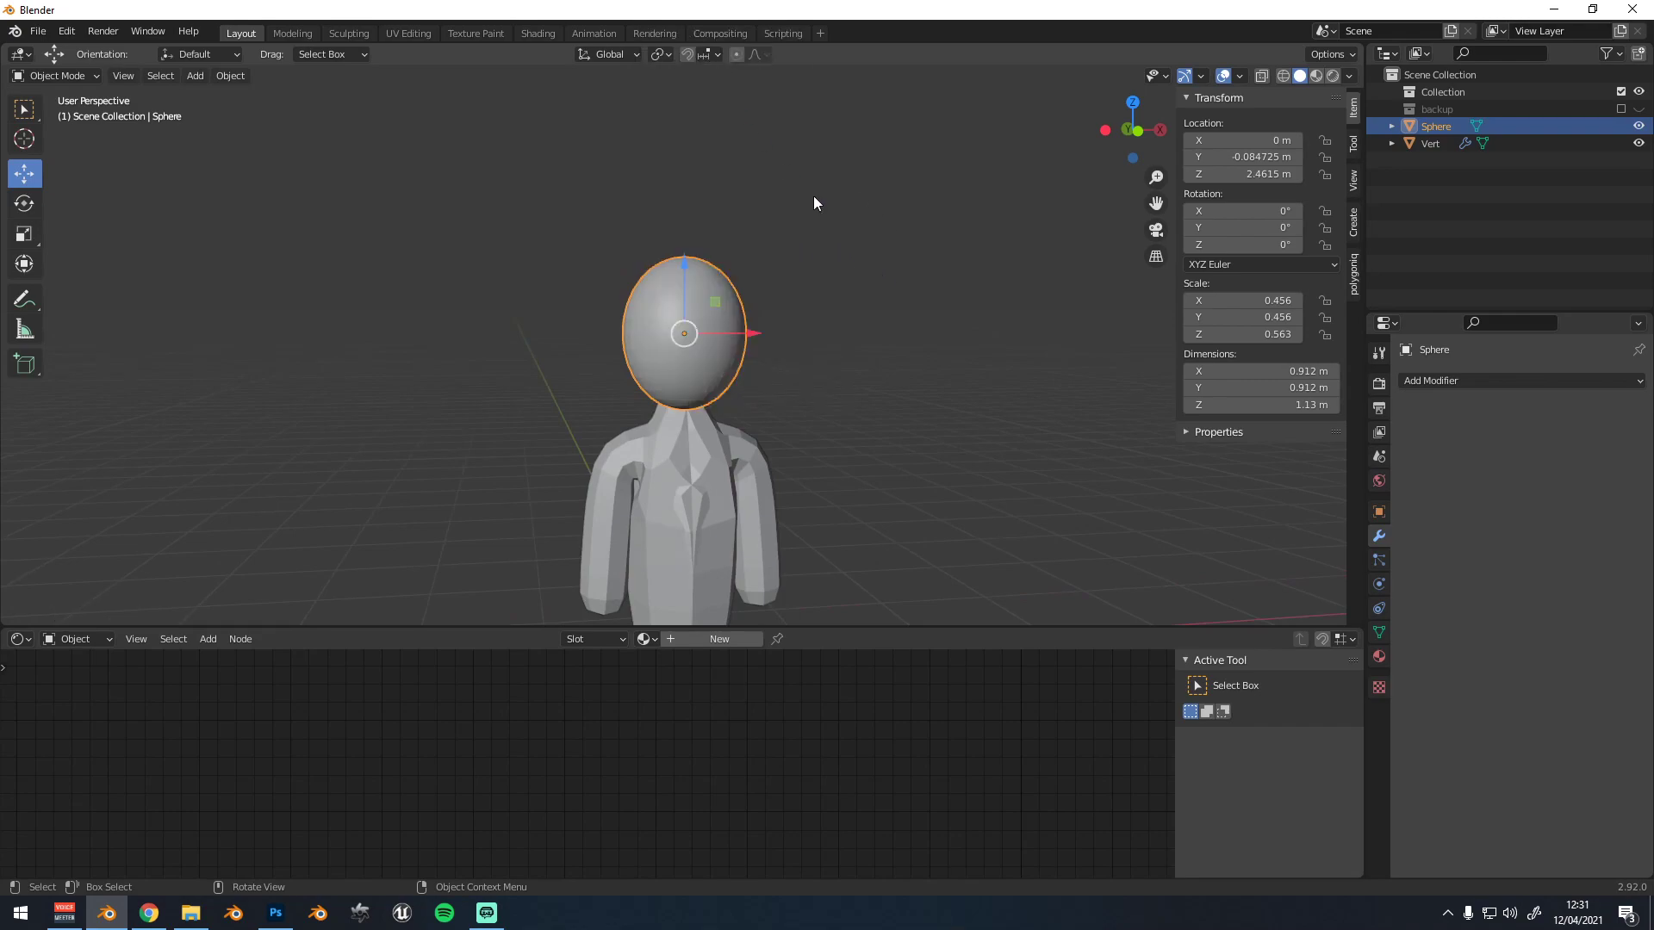
# Add a Subdivision Surface modifier to the head and set its viewport level to 2
pyautogui.click(1419, 383)
pyautogui.click(1349, 694)
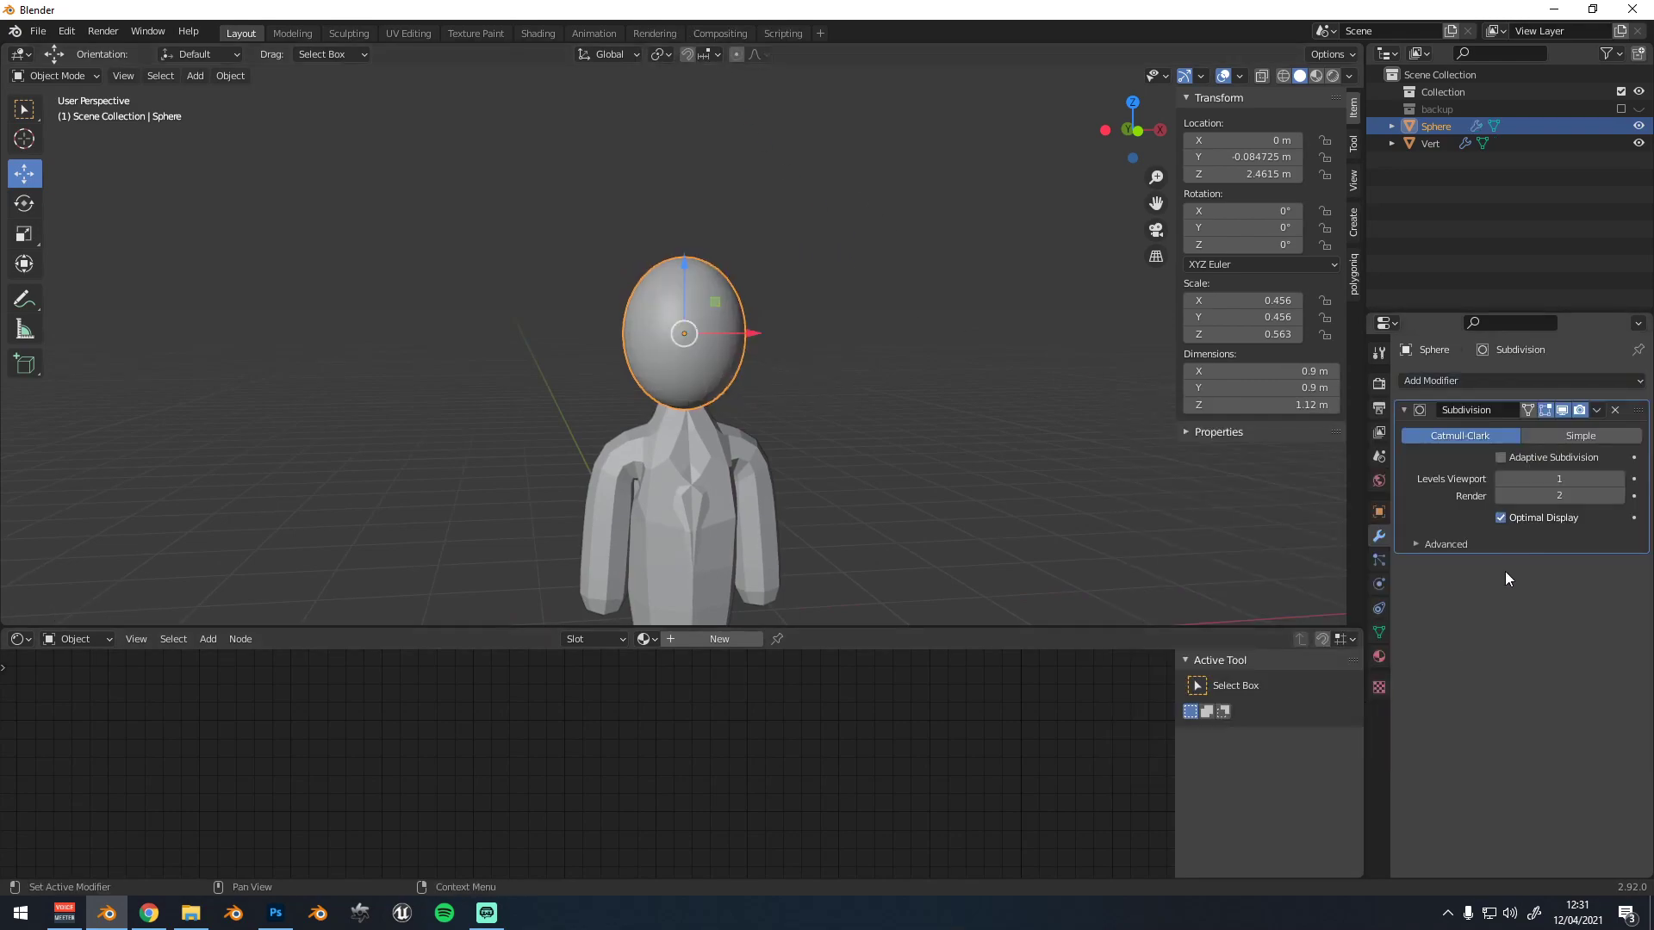
pyautogui.click(1623, 480)
pyautogui.scroll(2, 818, 328)
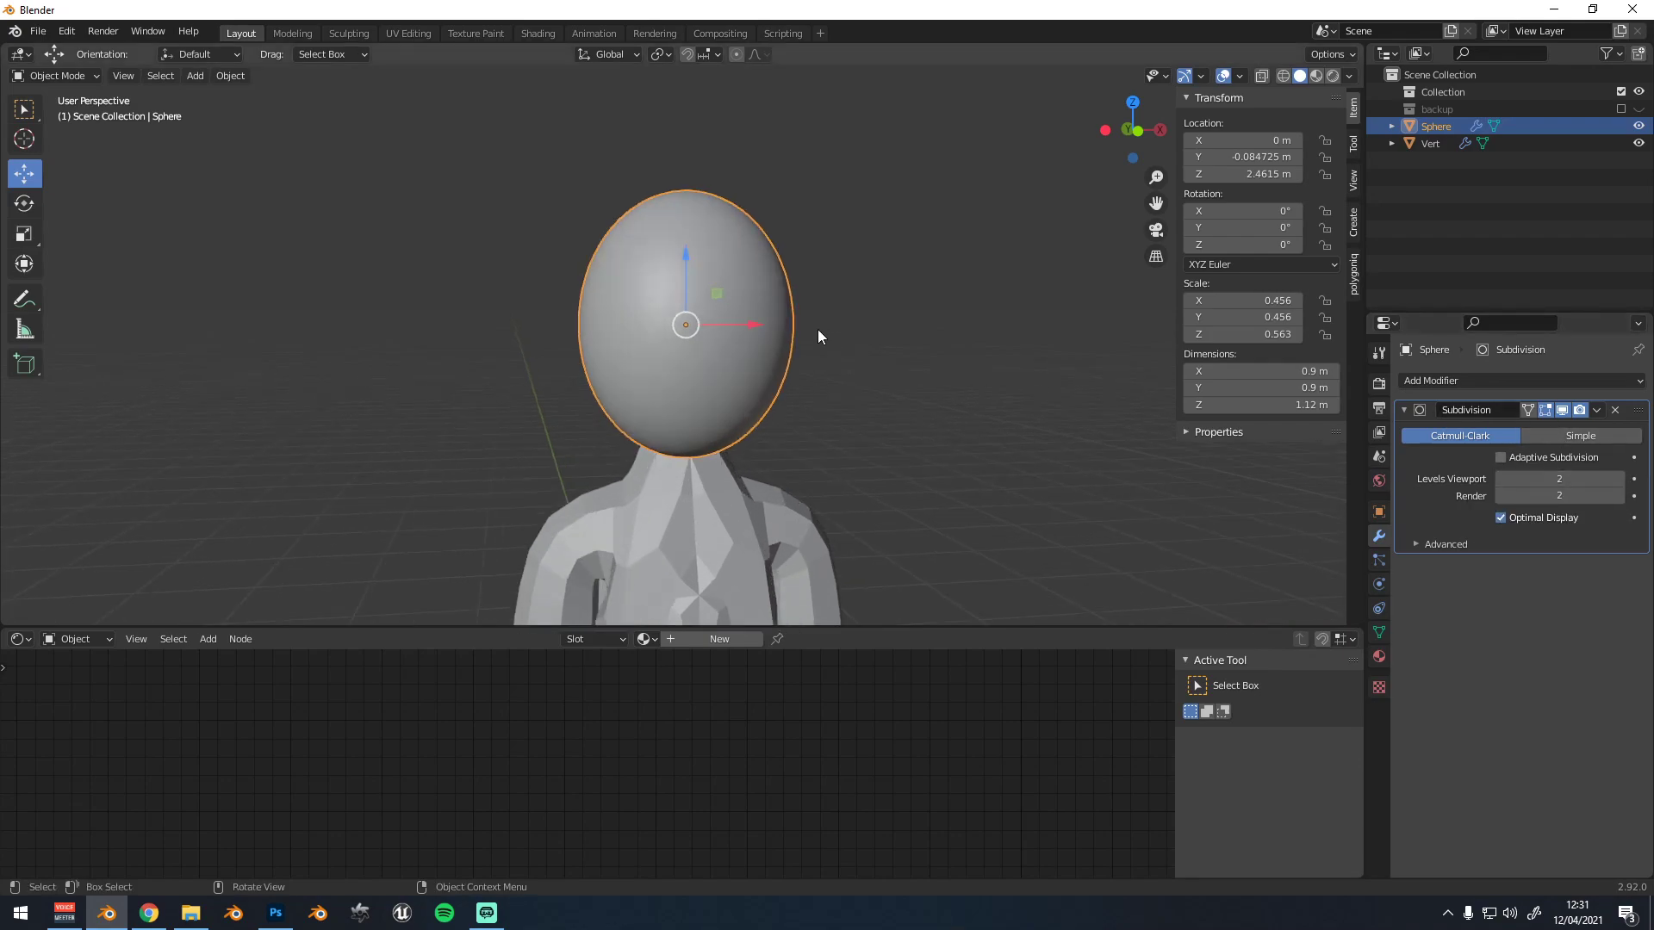
pyautogui.scroll(1, 727, 511)
pyautogui.click(731, 519)
pyautogui.scroll(-2, 775, 510)
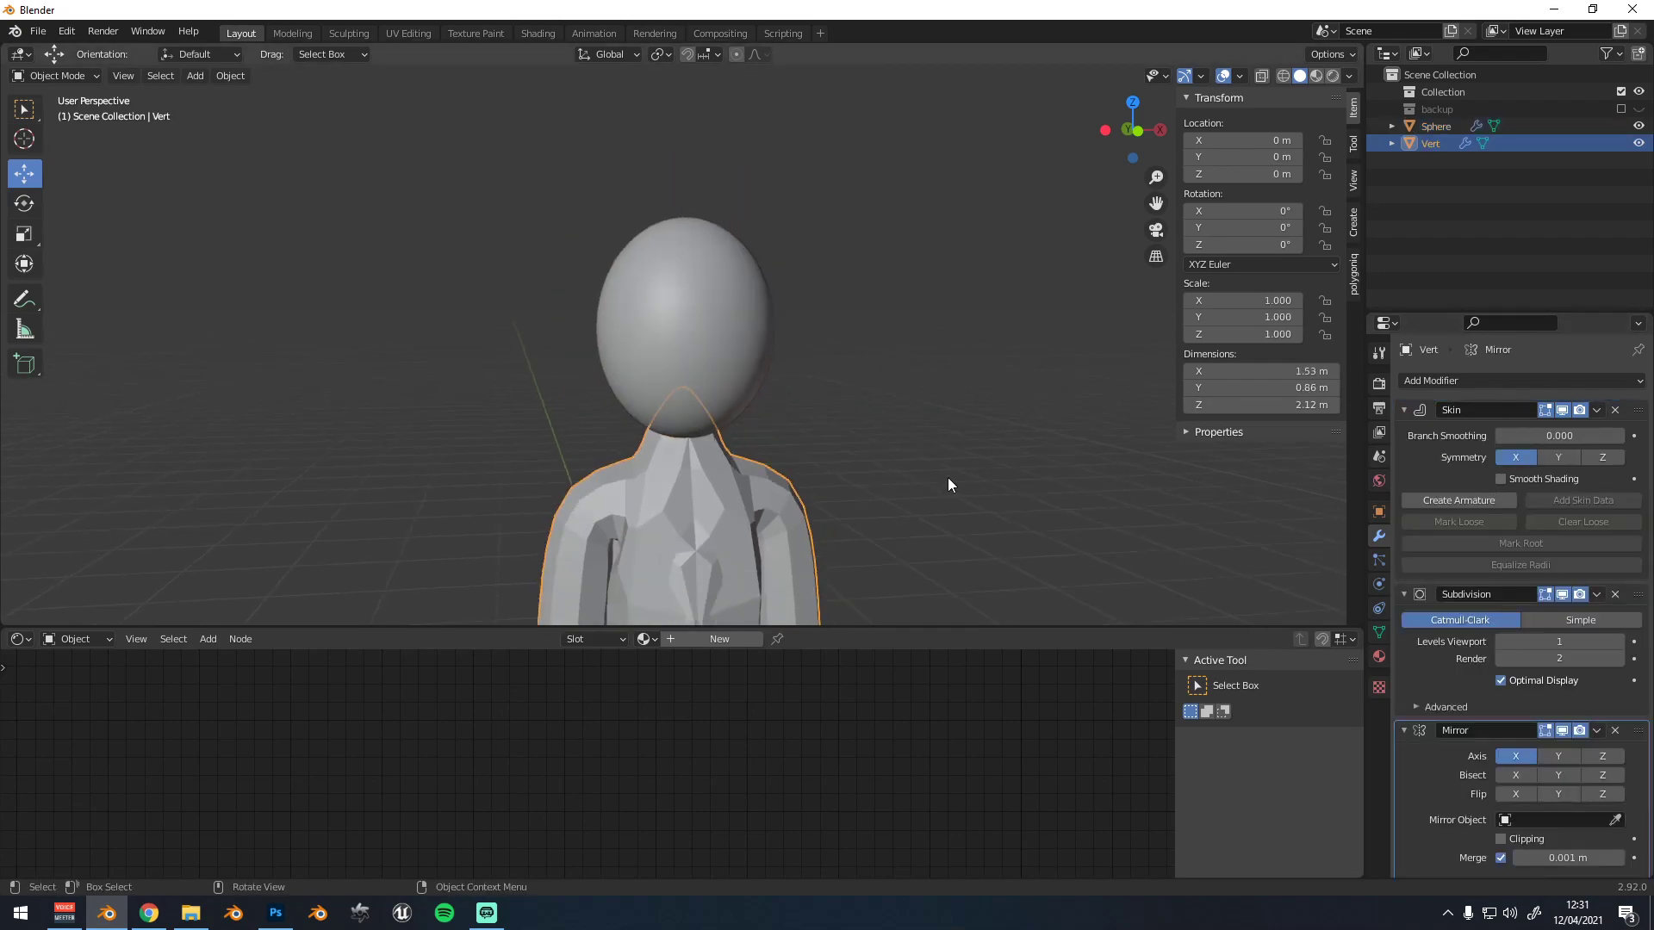
pyautogui.scroll(-2, 1035, 326)
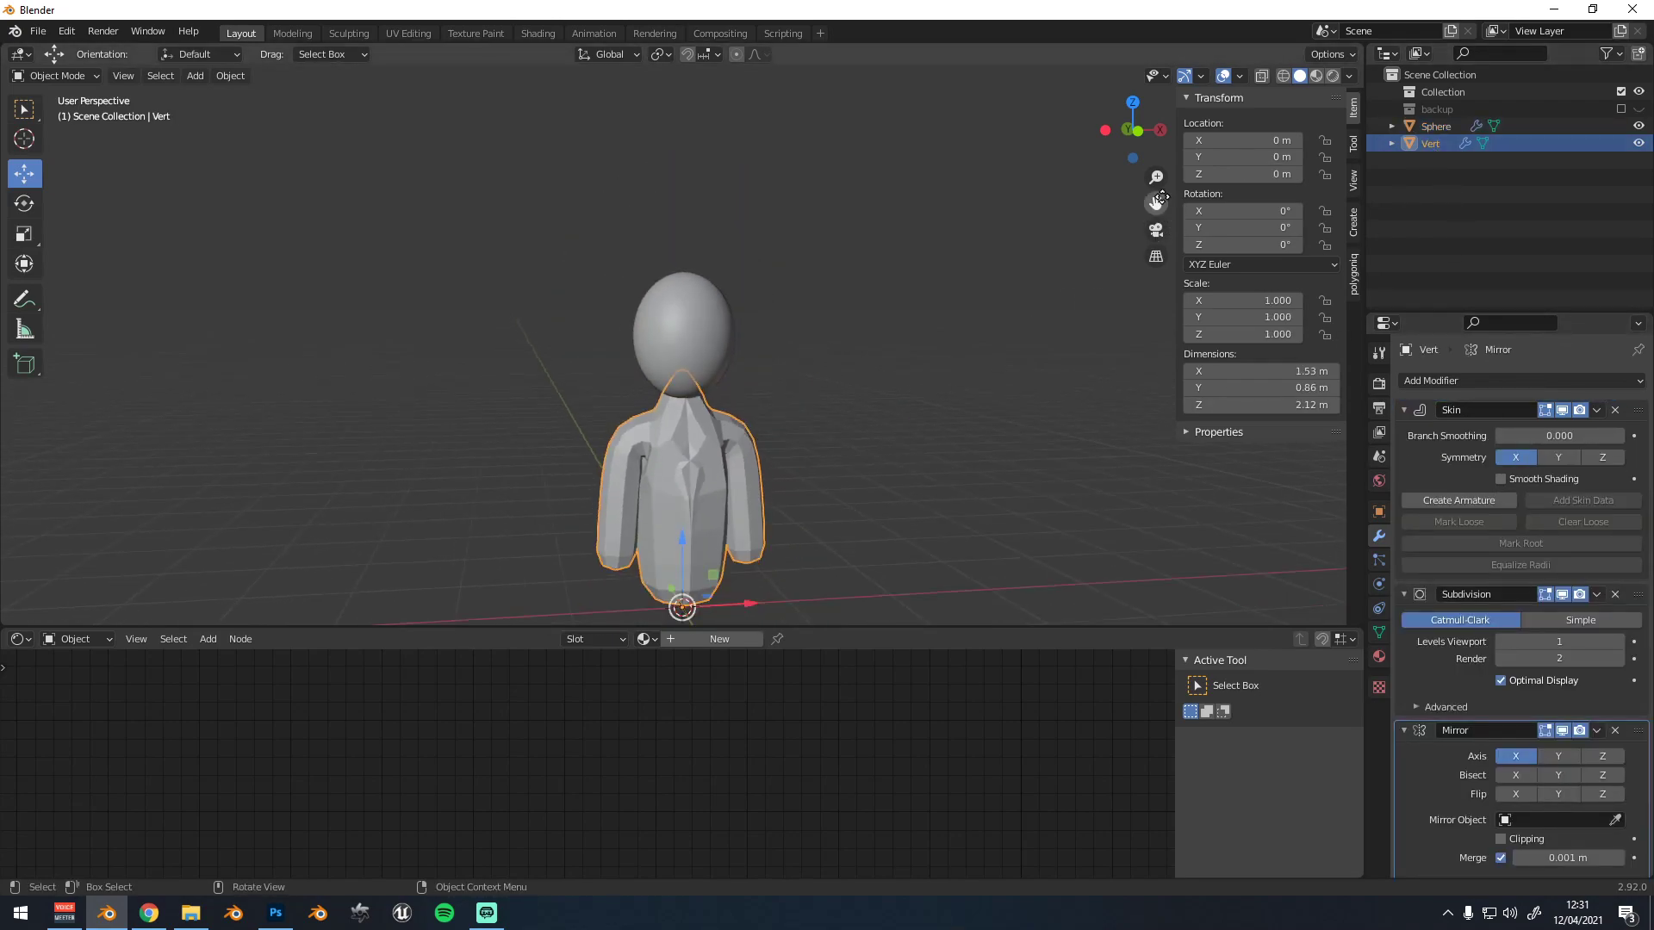
pyautogui.moveTo(1162, 197); pyautogui.dragTo(1171, 150)
pyautogui.click(1599, 410)
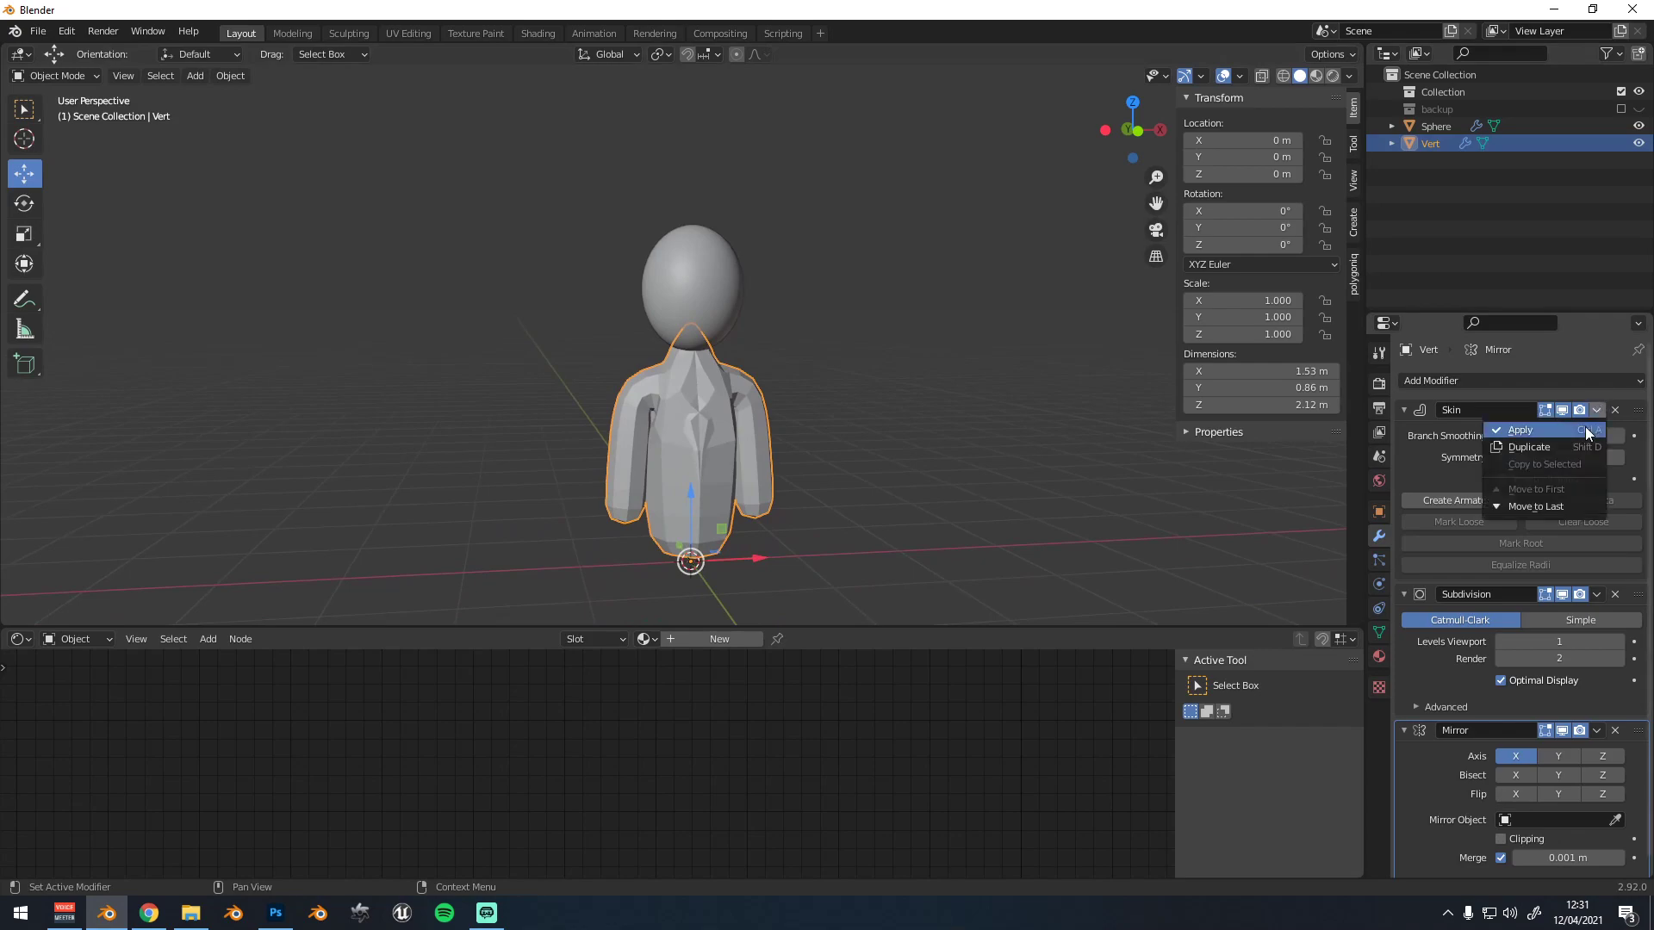
pyautogui.scroll(2, 850, 391)
pyautogui.scroll(-1, 1578, 397)
pyautogui.click(1595, 396)
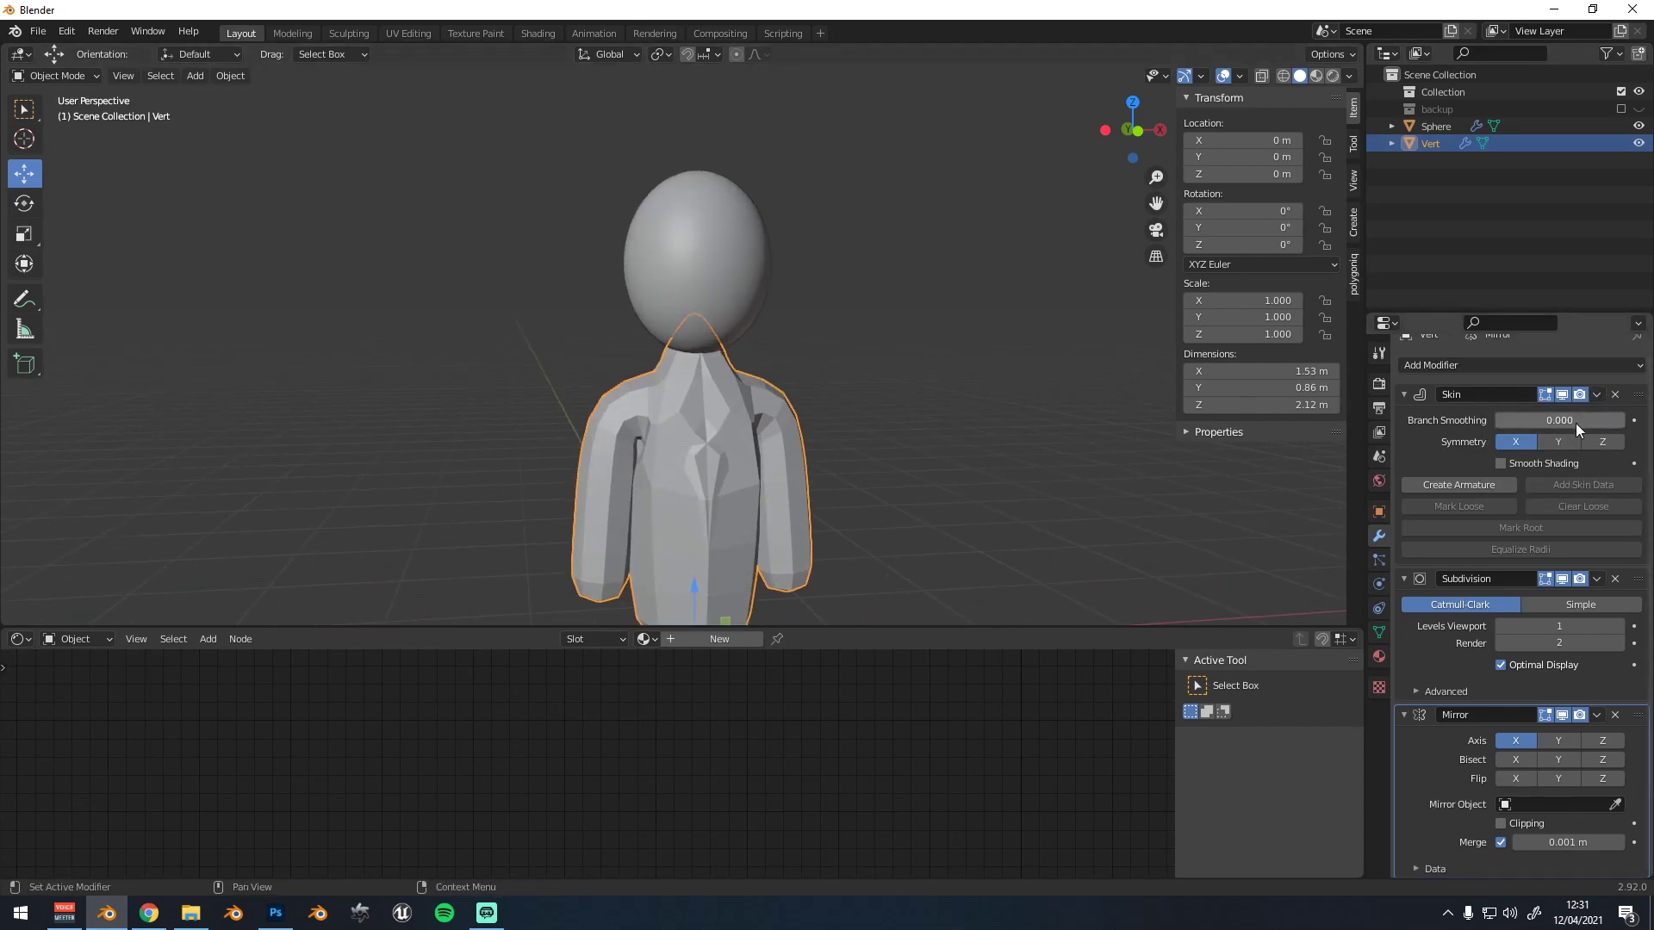
pyautogui.click(449, 215)
pyautogui.click(658, 278)
# Select the torso and arms object and convert it to a mesh
pyautogui.click(617, 401)
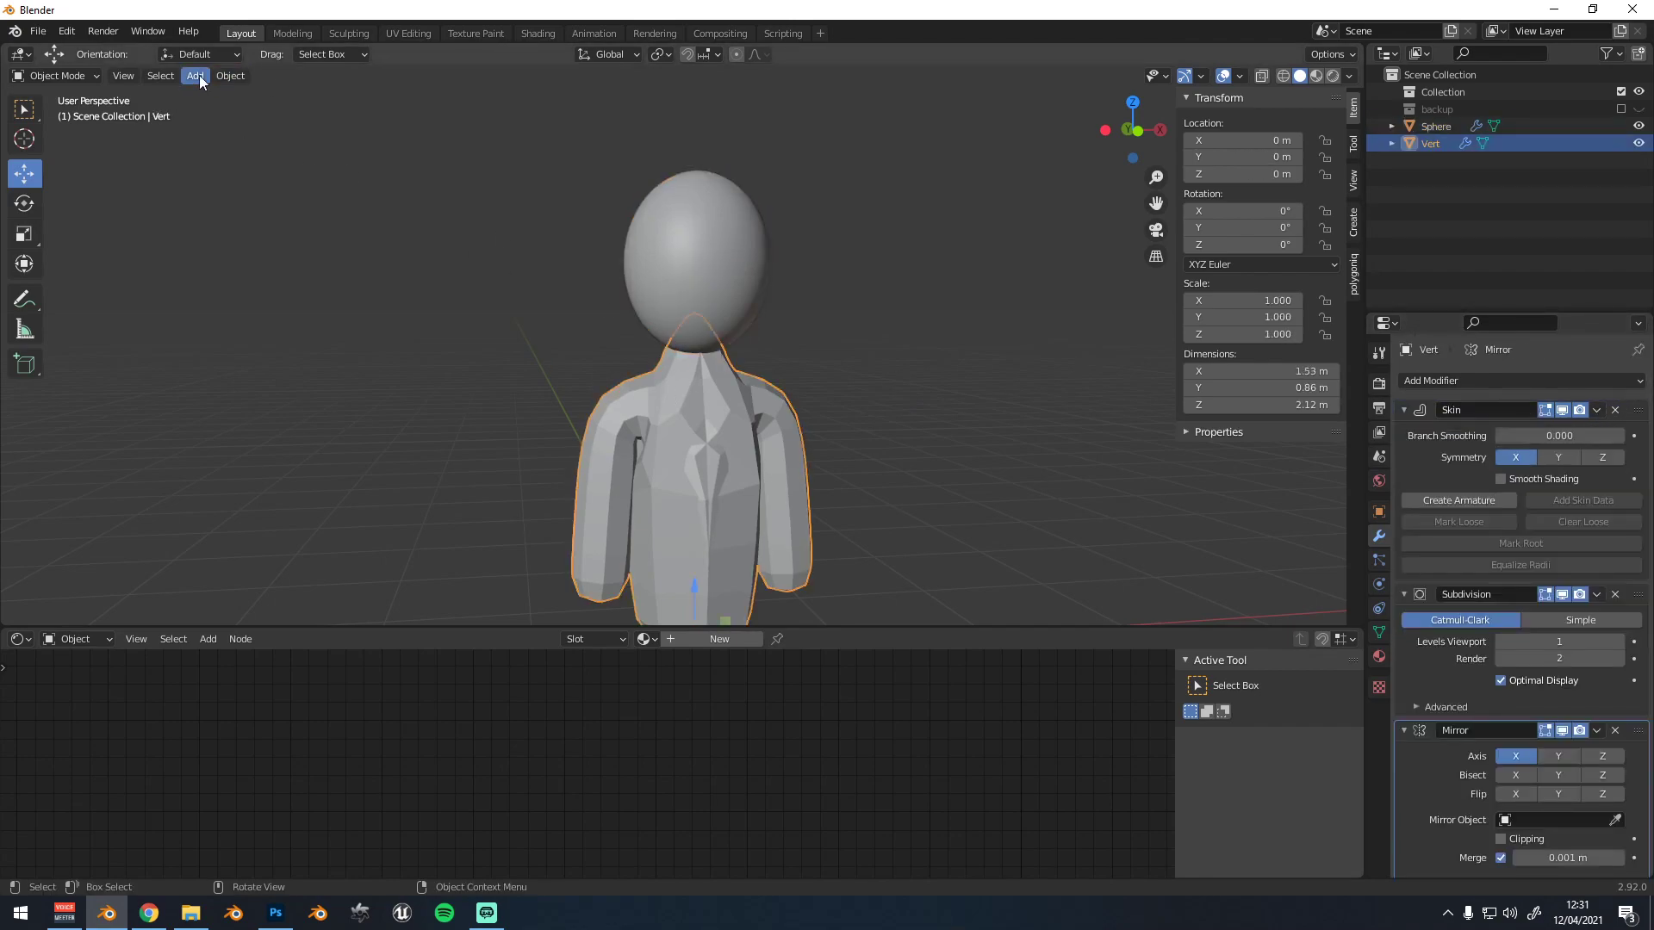
pyautogui.click(232, 76)
pyautogui.moveTo(267, 529)
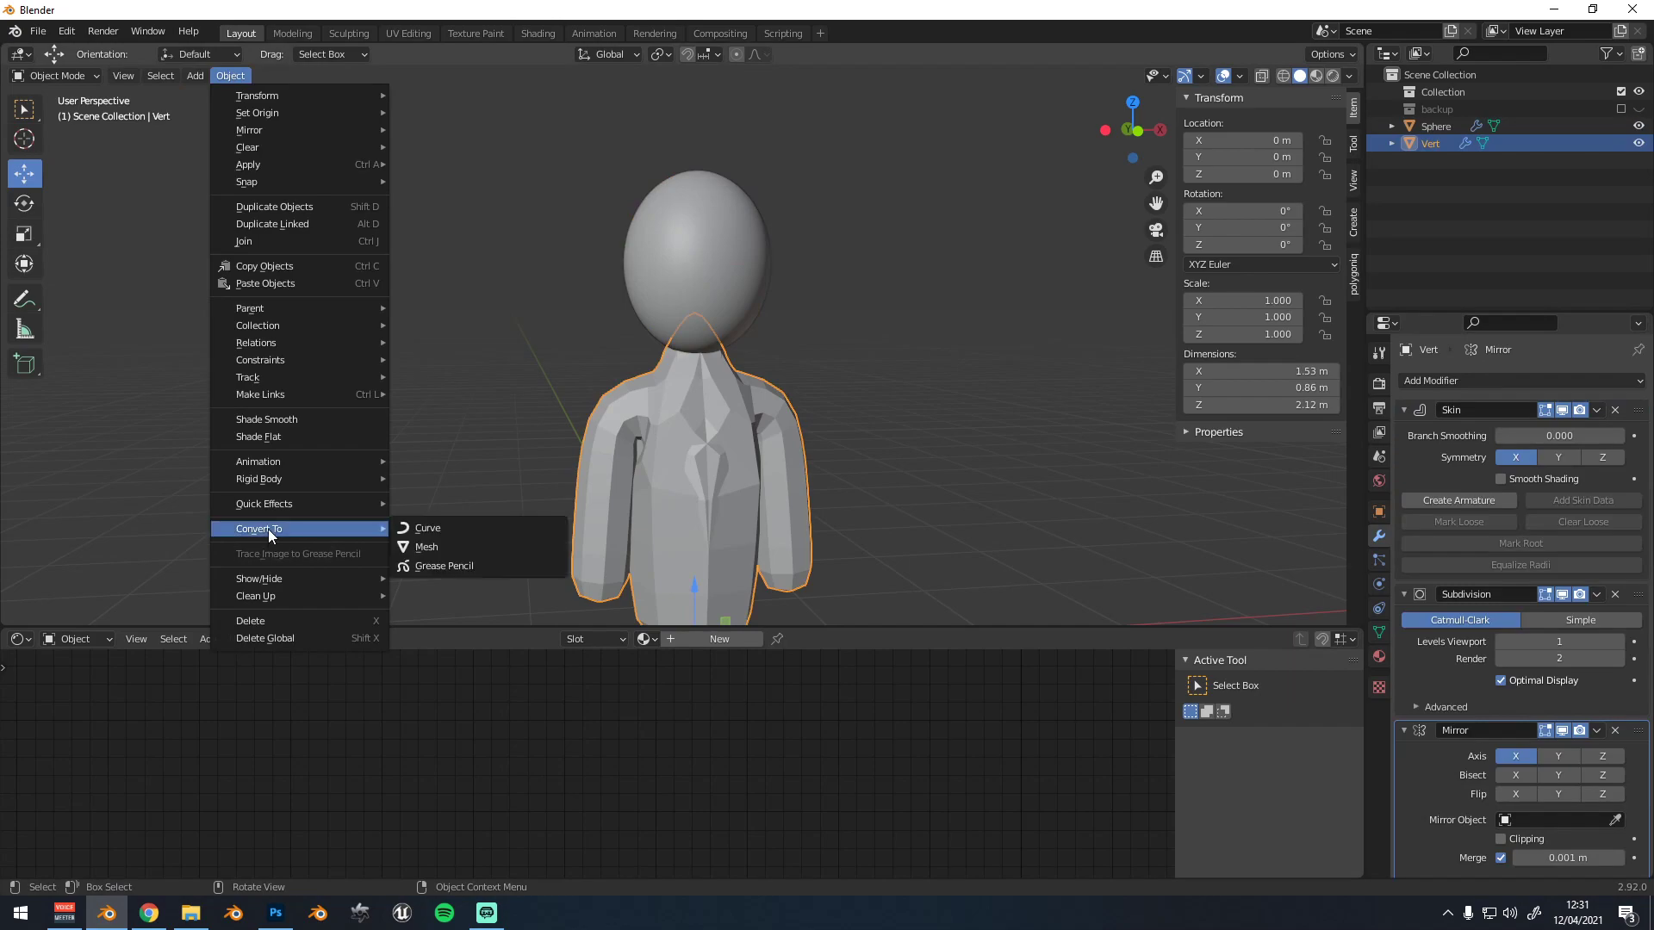
pyautogui.click(428, 547)
pyautogui.scroll(-2, 711, 477)
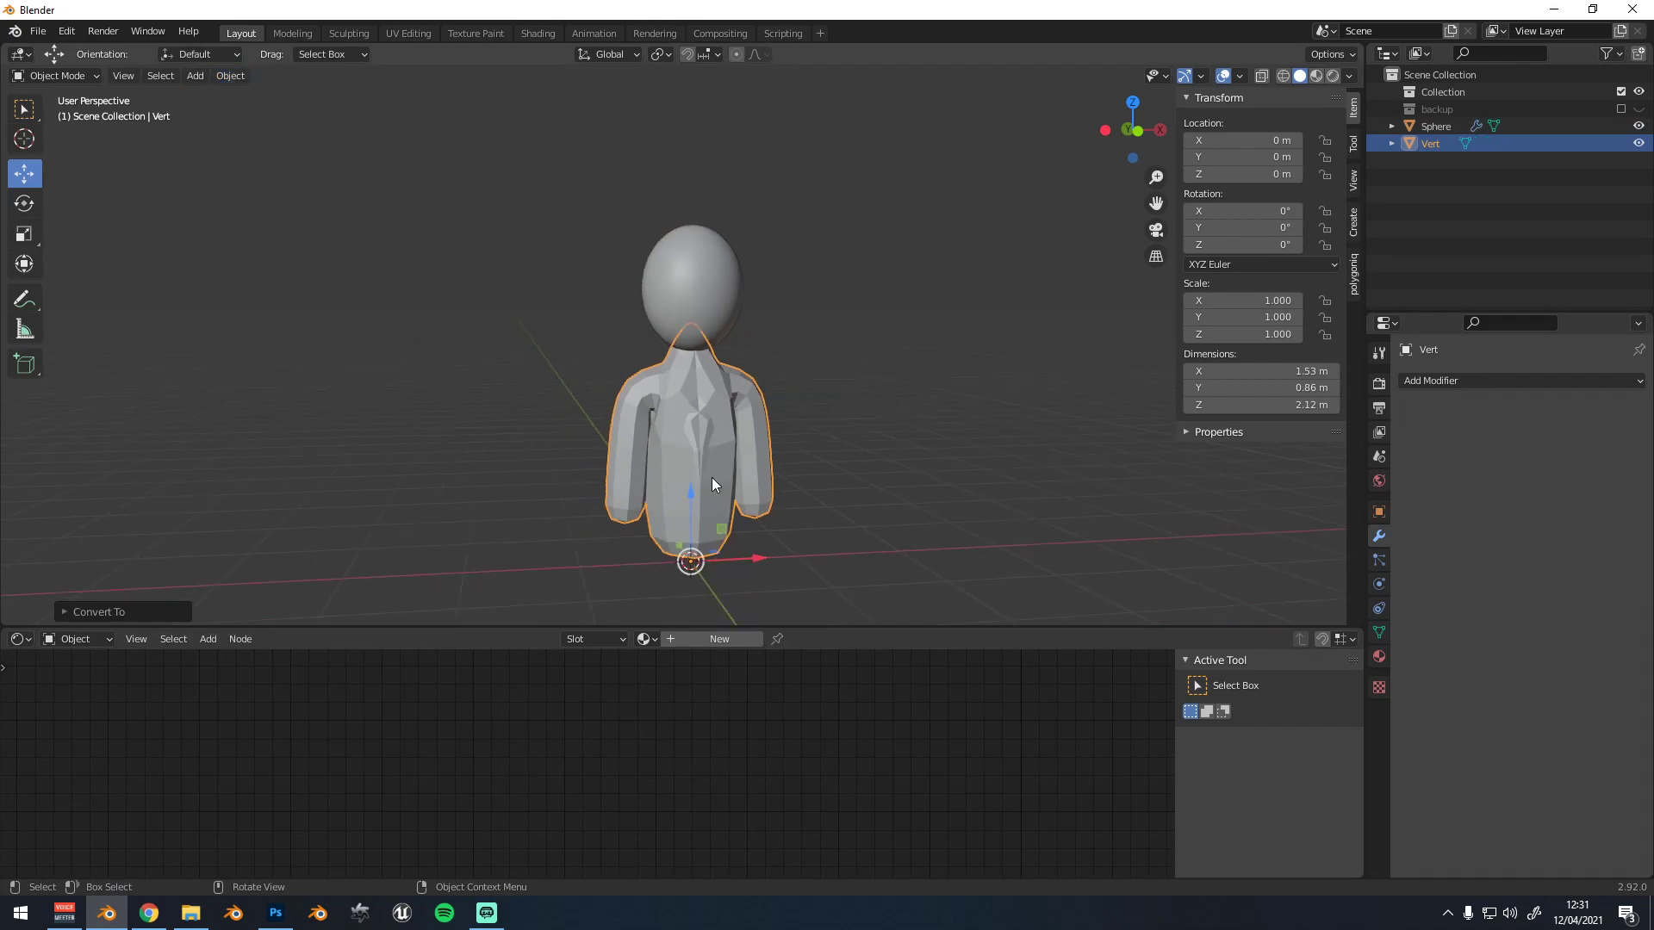
# Add a Subdivision Surface modifier with viewport level 2 to the converted body and shade it smooth
pyautogui.click(1443, 383)
pyautogui.scroll(3, 794, 422)
pyautogui.click(1481, 383)
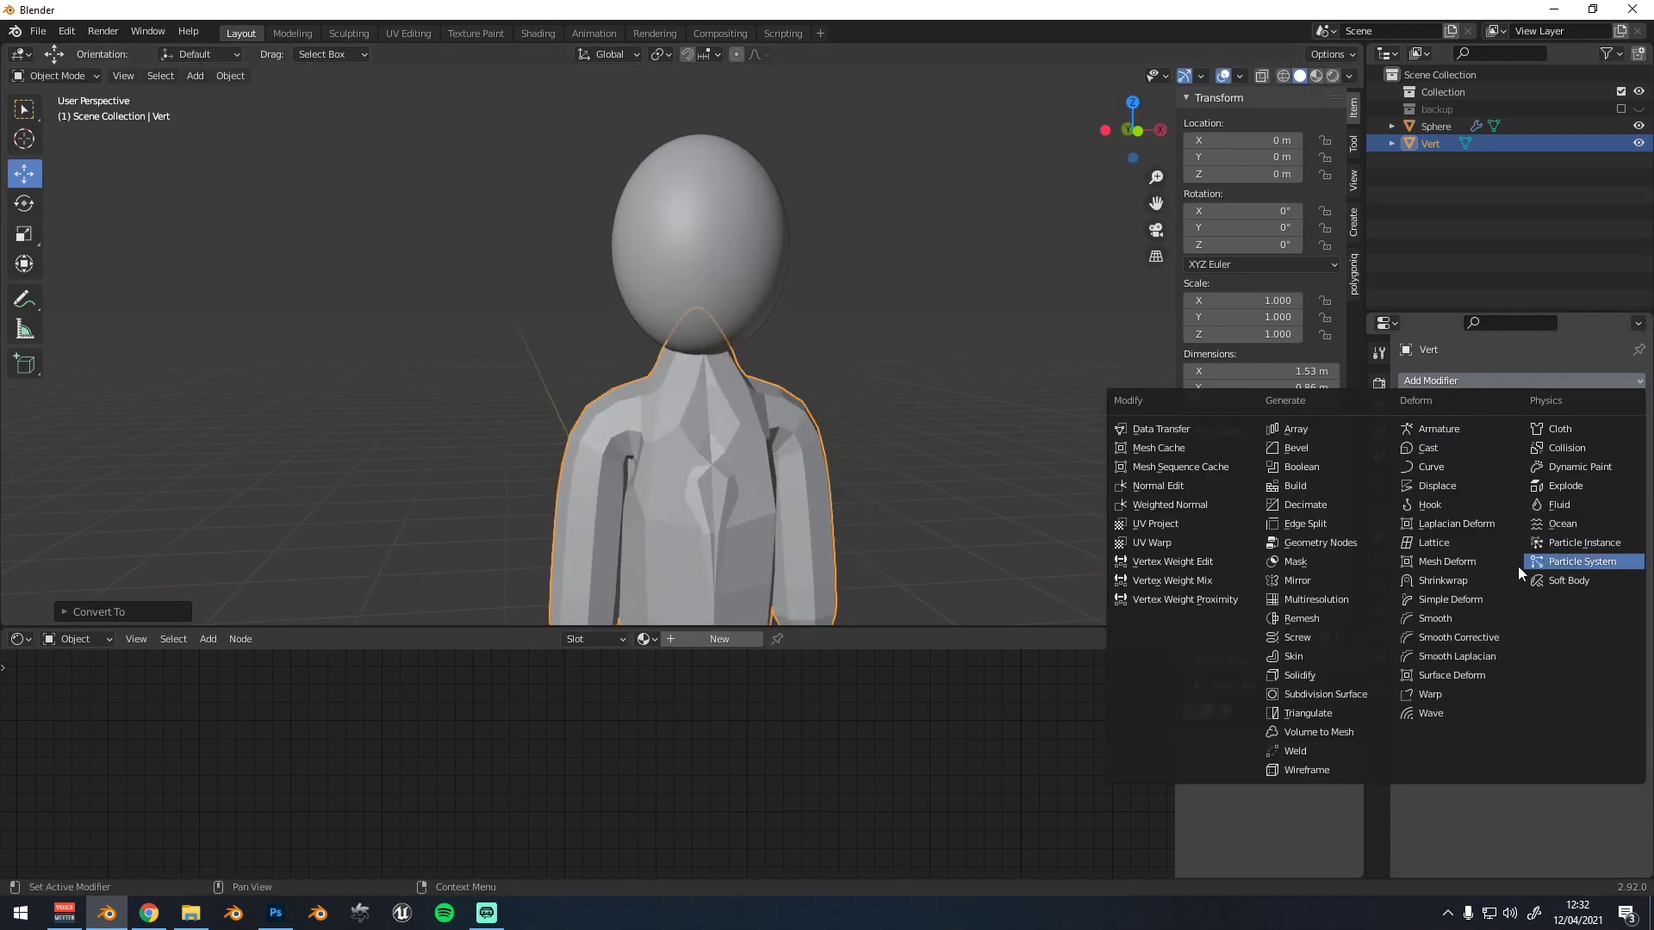
pyautogui.click(1324, 695)
pyautogui.rightClick(809, 418)
pyautogui.click(751, 422)
pyautogui.moveTo(730, 429); pyautogui.dragTo(682, 426, button='middle')
pyautogui.click(1620, 479)
pyautogui.scroll(3, 788, 477)
pyautogui.scroll(-3, 757, 444)
pyautogui.scroll(-2, 724, 417)
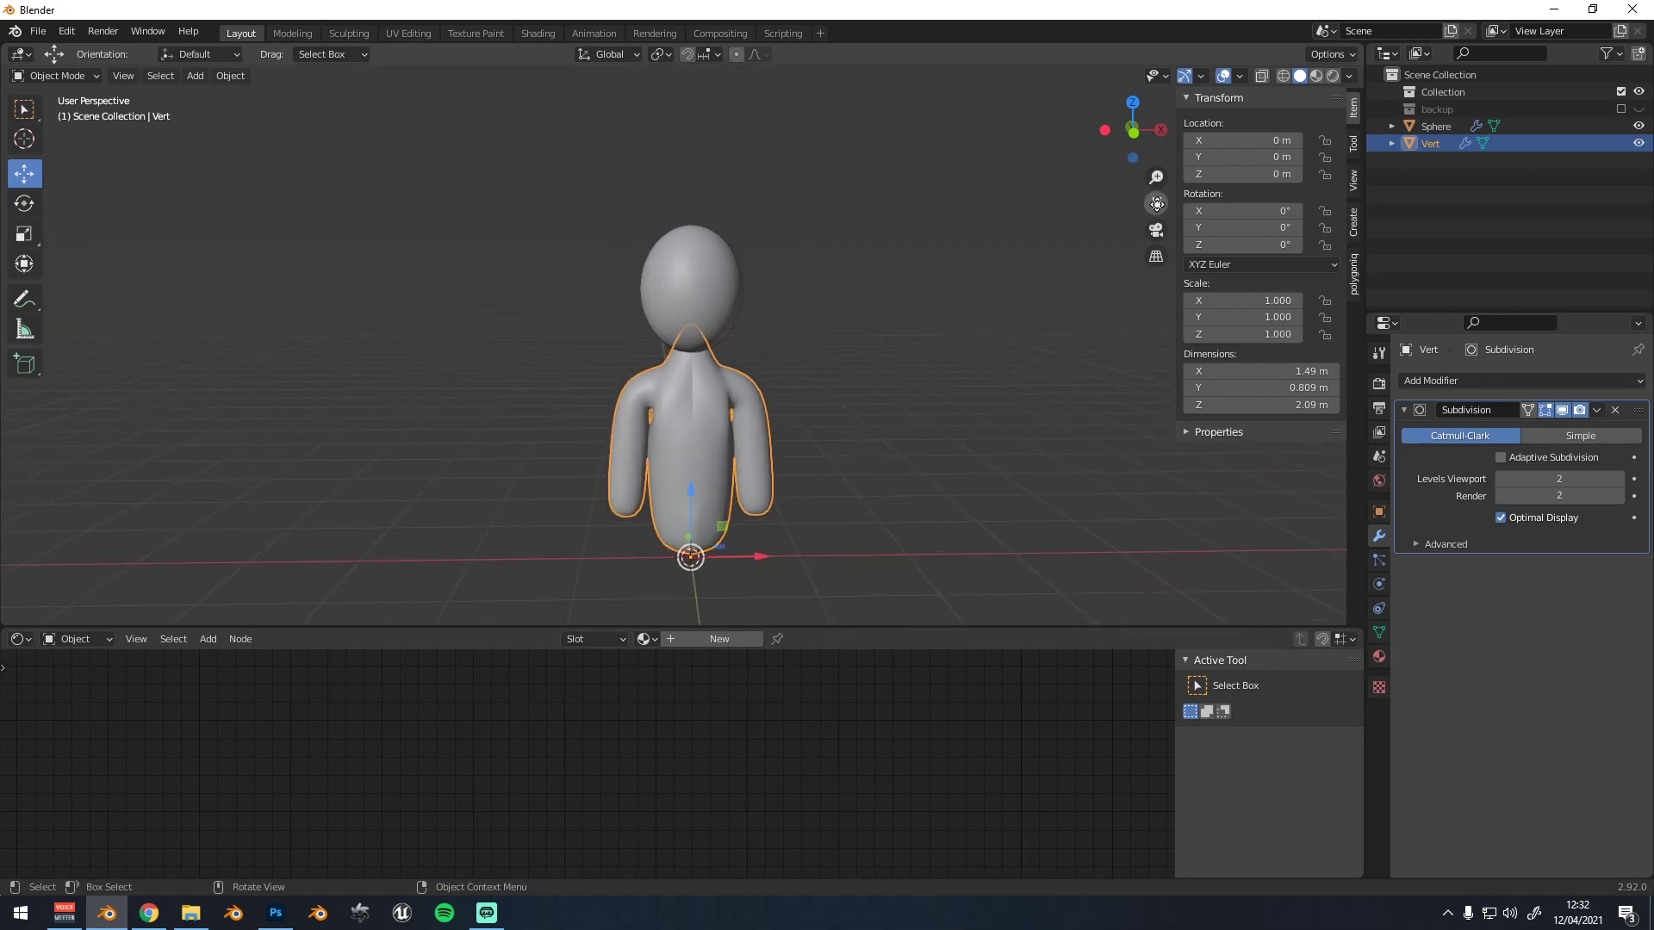
# Scale the head down slightly and lower it a little along Z onto the neck
pyautogui.scroll(1, 774, 312)
pyautogui.click(728, 302)
pyautogui.press('s')
pyautogui.click(784, 303)
pyautogui.moveTo(699, 231); pyautogui.dragTo(700, 234)
pyautogui.click(784, 309)
pyautogui.click(706, 412)
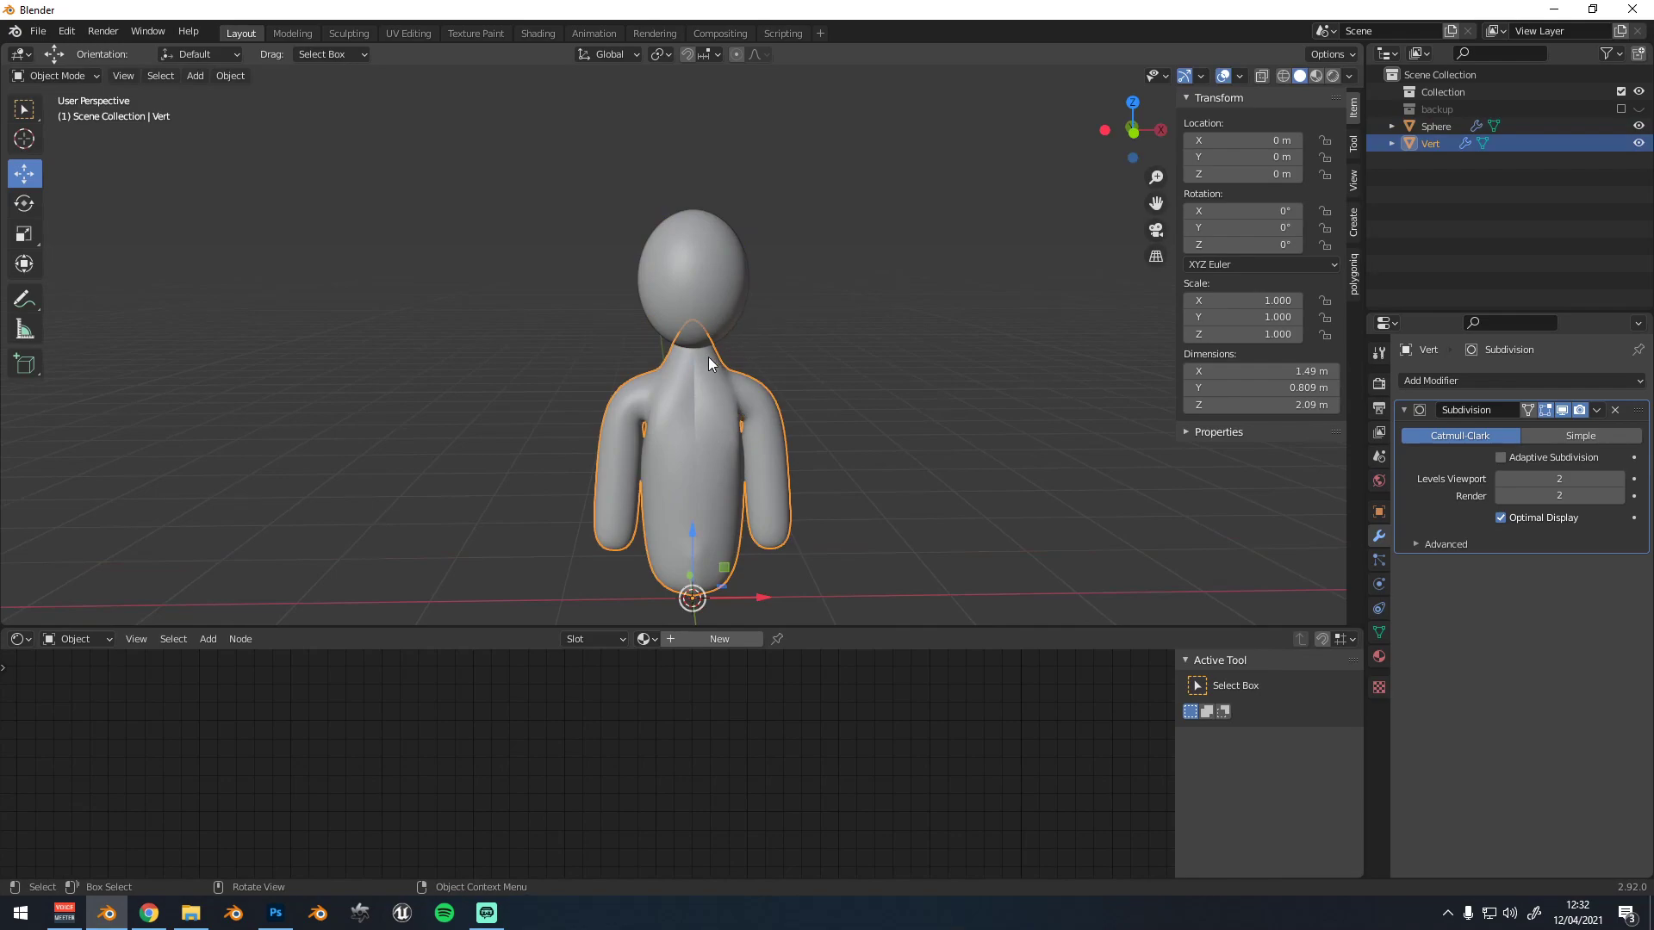
pyautogui.scroll(1, 715, 346)
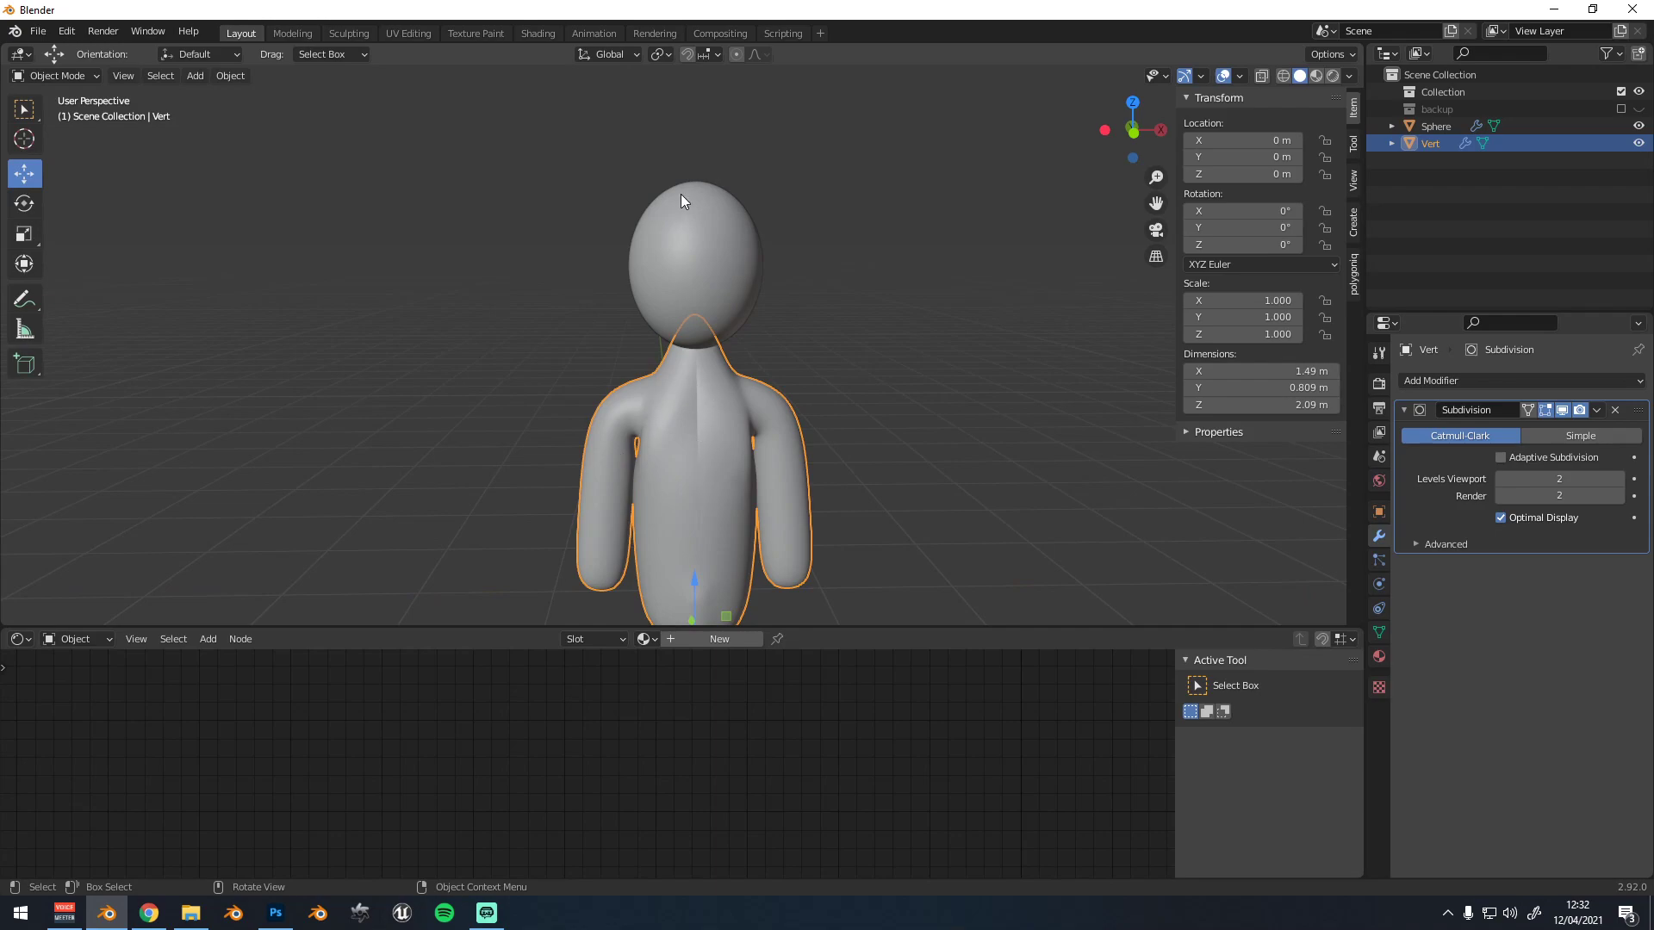
pyautogui.click(820, 302)
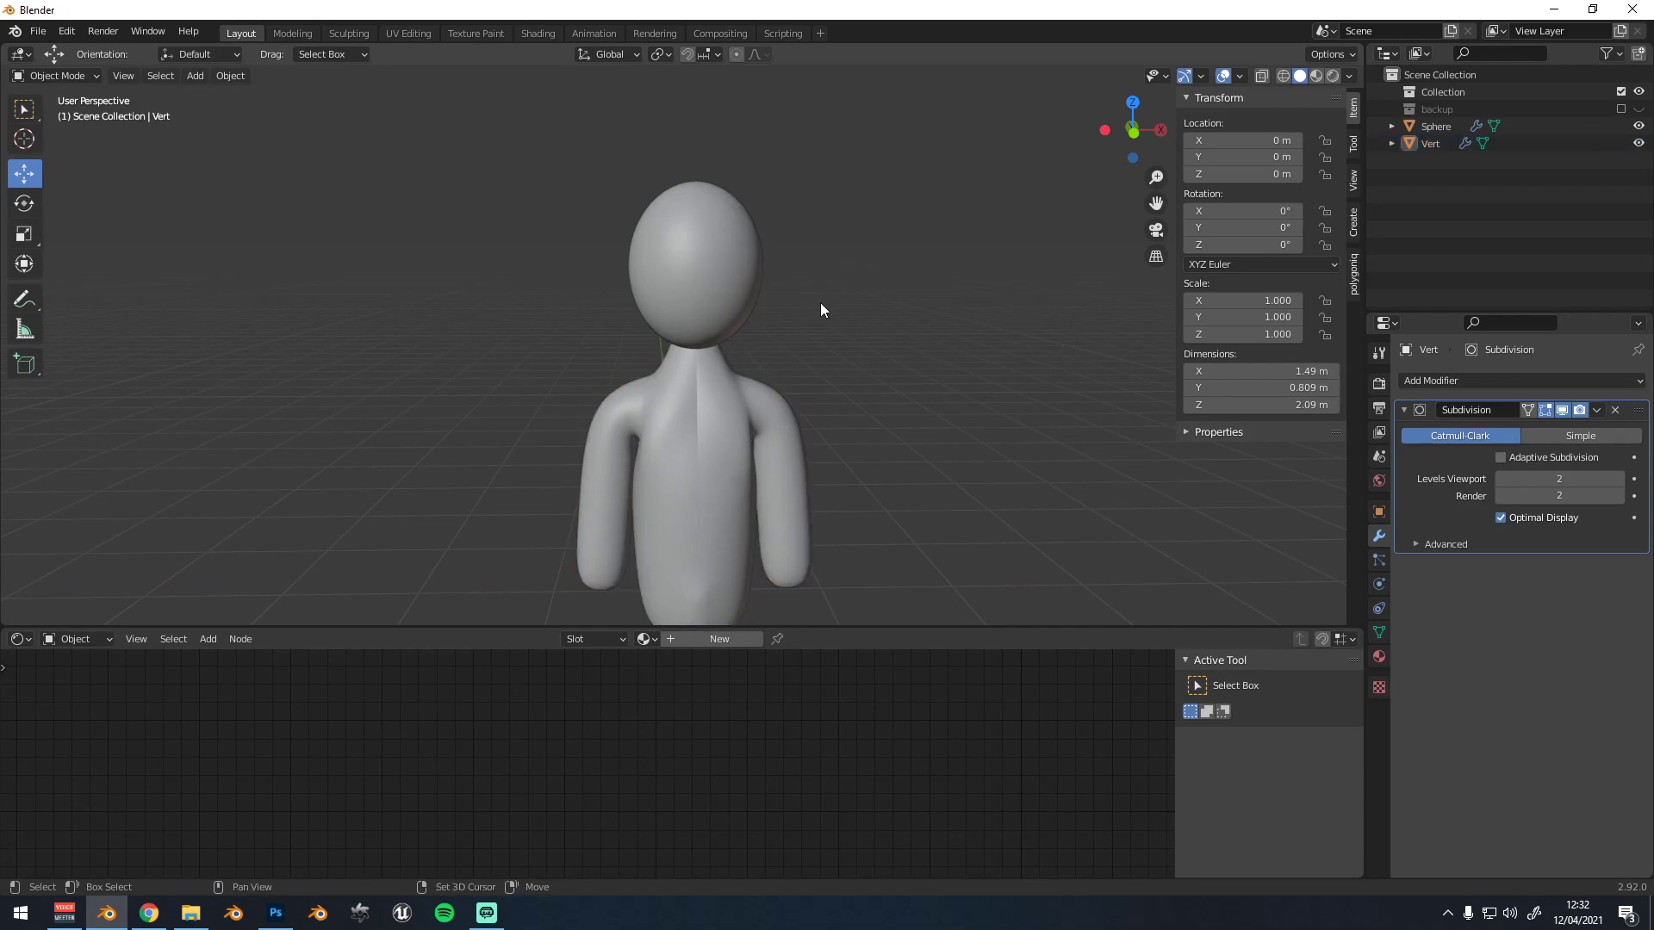
# Add a single-vertex mesh object to the scene as the start of the hair
pyautogui.hotkey('shift', 'a')
pyautogui.moveTo(778, 302)
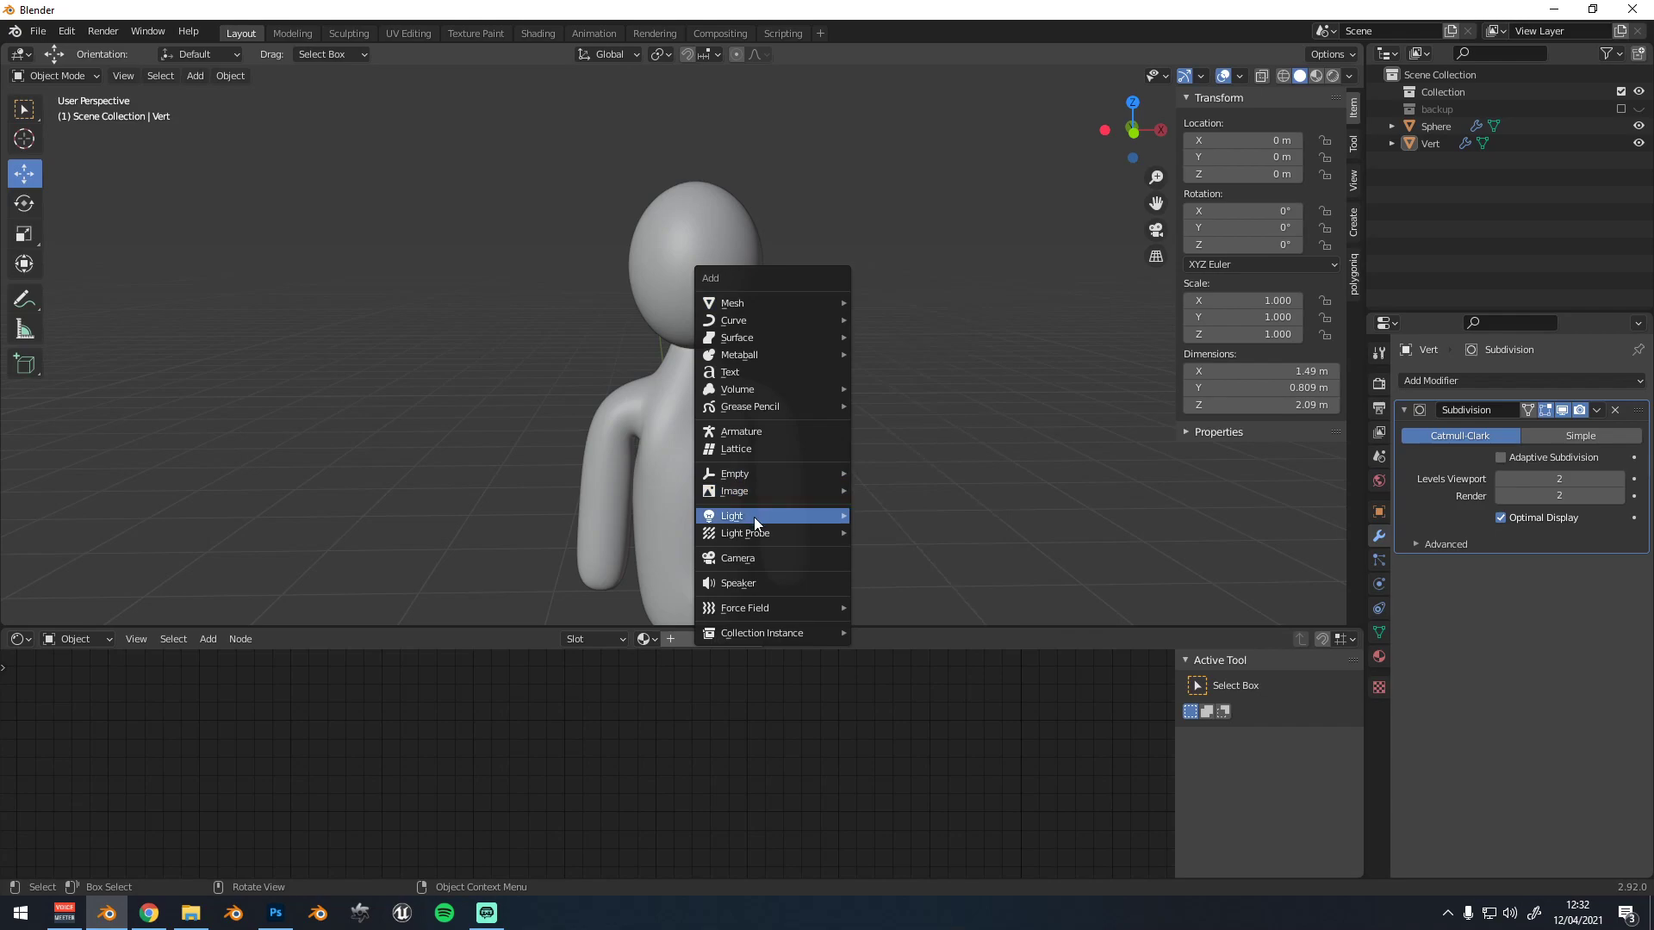
pyautogui.click(696, 442)
pyautogui.click(773, 302)
pyautogui.hotkey('shift', 'a')
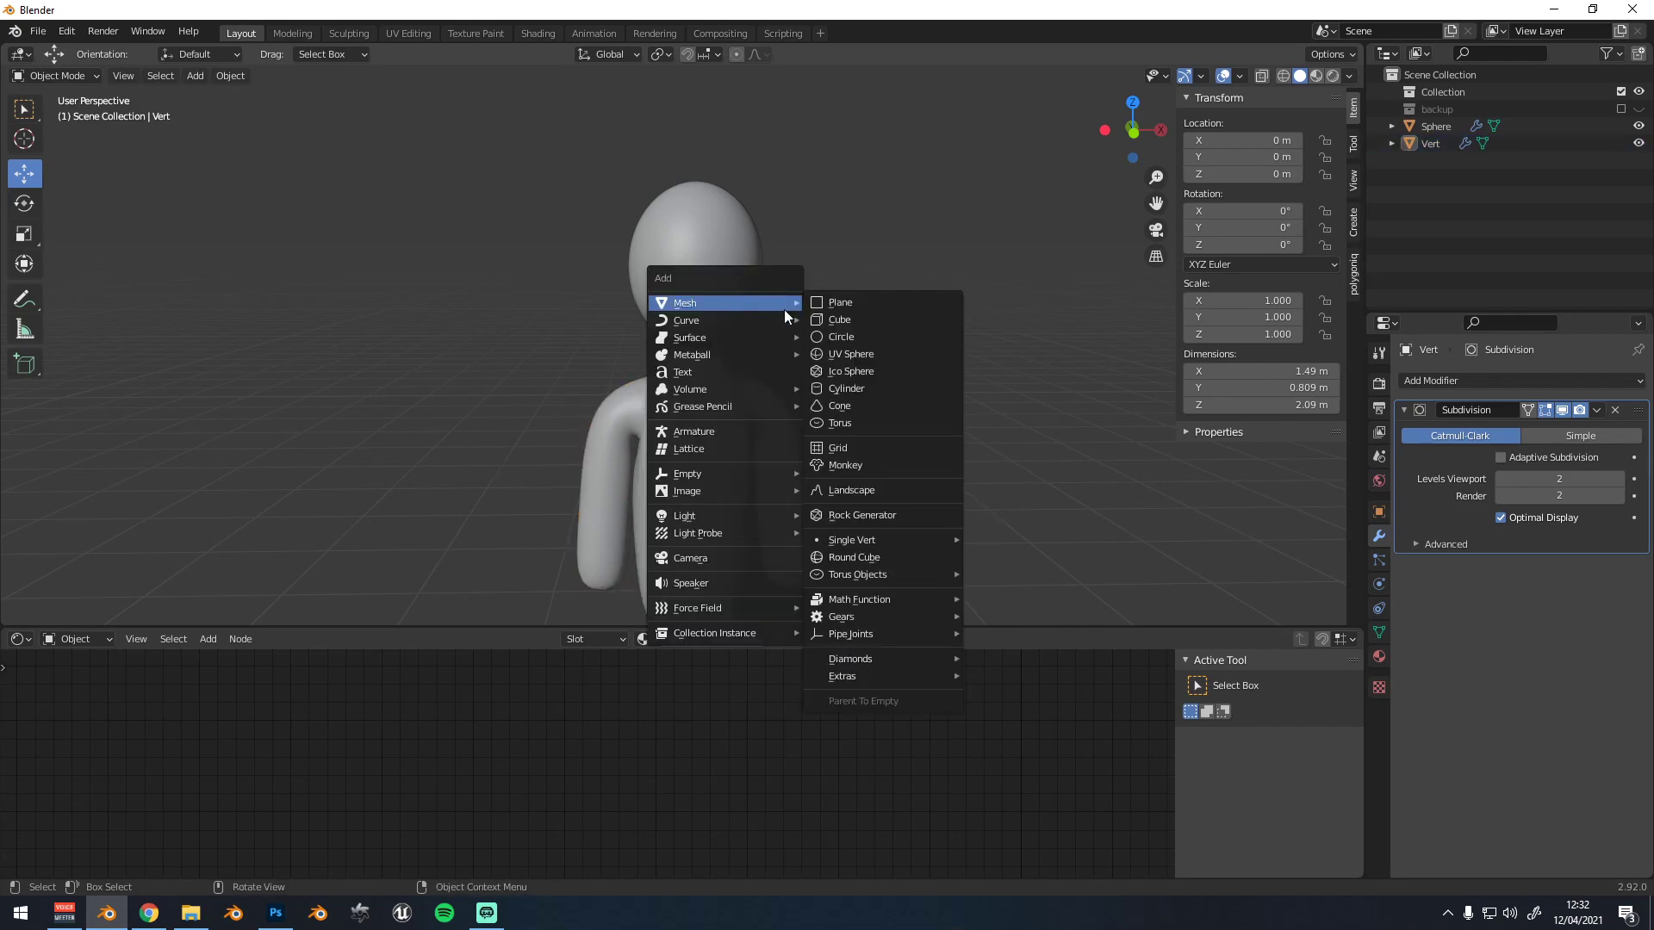
pyautogui.moveTo(735, 310)
pyautogui.press('Escape')
pyautogui.hotkey('shift', 'a')
pyautogui.moveTo(726, 436)
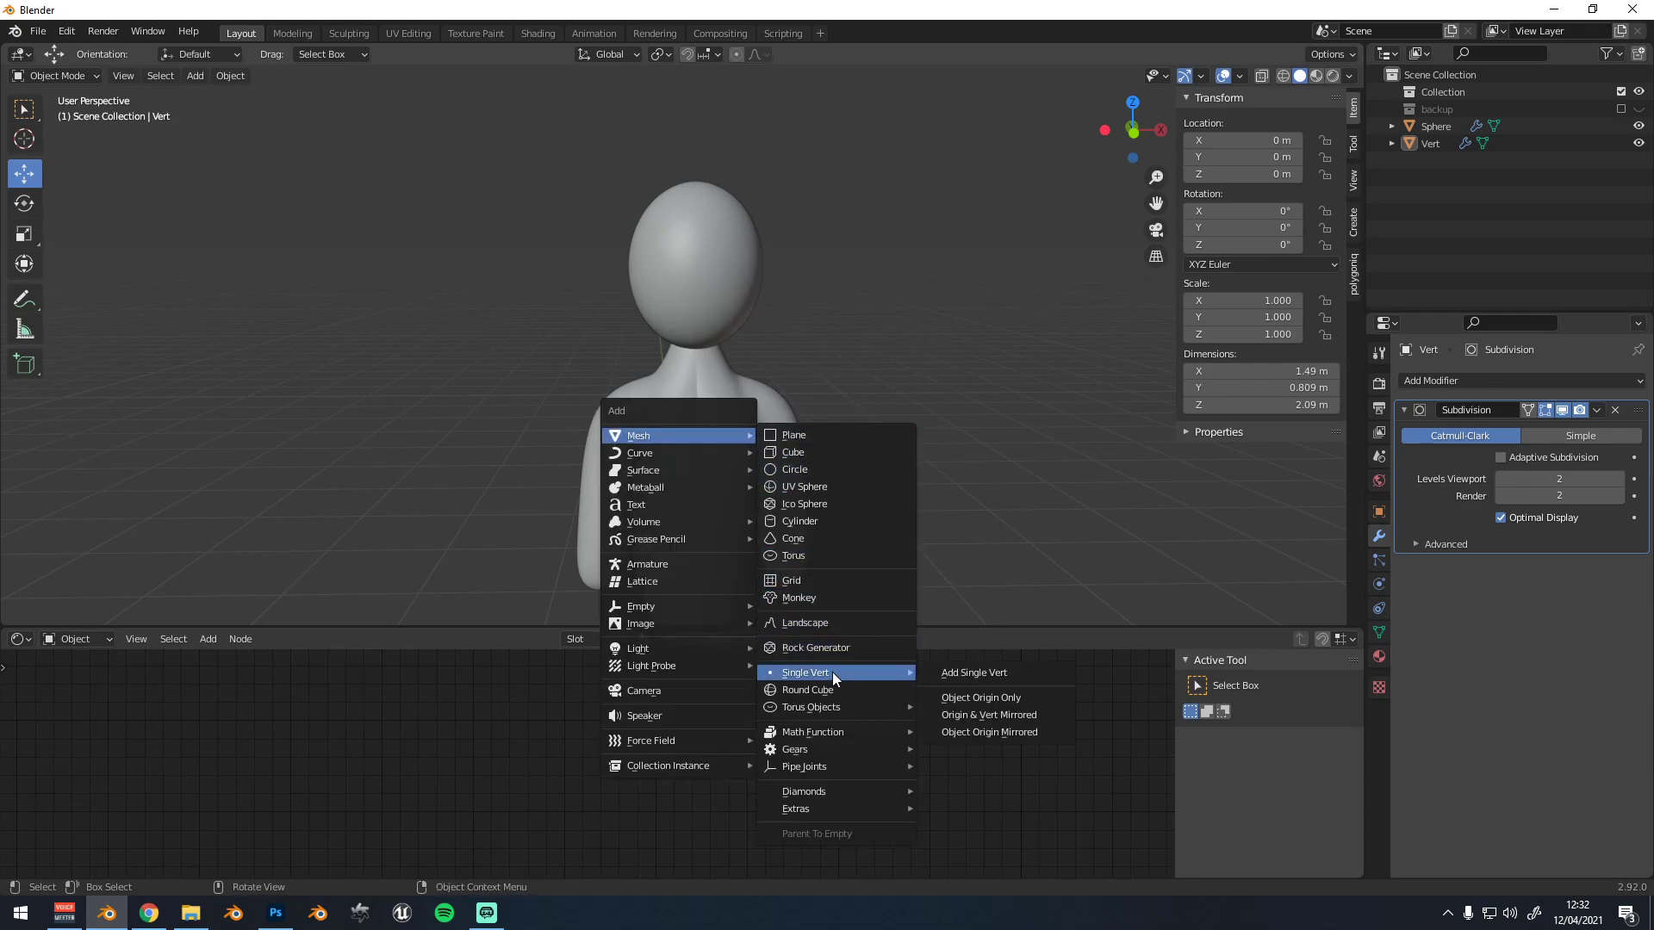
pyautogui.moveTo(844, 674)
pyautogui.click(961, 675)
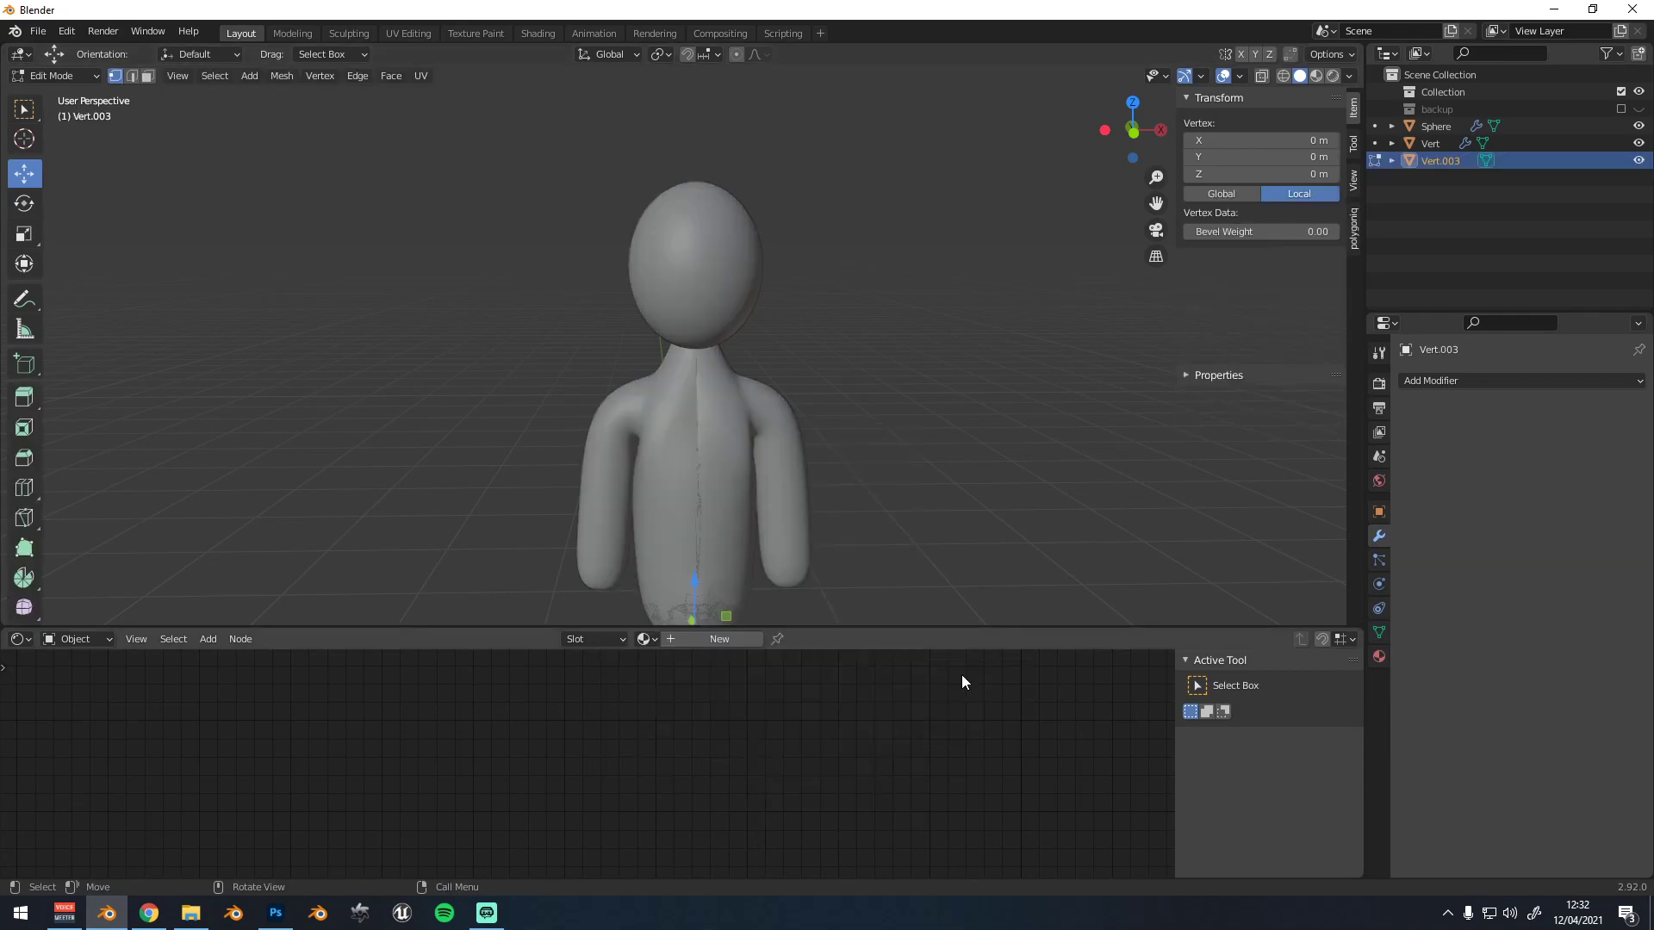
# Add a Skin modifier and a Subdivision Surface modifier to the single-vertex object
pyautogui.click(1438, 384)
pyautogui.click(1304, 657)
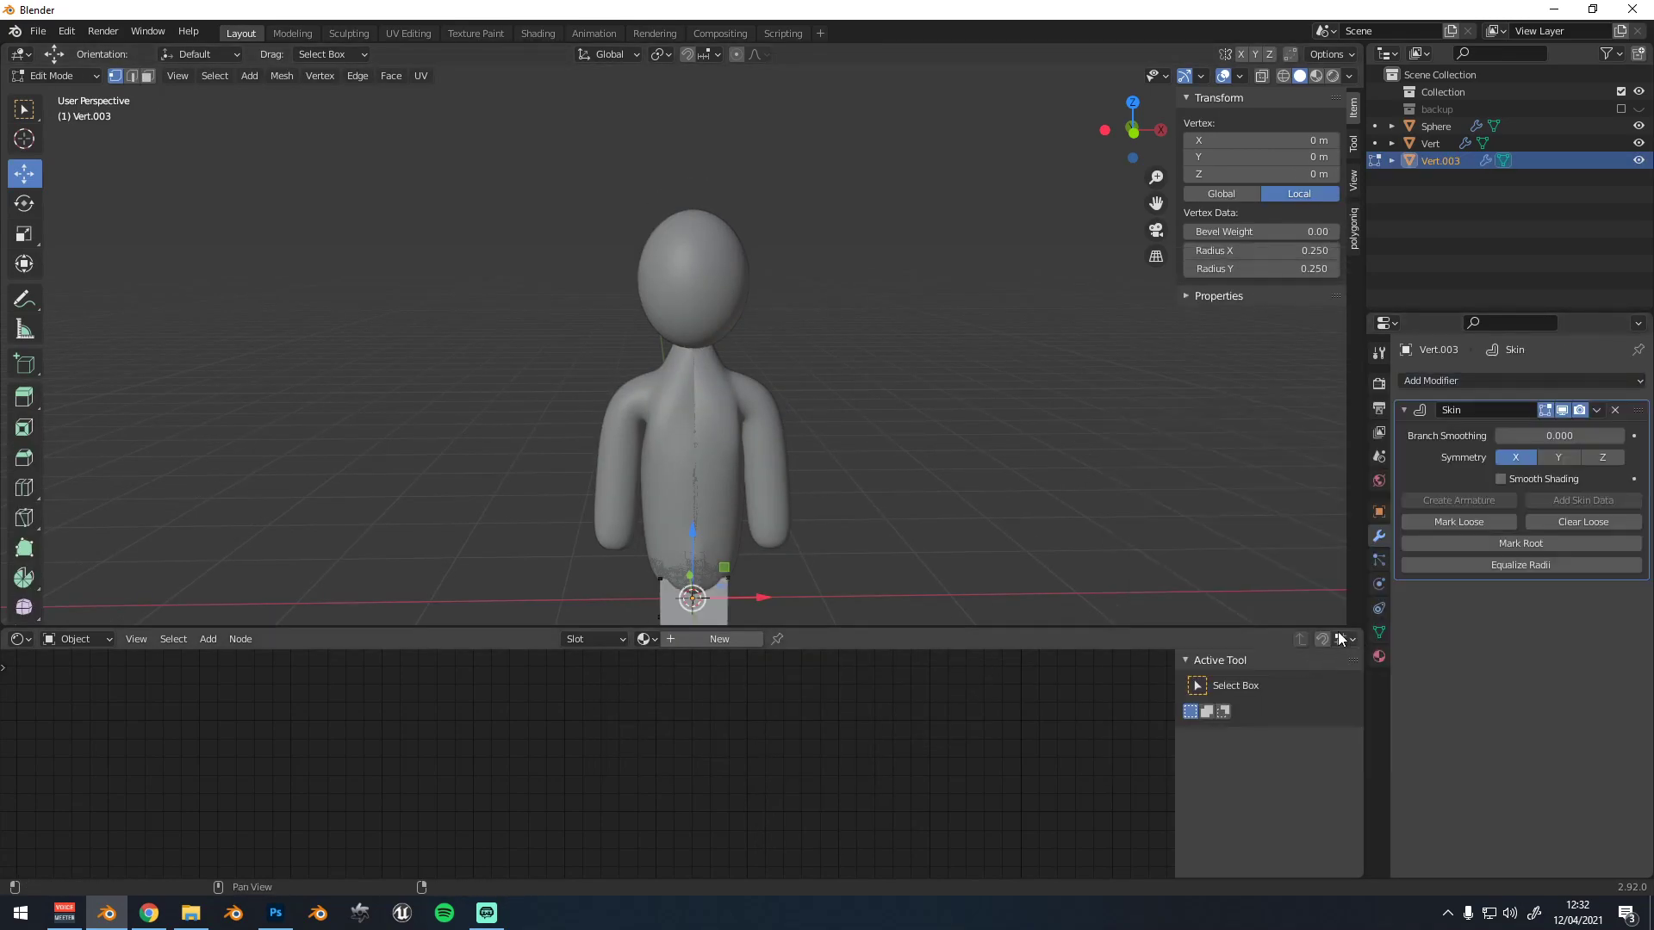
pyautogui.click(1542, 383)
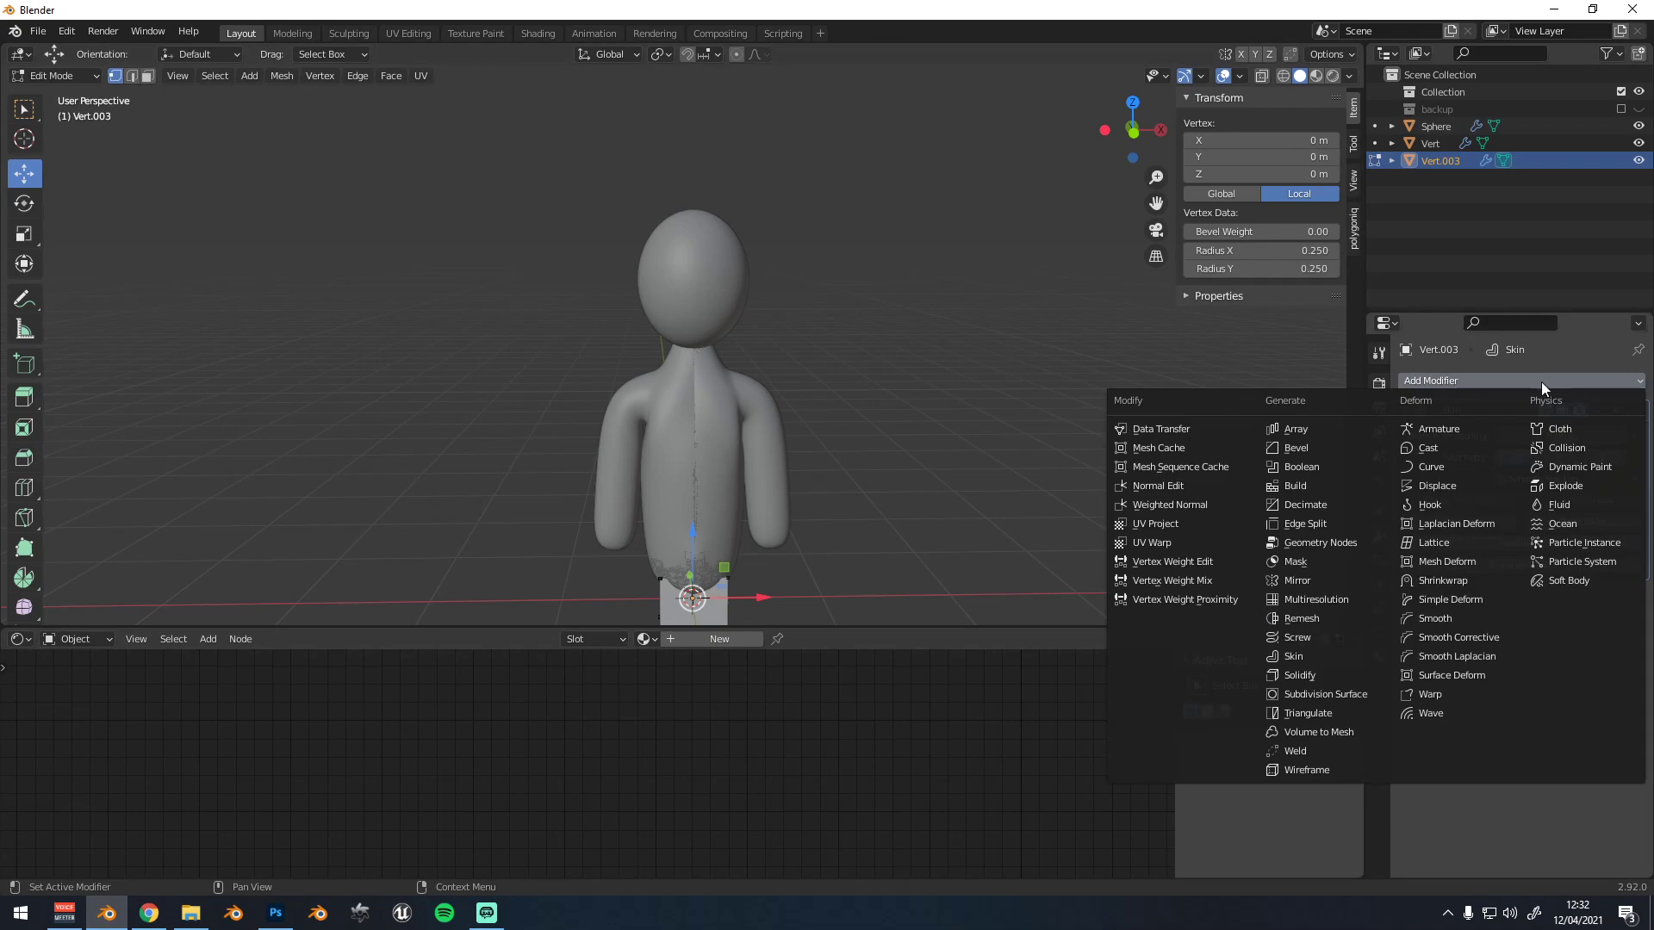
pyautogui.click(1325, 696)
# Raise the single-vertex object along Z to about 3.02 m, at the top of the head
pyautogui.scroll(-2, 902, 543)
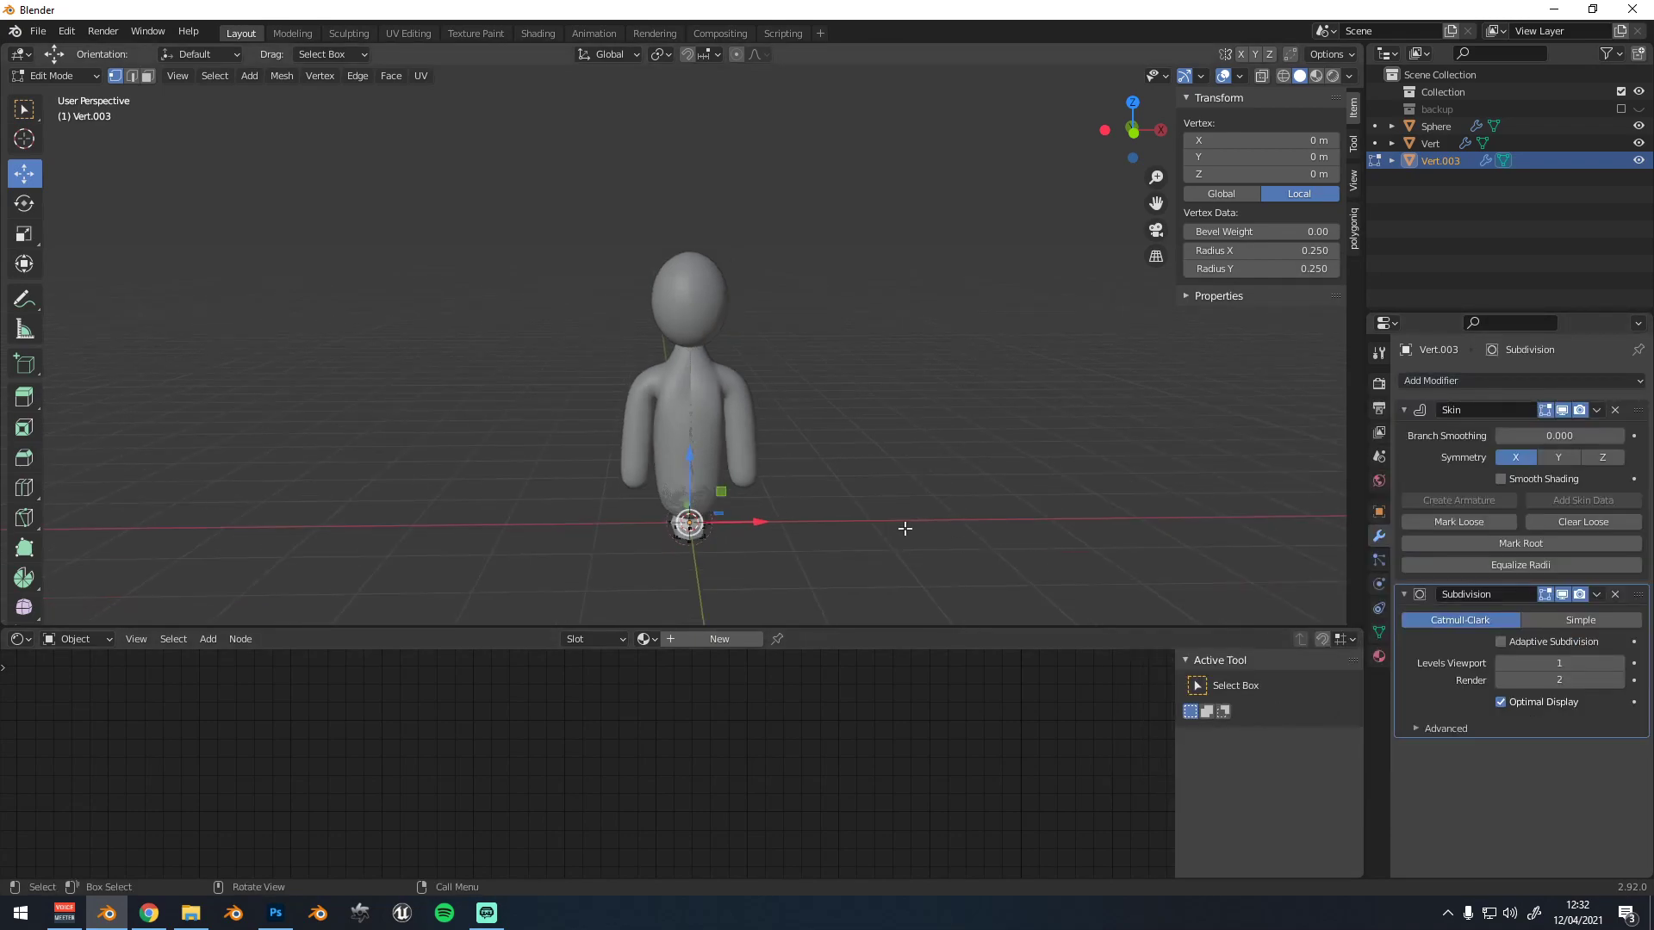
pyautogui.press('KP_Decimal')
pyautogui.scroll(-20, 842, 395)
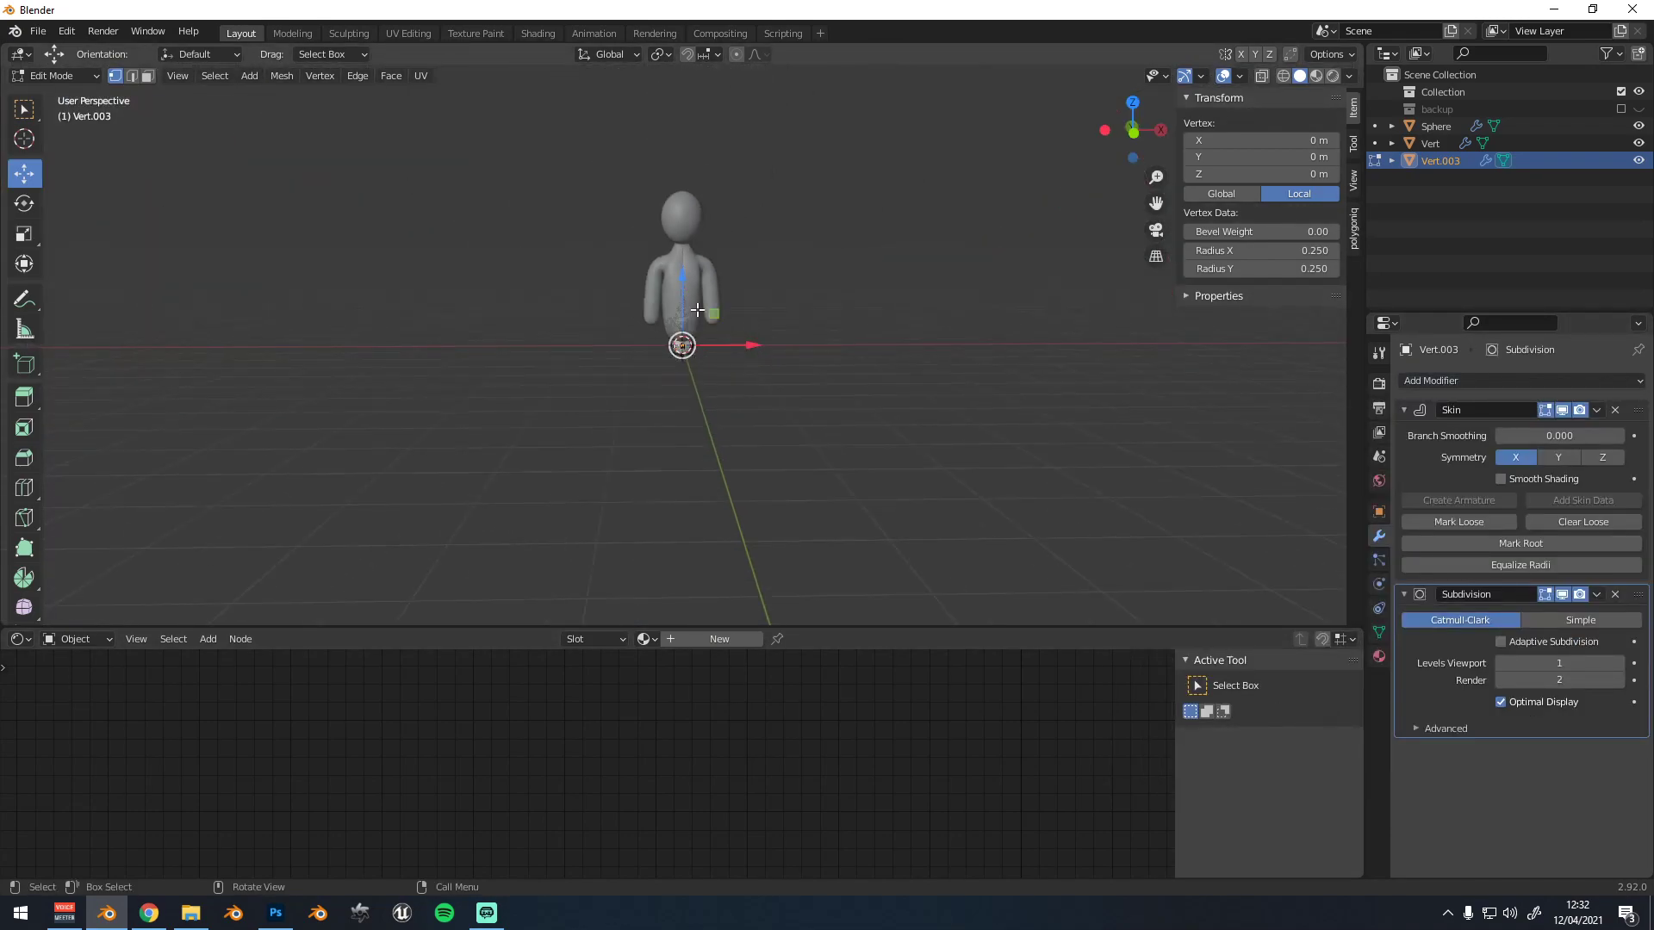
pyautogui.press('Tab')
pyautogui.moveTo(680, 308); pyautogui.dragTo(707, 147)
pyautogui.press('Tab')
pyautogui.press('g')
pyautogui.click(912, 200)
pyautogui.press('Tab')
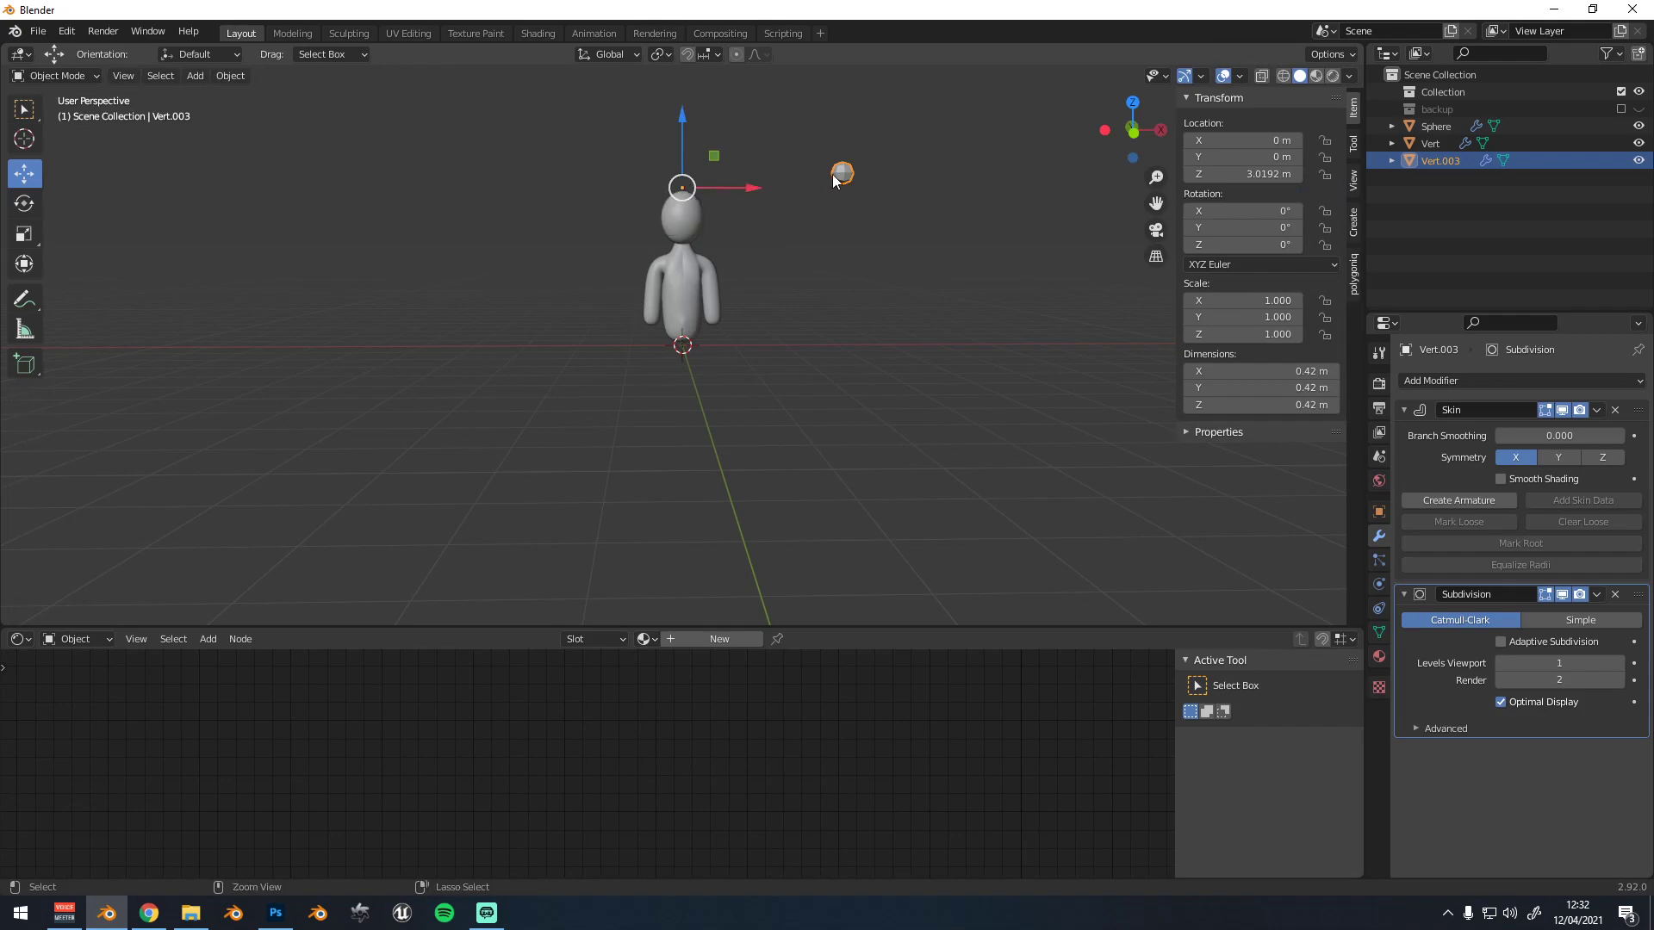
pyautogui.hotkey('ctrl', 'z')
pyautogui.hotkey('ctrl', 'z')
pyautogui.press('Tab')
pyautogui.press('Tab')
pyautogui.press('Tab')
# Enlarge the 3D viewport and scale the hair piece on top of the head down
pyautogui.click(718, 189)
pyautogui.press('KP_Decimal')
pyautogui.scroll(-5, 717, 211)
pyautogui.scroll(1, 820, 569)
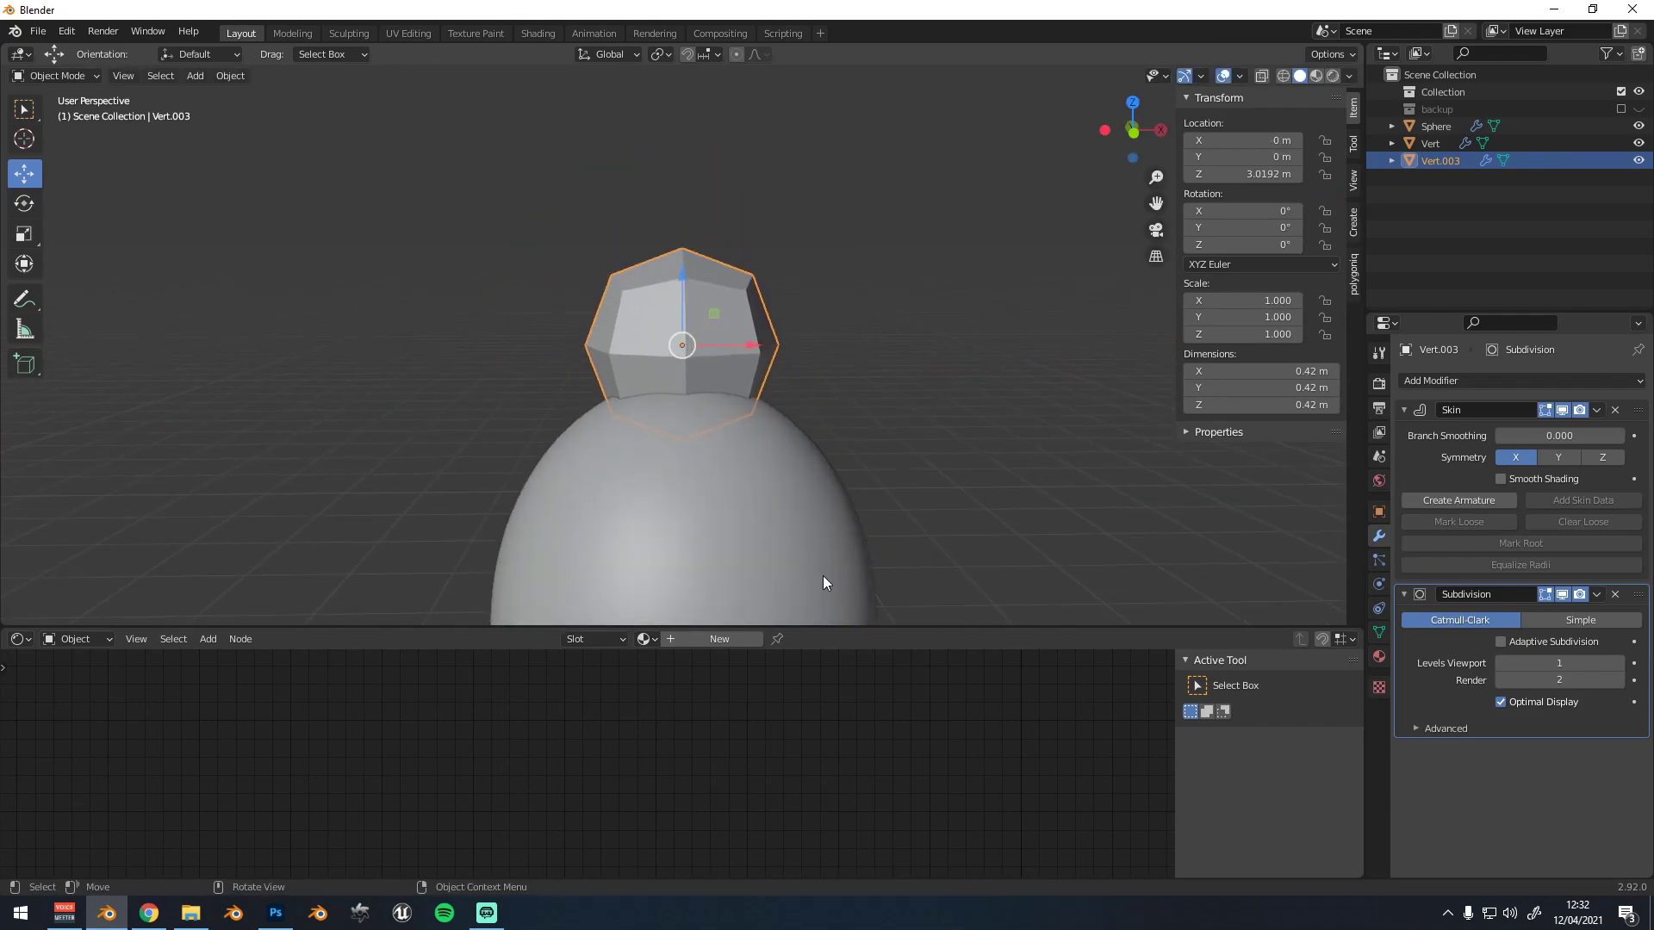
pyautogui.moveTo(827, 628); pyautogui.dragTo(827, 840)
pyautogui.scroll(-2, 820, 594)
pyautogui.moveTo(805, 586); pyautogui.dragTo(852, 573, button='middle')
pyautogui.scroll(1, 904, 547)
pyautogui.press('s')
pyautogui.click(860, 507)
# Scale the hair piece down further to about 0.443 and position it on the crown of the head
pyautogui.moveTo(796, 492); pyautogui.dragTo(743, 495, button='middle')
pyautogui.press('g')
pyautogui.click(893, 495)
pyautogui.press('s')
pyautogui.click(928, 499)
pyautogui.scroll(1, 798, 508)
pyautogui.scroll(-1, 743, 496)
pyautogui.press('g')
pyautogui.click(684, 514)
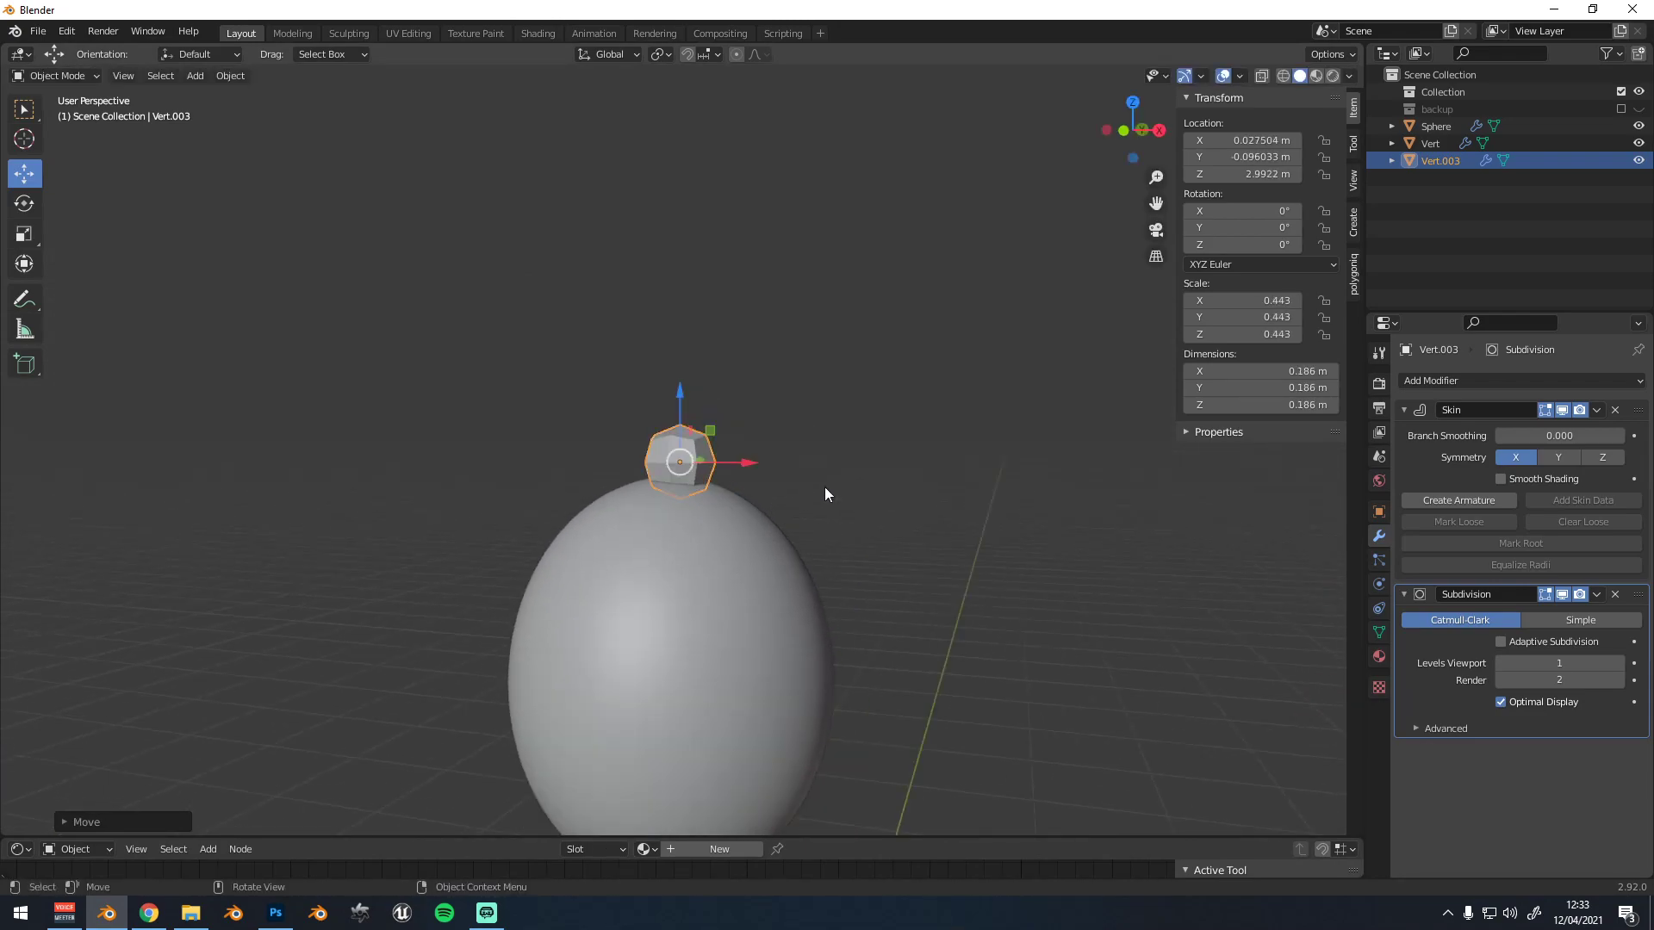
# Add a Mirror modifier on the X axis to the hair piece with the head sphere as mirror object
pyautogui.click(1477, 381)
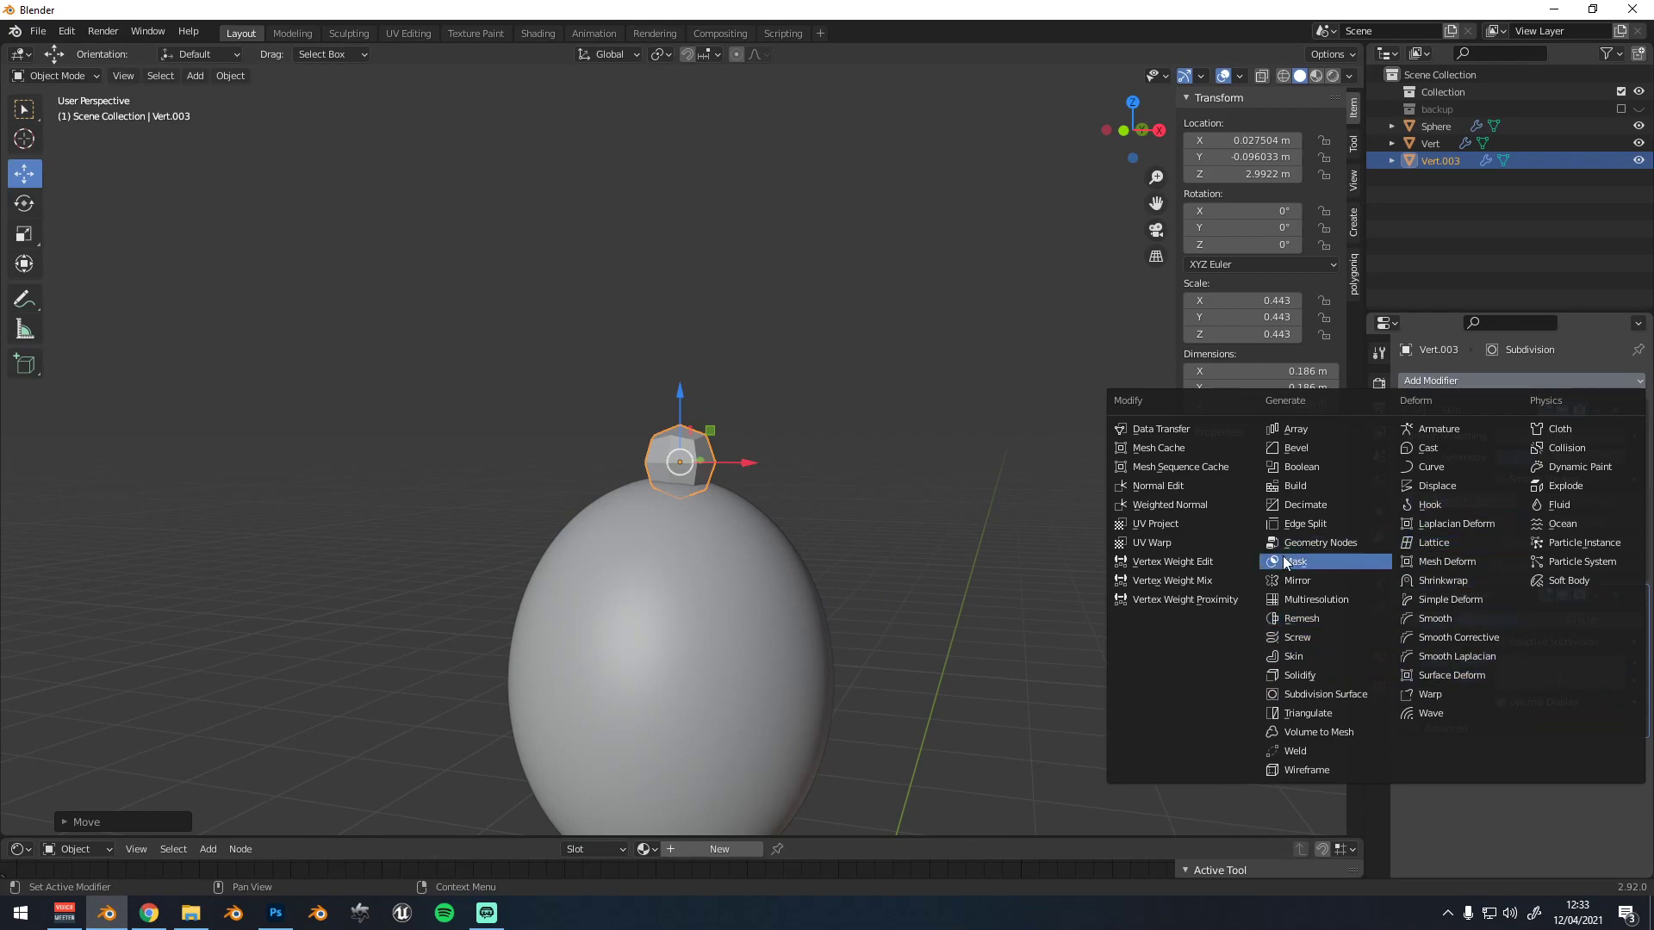
pyautogui.click(1305, 581)
pyautogui.moveTo(792, 498); pyautogui.dragTo(839, 493, button='middle')
pyautogui.scroll(1, 805, 494)
pyautogui.press('g')
pyautogui.rightClick(814, 485)
pyautogui.scroll(-1, 1547, 672)
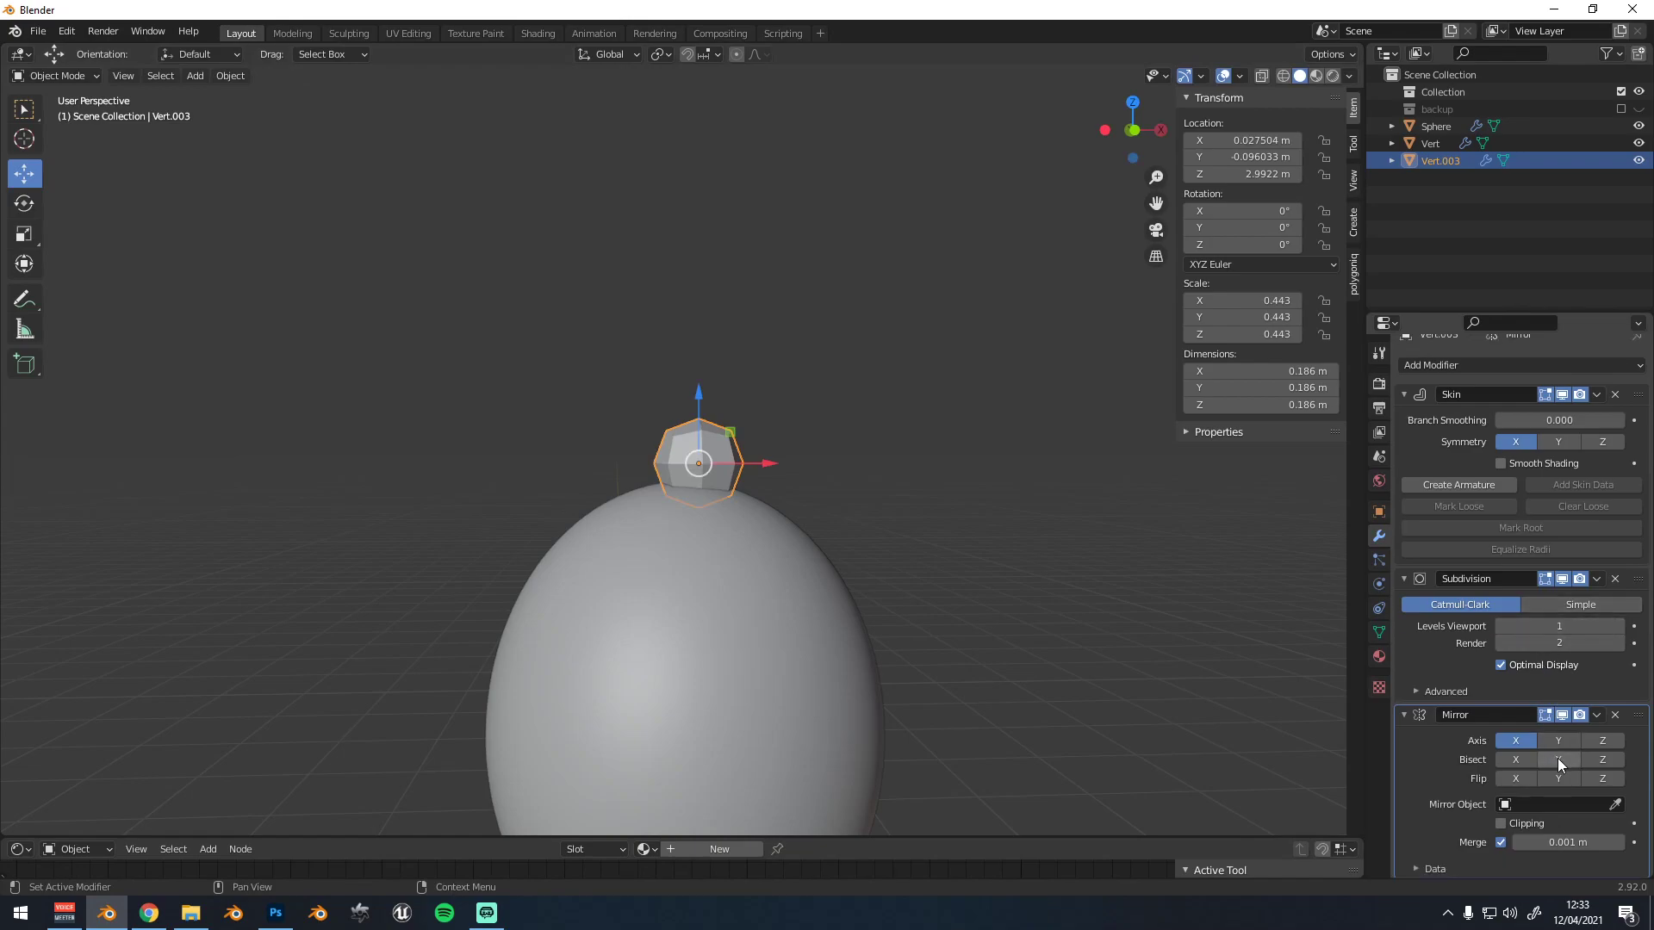
pyautogui.click(810, 636)
pyautogui.scroll(-2, 808, 633)
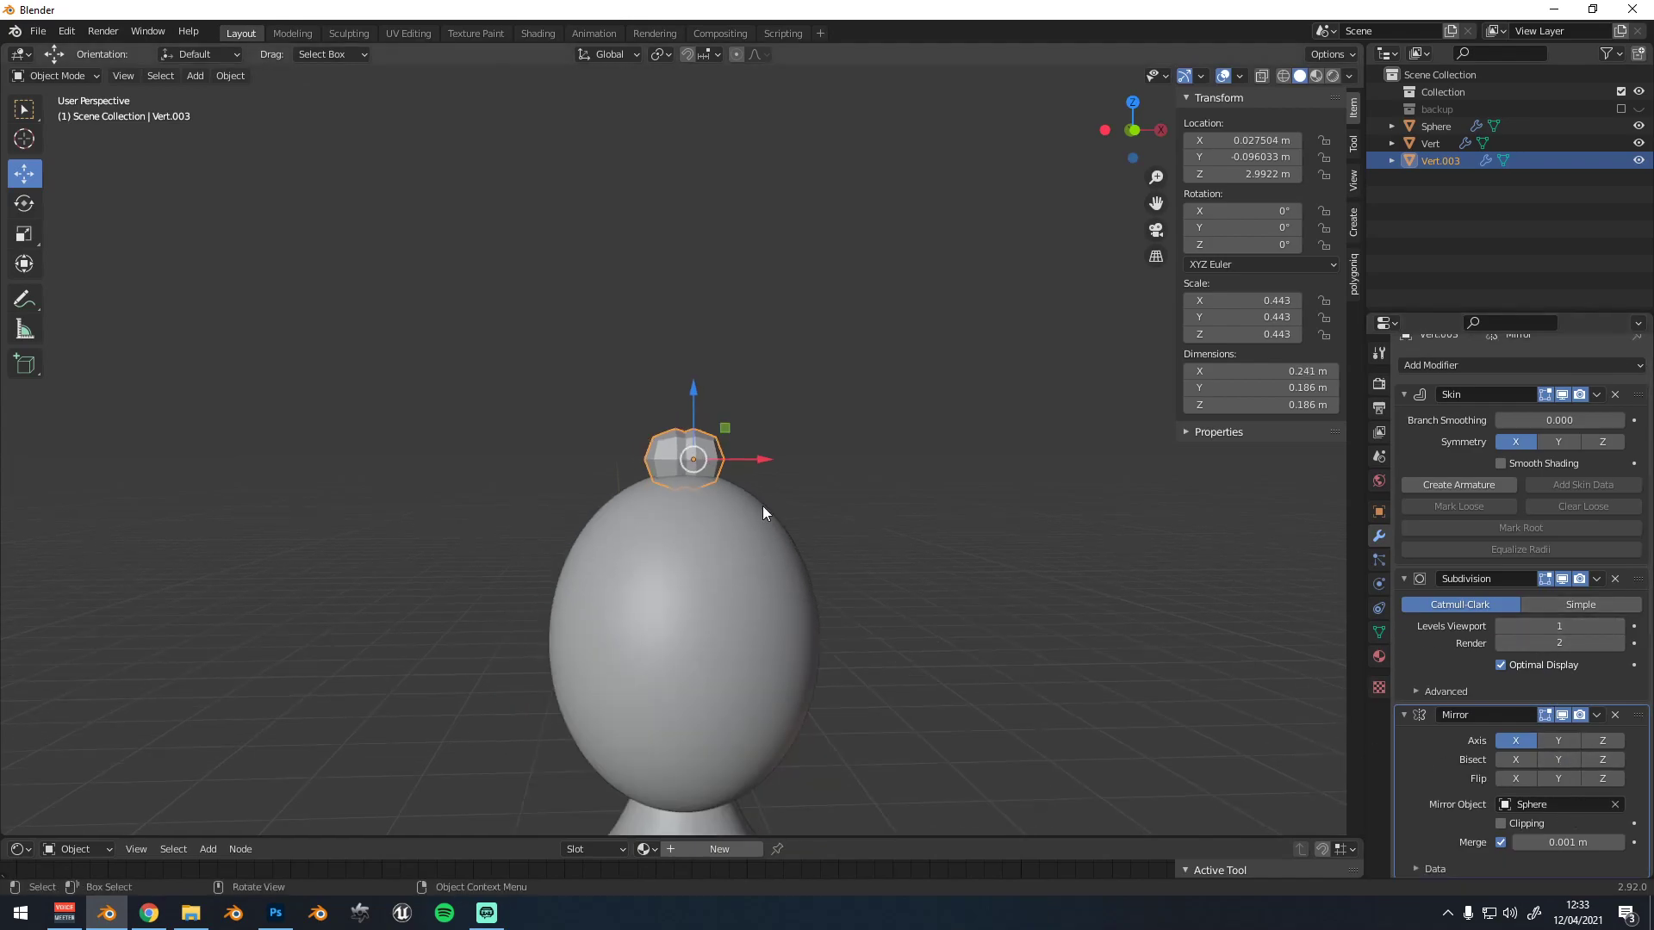
# Move the hair piece sideways to about X 0.077 m so its two mirrored halves sit side by side on the crown
pyautogui.press('g')
pyautogui.click(780, 508)
pyautogui.click(673, 470)
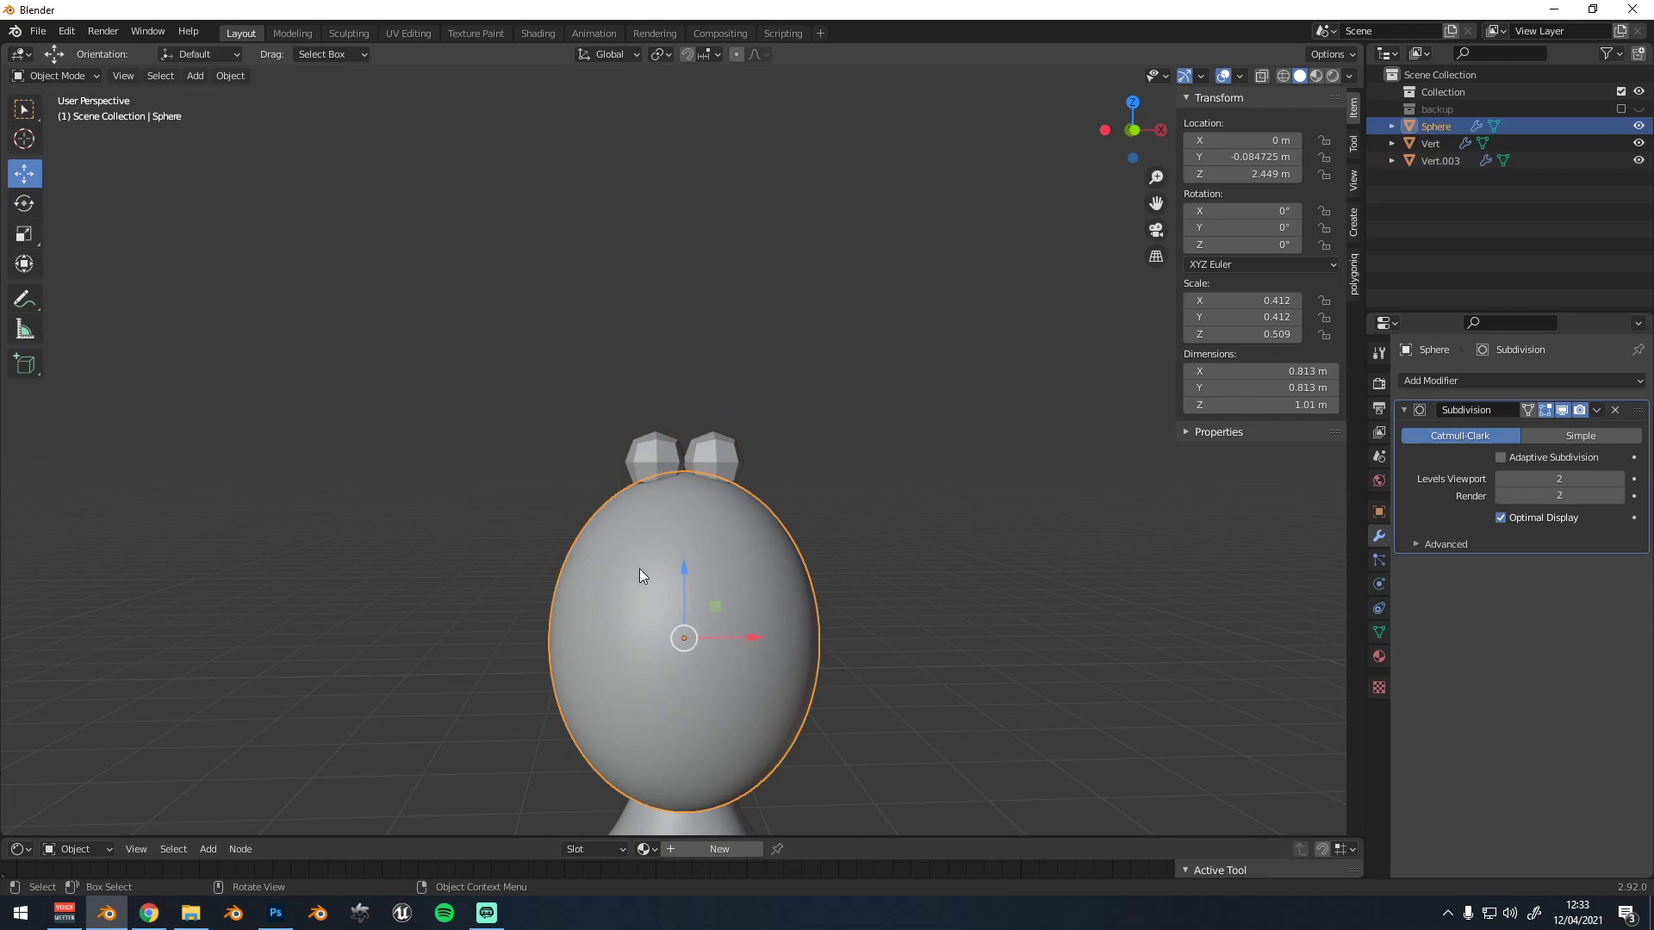
pyautogui.scroll(1, 731, 527)
pyautogui.moveTo(1156, 204); pyautogui.dragTo(1175, 145)
pyautogui.click(737, 386)
pyautogui.press('g')
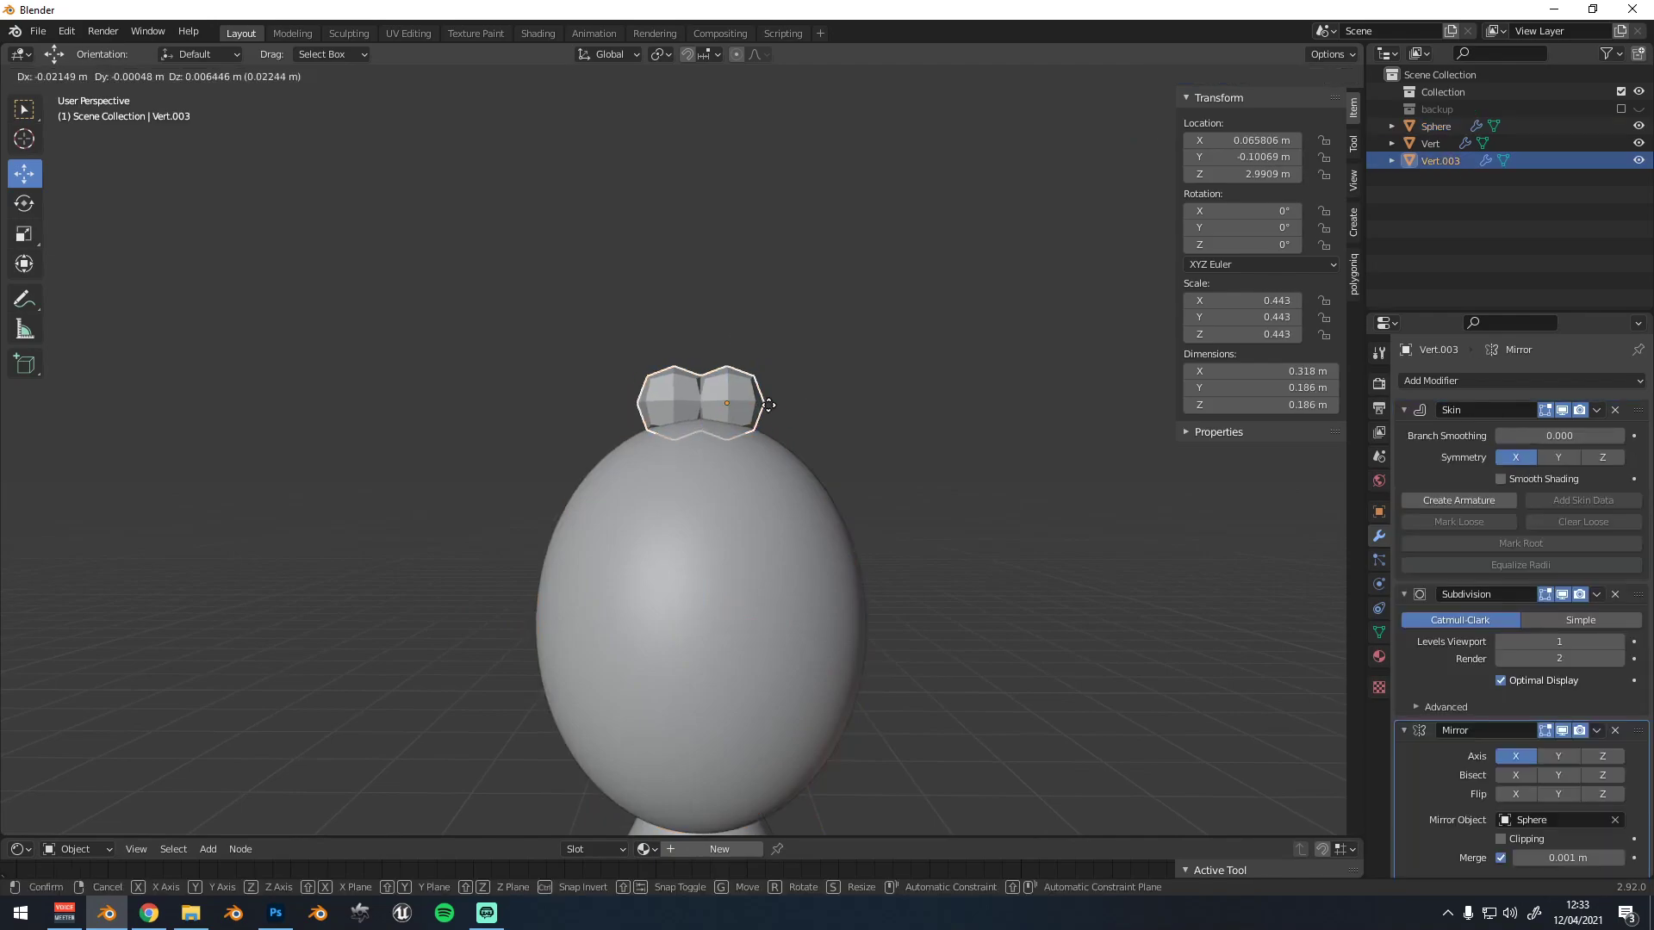
pyautogui.click(777, 407)
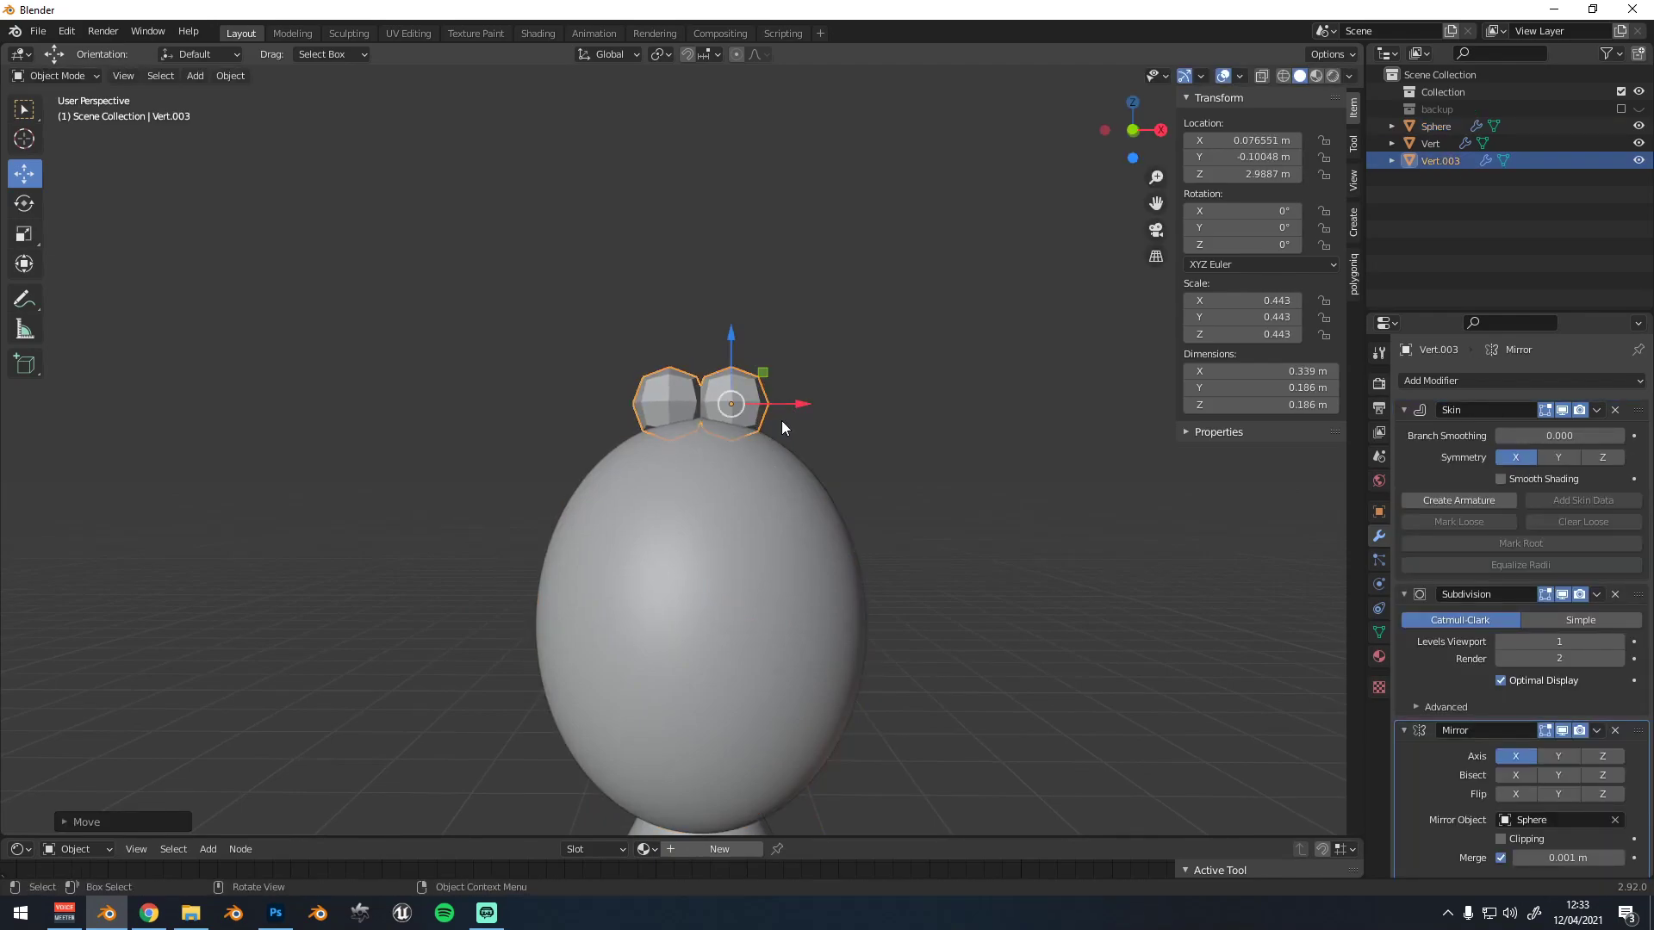
# Extrude the hair vertex down the side of the head and adjust the vertex at the crown
pyautogui.scroll(-1, 783, 422)
pyautogui.press('Tab')
pyautogui.press('e')
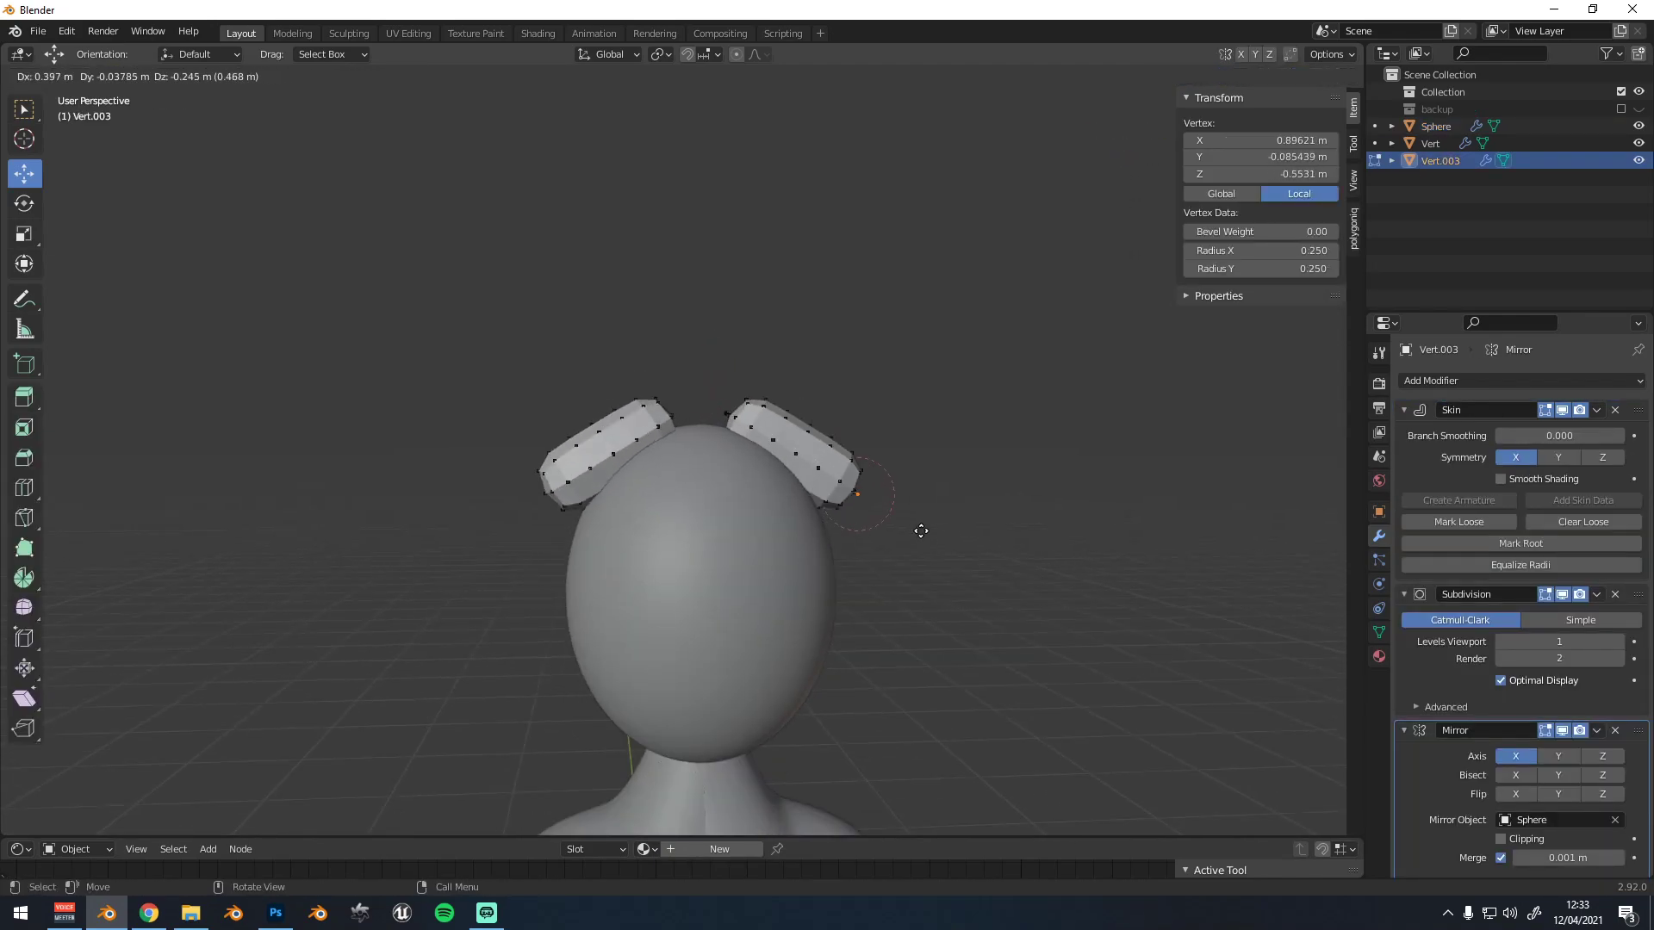
pyautogui.click(923, 533)
pyautogui.click(754, 433)
pyautogui.press('g')
pyautogui.click(794, 422)
pyautogui.press('g')
pyautogui.click(806, 435)
# Move the strand's end vertex to the front of the head and extrude another section downward from it
pyautogui.click(899, 520)
pyautogui.press('g')
pyautogui.moveTo(902, 521); pyautogui.dragTo(824, 468, button='middle')
pyautogui.click(744, 475)
pyautogui.press('g')
pyautogui.click(644, 462)
pyautogui.press('e')
pyautogui.click(642, 585)
pyautogui.press('g')
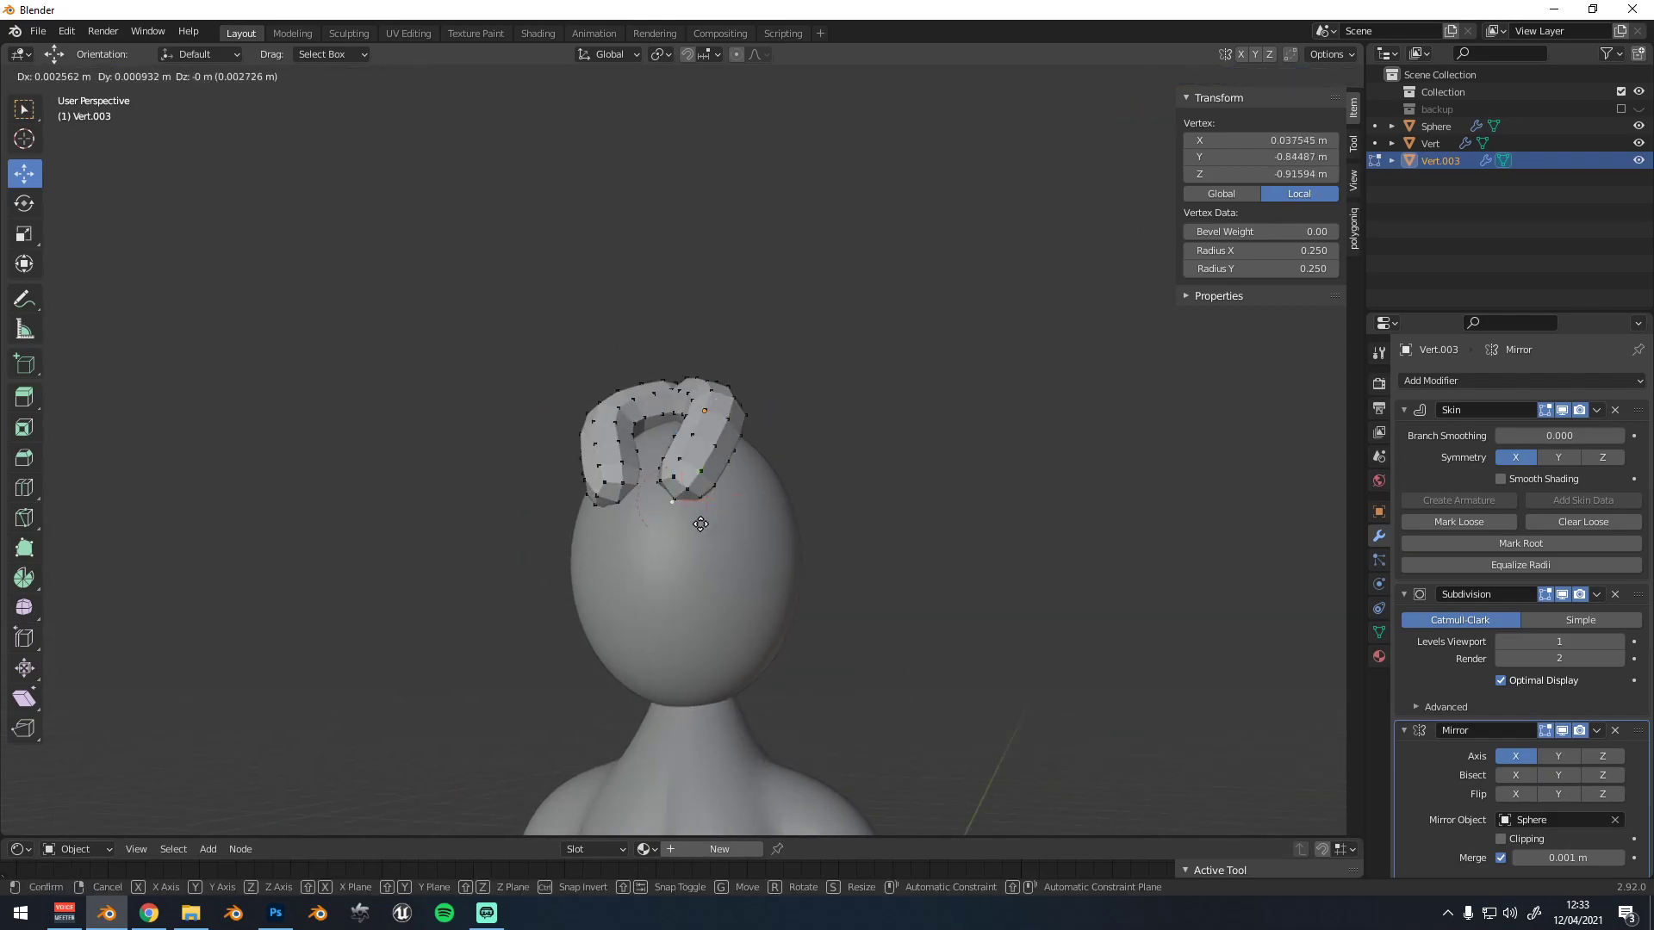
pyautogui.click(767, 553)
# Reposition the strand's middle and end vertices so it curves along the front side of the head
pyautogui.moveTo(767, 551); pyautogui.dragTo(822, 532, button='middle')
pyautogui.press('g')
pyautogui.click(840, 543)
pyautogui.click(762, 448)
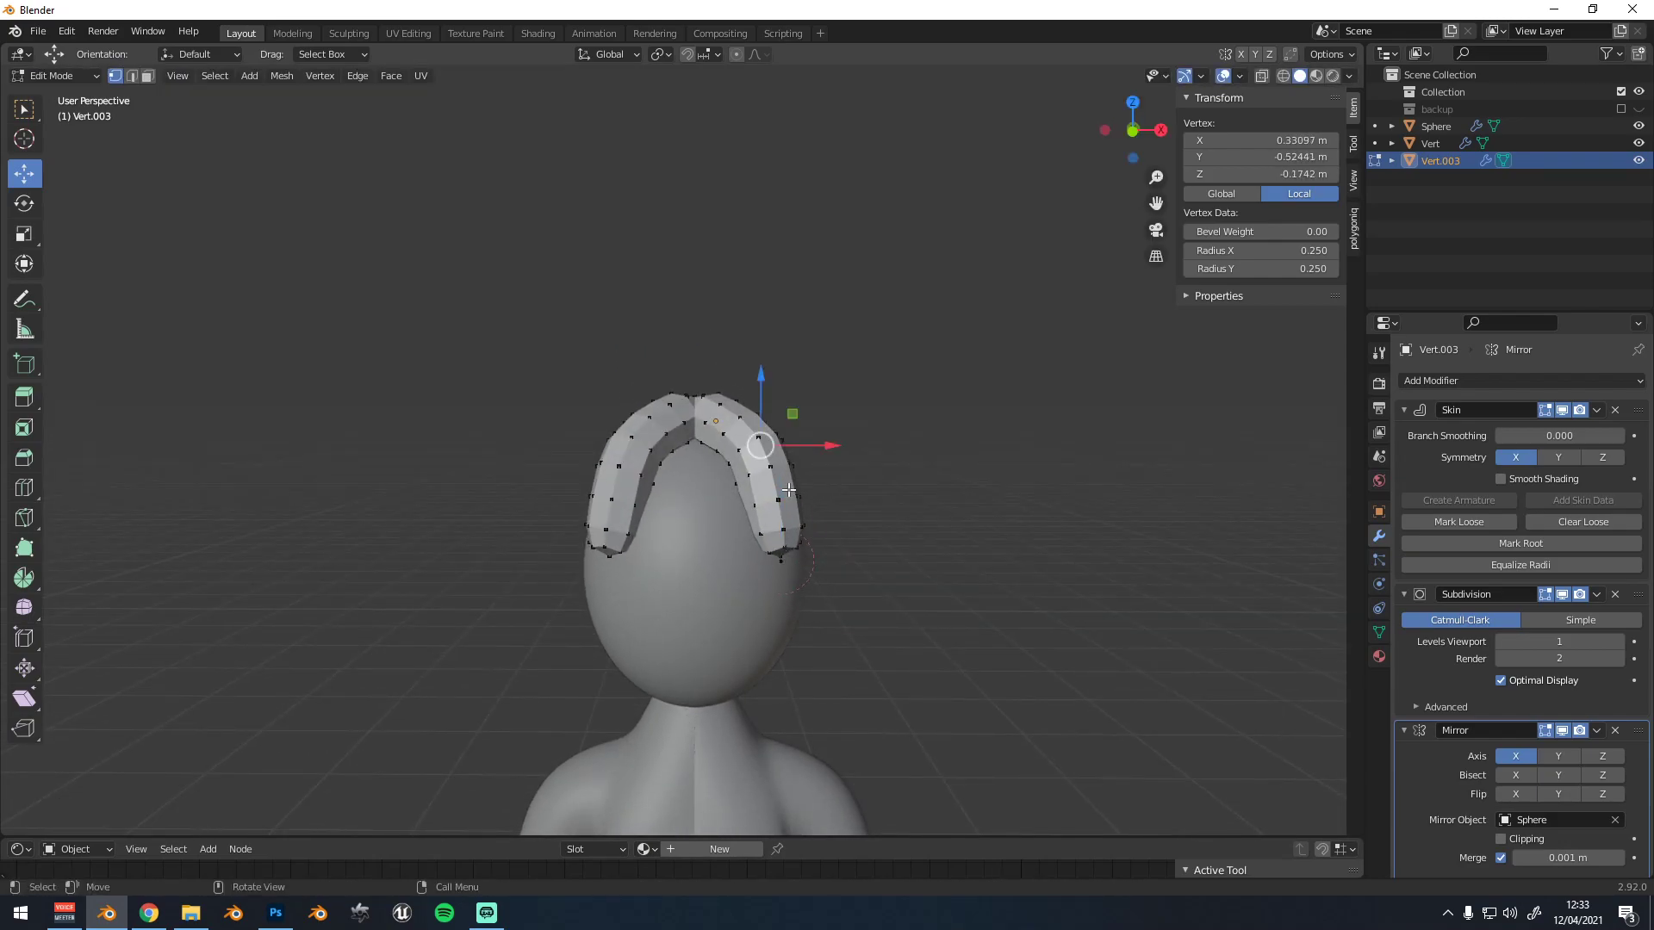
pyautogui.moveTo(764, 449); pyautogui.dragTo(867, 469, button='middle')
pyautogui.press('g')
pyautogui.click(860, 473)
pyautogui.click(829, 542)
pyautogui.press('g')
pyautogui.click(846, 535)
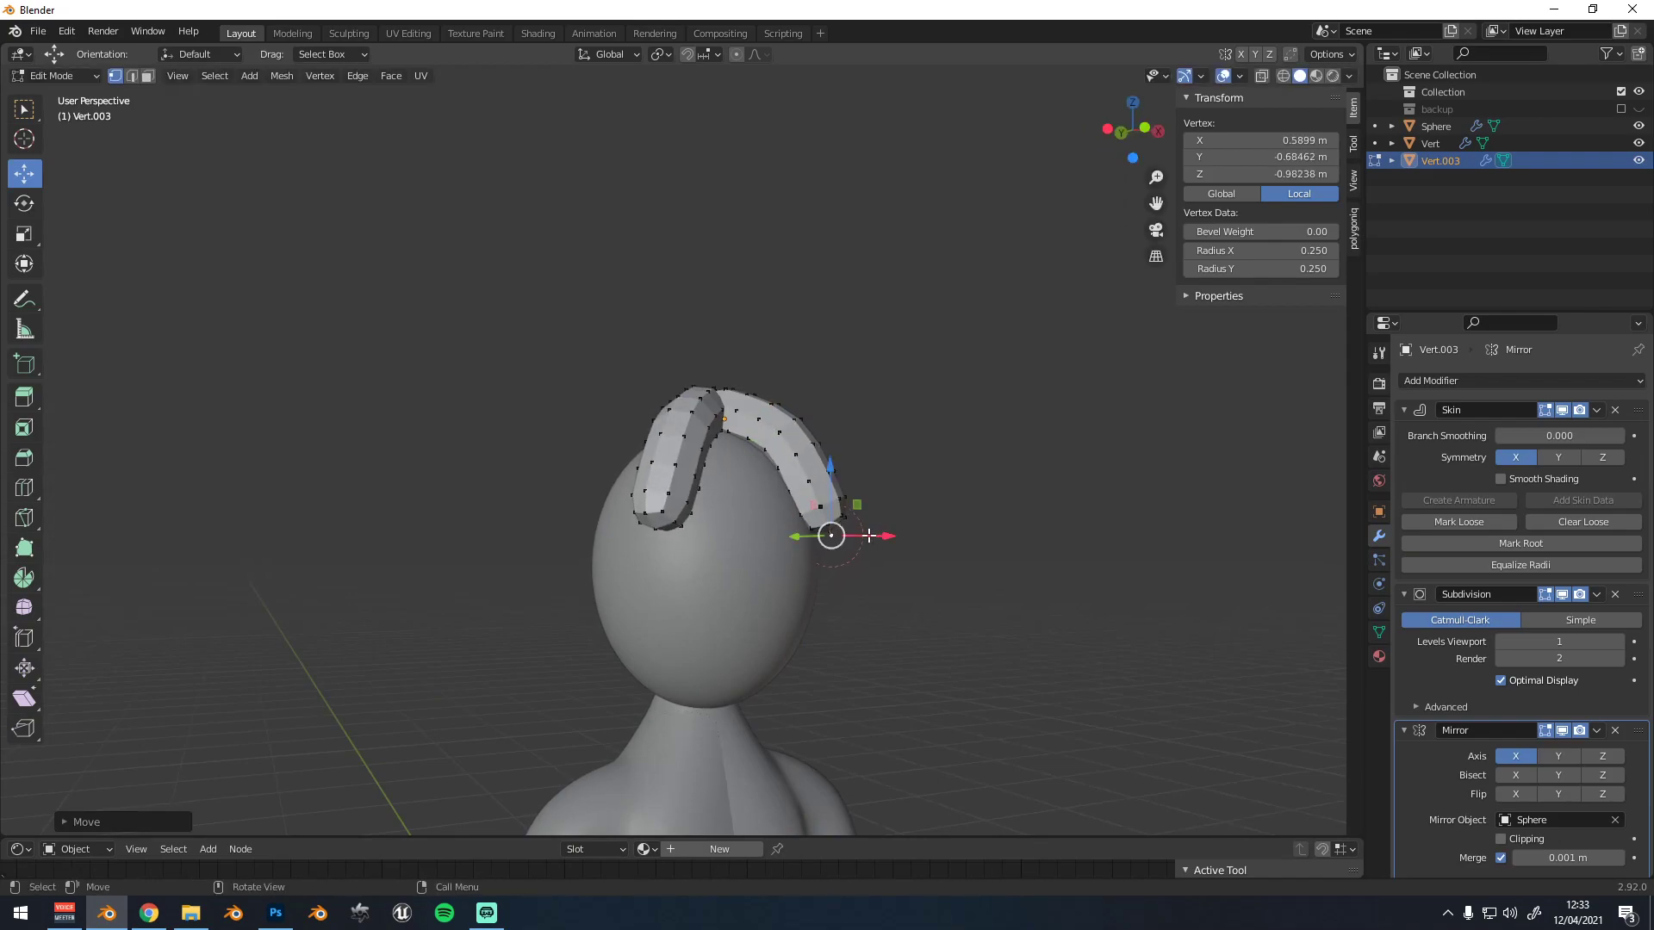
# Move the strand's crown vertex to the head's centre line so it meets the mirrored half
pyautogui.moveTo(772, 431); pyautogui.dragTo(717, 428, button='middle')
pyautogui.press('g')
pyautogui.click(730, 455)
pyautogui.click(724, 422)
pyautogui.press('g')
pyautogui.click(699, 421)
pyautogui.press('g')
pyautogui.click(702, 421)
pyautogui.scroll(2, 702, 423)
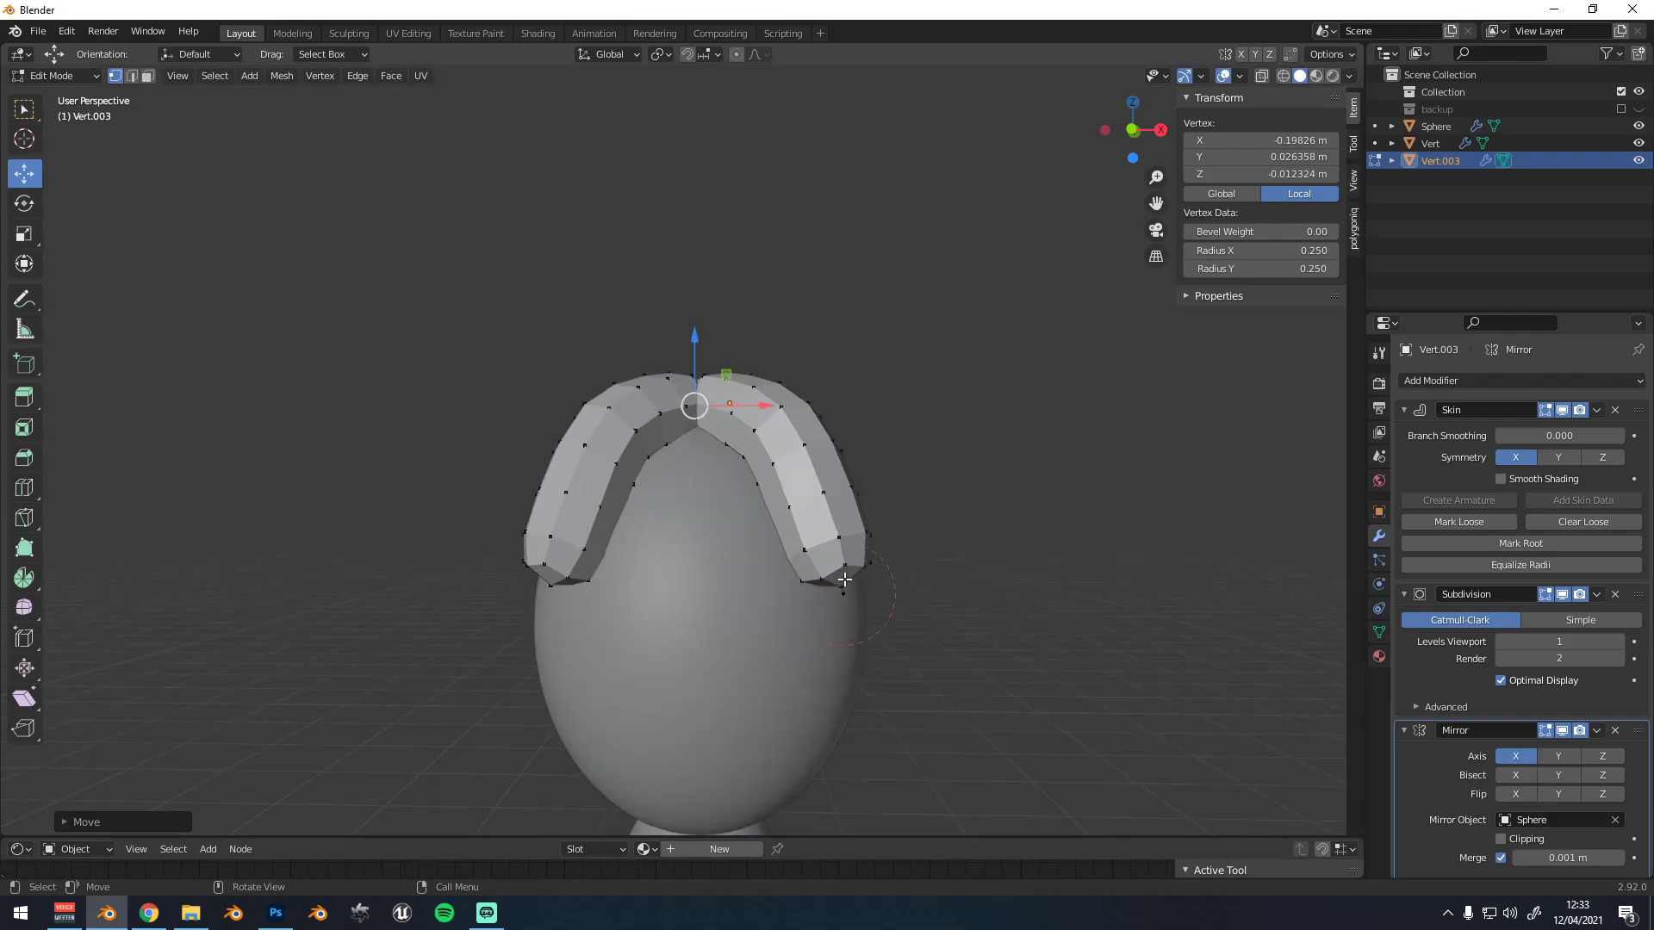
pyautogui.click(850, 603)
pyautogui.scroll(4, 848, 623)
pyautogui.moveTo(849, 576); pyautogui.dragTo(824, 528, button='middle')
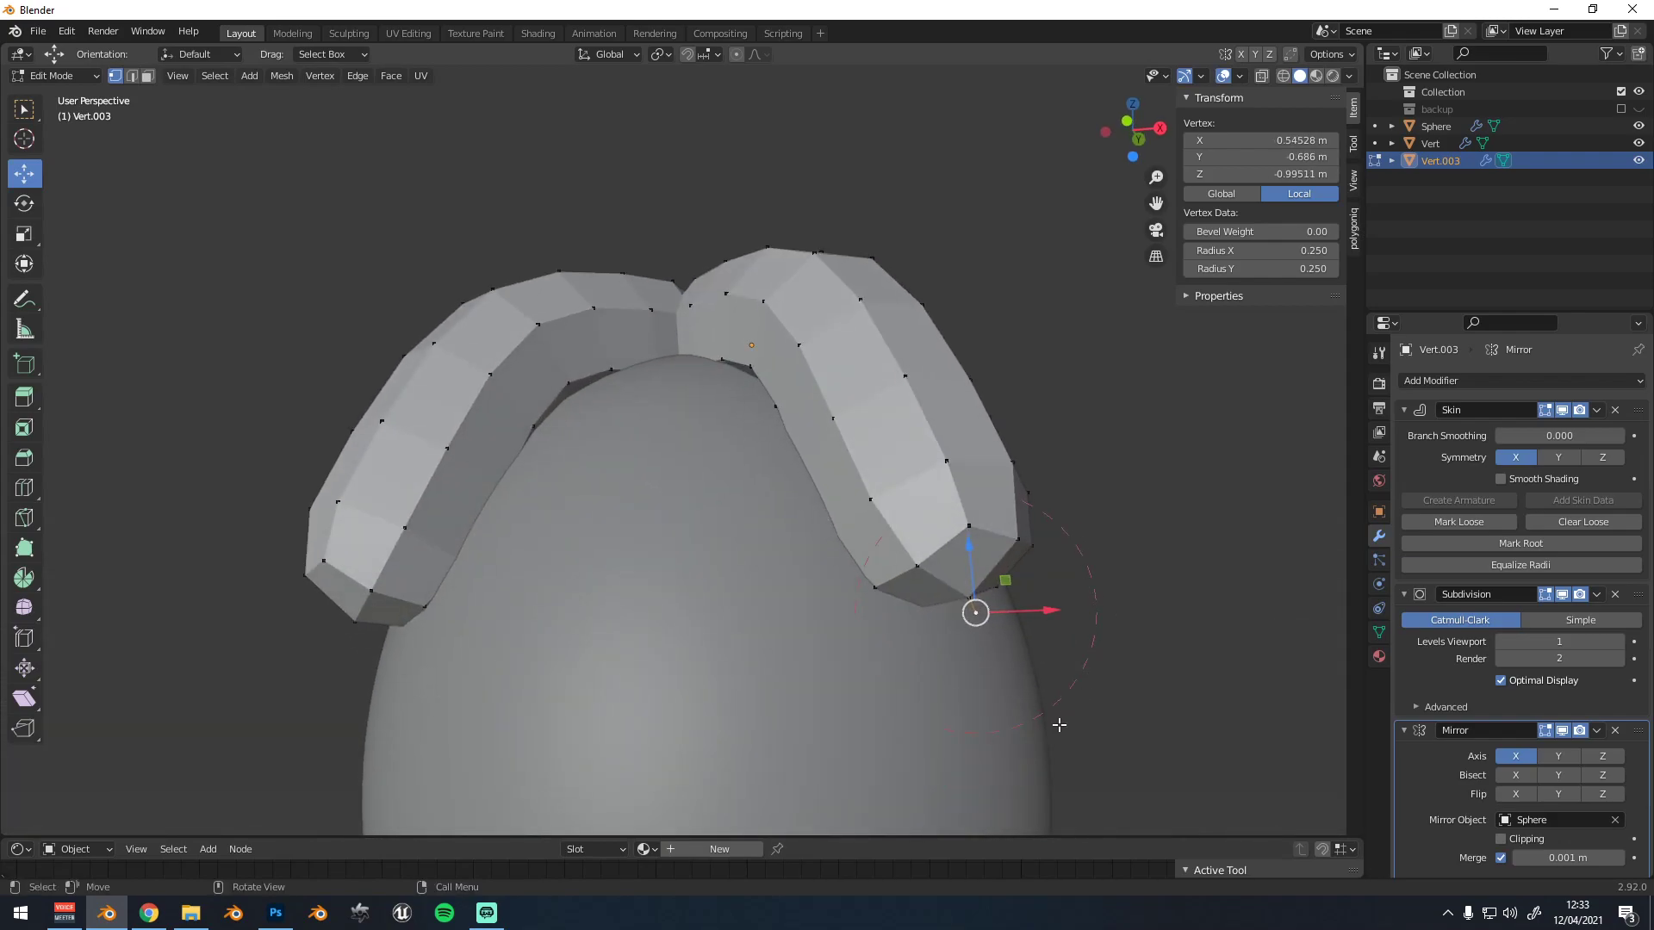
pyautogui.click(889, 656)
pyautogui.scroll(-3, 1065, 558)
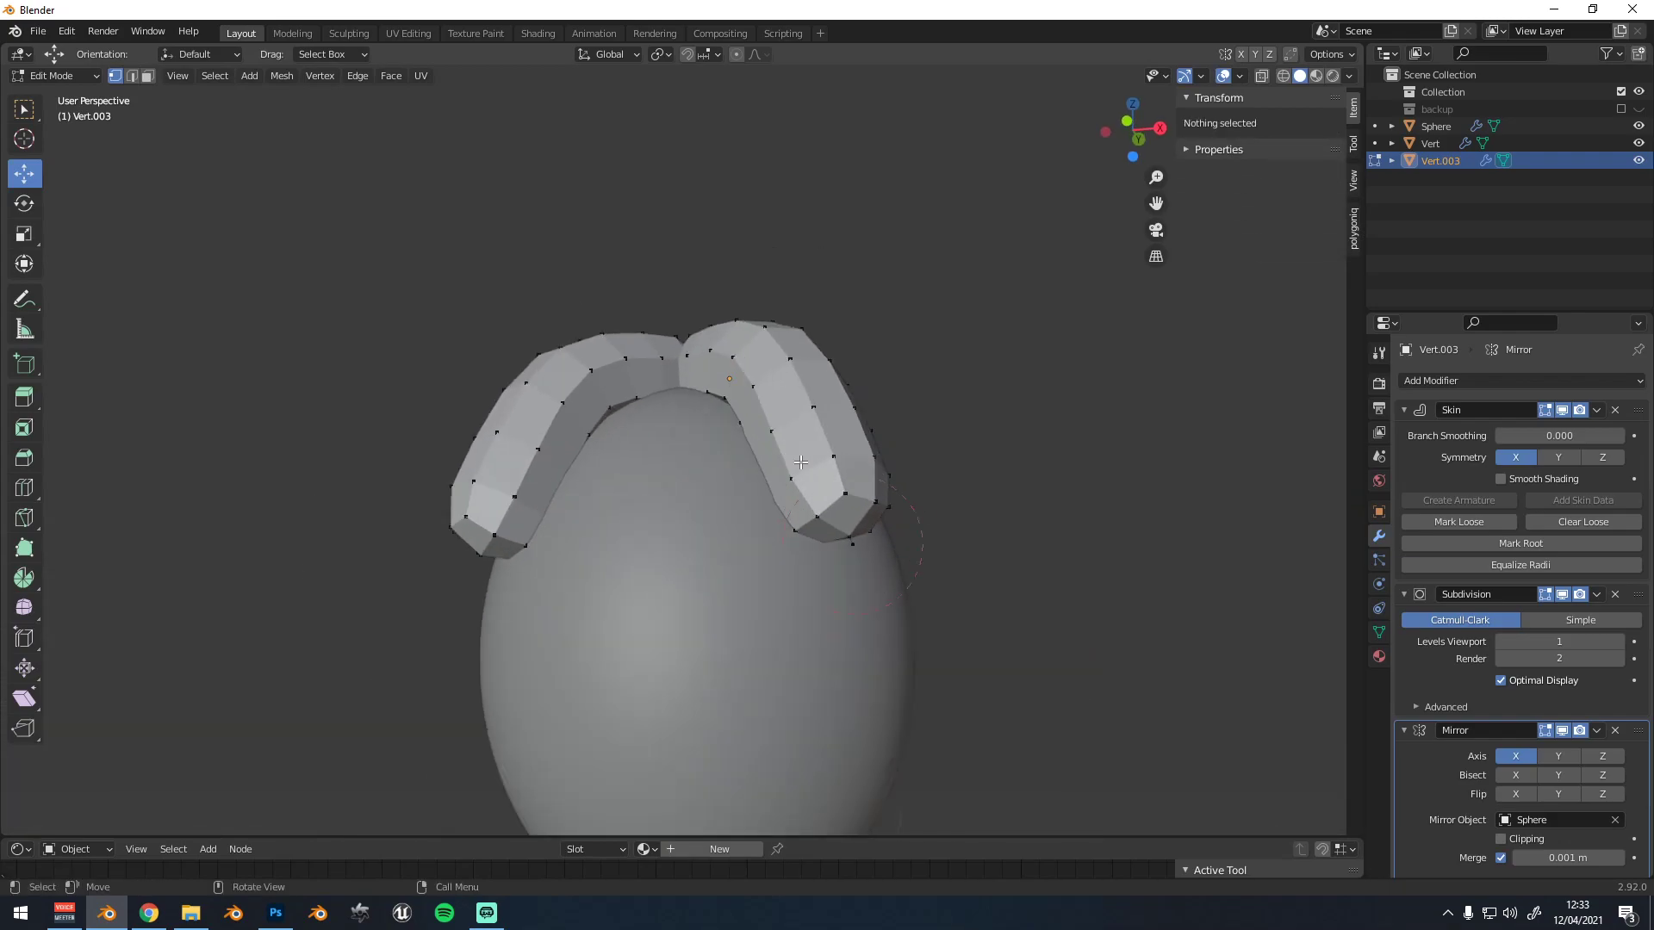
pyautogui.moveTo(913, 526); pyautogui.dragTo(935, 568, button='middle')
# Mark the strand's crown vertex as the skin root
pyautogui.click(700, 392)
pyautogui.press('g')
pyautogui.rightClick(714, 310)
pyautogui.moveTo(748, 384); pyautogui.dragTo(592, 502, button='middle')
pyautogui.scroll(3, 693, 418)
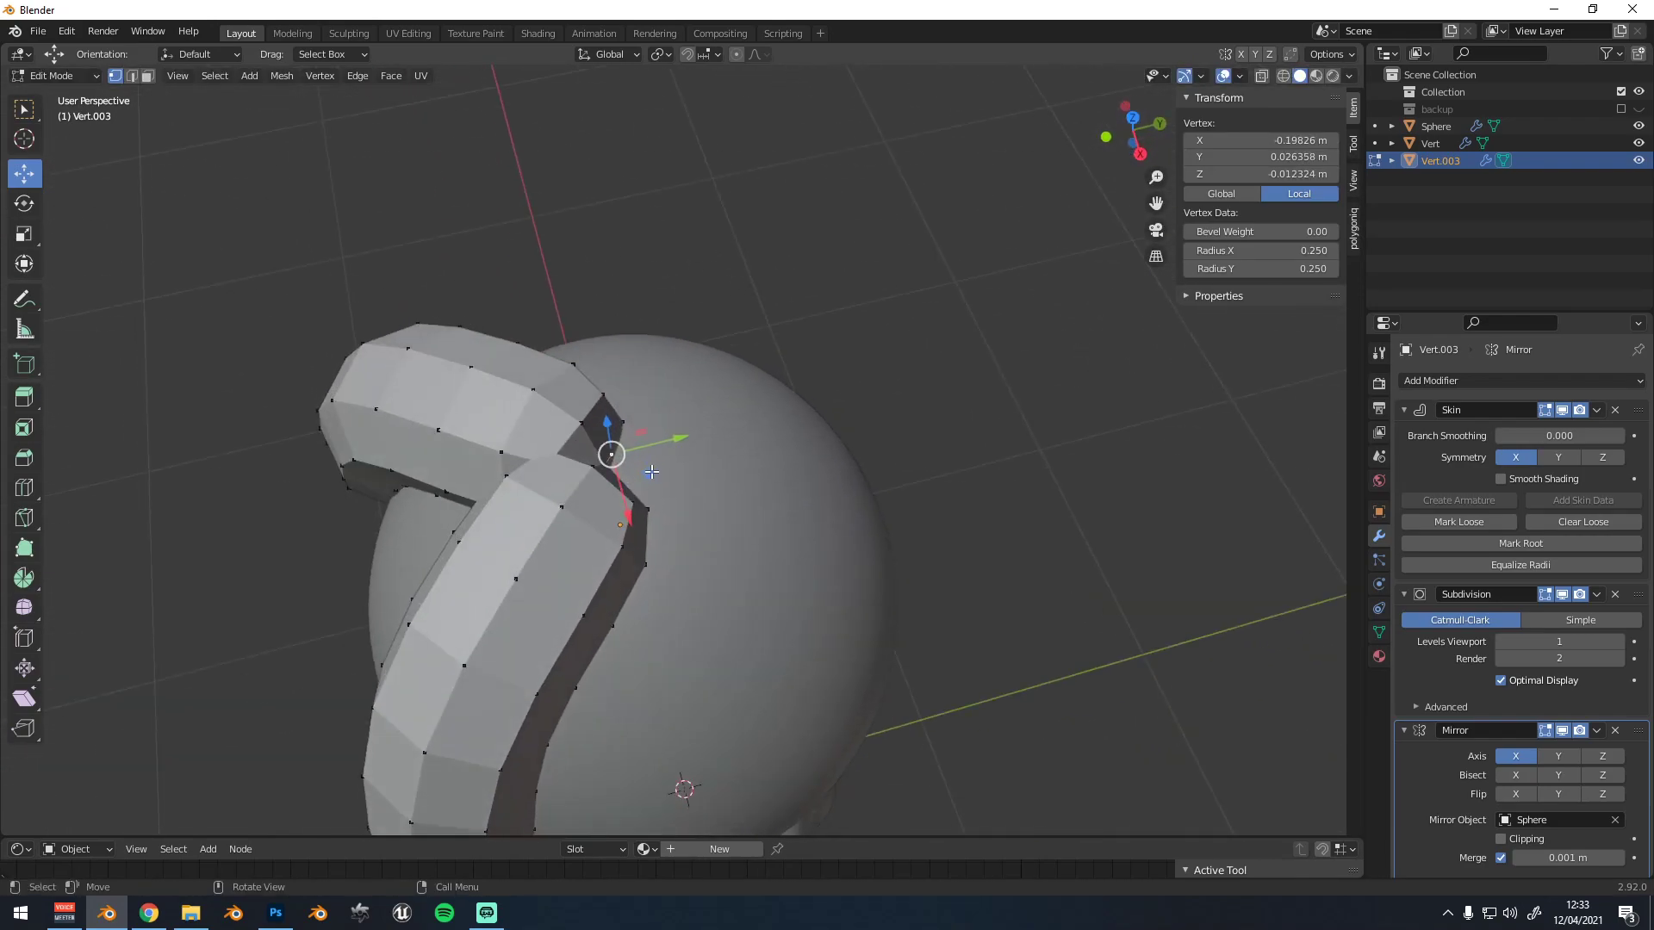
pyautogui.click(1506, 548)
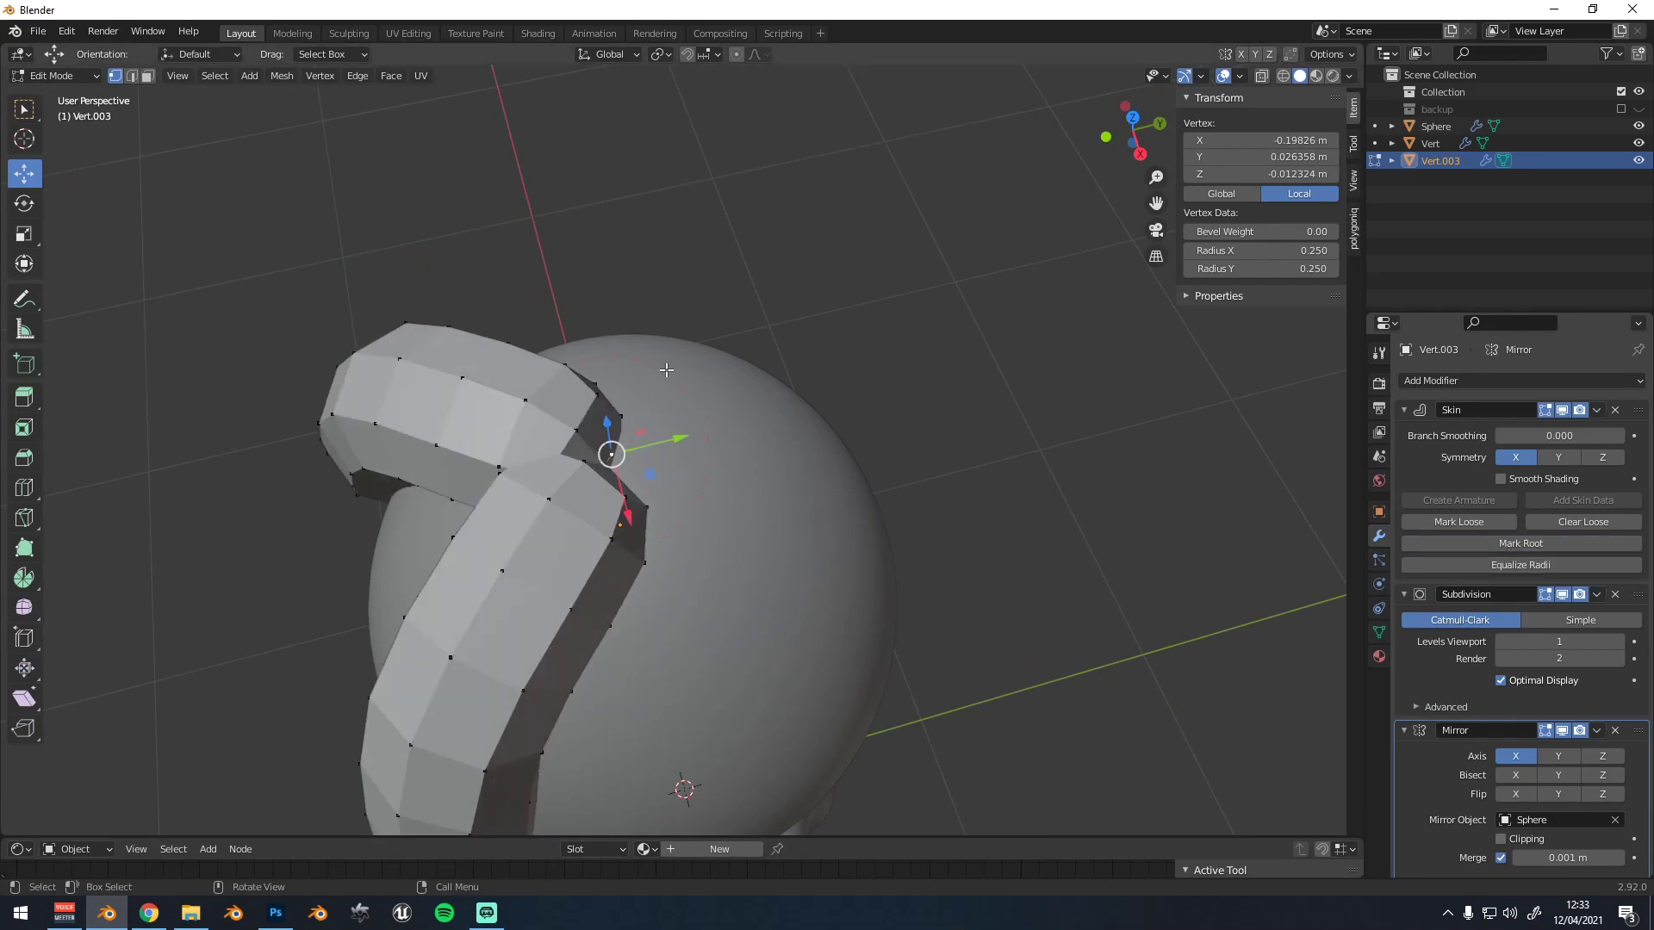
# Try to move and extrude the crown vertex toward the back of the head
pyautogui.press('g')
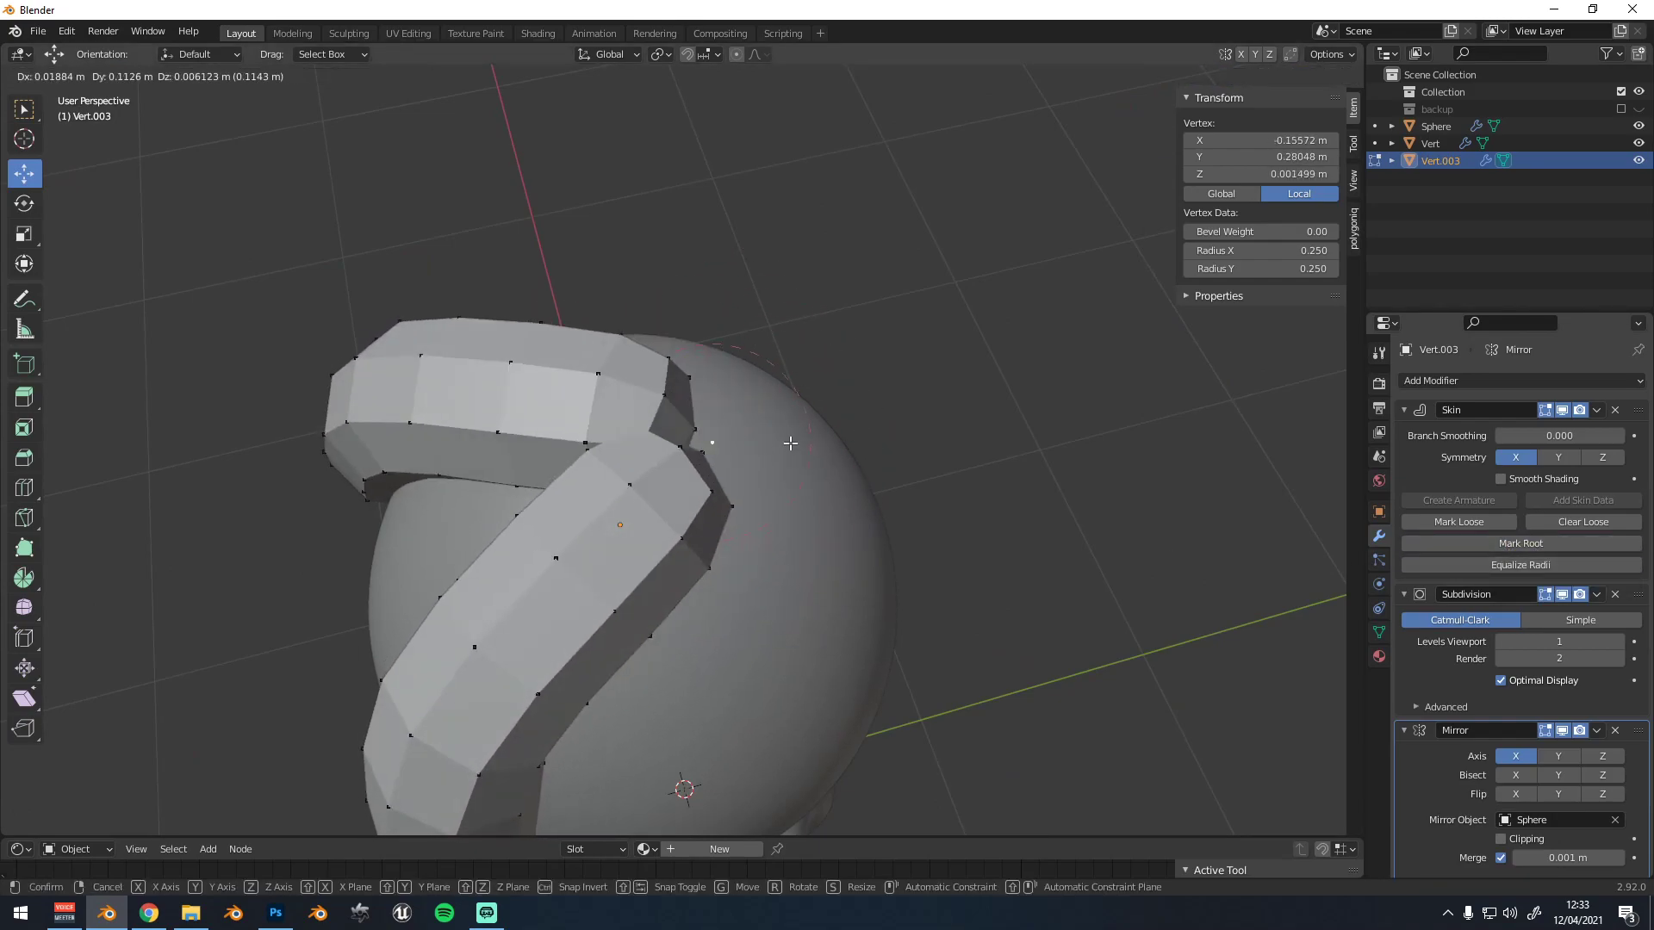
pyautogui.rightClick(677, 493)
pyautogui.scroll(-4, 568, 429)
pyautogui.moveTo(568, 428); pyautogui.dragTo(701, 454, button='middle')
pyautogui.press('e')
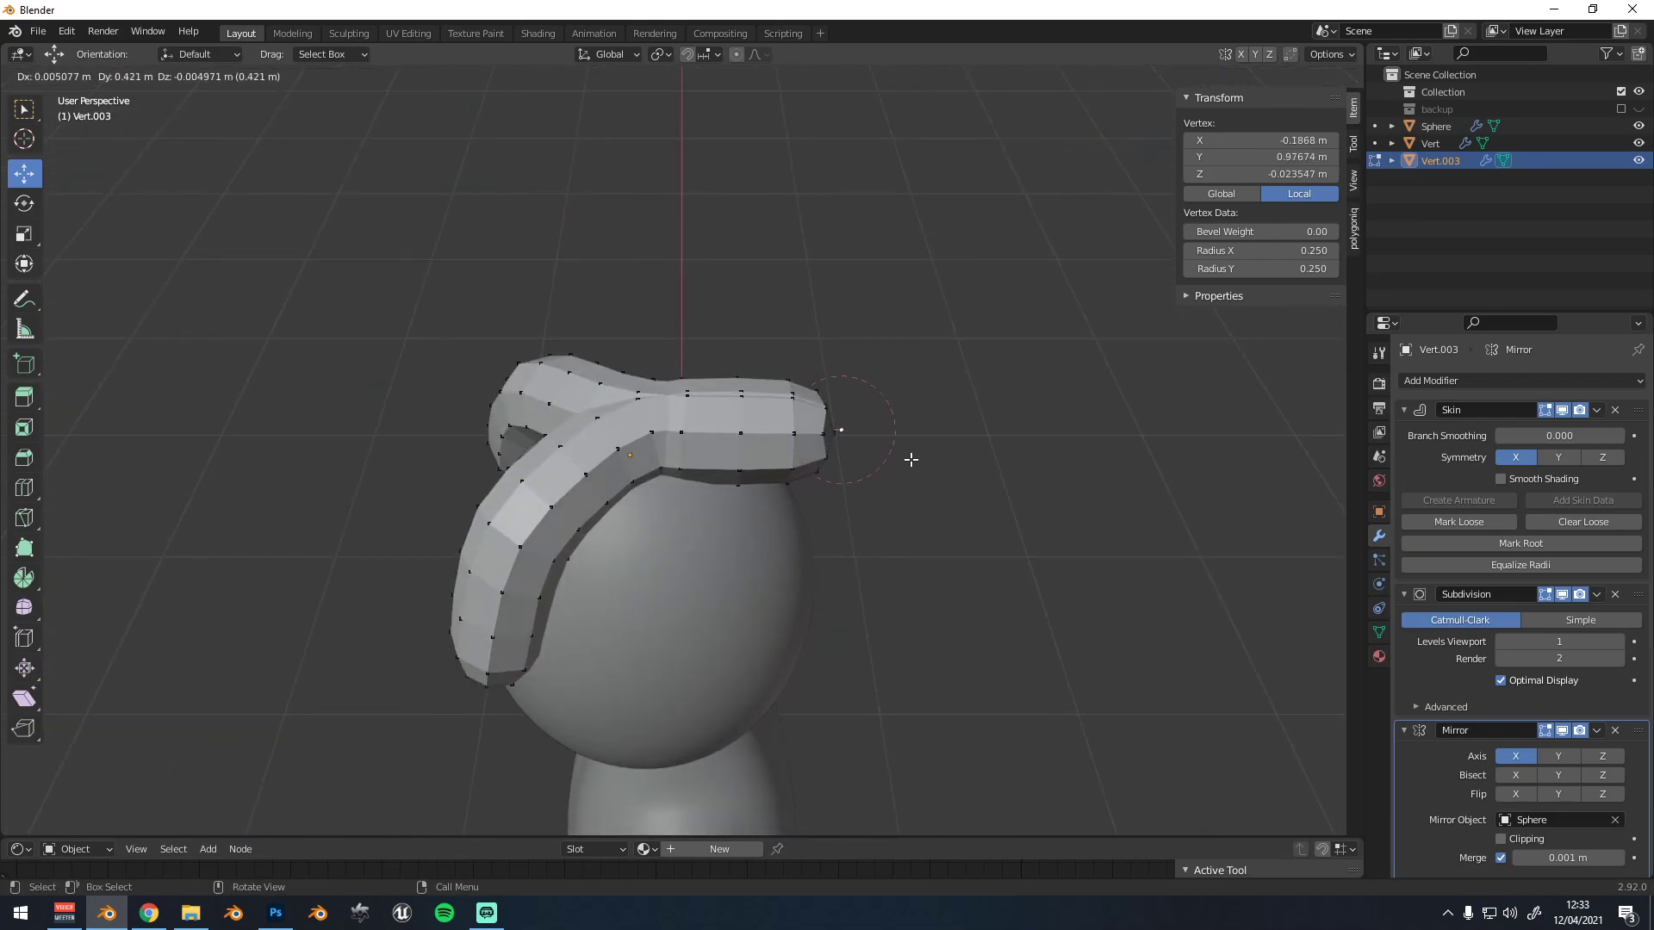
pyautogui.rightClick(903, 460)
pyautogui.hotkey('ctrl', 'z')
pyautogui.hotkey('ctrl', 'z')
pyautogui.press('e')
pyautogui.rightClick(686, 432)
pyautogui.moveTo(686, 430); pyautogui.dragTo(742, 439)
pyautogui.scroll(1, 687, 460)
pyautogui.hotkey('ctrl', 'z')
# Mark the crown vertex as root again and extrude a new vertex from it along the Y axis
pyautogui.scroll(1, 687, 460)
pyautogui.click(1468, 546)
pyautogui.moveTo(702, 435); pyautogui.dragTo(672, 401, button='middle')
pyautogui.press('e')
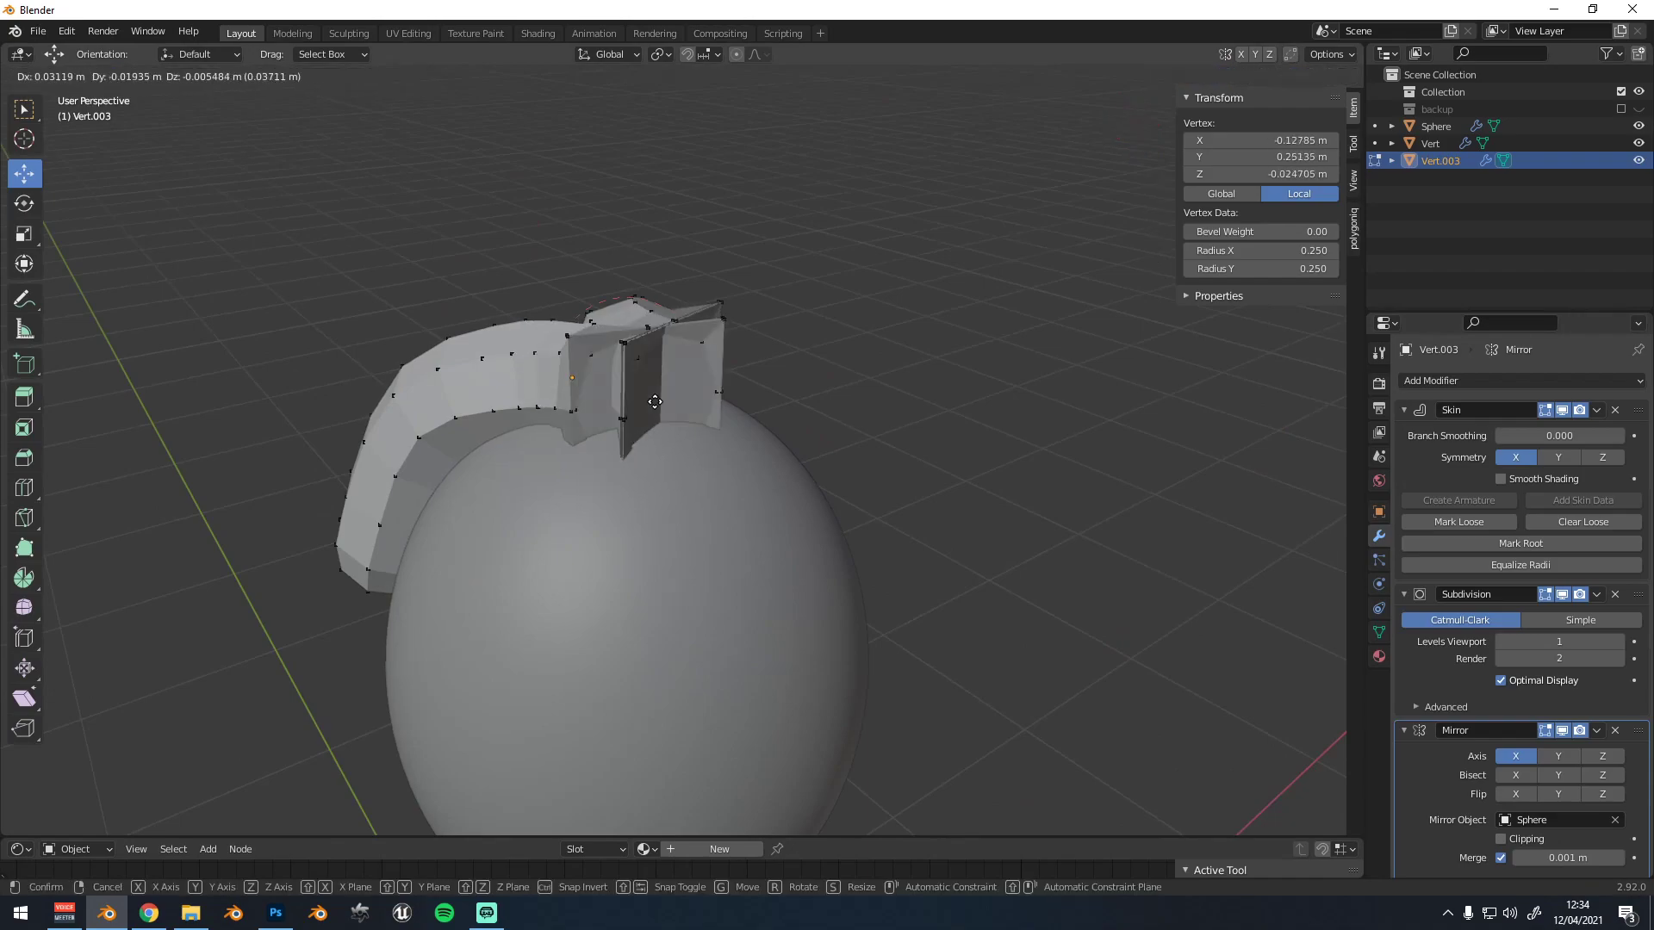
pyautogui.press('y')
pyautogui.click(714, 418)
# Extrude another vertex from the new hair strand and move it down along the side of the head
pyautogui.moveTo(714, 419); pyautogui.dragTo(636, 440, button='middle')
pyautogui.press('e')
pyautogui.click(461, 489)
pyautogui.moveTo(463, 488); pyautogui.dragTo(633, 470, button='middle')
pyautogui.press('g')
pyautogui.click(572, 450)
pyautogui.scroll(-2, 633, 470)
pyautogui.press('g')
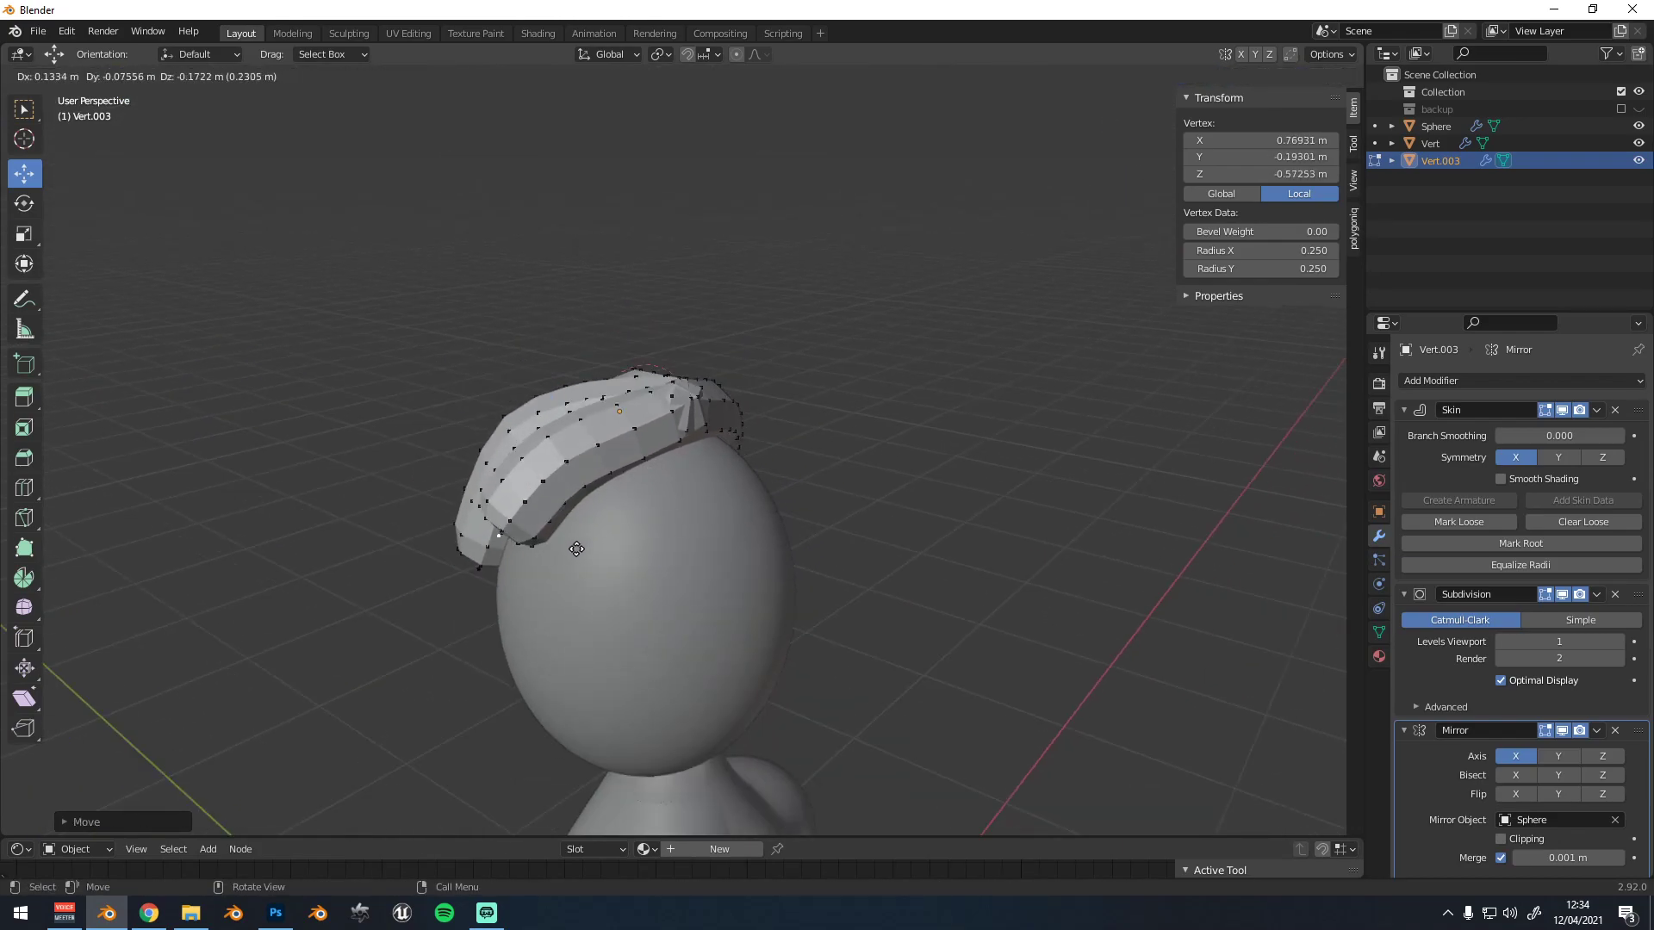
pyautogui.click(576, 549)
pyautogui.moveTo(576, 549); pyautogui.dragTo(567, 483, button='middle')
pyautogui.press('g')
pyautogui.click(547, 546)
# Reposition the bend and tip vertices of the new strands so they follow the curve of the head
pyautogui.moveTo(546, 546); pyautogui.dragTo(747, 459, button='middle')
pyautogui.press('g')
pyautogui.click(850, 496)
pyautogui.click(783, 470)
pyautogui.press('g')
pyautogui.click(767, 464)
pyautogui.click(715, 607)
pyautogui.moveTo(716, 603); pyautogui.dragTo(689, 587, button='middle')
pyautogui.press('g')
pyautogui.click(691, 579)
# Move the strand vertex near the crown so the strands spread evenly over the head
pyautogui.click(707, 409)
pyautogui.moveTo(788, 443); pyautogui.dragTo(812, 510, button='middle')
pyautogui.press('g')
pyautogui.click(682, 475)
pyautogui.press('g')
pyautogui.click(619, 456)
# Scale down the skin radius of all hair vertices to 0.174
pyautogui.scroll(-2, 812, 510)
pyautogui.press('a')
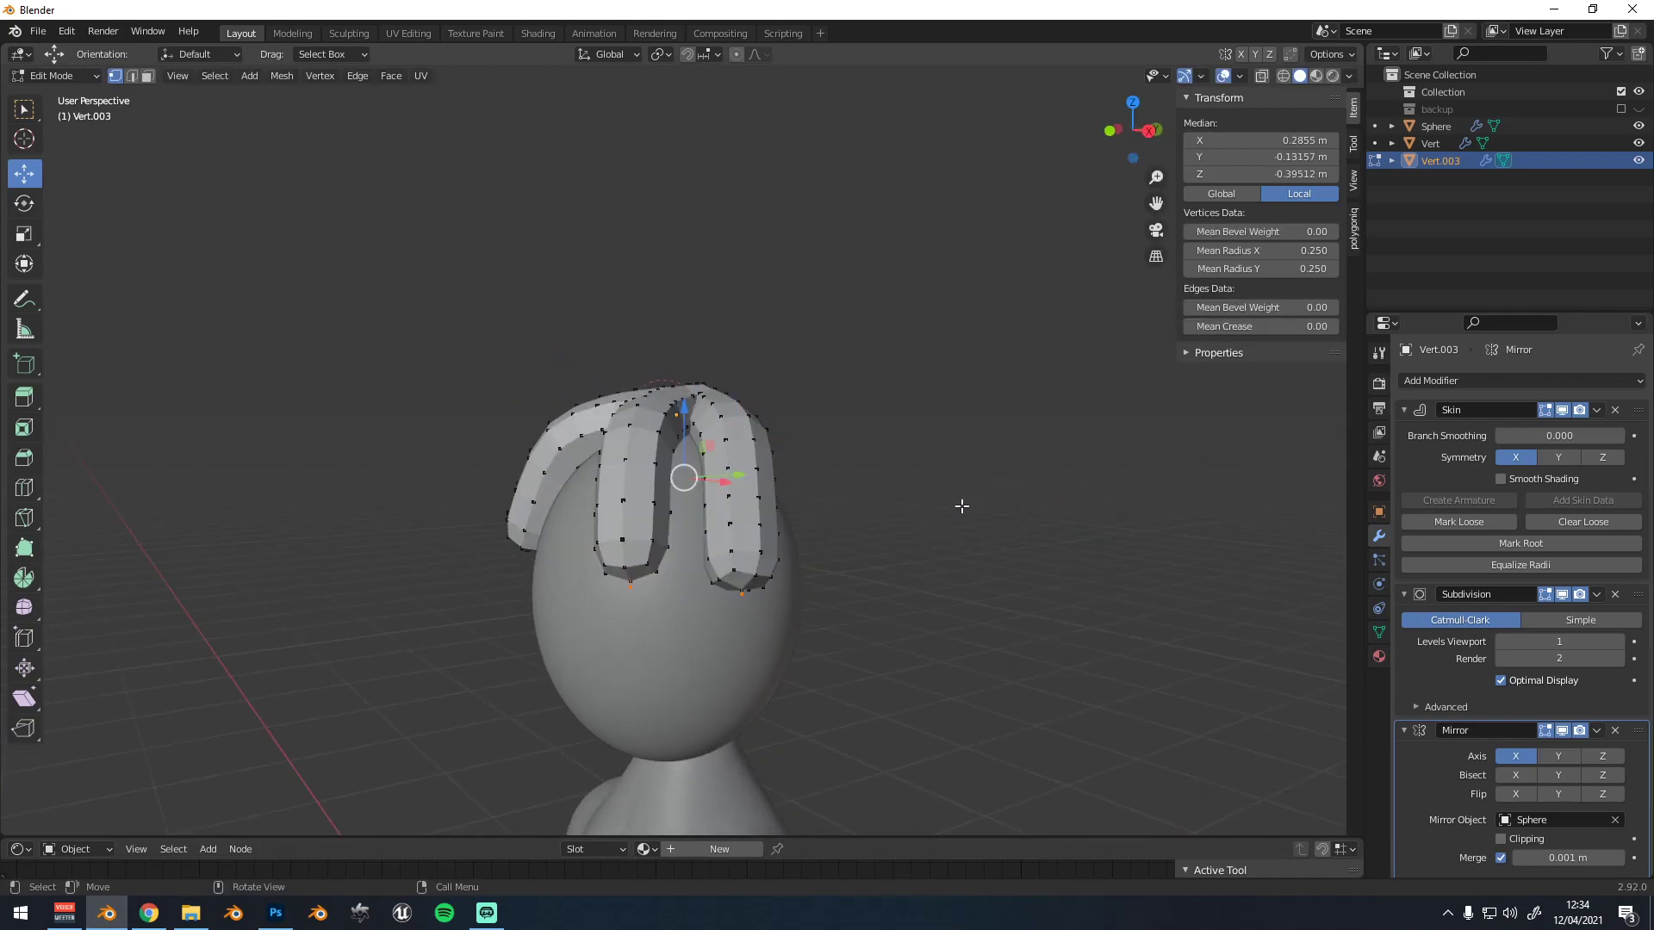
pyautogui.hotkey('ctrl', 'a')
pyautogui.click(921, 497)
# Raise the tip vertex of one strand at the side of the head
pyautogui.moveTo(767, 493); pyautogui.dragTo(871, 541, button='middle')
pyautogui.scroll(2, 894, 503)
pyautogui.scroll(-1, 797, 506)
pyautogui.click(840, 608)
pyautogui.press('g')
pyautogui.click(845, 539)
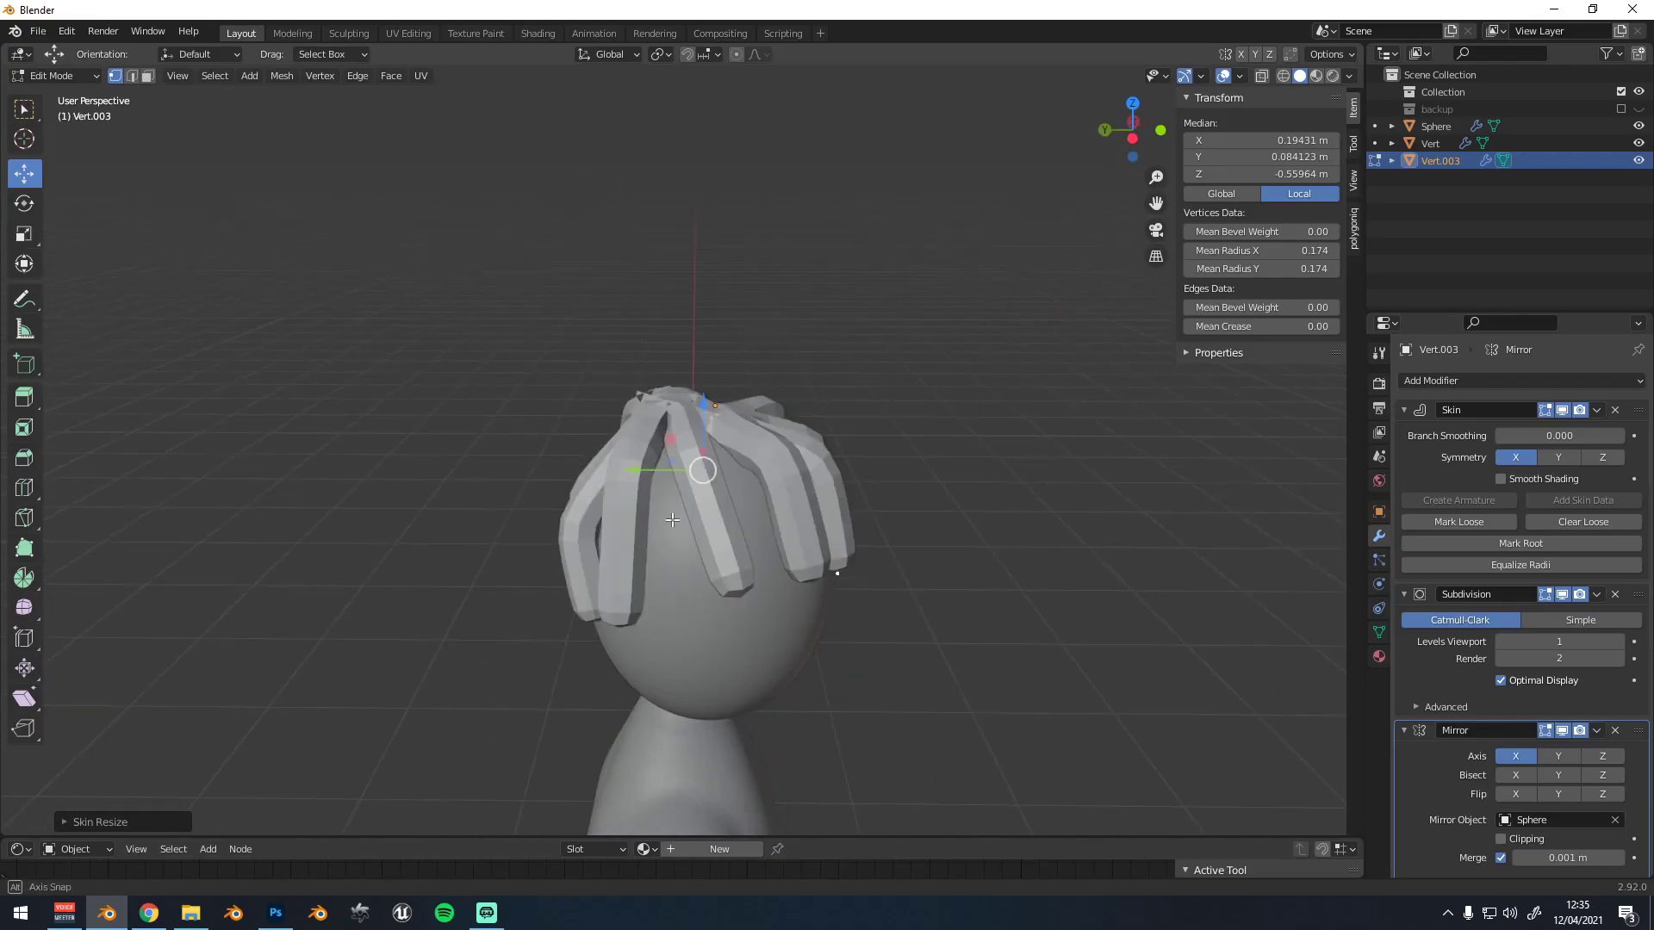
# Examine the spacing and coverage of the hair strands from all around the head
pyautogui.moveTo(655, 508); pyautogui.dragTo(638, 512, button='middle')
pyautogui.moveTo(728, 482); pyautogui.dragTo(658, 478, button='middle')
pyautogui.moveTo(885, 484)
pyautogui.mouseDown(button='middle')
pyautogui.moveTo(694, 472)
pyautogui.moveTo(796, 467)
pyautogui.mouseUp(button='middle')
pyautogui.scroll(-2, 796, 468)
pyautogui.scroll(1, 643, 410)
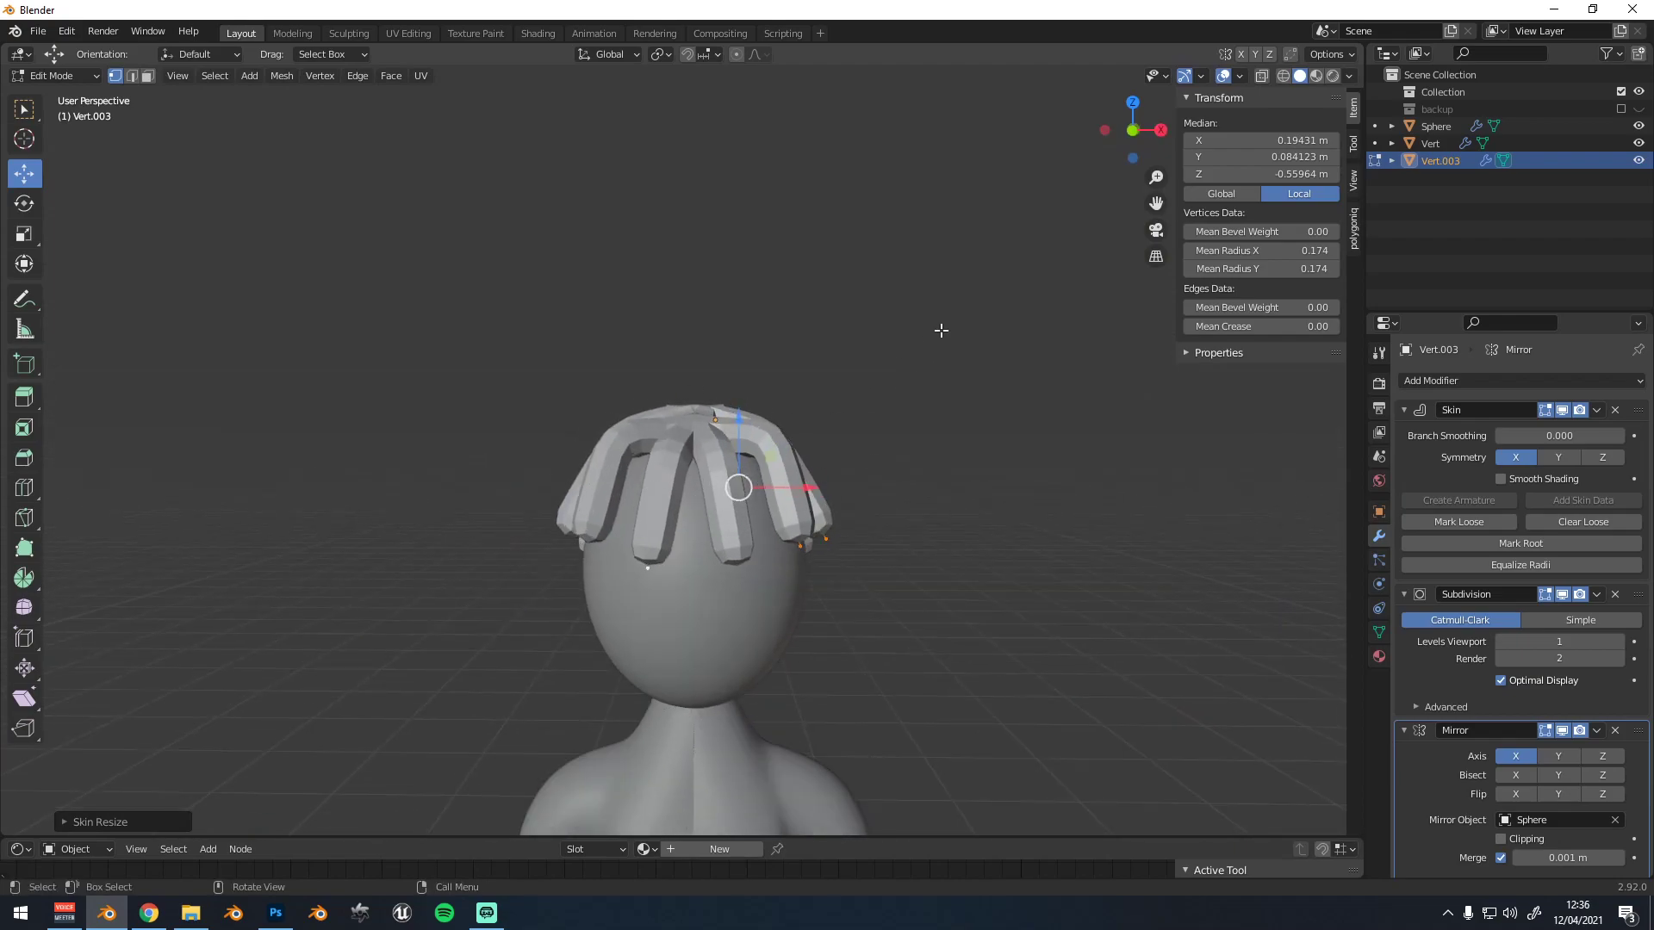
pyautogui.moveTo(713, 449); pyautogui.dragTo(798, 459, button='middle')
pyautogui.scroll(1, 649, 370)
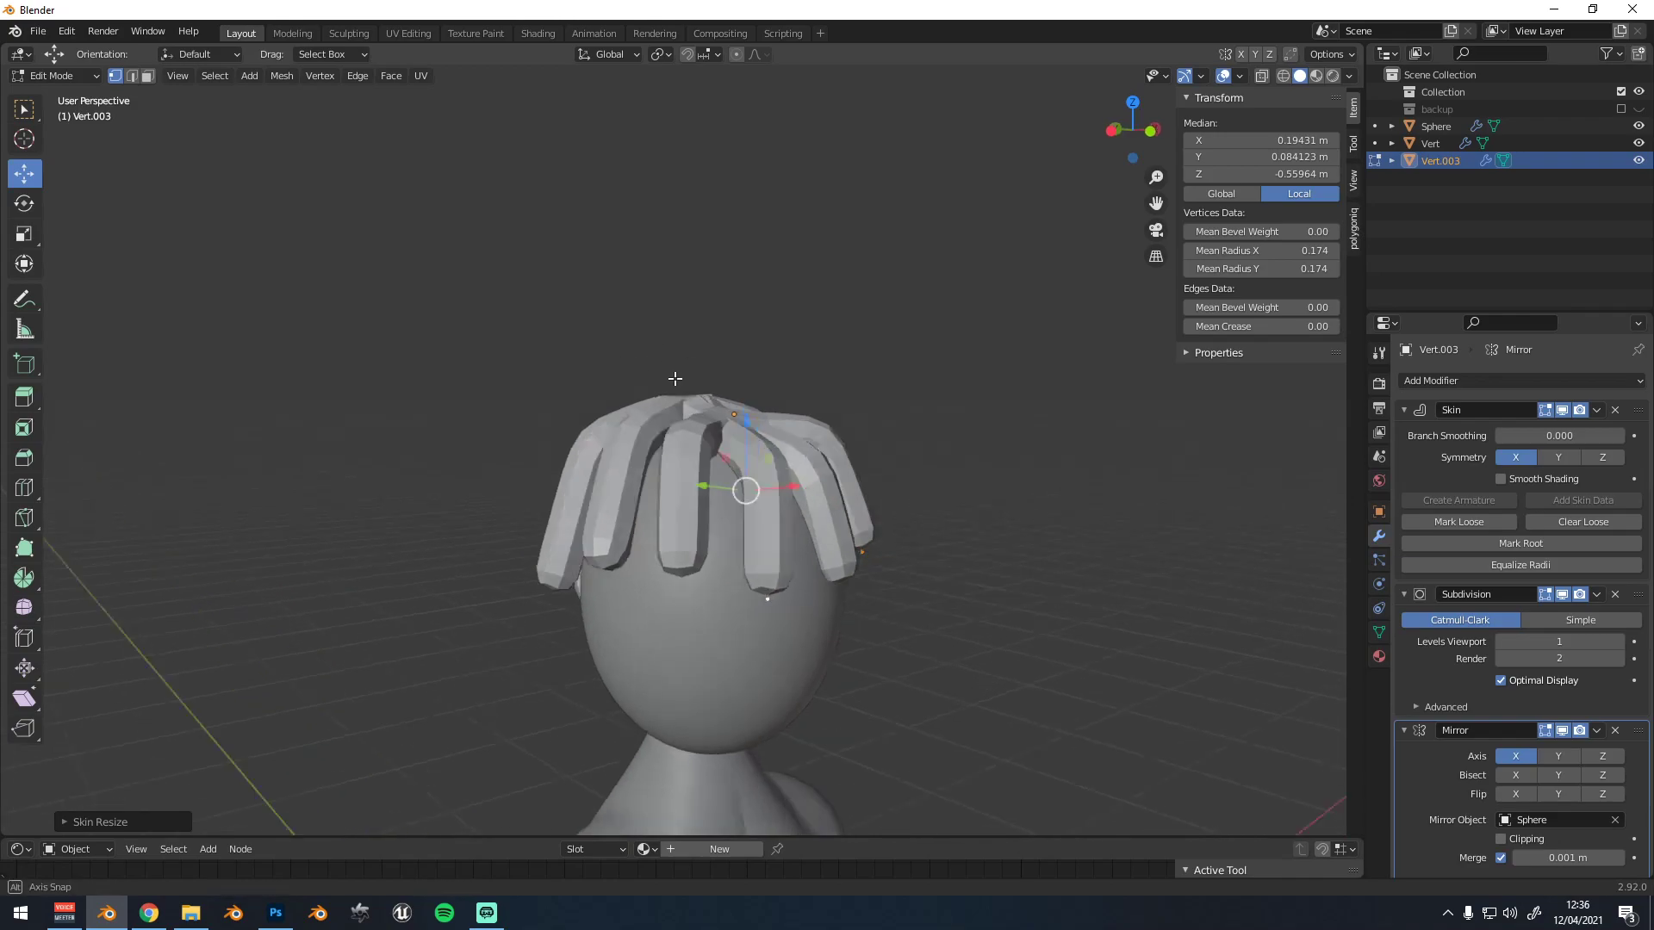
pyautogui.moveTo(650, 369); pyautogui.dragTo(797, 392, button='middle')
pyautogui.scroll(1, 641, 429)
pyautogui.scroll(-1, 593, 449)
pyautogui.scroll(-1, 603, 438)
pyautogui.moveTo(637, 559); pyautogui.dragTo(510, 552, button='middle')
pyautogui.scroll(2, 840, 423)
pyautogui.moveTo(846, 398); pyautogui.dragTo(777, 365, button='middle')
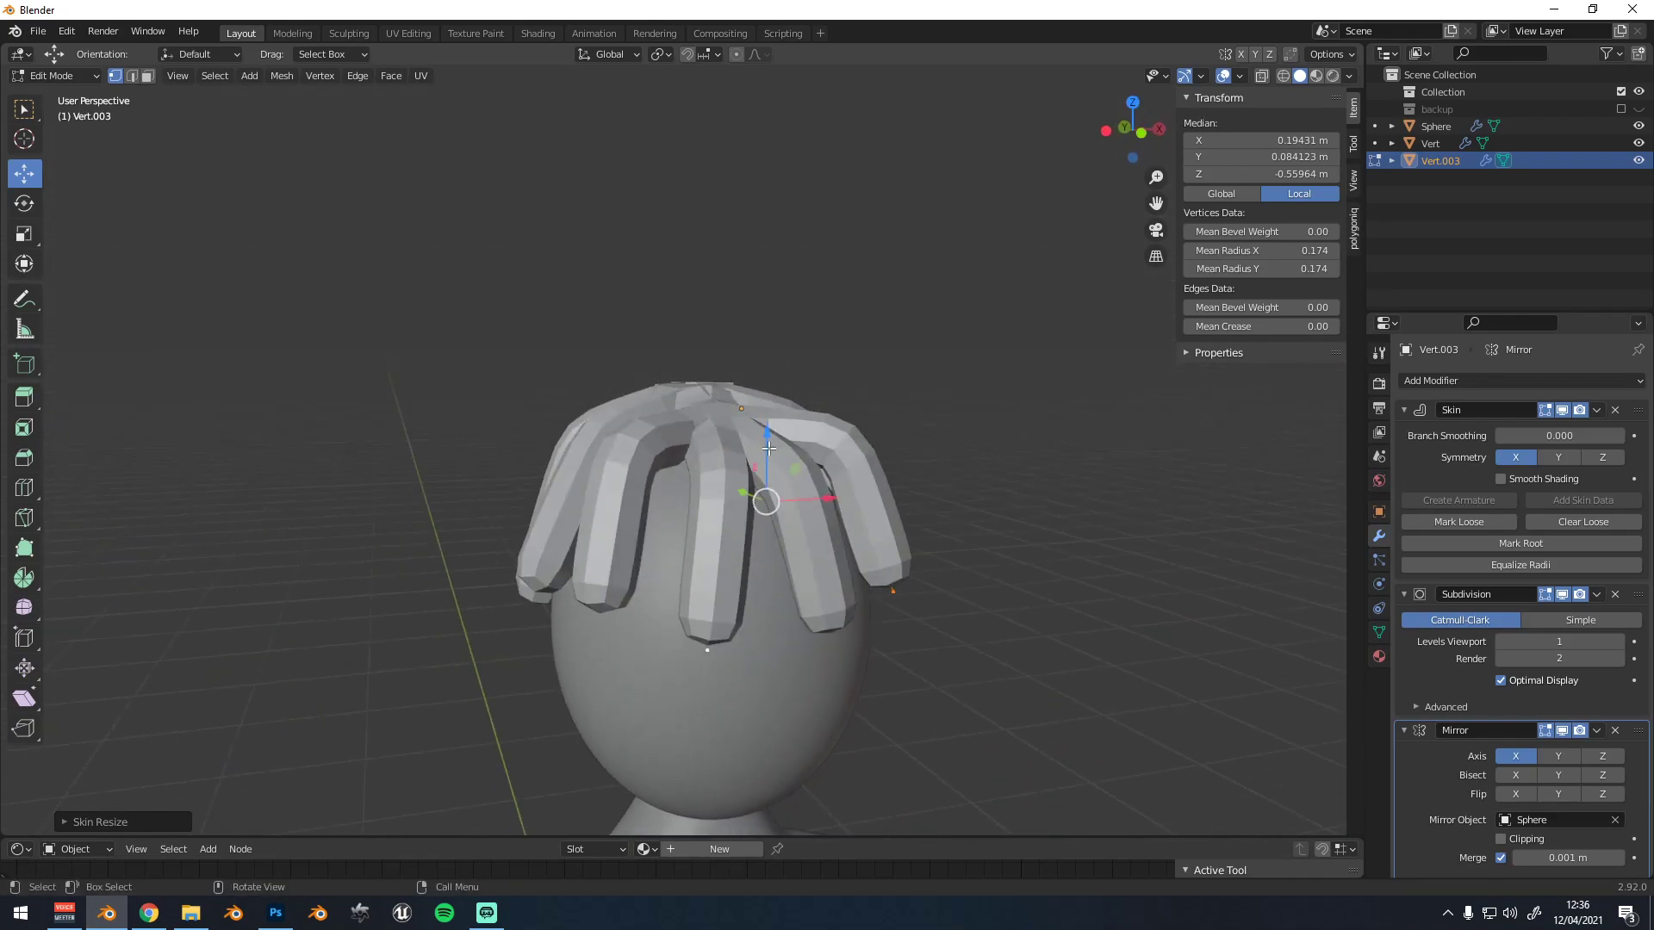
# Try duplicating the hair object and raising the copy above the original strands
pyautogui.press('Tab')
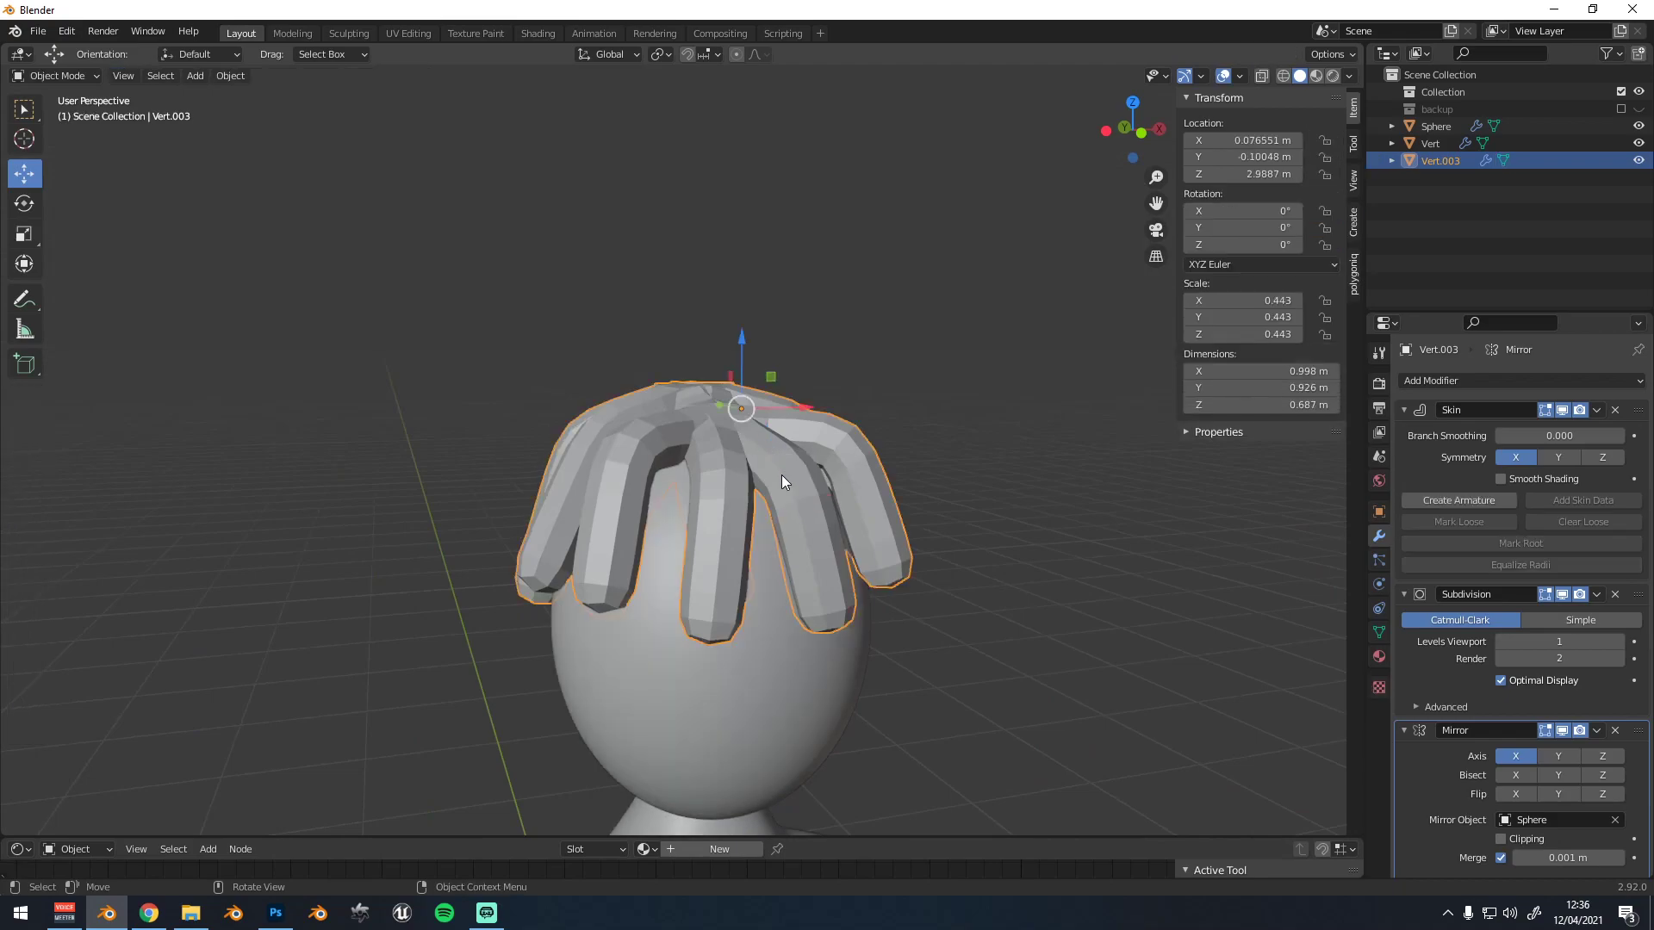
pyautogui.hotkey('shift', 'd')
pyautogui.rightClick(744, 385)
pyautogui.moveTo(742, 371); pyautogui.dragTo(743, 312)
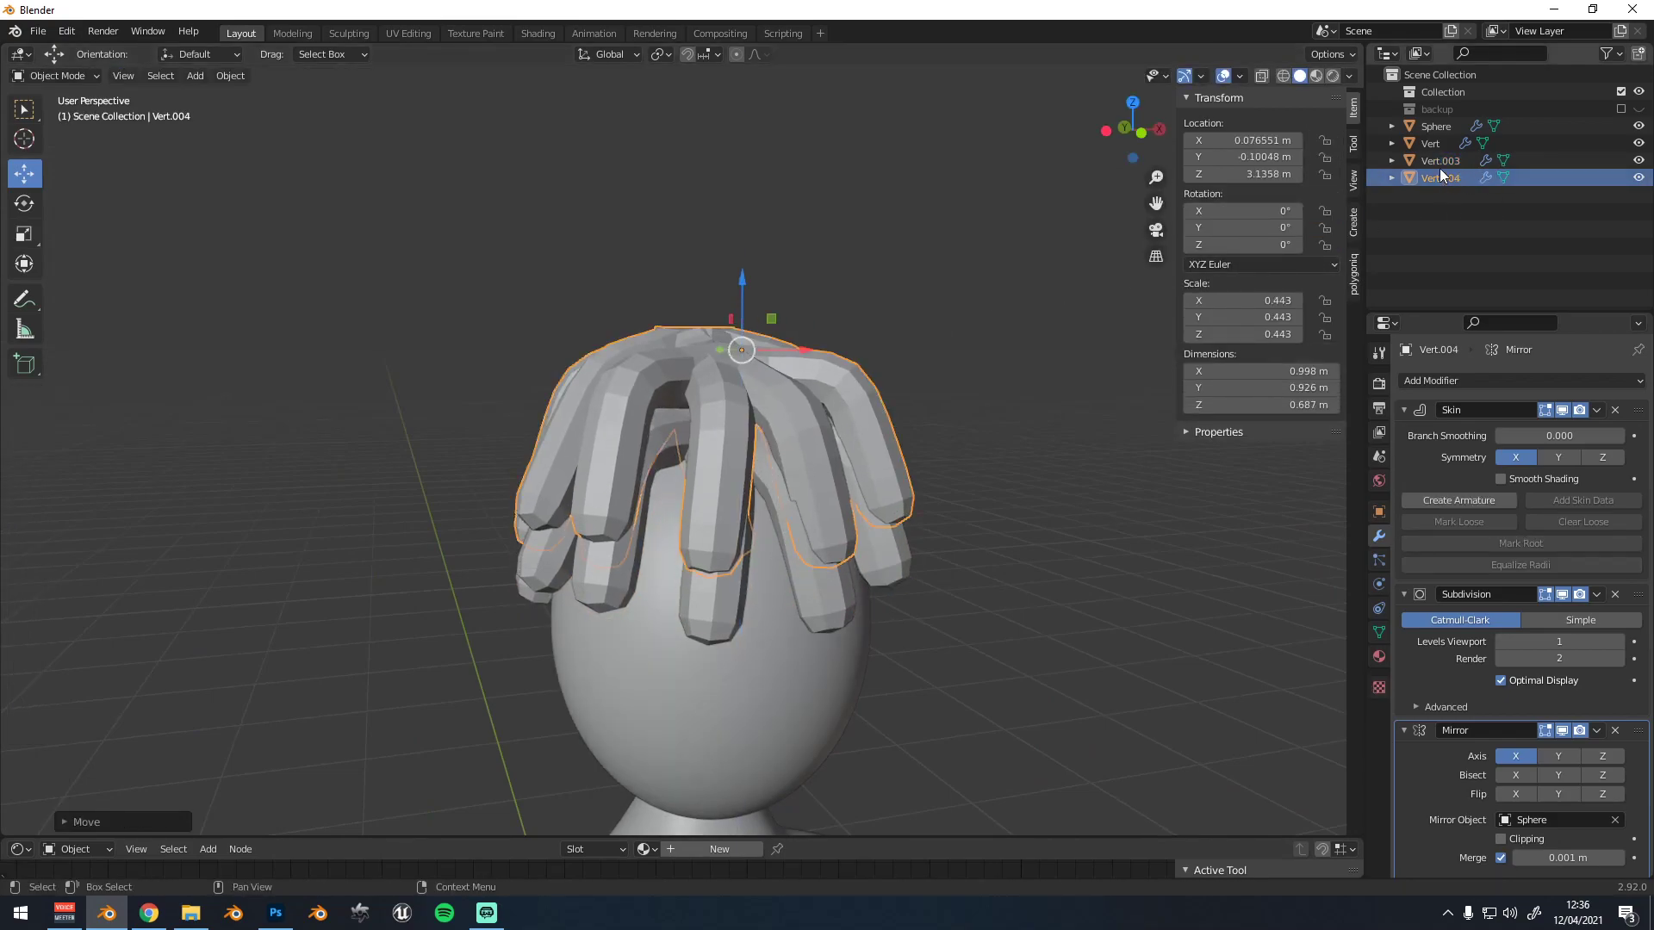
pyautogui.hotkey('ctrl', 'z')
pyautogui.hotkey('ctrl', 'z')
pyautogui.press('Tab')
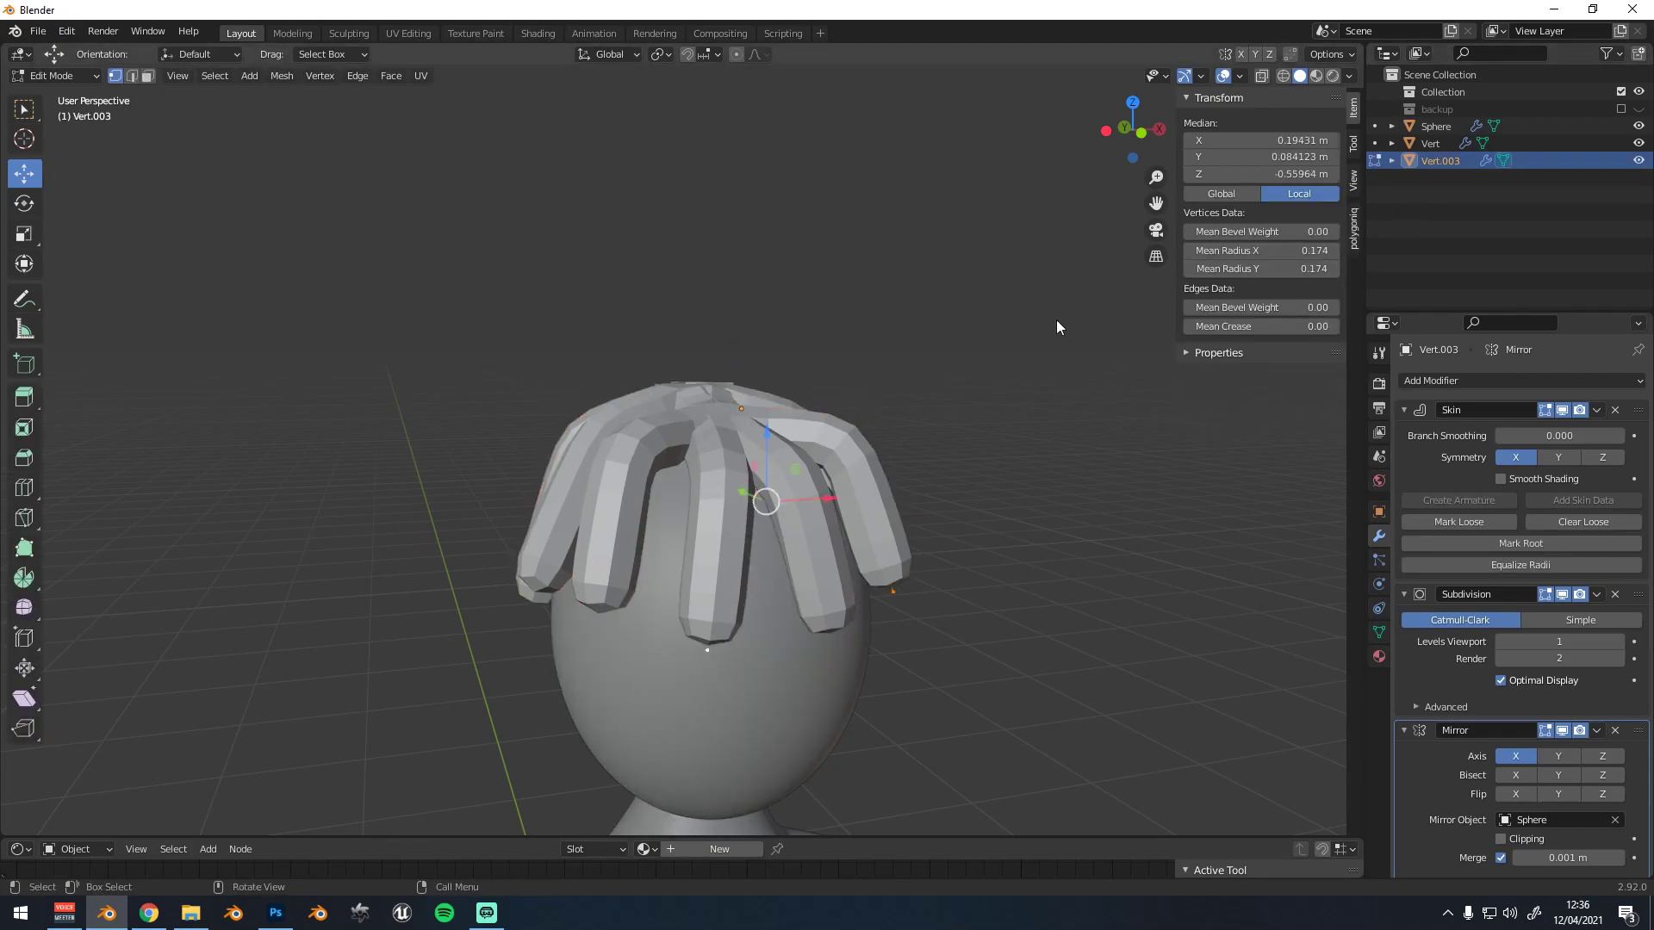
# Duplicate the hair object and move the copy slightly above the original as a second layer
pyautogui.press('Tab')
pyautogui.hotkey('shift', 'd')
pyautogui.click(743, 349)
pyautogui.moveTo(742, 349); pyautogui.dragTo(752, 320)
# Turn on X-ray and delete all the copied strands' vertices except one near the crown
pyautogui.press('Tab')
pyautogui.moveTo(764, 398); pyautogui.dragTo(711, 469, button='middle')
pyautogui.click(1260, 76)
pyautogui.hotkey('alt', 'a')
pyautogui.moveTo(464, 755); pyautogui.dragTo(588, 495)
pyautogui.keyDown('shift'); pyautogui.moveTo(836, 492); pyautogui.dragTo(957, 639); pyautogui.keyUp('shift')
pyautogui.click(671, 420)
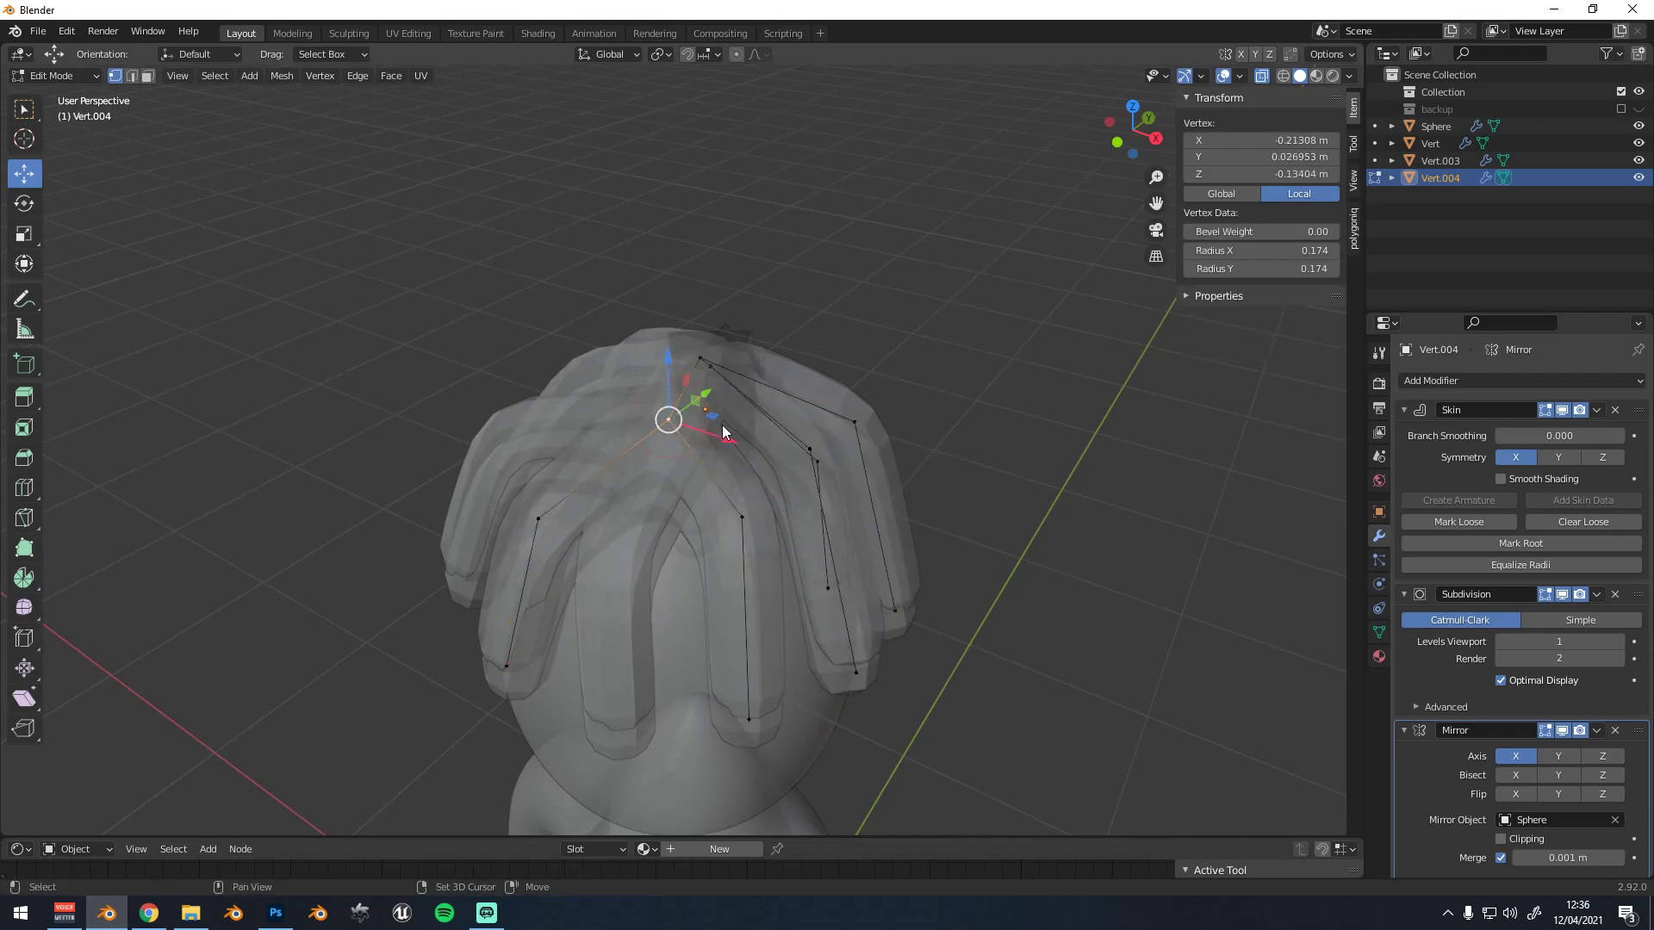
pyautogui.press('a')
pyautogui.press('x')
pyautogui.click(698, 443)
# Turn off X-ray and move the single-vertex hair object sideways along X, away from the head's centre line
pyautogui.moveTo(701, 443); pyautogui.dragTo(765, 412, button='middle')
pyautogui.press('Tab')
pyautogui.moveTo(782, 391); pyautogui.dragTo(796, 393)
pyautogui.click(1261, 76)
pyautogui.moveTo(746, 382); pyautogui.dragTo(803, 355, button='middle')
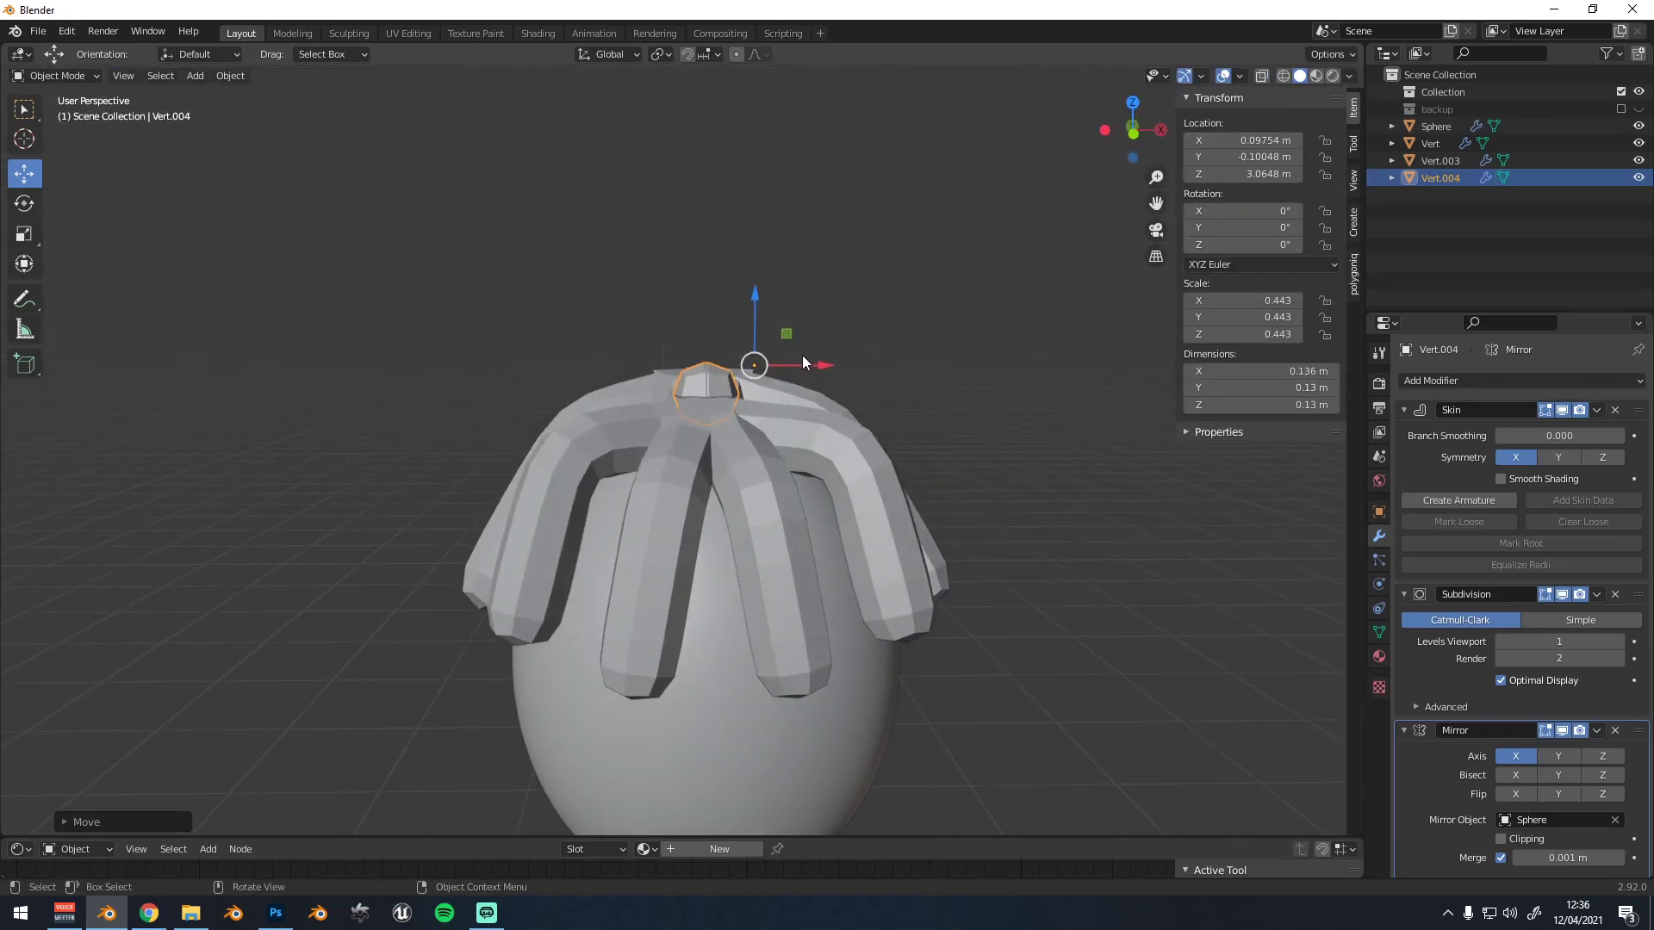
pyautogui.scroll(1, 803, 355)
pyautogui.click(827, 362)
pyautogui.hotkey('ctrl', 'z')
pyautogui.moveTo(801, 348); pyautogui.dragTo(843, 352)
# Set the remaining vertex's local X, Y and Z coordinates to 0 so it sits at the object's origin
pyautogui.press('Tab')
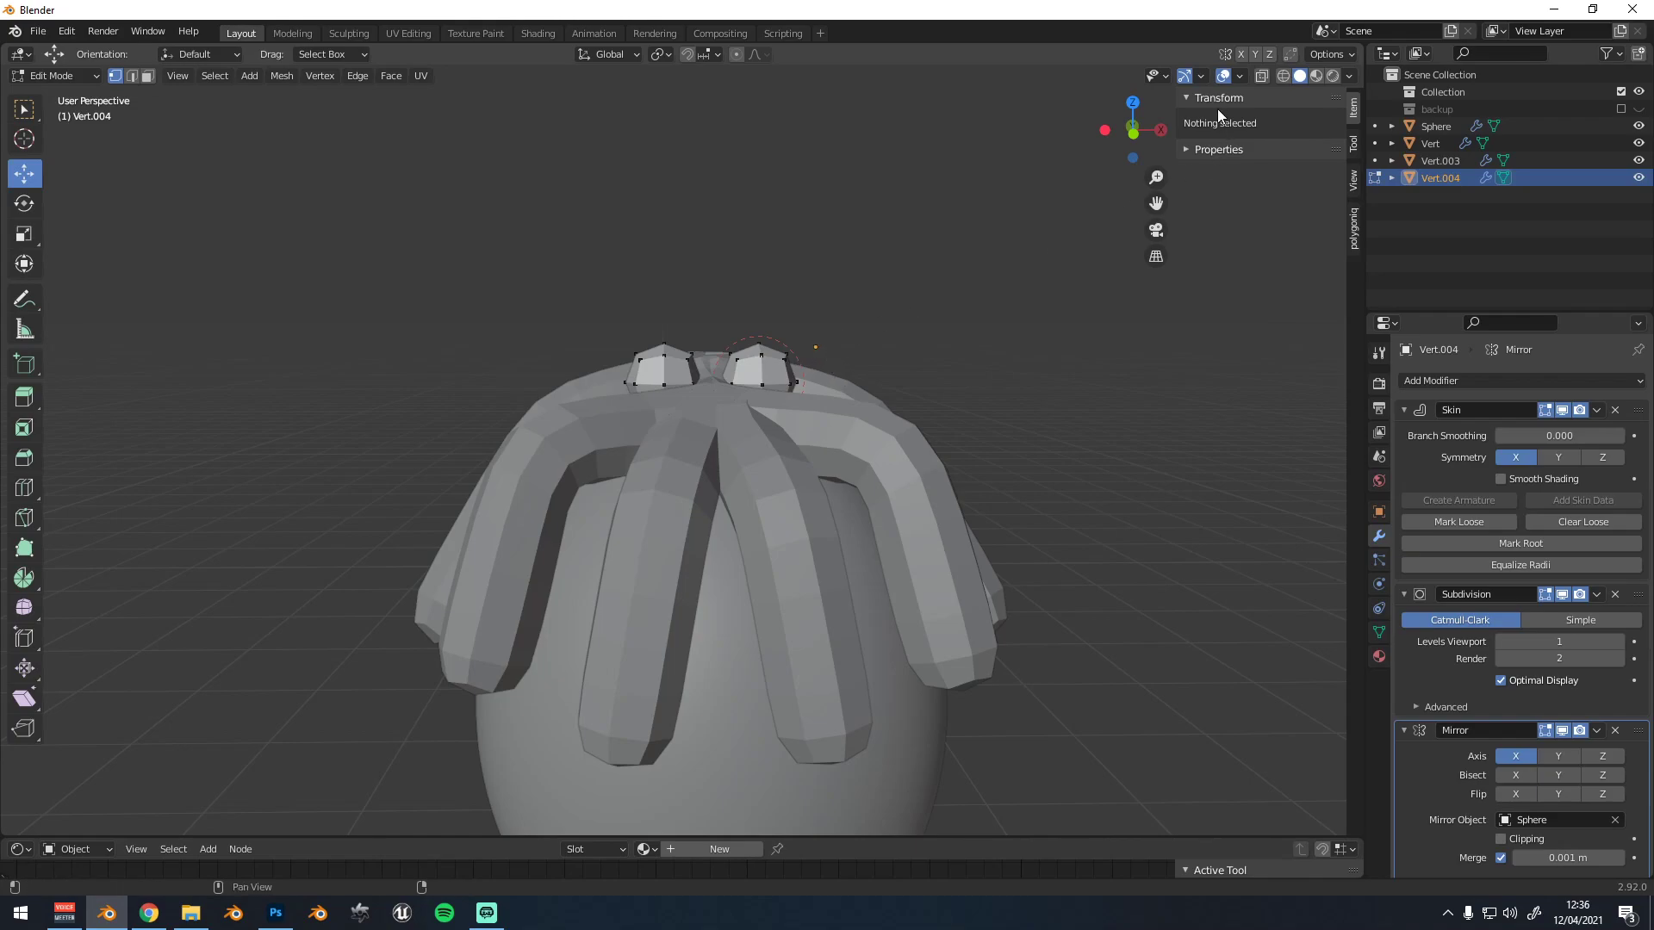
pyautogui.press('Tab')
pyautogui.press('Tab')
pyautogui.press('a')
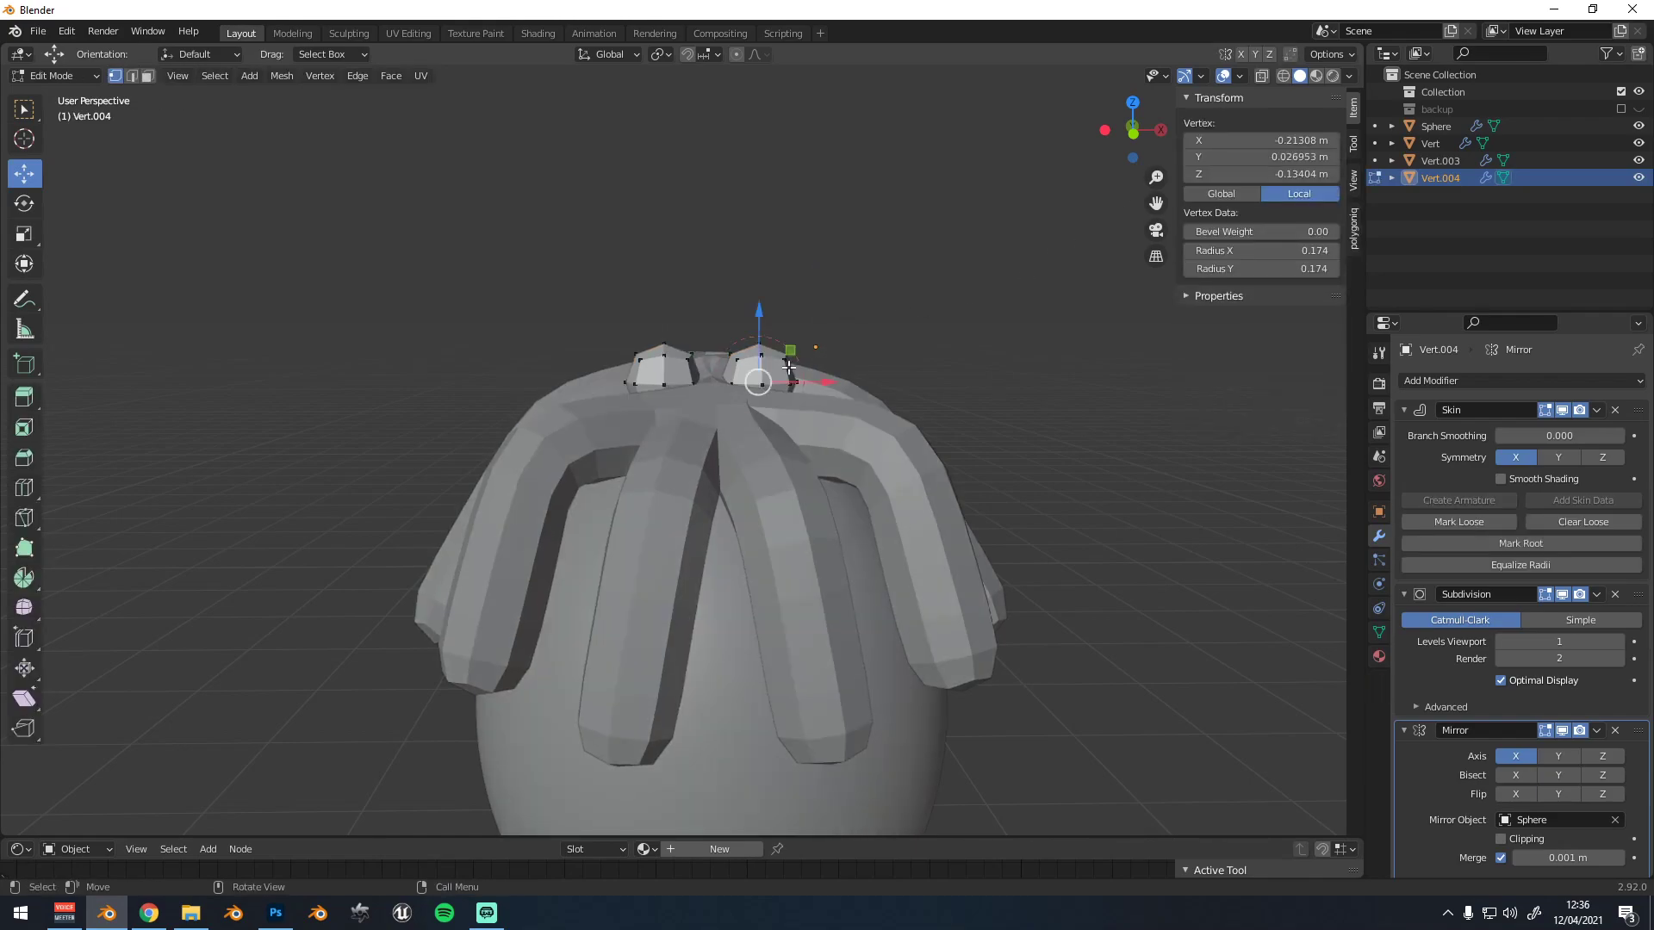
pyautogui.click(1272, 142)
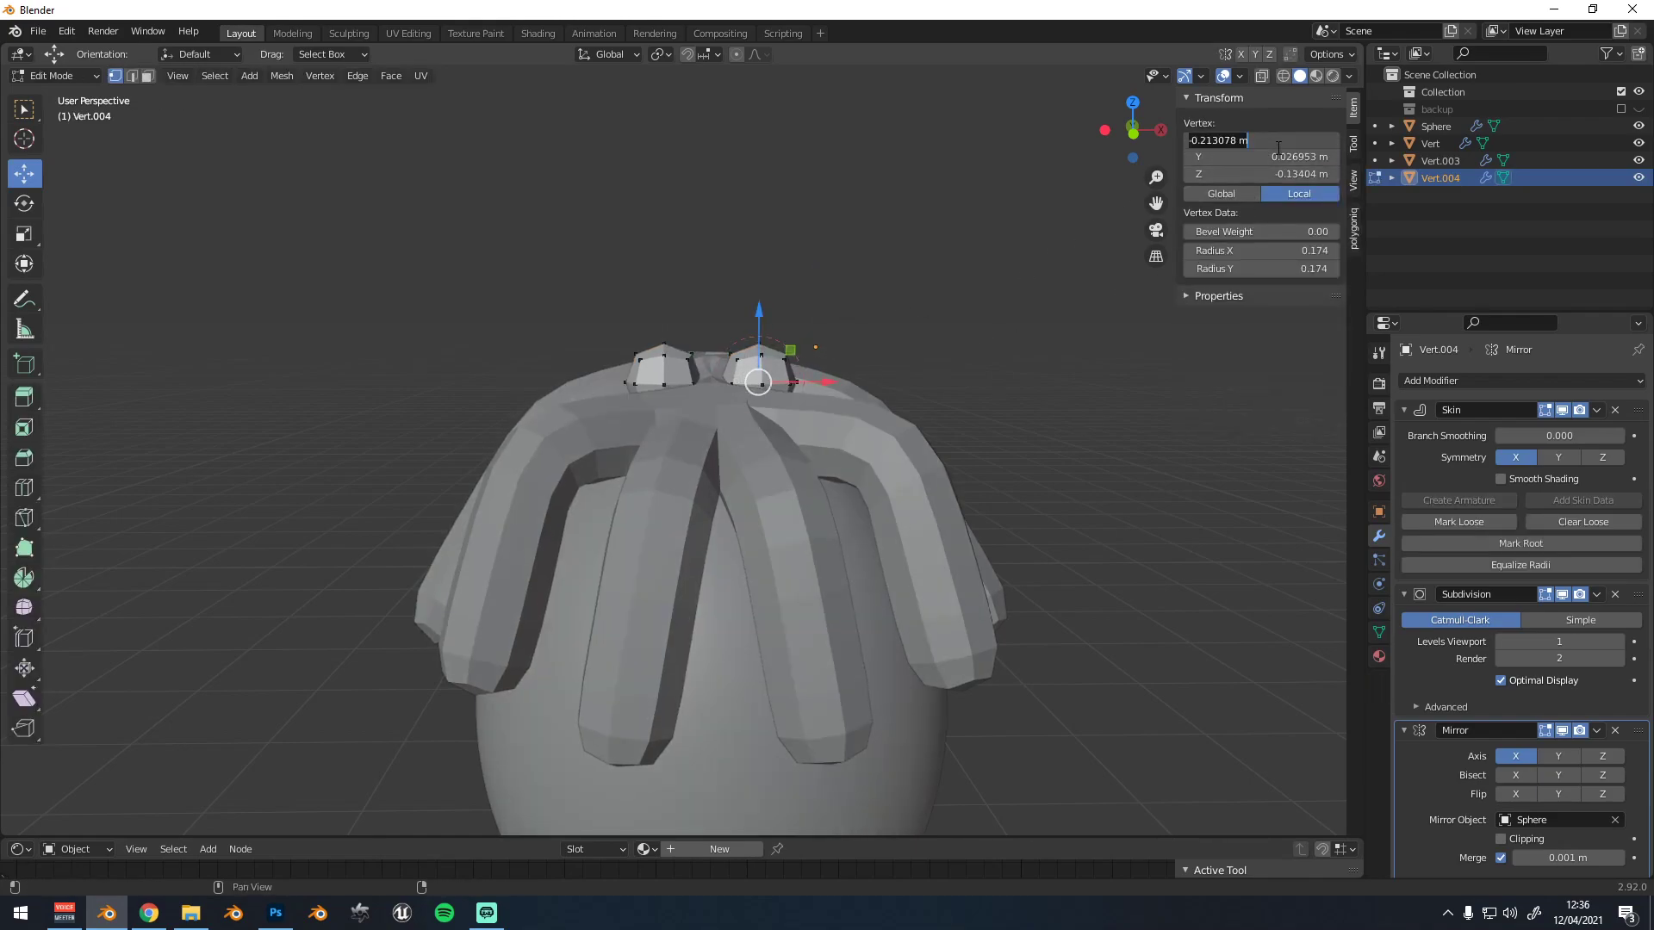
pyautogui.write('0')
pyautogui.press('Return')
pyautogui.press('Return')
pyautogui.click(1268, 175)
pyautogui.press('BackSpace')
pyautogui.press('Return')
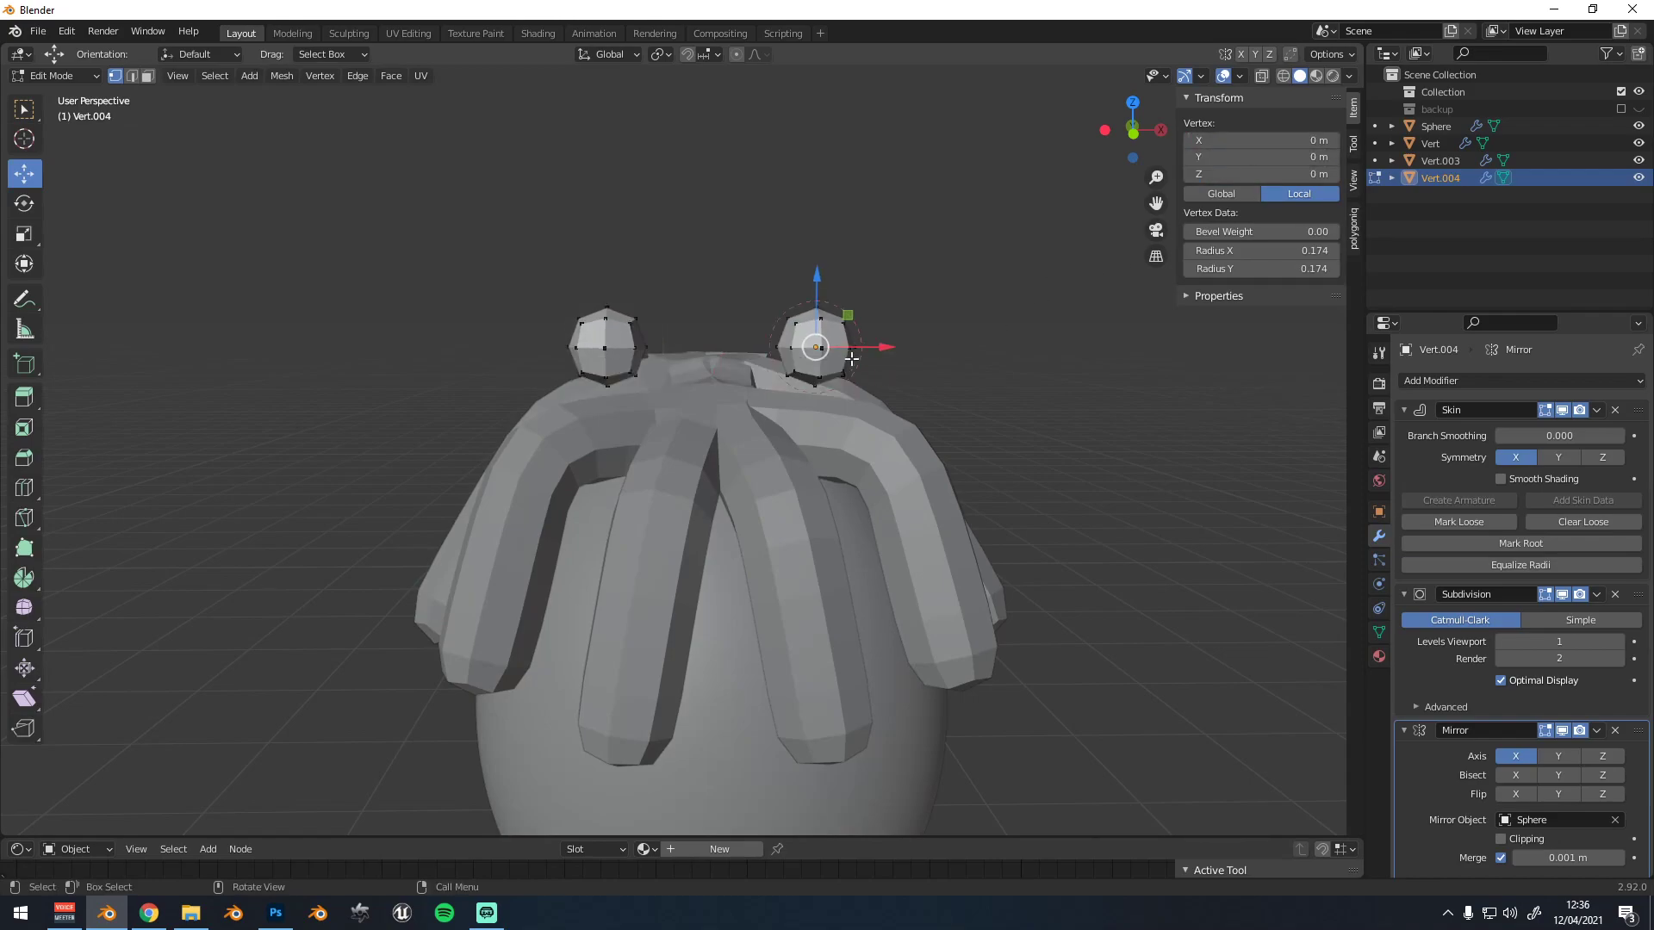
# Move the single-vertex hair object back onto the crown so its mirrored halves nearly meet
pyautogui.press('Tab')
pyautogui.moveTo(881, 381); pyautogui.dragTo(804, 346)
pyautogui.press('g')
pyautogui.click(799, 369)
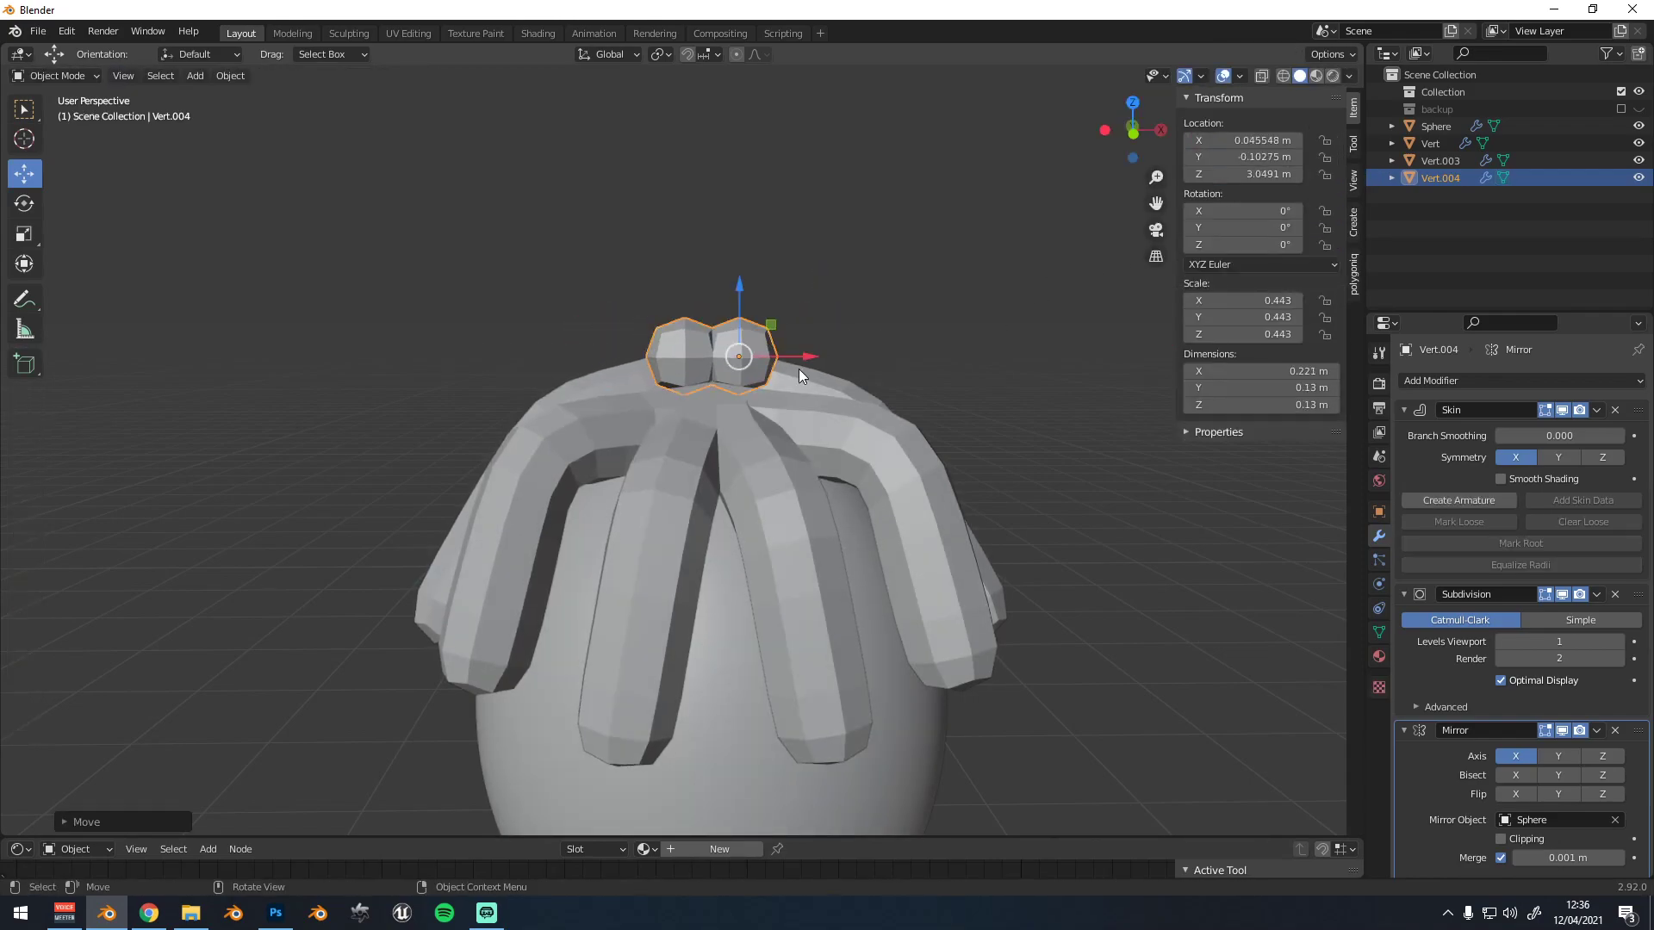
pyautogui.moveTo(798, 368); pyautogui.dragTo(747, 393, button='middle')
pyautogui.moveTo(761, 387); pyautogui.dragTo(775, 387)
pyautogui.moveTo(775, 387)
pyautogui.mouseDown(button='middle')
pyautogui.moveTo(745, 380)
pyautogui.moveTo(689, 416)
pyautogui.moveTo(783, 385)
pyautogui.moveTo(772, 404)
pyautogui.moveTo(790, 362)
pyautogui.moveTo(631, 438)
pyautogui.moveTo(800, 374)
pyautogui.mouseUp(button='middle')
# Extrude a new strand segment from the crown vertex outward to the side of the head
pyautogui.press('Tab')
pyautogui.press('w')
pyautogui.scroll(1, 732, 408)
pyautogui.scroll(-1, 790, 361)
pyautogui.scroll(1, 768, 367)
pyautogui.press('e')
pyautogui.click(1000, 361)
# Adjust the second-layer strand's crown vertex so its base sits on the existing hair
pyautogui.click(749, 341)
pyautogui.press('g')
pyautogui.click(724, 356)
pyautogui.scroll(1, 638, 436)
pyautogui.press('g')
pyautogui.click(725, 437)
pyautogui.press('g')
pyautogui.click(777, 421)
pyautogui.press('g')
pyautogui.click(775, 425)
# Move the strand's outer vertex toward the front and extrude a tip from it down the head
pyautogui.click(973, 415)
pyautogui.moveTo(974, 415); pyautogui.dragTo(870, 415, button='middle')
pyautogui.press('g')
pyautogui.click(716, 432)
pyautogui.press('g')
pyautogui.click(682, 414)
pyautogui.moveTo(692, 417); pyautogui.dragTo(645, 429, button='middle')
pyautogui.press('e')
pyautogui.click(463, 593)
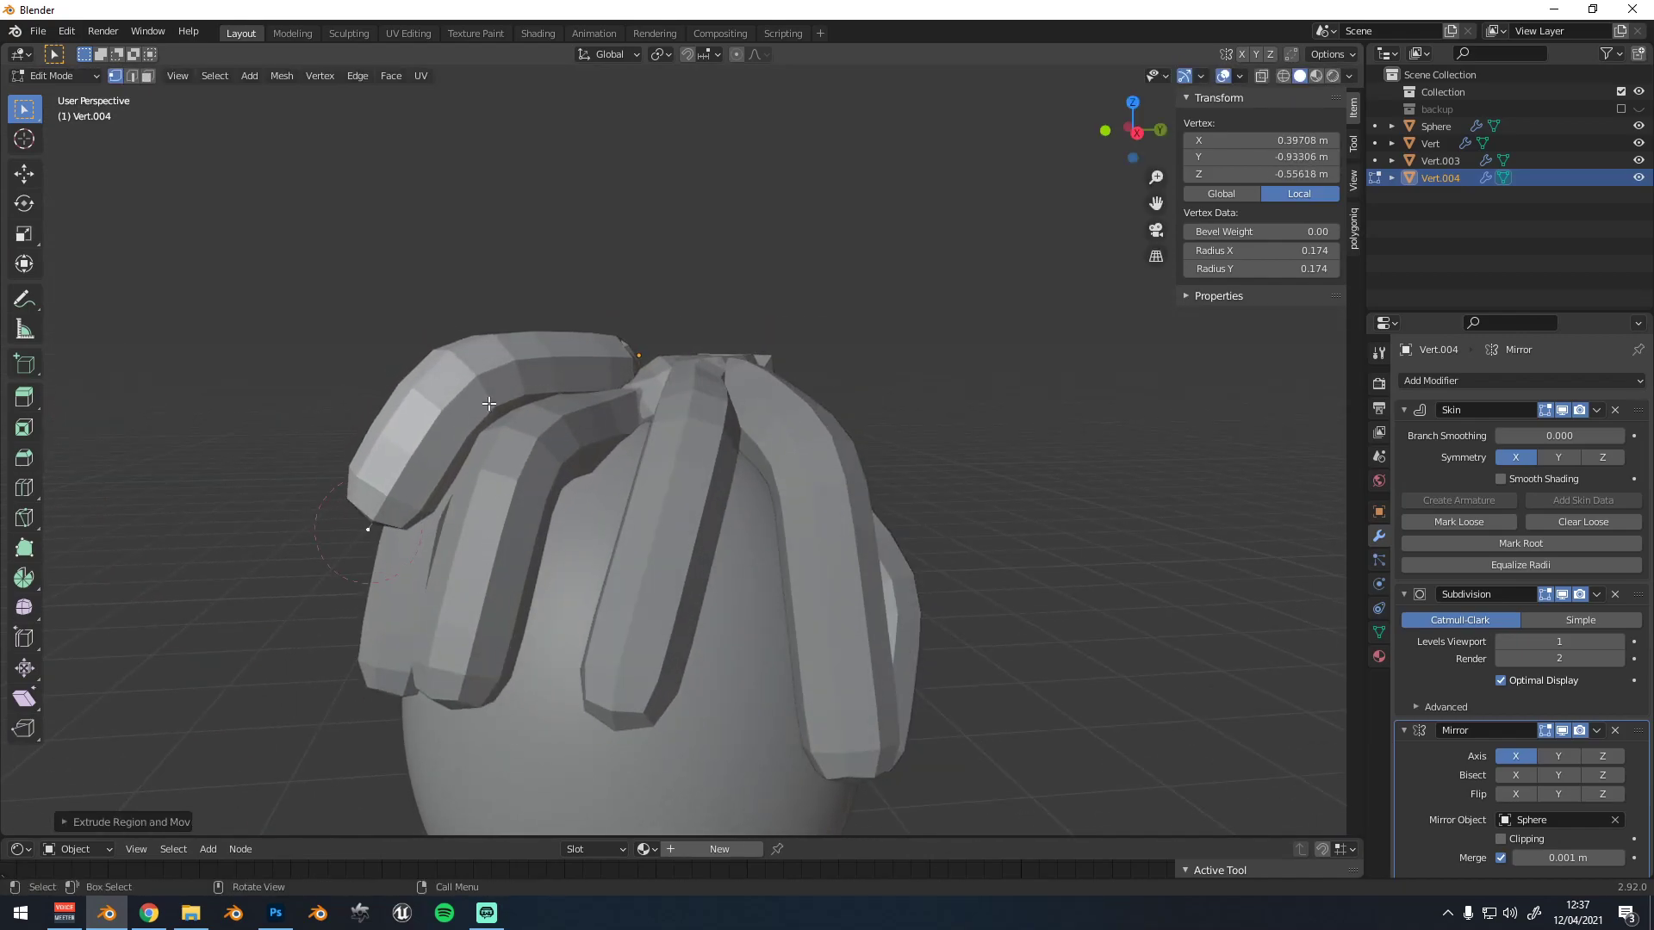
# Reposition the strand's bend and tip vertices so it drapes over the lower layer of hair
pyautogui.click(484, 412)
pyautogui.press('g')
pyautogui.click(489, 435)
pyautogui.click(412, 560)
pyautogui.press('g')
pyautogui.click(364, 612)
pyautogui.moveTo(599, 455); pyautogui.dragTo(761, 387, button='middle')
pyautogui.press('g')
pyautogui.click(722, 428)
pyautogui.press('g')
pyautogui.click(725, 393)
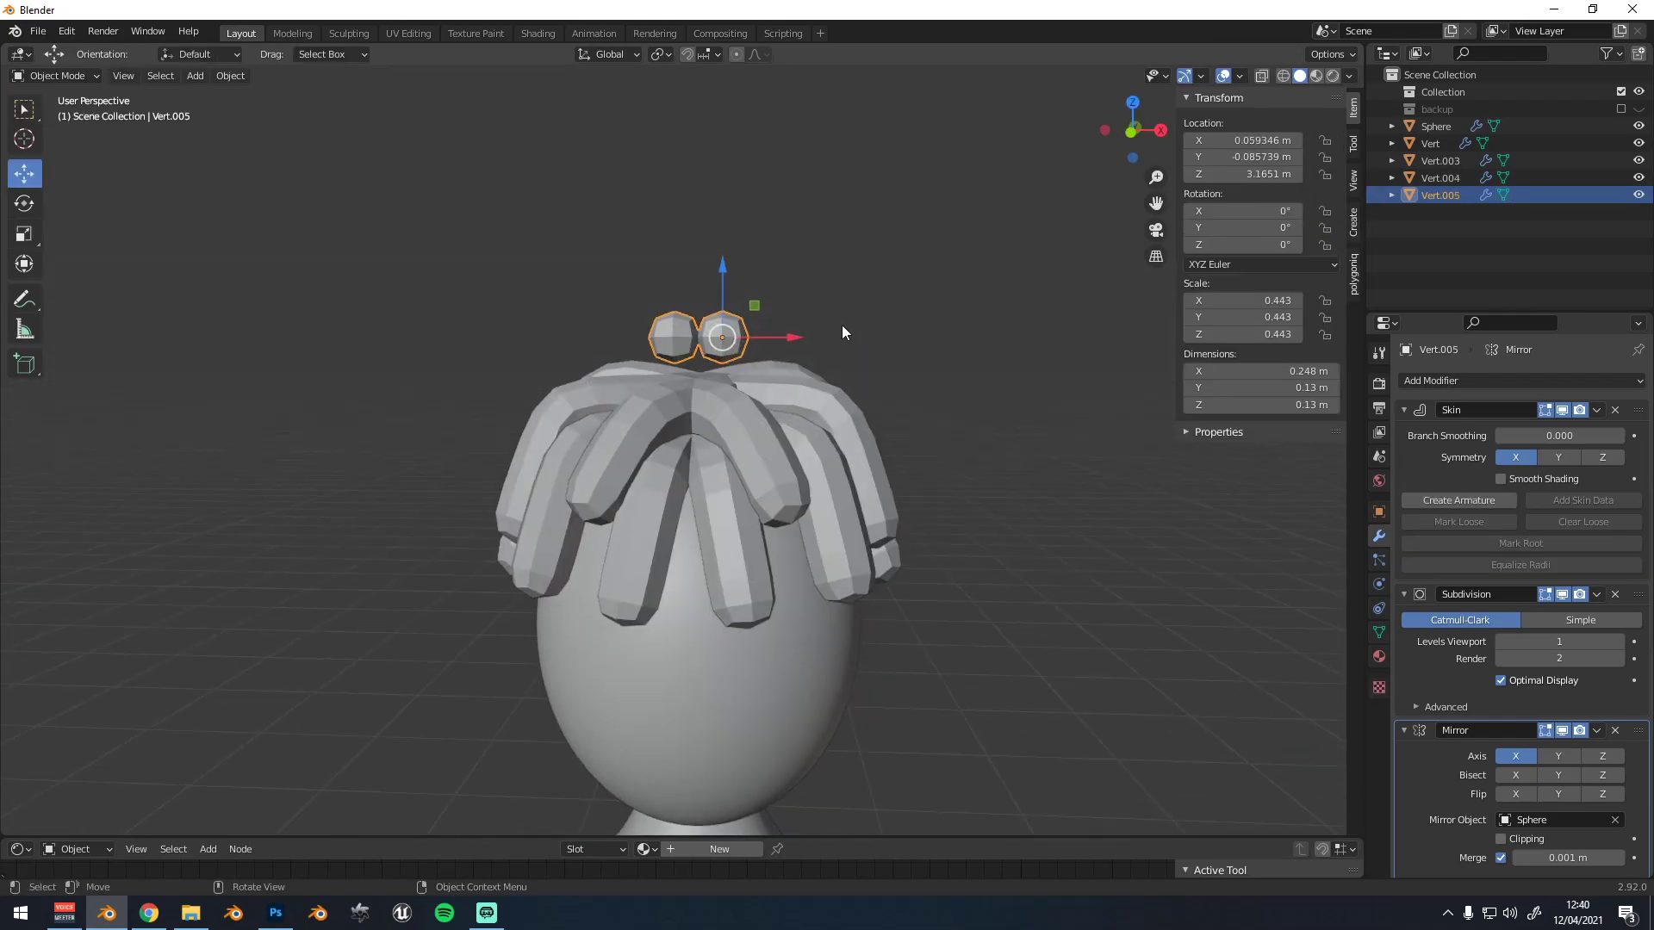
# Lower the new single-vertex hair object toward the top of the crown
pyautogui.moveTo(734, 345); pyautogui.dragTo(739, 359)
pyautogui.moveTo(739, 354); pyautogui.dragTo(733, 359)
pyautogui.moveTo(723, 395); pyautogui.dragTo(671, 386, button='middle')
pyautogui.scroll(2, 670, 385)
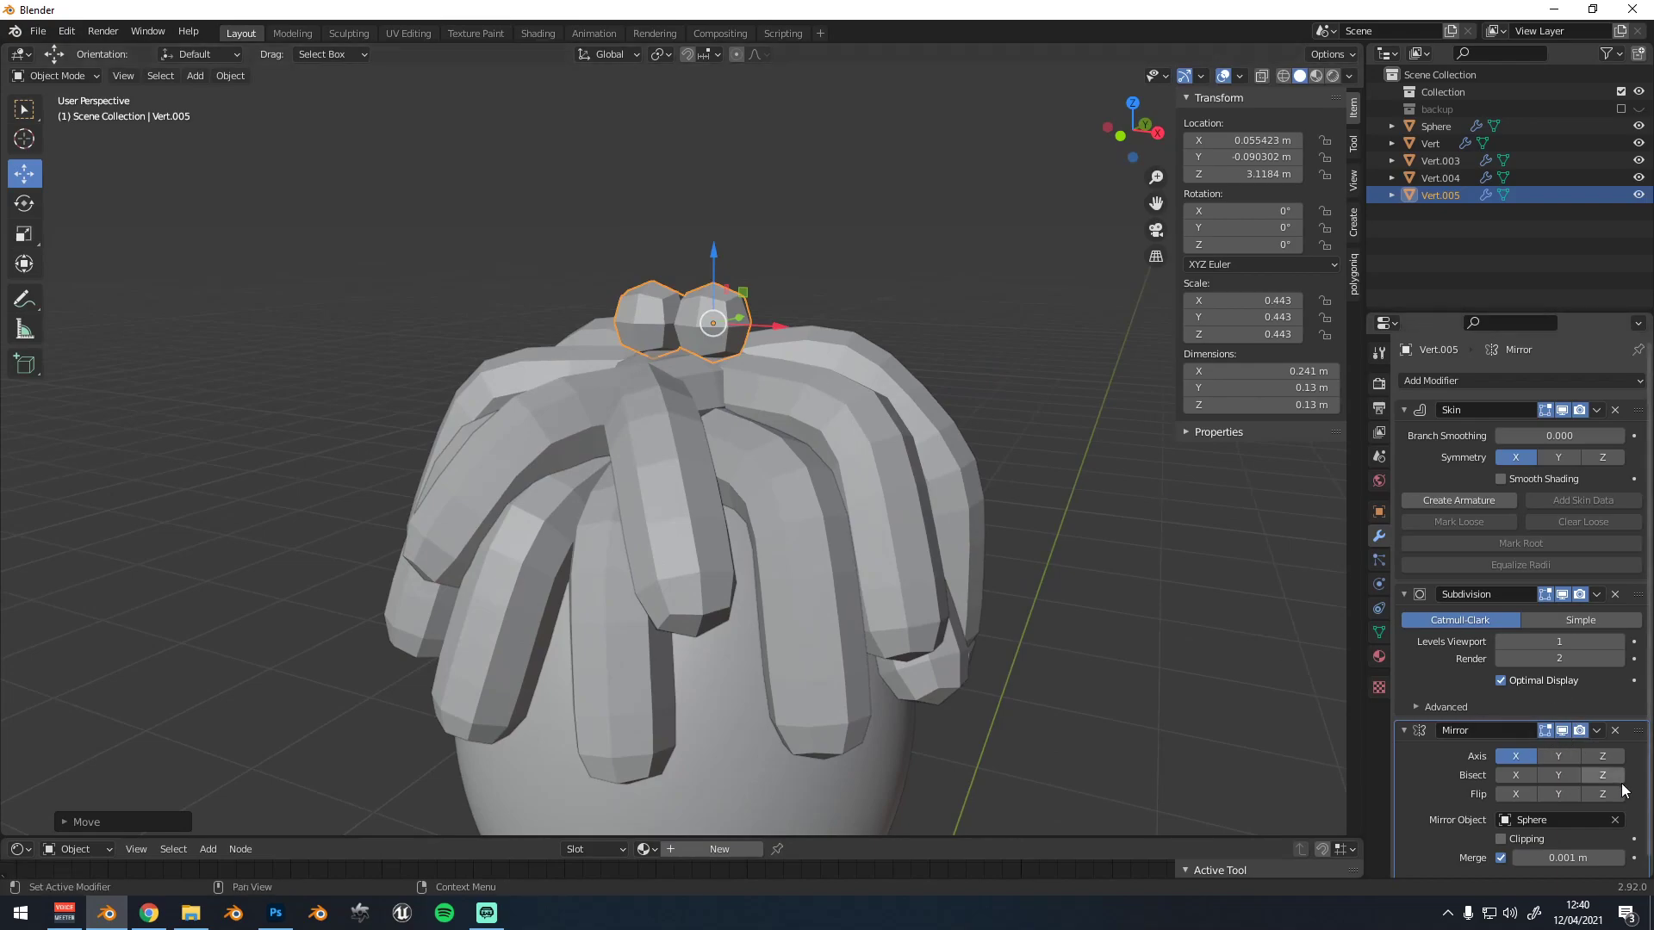
# Remove the Mirror modifier from the new hair object and centre it on the crown
pyautogui.click(1615, 732)
pyautogui.scroll(-3, 834, 402)
pyautogui.moveTo(833, 402); pyautogui.dragTo(850, 393, button='middle')
pyautogui.press('g')
pyautogui.click(840, 402)
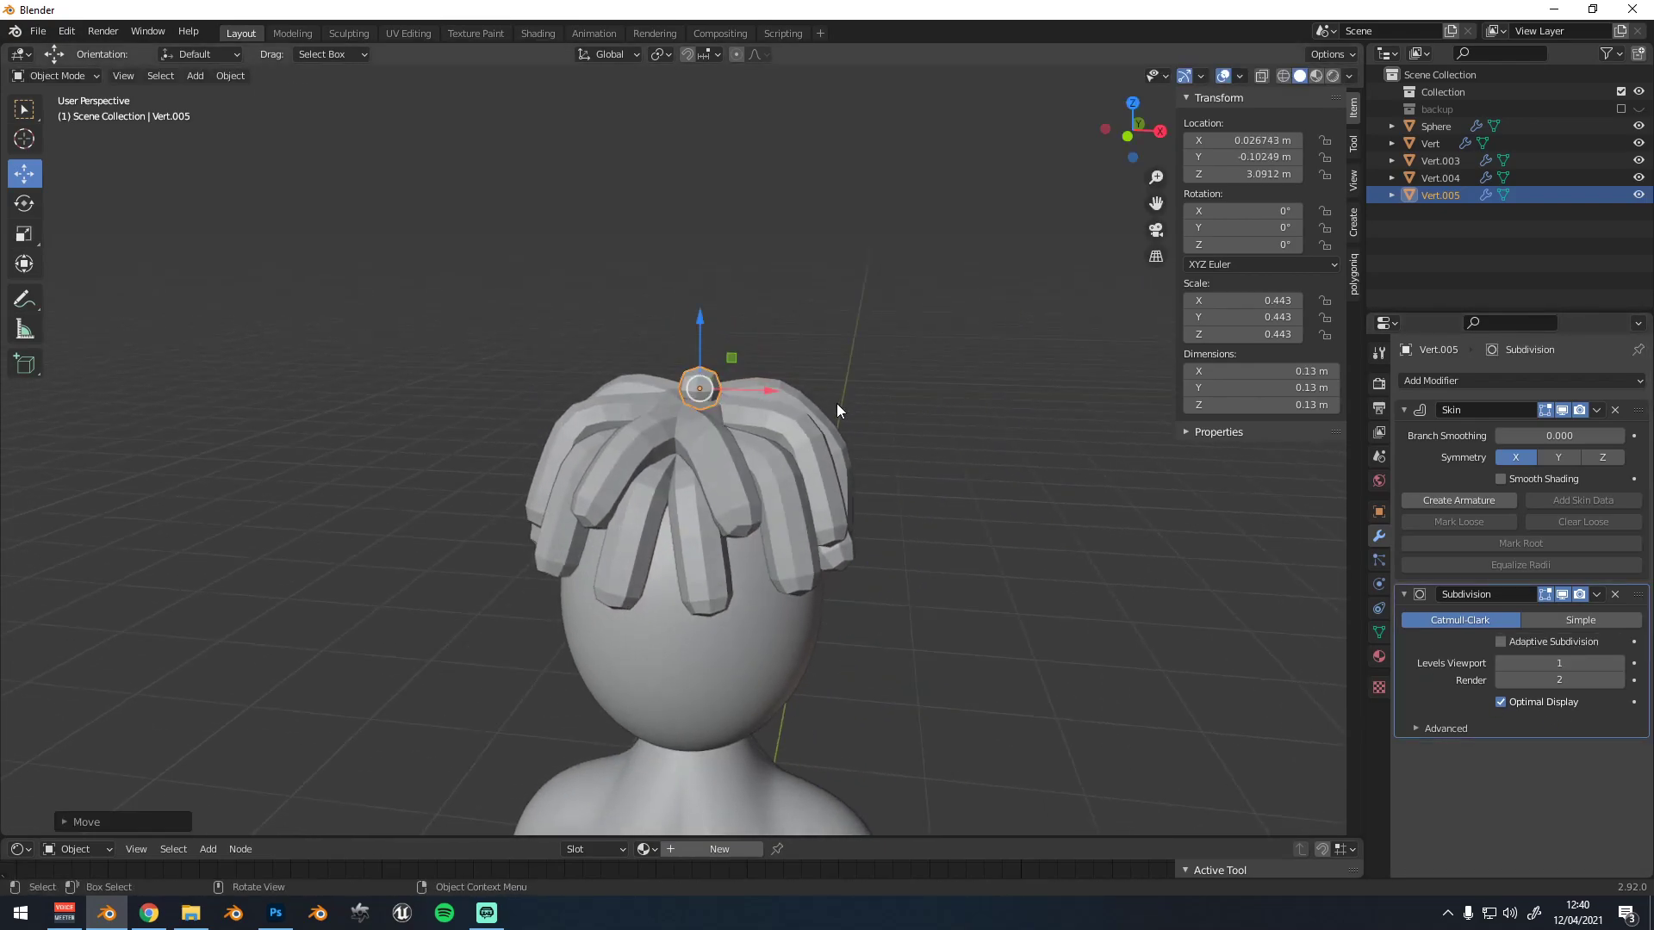
# Extrude a segment sideways from the new unmirrored hair vertex and position its root and outer vertices over the crown
pyautogui.press('Tab')
pyautogui.press('e')
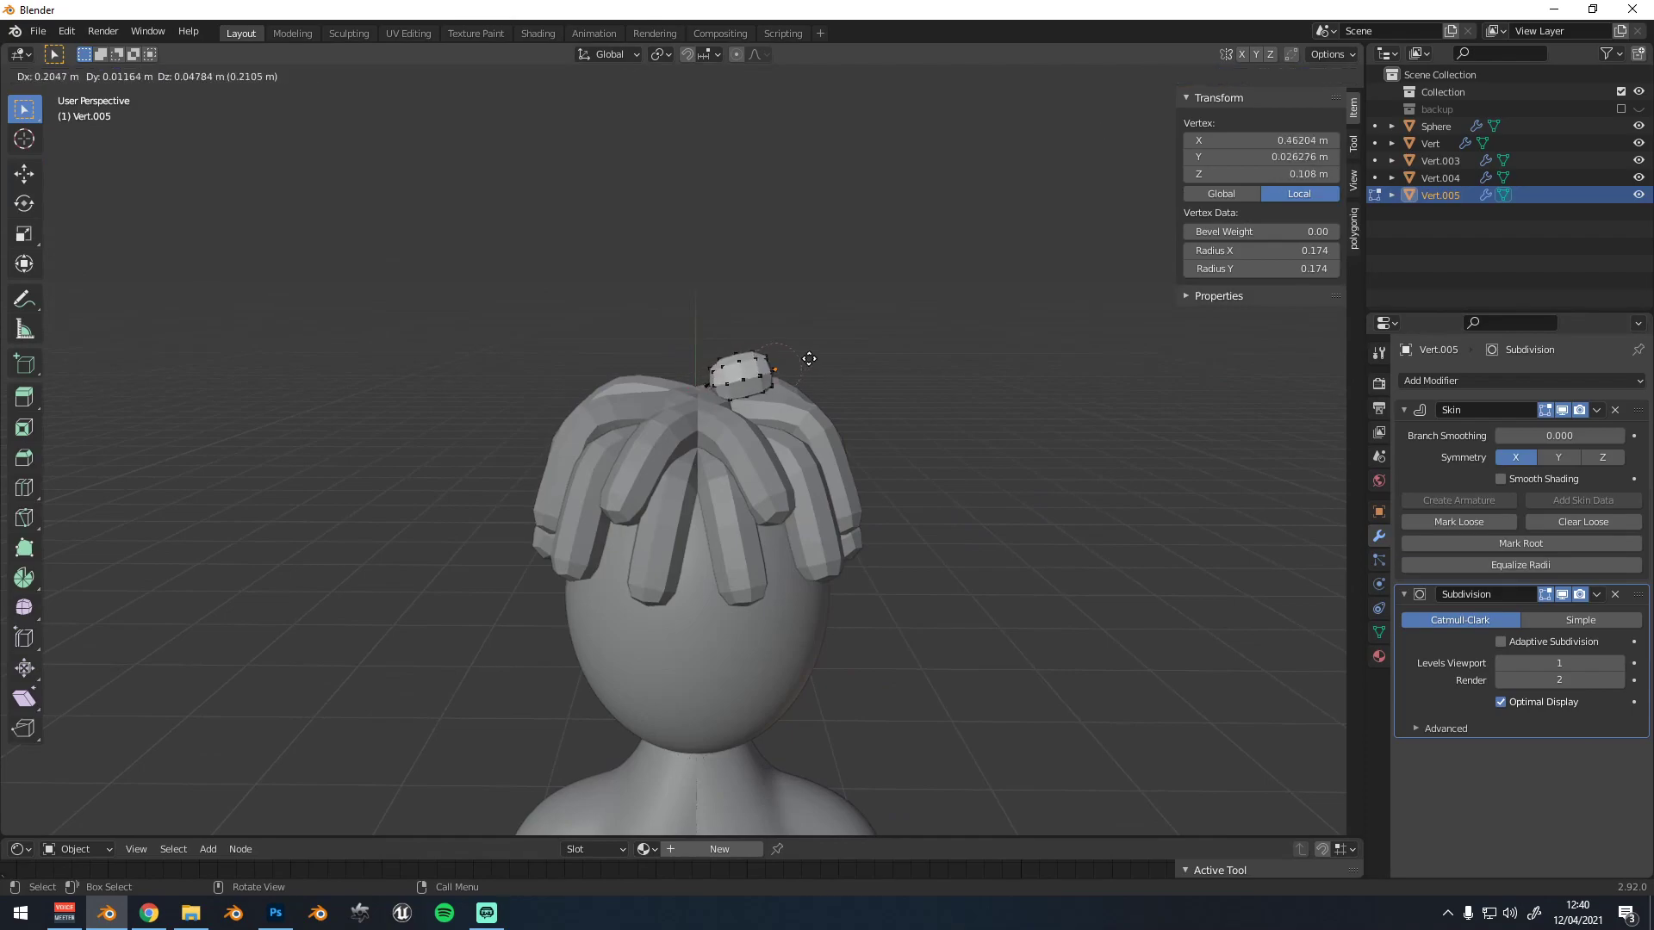
pyautogui.click(788, 381)
pyautogui.press('g')
pyautogui.click(694, 399)
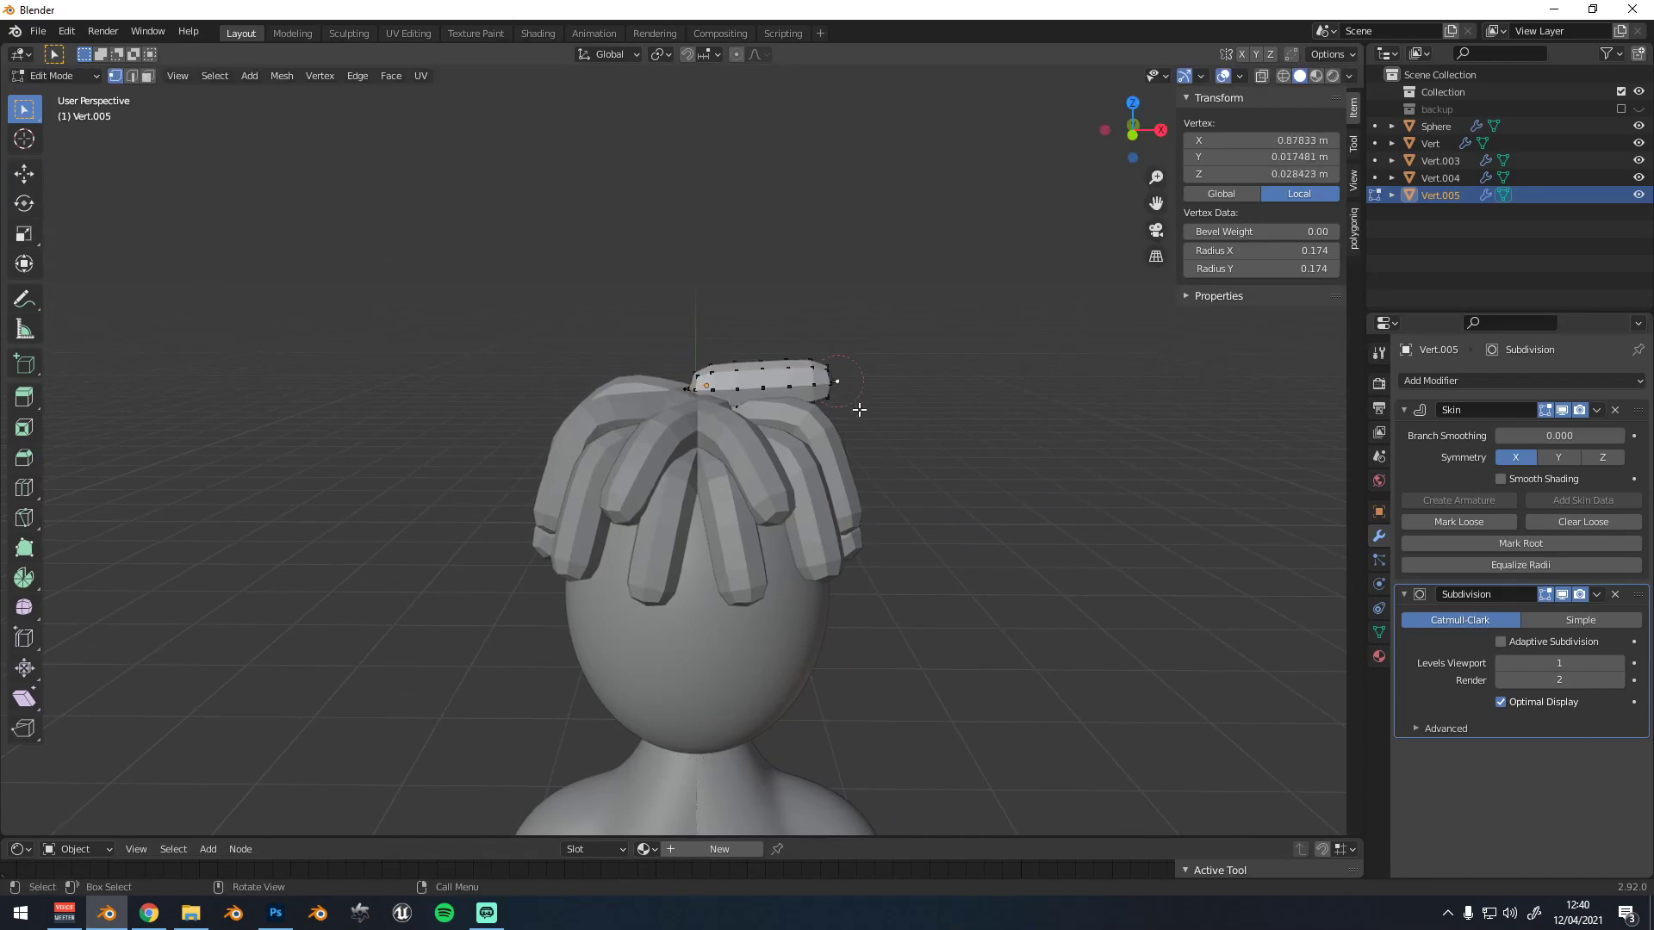
pyautogui.press('g')
pyautogui.click(840, 406)
pyautogui.click(685, 390)
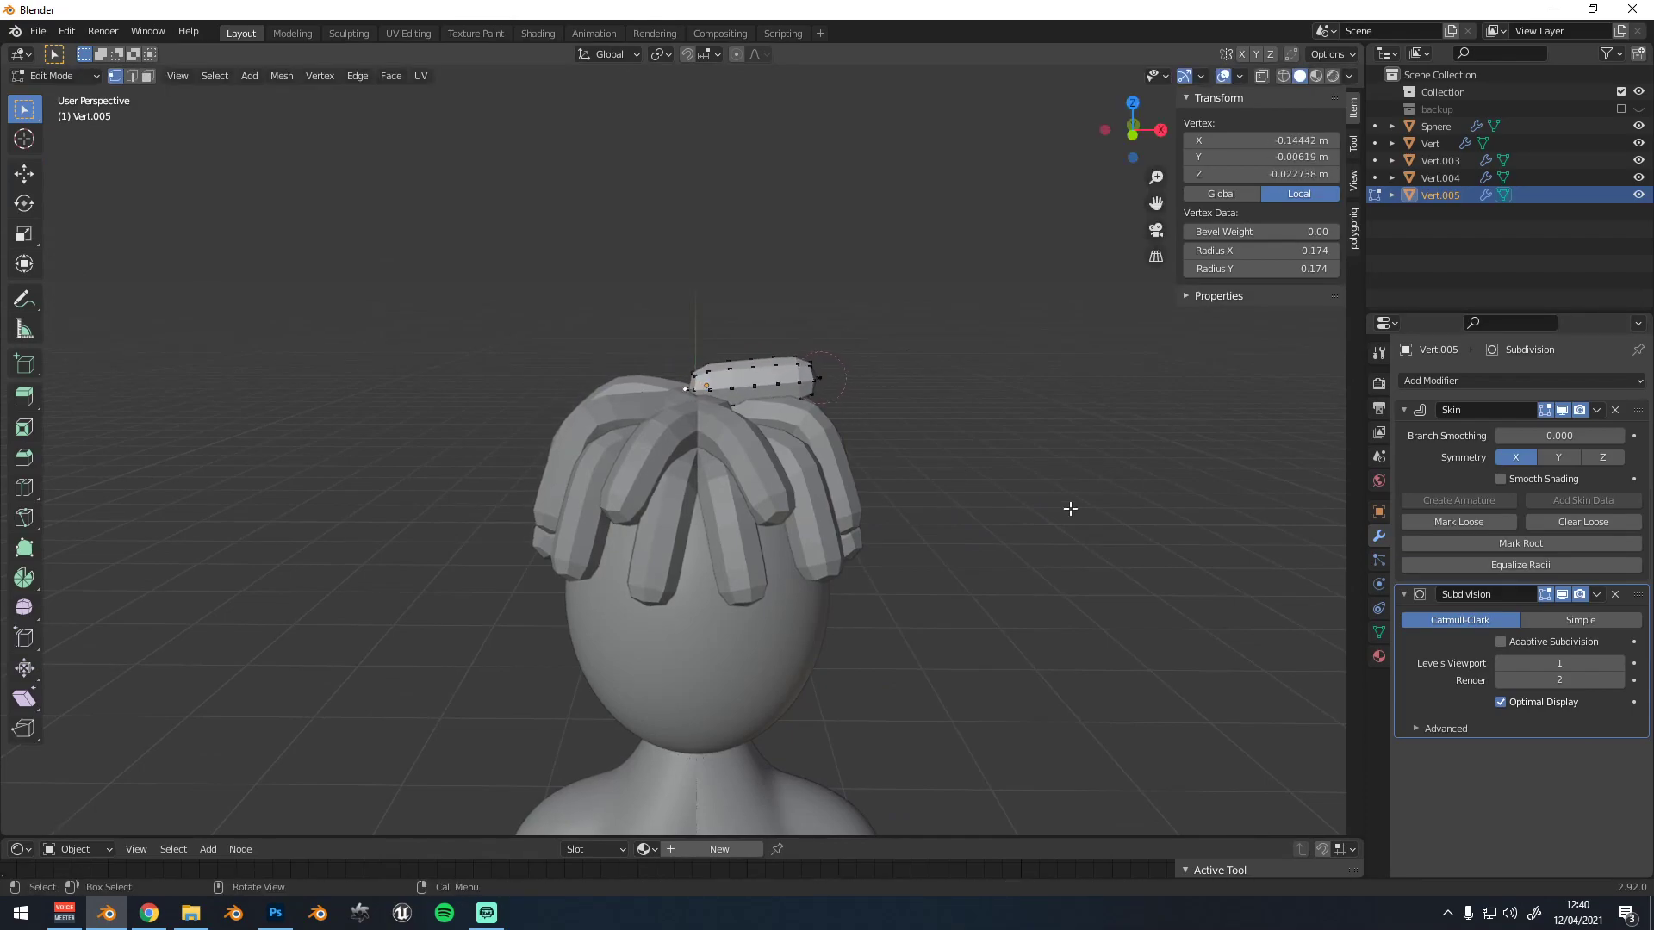
pyautogui.press('g')
pyautogui.click(835, 396)
# Extrude a tip down the side of the head from the strand's outer vertex and reposition it
pyautogui.press('e')
pyautogui.click(904, 476)
pyautogui.moveTo(905, 480); pyautogui.dragTo(696, 411, button='middle')
pyautogui.press('g')
pyautogui.click(764, 481)
pyautogui.press('g')
pyautogui.click(646, 451)
pyautogui.press('g')
pyautogui.click(889, 463)
# Lower the strand's bend vertex closer to the underlying hair
pyautogui.click(698, 412)
pyautogui.press('g')
pyautogui.click(692, 453)
pyautogui.click(701, 433)
pyautogui.press('g')
pyautogui.rightClick(1101, 202)
pyautogui.scroll(3, 862, 336)
pyautogui.scroll(-2, 862, 336)
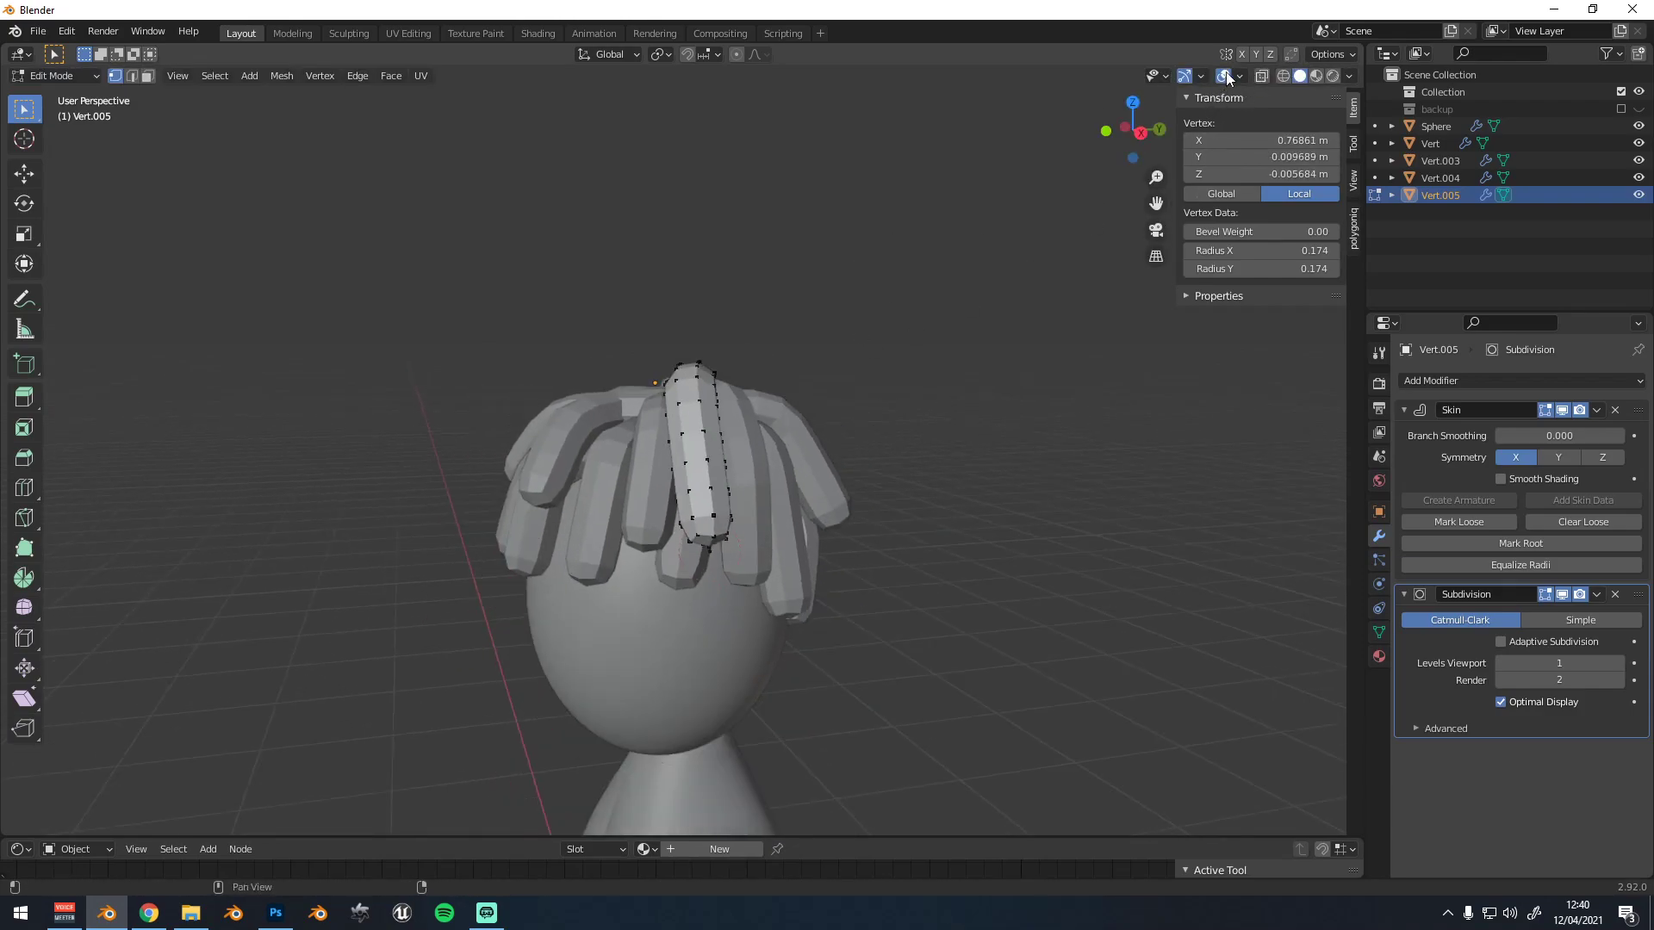
# Turn on X-ray and shift the strand's bend and tip vertices toward the back of the head
pyautogui.click(1264, 78)
pyautogui.moveTo(775, 405); pyautogui.dragTo(774, 427, button='middle')
pyautogui.scroll(1, 733, 435)
pyautogui.scroll(-1, 693, 440)
pyautogui.press('g')
pyautogui.click(773, 445)
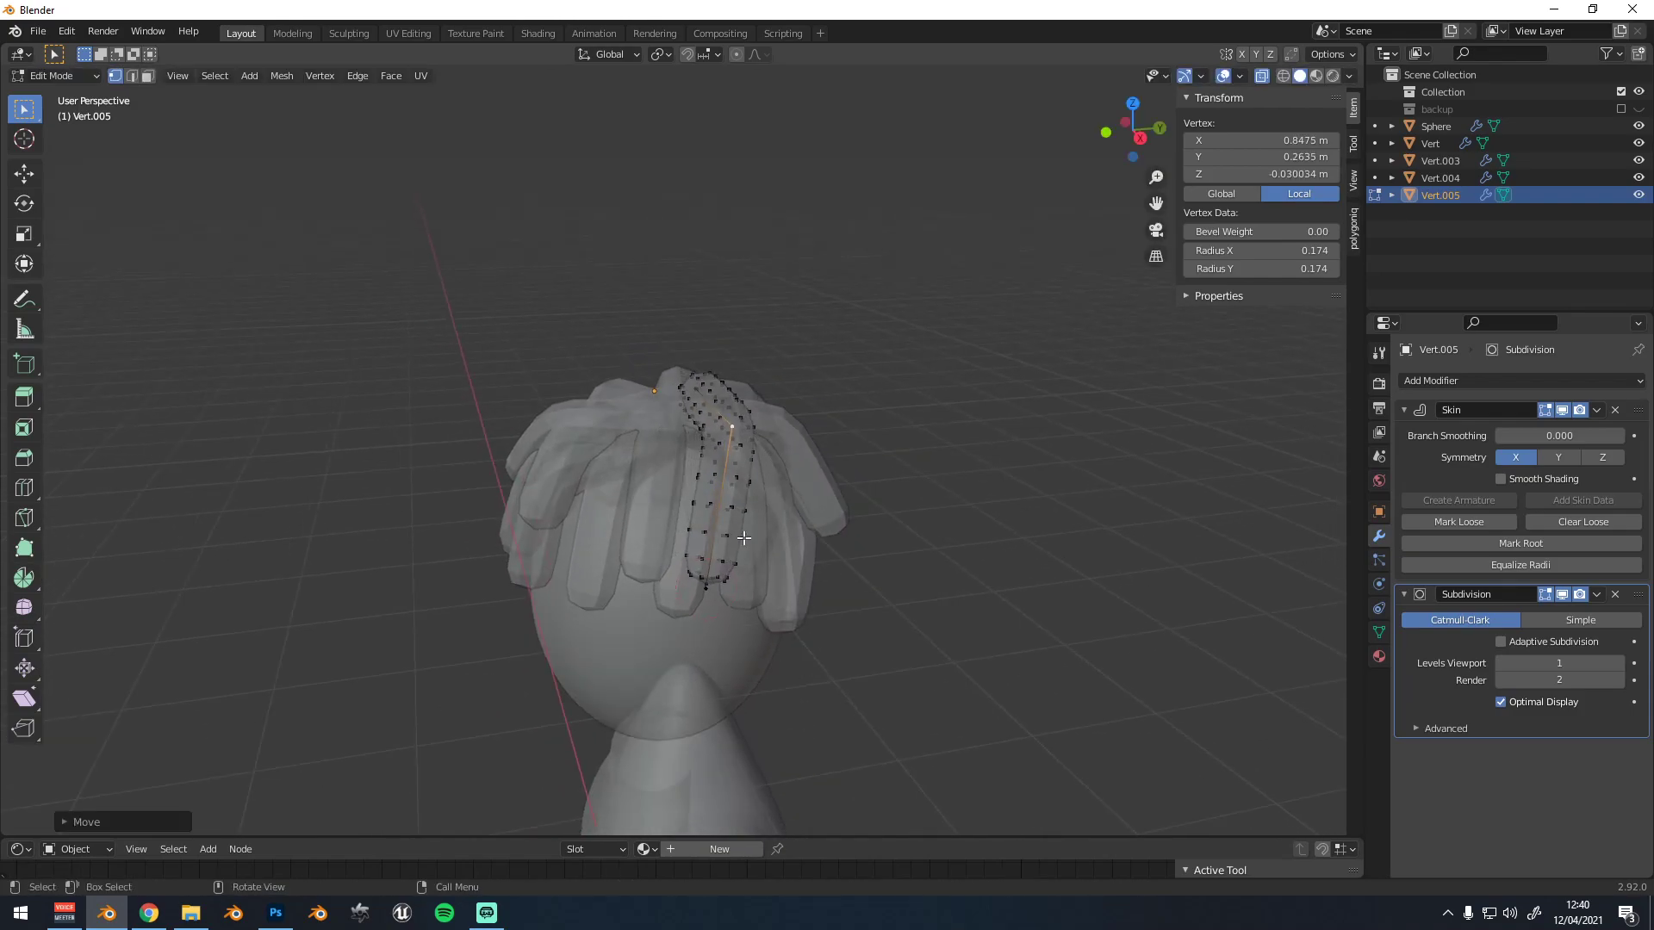
pyautogui.click(839, 573)
pyautogui.click(708, 586)
pyautogui.press('g')
pyautogui.click(798, 572)
pyautogui.moveTo(794, 567); pyautogui.dragTo(668, 515, button='middle')
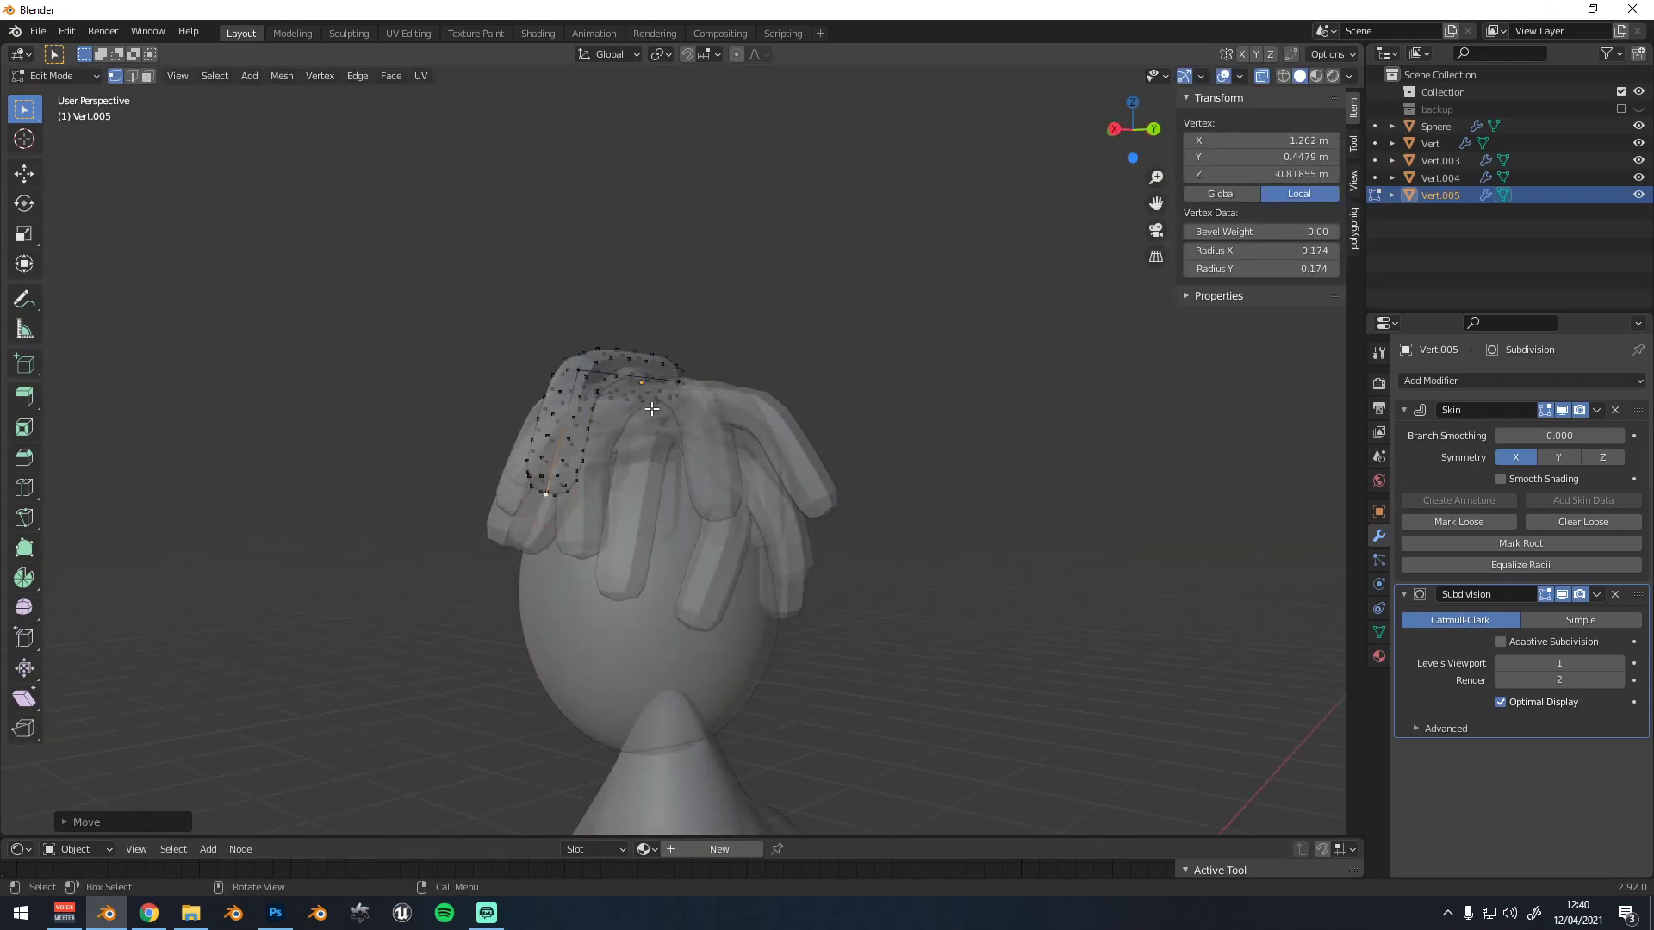
# Select the strand's bend vertex and move it closer to the crown
pyautogui.click(647, 427)
pyautogui.click(594, 383)
pyautogui.press('g')
pyautogui.click(650, 400)
pyautogui.press('g')
pyautogui.click(644, 400)
pyautogui.moveTo(717, 297); pyautogui.dragTo(867, 381, button='middle')
pyautogui.scroll(2, 672, 348)
pyautogui.scroll(-1, 672, 348)
# Reposition the strand's root and bend vertices so its upper segment runs from the crown over the back hair
pyautogui.click(687, 347)
pyautogui.press('g')
pyautogui.click(702, 351)
pyautogui.press('g')
pyautogui.click(863, 361)
pyautogui.press('g')
pyautogui.click(863, 359)
pyautogui.press('g')
pyautogui.click(785, 381)
pyautogui.press('g')
pyautogui.click(778, 388)
pyautogui.click(872, 349)
pyautogui.press('g')
pyautogui.click(877, 335)
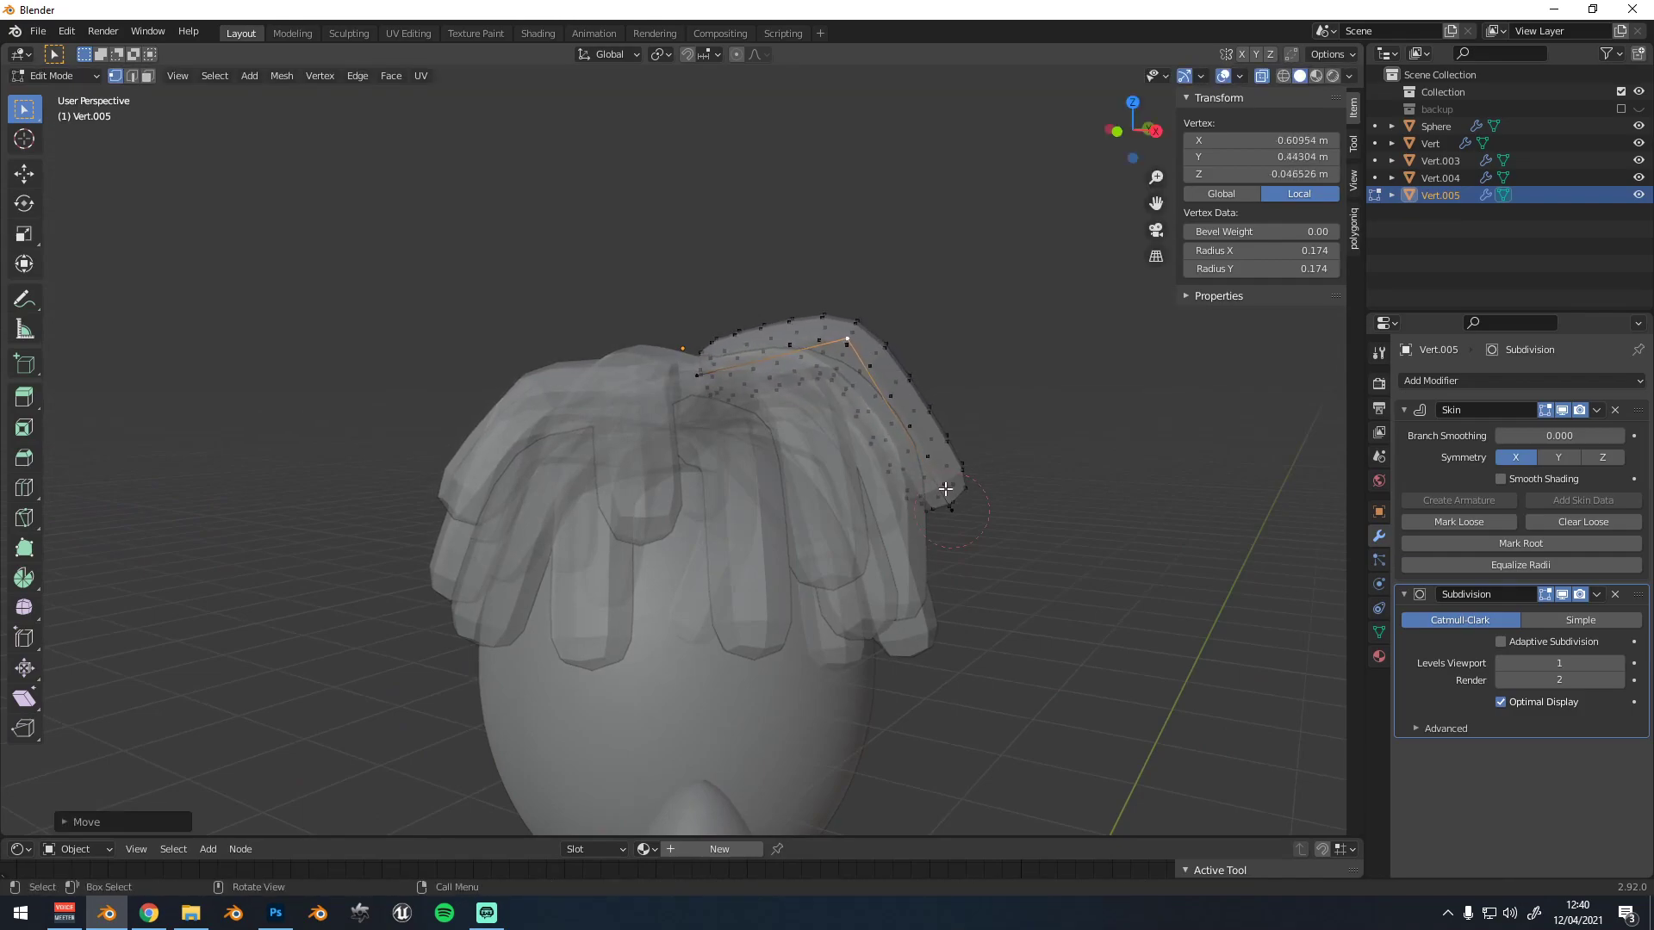
# Pull the strand's tip outward and adjust its bend so the strand falls over the hair below
pyautogui.press('g')
pyautogui.click(948, 528)
pyautogui.click(948, 520)
pyautogui.press('g')
pyautogui.click(977, 508)
pyautogui.press('g')
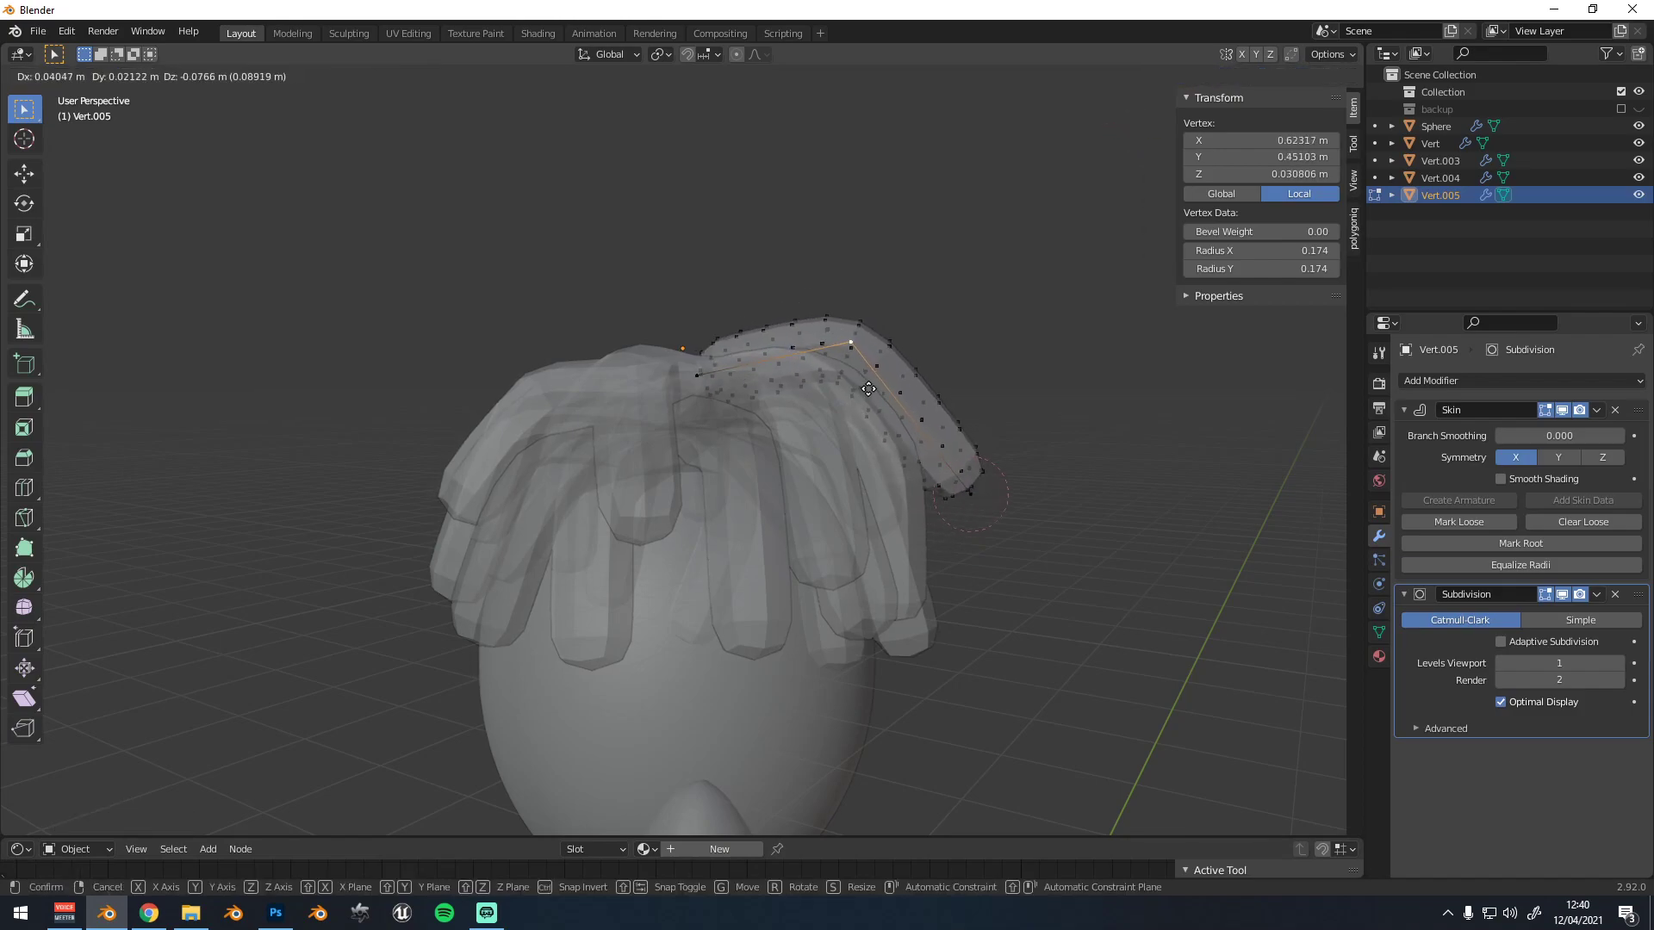
pyautogui.click(842, 347)
# Create a second two-segment strand from the root vertex, extending outward over the back of the head
pyautogui.scroll(-2, 790, 387)
pyautogui.click(691, 396)
pyautogui.moveTo(691, 384); pyautogui.dragTo(726, 395, button='middle')
pyautogui.press('g')
pyautogui.click(816, 318)
pyautogui.moveTo(816, 318); pyautogui.dragTo(749, 340, button='middle')
pyautogui.press('g')
pyautogui.click(845, 351)
pyautogui.press('e')
pyautogui.click(1033, 386)
# Lower the second strand's bend and tip vertices so it hangs down the back of the head
pyautogui.click(827, 340)
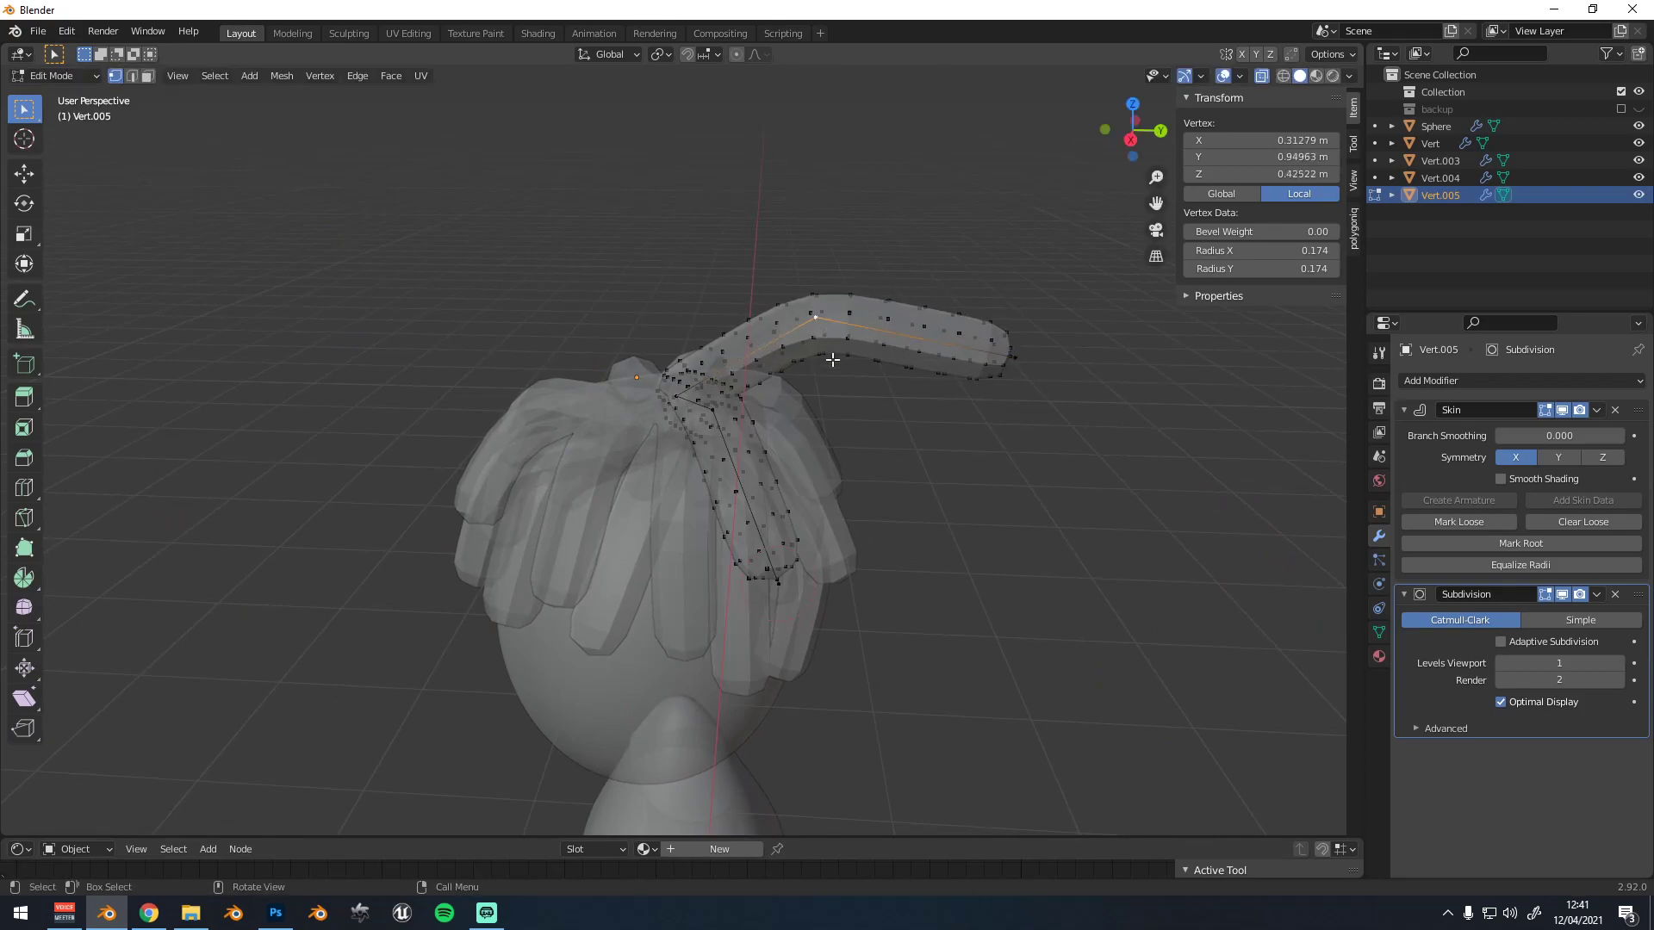
pyautogui.press('g')
pyautogui.click(822, 392)
pyautogui.click(991, 396)
pyautogui.press('g')
pyautogui.click(928, 497)
pyautogui.moveTo(827, 438); pyautogui.dragTo(838, 438, button='middle')
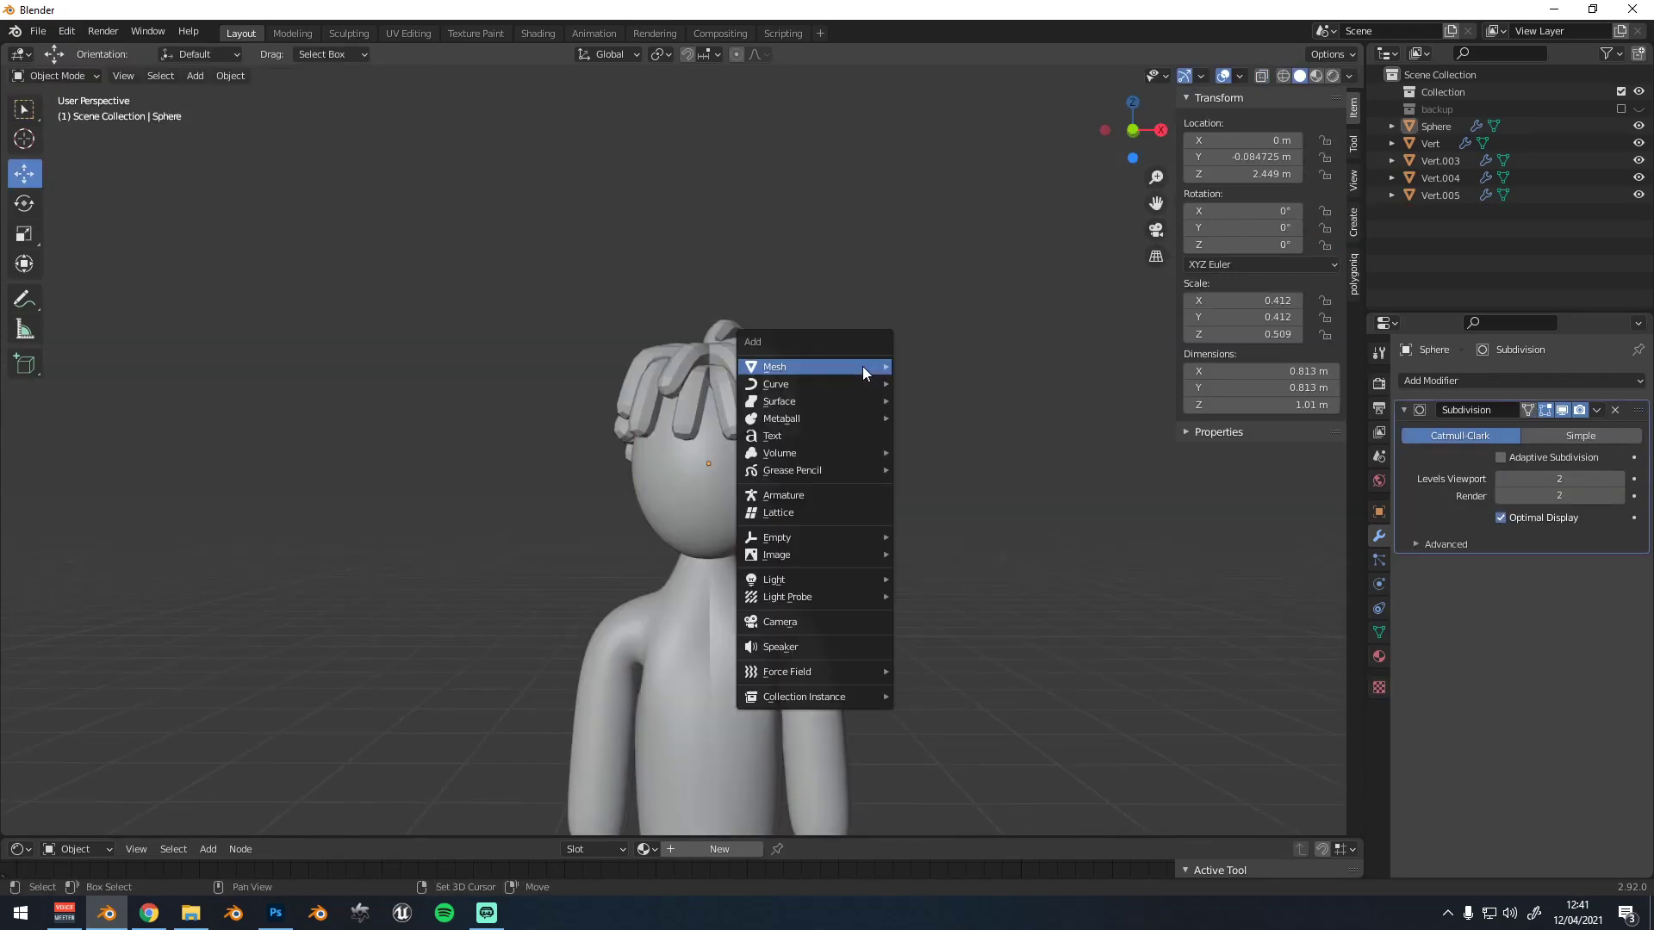
# Add a cylinder mesh and rotate it 90° about the X axis
pyautogui.moveTo(861, 365)
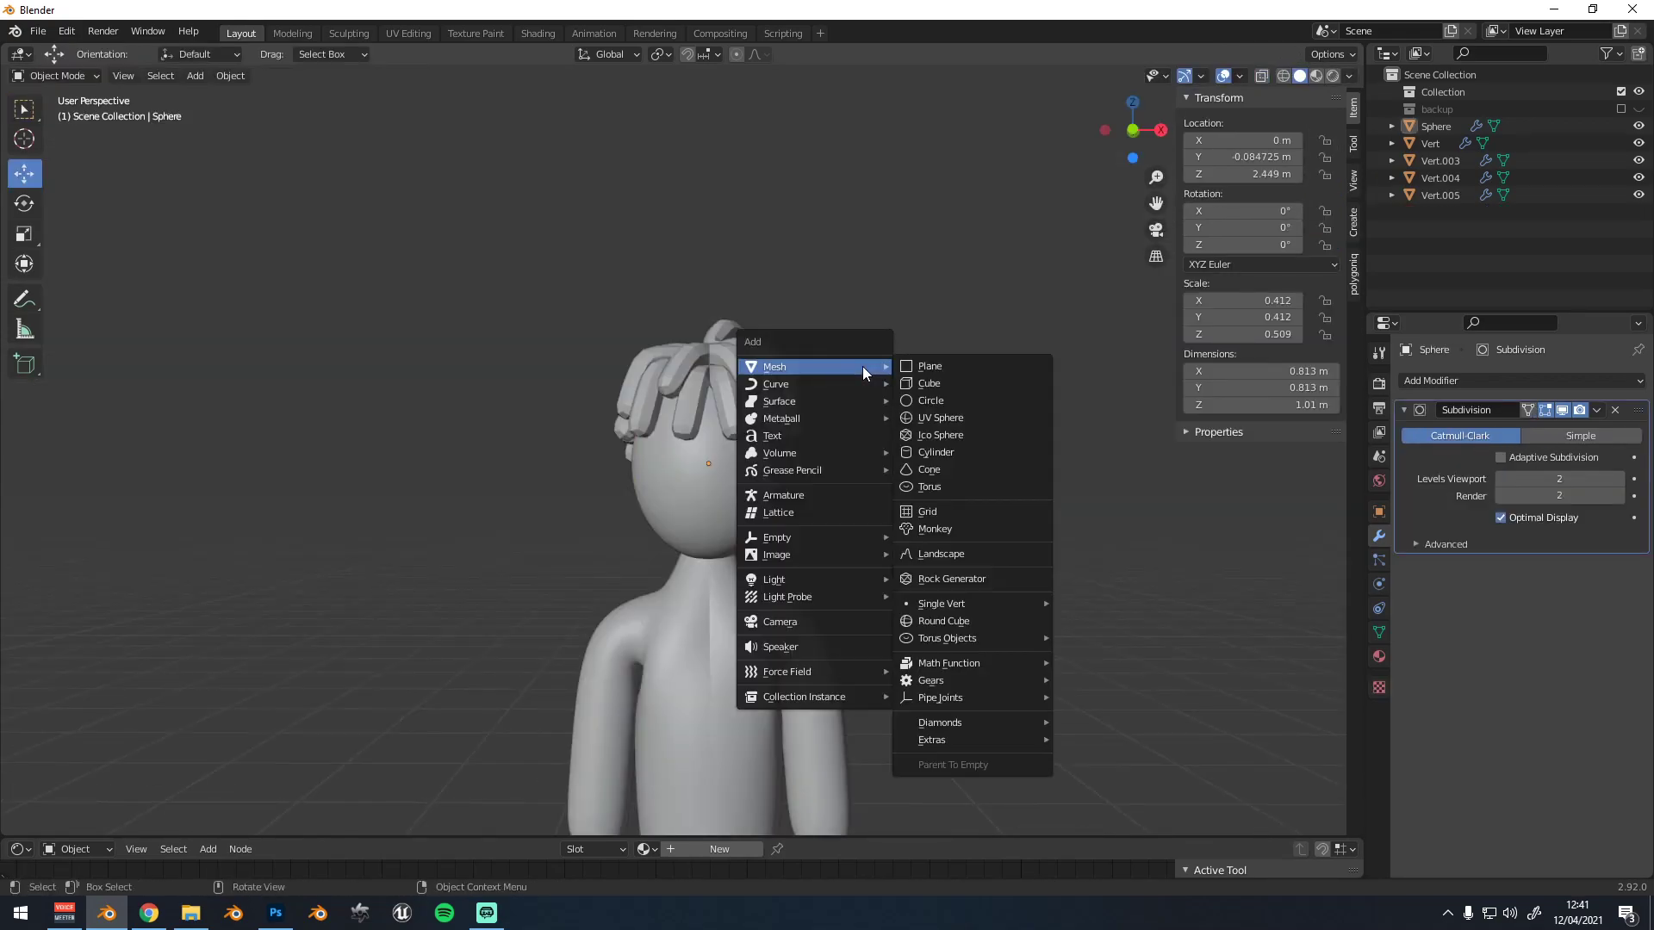
pyautogui.click(926, 458)
pyautogui.scroll(-5, 787, 546)
pyautogui.moveTo(787, 546); pyautogui.dragTo(821, 620, button='middle')
pyautogui.write('rx90')
pyautogui.press('Return')
# Select the cylinder's end ring and move it toward the opposite end, flattening the cylinder into a disc about 0.27 m thick
pyautogui.press('Tab')
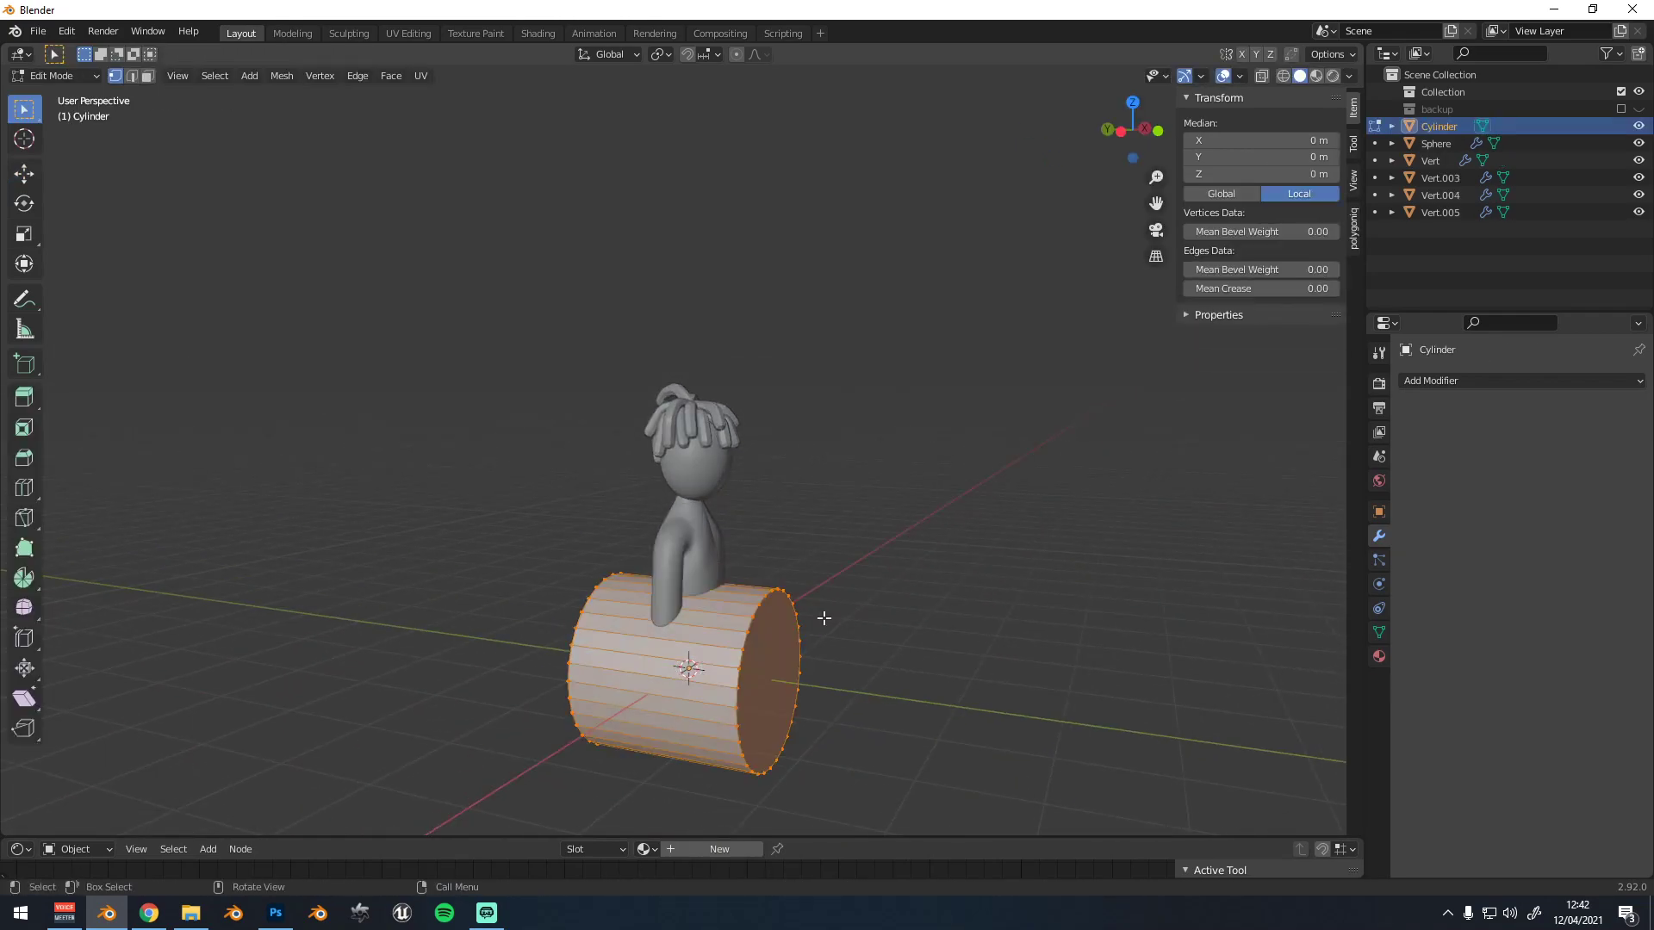
pyautogui.click(577, 615)
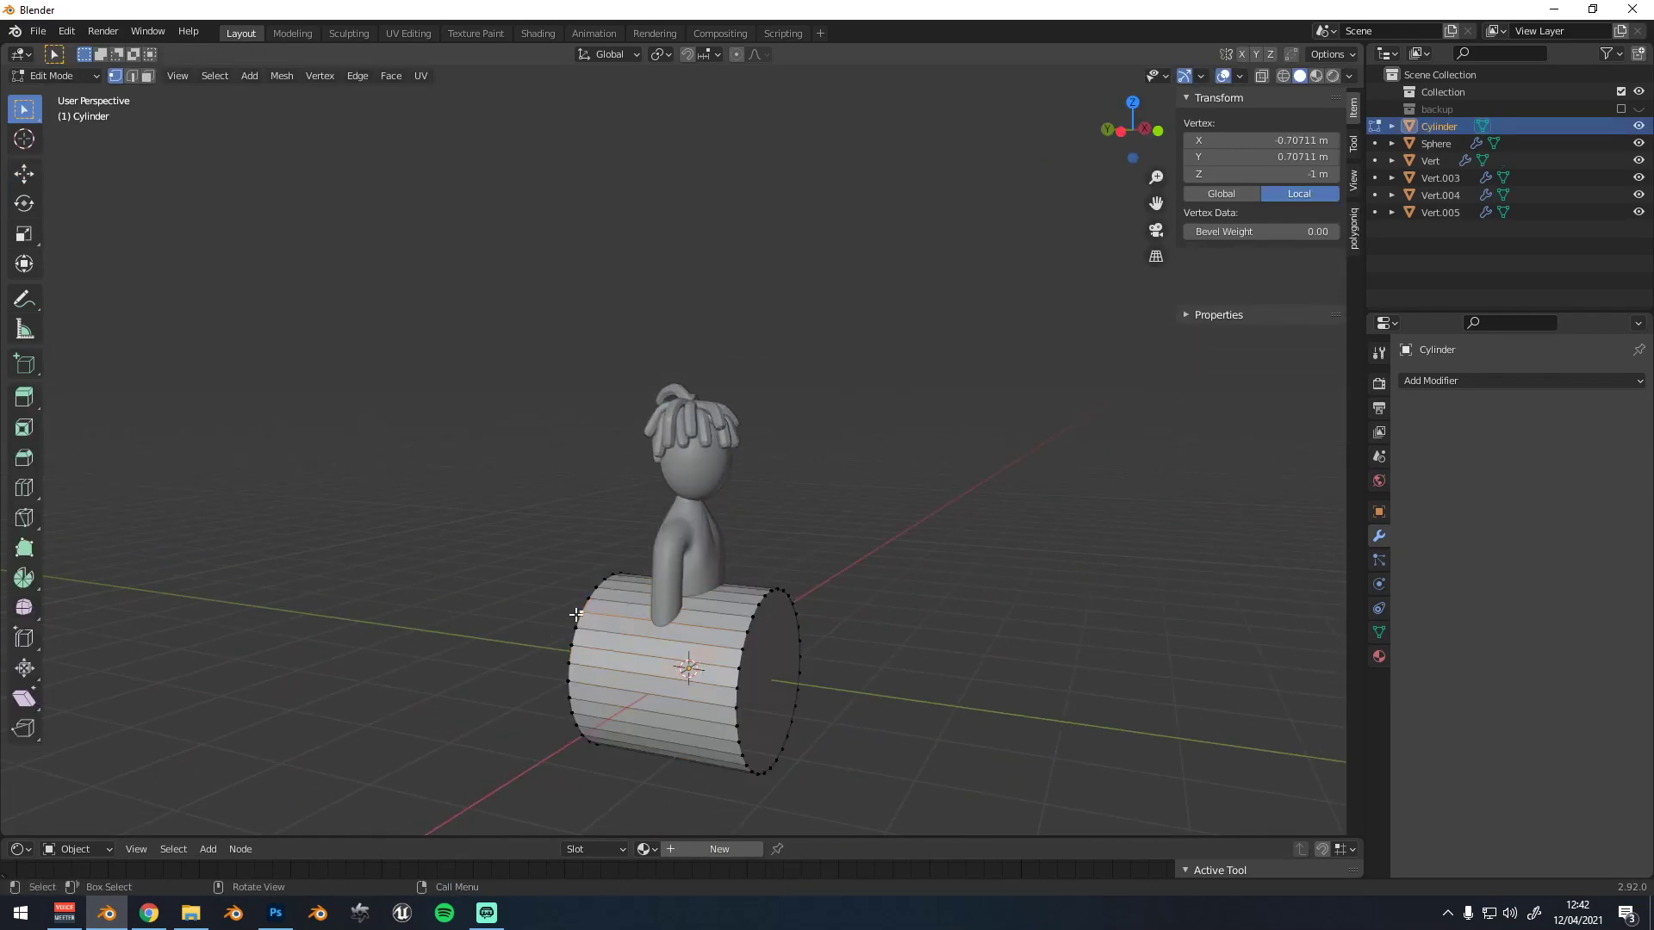
pyautogui.click(152, 77)
pyautogui.moveTo(544, 511); pyautogui.dragTo(733, 560, button='middle')
pyautogui.click(634, 617)
pyautogui.moveTo(417, 457); pyautogui.dragTo(379, 454, button='middle')
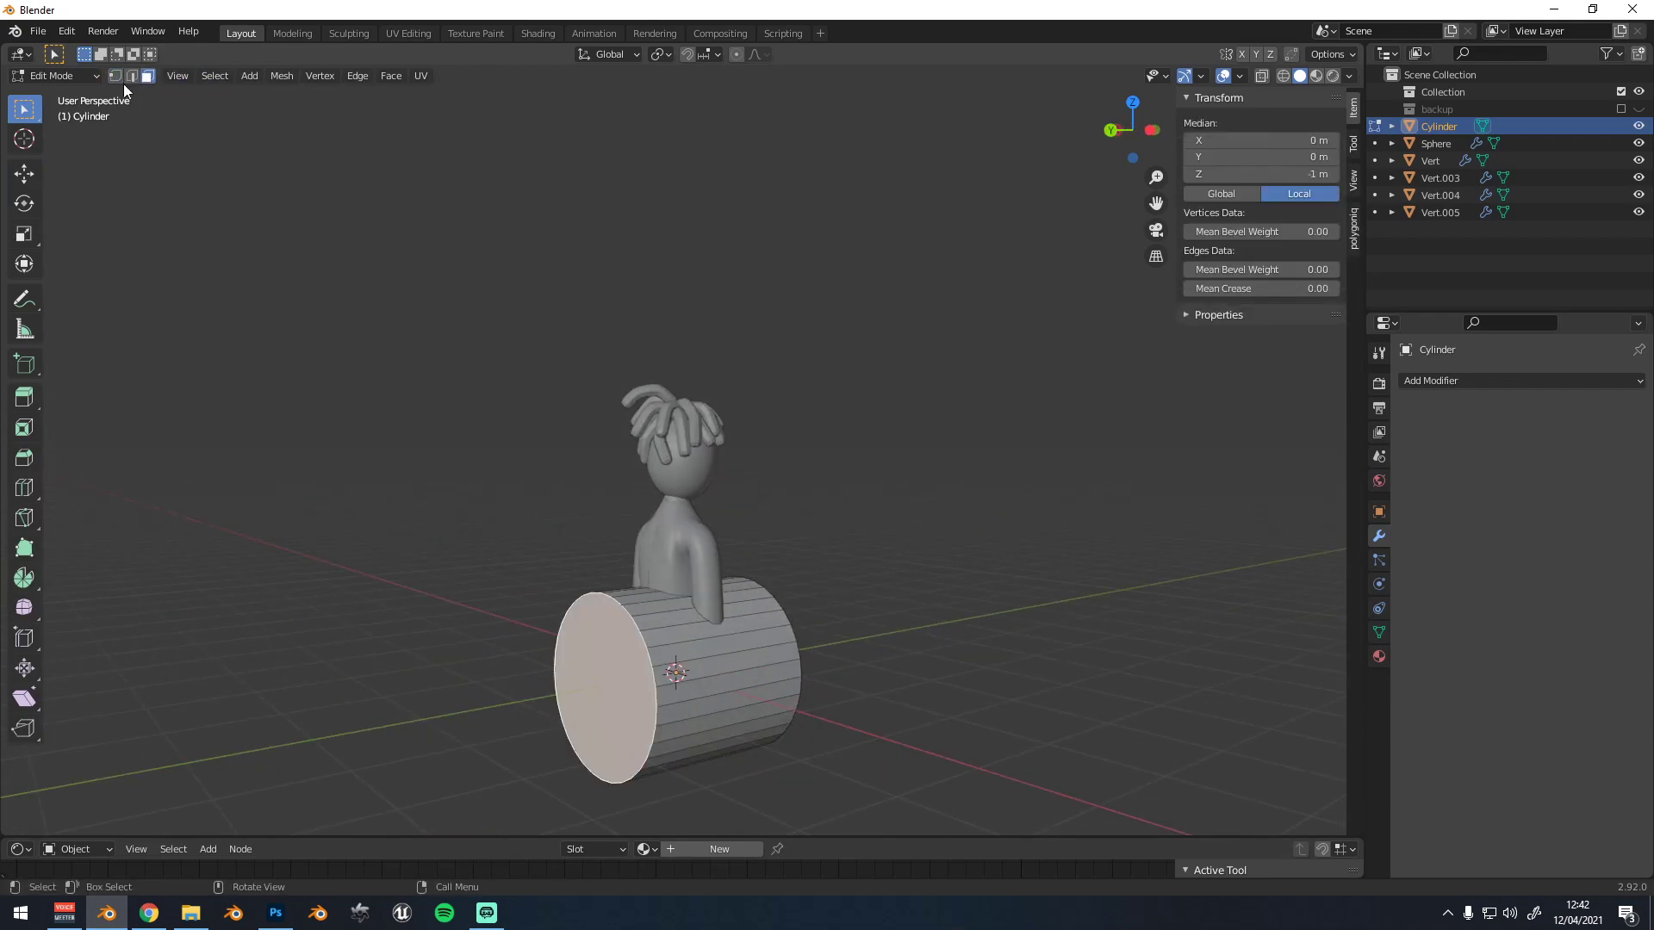
pyautogui.click(583, 591)
pyautogui.keyDown('alt'); pyautogui.click(612, 596); pyautogui.keyUp('alt')
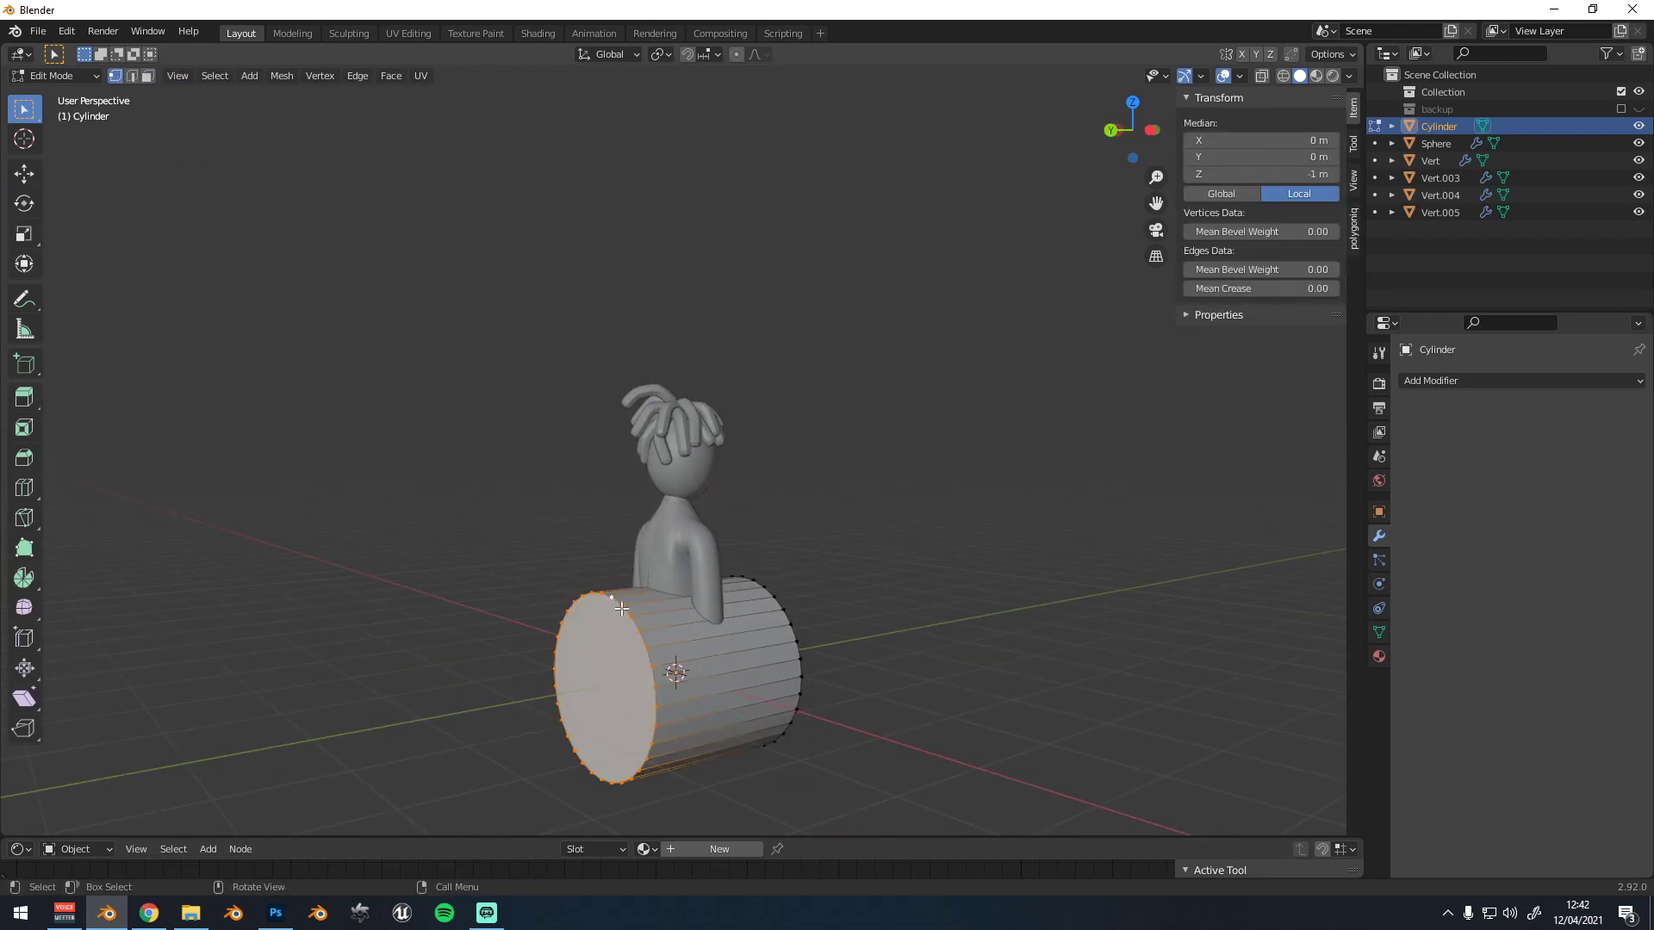
pyautogui.keyDown('alt'); pyautogui.moveTo(612, 610); pyautogui.dragTo(491, 617, button='middle'); pyautogui.keyUp('alt')
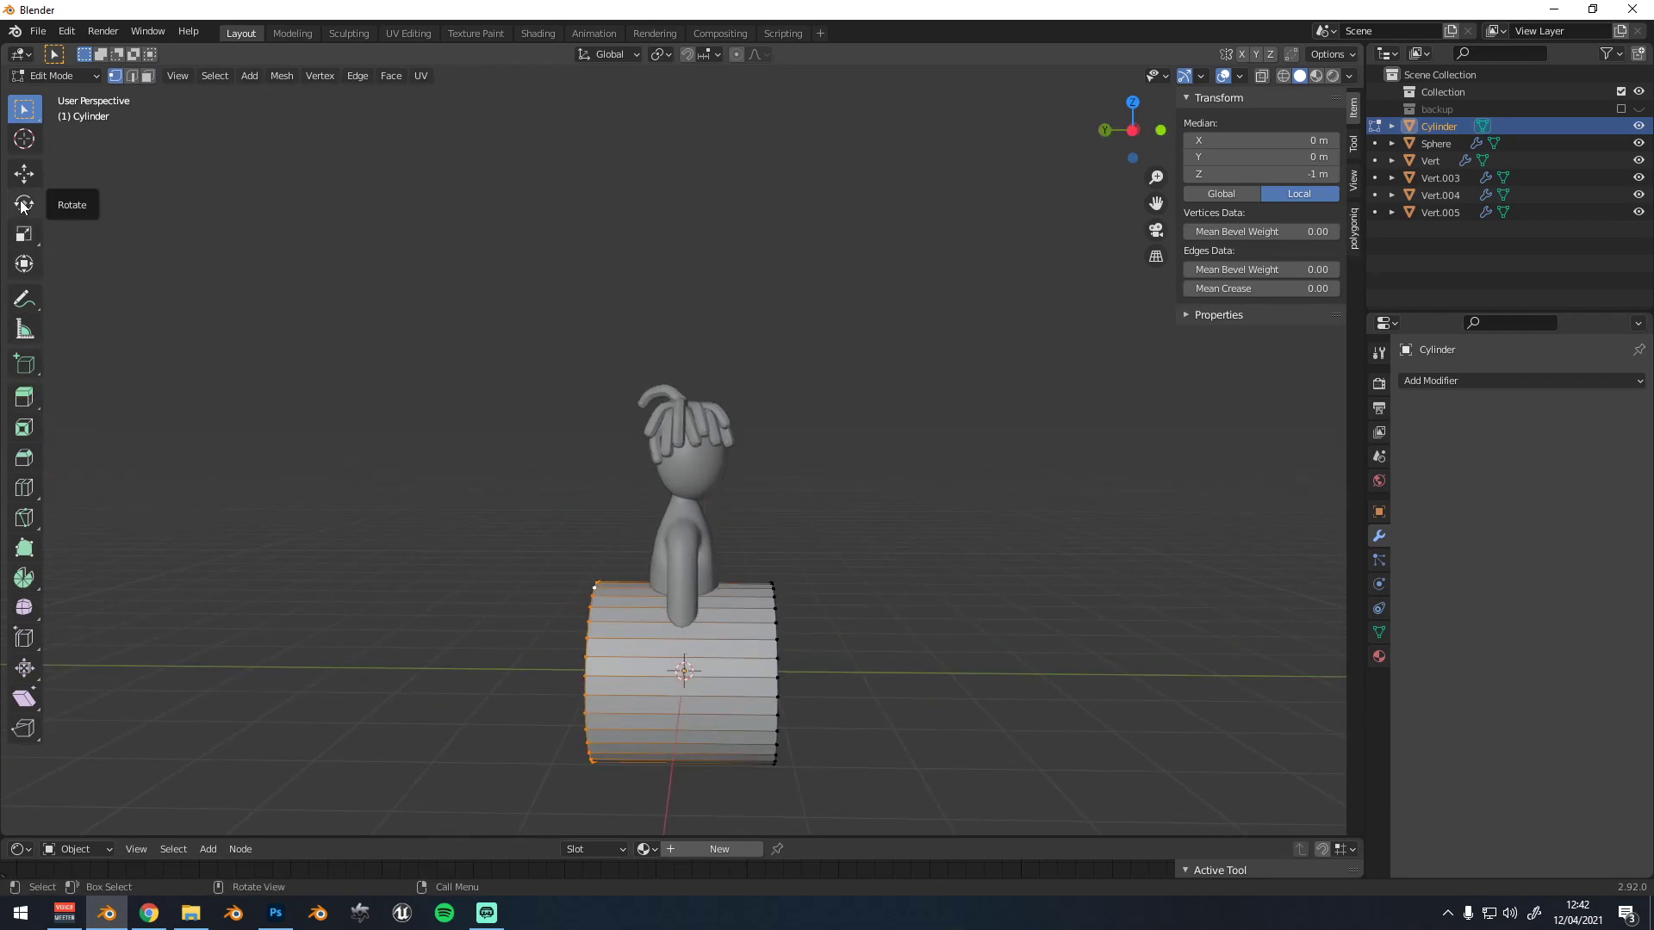
pyautogui.click(24, 173)
pyautogui.moveTo(548, 674); pyautogui.dragTo(705, 691)
pyautogui.moveTo(664, 676); pyautogui.dragTo(495, 663, button='middle')
# Stretch the disc vertically into an oval for the eye
pyautogui.press('Tab')
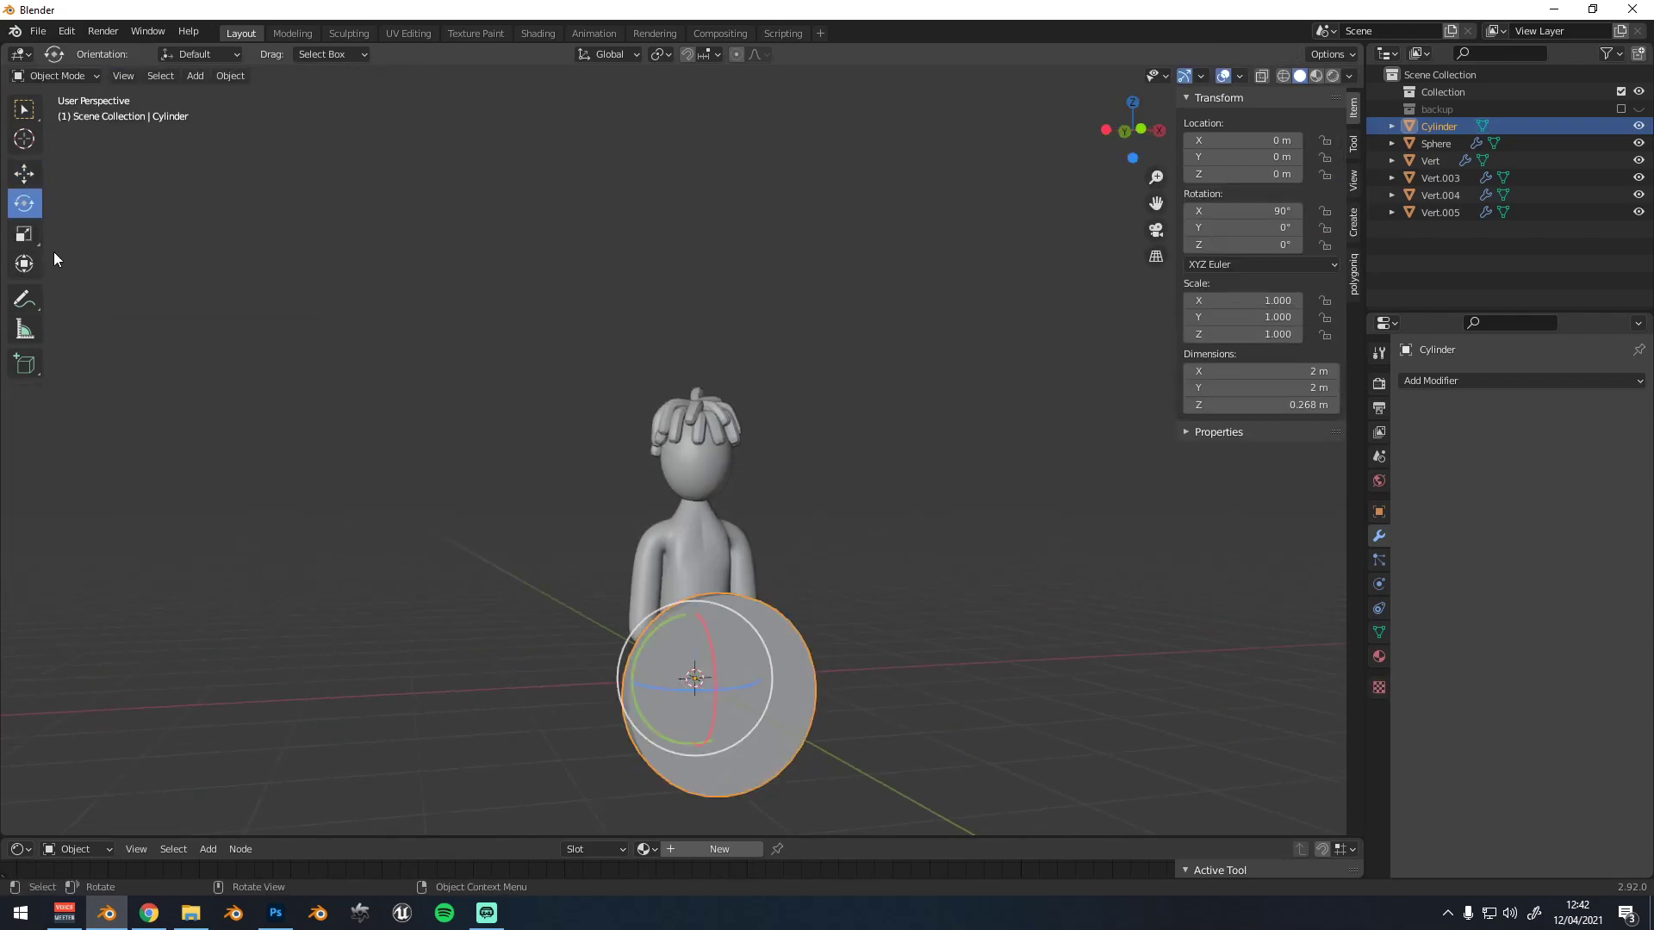
pyautogui.moveTo(697, 608); pyautogui.dragTo(692, 533)
pyautogui.hotkey('ctrl', 'z')
pyautogui.scroll(-2, 704, 570)
pyautogui.press('Tab')
pyautogui.press('s')
pyautogui.rightClick(829, 576)
# Scale the oval disc down to about 0.5 m wide and move it up to the head
pyautogui.press('Tab')
pyautogui.press('s')
pyautogui.click(732, 592)
pyautogui.press('g')
pyautogui.click(755, 362)
pyautogui.scroll(3, 758, 467)
pyautogui.press('g')
pyautogui.click(773, 466)
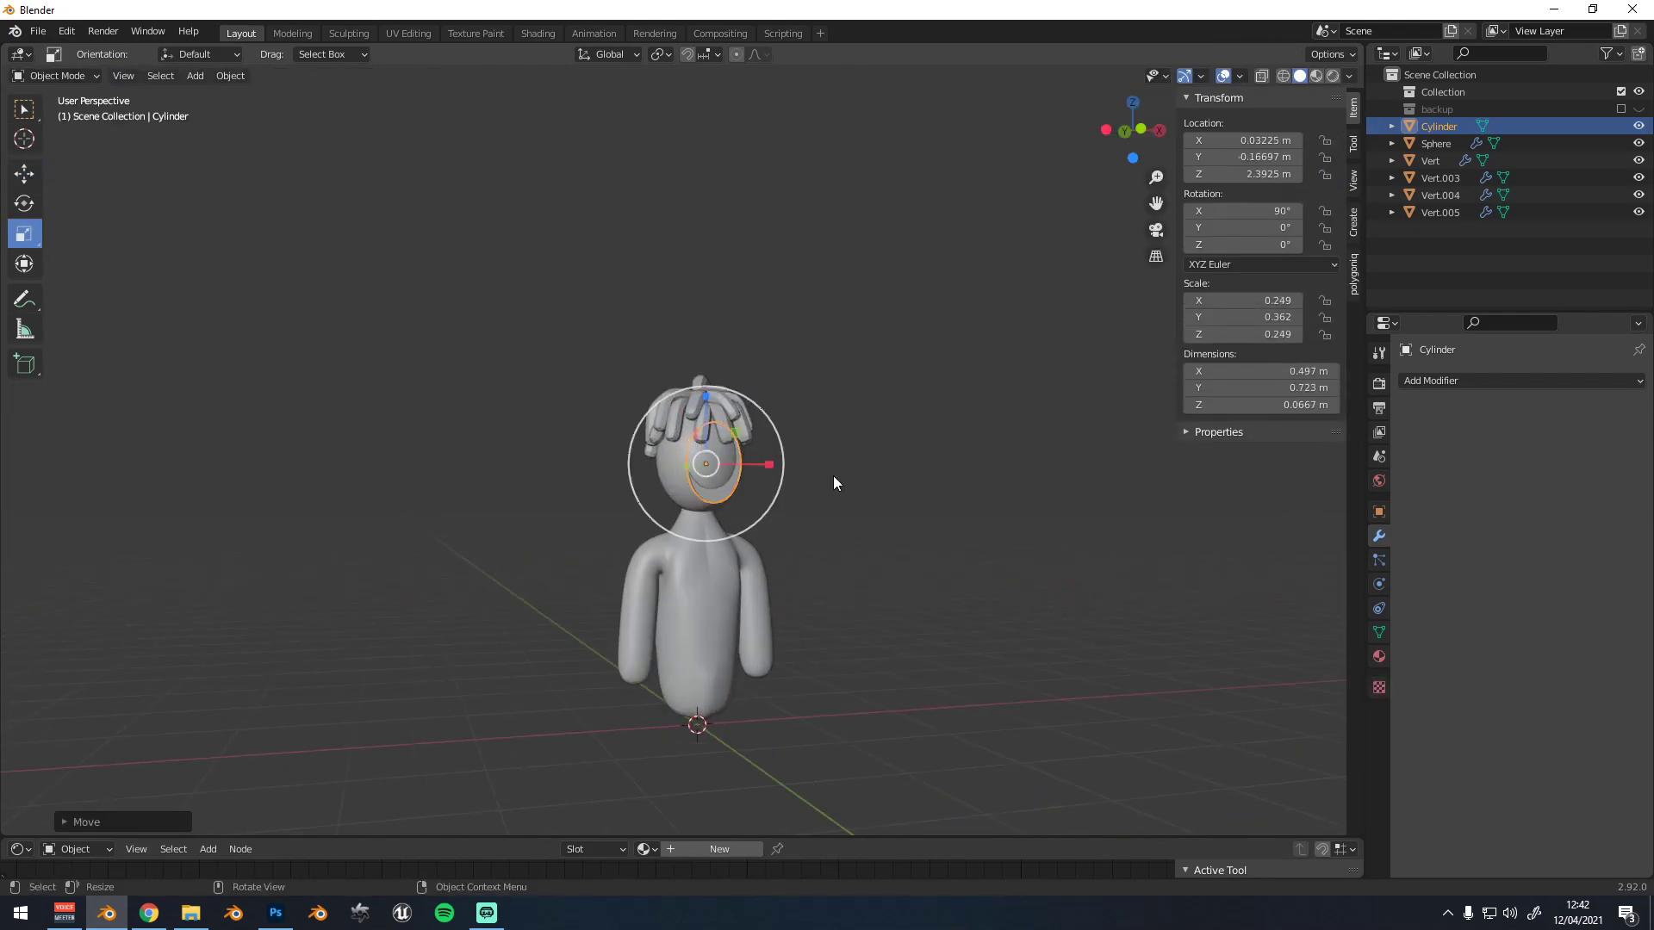
# Shrink the oval disc to eye size, about 0.135 m wide, and place it at eye level on the head
pyautogui.press('s')
pyautogui.click(791, 473)
pyautogui.press('g')
pyautogui.click(804, 468)
pyautogui.press('KP_Decimal')
pyautogui.scroll(-8, 809, 473)
pyautogui.moveTo(809, 473); pyautogui.dragTo(877, 463, button='middle')
pyautogui.scroll(4, 877, 463)
pyautogui.press('s')
pyautogui.click(767, 446)
# Bring the eye disc out in front of the face, scale it to about 0.107 m wide and shift it toward the centre
pyautogui.moveTo(767, 446); pyautogui.dragTo(616, 450, button='middle')
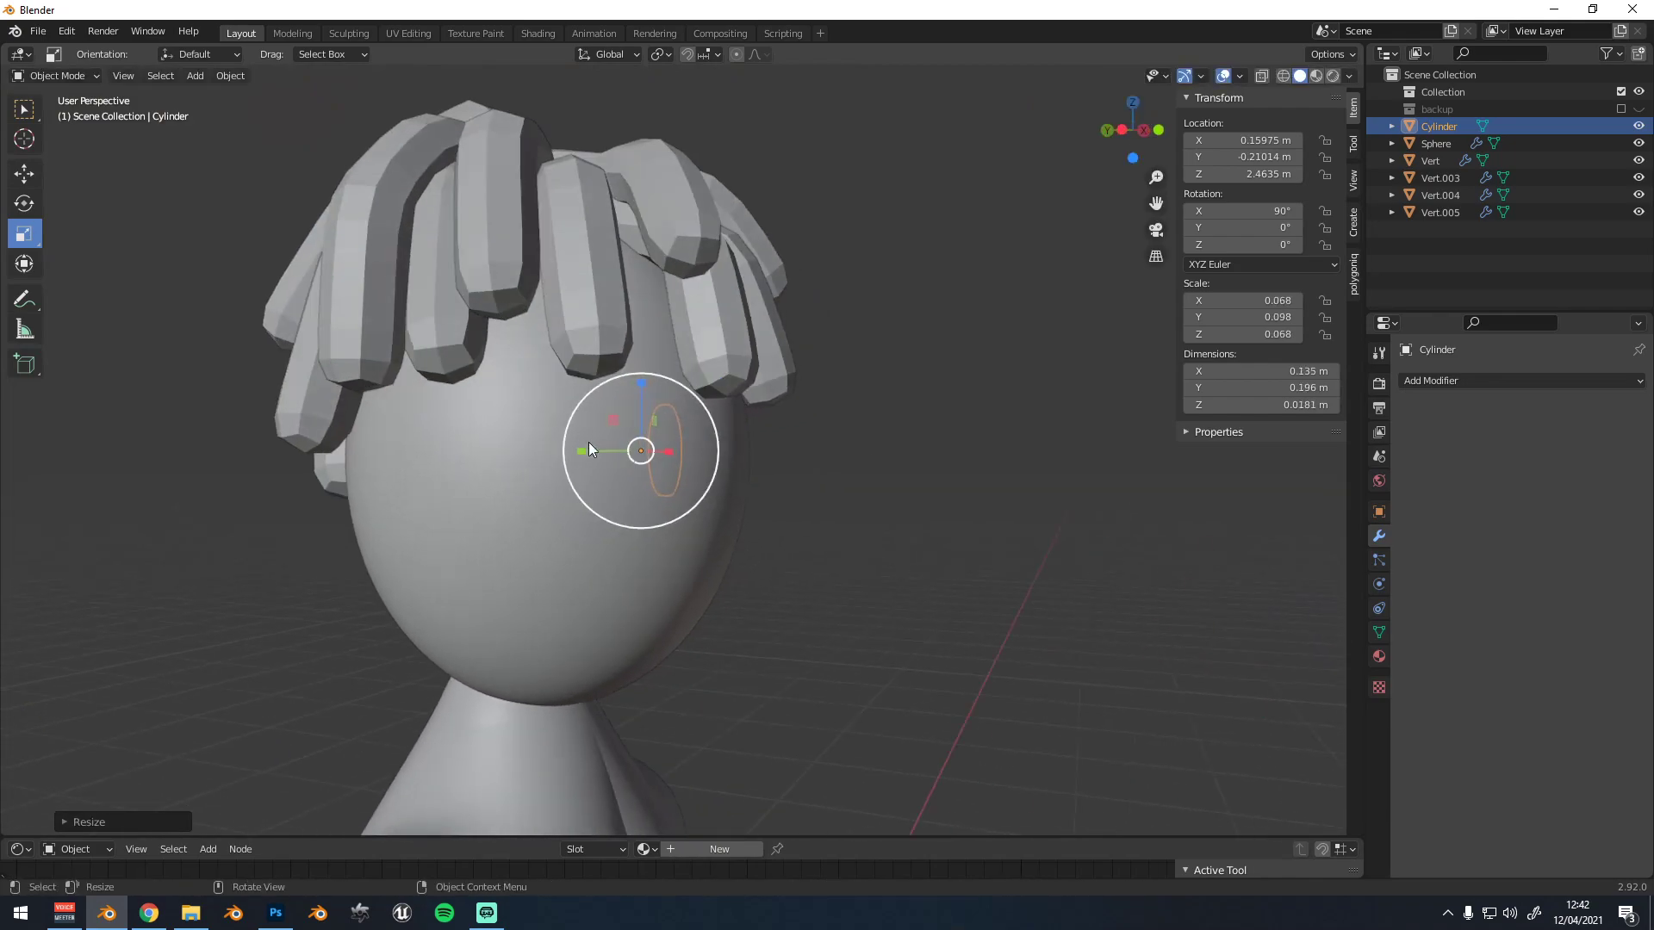
pyautogui.moveTo(605, 450); pyautogui.dragTo(669, 460)
pyautogui.moveTo(669, 460); pyautogui.dragTo(817, 462, button='middle')
pyautogui.press('s')
pyautogui.click(831, 491)
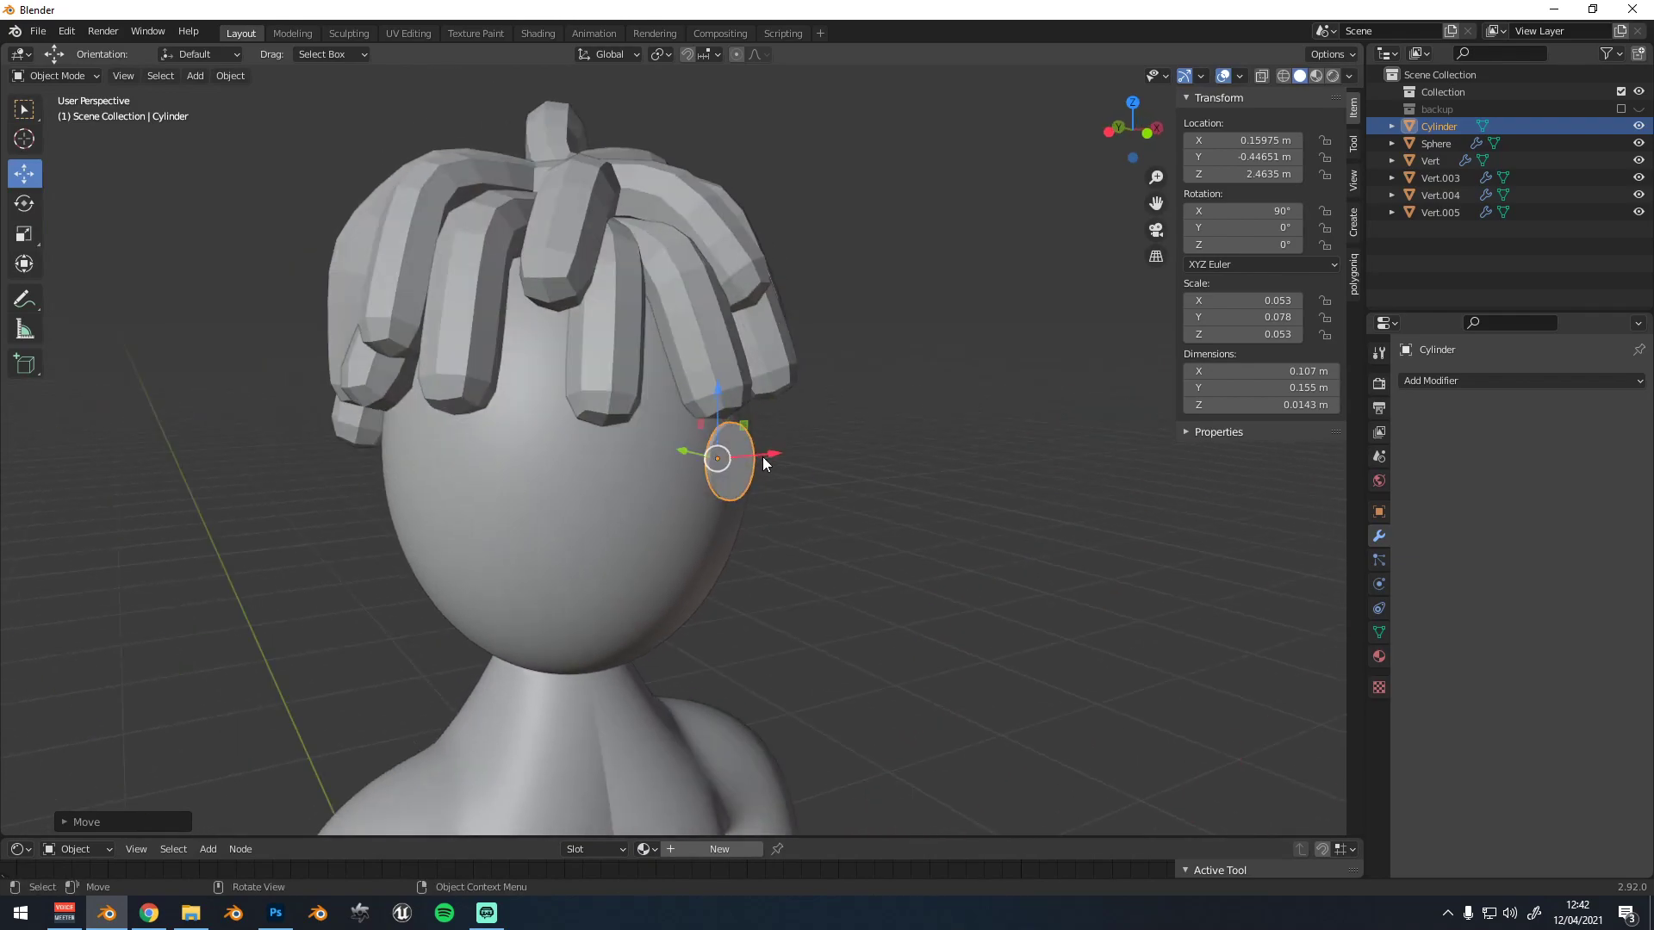
pyautogui.moveTo(756, 457); pyautogui.dragTo(710, 461)
# Add a Mirror modifier to the eye disc with the head Sphere as the mirror object
pyautogui.click(1458, 380)
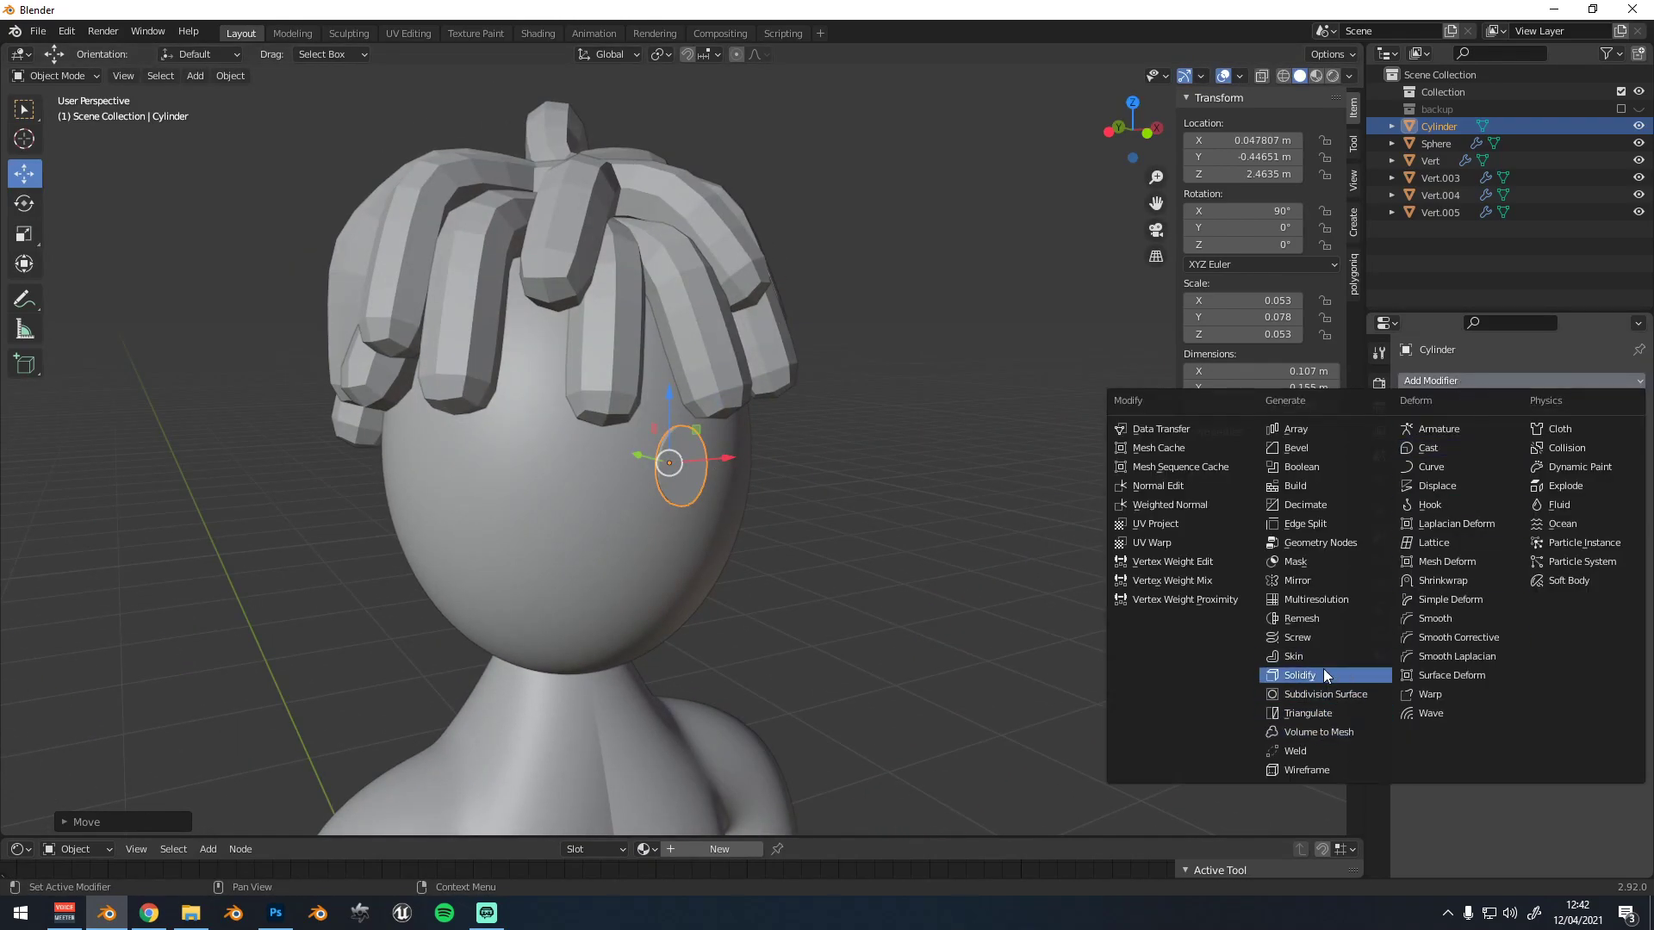
pyautogui.click(1314, 582)
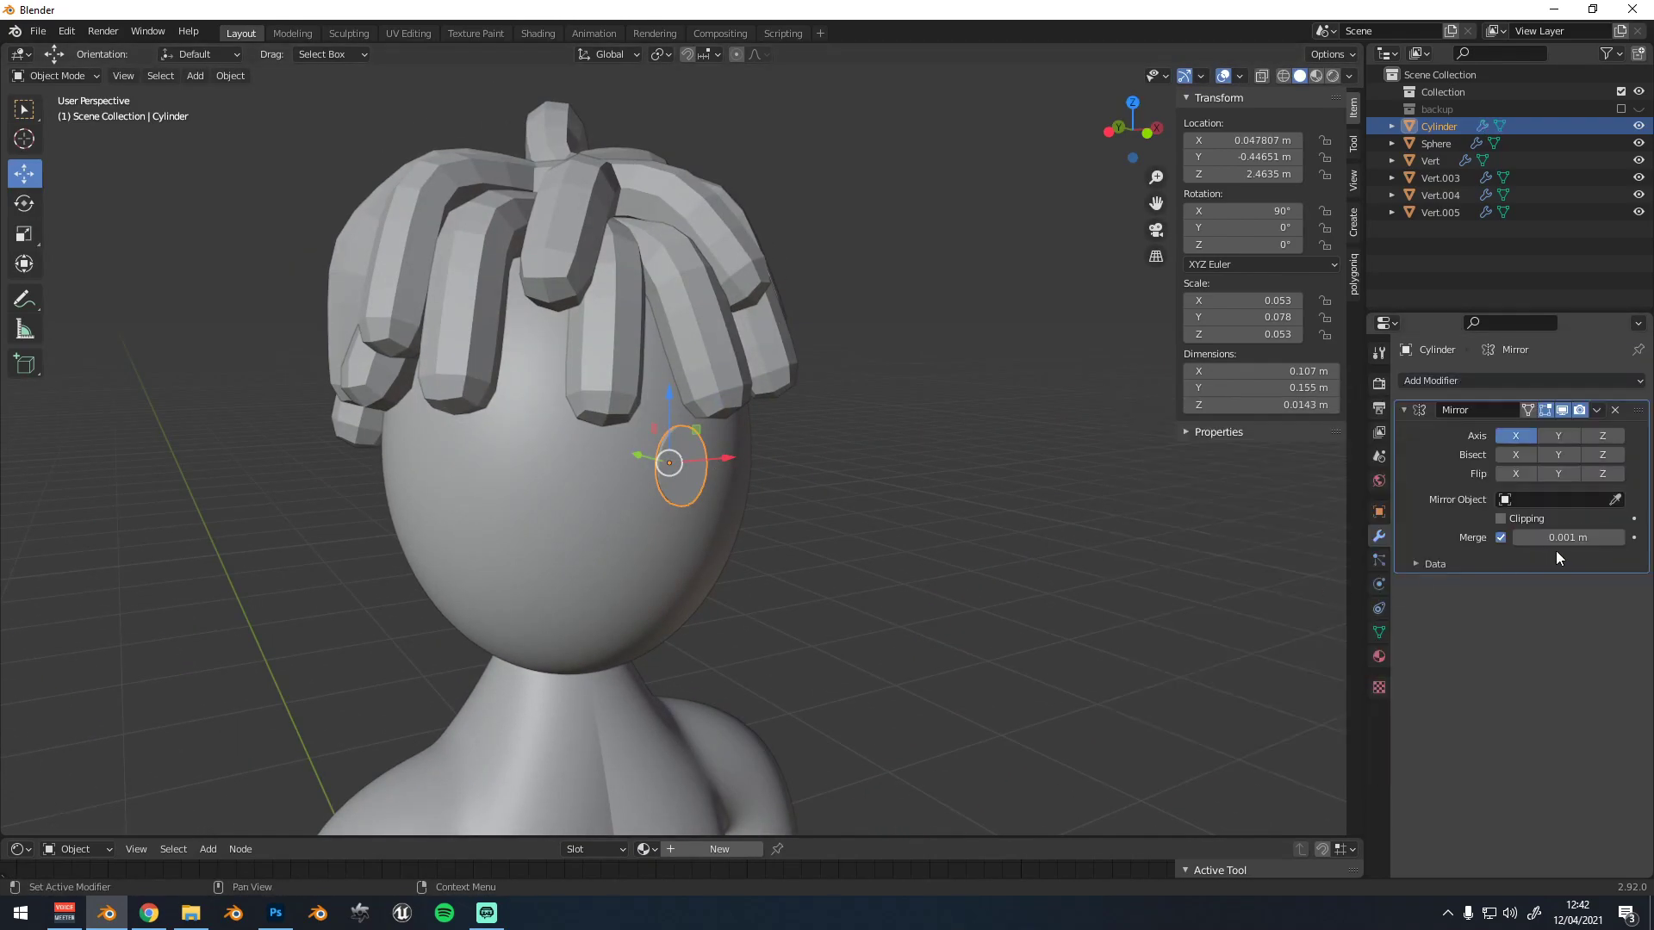
pyautogui.click(620, 492)
# Move the eye disc back toward the face and sideways to space the mirrored pair apart
pyautogui.scroll(3, 820, 487)
pyautogui.moveTo(705, 513); pyautogui.dragTo(661, 448, button='middle')
pyautogui.moveTo(613, 432); pyautogui.dragTo(688, 439)
pyautogui.moveTo(603, 479); pyautogui.dragTo(798, 515, button='middle')
pyautogui.scroll(3, 797, 515)
pyautogui.moveTo(813, 482); pyautogui.dragTo(892, 510)
# Rotate the eye disc 14.4° about Z to follow the face's curve and reposition it against the head
pyautogui.click(21, 208)
pyautogui.moveTo(892, 510); pyautogui.dragTo(897, 413, button='middle')
pyautogui.press('g')
pyautogui.click(823, 413)
pyautogui.scroll(-1, 798, 411)
pyautogui.press('g')
pyautogui.rightClick(796, 447)
pyautogui.scroll(-4, 596, 470)
pyautogui.moveTo(796, 445); pyautogui.dragTo(649, 458, button='middle')
# Scale the mirrored eye discs down to 0.044 × 0.064 × 0.044
pyautogui.press('s')
pyautogui.rightClick(777, 455)
pyautogui.press('s')
pyautogui.click(737, 404)
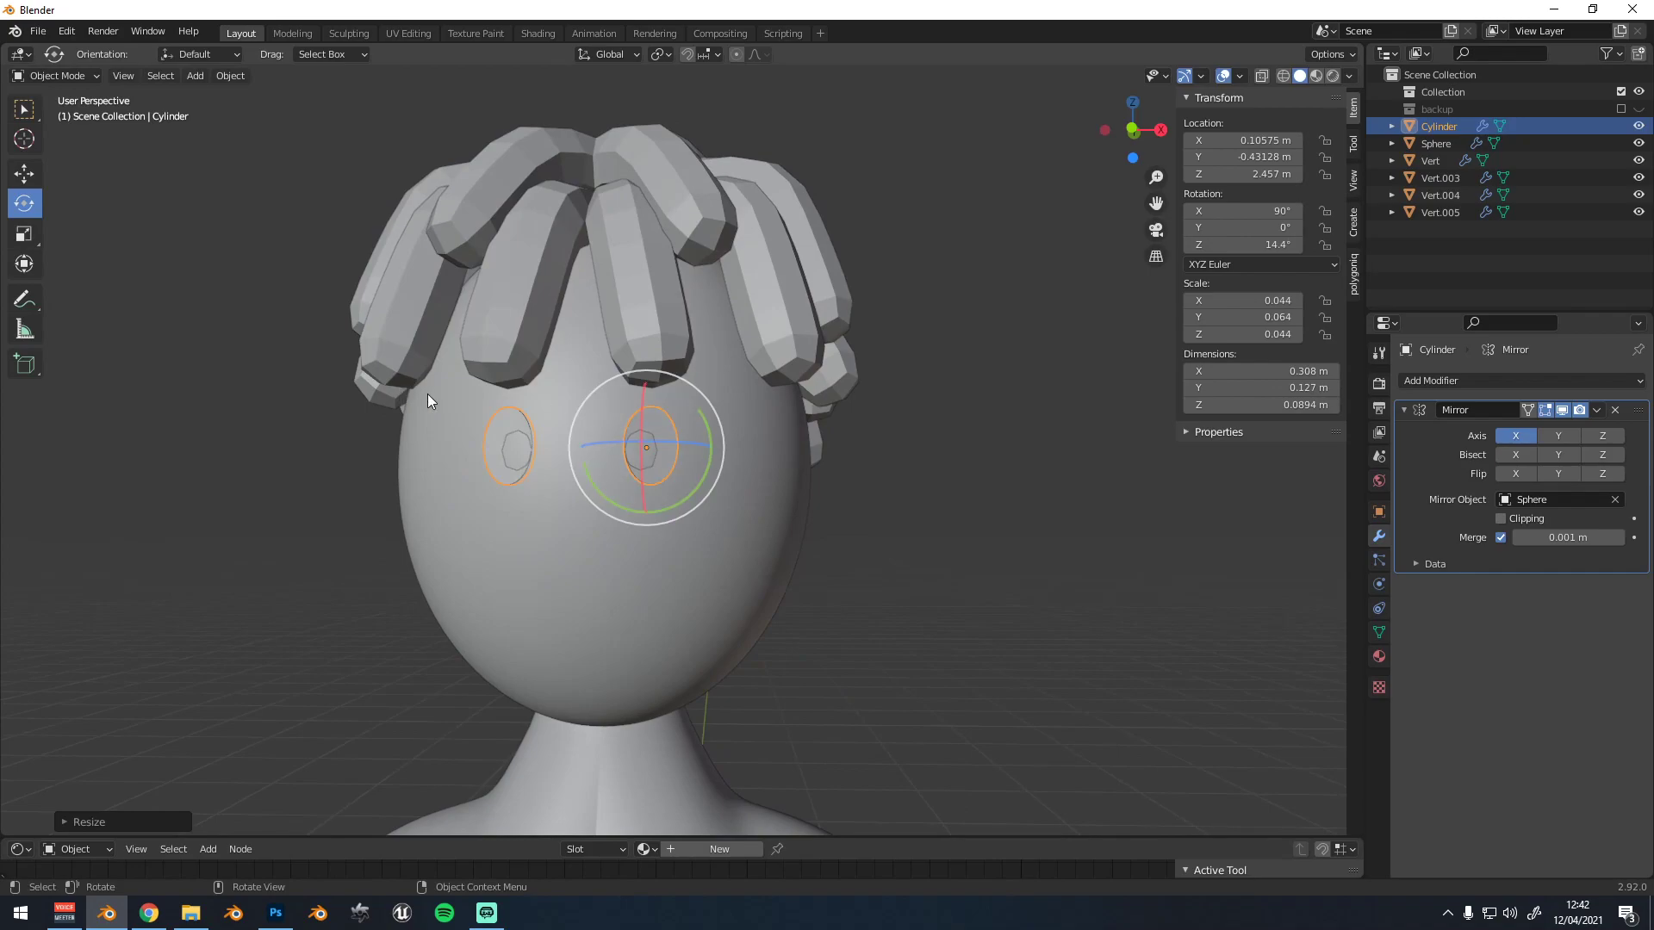
# Move the eye discs forward so they stand slightly proud of the face surface
pyautogui.moveTo(407, 388); pyautogui.dragTo(527, 389, button='middle')
pyautogui.scroll(3, 780, 474)
pyautogui.press('g')
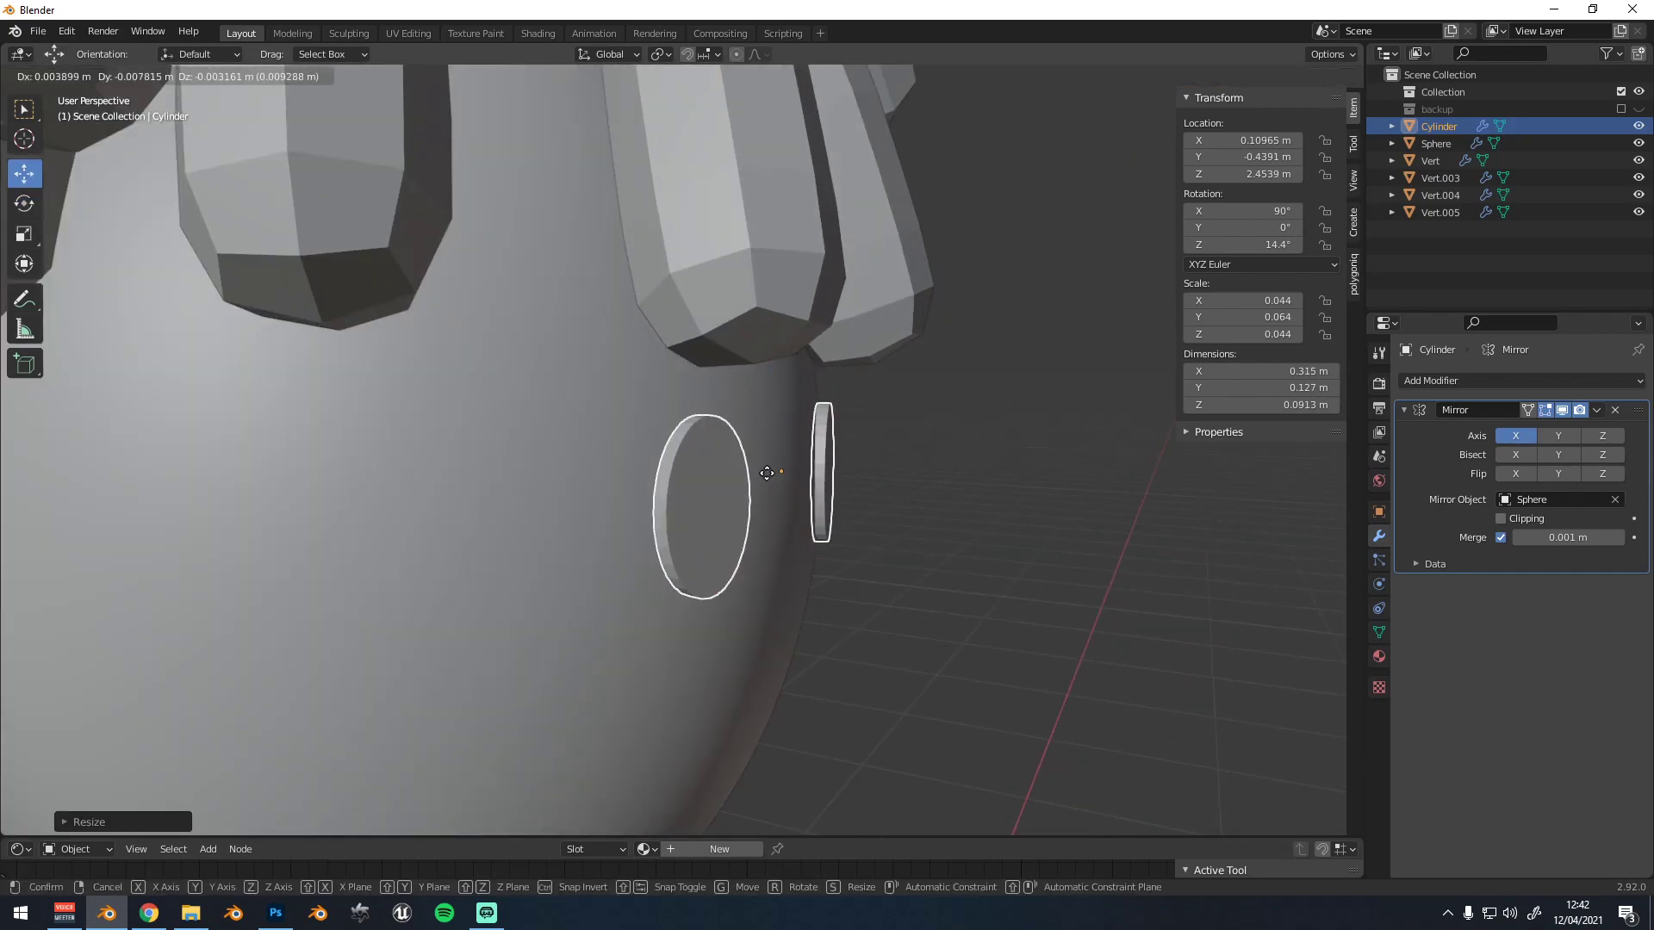
pyautogui.click(767, 472)
pyautogui.moveTo(766, 472); pyautogui.dragTo(676, 457, button='middle')
pyautogui.scroll(-4, 668, 450)
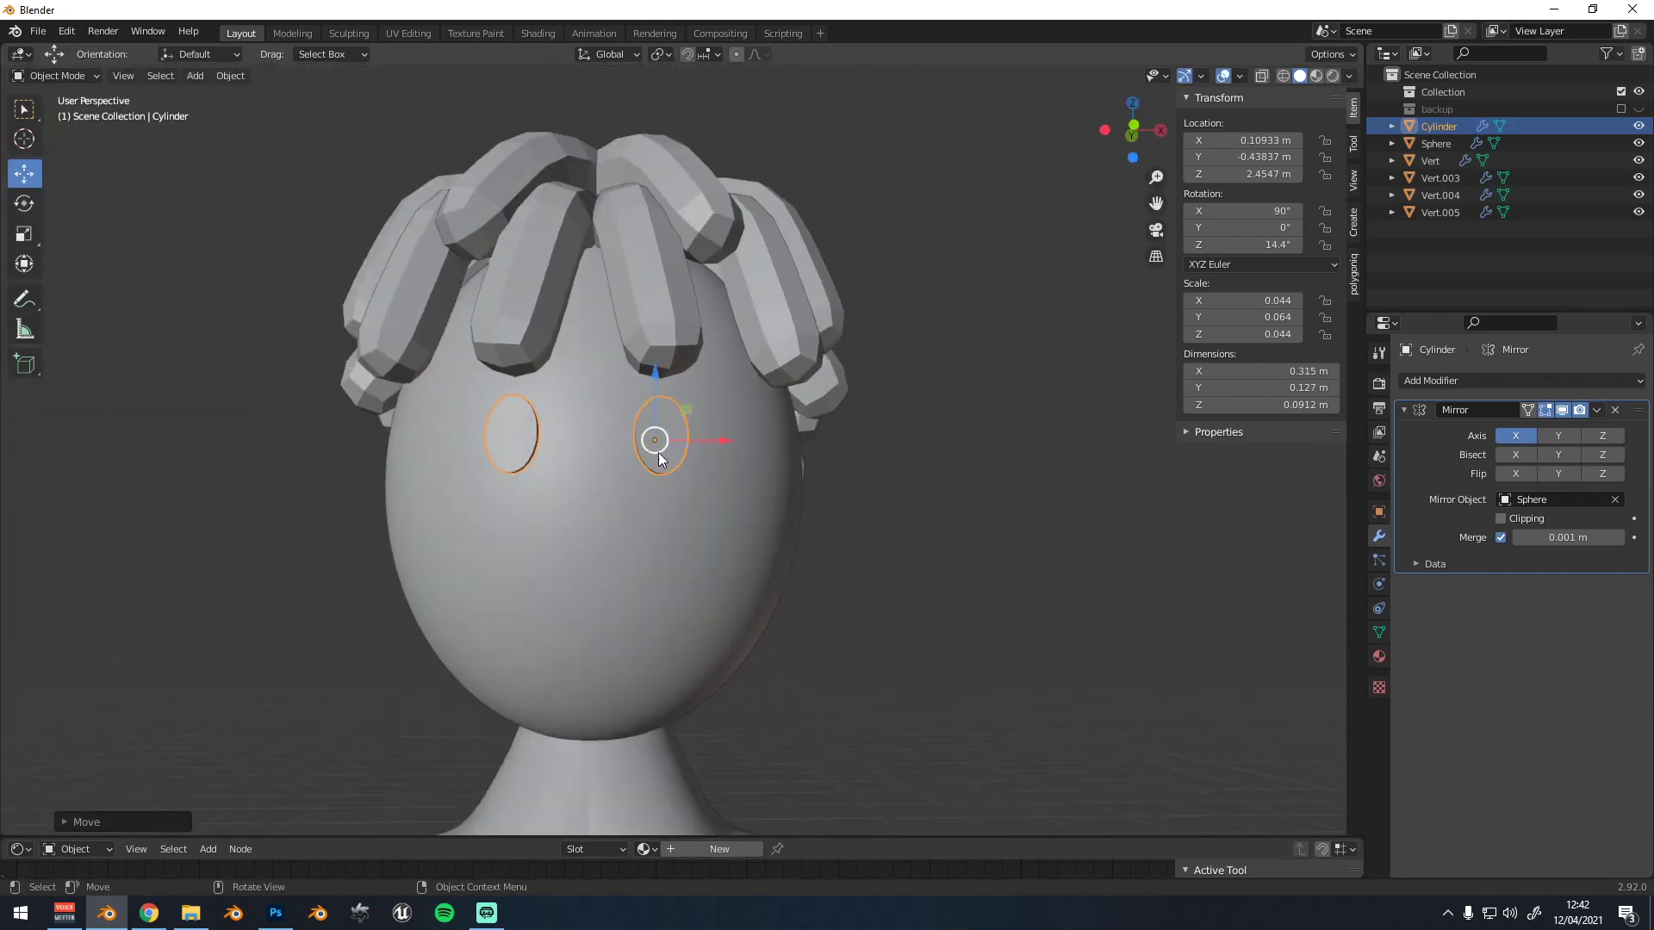
# Spread the mirrored eyes apart and lower them slightly, to X 0.124 m and Z 2.4381 m
pyautogui.scroll(1, 653, 409)
pyautogui.moveTo(653, 403); pyautogui.dragTo(724, 451)
pyautogui.scroll(-3, 684, 445)
pyautogui.moveTo(695, 448); pyautogui.dragTo(691, 486, button='middle')
pyautogui.scroll(-2, 691, 488)
pyautogui.scroll(1, 689, 484)
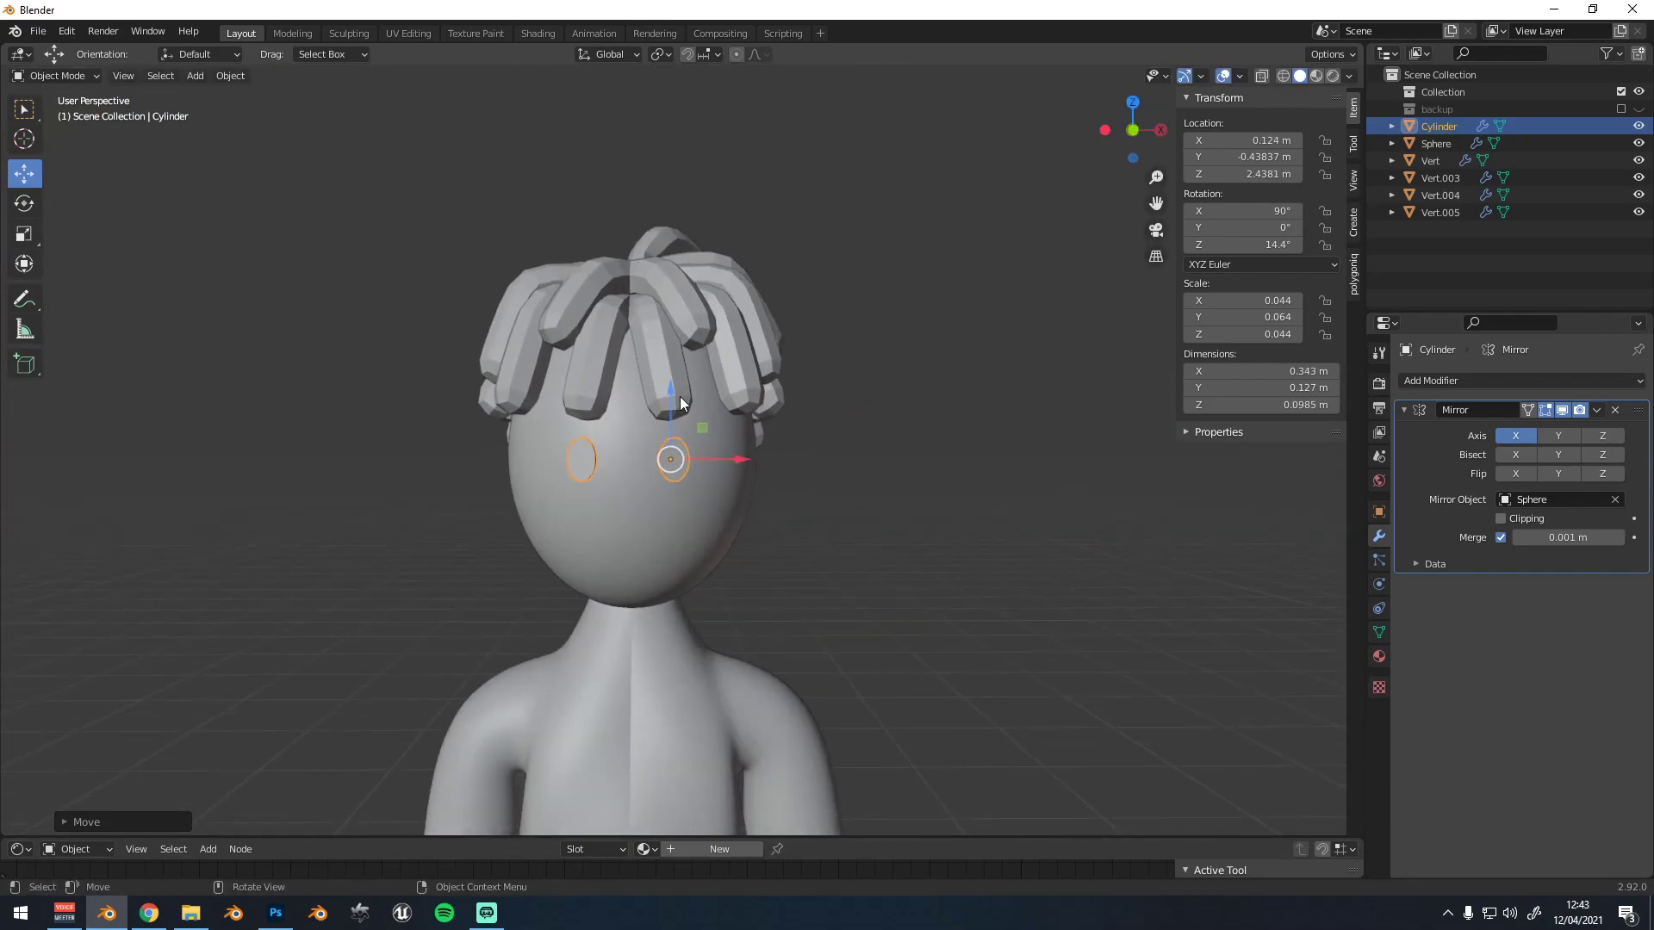
# Stretch the eyes vertically to a scale of 0.080
pyautogui.click(680, 405)
pyautogui.click(676, 474)
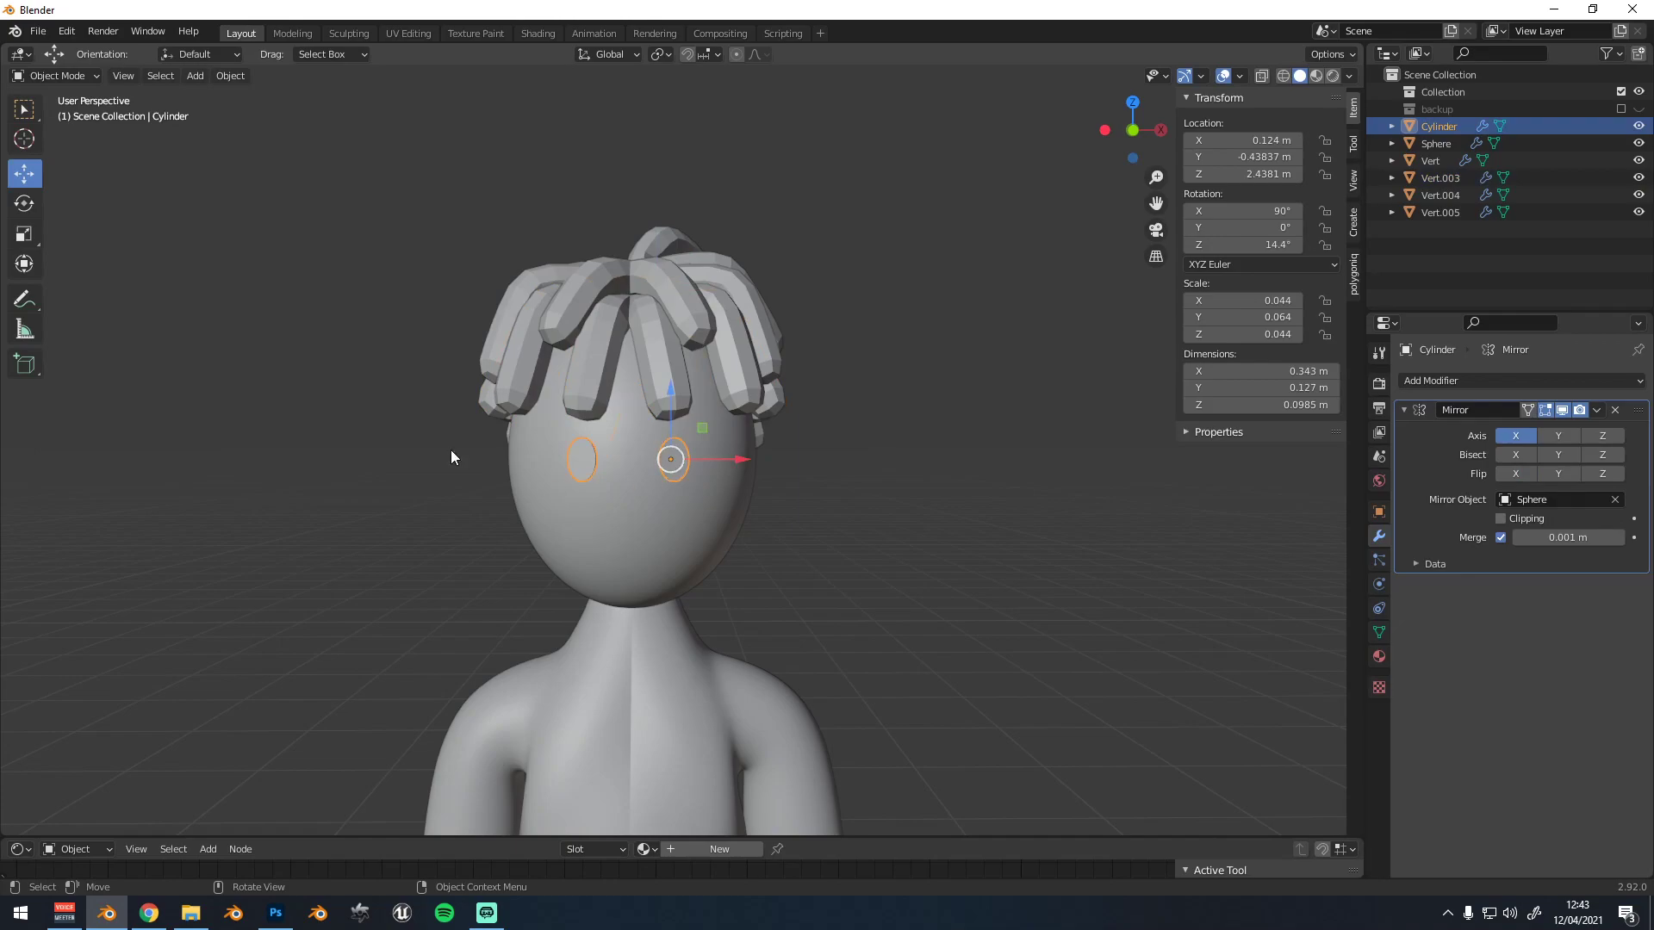
pyautogui.moveTo(670, 399); pyautogui.dragTo(668, 373)
pyautogui.moveTo(1156, 203); pyautogui.dragTo(1228, 150)
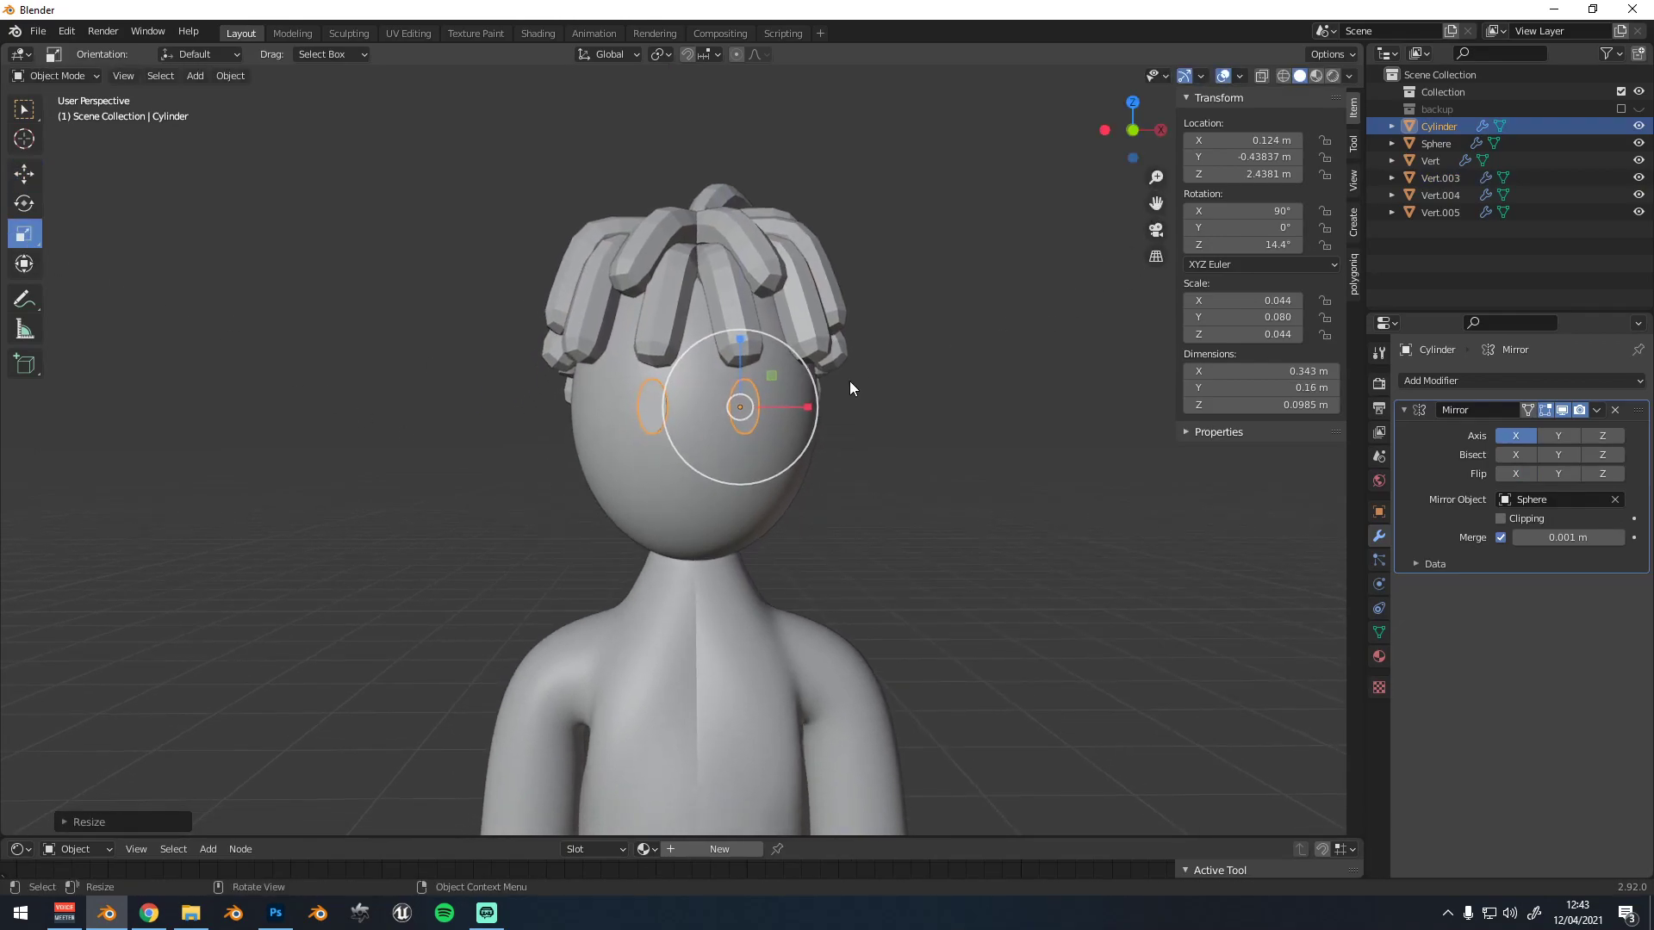
pyautogui.scroll(3, 922, 377)
pyautogui.click(975, 376)
pyautogui.moveTo(779, 373); pyautogui.dragTo(736, 348, button='middle')
# Duplicate the hair object Vert.004 to a spot beside the head and remove the copy's Mirror modifier
pyautogui.click(778, 188)
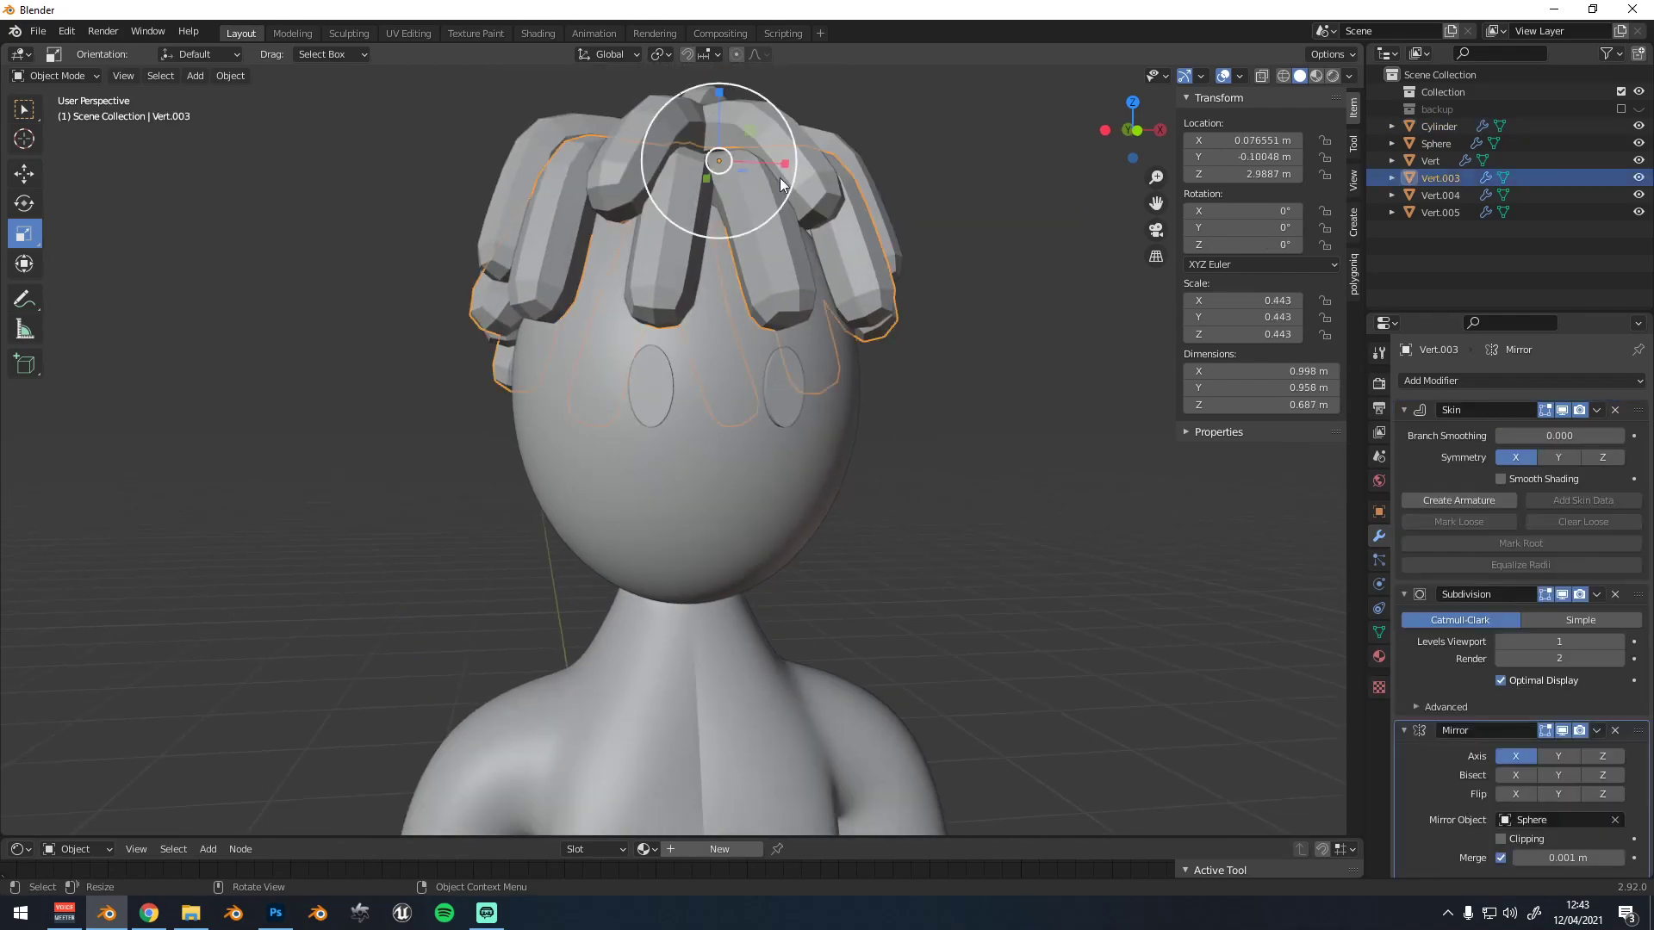
pyautogui.scroll(-4, 788, 197)
pyautogui.scroll(-1, 883, 349)
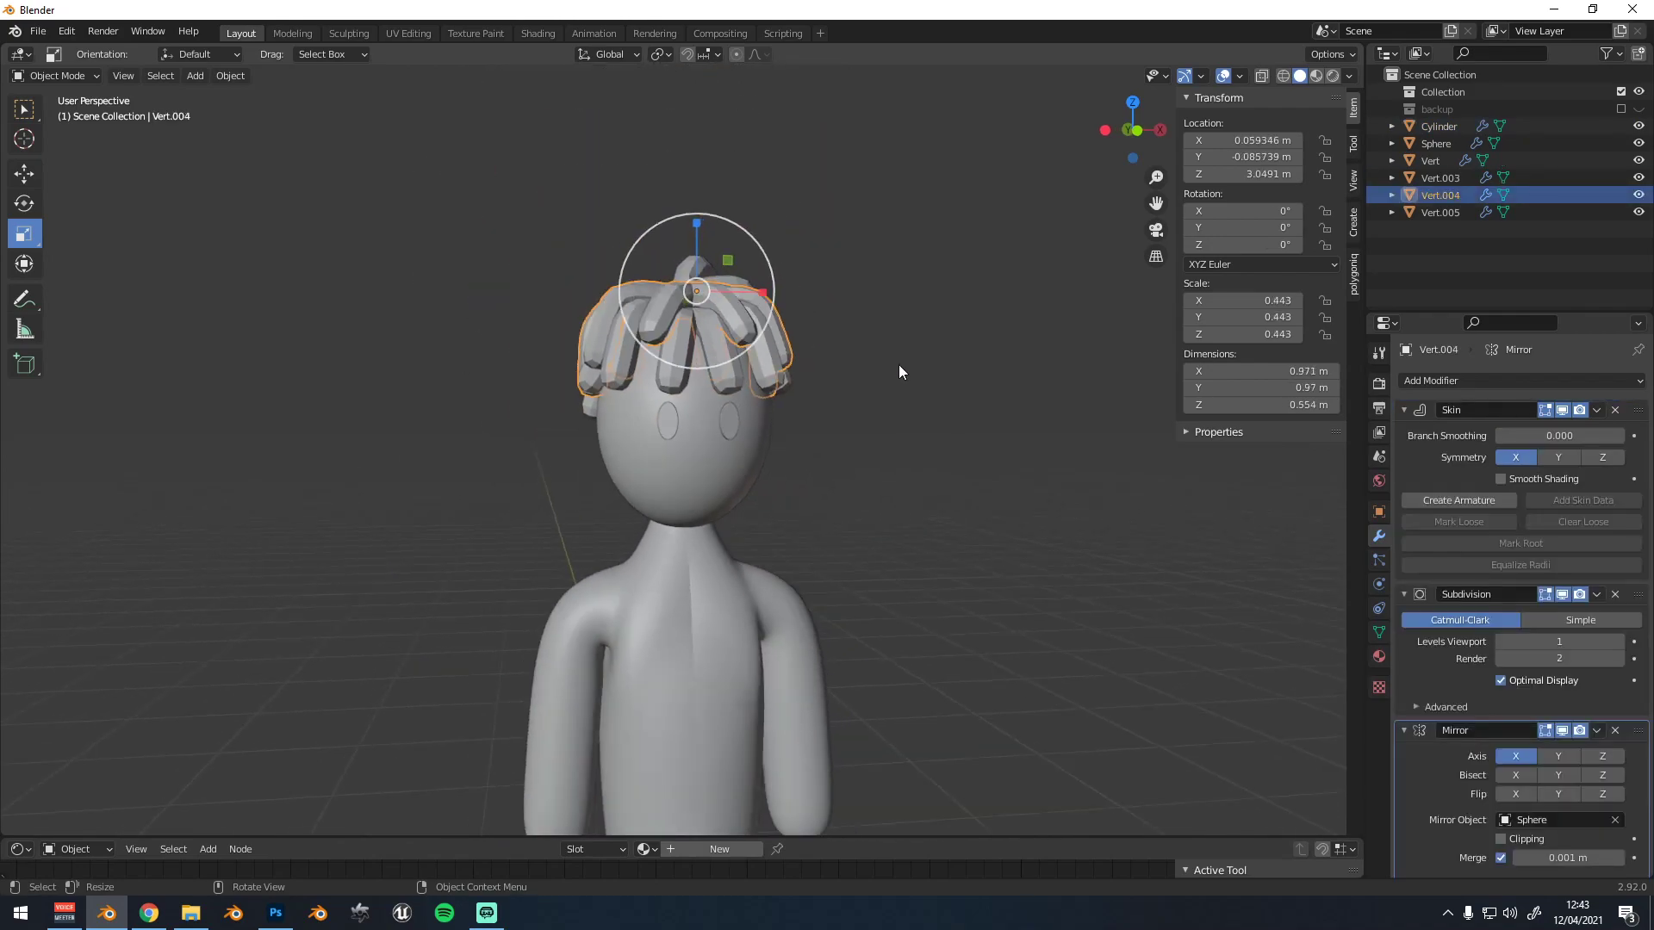
pyautogui.hotkey('shift', 'd')
pyautogui.click(607, 323)
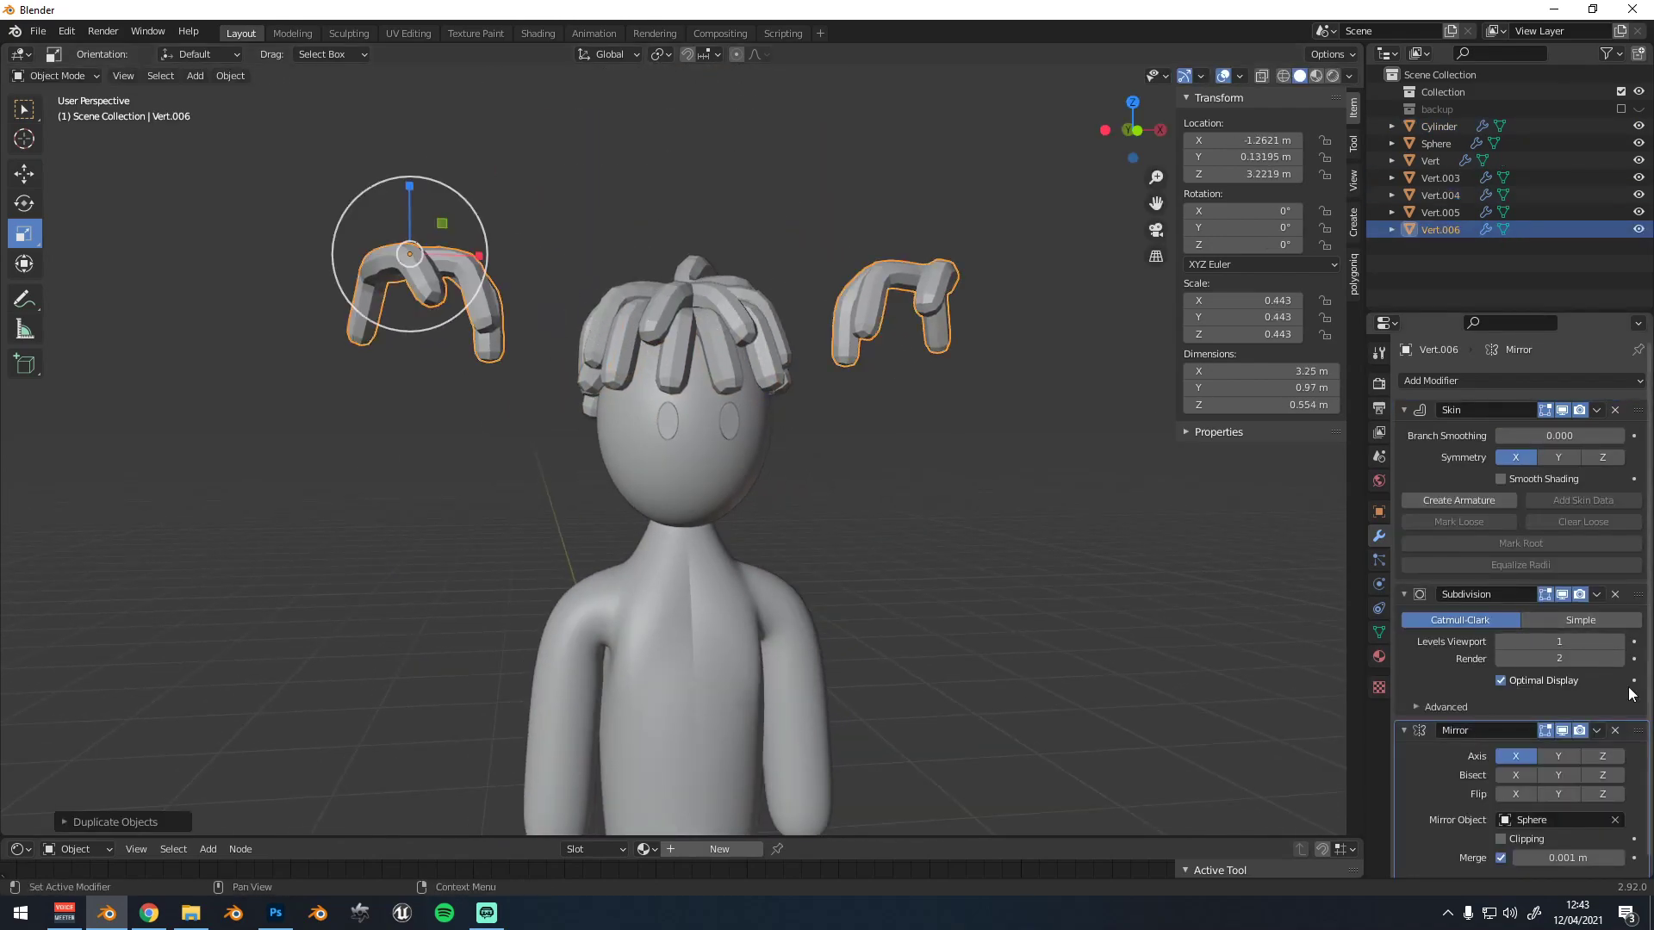
pyautogui.click(1616, 731)
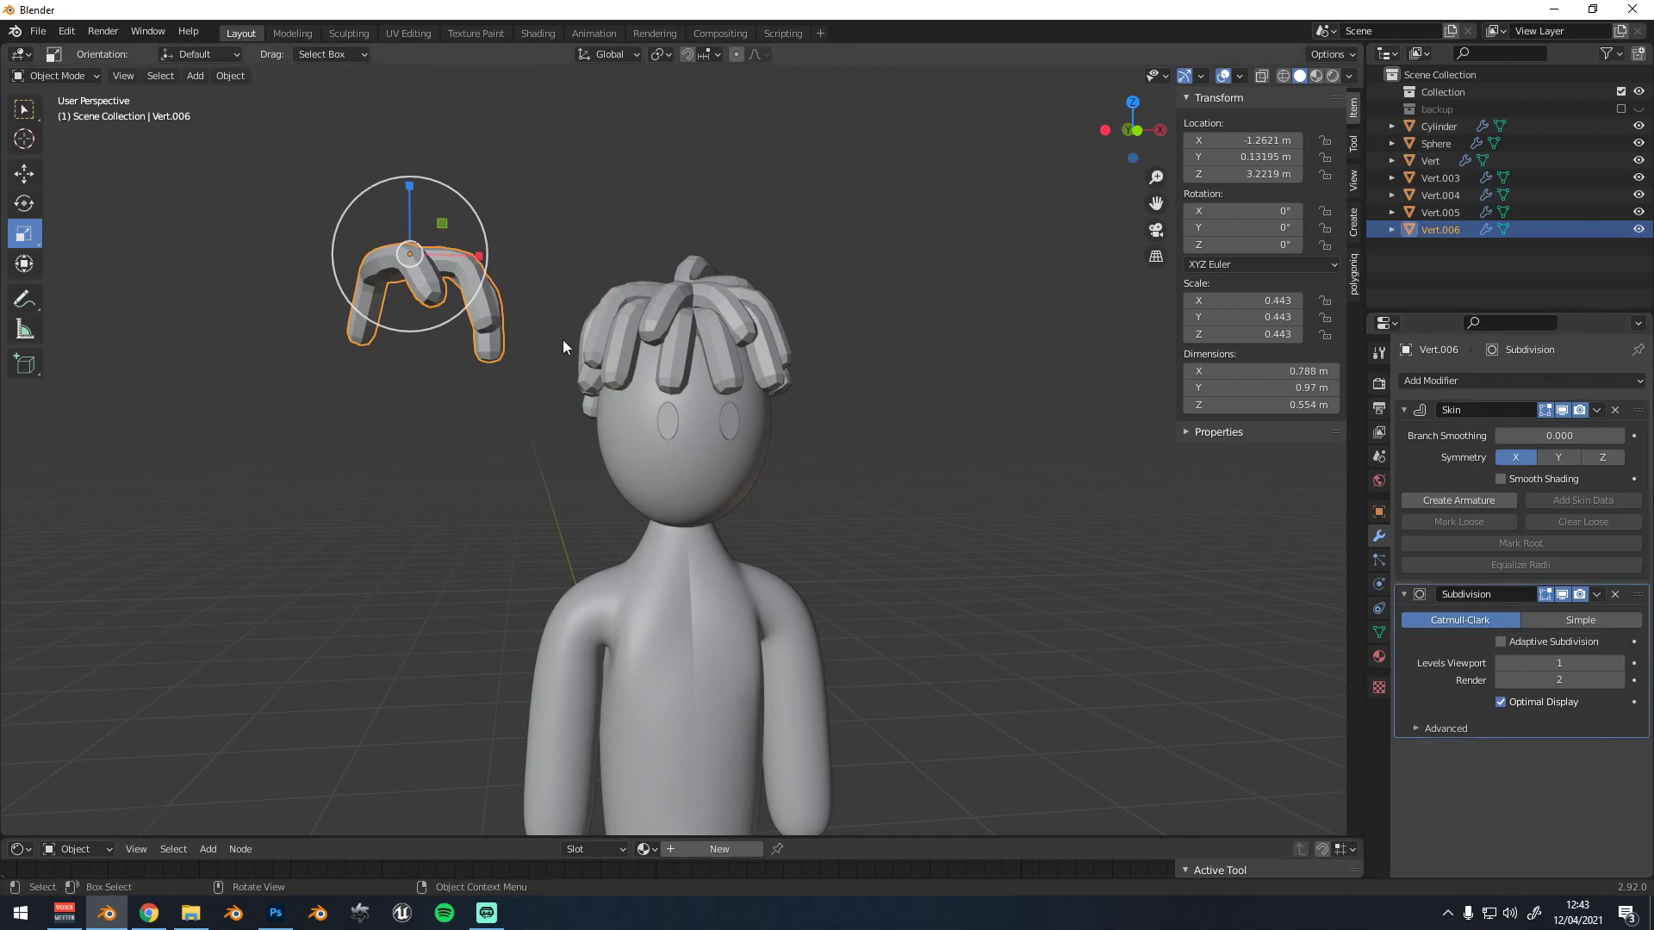
# Delete the vertices of the duplicated hair piece, leaving a single vertex
pyautogui.press('Tab')
pyautogui.scroll(-1, 470, 339)
pyautogui.press('a')
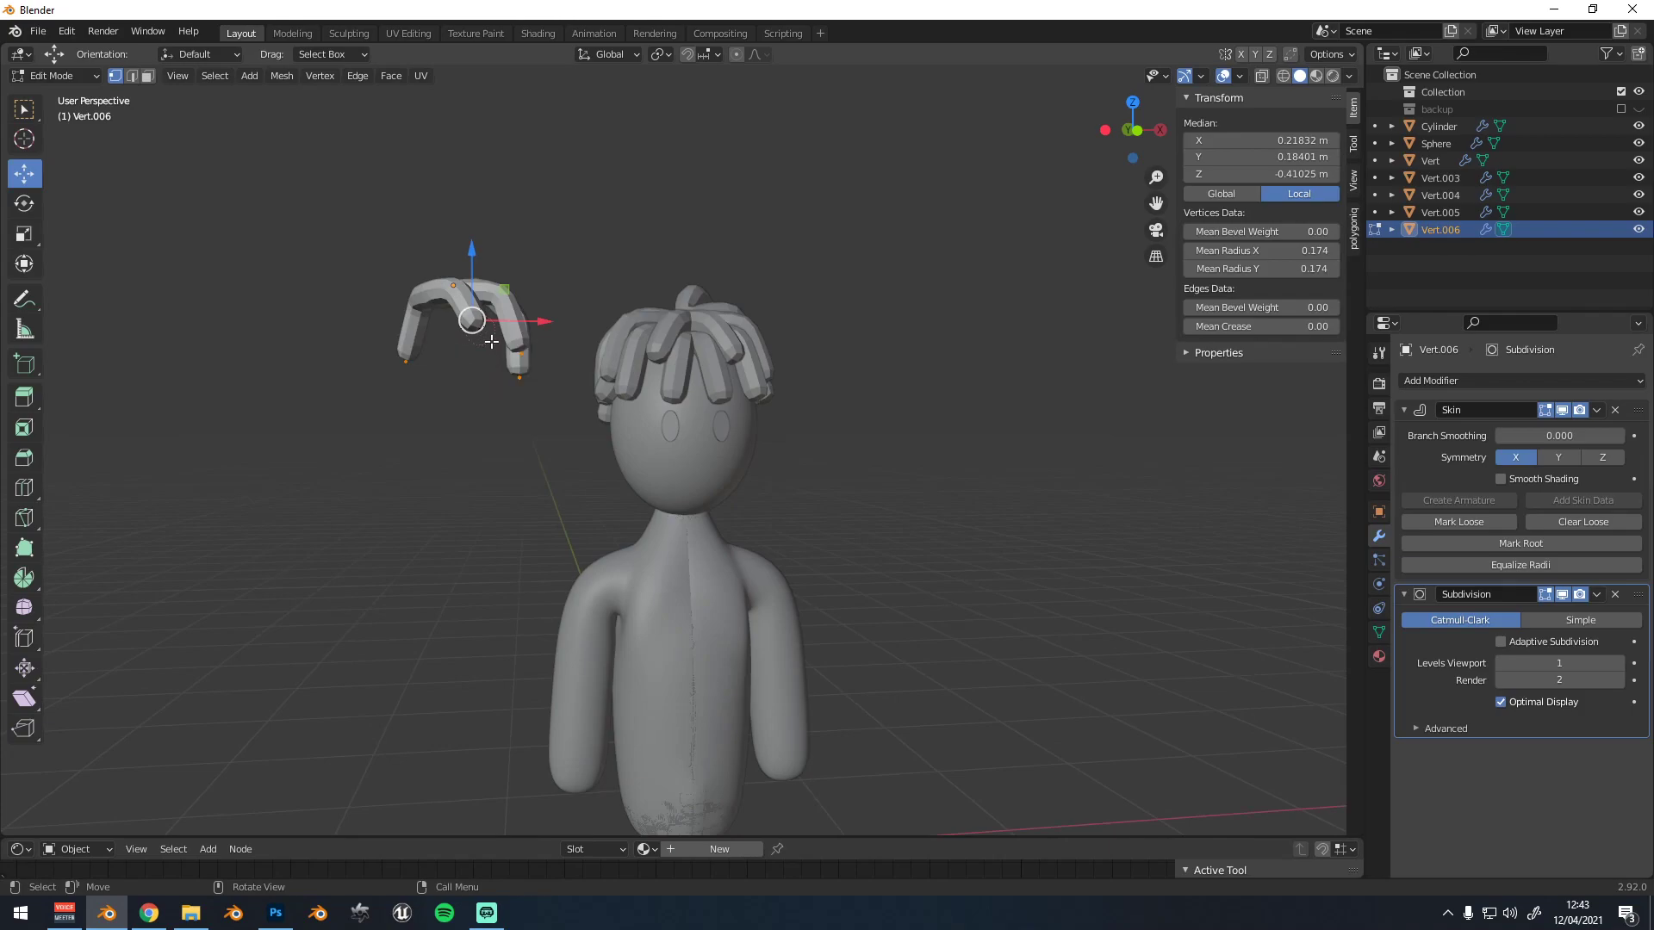
pyautogui.press('x')
pyautogui.click(489, 342)
pyautogui.press('Tab')
# Place the remaining vertex on its object's origin
pyautogui.press('Tab')
pyautogui.click(480, 330)
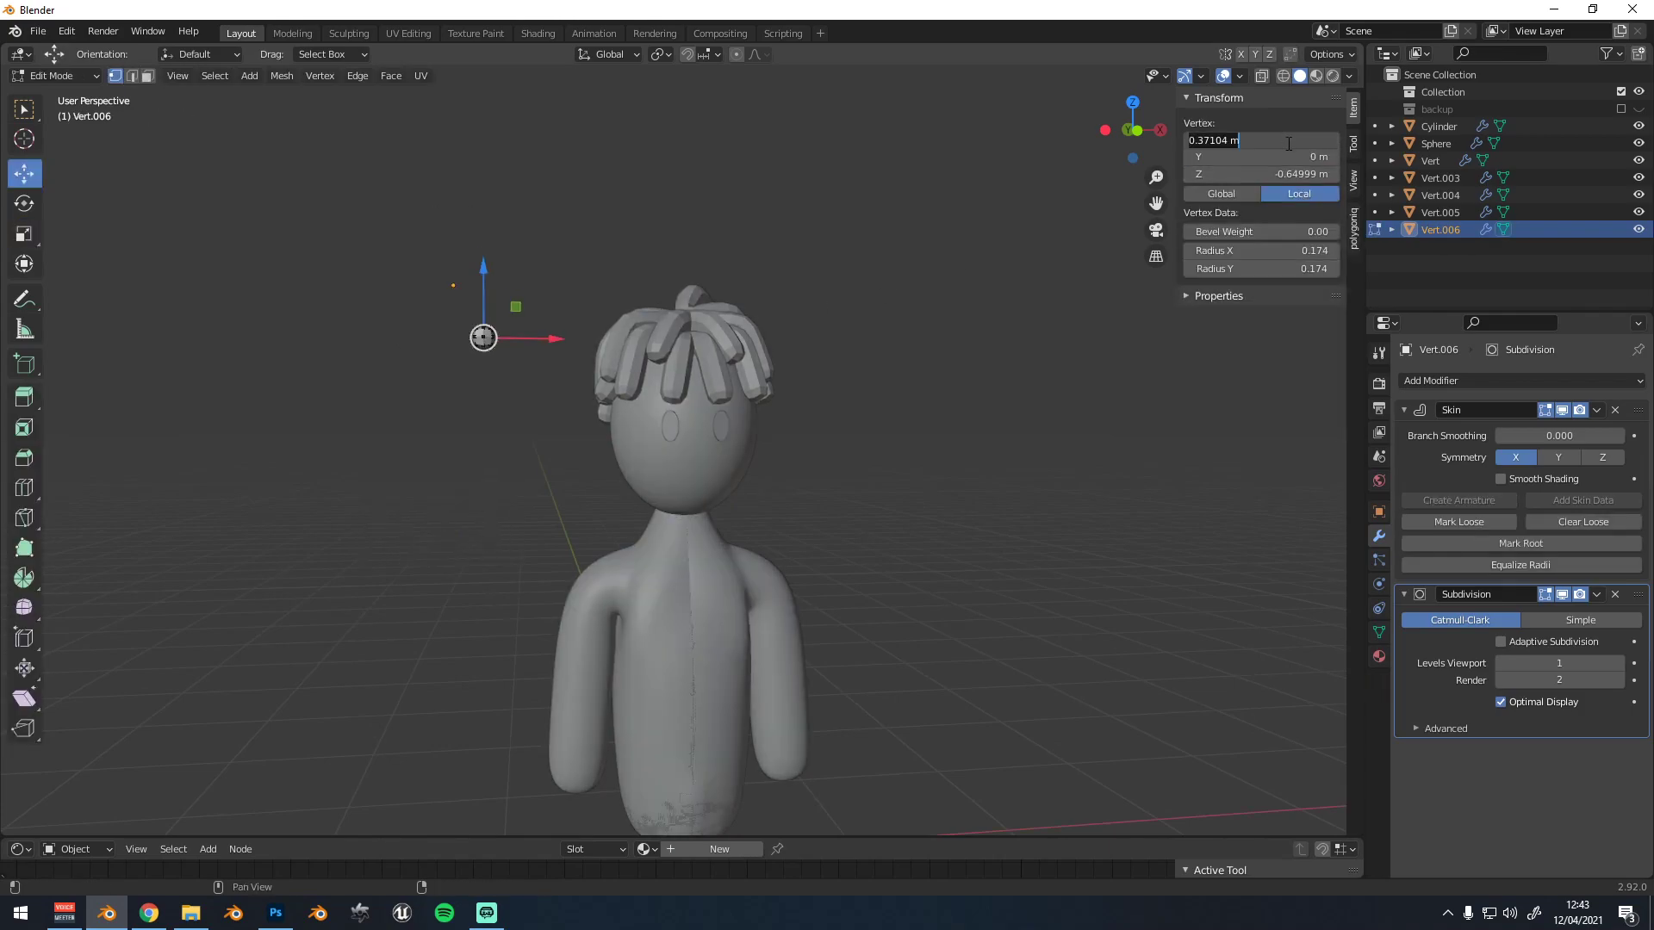
pyautogui.press('Tab')
# Move the single-vertex skin block over to the hair on the head
pyautogui.press('g')
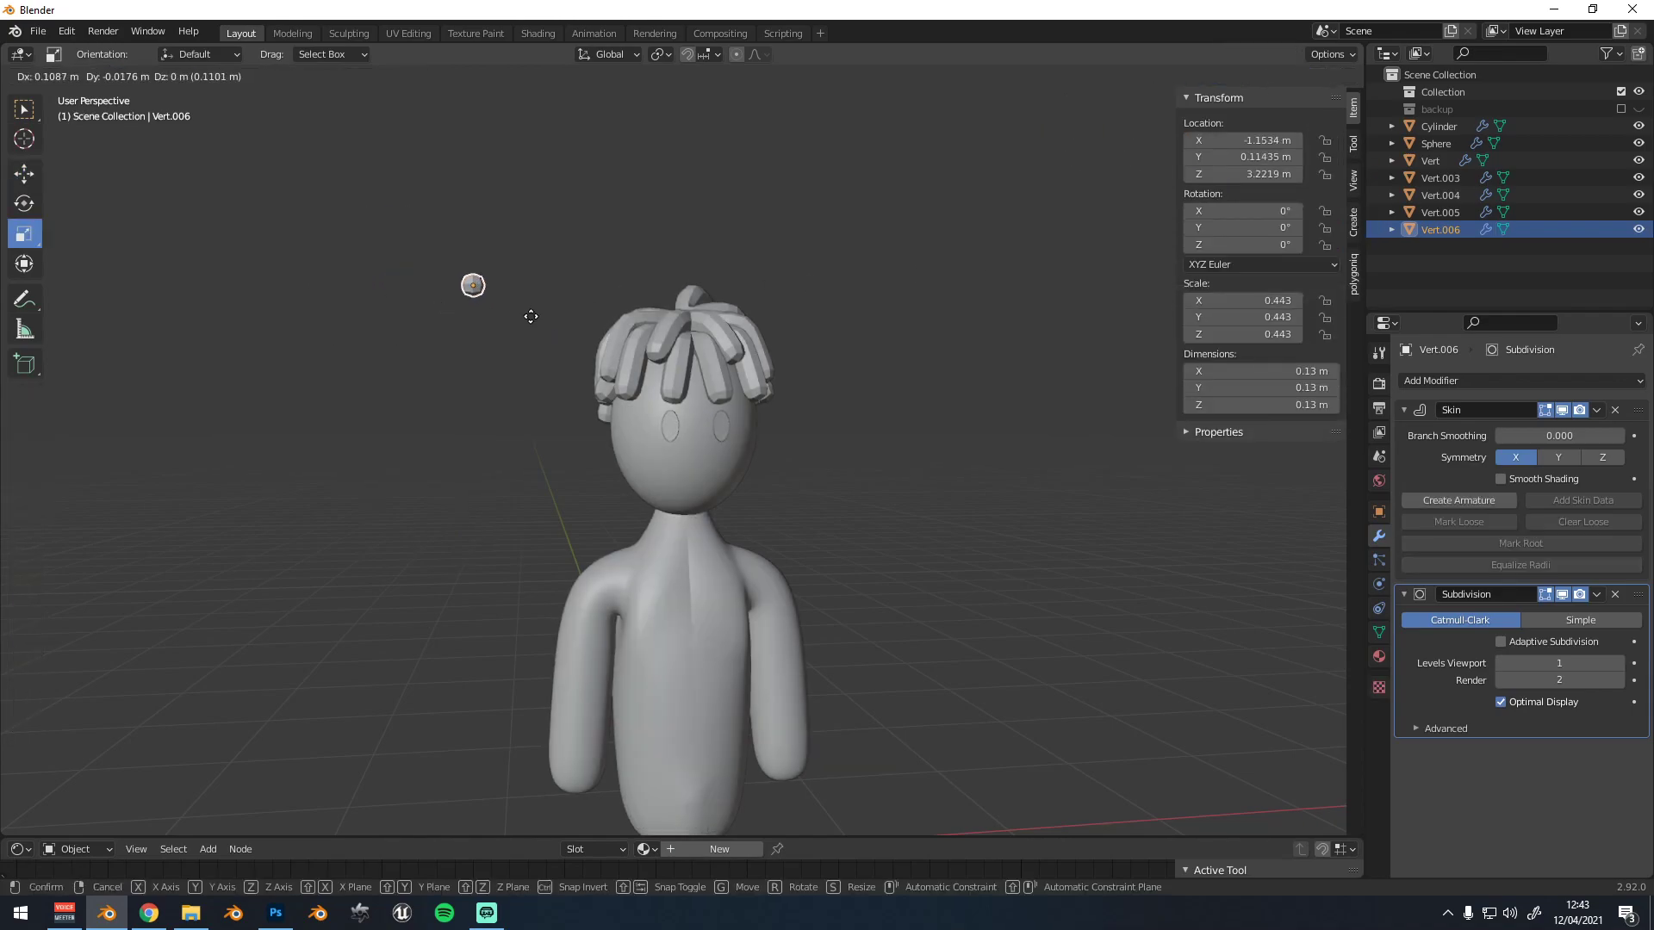
pyautogui.click(752, 383)
pyautogui.moveTo(664, 387); pyautogui.dragTo(730, 399, button='middle')
pyautogui.scroll(2, 731, 400)
pyautogui.press('g')
pyautogui.click(784, 411)
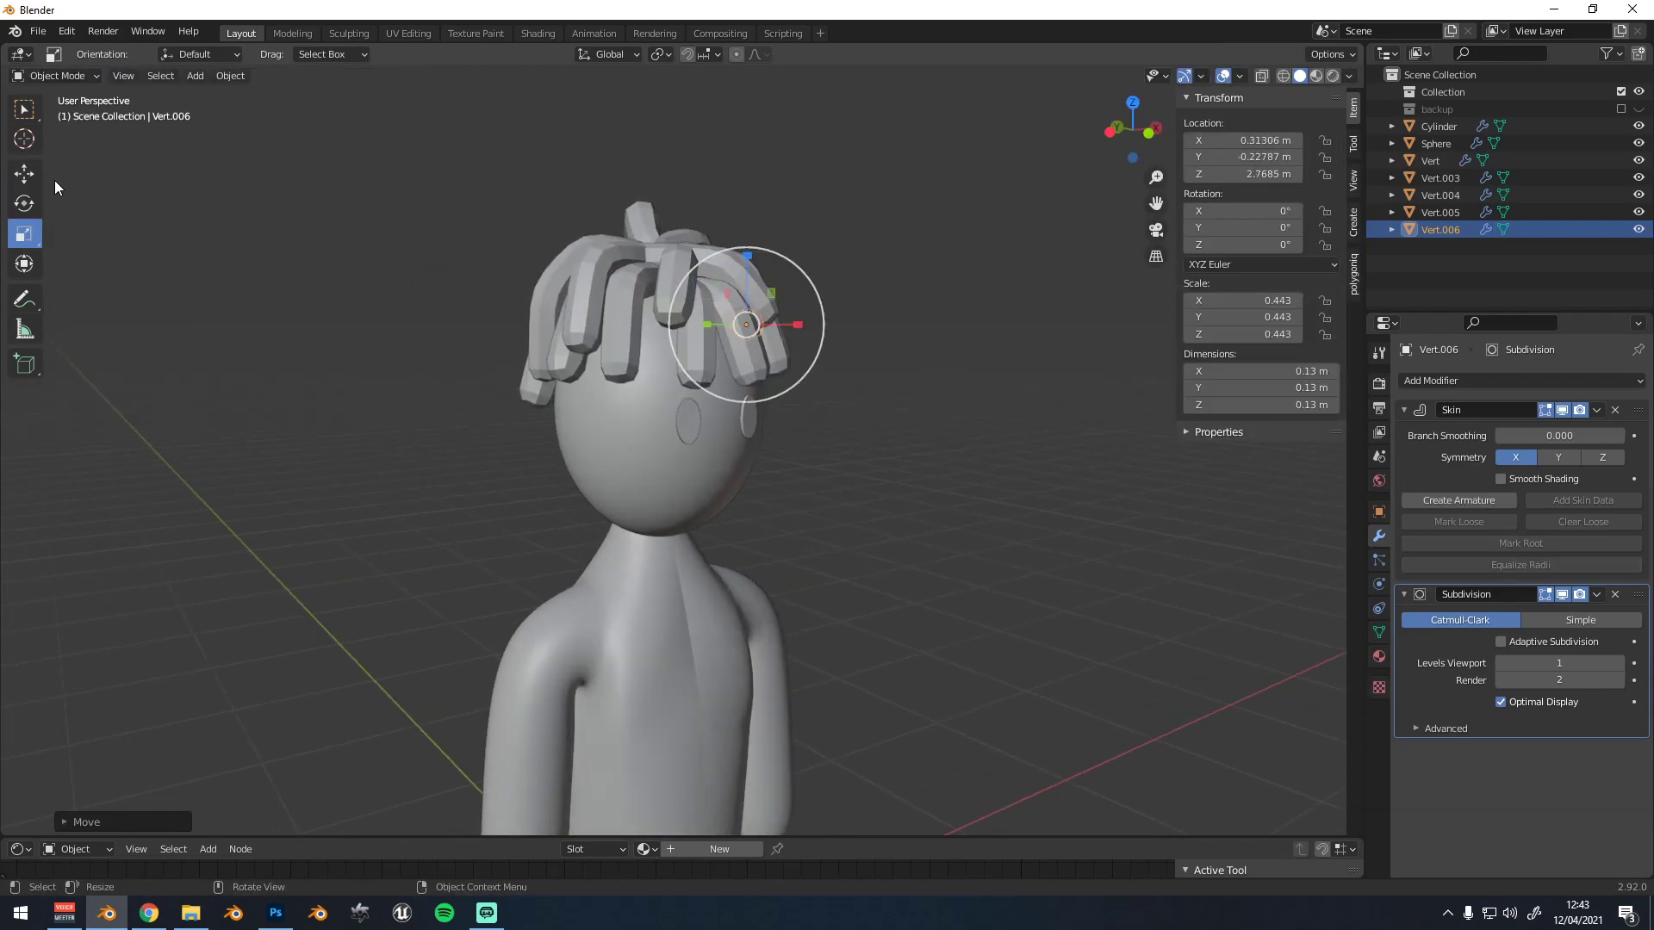
# Reselect the single-vertex skin block Vert.006 from among the hair objects
pyautogui.click(720, 296)
pyautogui.moveTo(720, 296); pyautogui.dragTo(744, 312)
pyautogui.click(750, 317)
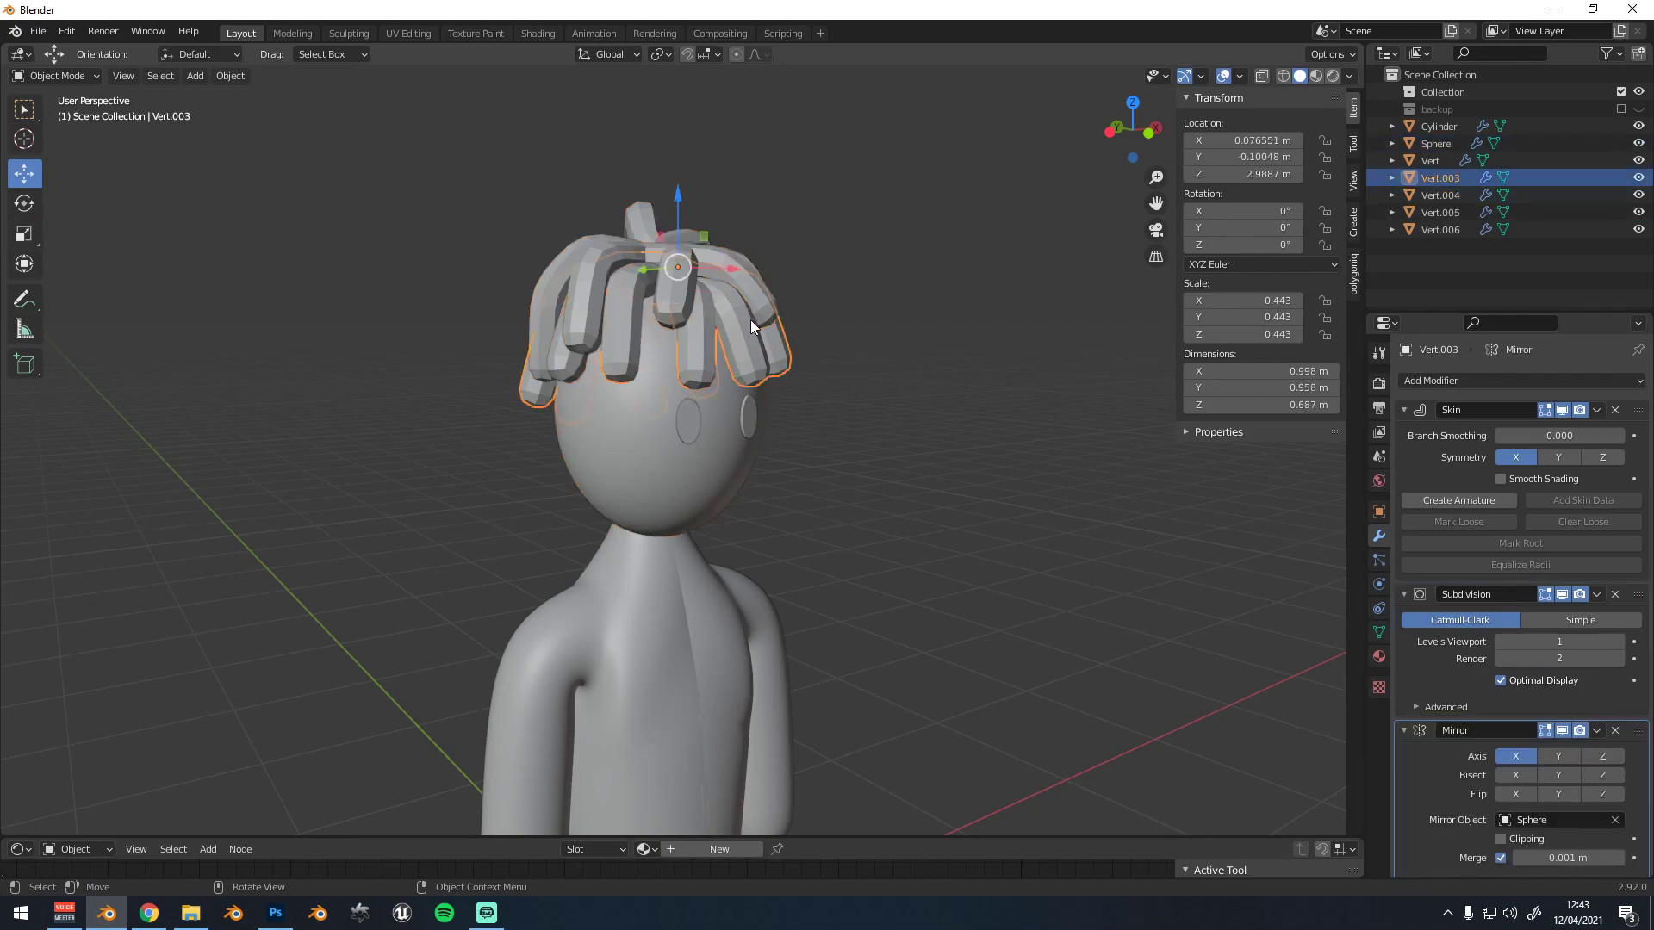
pyautogui.moveTo(749, 317); pyautogui.dragTo(743, 314, button='middle')
pyautogui.click(1447, 198)
pyautogui.click(1449, 219)
pyautogui.click(1455, 241)
pyautogui.click(1444, 180)
pyautogui.click(1440, 164)
pyautogui.click(1444, 193)
pyautogui.click(1445, 213)
pyautogui.click(1447, 233)
# Bring the skin block out in front of the face, just above one eye
pyautogui.moveTo(901, 323); pyautogui.dragTo(822, 329, button='middle')
pyautogui.press('g')
pyautogui.click(708, 403)
pyautogui.moveTo(636, 419); pyautogui.dragTo(764, 332, button='middle')
pyautogui.scroll(3, 684, 421)
pyautogui.press('g')
pyautogui.click(881, 412)
pyautogui.scroll(2, 783, 398)
pyautogui.press('g')
pyautogui.click(822, 379)
# Extrude the vertex sideways into a short curved eyebrow above the eye and scale it down to 0.172
pyautogui.press('Tab')
pyautogui.scroll(-1, 767, 317)
pyautogui.press('e')
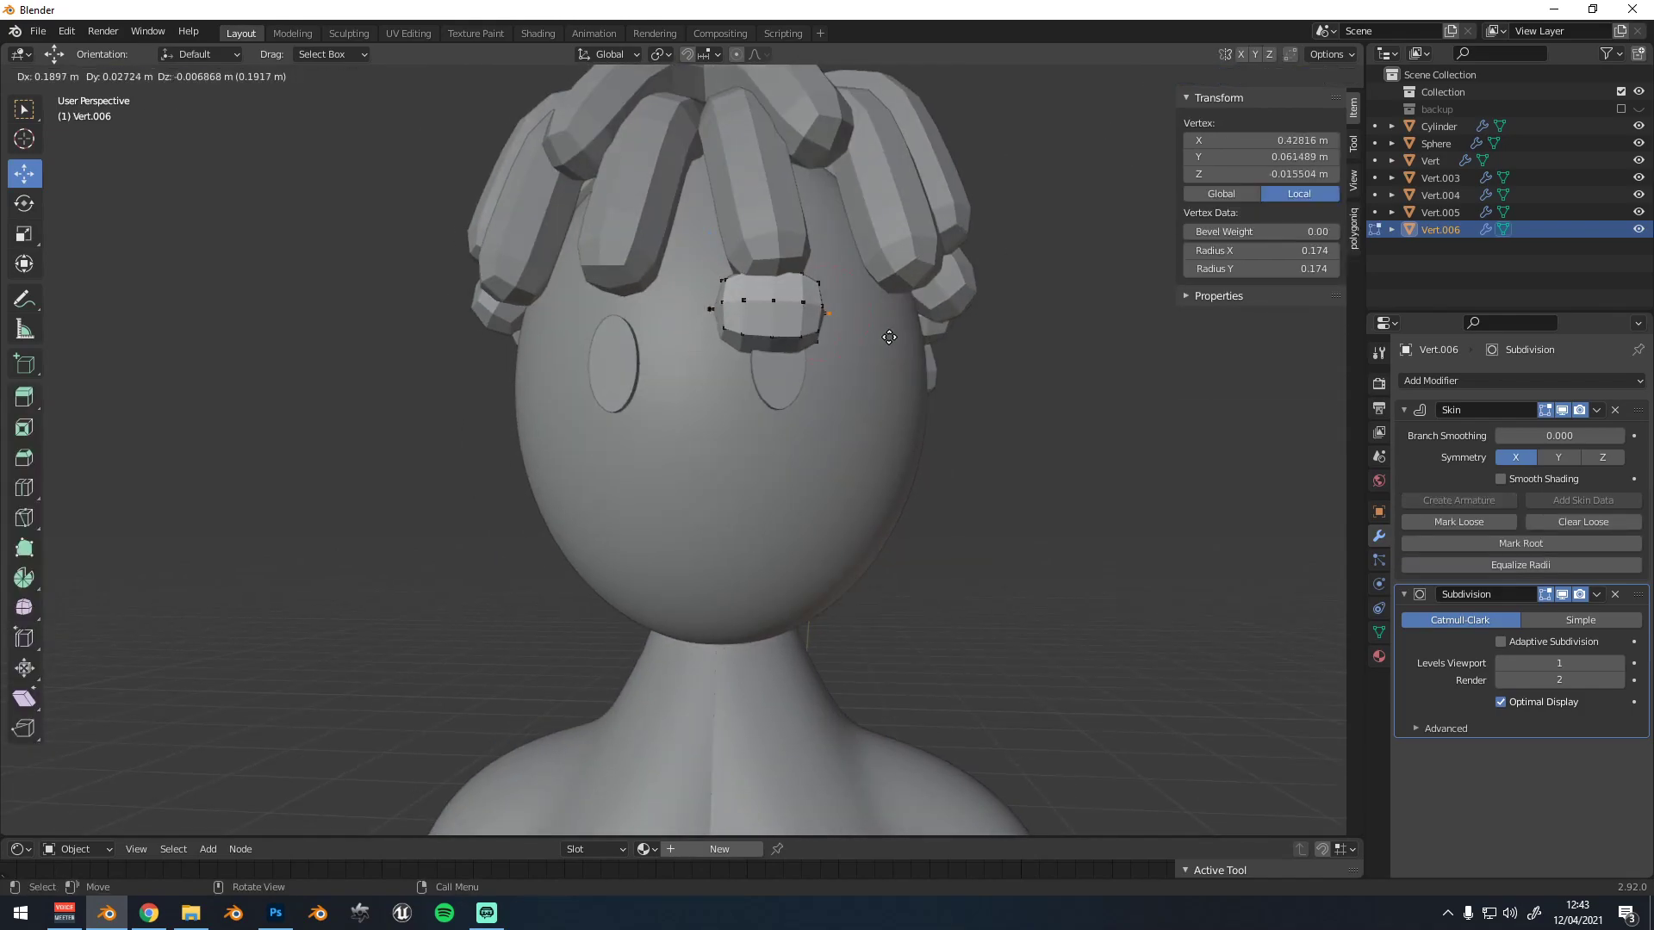
pyautogui.press('Tab')
pyautogui.scroll(-1, 990, 377)
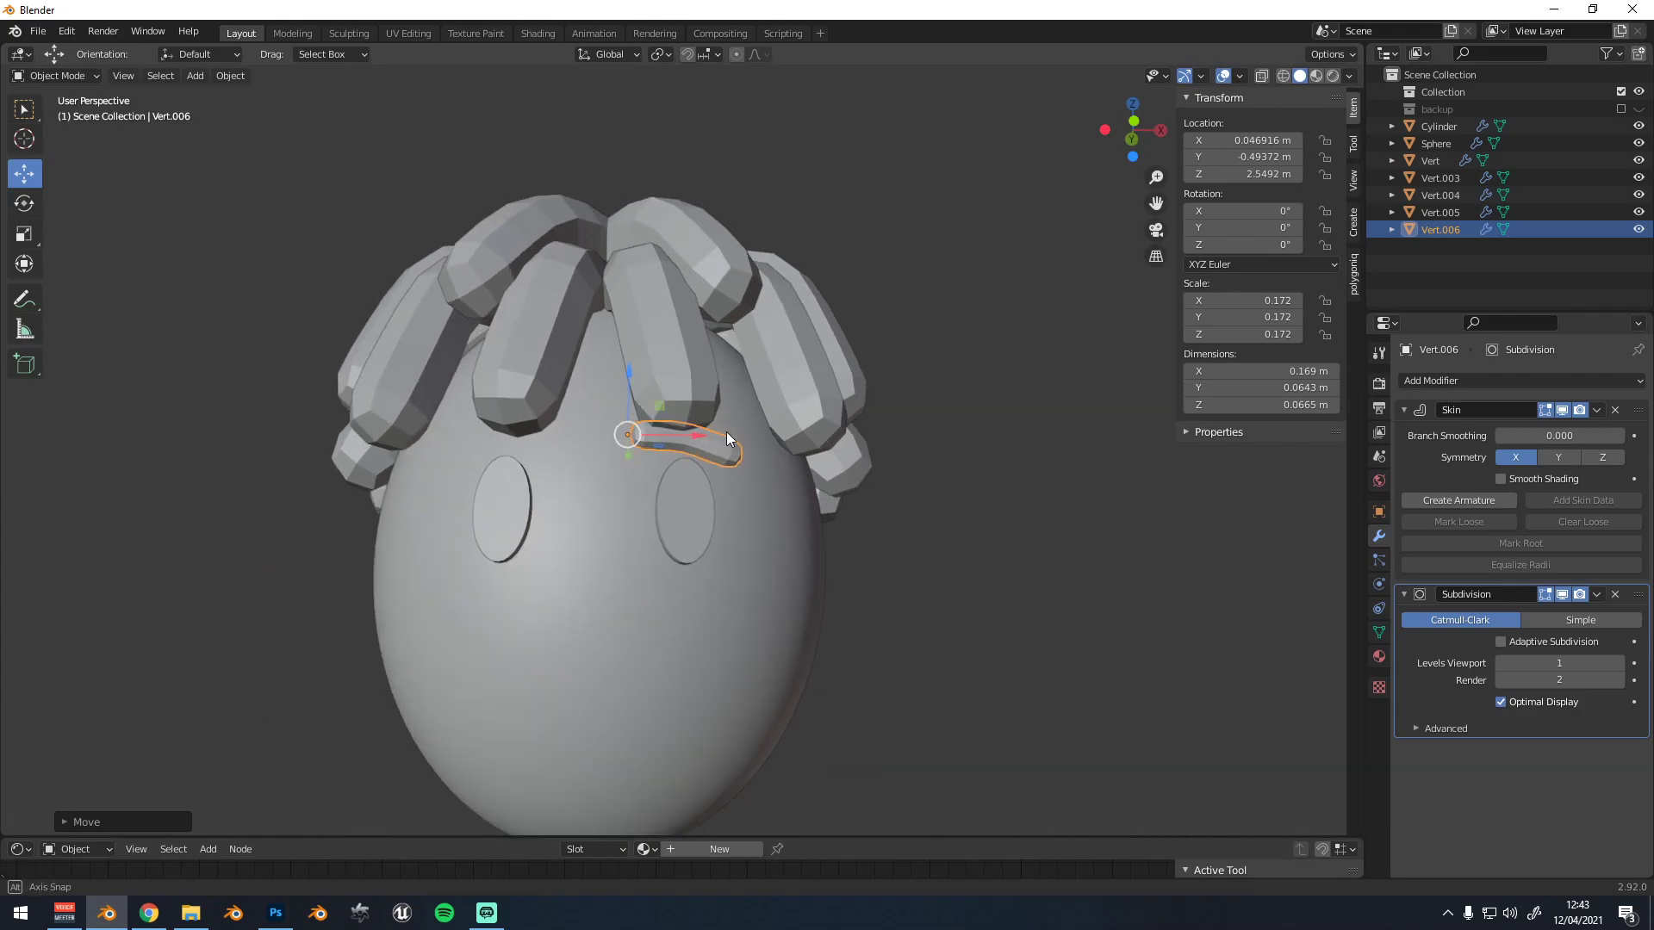
pyautogui.moveTo(726, 431); pyautogui.dragTo(740, 423, button='middle')
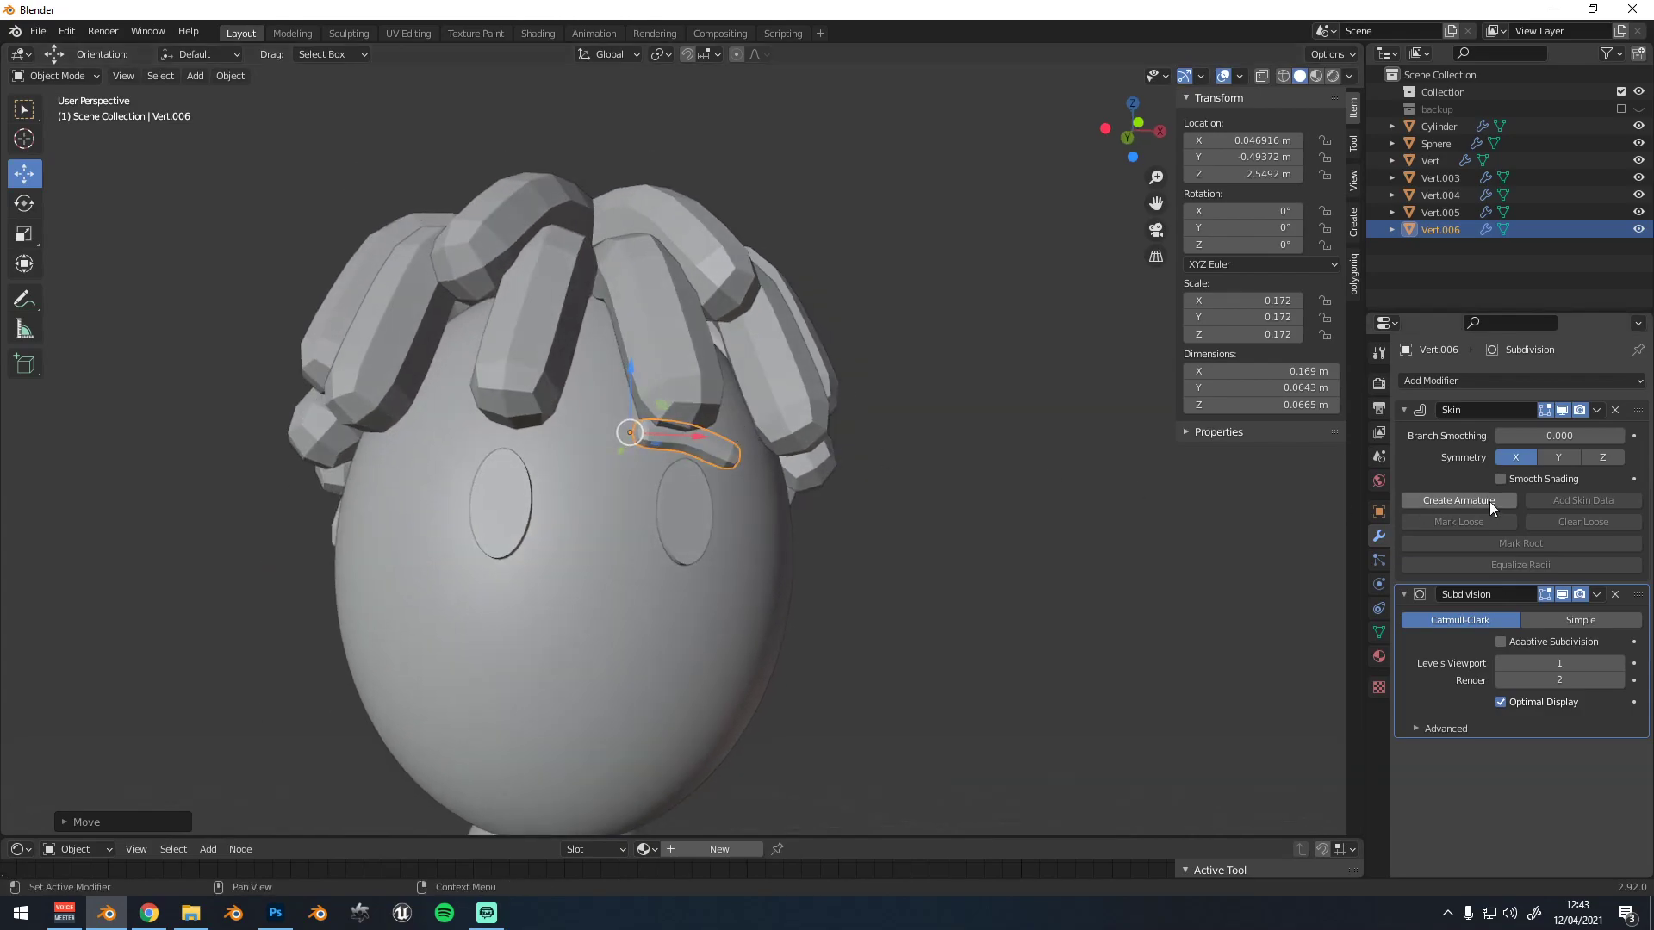
# Add a Mirror modifier to the eyebrow with the head Sphere as the mirror object
pyautogui.click(1521, 380)
pyautogui.click(1316, 582)
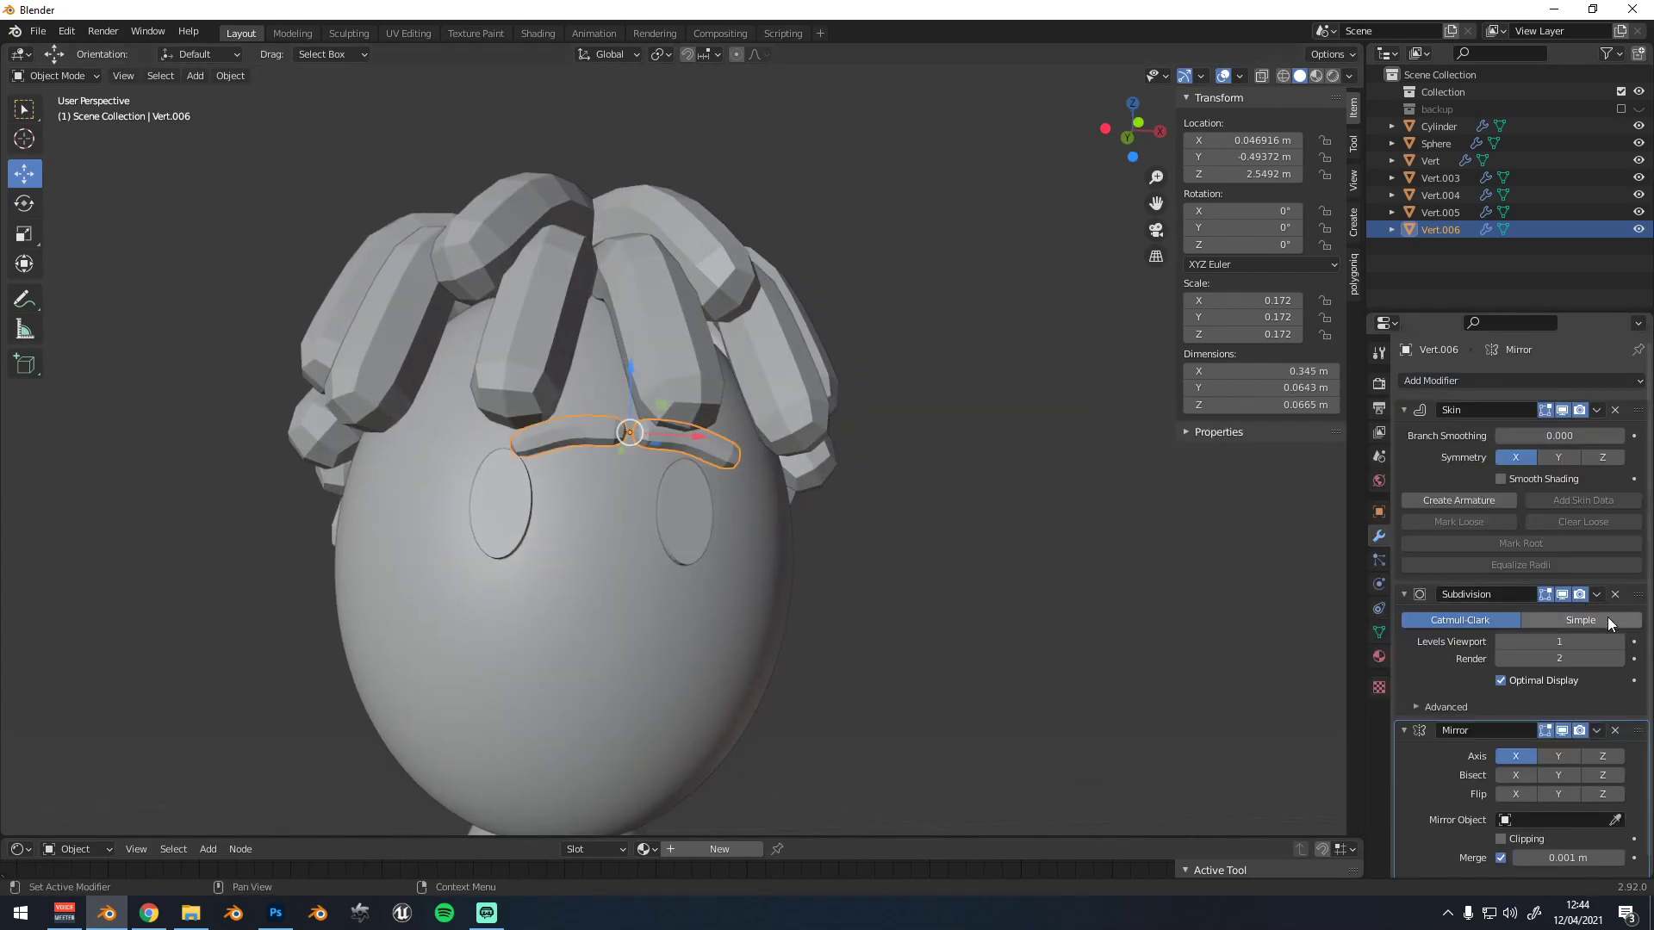
pyautogui.click(626, 563)
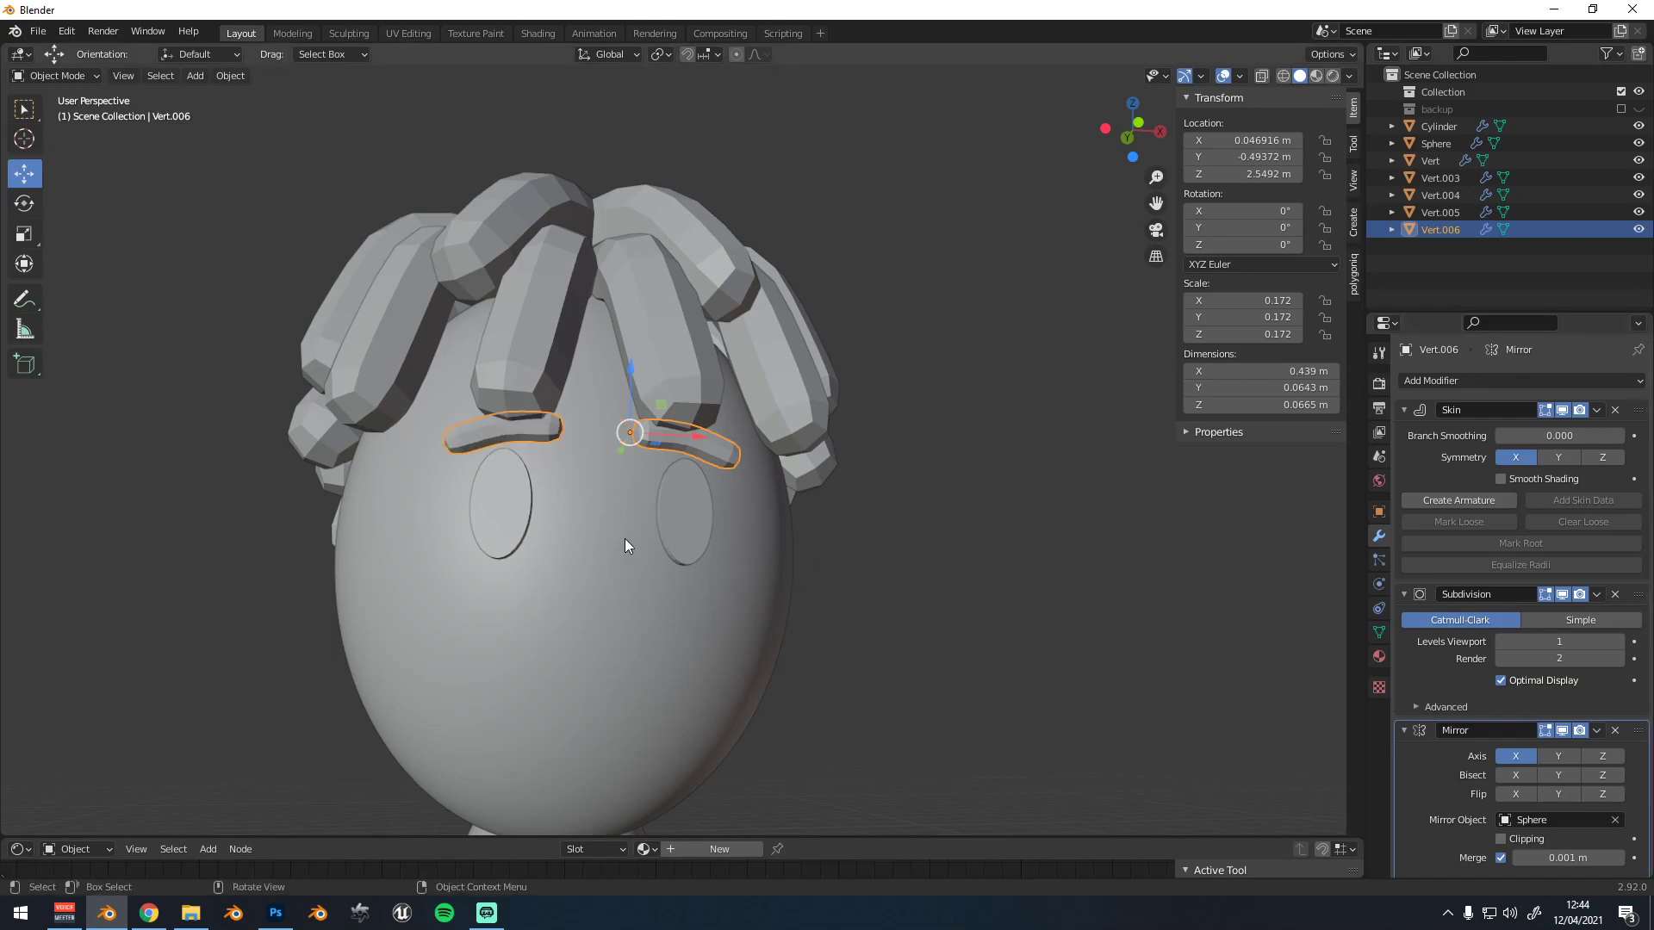
# Space the mirrored eyebrows apart and set their height above the eyes, at X 0.05683 m and Z 2.5517 m
pyautogui.scroll(-2, 582, 465)
pyautogui.moveTo(582, 465); pyautogui.dragTo(541, 478, button='middle')
pyautogui.scroll(3, 675, 437)
pyautogui.moveTo(675, 437); pyautogui.dragTo(621, 394)
pyautogui.scroll(-1, 643, 408)
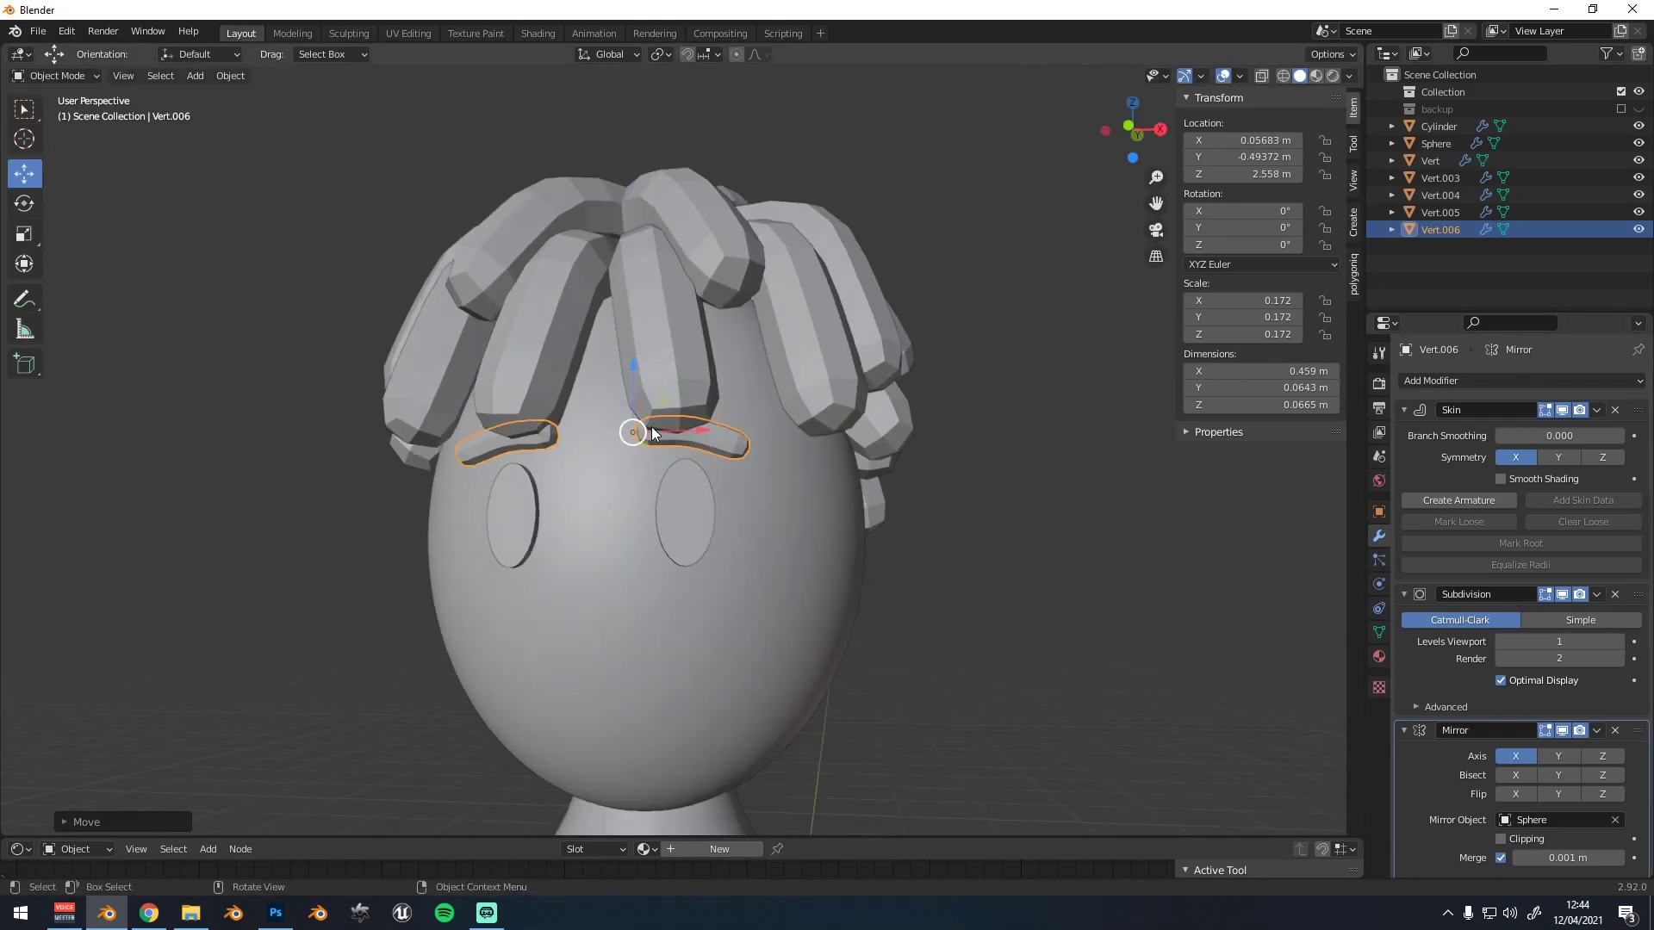
pyautogui.moveTo(651, 422); pyautogui.dragTo(701, 462, button='middle')
pyautogui.scroll(-1, 702, 462)
pyautogui.scroll(1, 681, 440)
pyautogui.moveTo(639, 381); pyautogui.dragTo(639, 387)
pyautogui.scroll(-2, 690, 444)
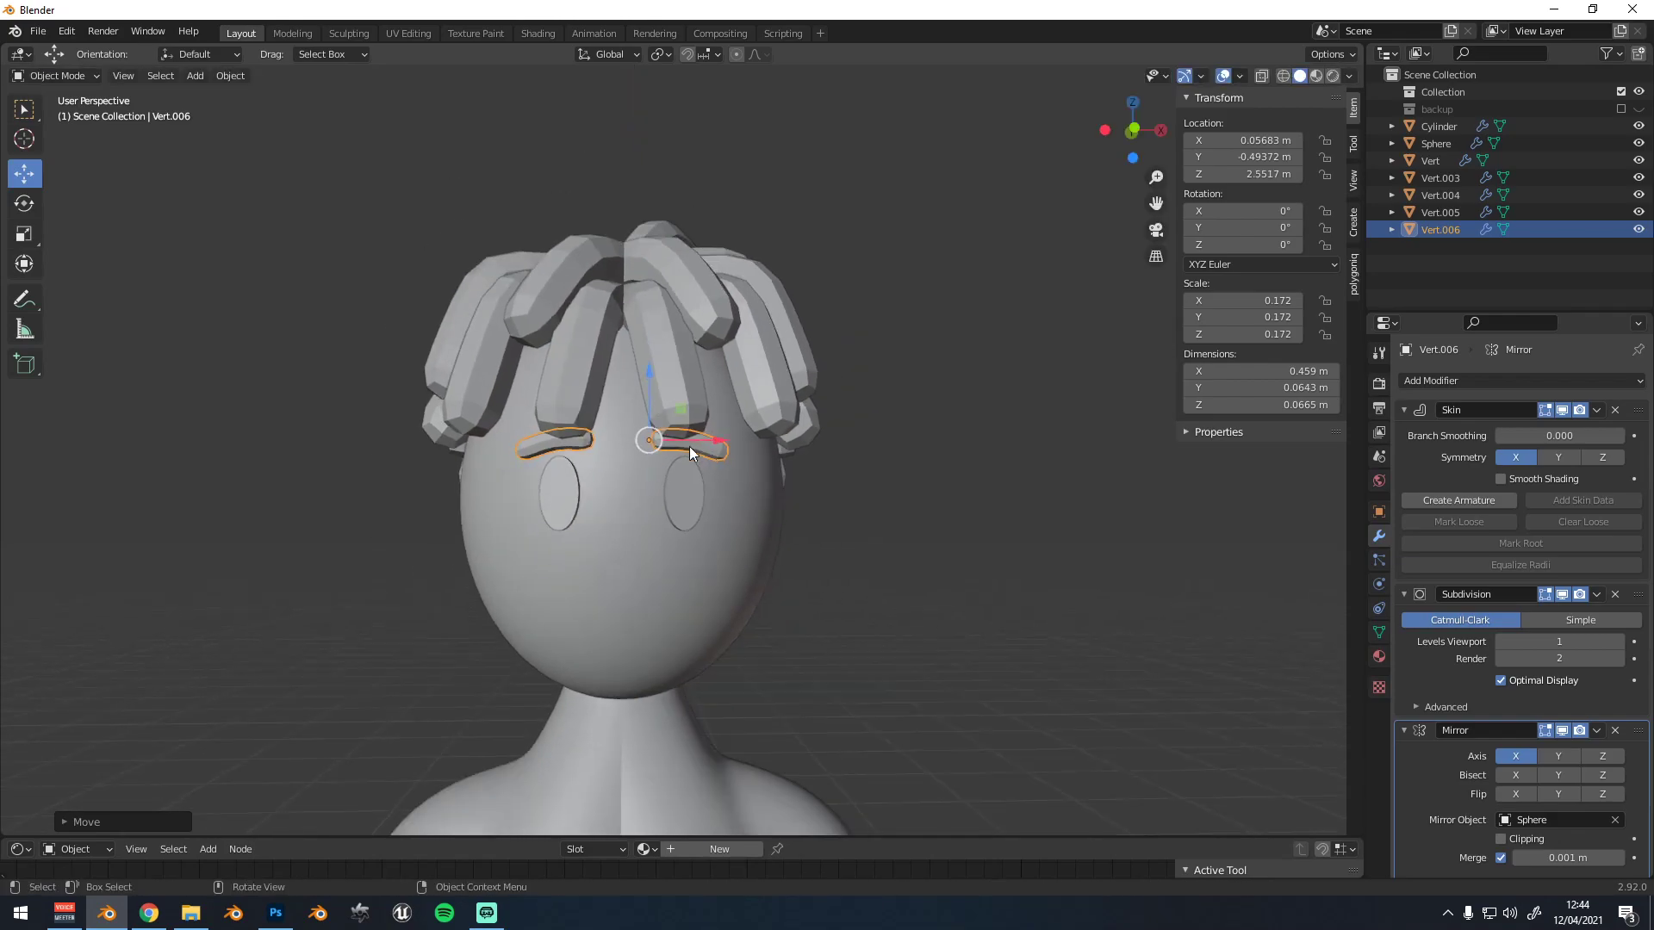
# Raise the tip vertex of the front strand in hair object Vert.003 so it clears the eyebrow
pyautogui.moveTo(684, 484); pyautogui.dragTo(770, 449, button='middle')
pyautogui.scroll(3, 766, 446)
pyautogui.click(711, 407)
pyautogui.press('Tab')
pyautogui.press('Tab')
pyautogui.press('Tab')
pyautogui.click(724, 418)
pyautogui.click(516, 417)
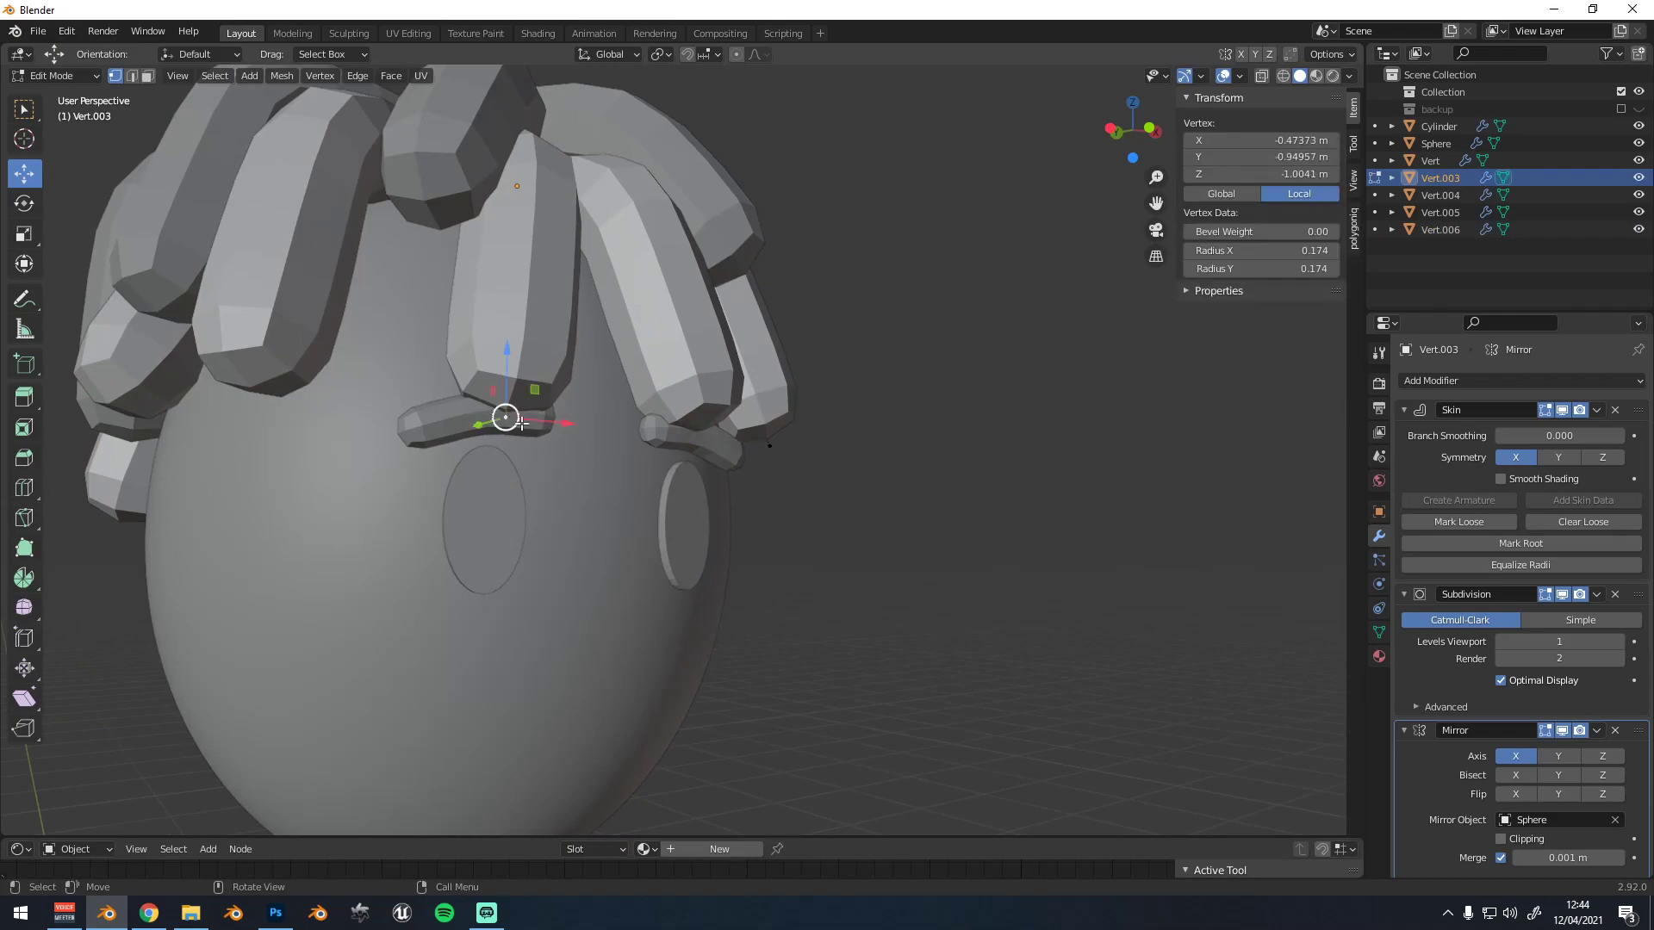
pyautogui.press('g')
pyautogui.click(525, 380)
pyautogui.moveTo(592, 396); pyautogui.dragTo(529, 398, button='middle')
pyautogui.press('g')
pyautogui.click(537, 400)
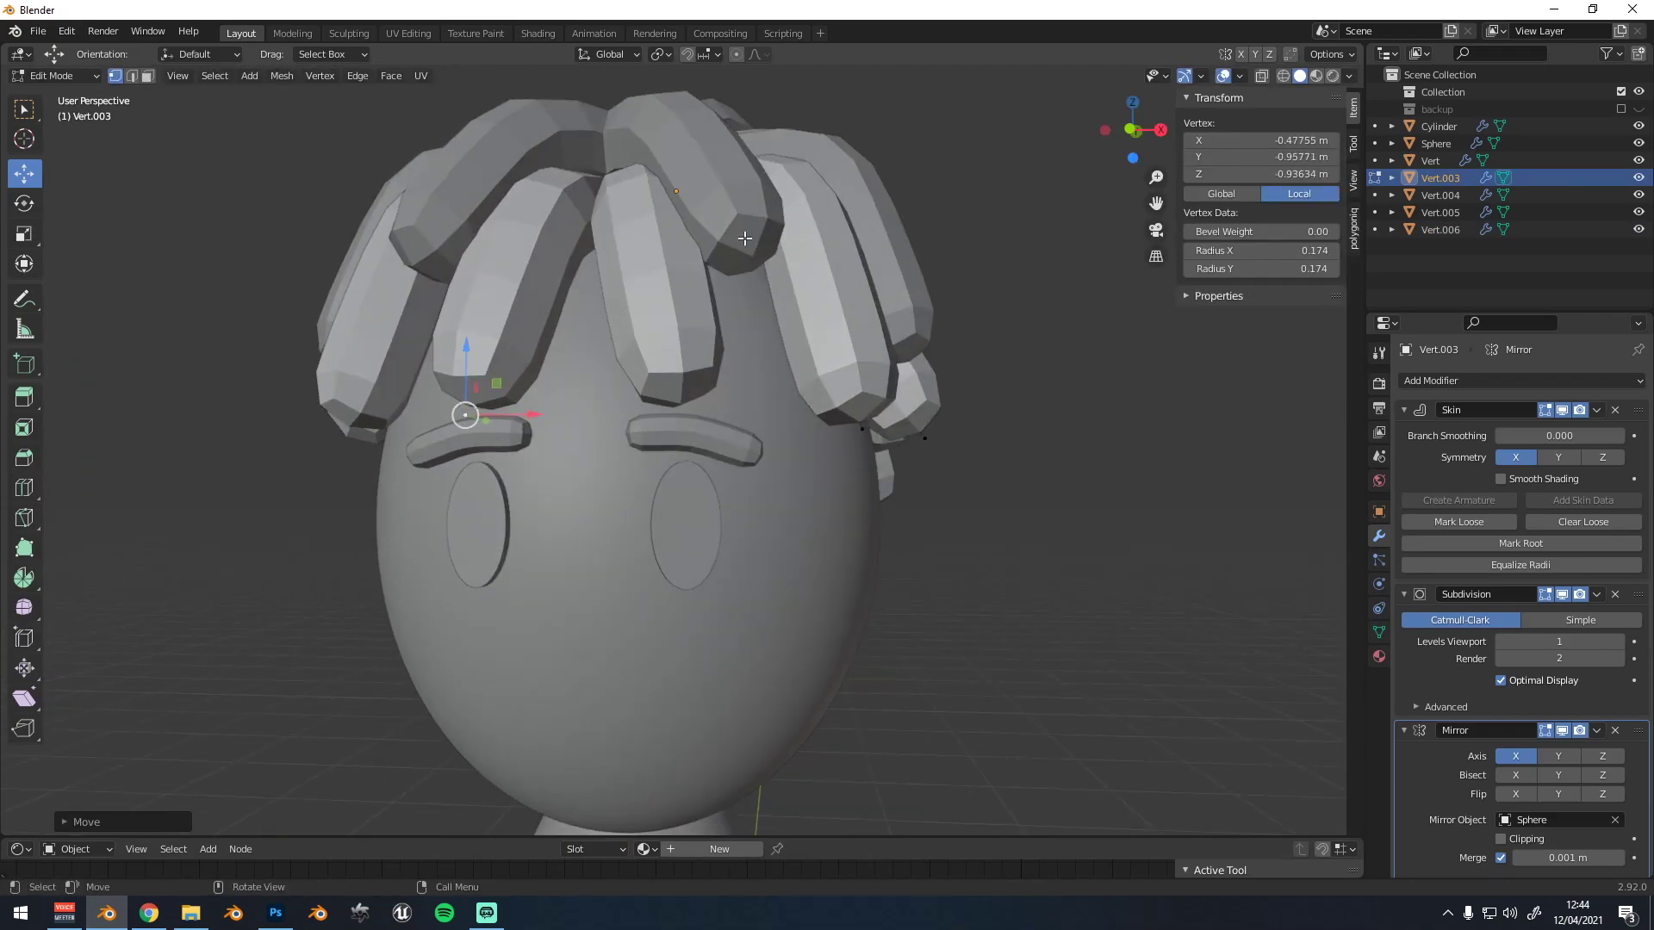
pyautogui.click(748, 245)
pyautogui.press('g')
pyautogui.click(762, 283)
# Lower and reposition the tip vertex of the upper front strand in hair object Vert.004
pyautogui.click(456, 233)
pyautogui.press('Tab')
pyautogui.click(457, 222)
pyautogui.press('g')
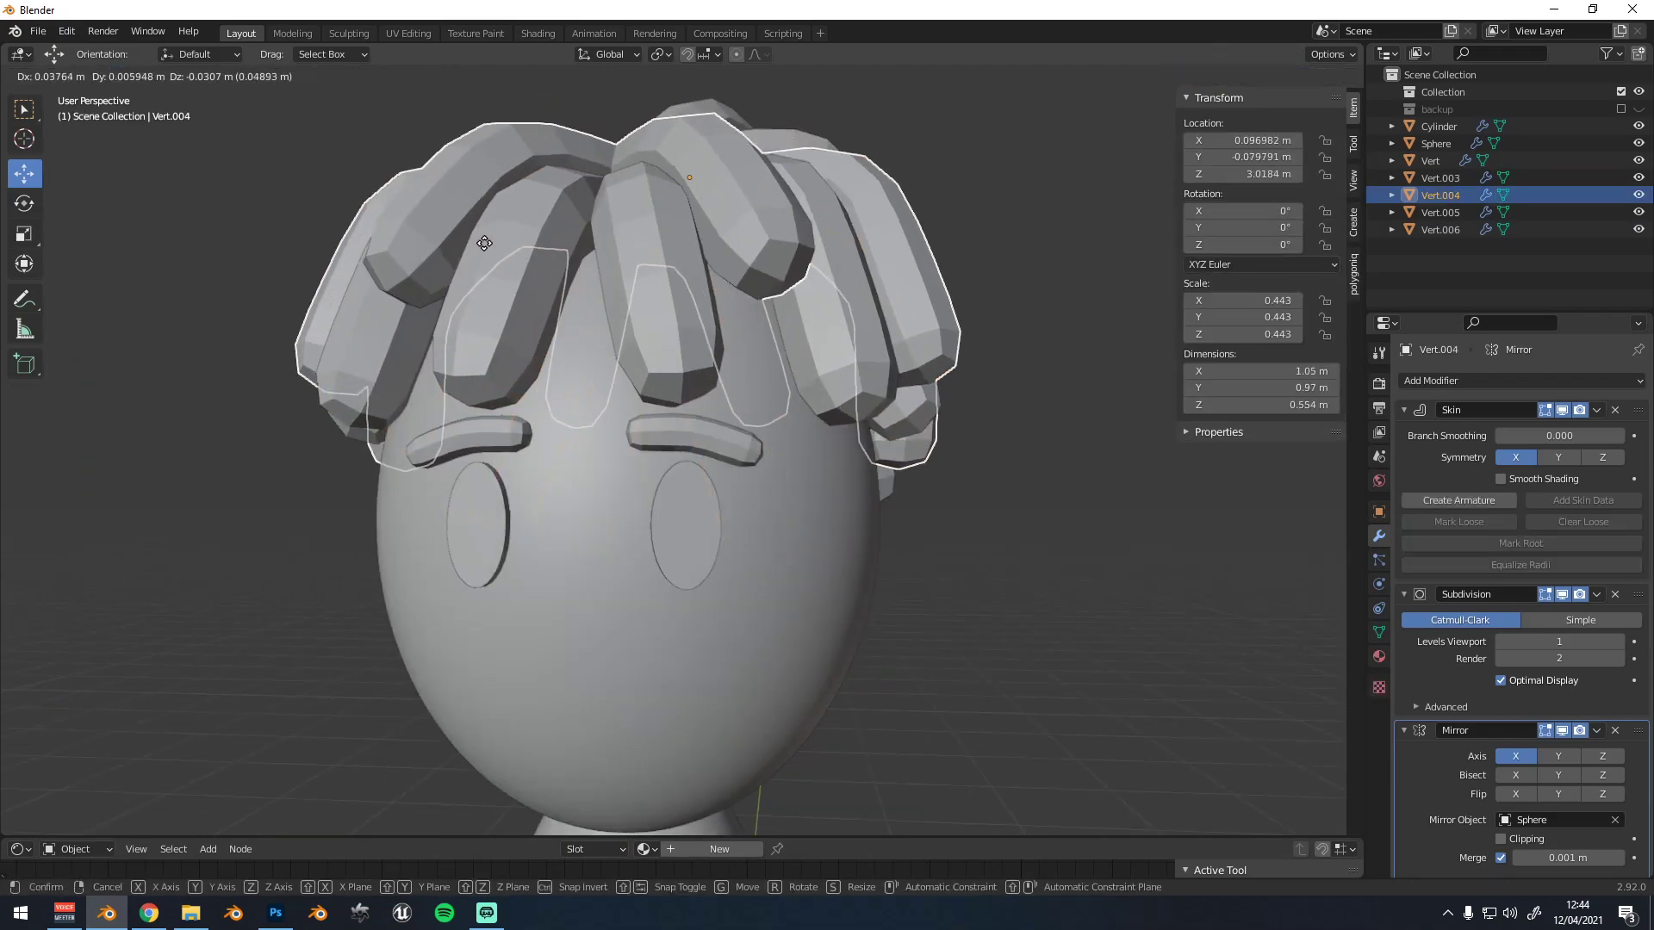
pyautogui.rightClick(479, 241)
pyautogui.press('Tab')
pyautogui.click(756, 264)
pyautogui.press('g')
pyautogui.click(765, 334)
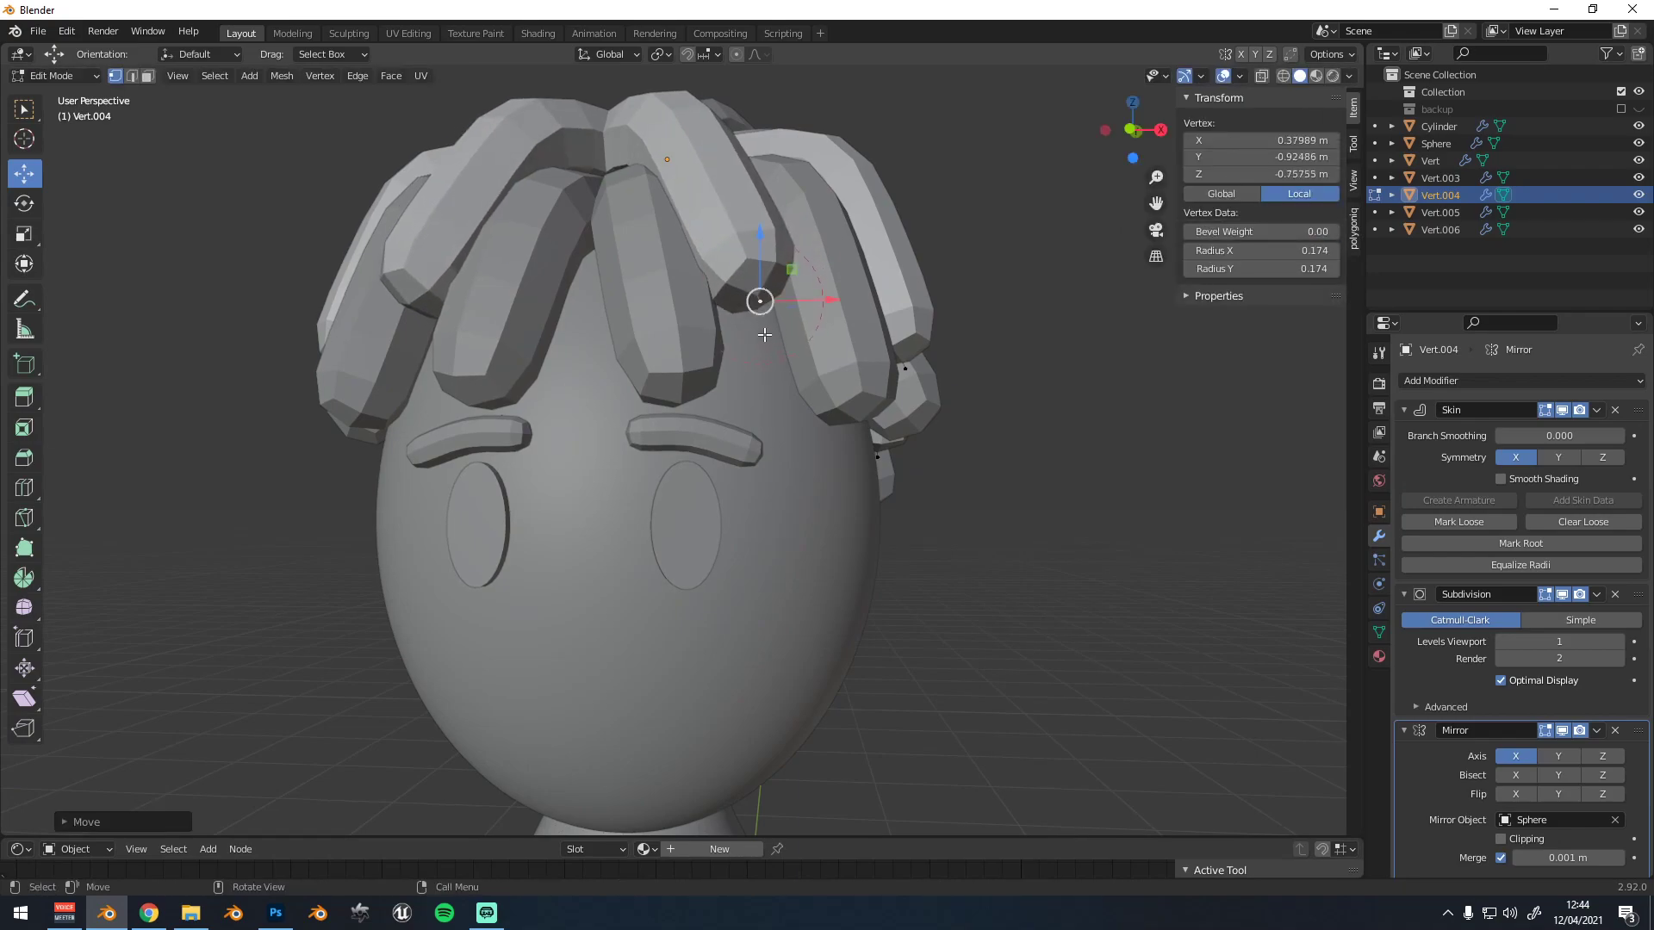
pyautogui.moveTo(767, 335); pyautogui.dragTo(820, 316, button='middle')
pyautogui.press('g')
pyautogui.click(822, 310)
# Shift the upper vertex of the same Vert.004 strand outward near the crown
pyautogui.click(688, 174)
pyautogui.click(671, 142)
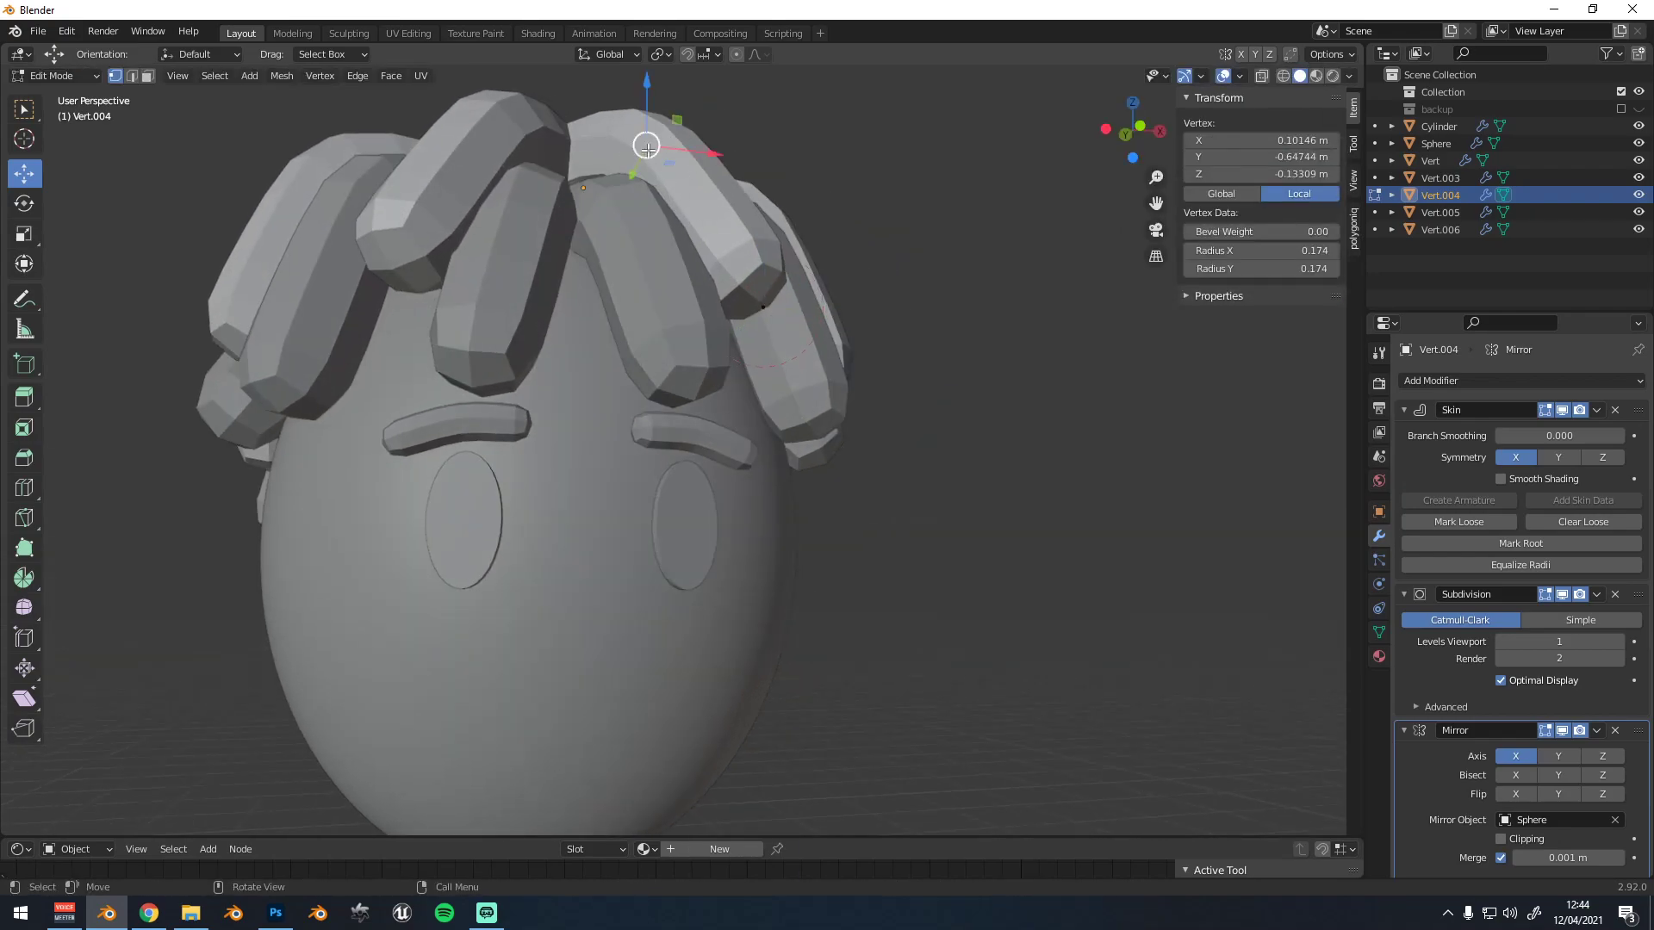
pyautogui.press('g')
pyautogui.click(687, 135)
pyautogui.moveTo(689, 176); pyautogui.dragTo(765, 199, button='middle')
pyautogui.press('g')
pyautogui.click(798, 217)
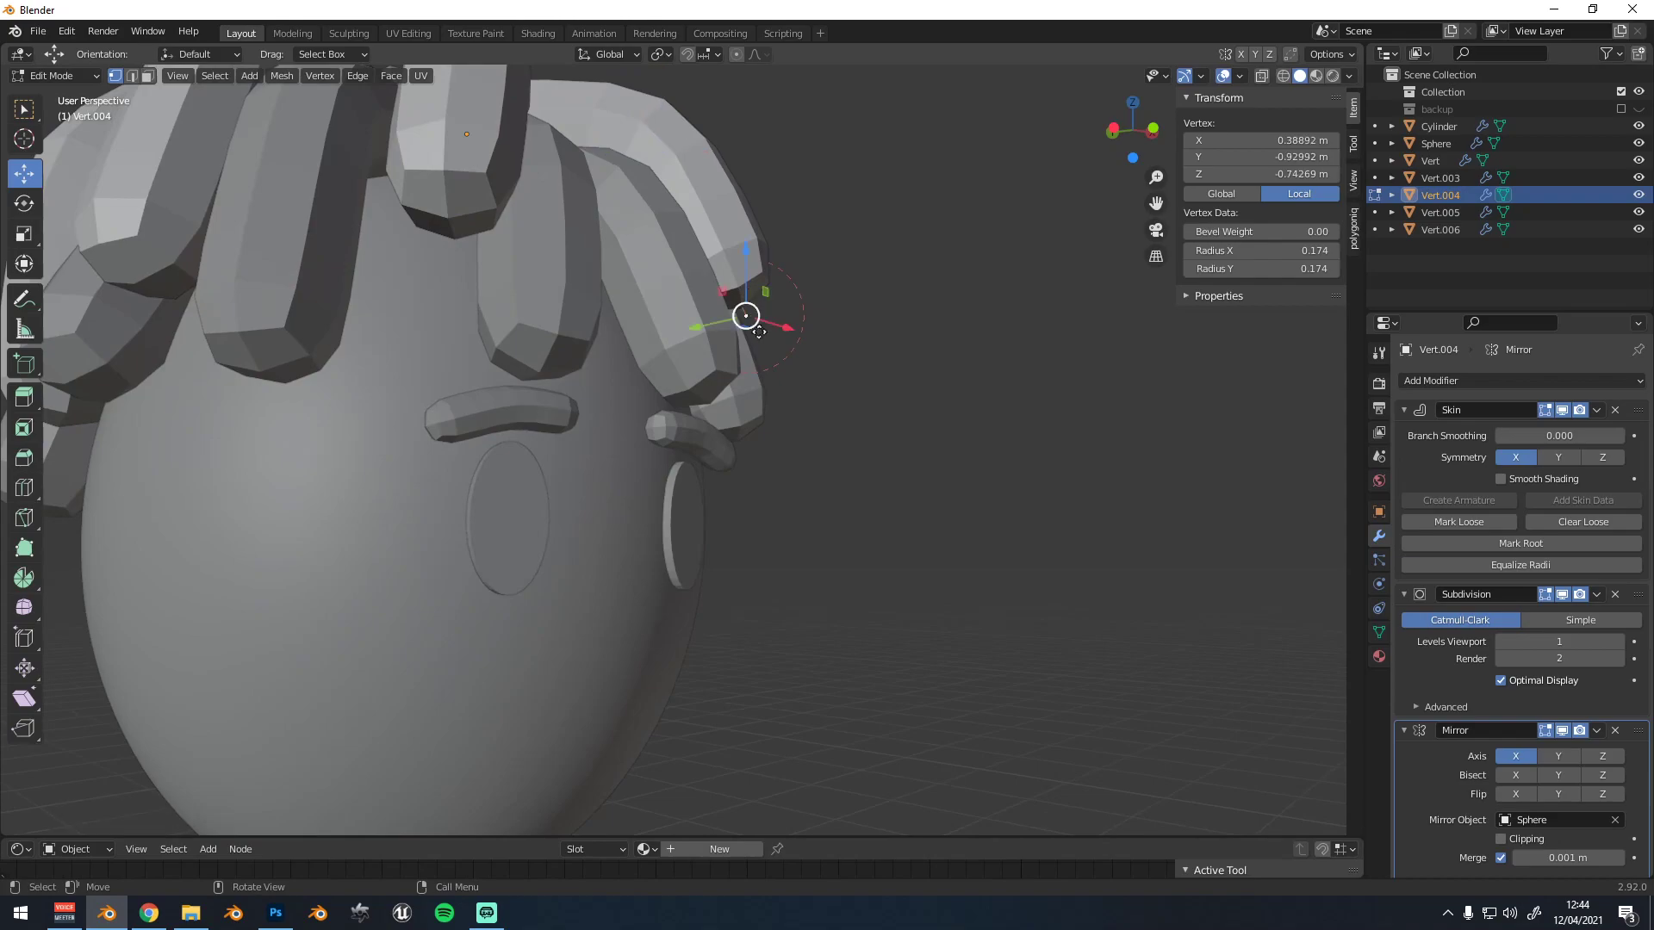
# Nudge the strand's tip vertex against the neighbouring hair and finish editing the Vert.004 mesh
pyautogui.press('g')
pyautogui.click(775, 329)
pyautogui.scroll(-4, 877, 354)
pyautogui.moveTo(877, 354); pyautogui.dragTo(892, 411, button='middle')
pyautogui.press('Tab')
pyautogui.scroll(1, 827, 412)
pyautogui.scroll(1, 742, 379)
pyautogui.scroll(-2, 862, 423)
pyautogui.moveTo(785, 439); pyautogui.dragTo(829, 452, button='middle')
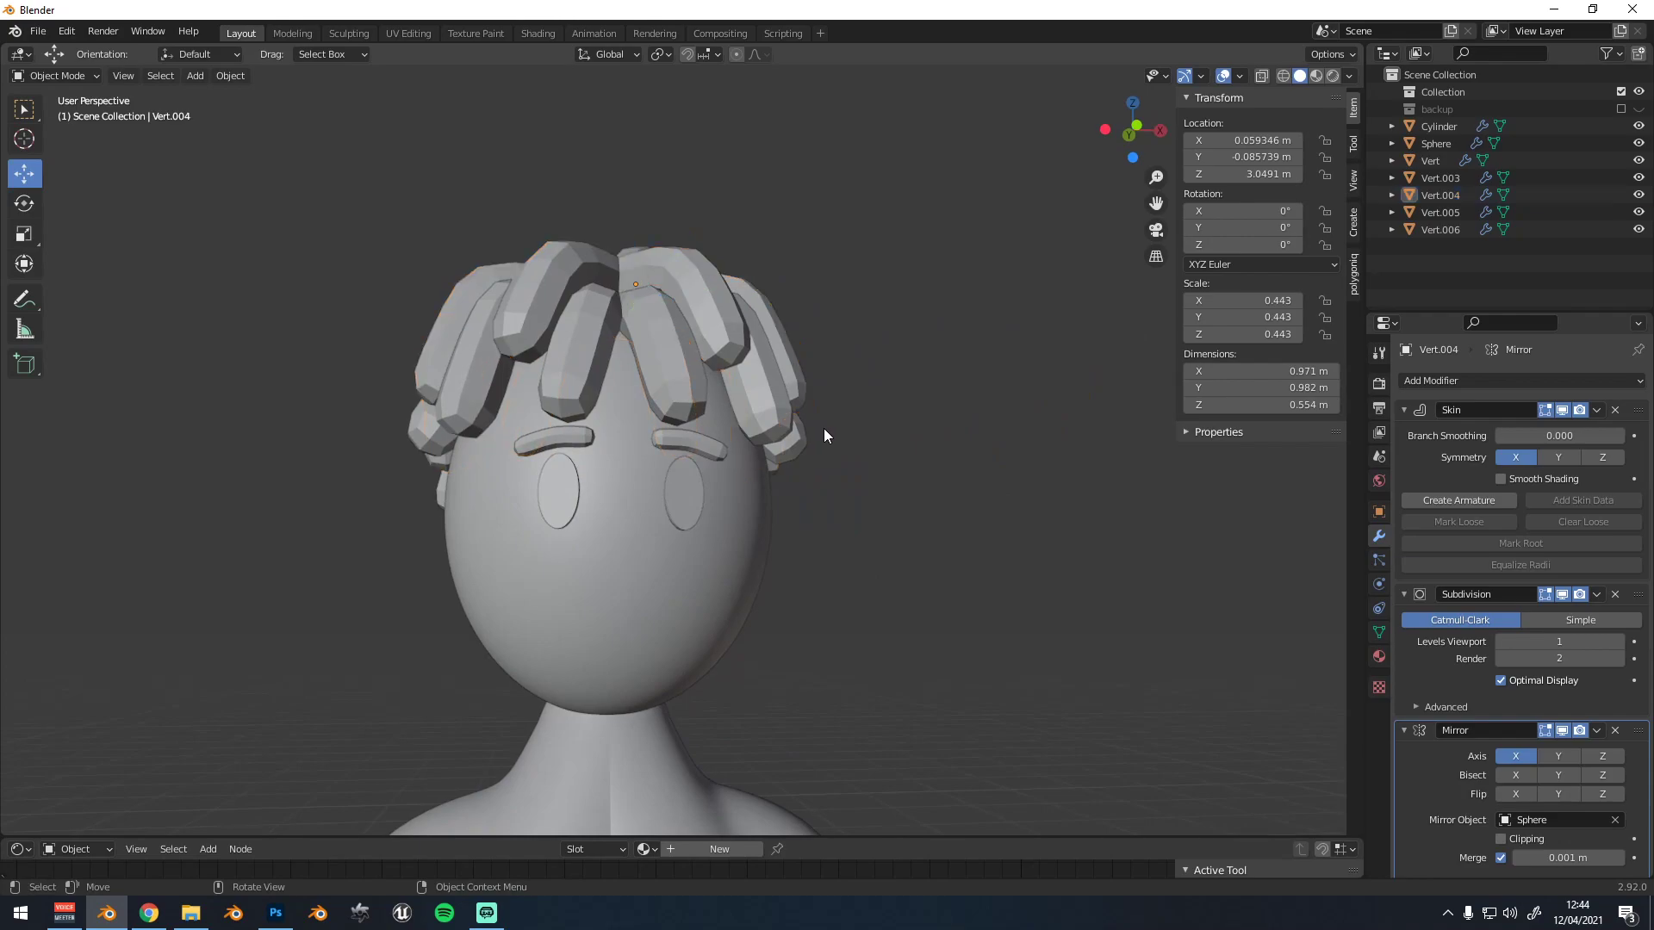
pyautogui.click(797, 388)
pyautogui.scroll(-3, 802, 465)
pyautogui.scroll(-1, 762, 543)
pyautogui.click(689, 447)
pyautogui.scroll(4, 690, 445)
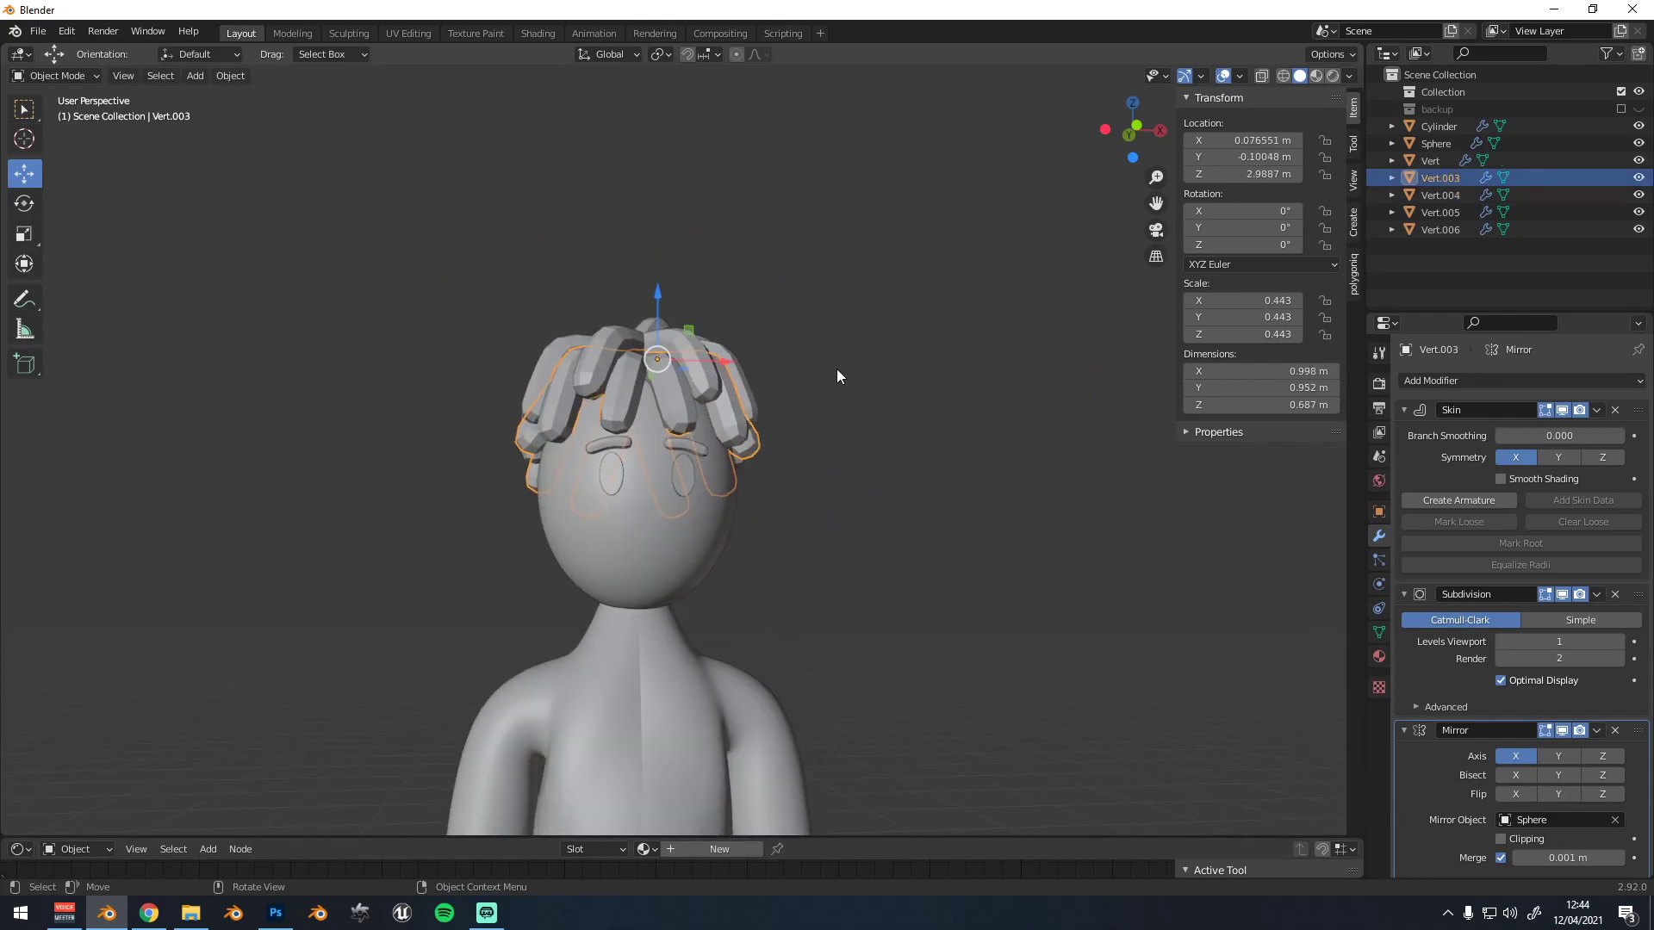
pyautogui.scroll(2, 772, 398)
# Duplicate the eyebrows and hair objects Vert.003, Vert.004 and Vert.005 in place and move the copies to the backup collection
pyautogui.click(690, 444)
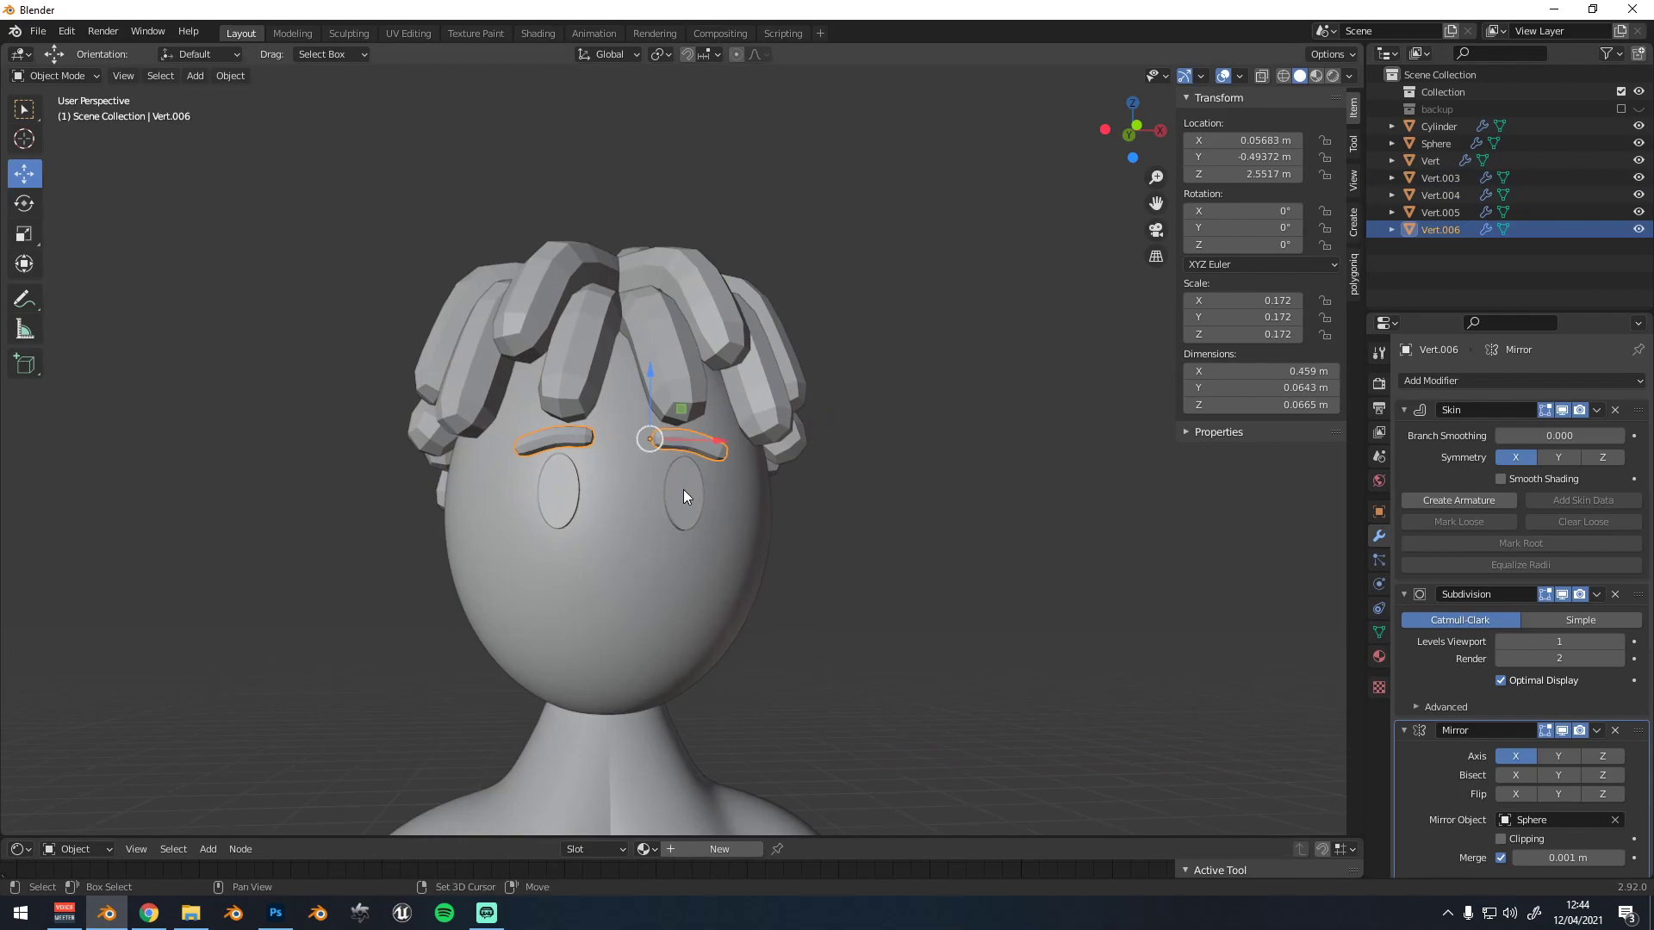
pyautogui.keyDown('shift'); pyautogui.click(665, 357); pyautogui.keyUp('shift')
pyautogui.keyDown('shift'); pyautogui.click(734, 380); pyautogui.keyUp('shift')
pyautogui.moveTo(671, 332); pyautogui.dragTo(680, 370, button='middle')
pyautogui.keyDown('shift'); pyautogui.click(630, 182); pyautogui.keyUp('shift')
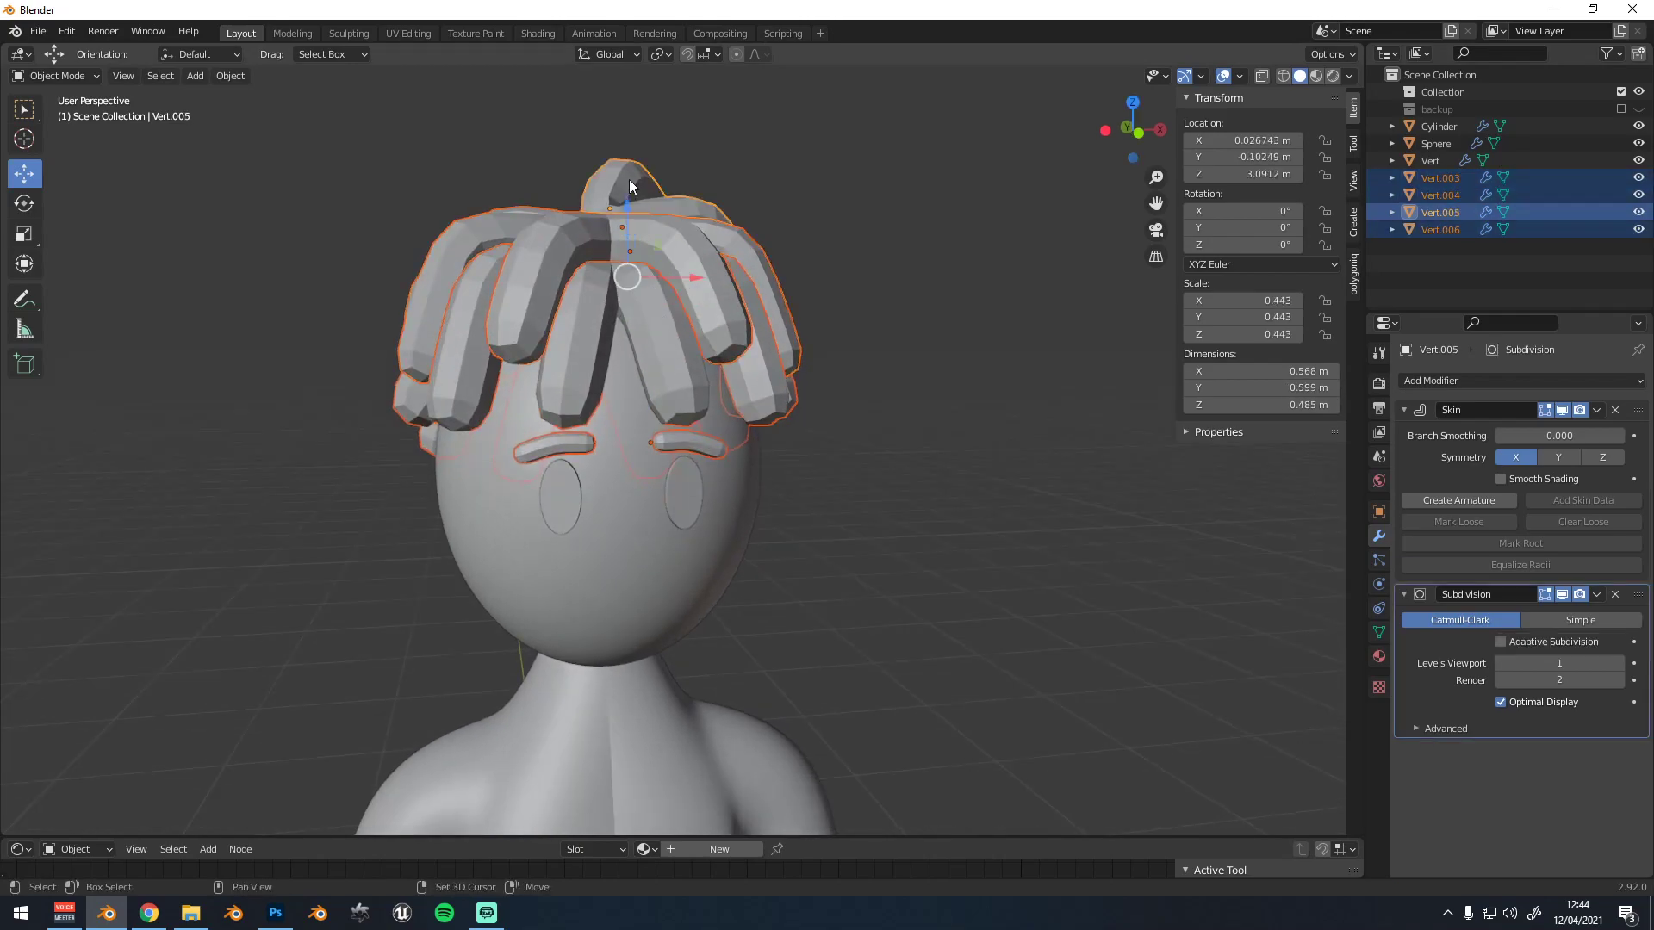
pyautogui.hotkey('shift', 'd')
pyautogui.rightClick(846, 276)
pyautogui.rightClick(846, 276)
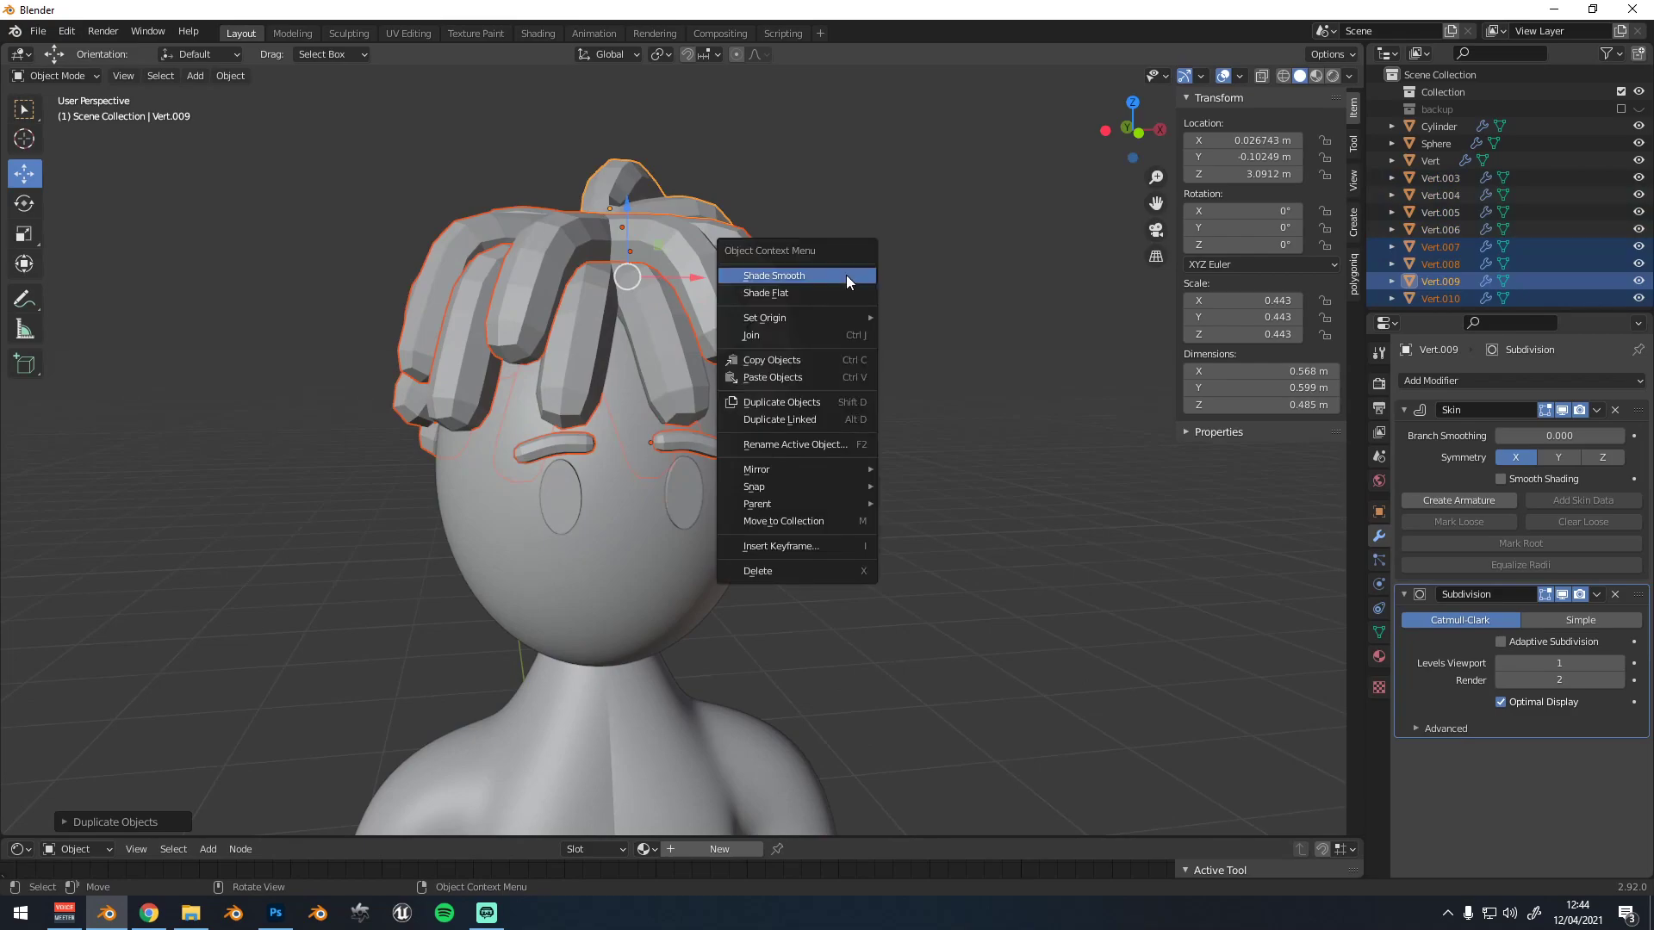
pyautogui.click(813, 525)
pyautogui.click(768, 526)
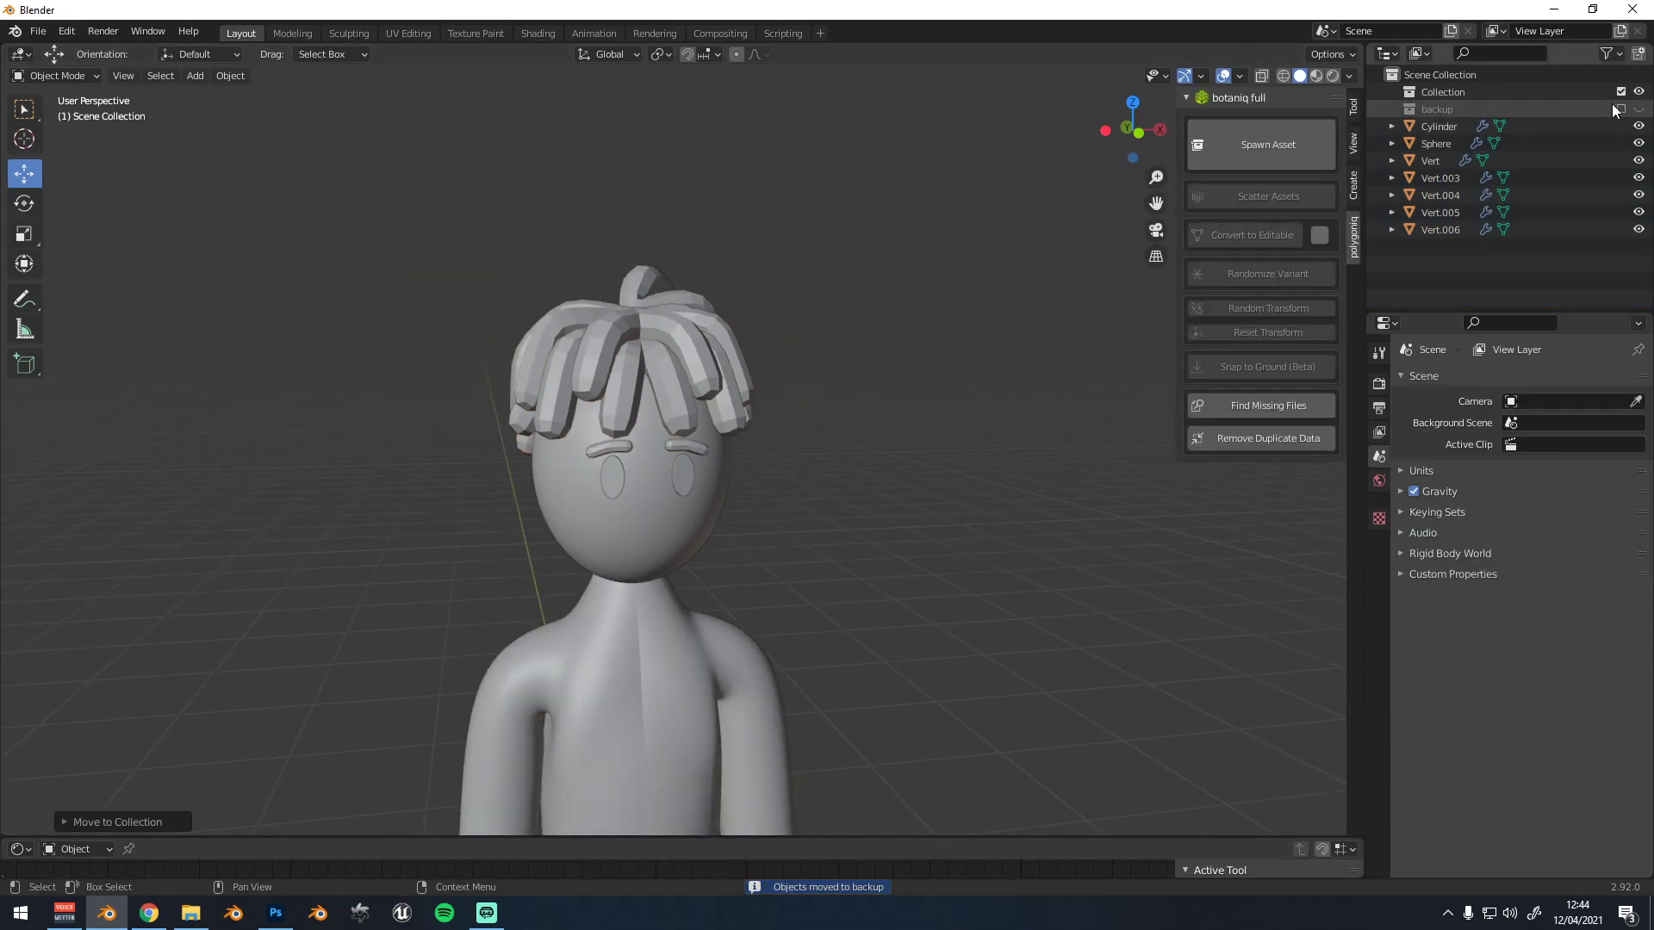
# Convert hair objects Vert.003, Vert.004 and Vert.005 and the eyebrow object Vert.006 to plain meshes
pyautogui.click(696, 348)
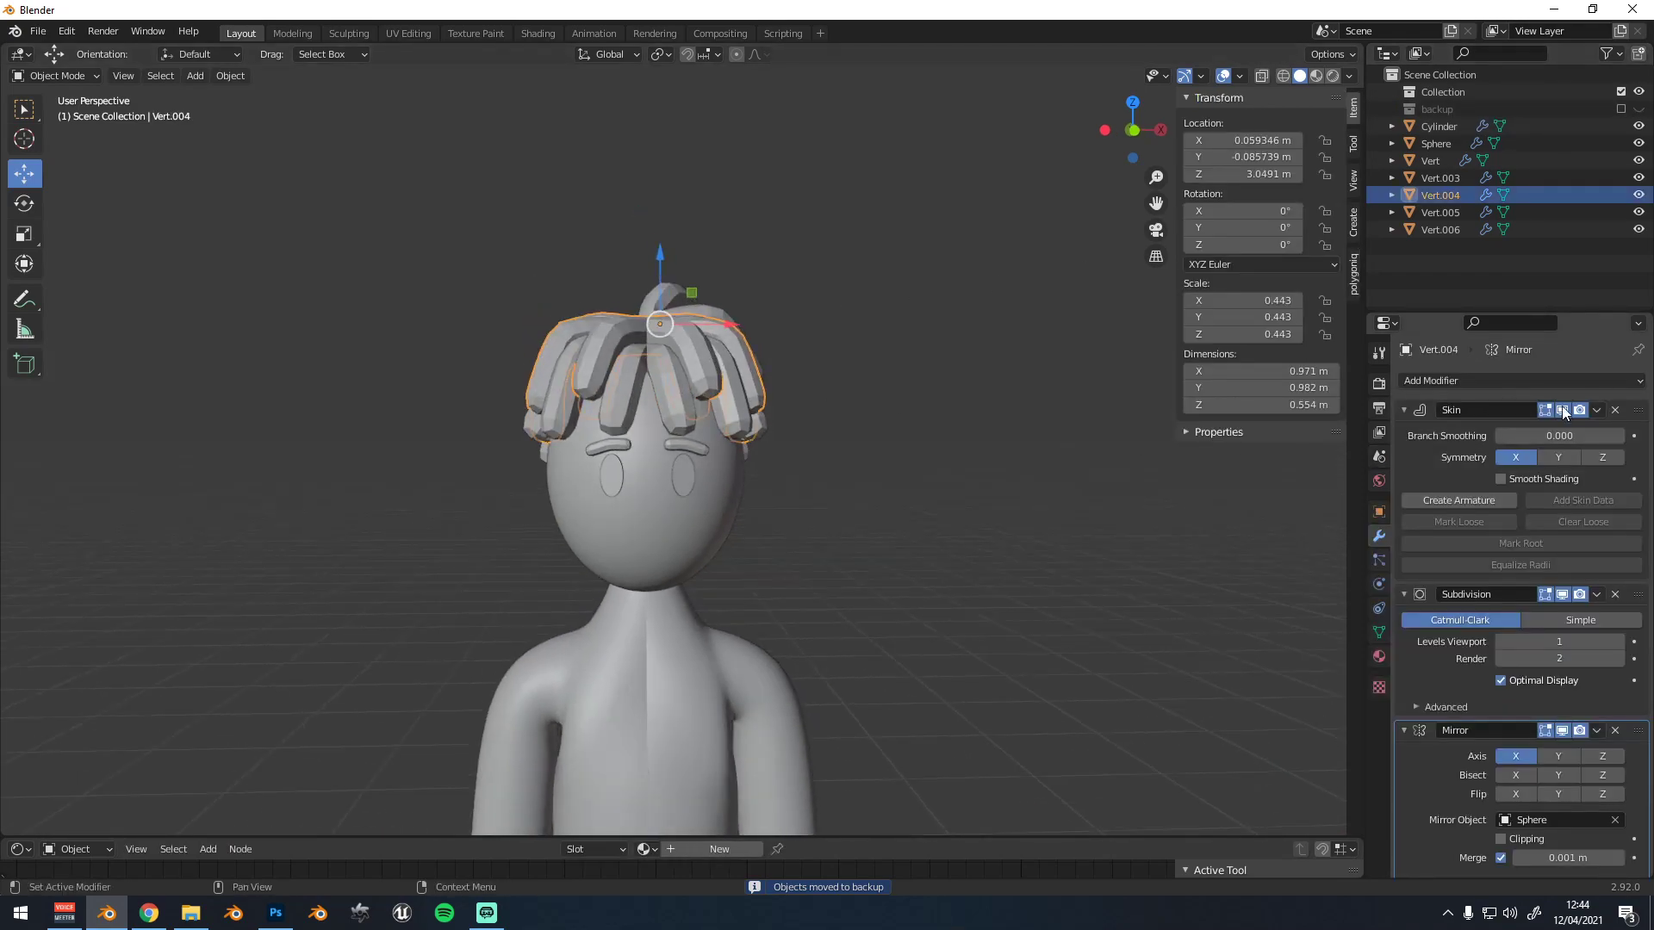
pyautogui.click(231, 76)
pyautogui.moveTo(309, 529)
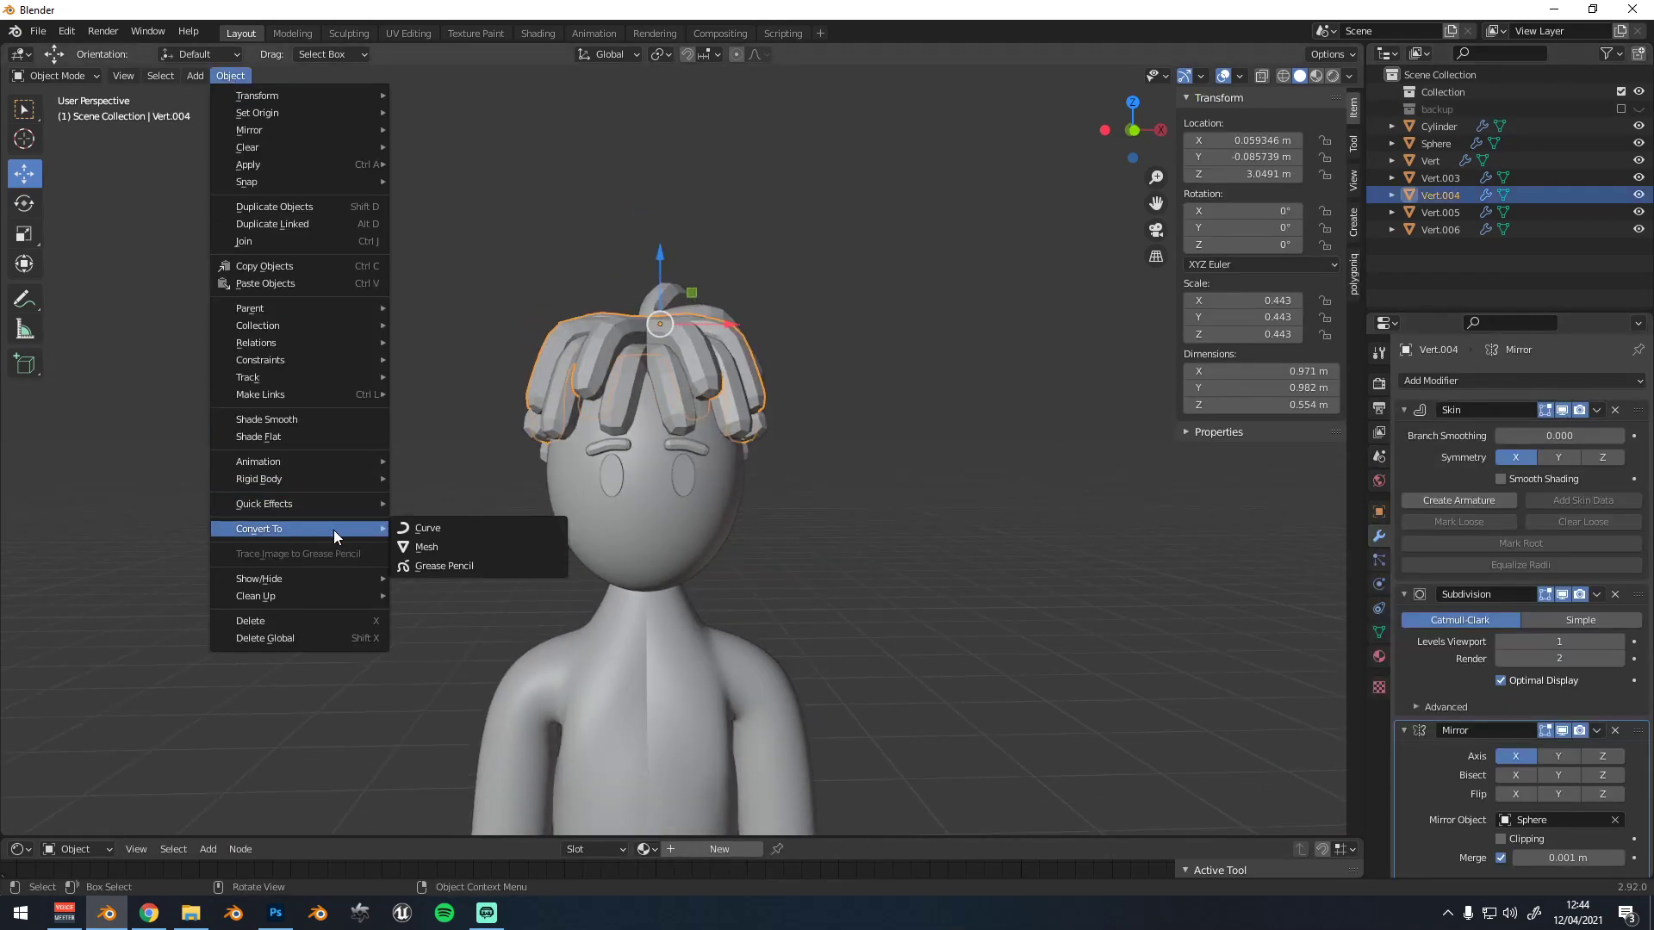
pyautogui.click(443, 545)
pyautogui.click(568, 369)
pyautogui.click(230, 75)
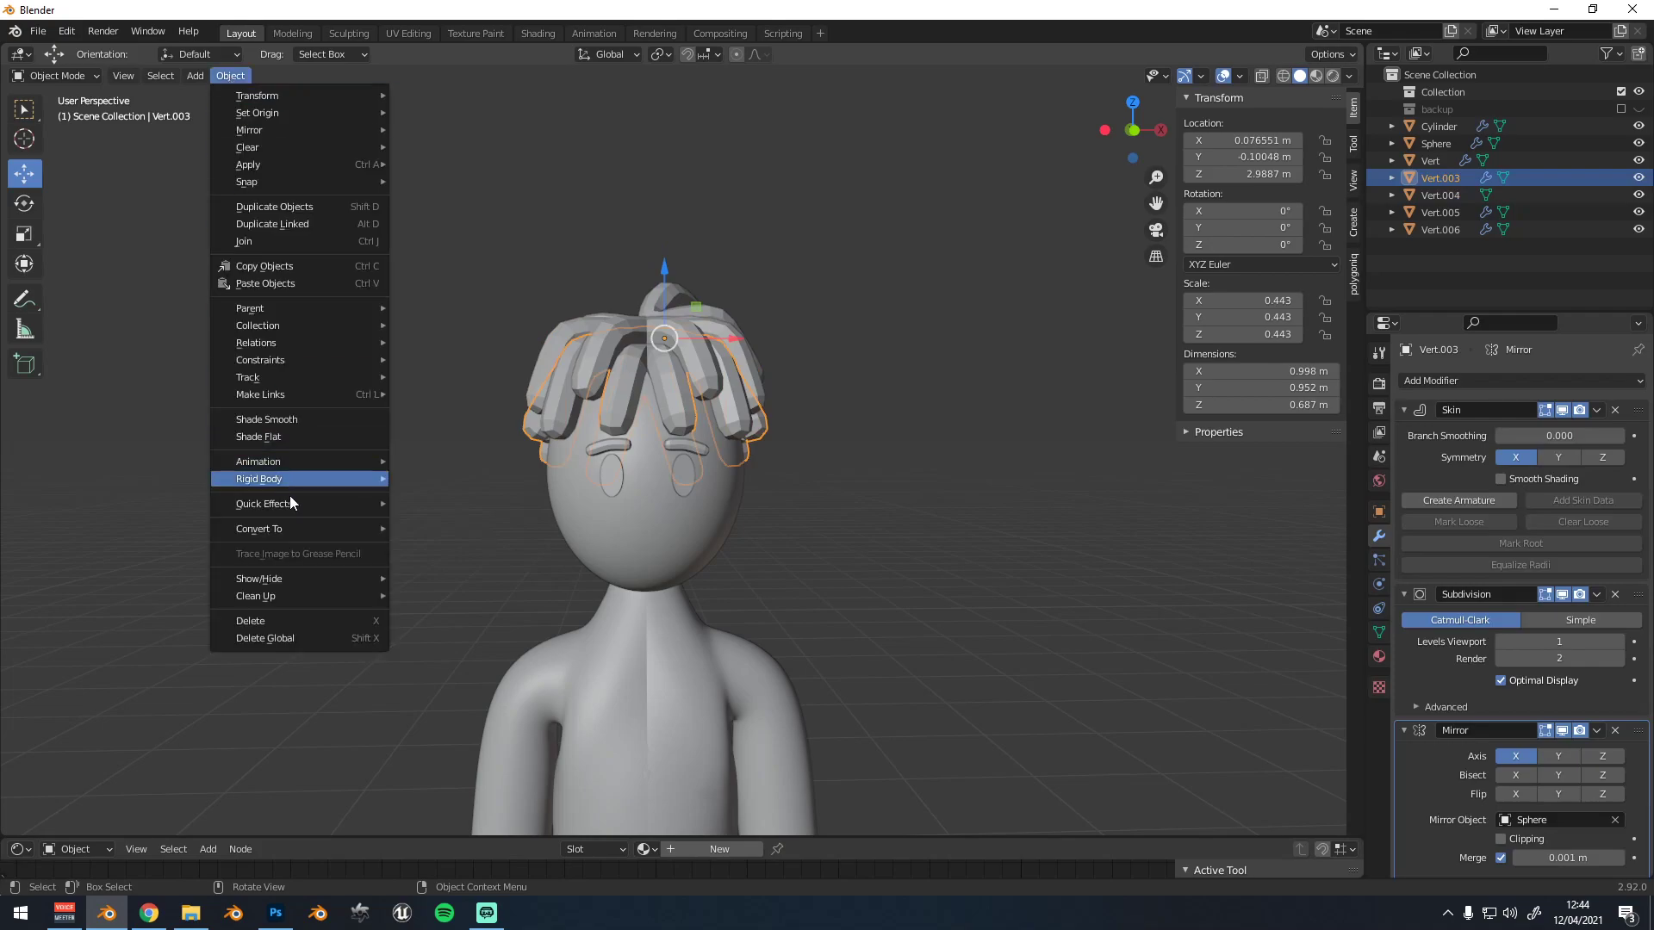
pyautogui.moveTo(291, 527)
pyautogui.click(445, 546)
pyautogui.click(231, 75)
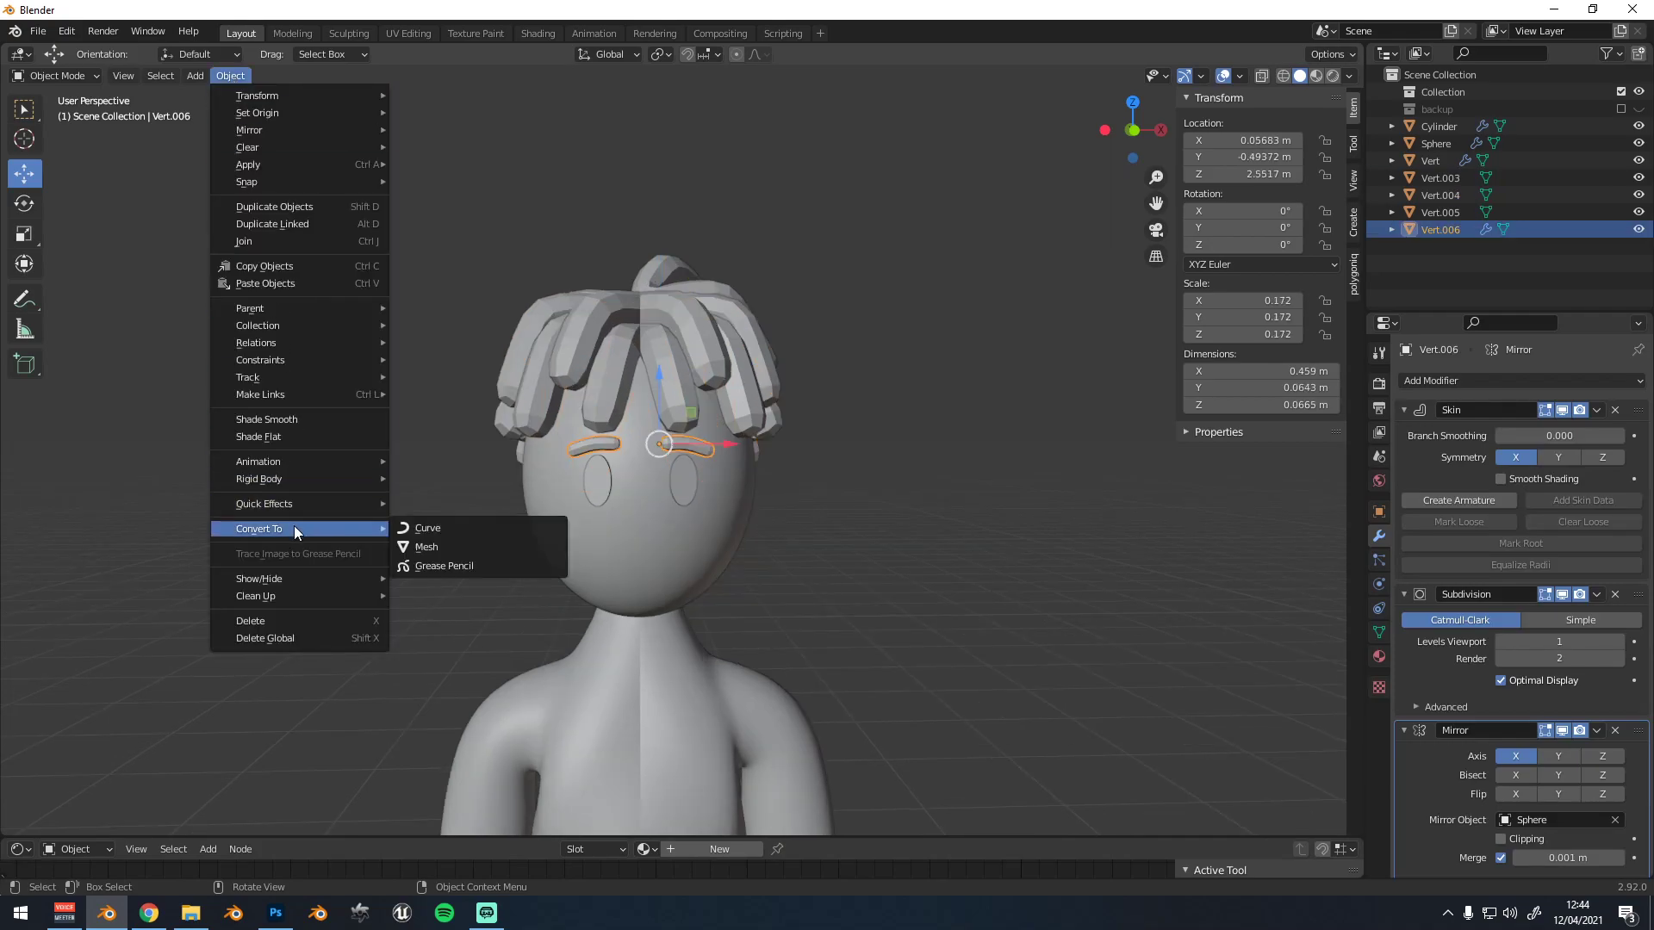
pyautogui.click(453, 551)
# Try joining hair objects Vert.003 and Vert.004 into Vert.005 and undo the join
pyautogui.scroll(3, 670, 463)
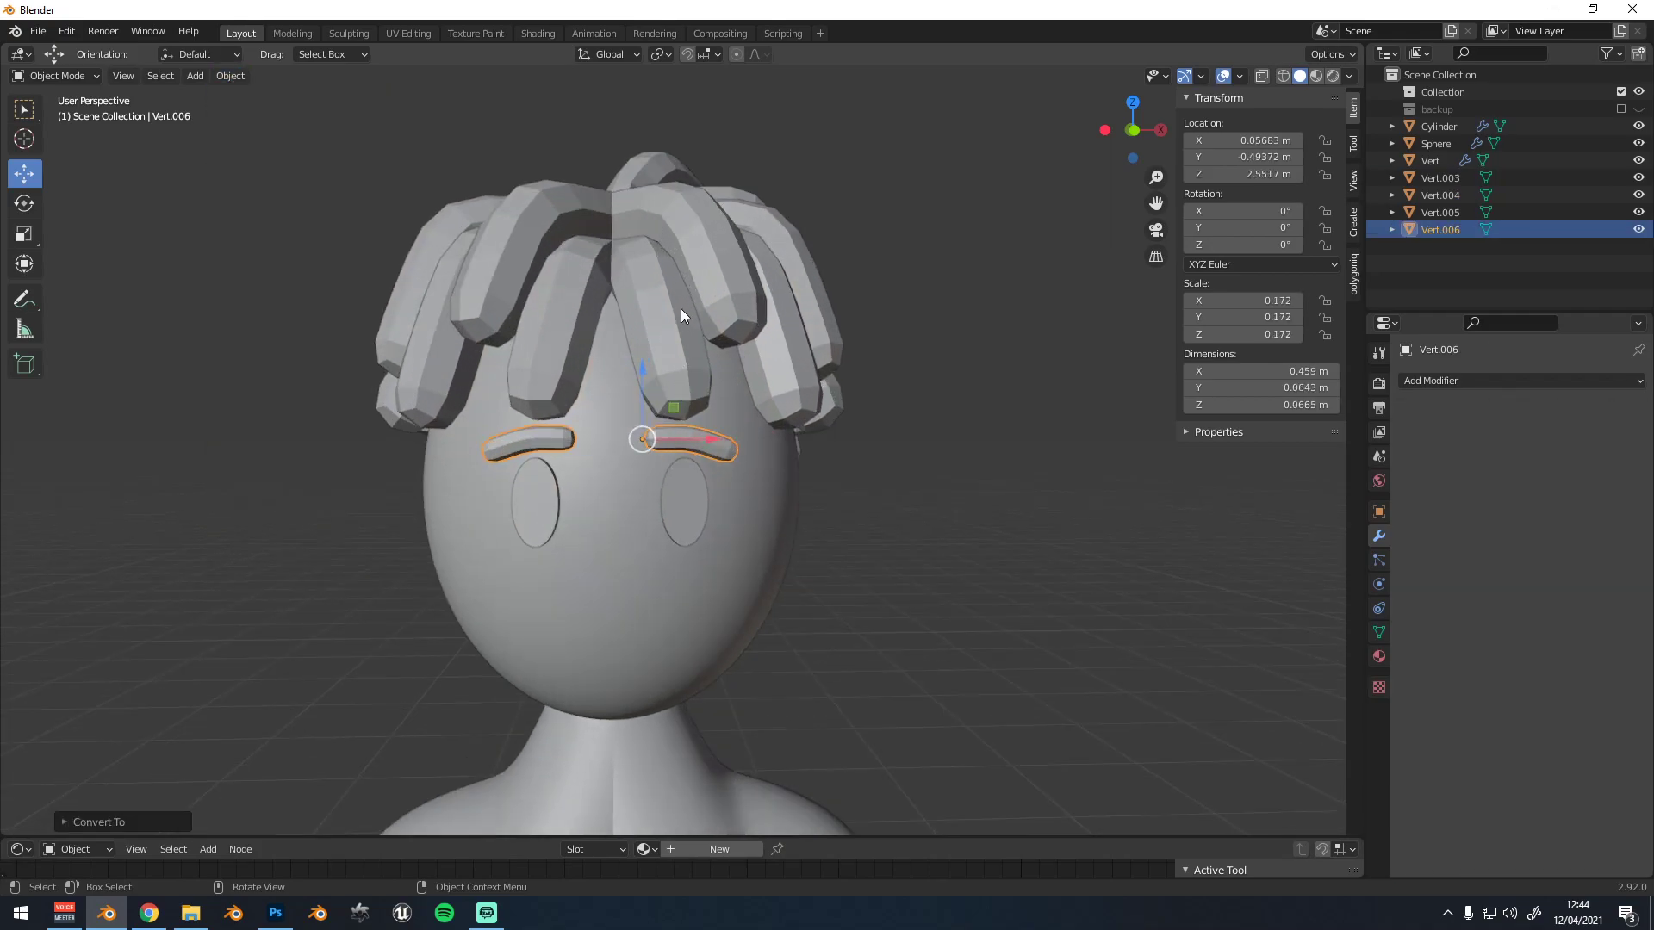
pyautogui.click(681, 309)
pyautogui.keyDown('shift'); pyautogui.click(721, 256); pyautogui.keyUp('shift')
pyautogui.keyDown('shift'); pyautogui.click(771, 202); pyautogui.keyUp('shift')
pyautogui.scroll(-3, 769, 258)
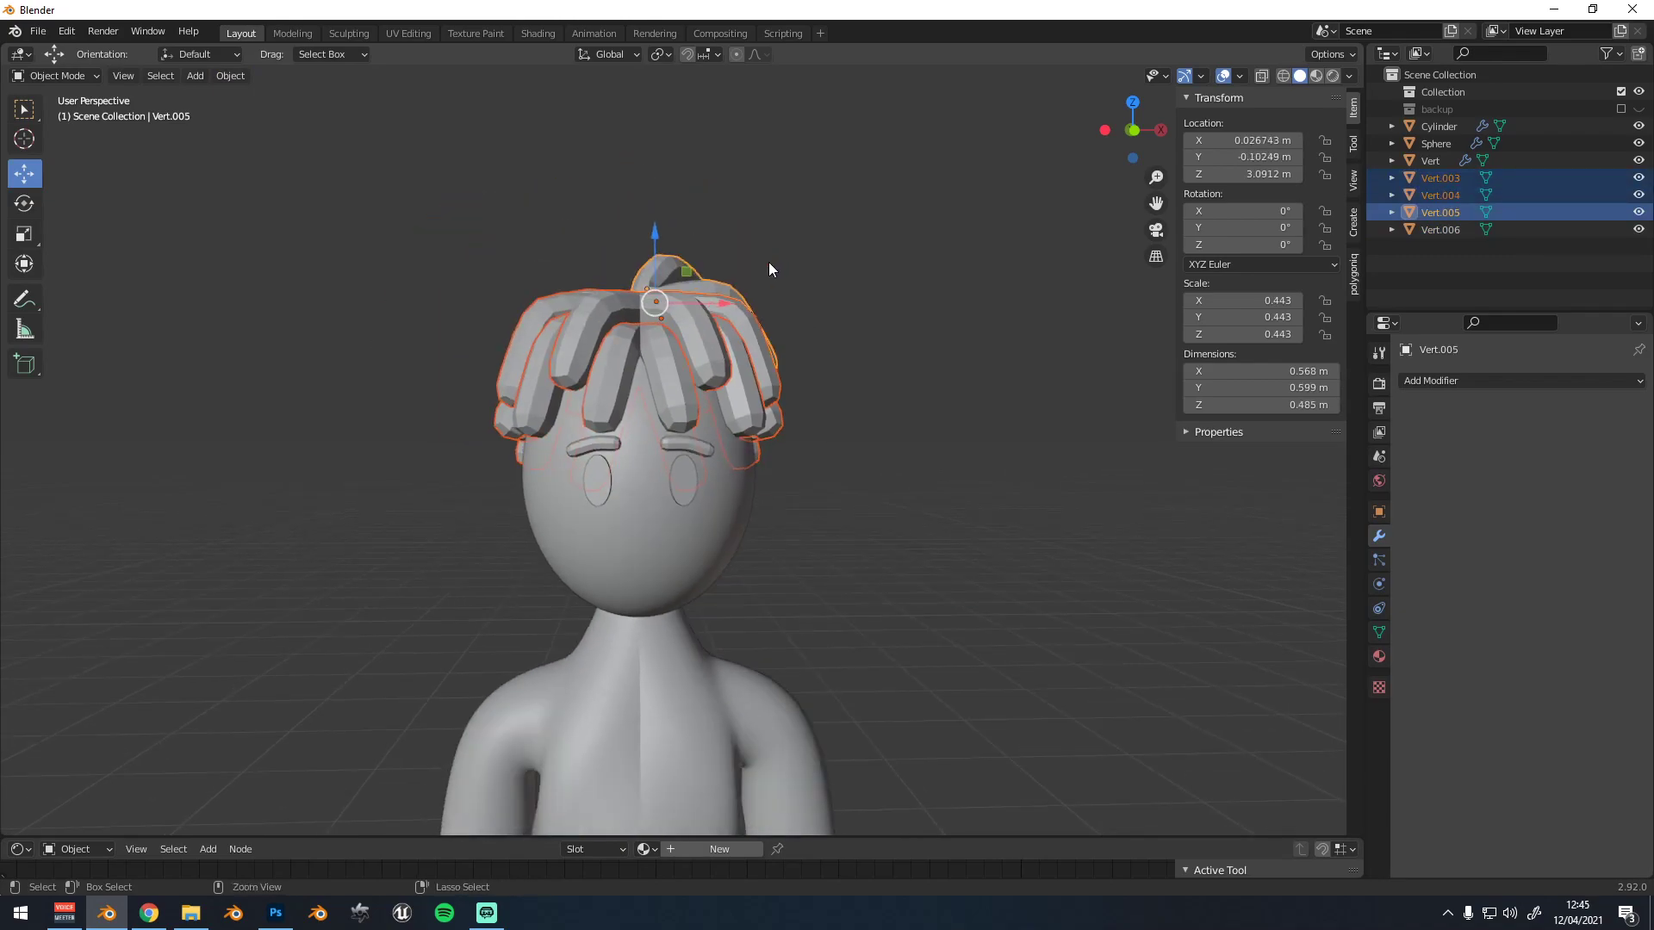
pyautogui.hotkey('ctrl', 'j')
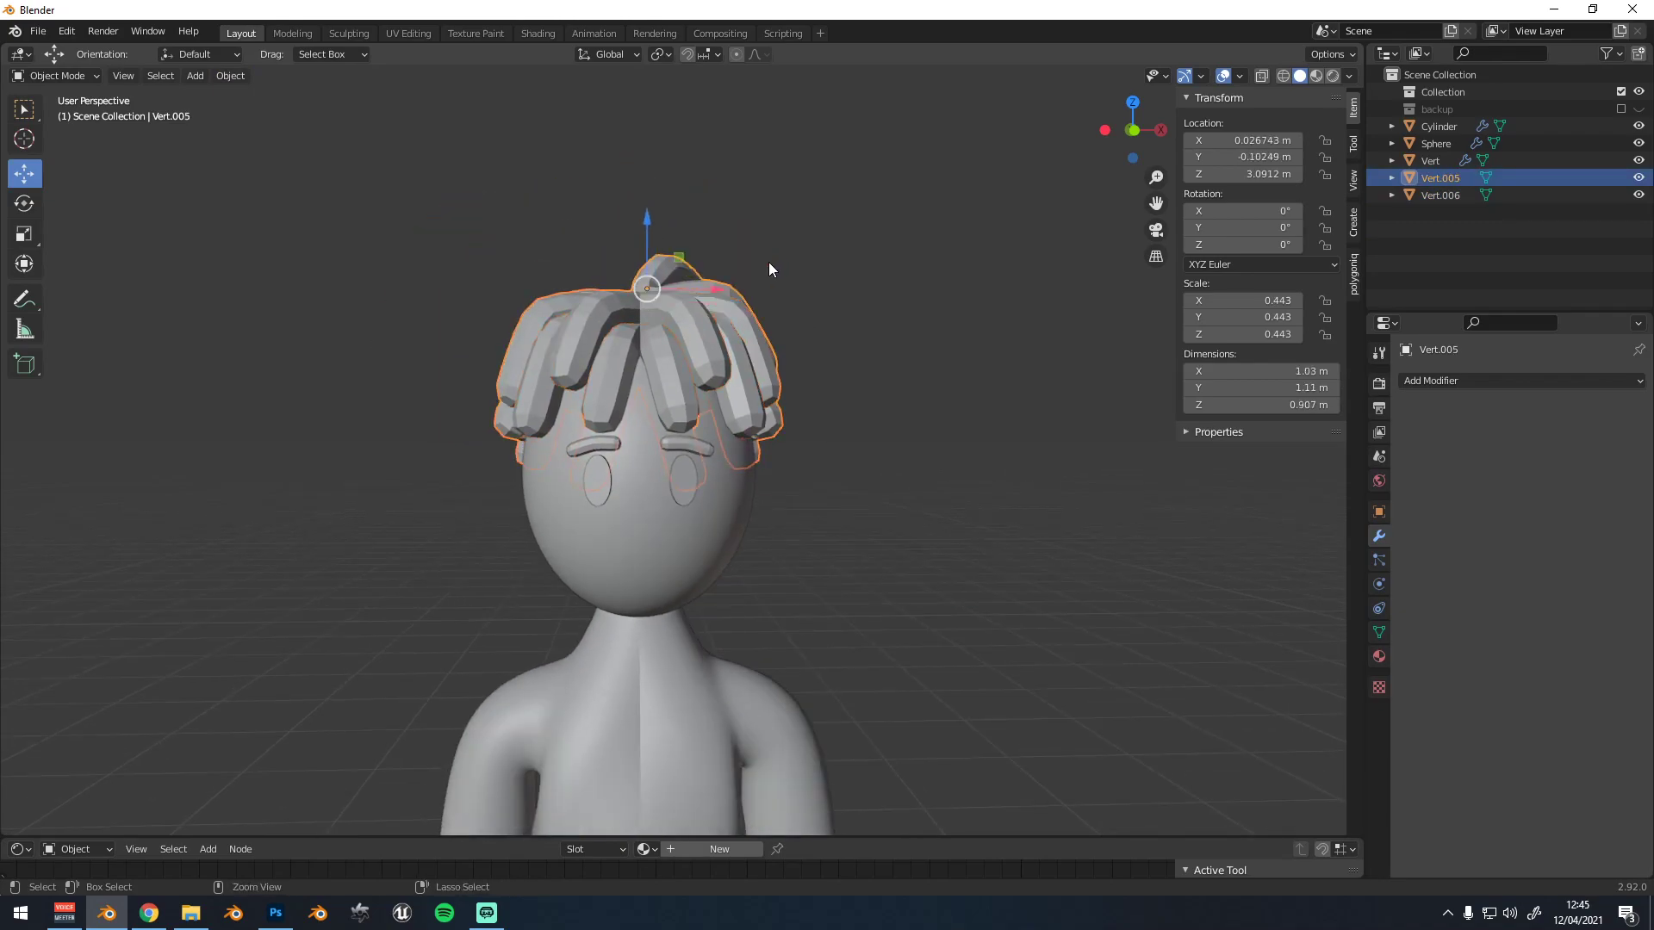
pyautogui.hotkey('ctrl', 'z')
# Reselect the three hair objects from a higher angle and join them into one object with Vert.005 active
pyautogui.moveTo(648, 314); pyautogui.dragTo(646, 368, button='middle')
pyautogui.click(650, 315)
pyautogui.keyDown('shift'); pyautogui.click(651, 315); pyautogui.keyUp('shift')
pyautogui.keyDown('shift'); pyautogui.click(676, 238); pyautogui.keyUp('shift')
pyautogui.hotkey('ctrl', 'j')
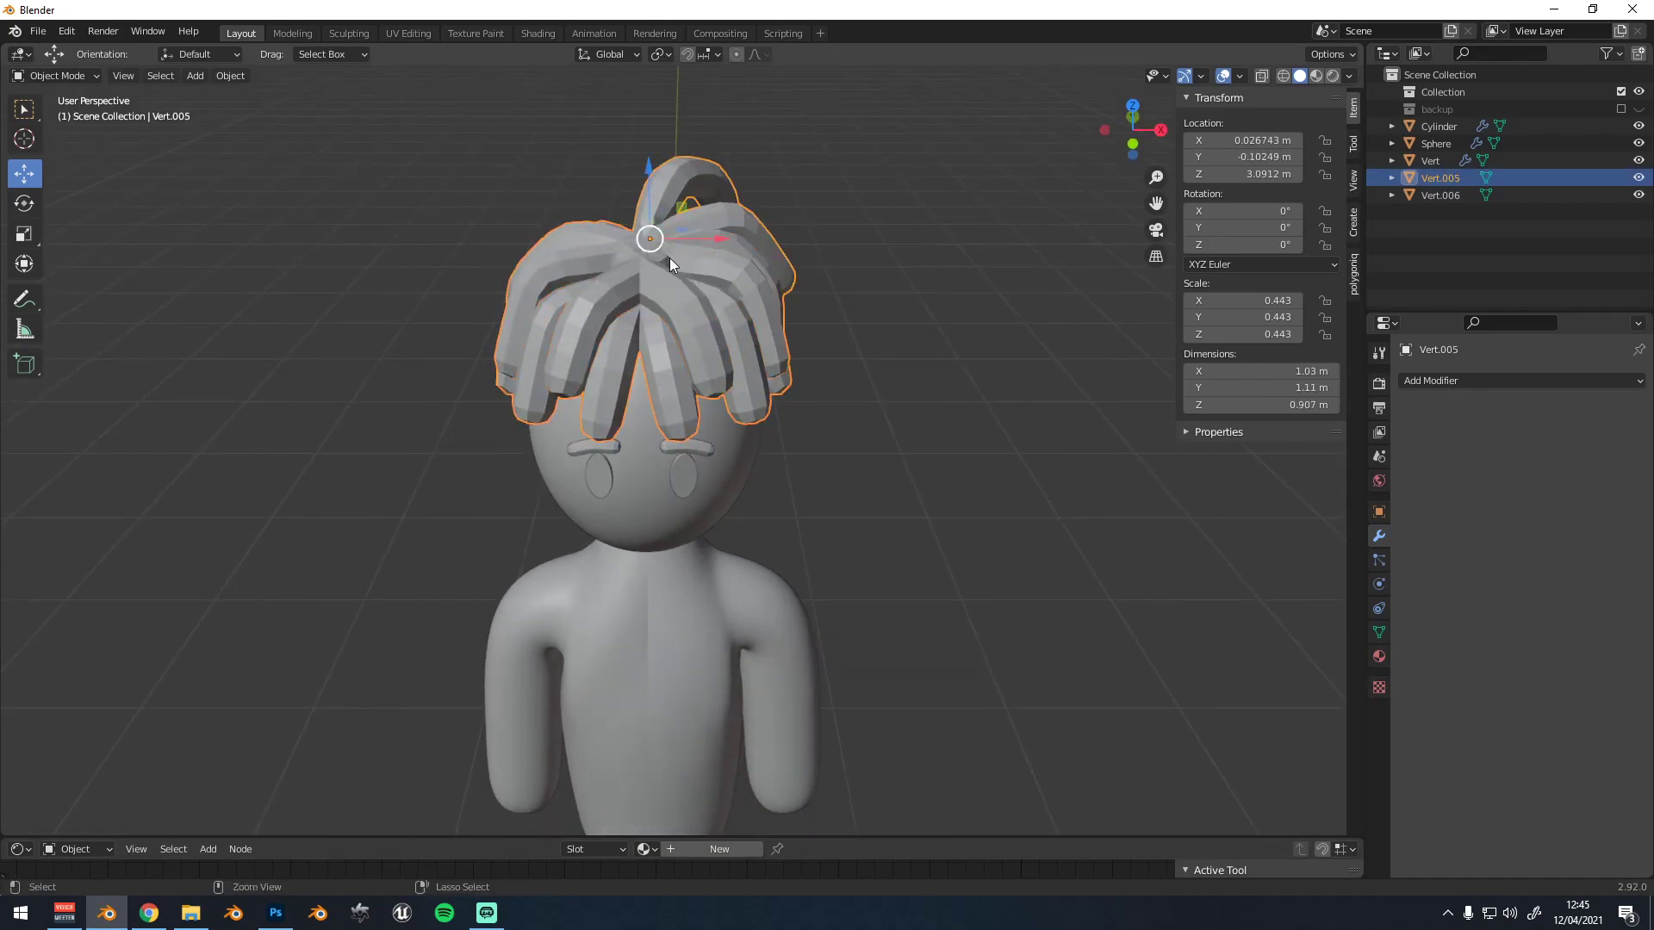
# Shade the joined hair object smooth and add a Subdivision Surface modifier to it
pyautogui.moveTo(742, 277)
pyautogui.mouseDown(button='middle')
pyautogui.moveTo(659, 261)
pyautogui.moveTo(722, 304)
pyautogui.moveTo(725, 269)
pyautogui.mouseUp(button='middle')
pyautogui.rightClick(725, 267)
pyautogui.click(675, 67)
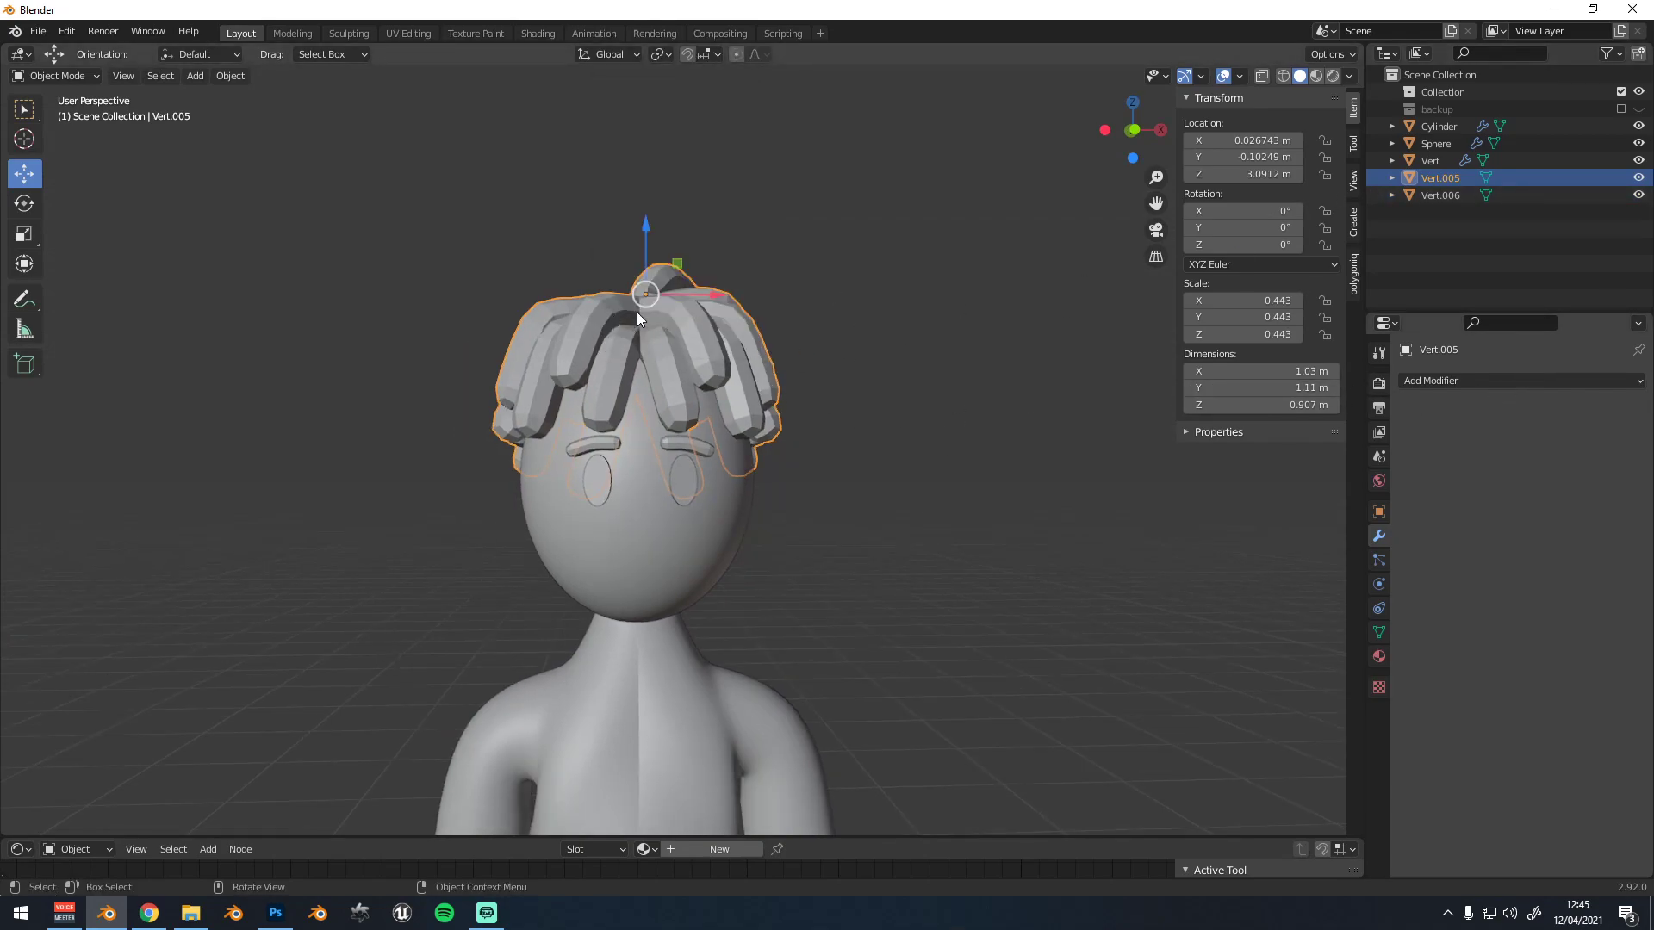
pyautogui.click(1506, 382)
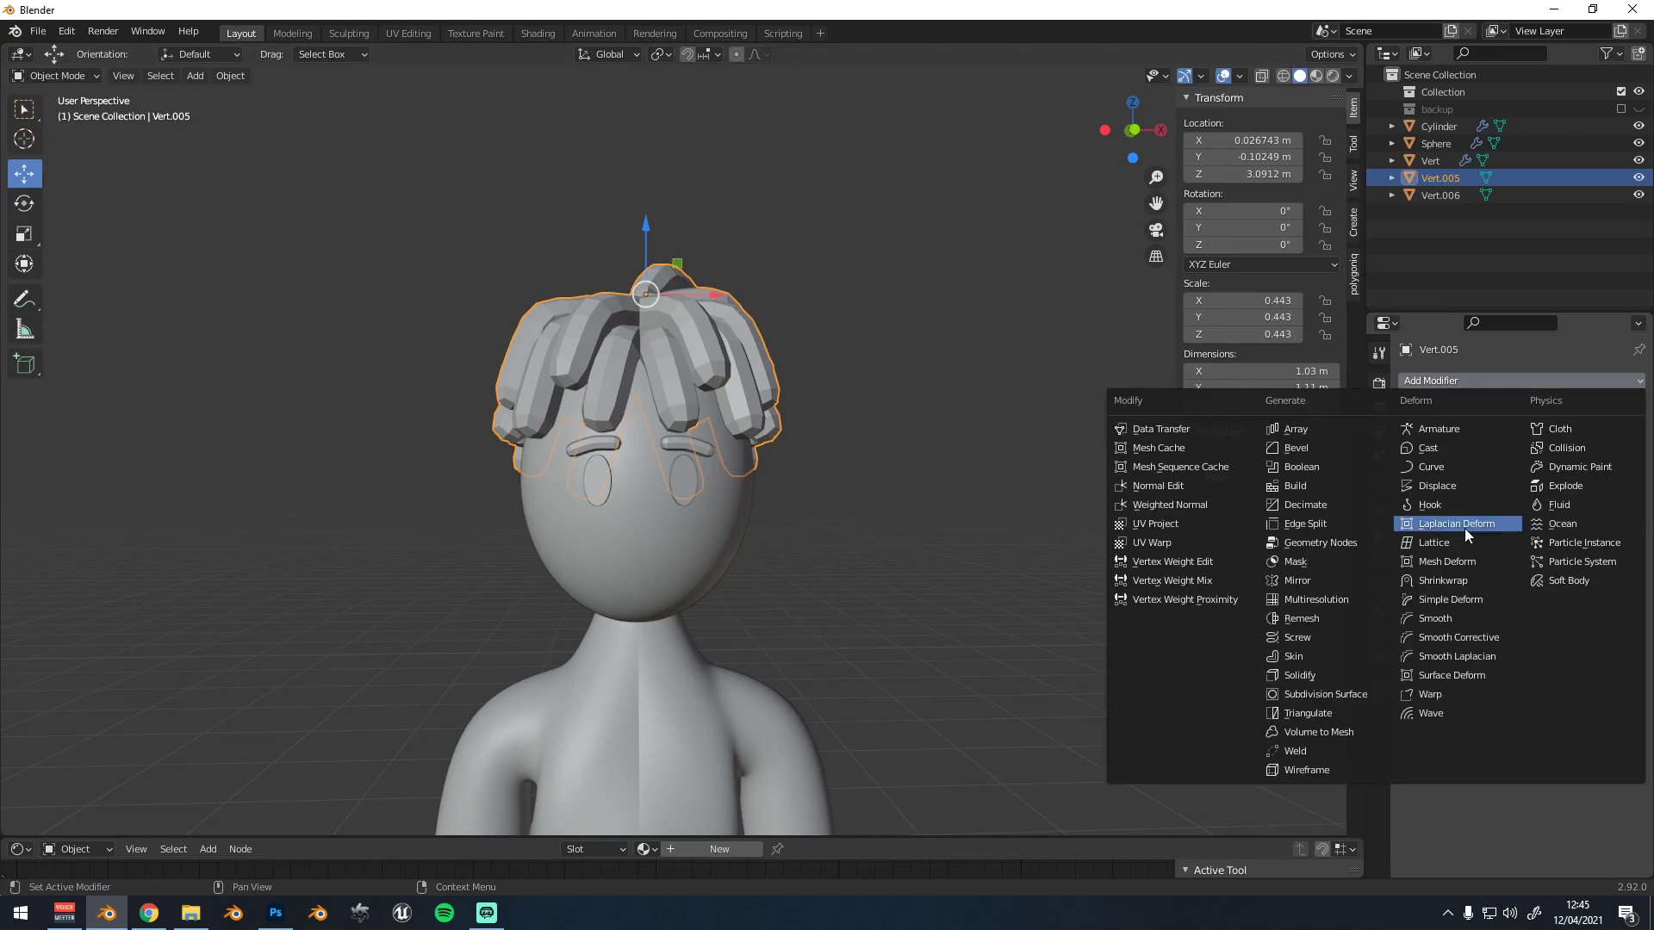
pyautogui.rightClick(804, 353)
pyautogui.click(763, 125)
pyautogui.scroll(2, 679, 327)
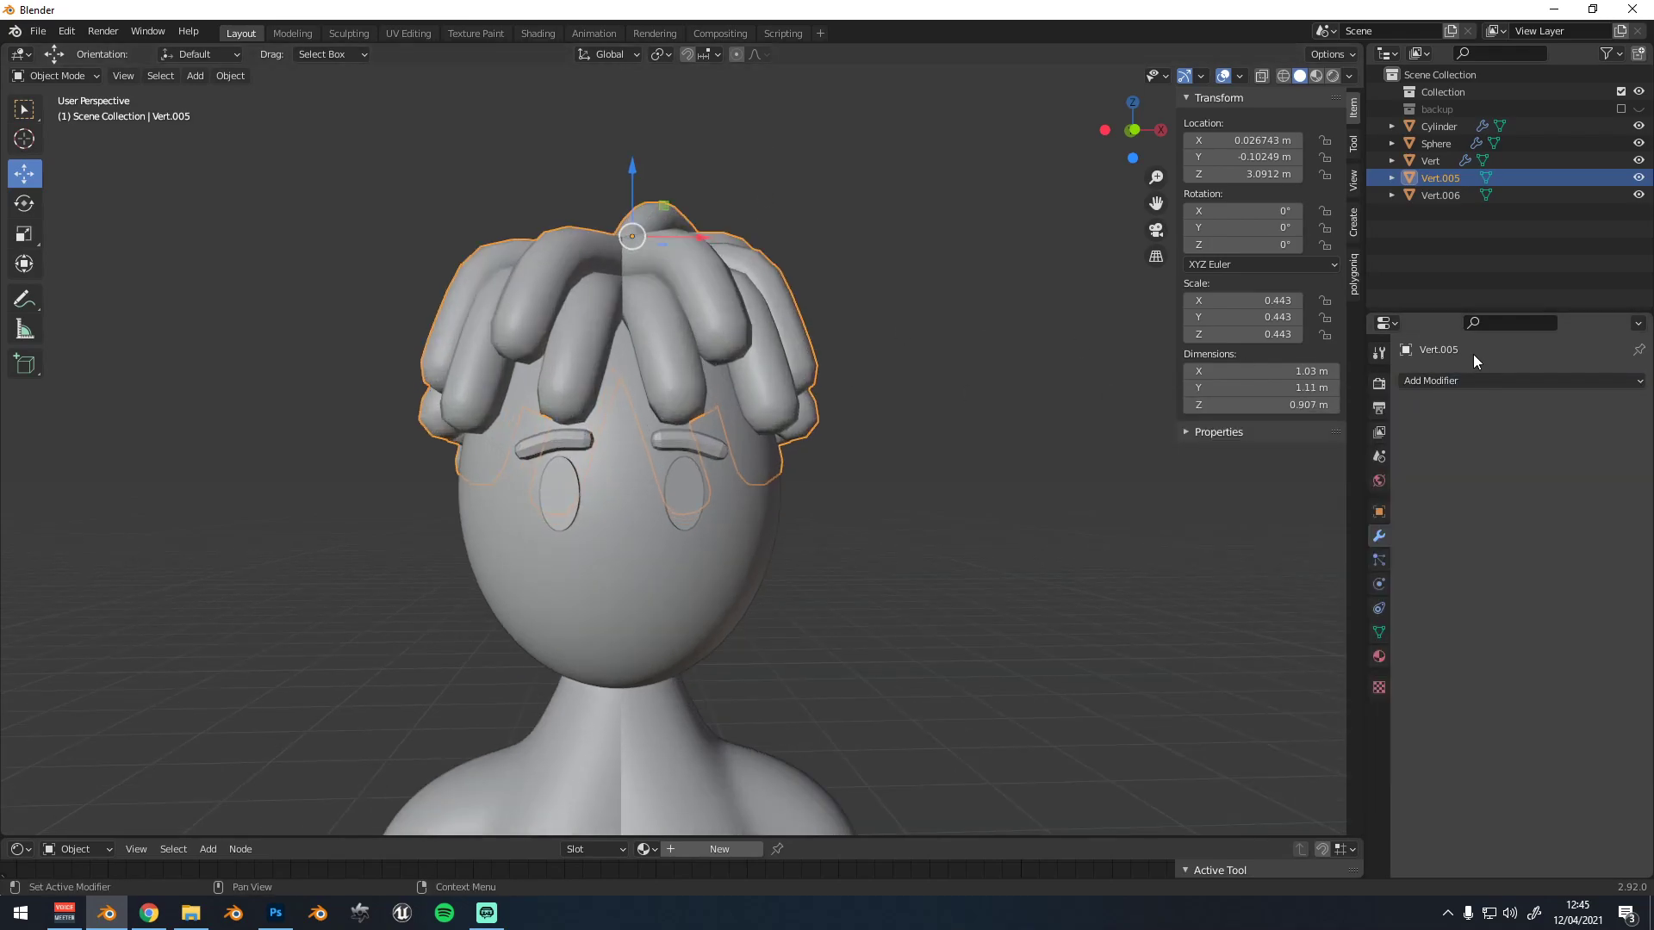
pyautogui.click(1466, 381)
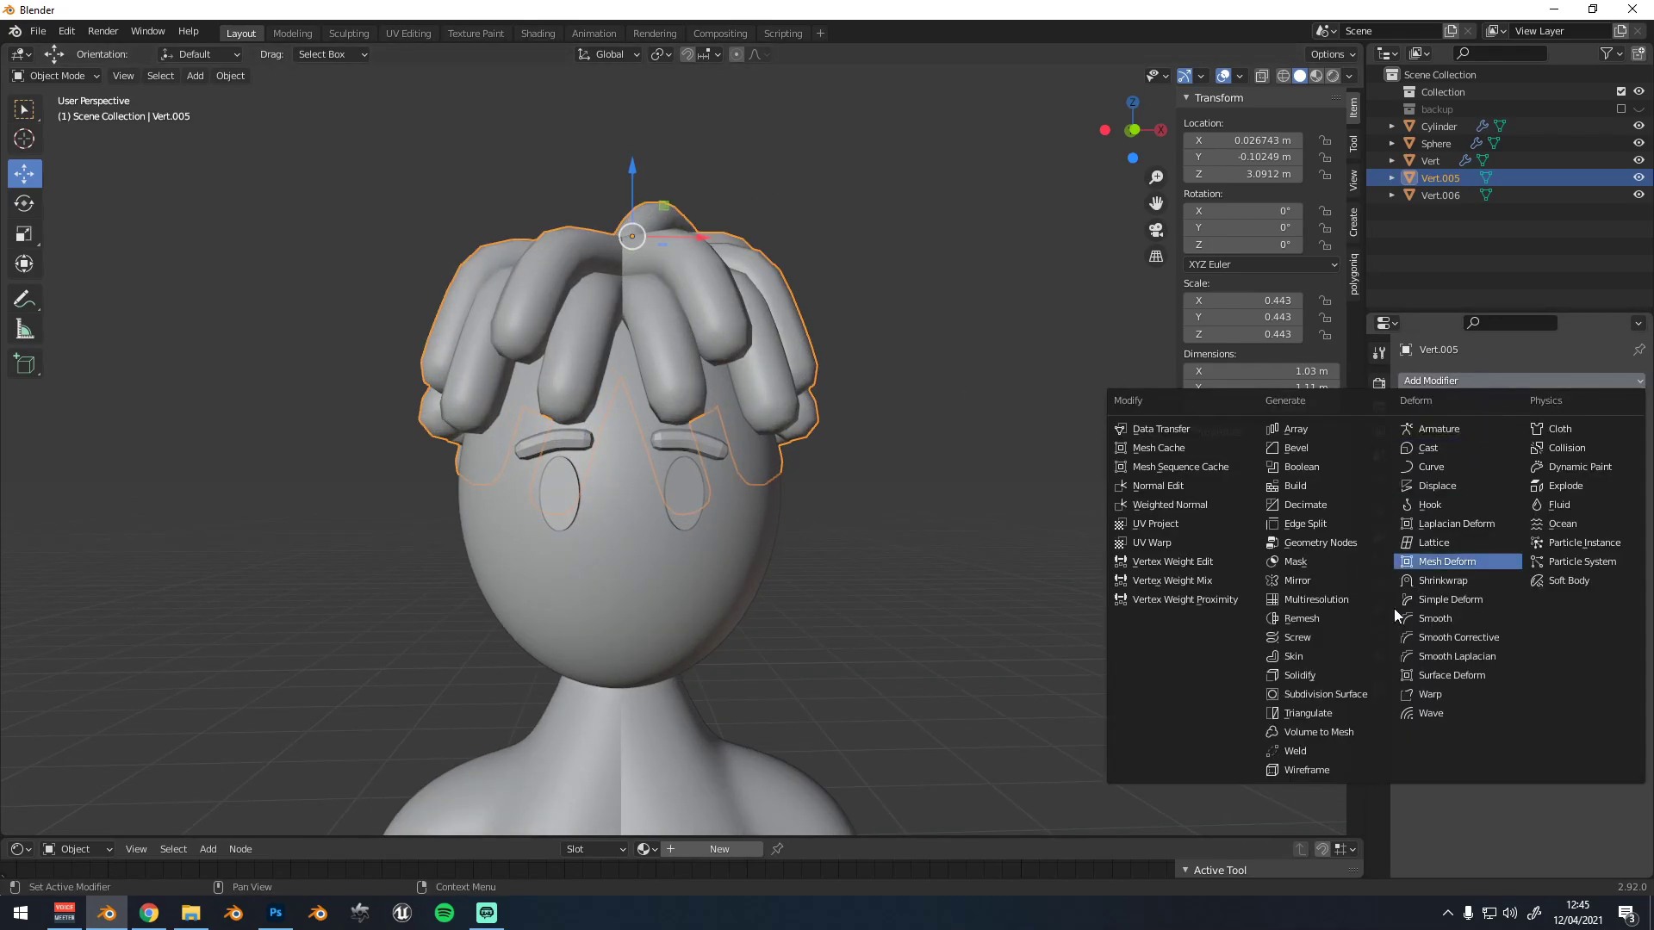
pyautogui.click(1351, 700)
# Add a Subdivision Surface modifier to the eyebrow object Vert.006
pyautogui.moveTo(803, 431); pyautogui.dragTo(846, 434, button='middle')
pyautogui.click(686, 442)
pyautogui.click(1499, 381)
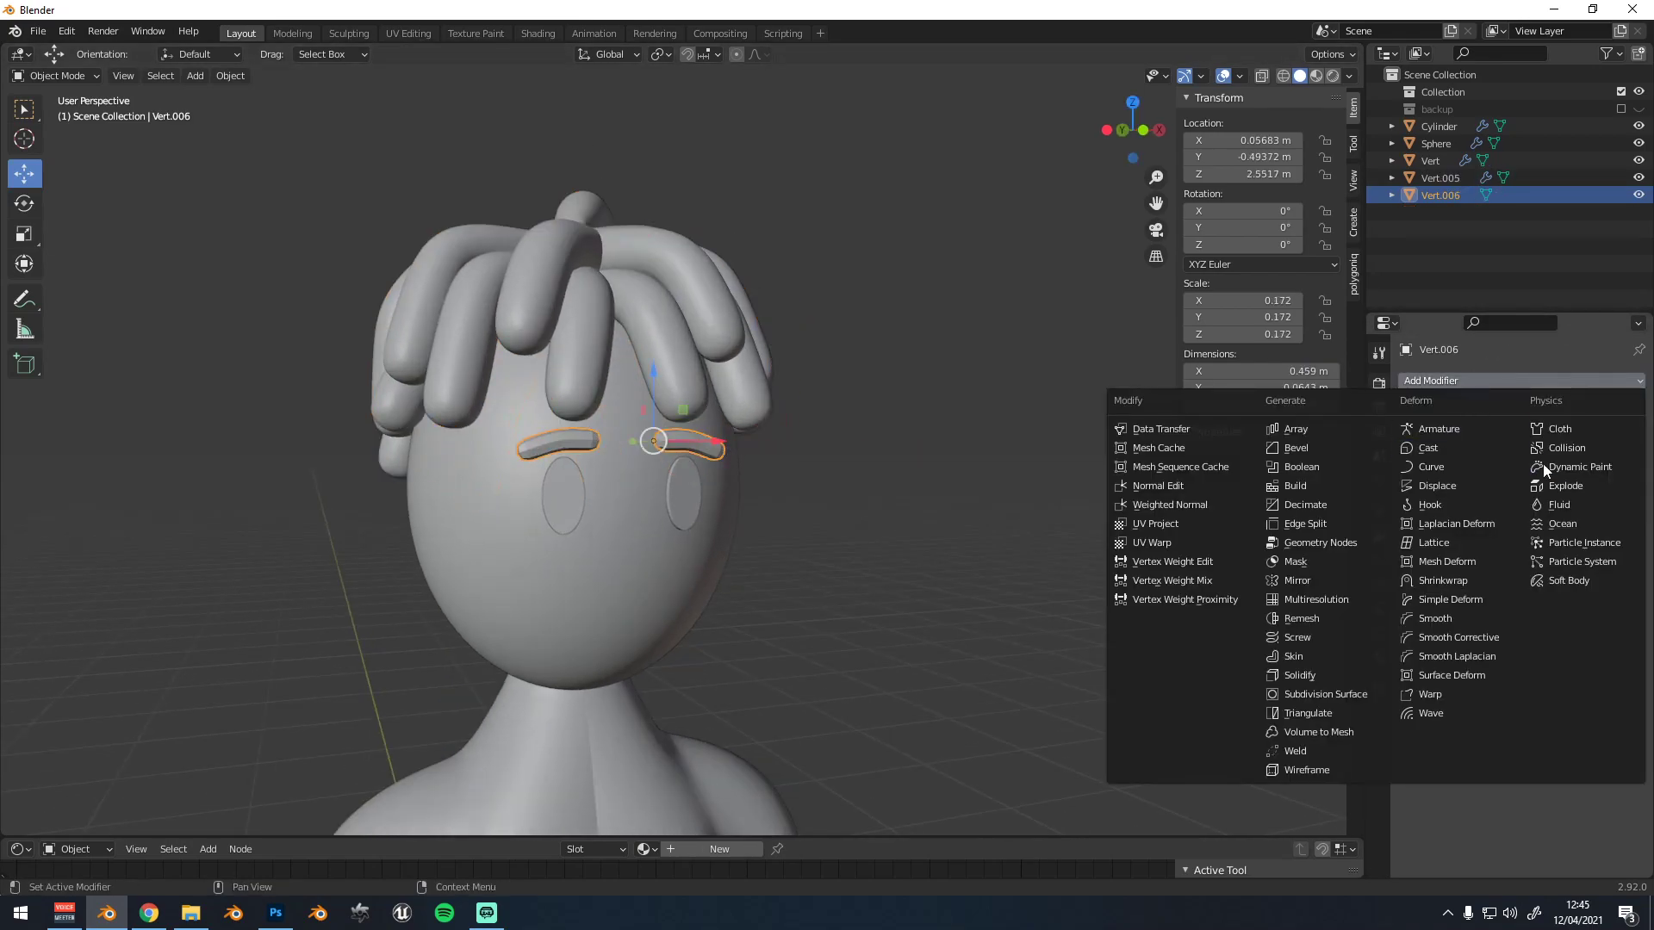
pyautogui.click(1318, 695)
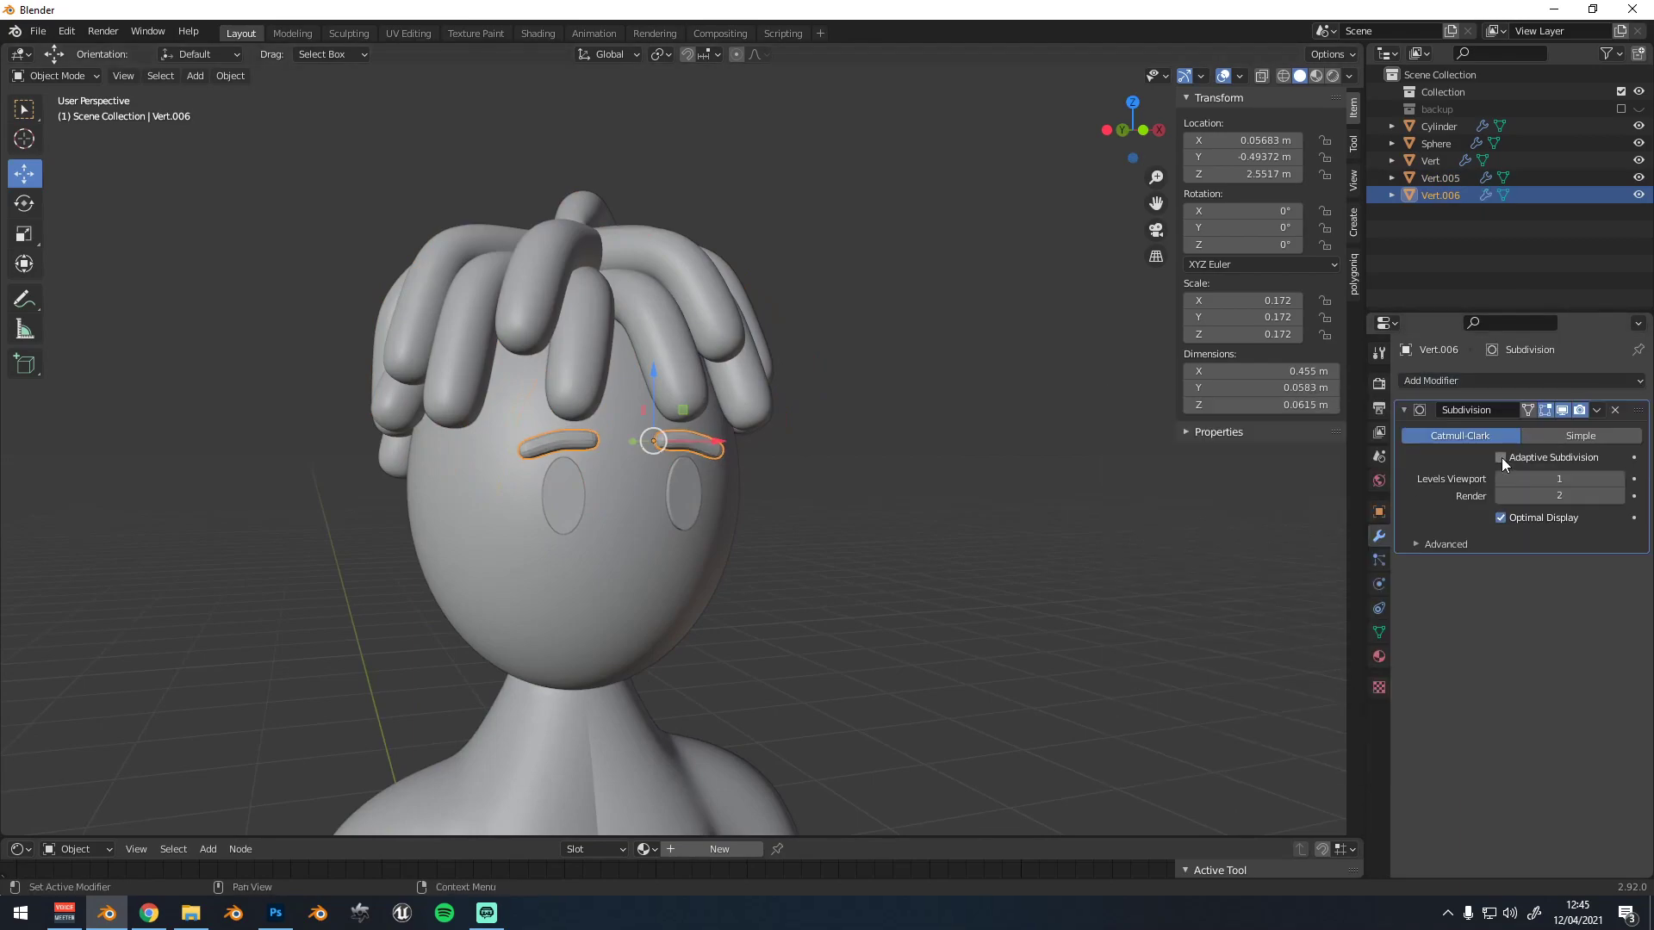
# Shade the eyebrows smooth and set their subdivision viewport level to 2
pyautogui.rightClick(766, 410)
pyautogui.click(766, 415)
pyautogui.scroll(4, 685, 442)
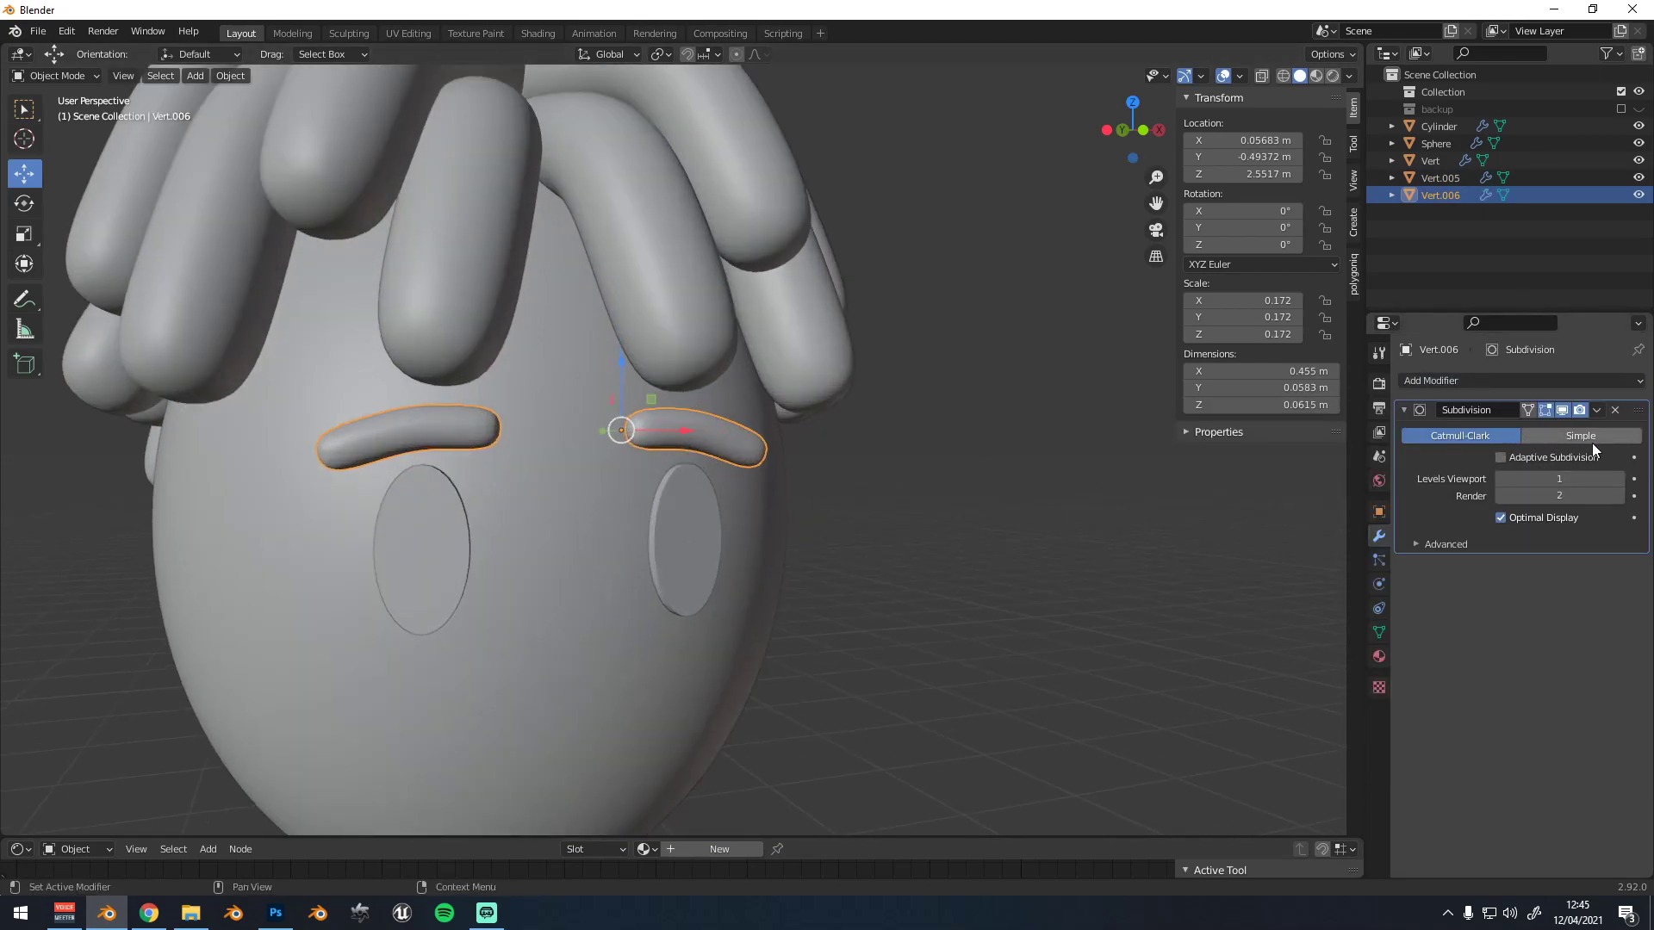
pyautogui.click(1620, 479)
# Examine the smoothed hair and eyebrows from behind and around the head, and clear the selection
pyautogui.scroll(-2, 827, 489)
pyautogui.moveTo(827, 489); pyautogui.dragTo(665, 493, button='middle')
pyautogui.scroll(-3, 665, 493)
pyautogui.moveTo(746, 414); pyautogui.dragTo(817, 377, button='middle')
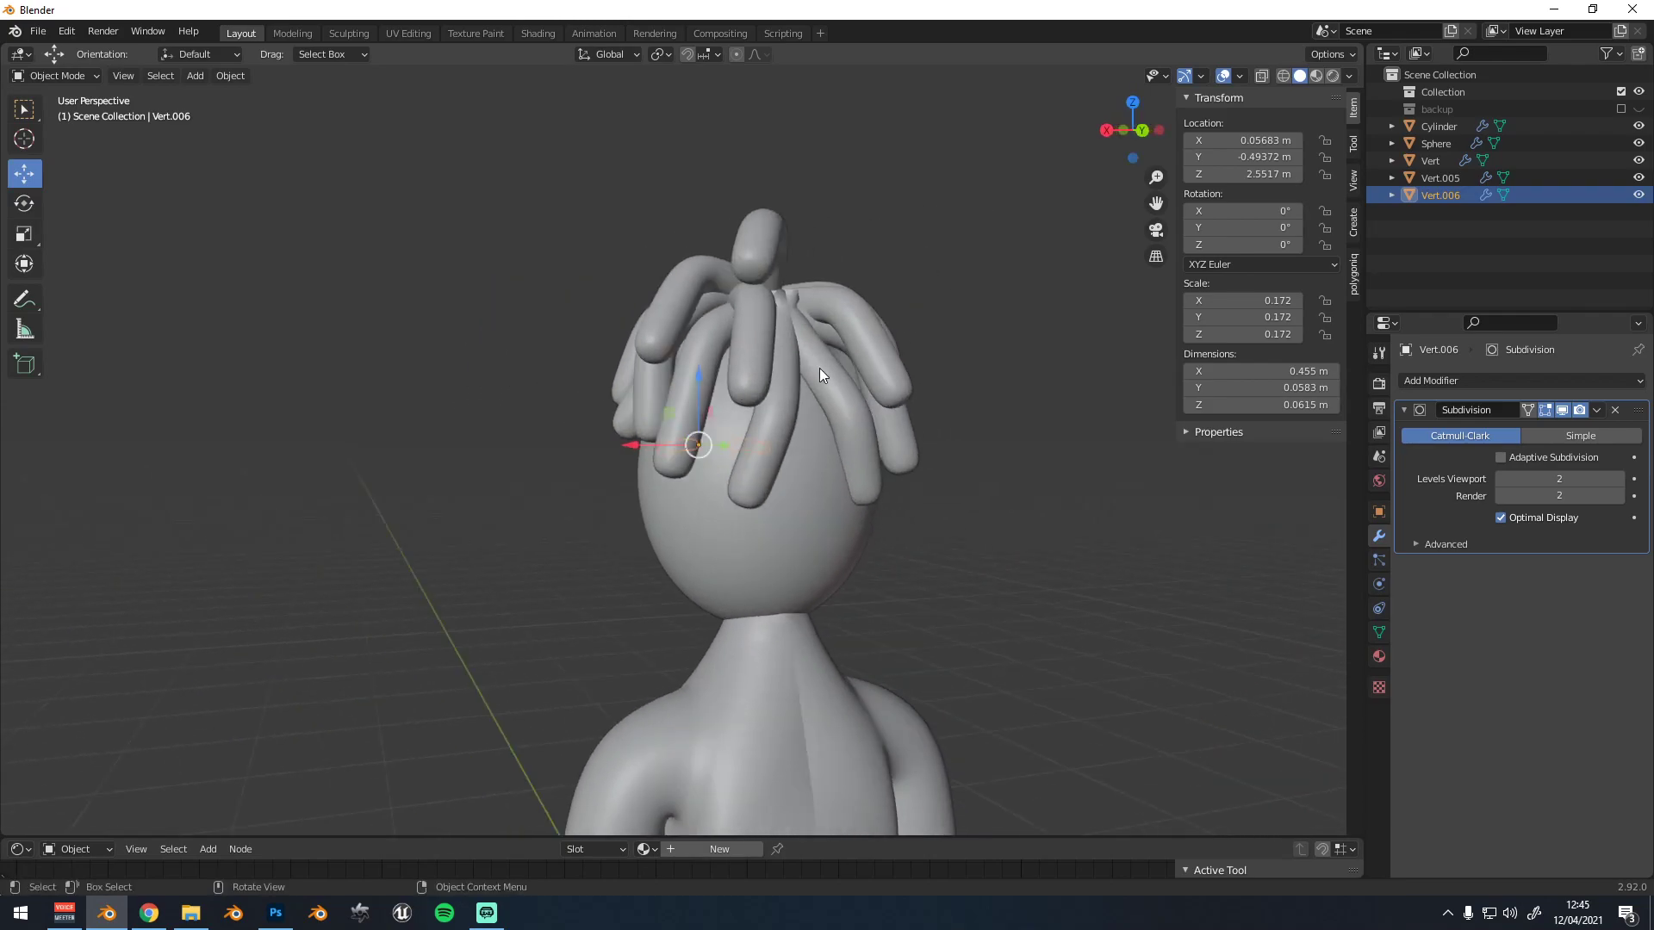
pyautogui.scroll(-3, 820, 401)
pyautogui.moveTo(690, 312); pyautogui.dragTo(884, 486, button='middle')
pyautogui.scroll(5, 742, 391)
pyautogui.click(884, 486)
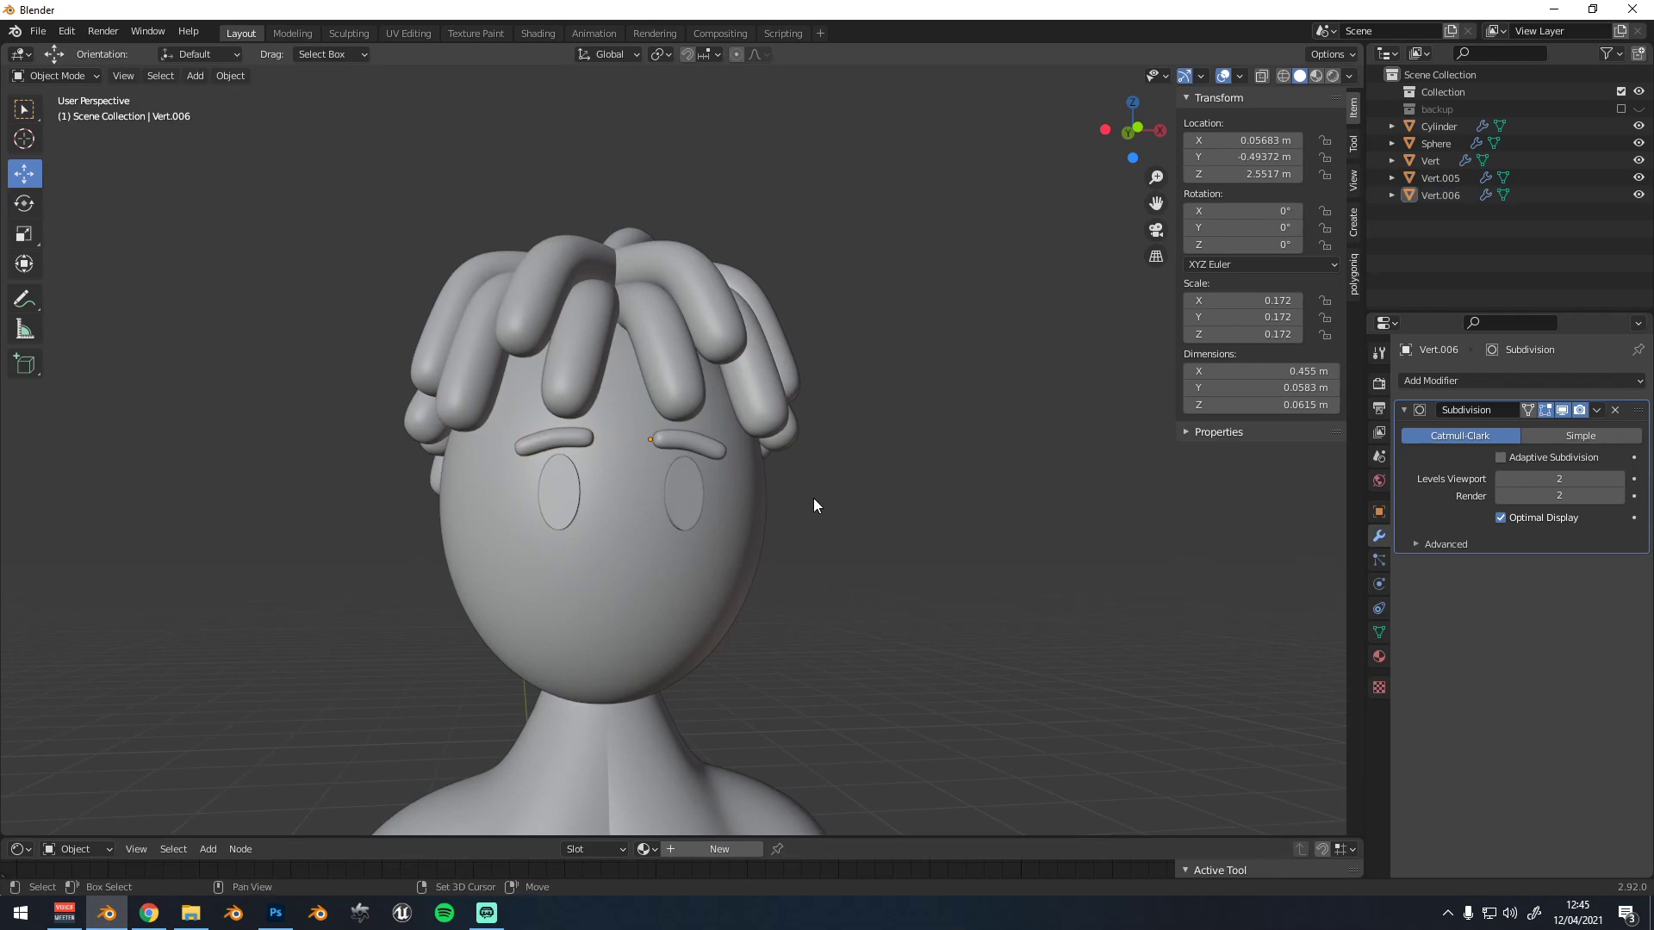
# Add a 2 m mesh cube at the world origin
pyautogui.hotkey('shift', 'a')
pyautogui.moveTo(813, 498)
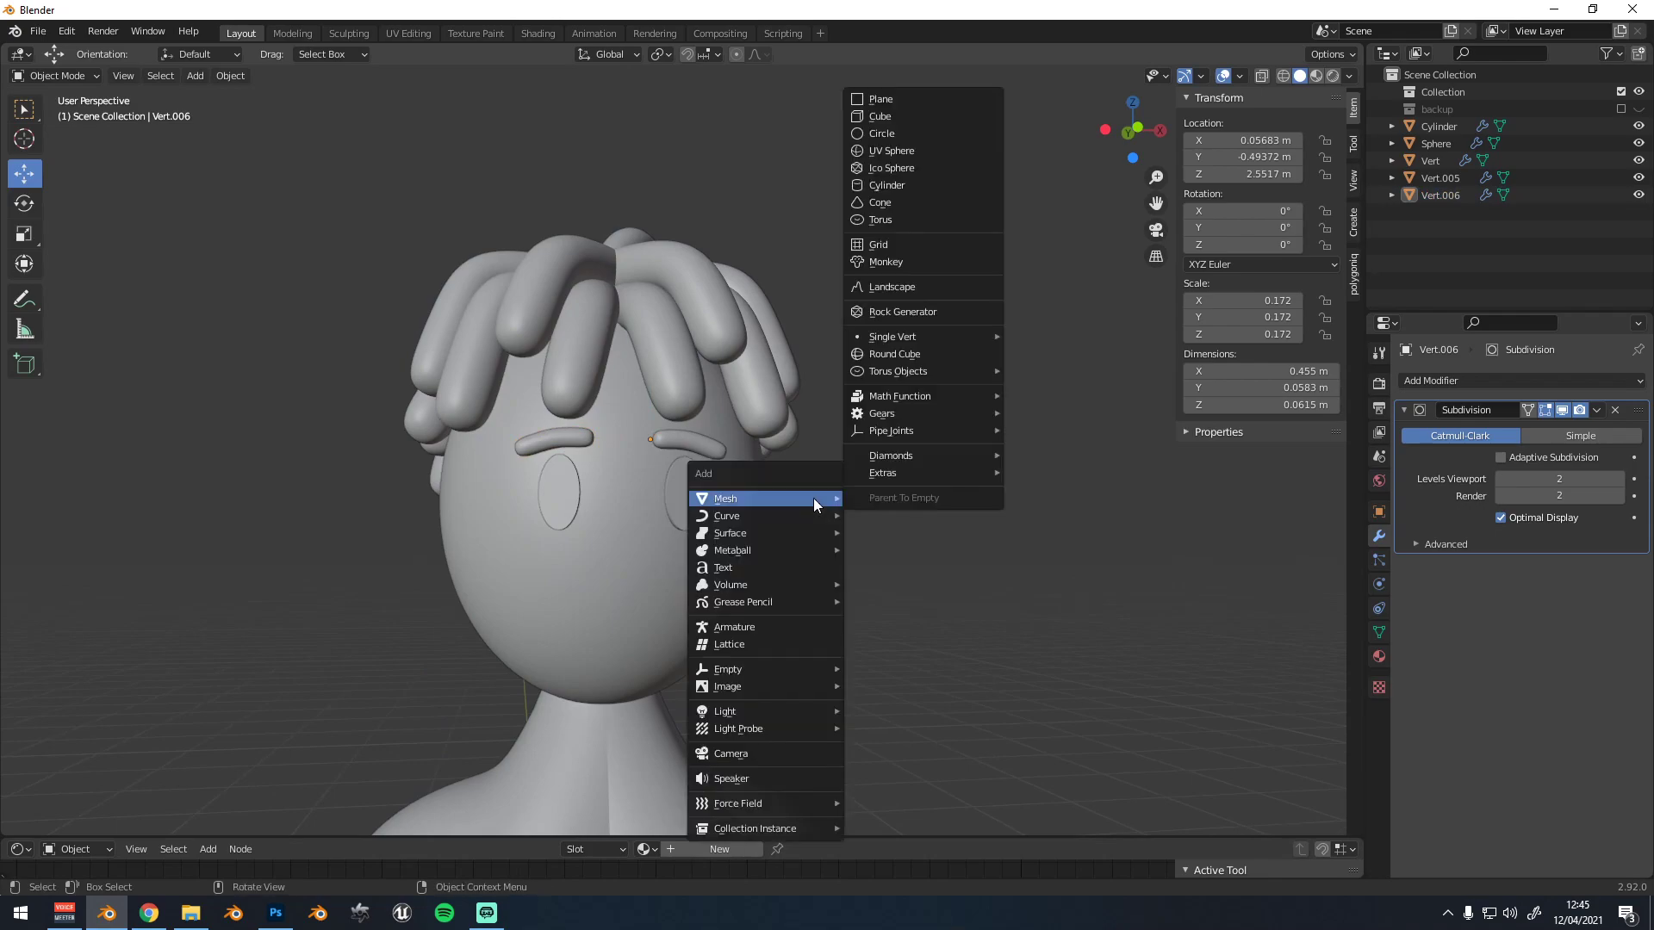
pyautogui.click(896, 116)
pyautogui.scroll(-6, 791, 529)
pyautogui.moveTo(791, 524); pyautogui.dragTo(954, 549, button='middle')
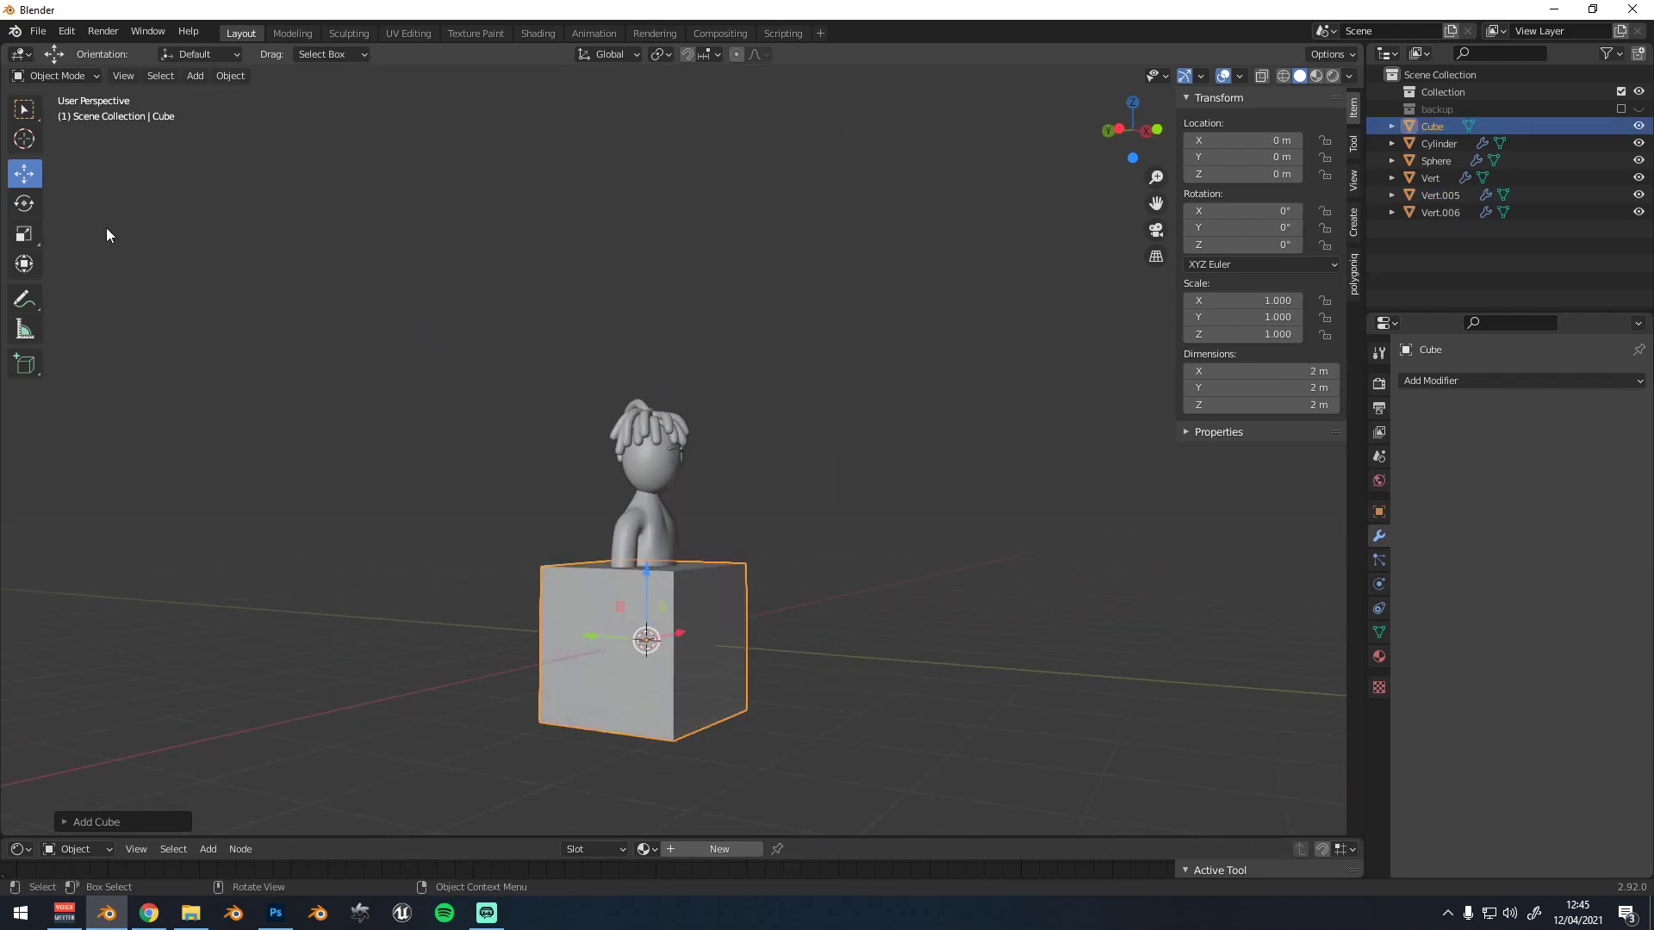
pyautogui.click(24, 233)
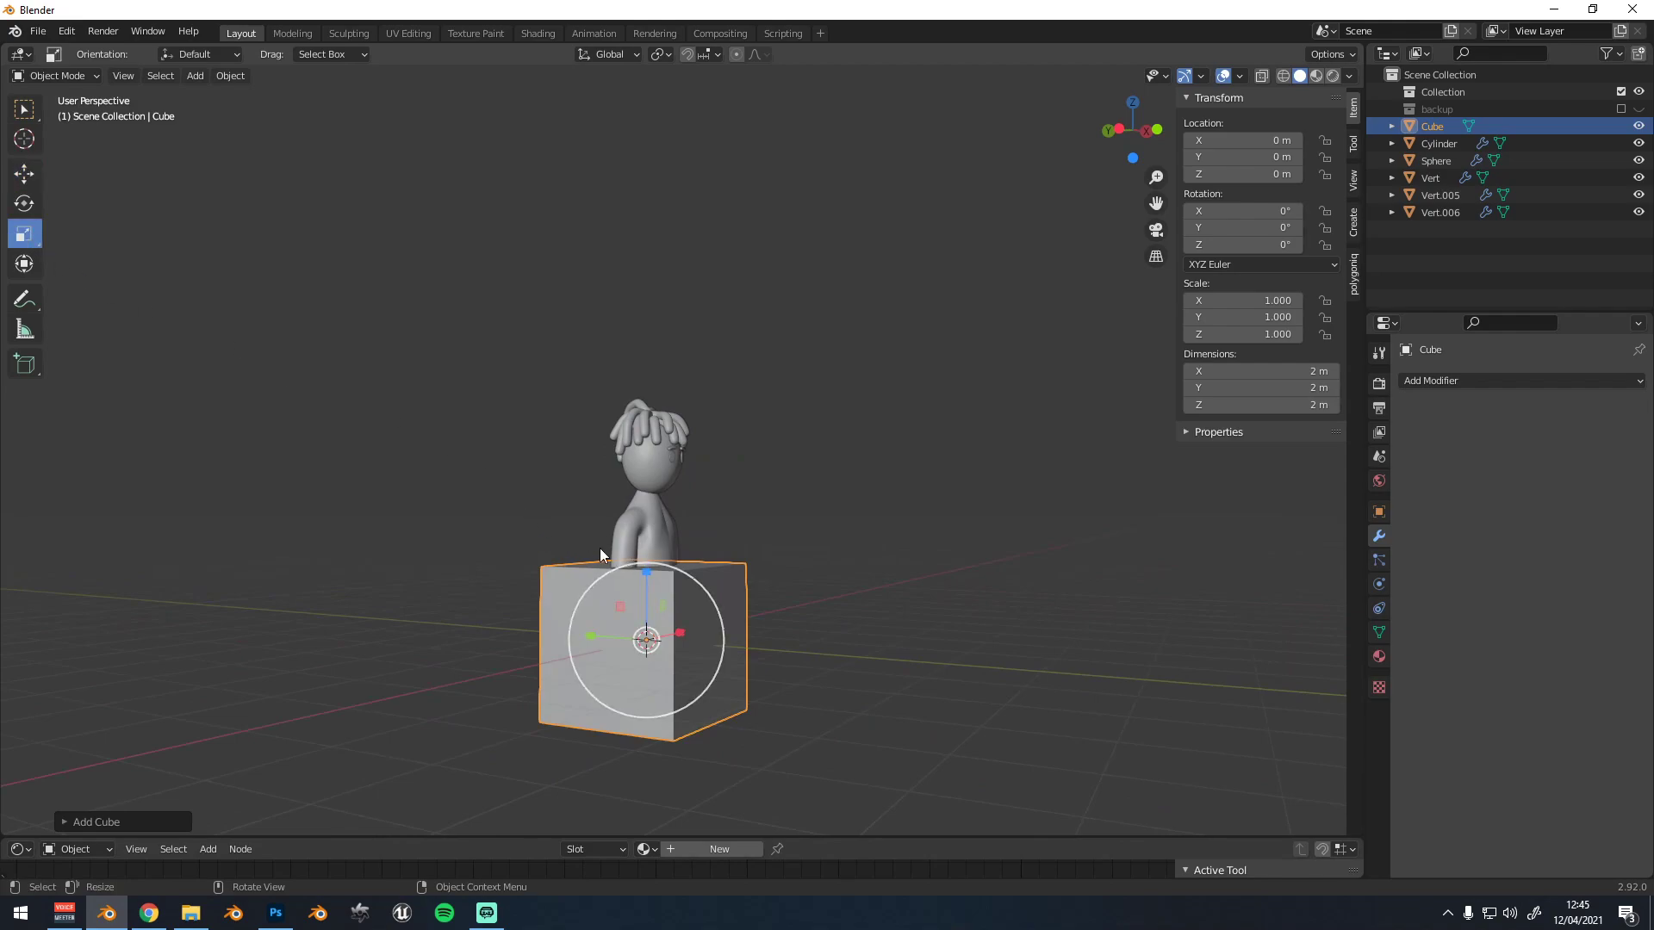
pyautogui.scroll(-2, 586, 538)
# Raise the cube's four top vertices to a local Z of about 4.92 m to form a tall block
pyautogui.press('Tab')
pyautogui.moveTo(594, 499); pyautogui.dragTo(603, 551, button='middle')
pyautogui.keyDown('alt'); pyautogui.click(695, 575); pyautogui.keyUp('alt')
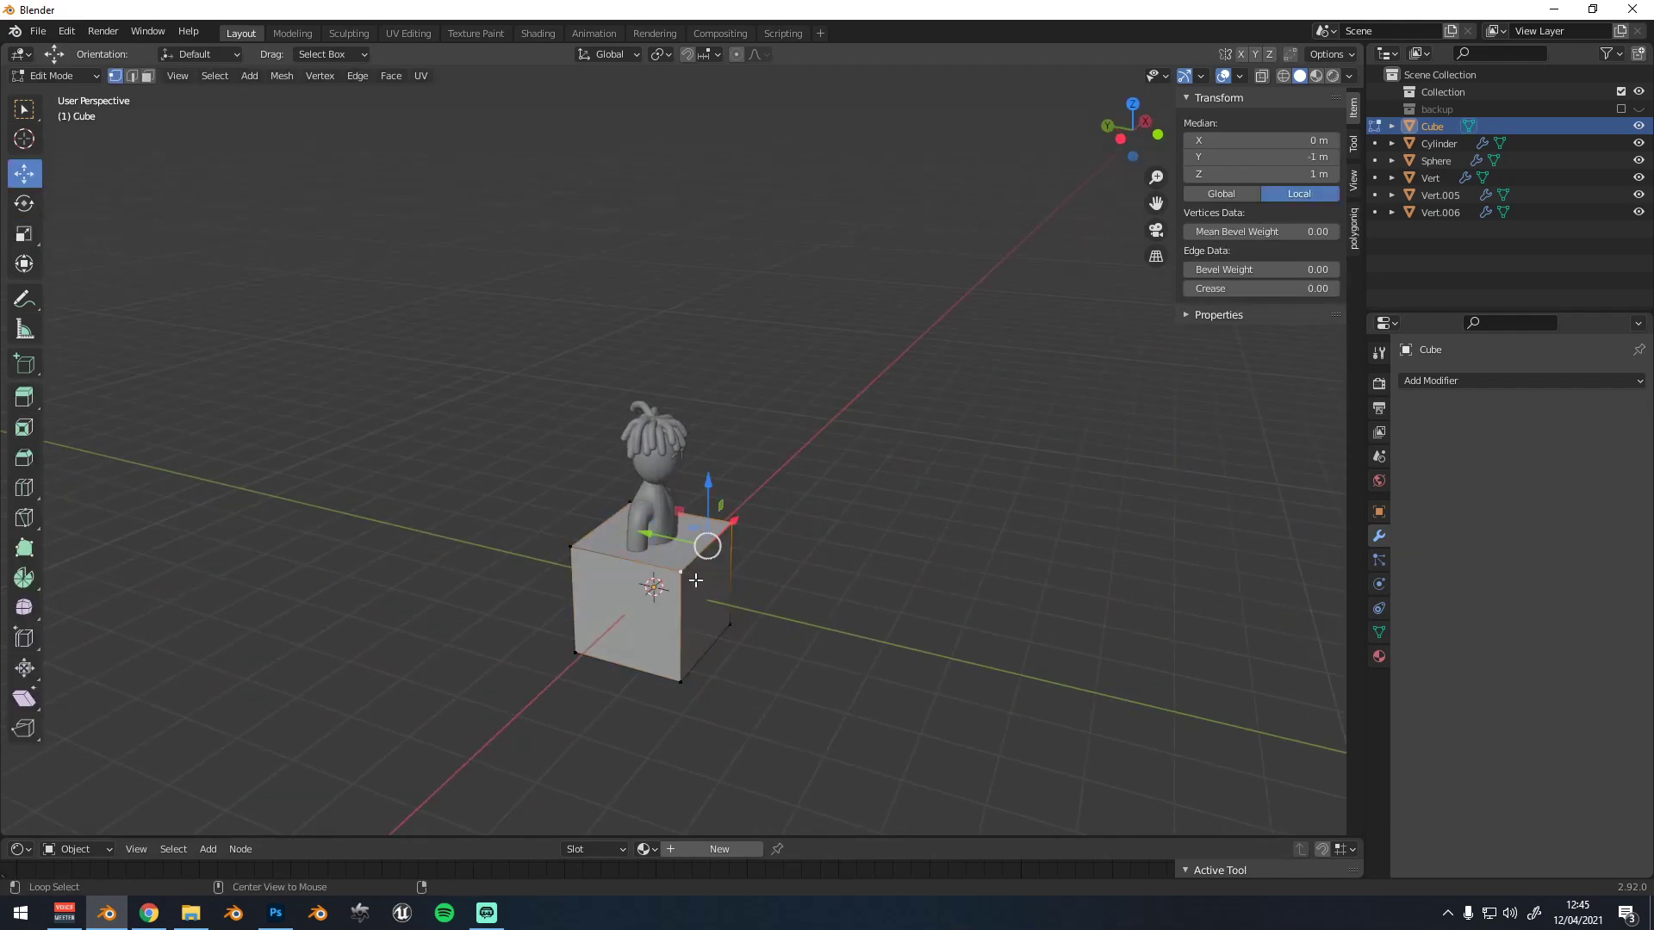
pyautogui.keyDown('shift'); pyautogui.click(626, 517); pyautogui.keyUp('shift')
pyautogui.keyDown('shift'); pyautogui.click(565, 547); pyautogui.keyUp('shift')
pyautogui.click(24, 206)
pyautogui.click(27, 176)
pyautogui.moveTo(684, 484); pyautogui.dragTo(707, 430, button='middle')
pyautogui.moveTo(658, 465); pyautogui.dragTo(661, 259)
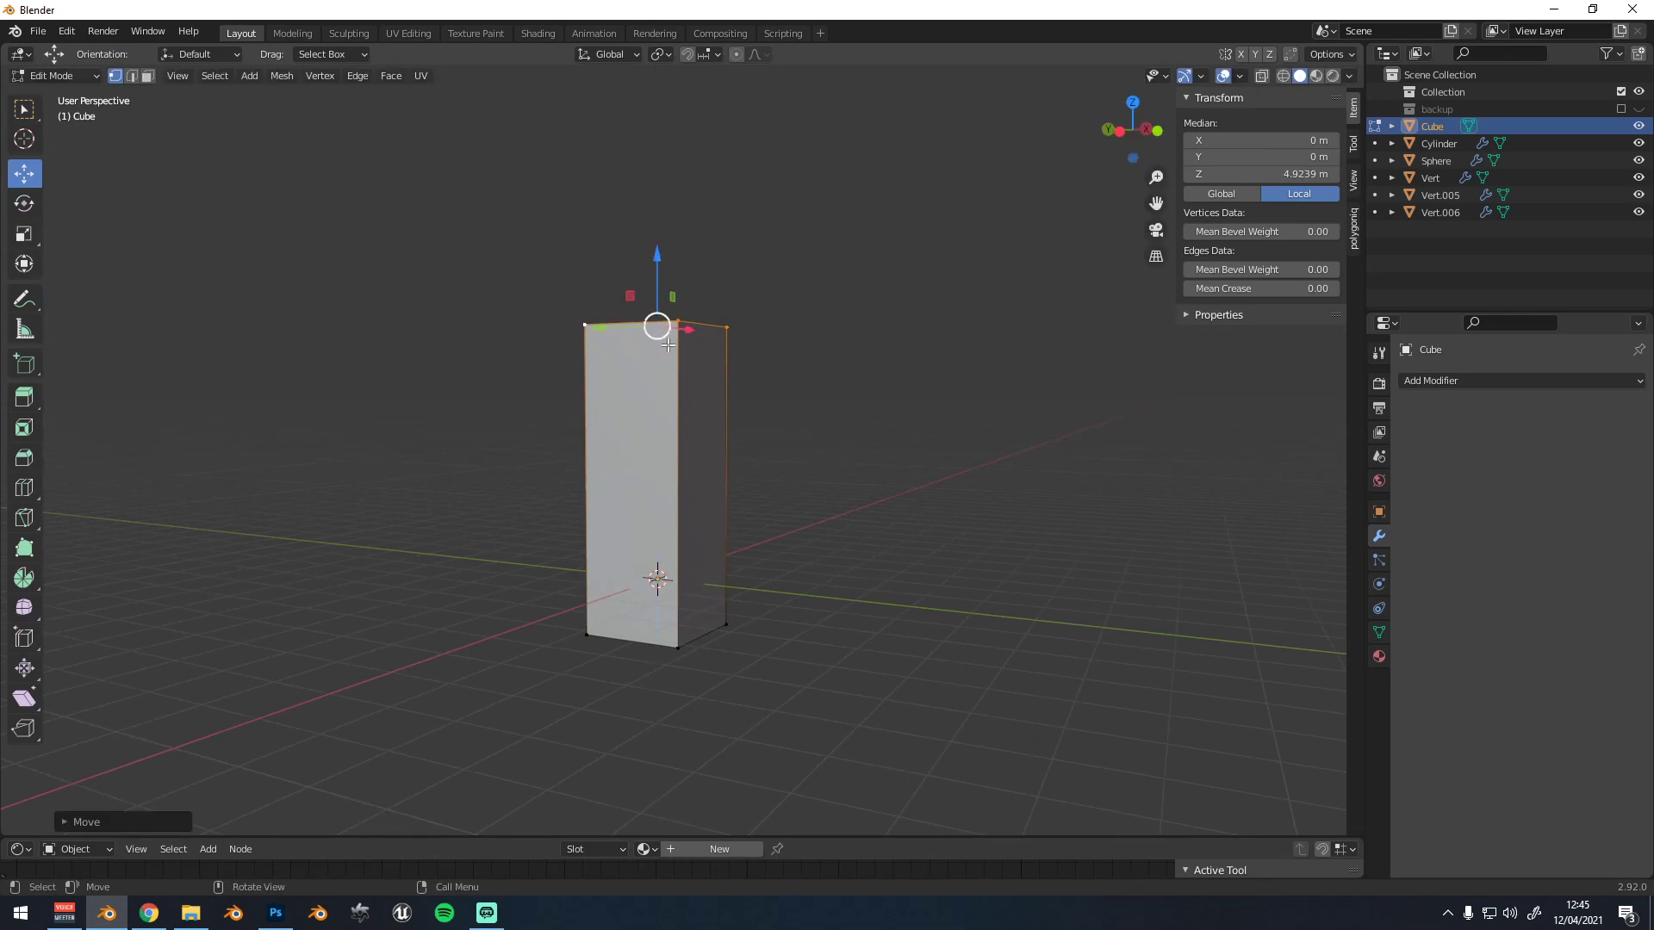
# Lower the two bottom vertices on one side of the block to about Z -1.9 m, giving it a slanted base
pyautogui.click(680, 648)
pyautogui.keyDown('shift'); pyautogui.click(726, 626); pyautogui.keyUp('shift')
pyautogui.scroll(-1, 723, 614)
pyautogui.moveTo(719, 599); pyautogui.dragTo(730, 570, button='middle')
pyautogui.moveTo(703, 540); pyautogui.dragTo(706, 586)
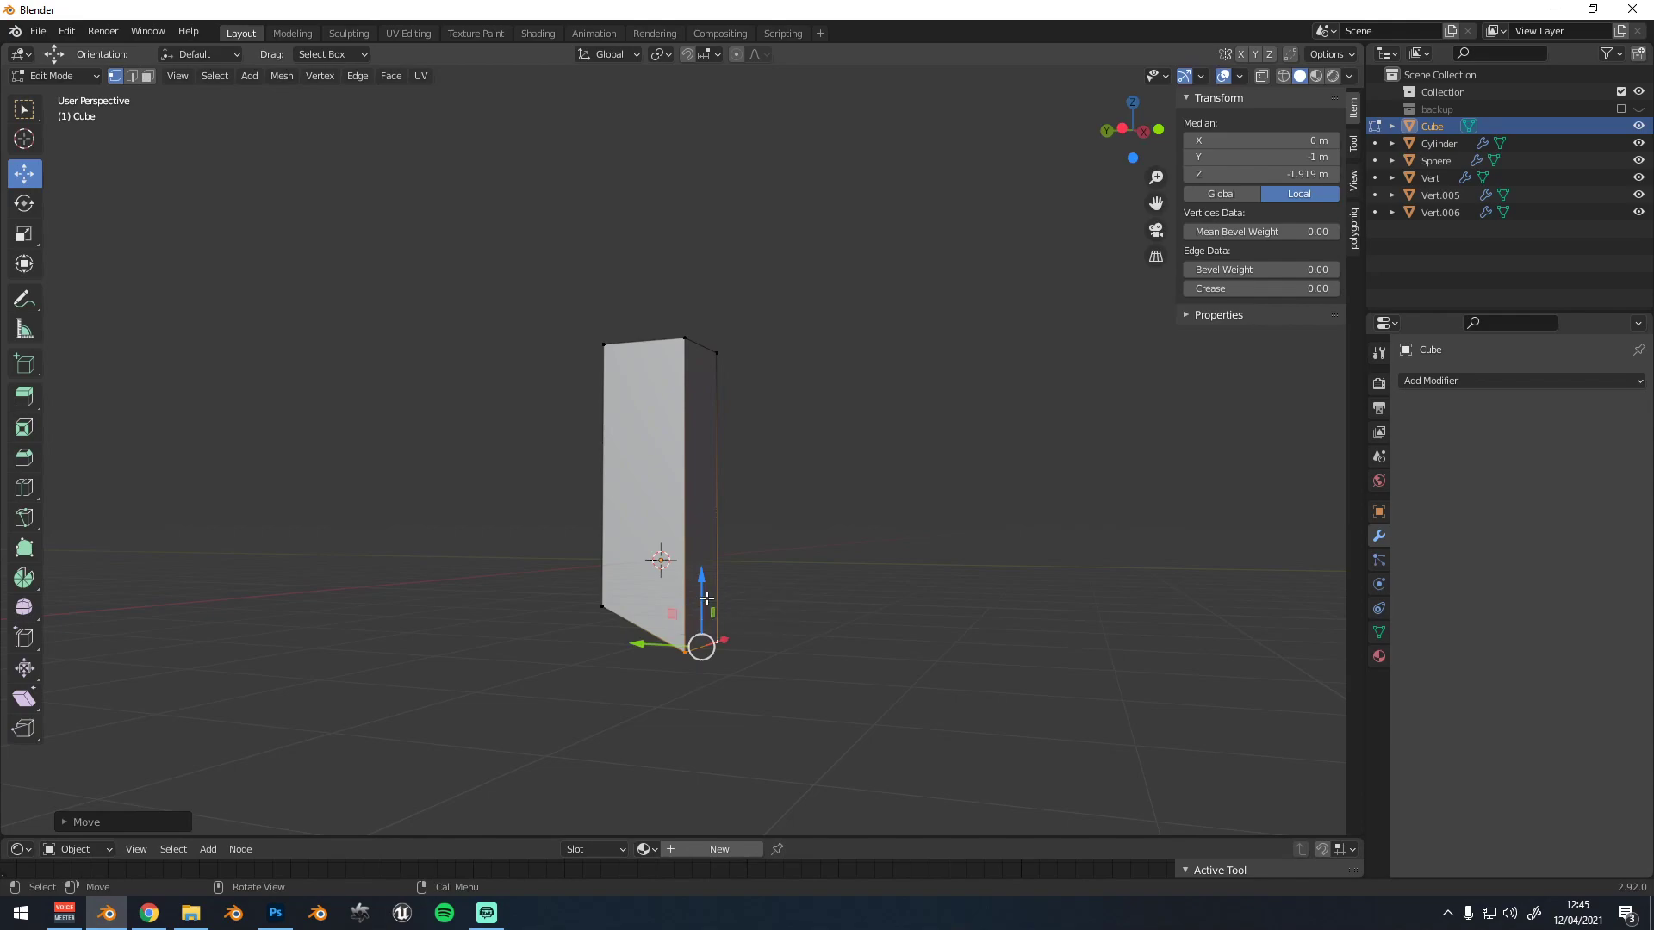
pyautogui.moveTo(710, 593); pyautogui.dragTo(717, 590)
pyautogui.press('Tab')
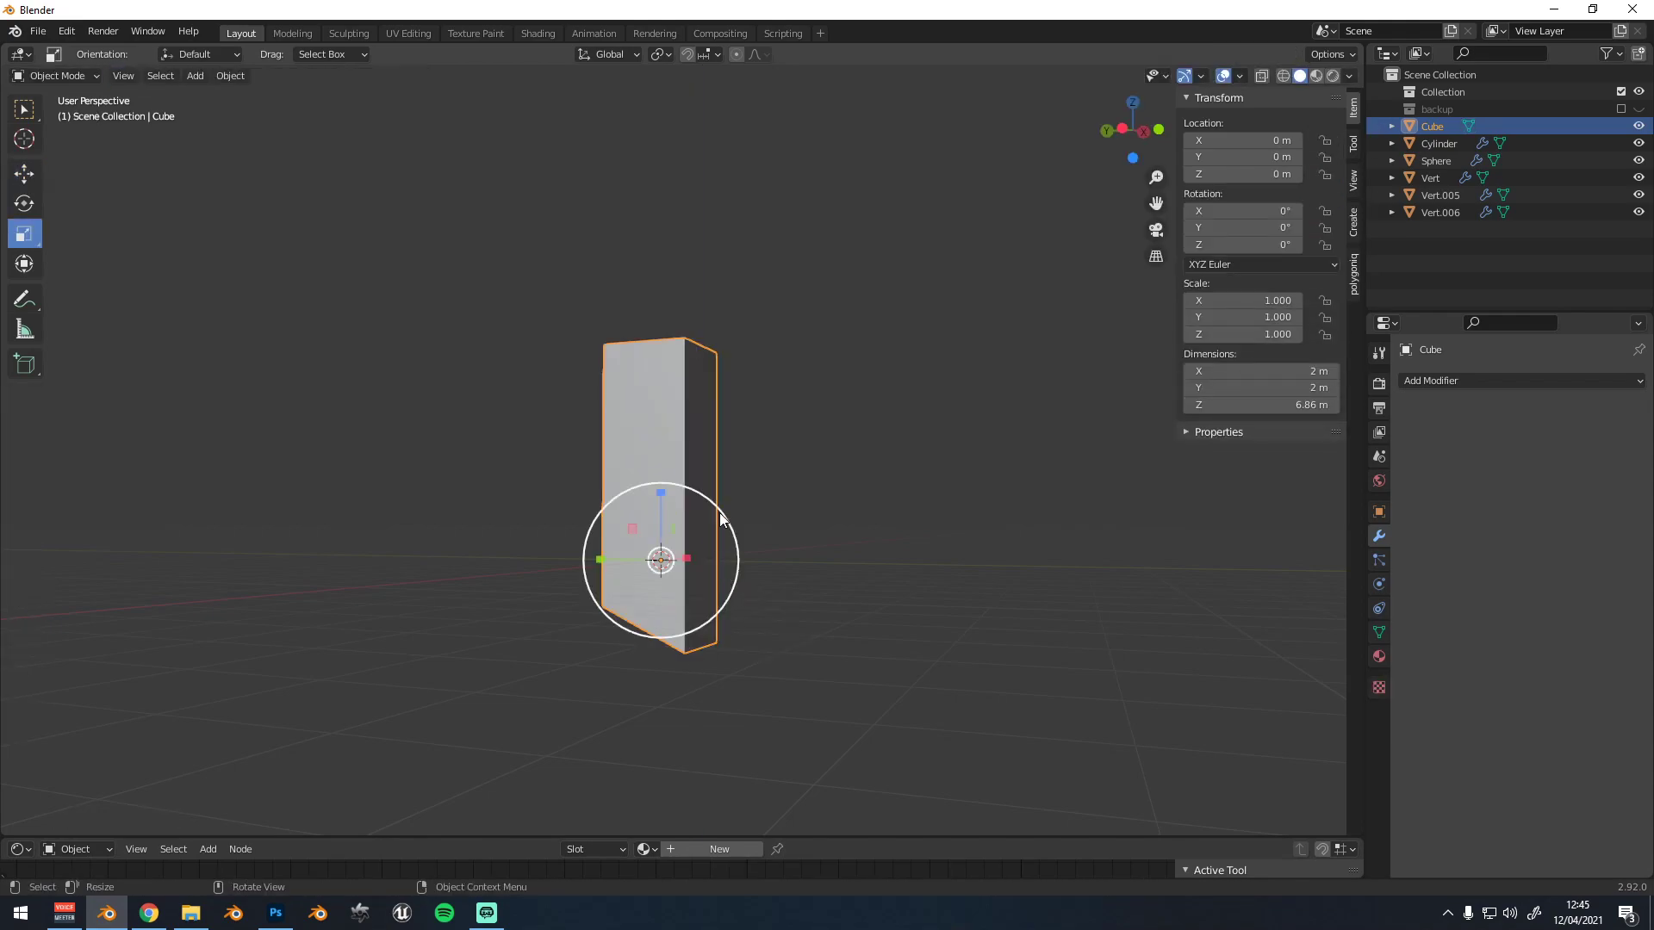
# Bevel all edges of the tall block with a narrow single-segment bevel
pyautogui.moveTo(718, 520); pyautogui.dragTo(698, 524, button='middle')
pyautogui.scroll(3, 700, 524)
pyautogui.press('Tab')
pyautogui.press('a')
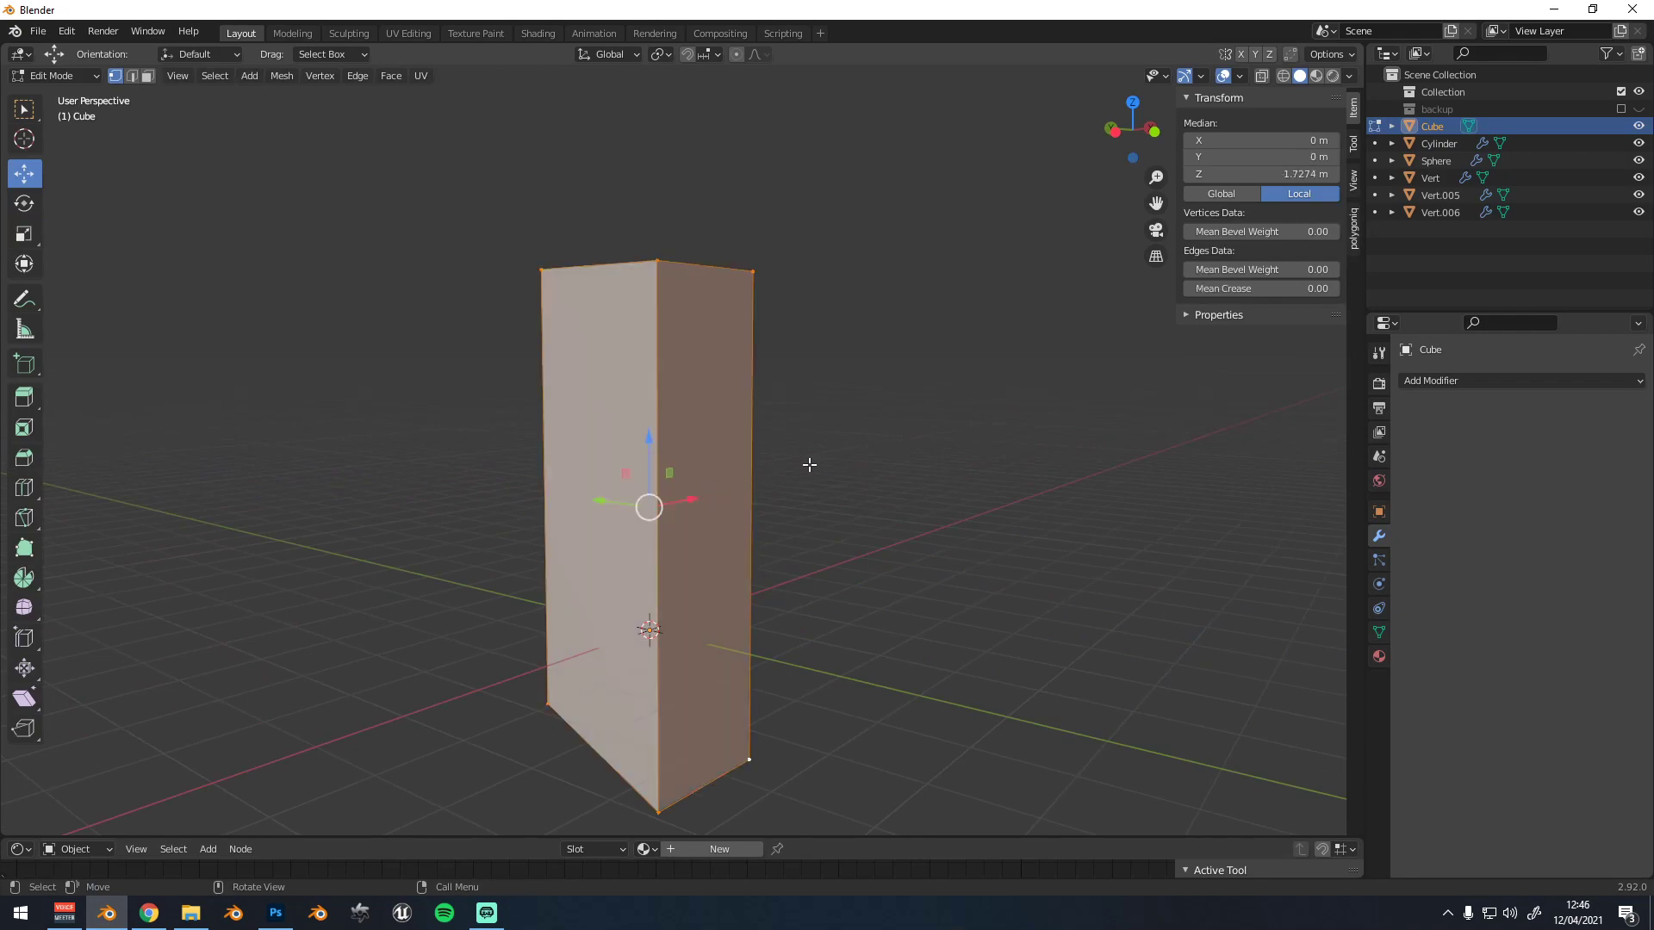
pyautogui.hotkey('ctrl', 'b')
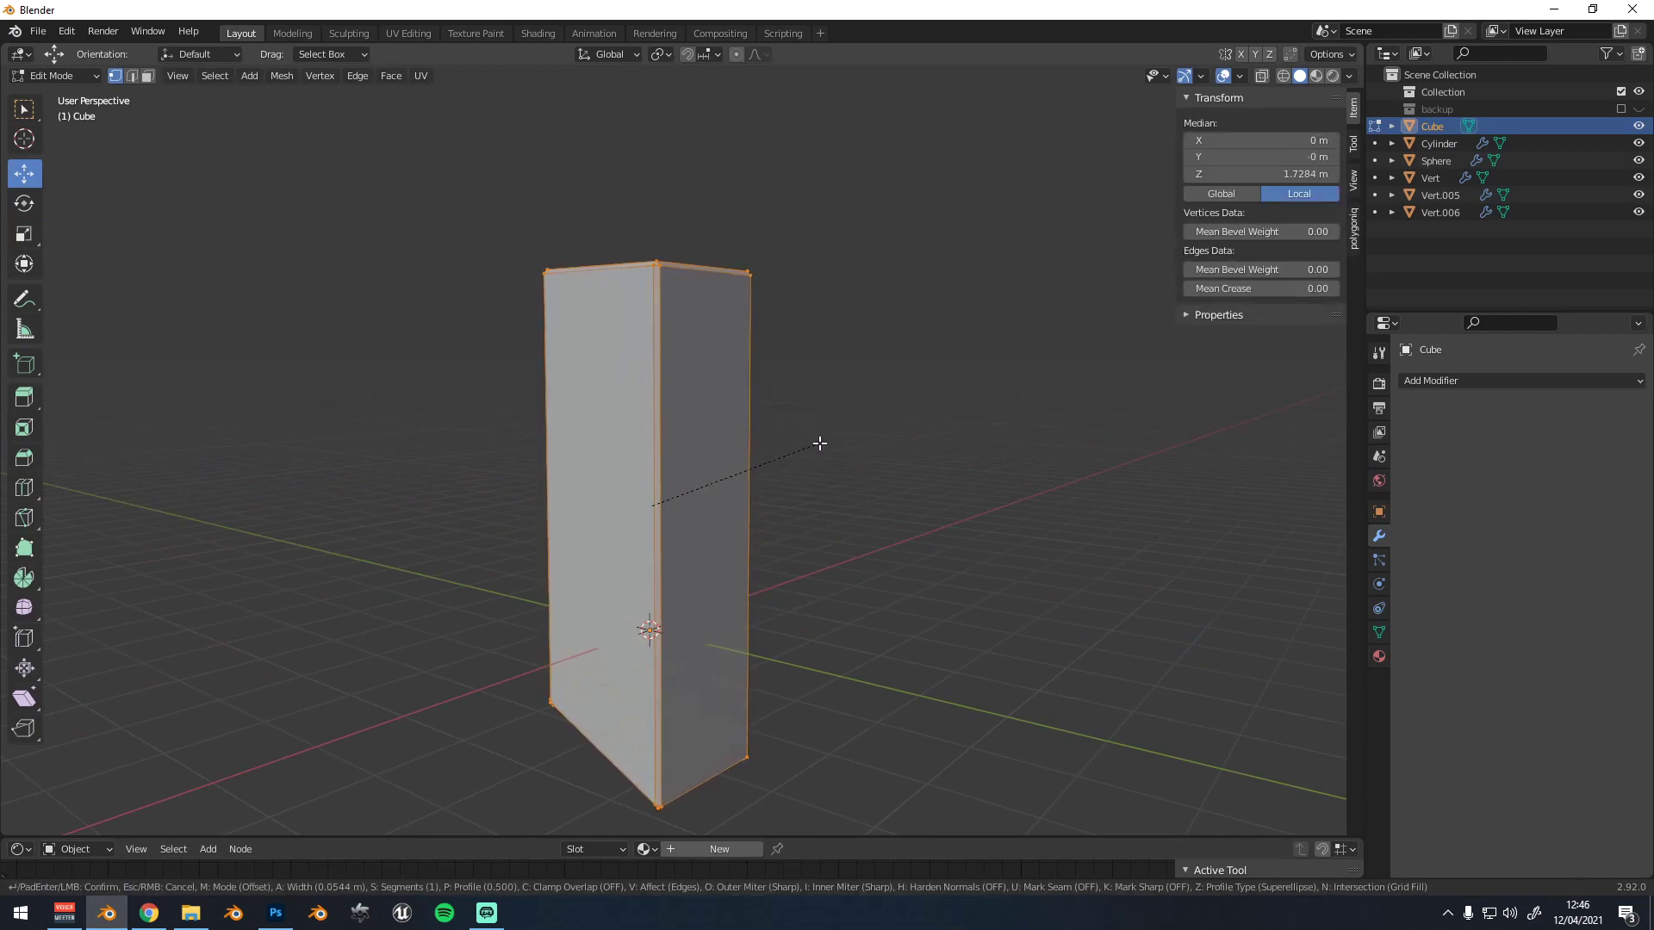
pyautogui.click(815, 447)
pyautogui.moveTo(673, 460); pyautogui.dragTo(646, 405, button='middle')
pyautogui.hotkey('ctrl', 'z')
pyautogui.hotkey('ctrl', 'b')
pyautogui.click(762, 443)
pyautogui.press('Tab')
# Shade the bevelled block smooth and add a Subdivision Surface modifier with viewport level 2
pyautogui.rightClick(646, 405)
pyautogui.click(647, 405)
pyautogui.scroll(2, 682, 413)
pyautogui.click(1447, 380)
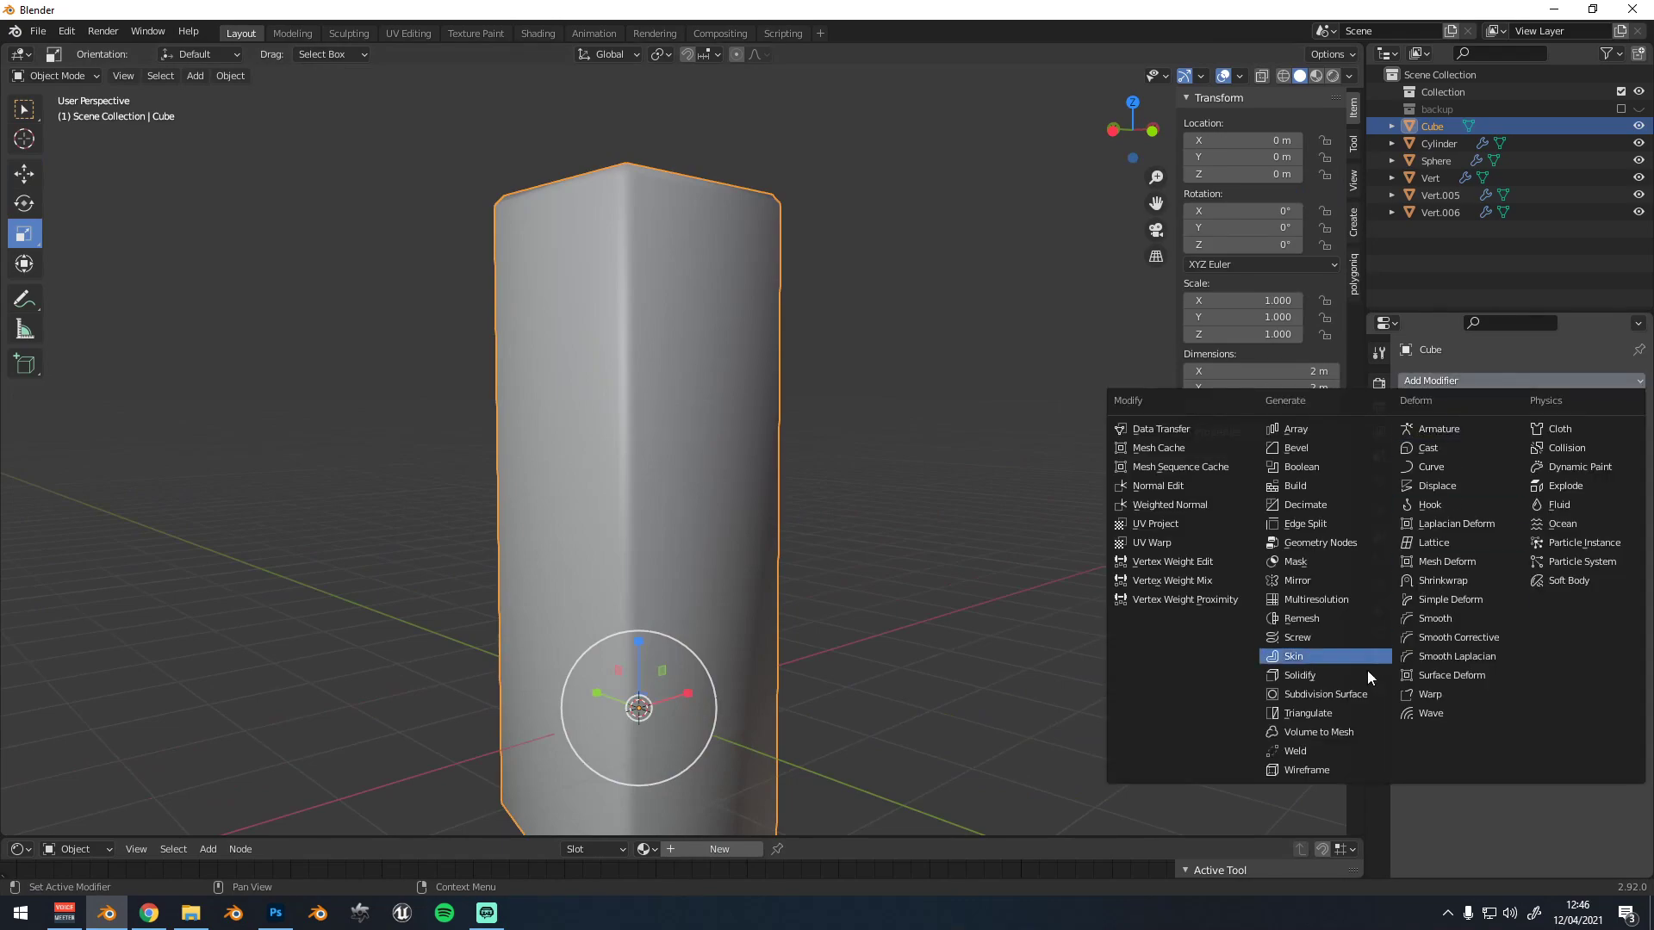
pyautogui.click(1288, 694)
pyautogui.click(1619, 484)
pyautogui.scroll(-1, 751, 439)
# Bevel all edges of the tall block again with a single segment about 0.038 m wide
pyautogui.press('Tab')
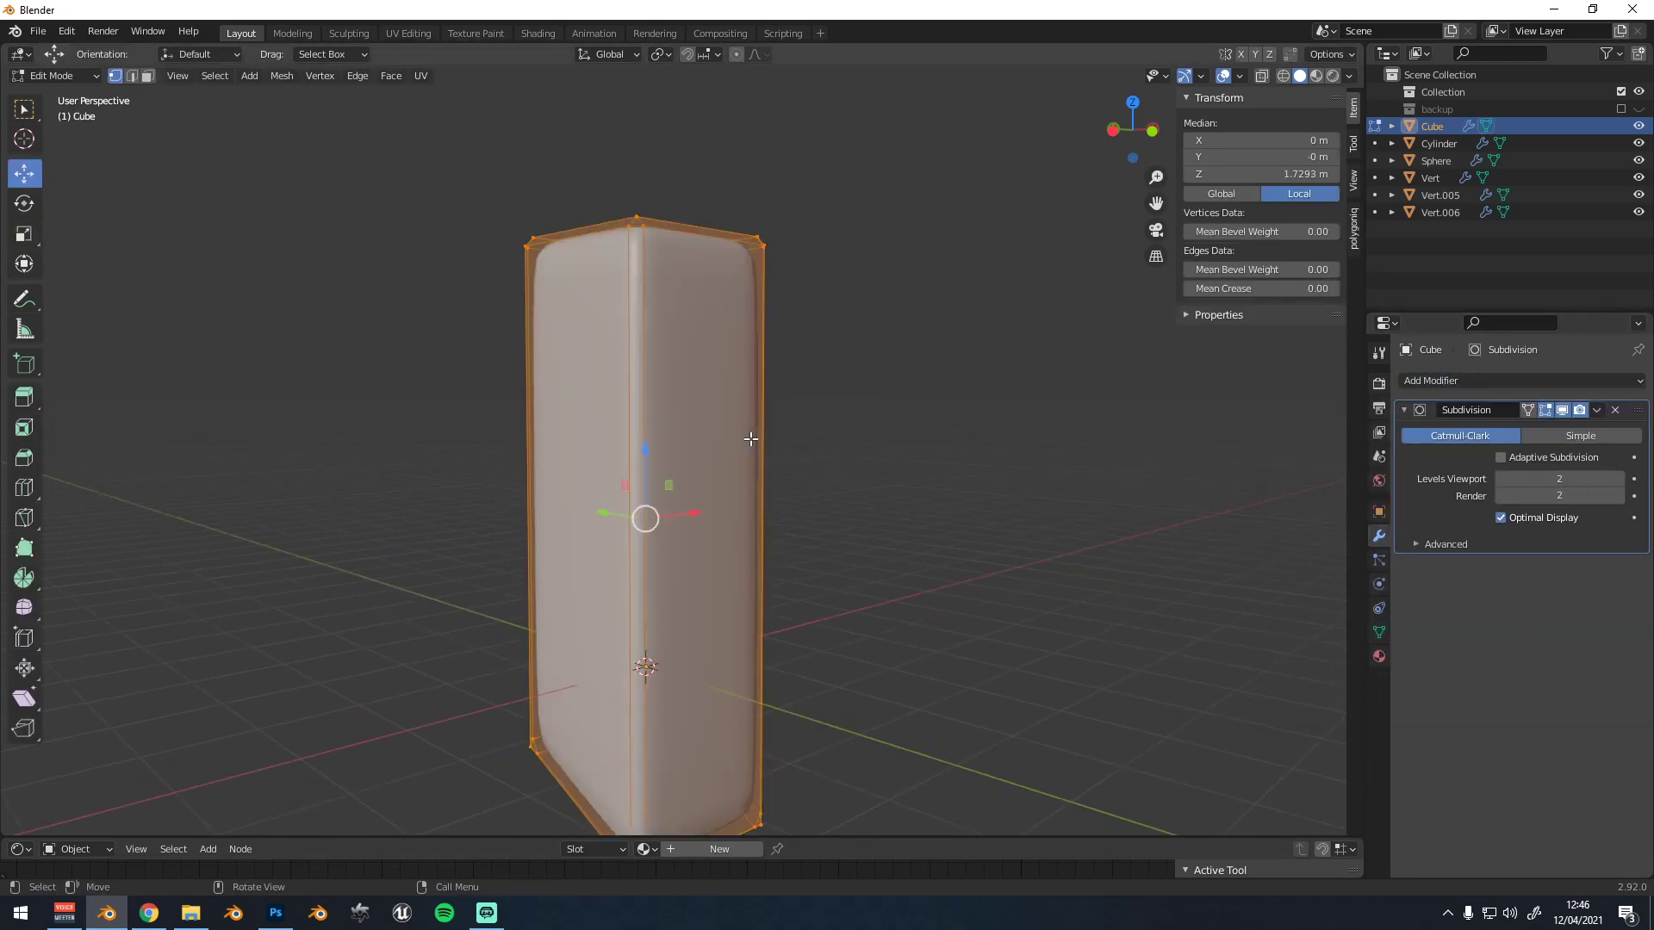
pyautogui.hotkey('ctrl', 'b')
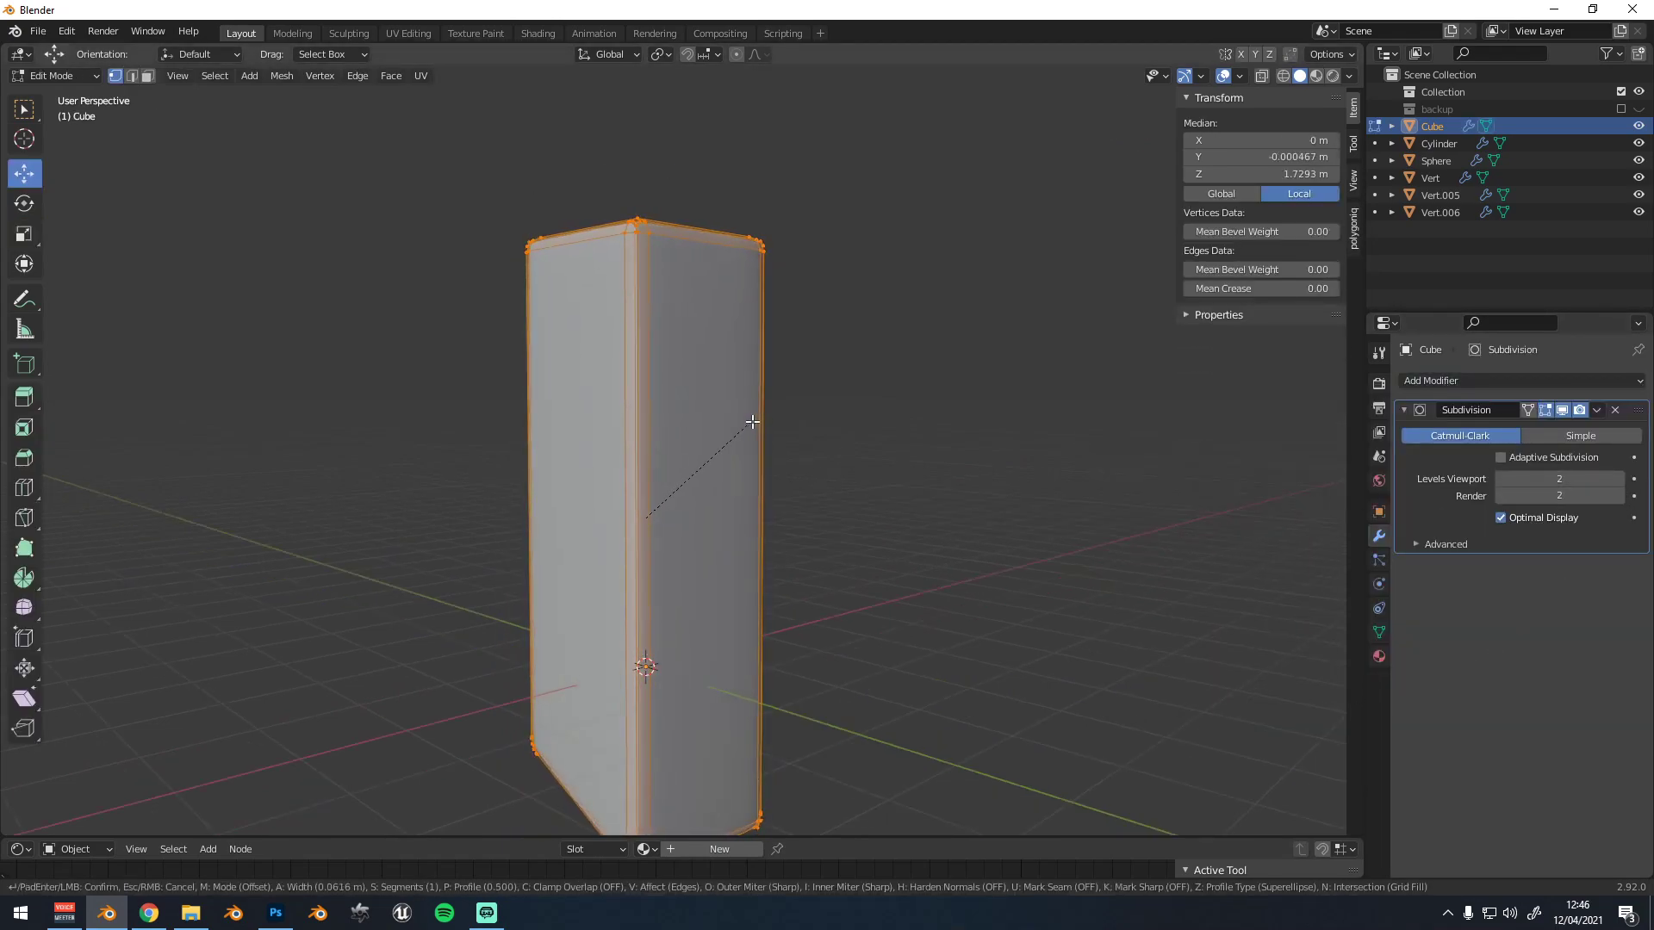
pyautogui.rightClick(750, 423)
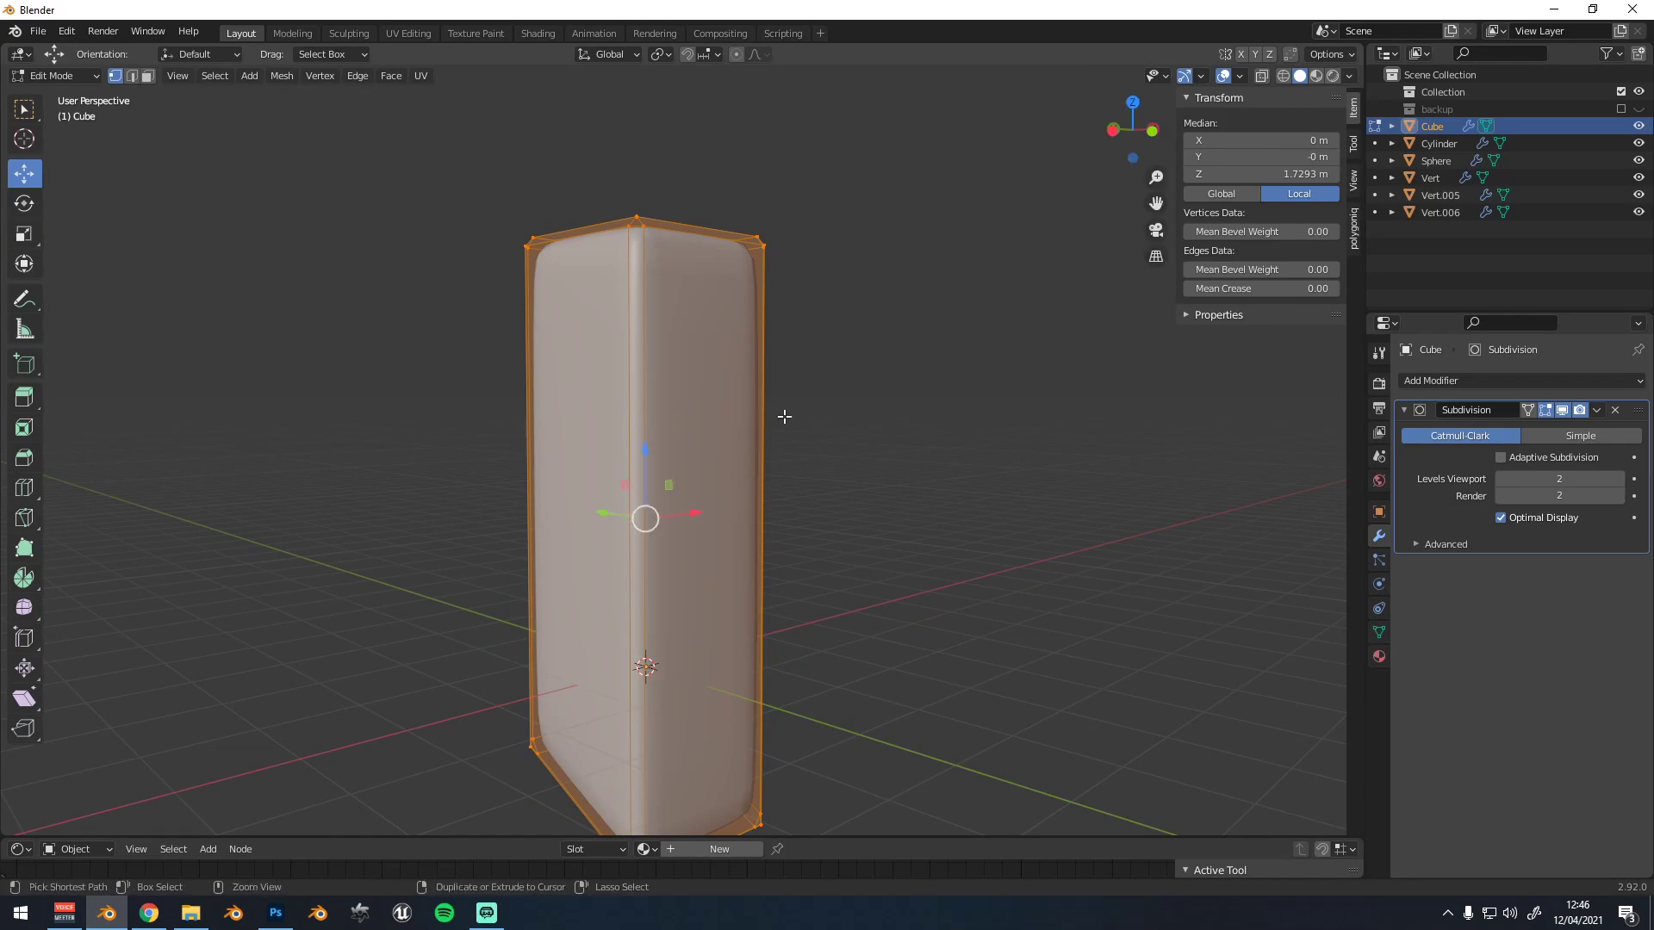
pyautogui.hotkey('ctrl', 'b')
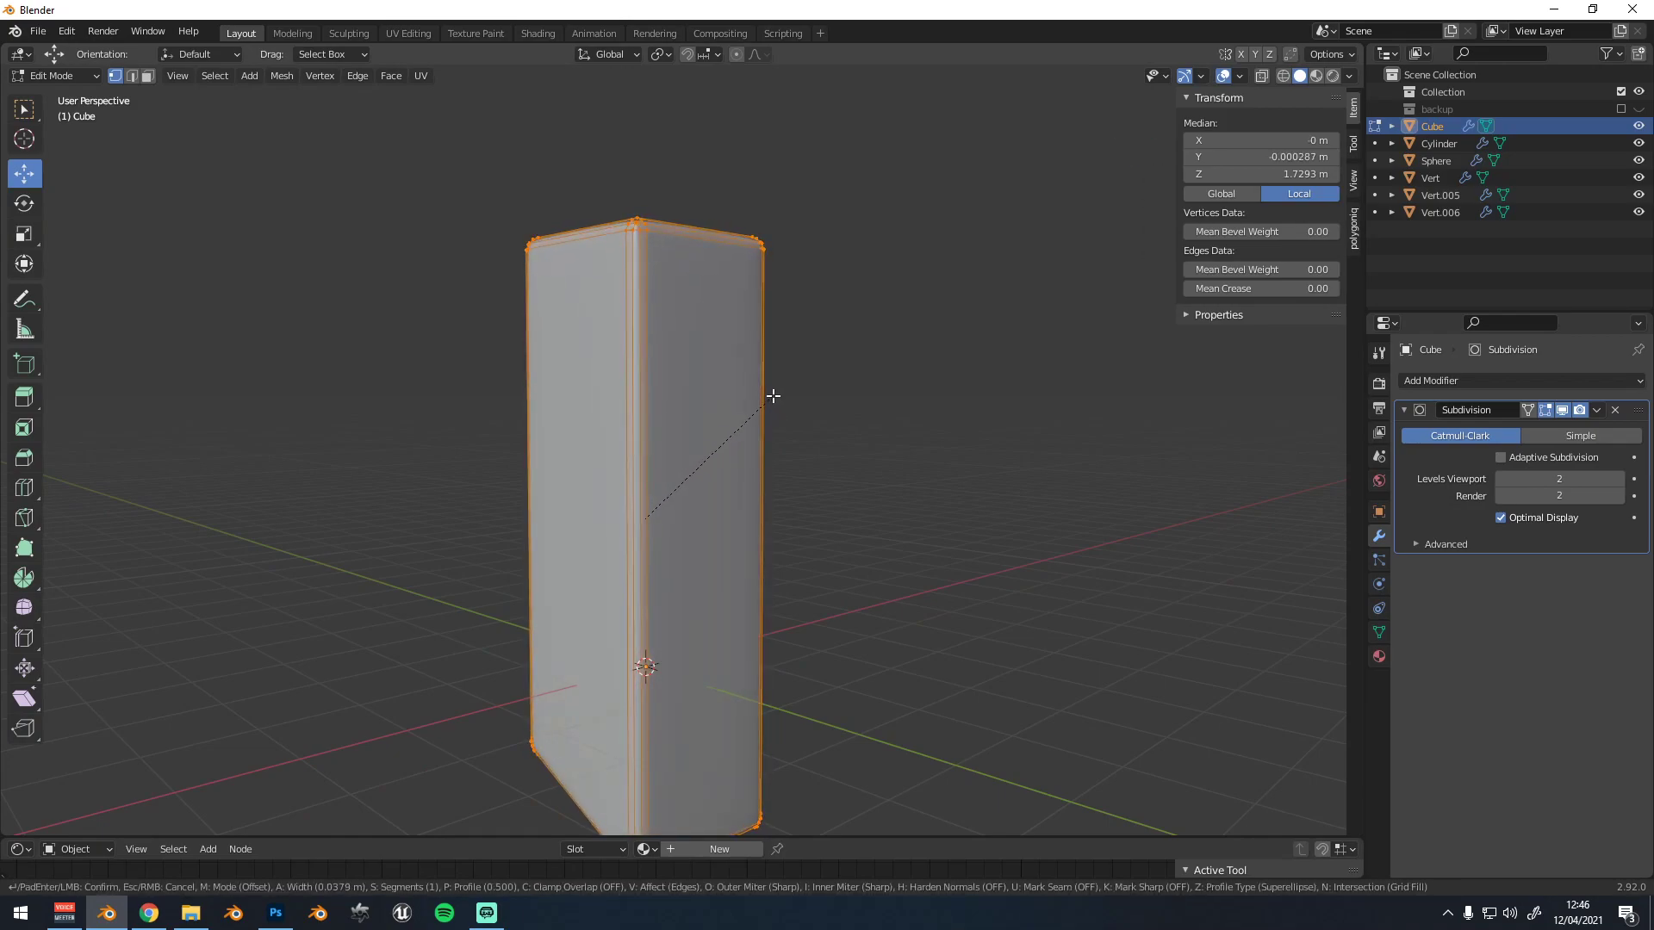
pyautogui.click(774, 397)
pyautogui.press('Tab')
pyautogui.moveTo(834, 413)
pyautogui.mouseDown(button='middle')
pyautogui.moveTo(734, 426)
pyautogui.moveTo(837, 429)
pyautogui.mouseUp(button='middle')
# Scale the block down to about 0.044 and move it to the face at about Y -0.405 m, Z 2.25 m
pyautogui.press('s')
pyautogui.rightClick(751, 496)
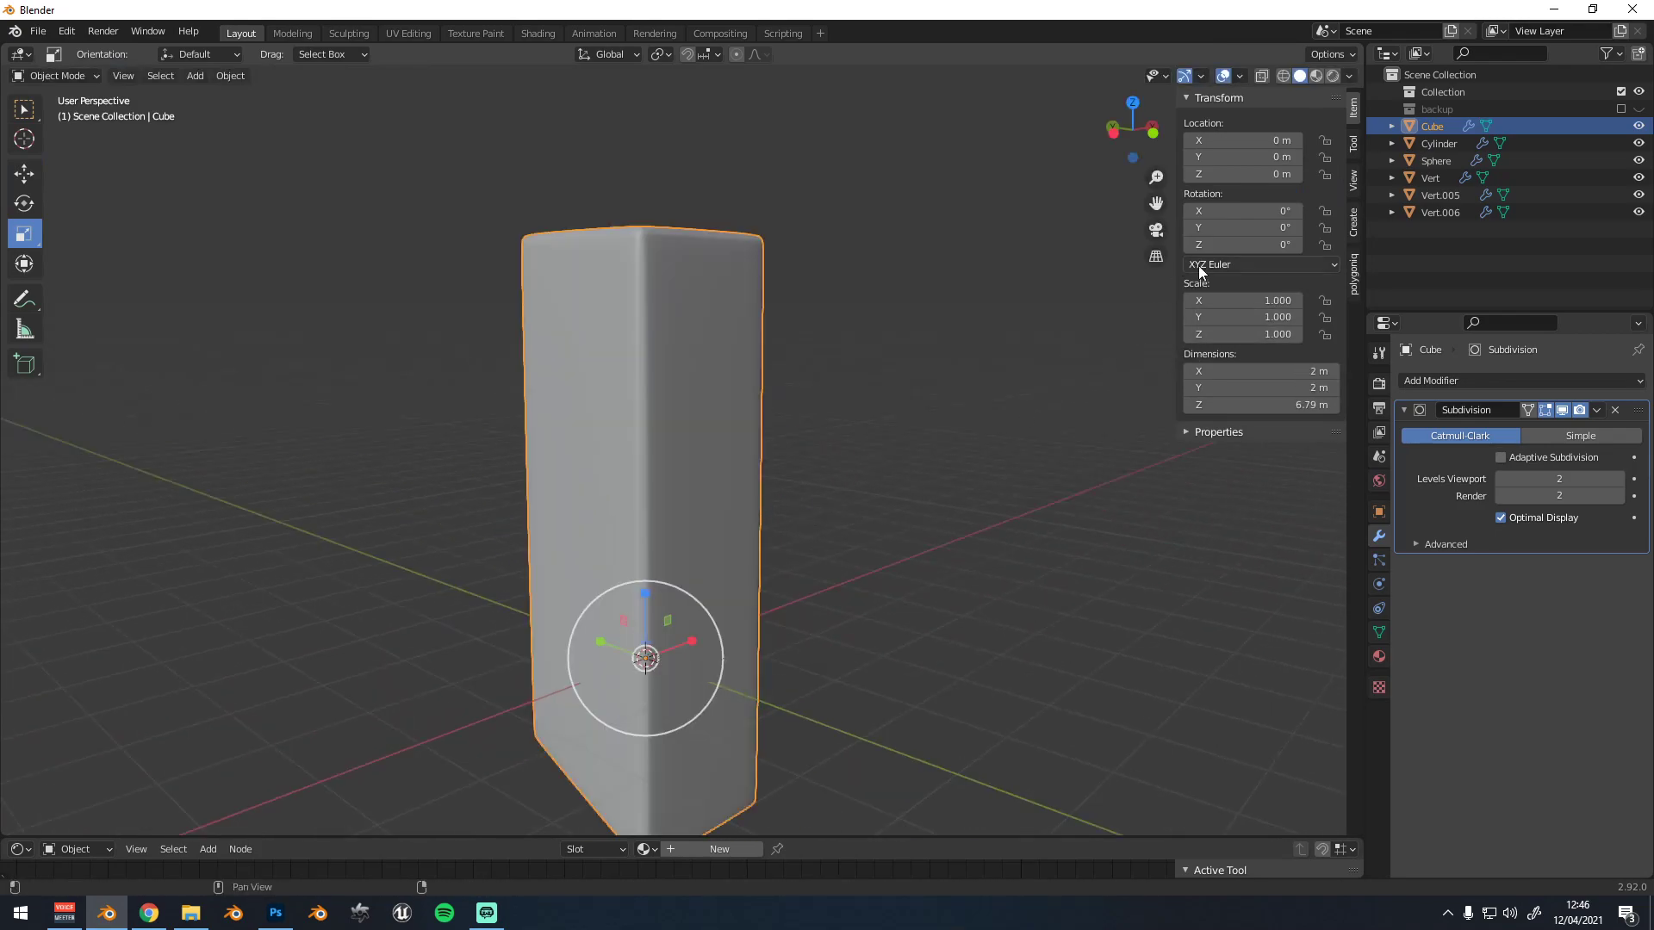
pyautogui.press('s')
pyautogui.click(718, 588)
pyautogui.press('s')
pyautogui.click(764, 581)
pyautogui.click(37, 201)
pyautogui.click(28, 175)
pyautogui.moveTo(608, 611); pyautogui.dragTo(670, 427)
pyautogui.press('s')
pyautogui.click(732, 474)
pyautogui.press('KP_Decimal')
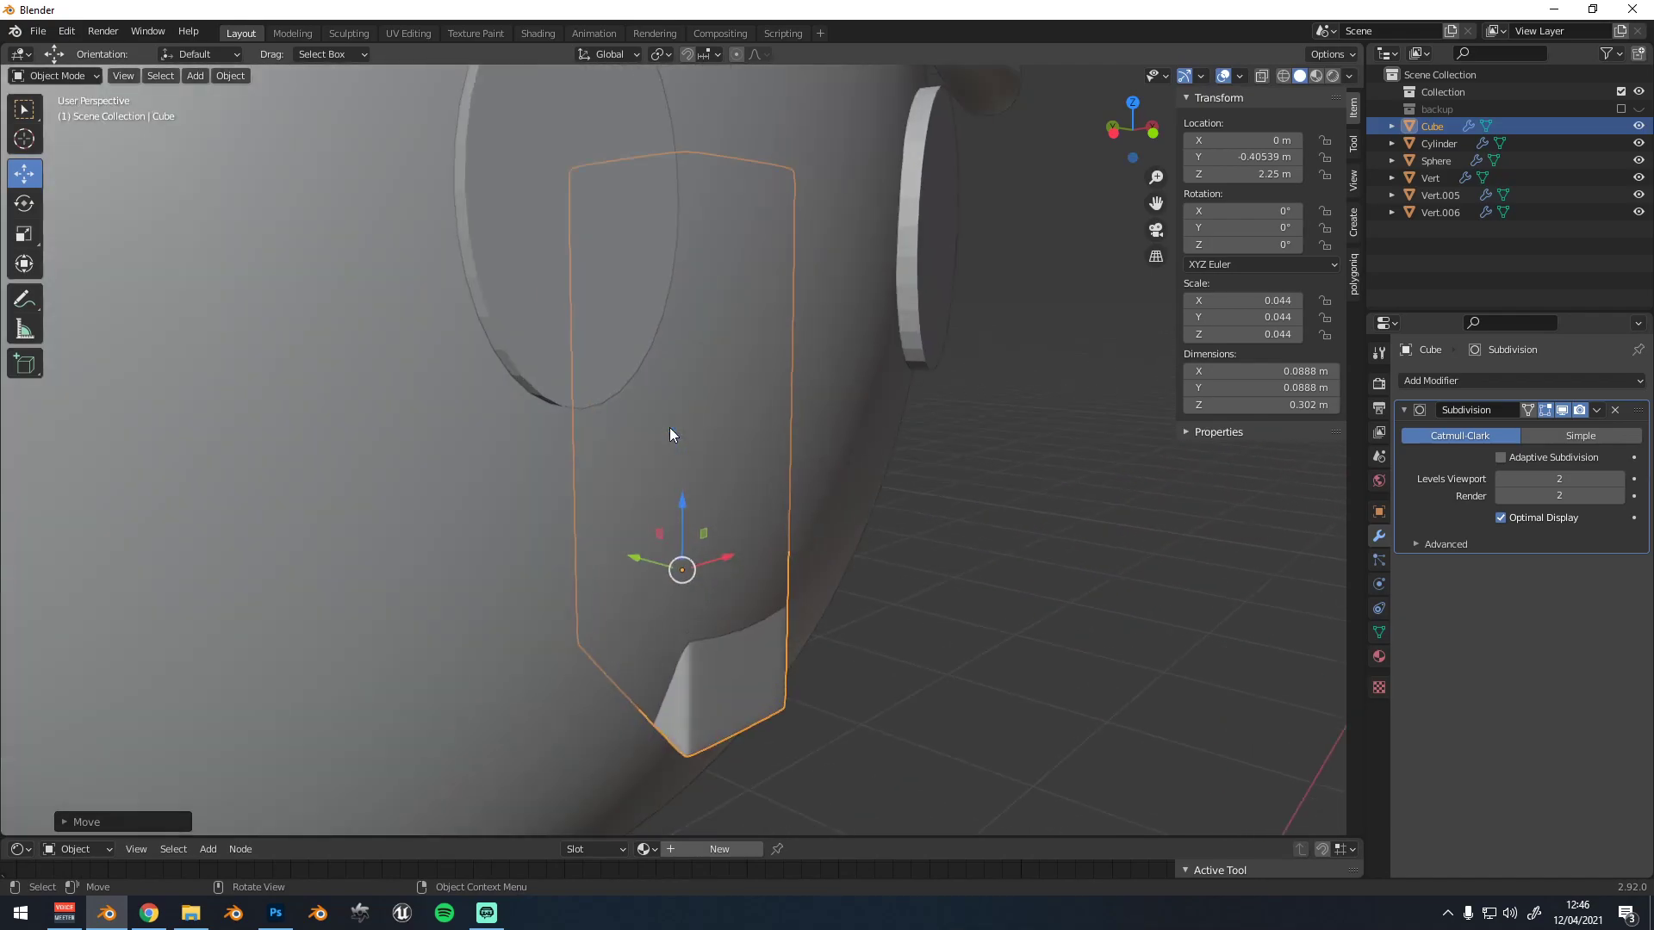
# Move the nose block forward to about Y -0.471 m and flatten it to a Y scale of about 0.028
pyautogui.scroll(-9, 671, 429)
pyautogui.scroll(1, 663, 482)
pyautogui.moveTo(664, 482); pyautogui.dragTo(644, 470, button='middle')
pyautogui.moveTo(646, 472); pyautogui.dragTo(682, 489)
pyautogui.click(27, 230)
pyautogui.scroll(2, 482, 414)
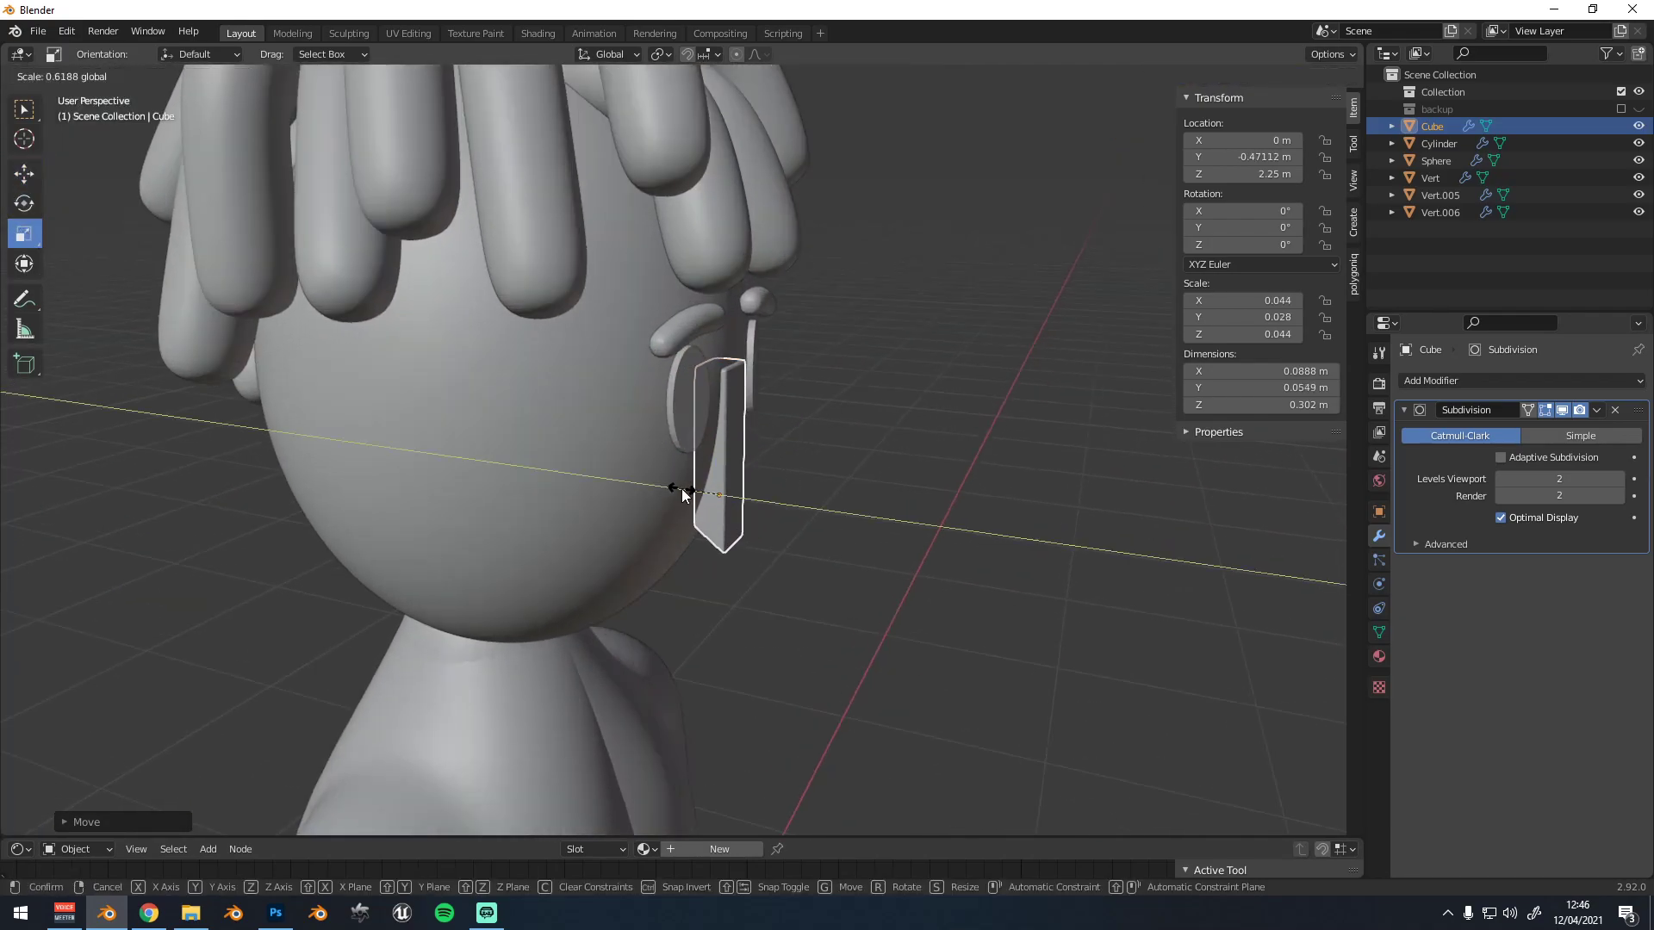
# Position the mouth piece below the nose at about X 0.083 m, Y -0.499 m, Z 2.175 m
pyautogui.click(24, 204)
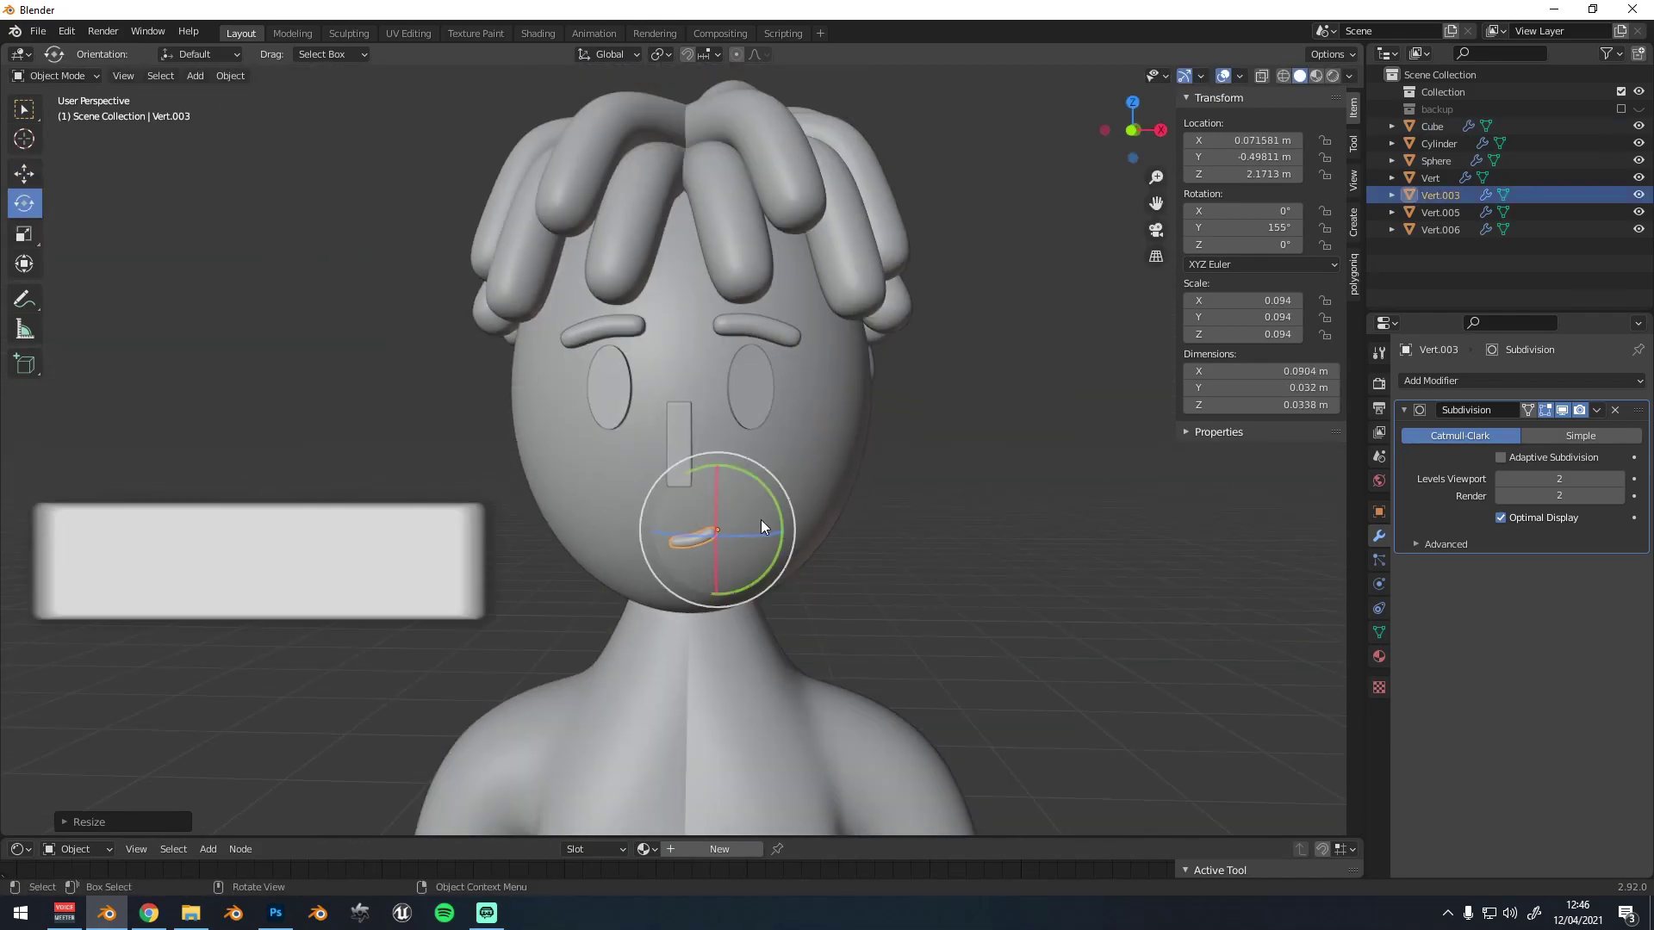
pyautogui.press('g')
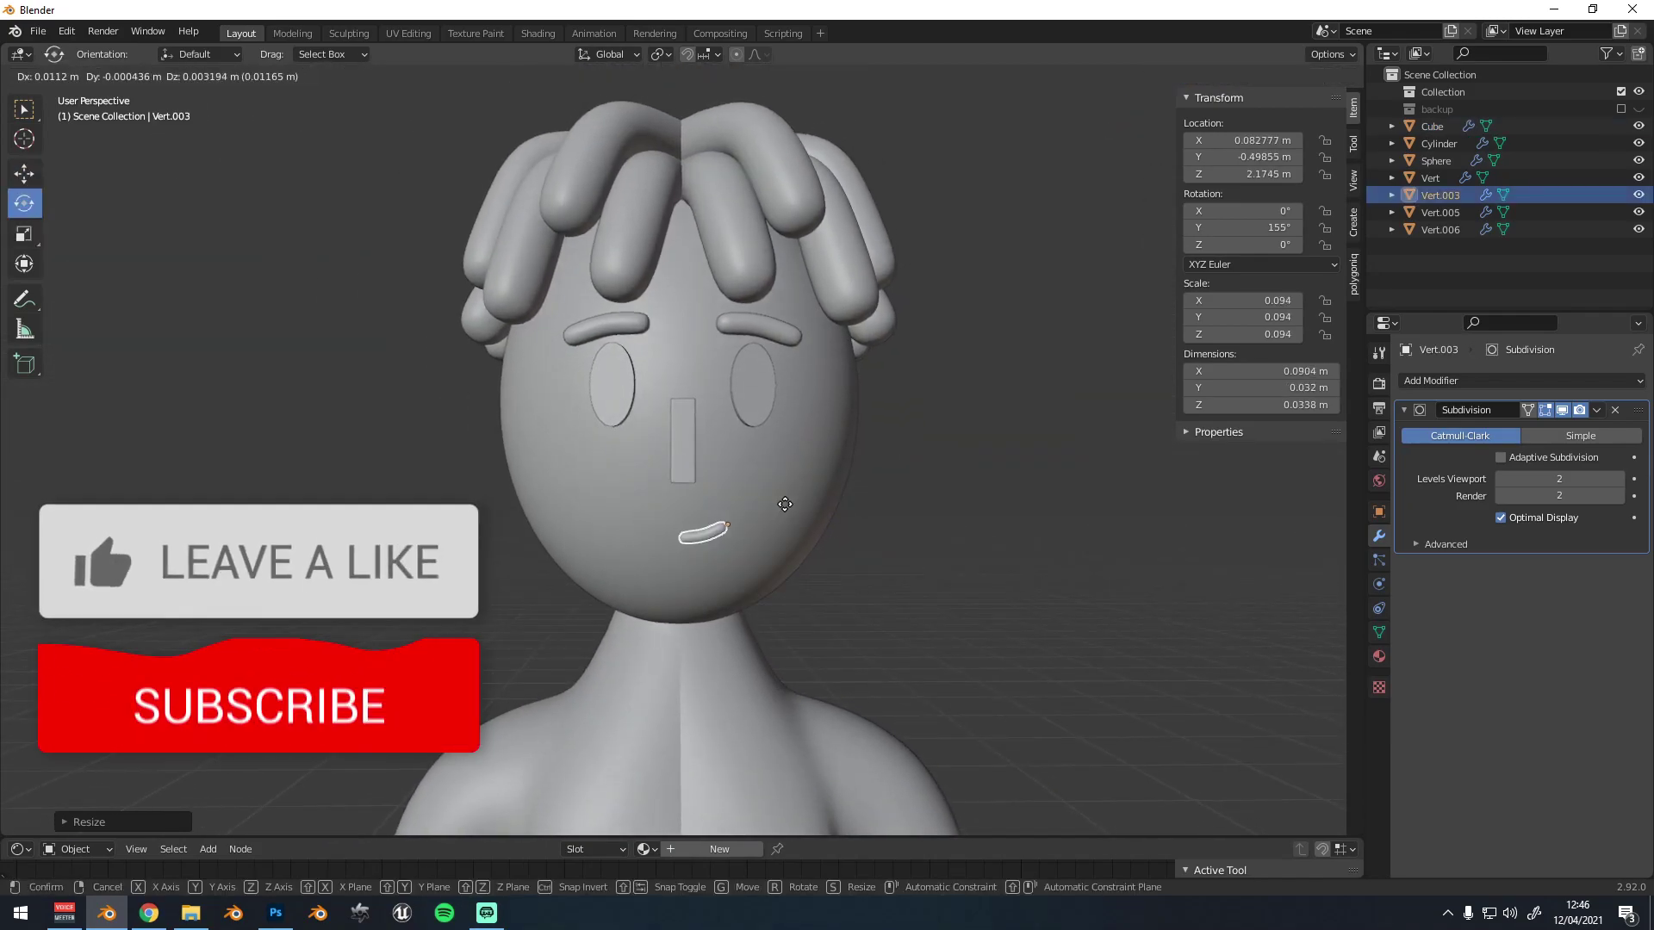
pyautogui.click(789, 504)
pyautogui.scroll(-2, 901, 506)
# Inspect the nose, eyebrow, hair and mouth objects one by one on the head
pyautogui.click(656, 415)
pyautogui.click(644, 416)
pyautogui.click(672, 436)
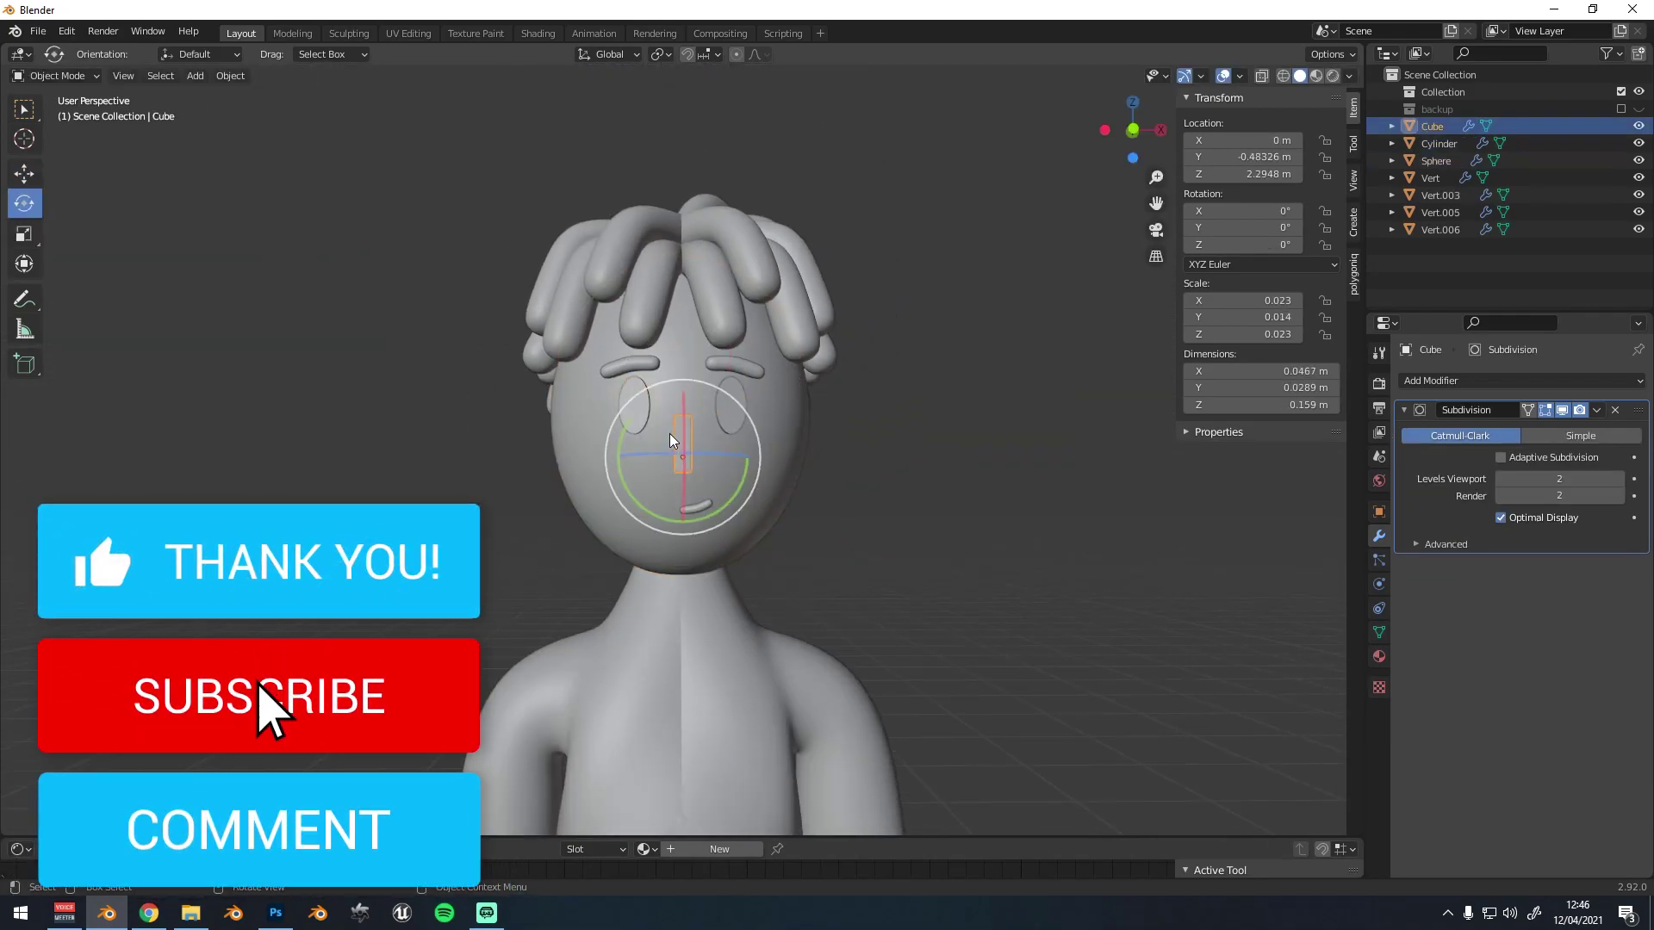
pyautogui.click(638, 365)
pyautogui.click(699, 308)
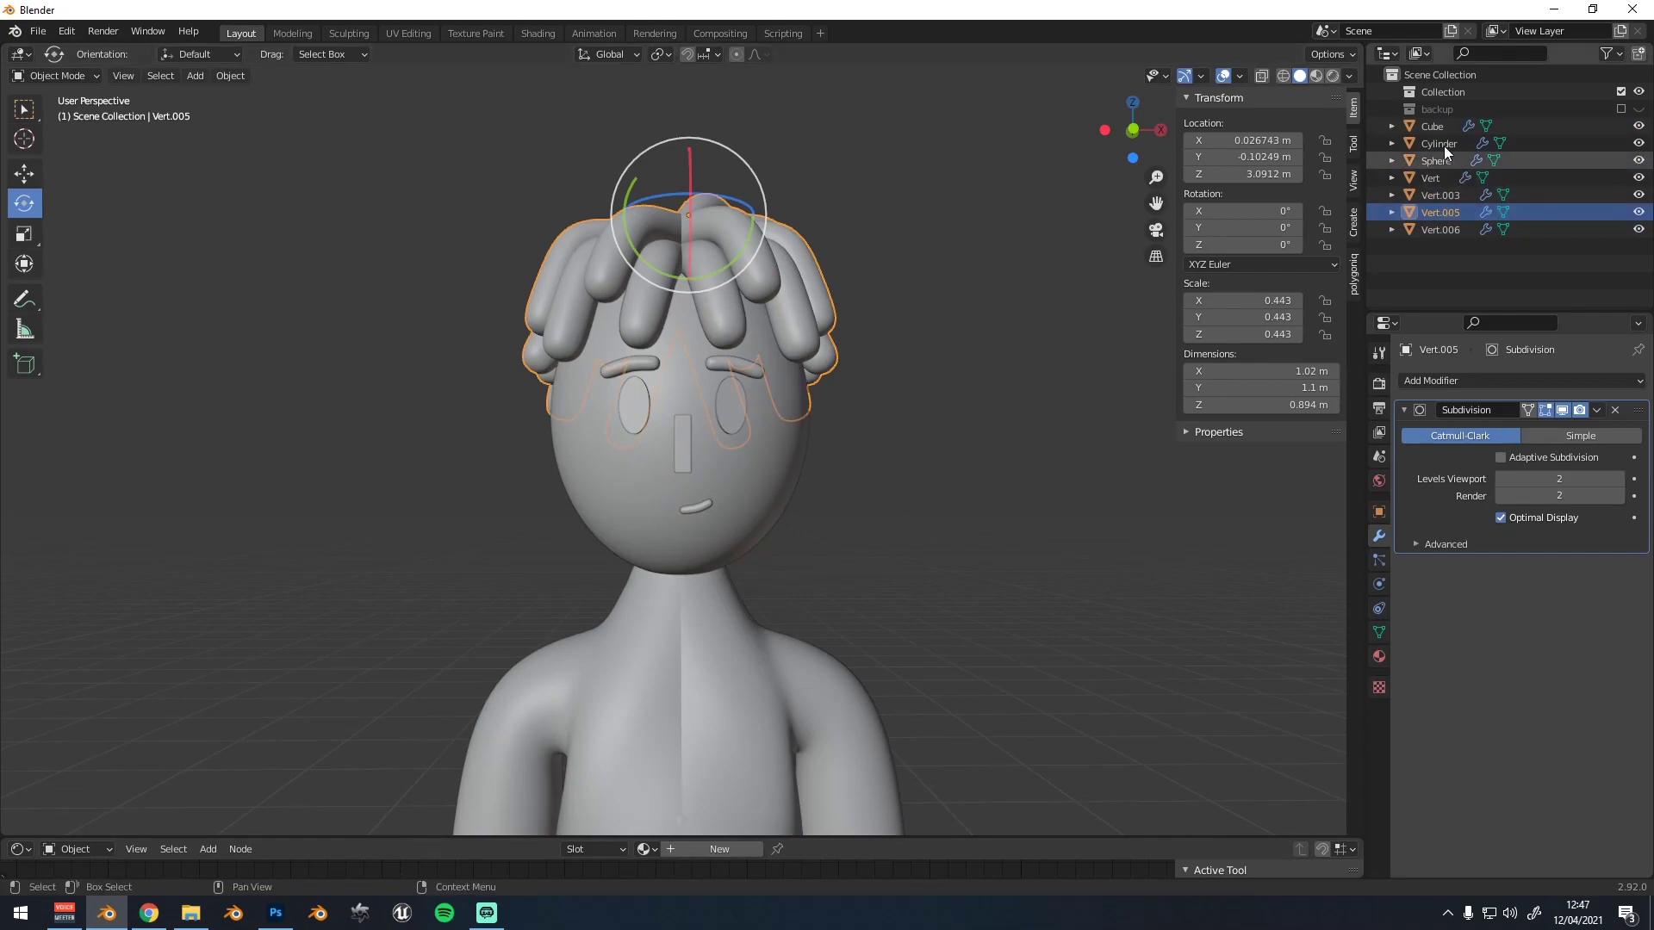
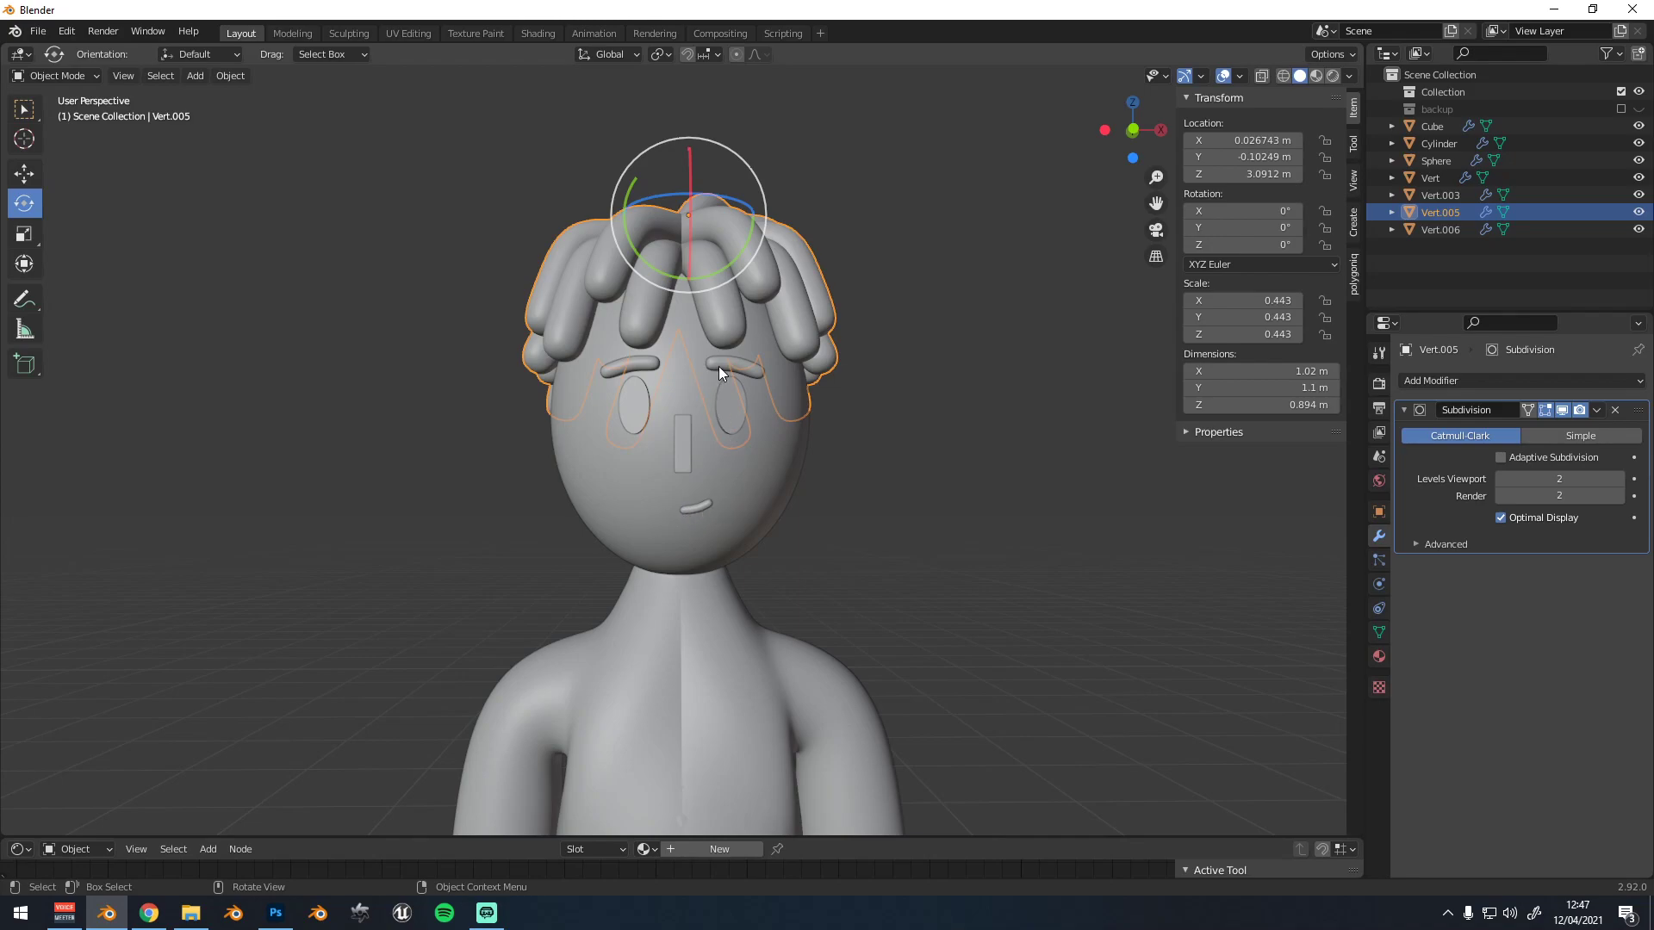
pyautogui.click(713, 509)
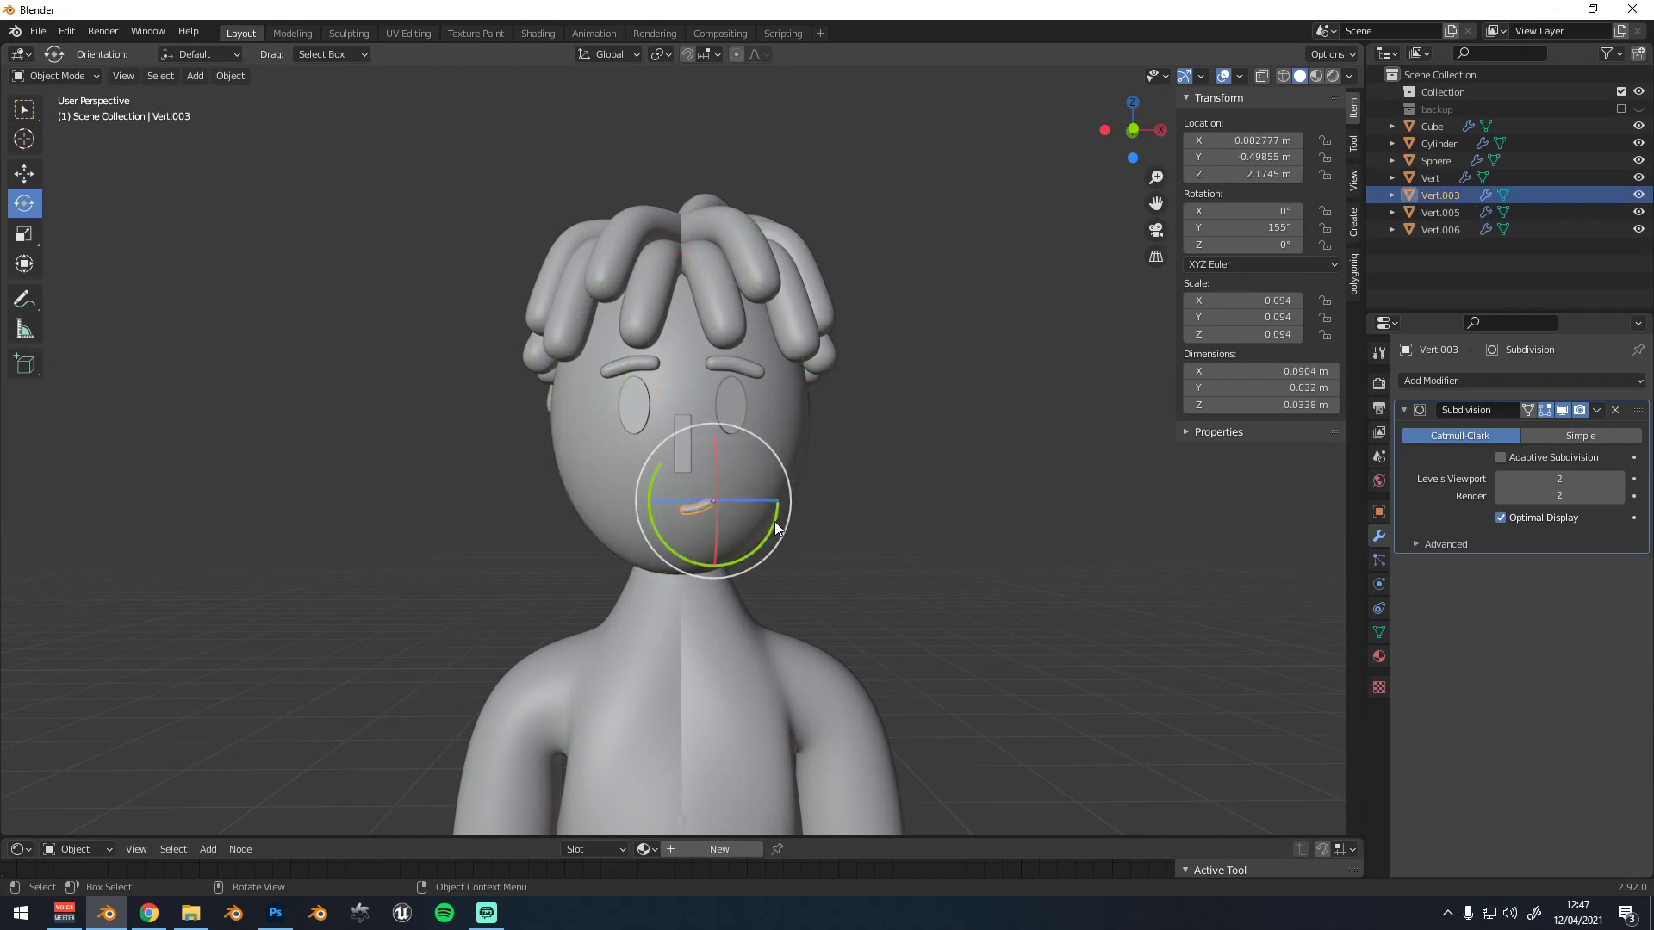
pyautogui.scroll(3, 793, 576)
pyautogui.scroll(-1, 827, 512)
pyautogui.scroll(-2, 763, 510)
pyautogui.scroll(1, 768, 474)
pyautogui.scroll(-1, 777, 427)
# Add a mesh cylinder and rotate it 90° about X
pyautogui.hotkey('alt', 'a')
pyautogui.hotkey('shift', 'a')
pyautogui.moveTo(891, 401)
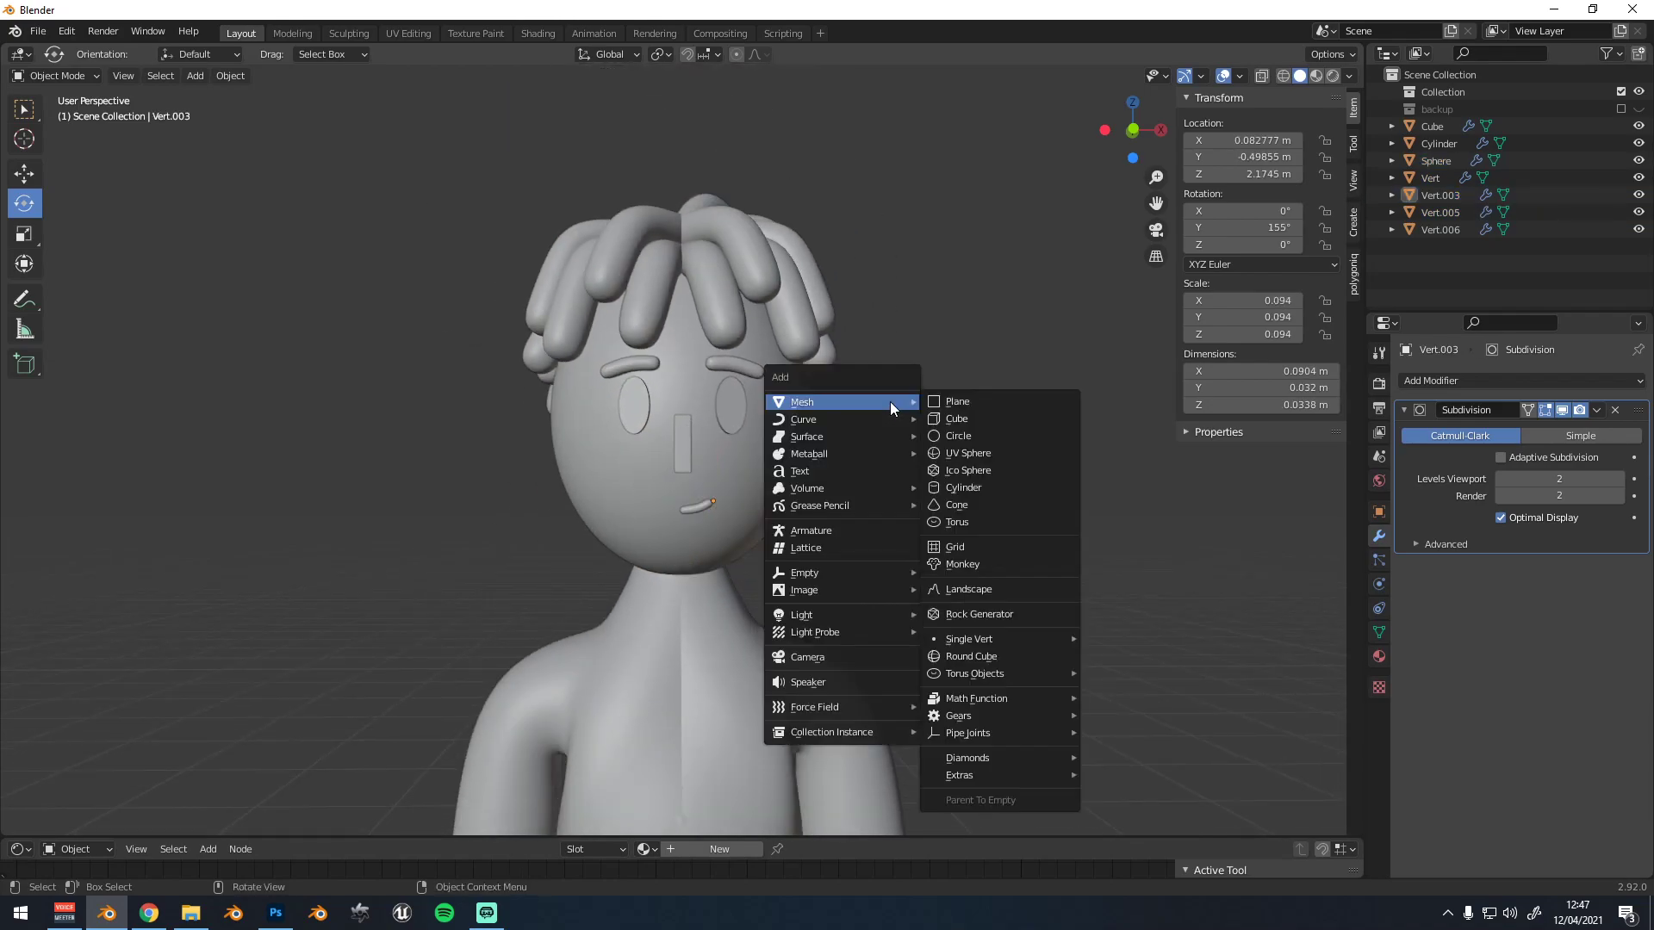
pyautogui.click(965, 486)
pyautogui.scroll(-4, 844, 495)
pyautogui.moveTo(765, 546); pyautogui.dragTo(834, 566, button='middle')
pyautogui.scroll(-2, 834, 569)
pyautogui.write('rx90')
pyautogui.press('Return')
pyautogui.moveTo(595, 611); pyautogui.dragTo(667, 608, button='middle')
# Move one end face of the cylinder towards the other to make a disc about 0.165 m thick
pyautogui.press('Tab')
pyautogui.keyDown('alt'); pyautogui.click(528, 606); pyautogui.keyUp('alt')
pyautogui.moveTo(493, 669); pyautogui.dragTo(664, 699)
pyautogui.moveTo(663, 699); pyautogui.dragTo(551, 699, button='middle')
pyautogui.press('Tab')
pyautogui.scroll(-2, 663, 643)
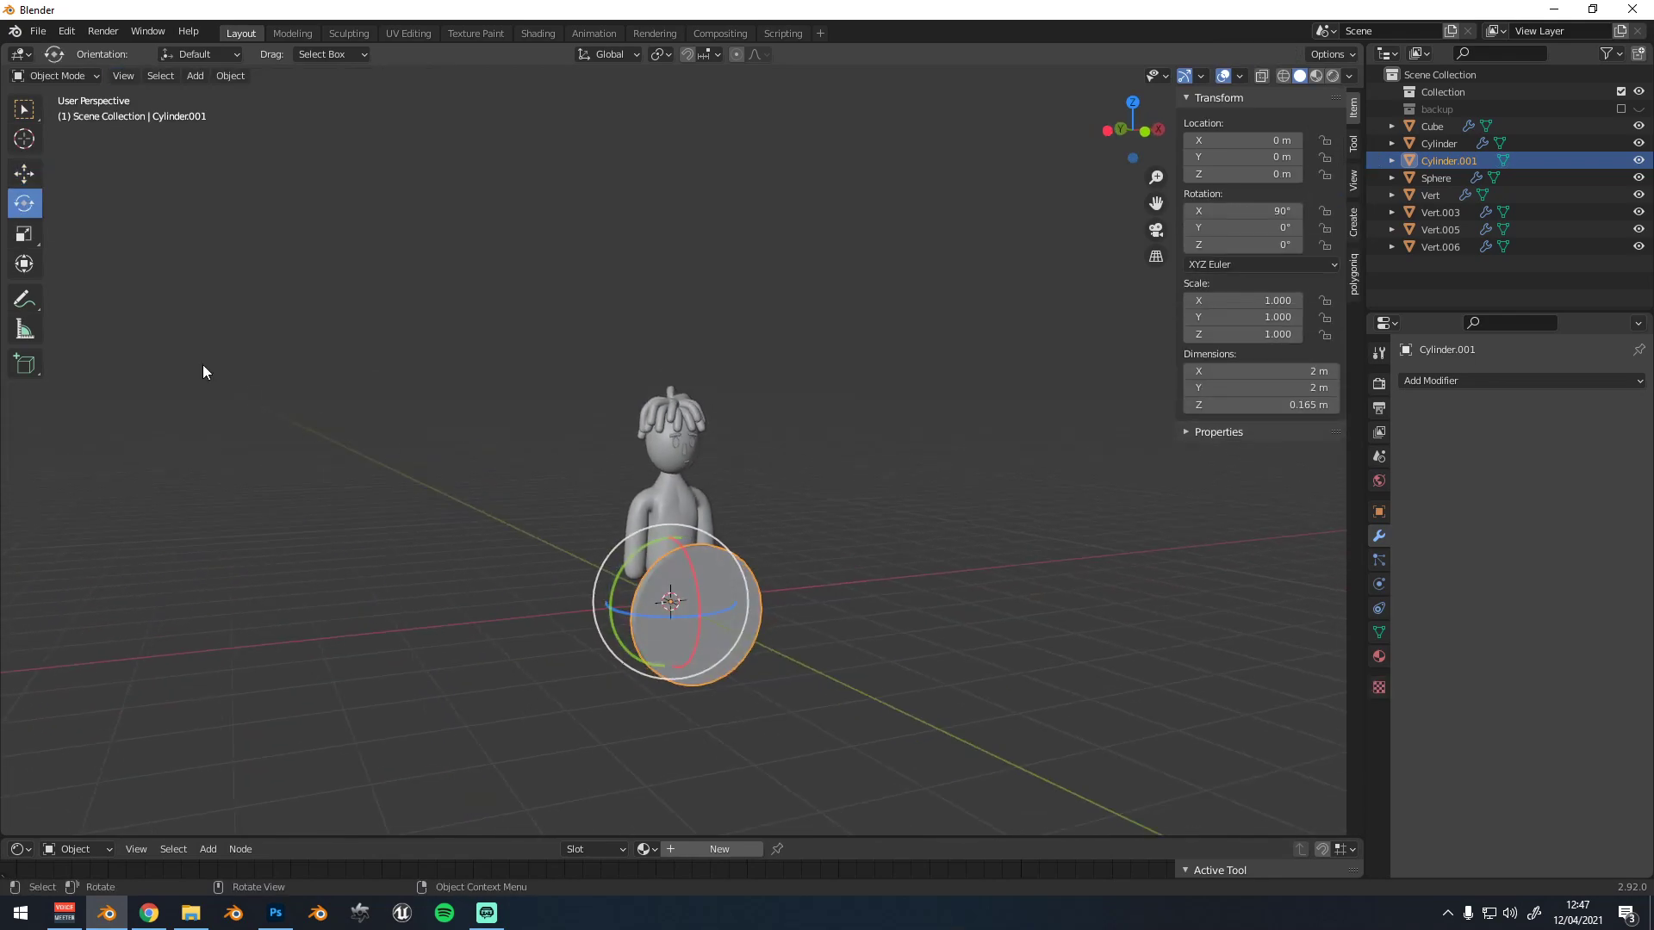
# Stretch the disc vertically into an oval with a local Y scale of about 1.438
pyautogui.moveTo(670, 535); pyautogui.dragTo(667, 505)
pyautogui.press('Tab')
pyautogui.moveTo(709, 534)
pyautogui.mouseDown(button='middle')
pyautogui.moveTo(687, 564)
pyautogui.moveTo(727, 541)
pyautogui.mouseUp(button='middle')
pyautogui.press('Tab')
pyautogui.press('Tab')
# Try to bevel all edges of the oval disc
pyautogui.click(686, 522)
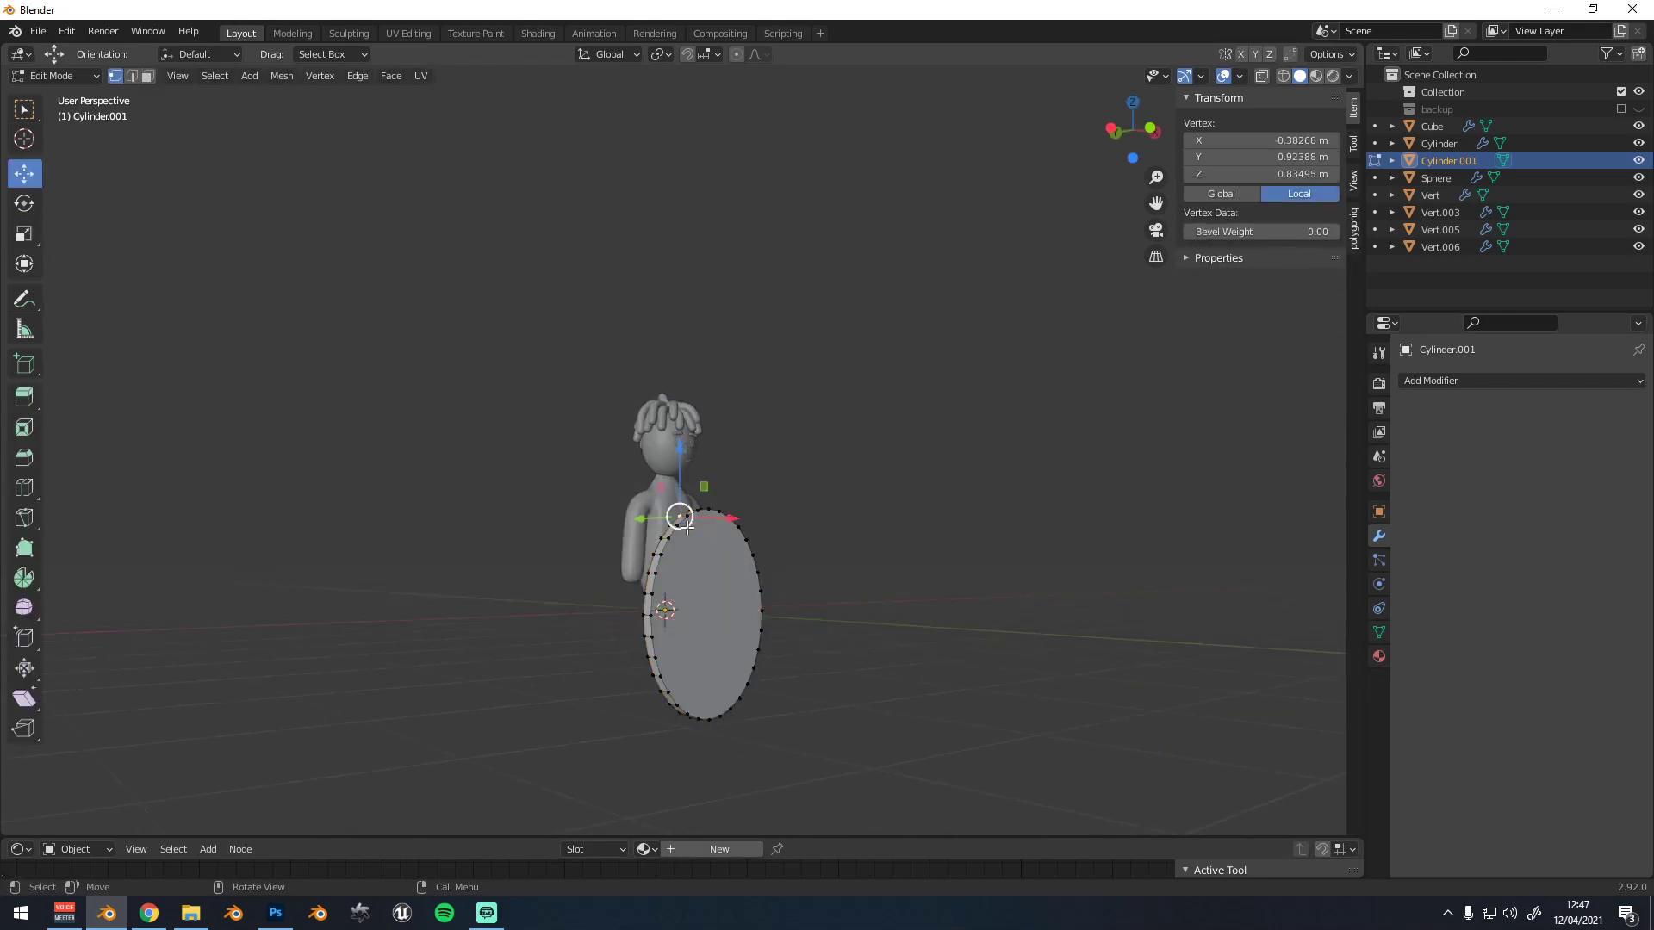
pyautogui.press('KP_Decimal')
pyautogui.scroll(-12, 671, 448)
pyautogui.scroll(1, 671, 136)
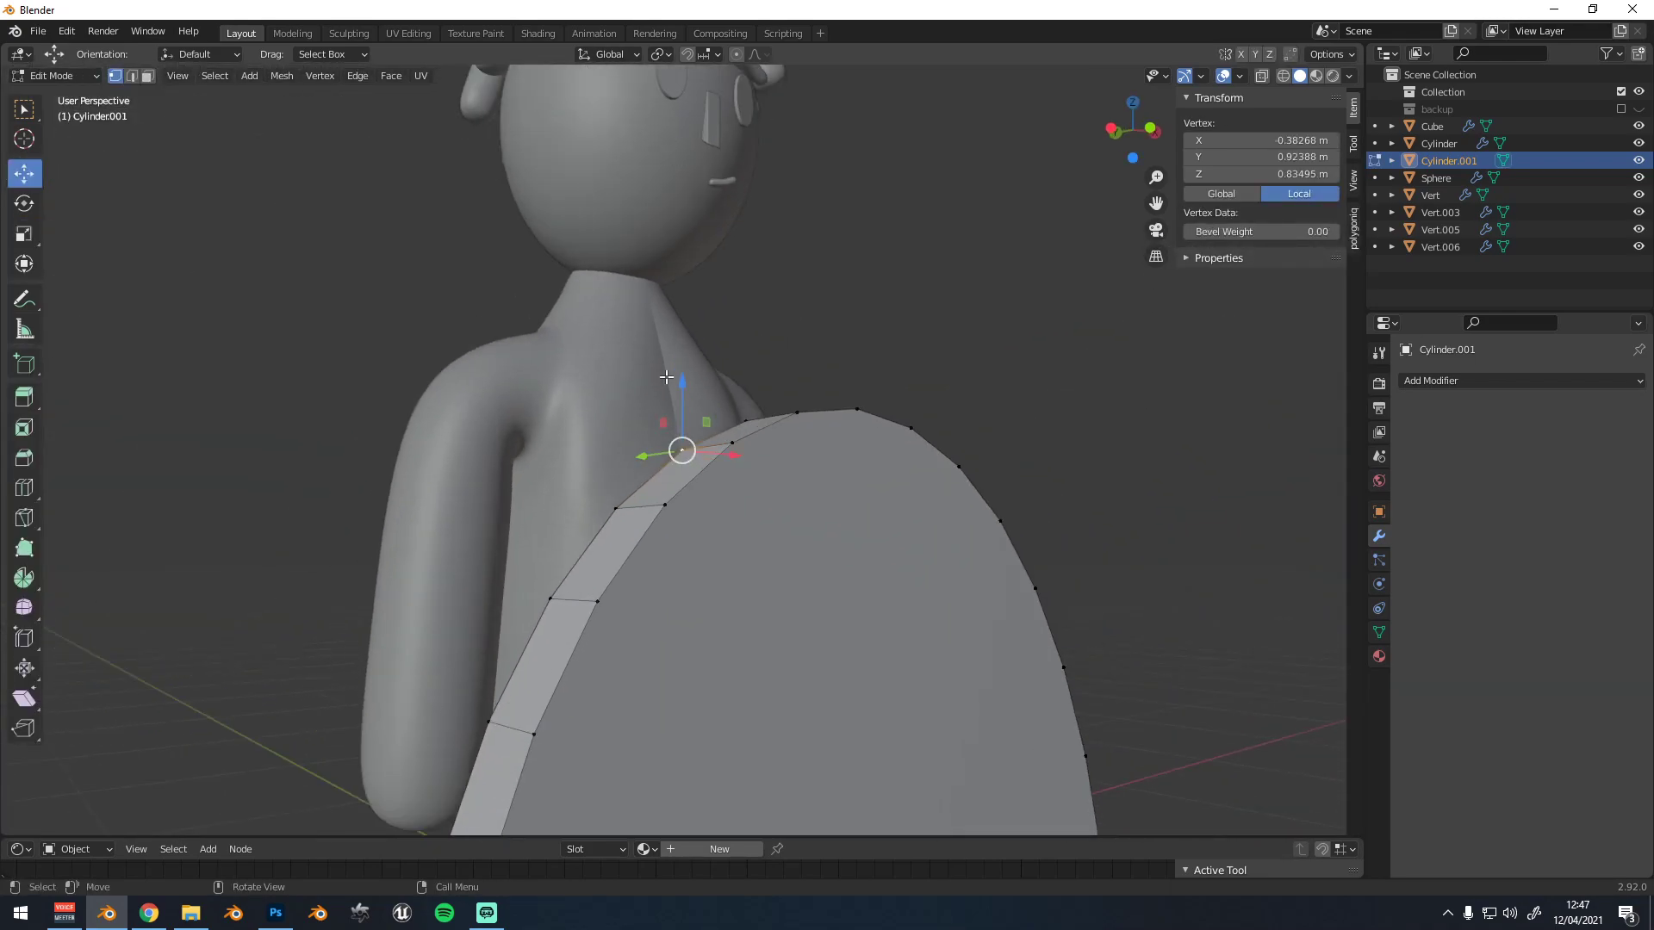
pyautogui.keyDown('alt'); pyautogui.click(720, 466); pyautogui.keyUp('alt')
pyautogui.scroll(-5, 776, 517)
pyautogui.press('a')
pyautogui.moveTo(791, 508); pyautogui.dragTo(771, 551, button='middle')
pyautogui.hotkey('ctrl', 'b')
pyautogui.click(814, 484)
pyautogui.scroll(-2, 815, 486)
pyautogui.press('Tab')
pyautogui.scroll(2, 845, 531)
# Add a Subdivision Surface modifier to the bevelled disc and select an edge loop on its rim
pyautogui.click(1583, 380)
pyautogui.click(1346, 695)
pyautogui.scroll(-1, 758, 547)
pyautogui.press('Tab')
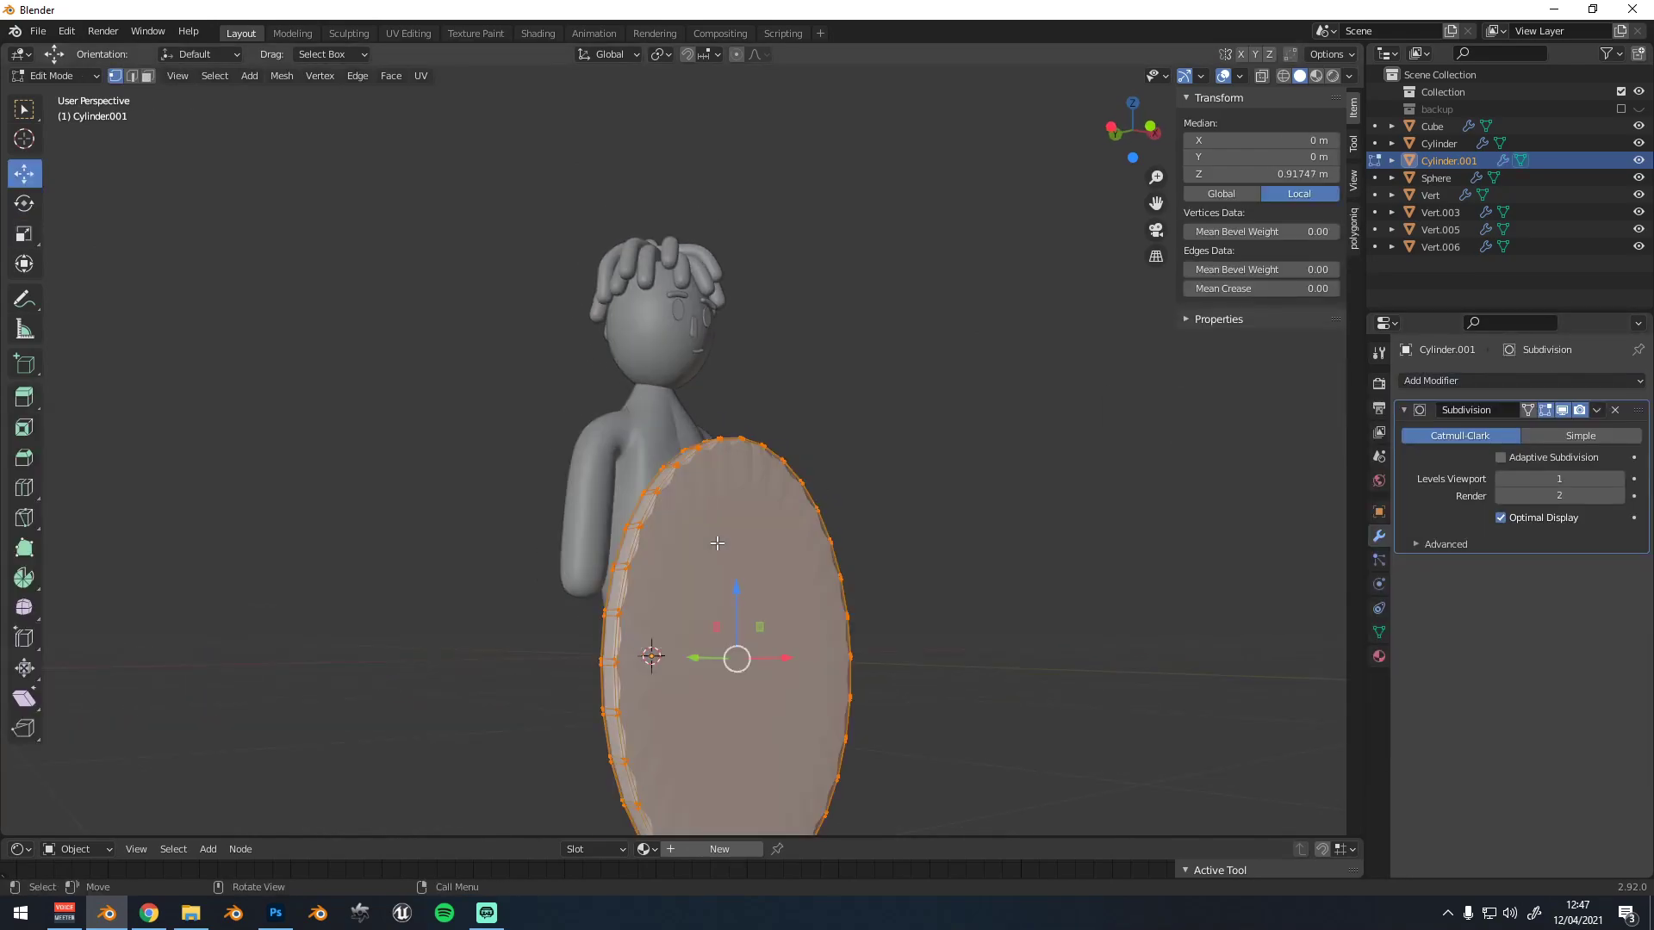
pyautogui.scroll(1, 678, 509)
pyautogui.keyDown('alt'); pyautogui.click(651, 511); pyautogui.keyUp('alt')
pyautogui.keyDown('alt'); pyautogui.click(662, 519); pyautogui.keyUp('alt')
# Undo the disc's edge-loop selection, Subdivision Surface modifier and bevel
pyautogui.hotkey('ctrl', 'z')
pyautogui.hotkey('ctrl', 'z')
pyautogui.hotkey('ctrl', 'z')
pyautogui.hotkey('ctrl', 'z')
pyautogui.hotkey('ctrl', 'z')
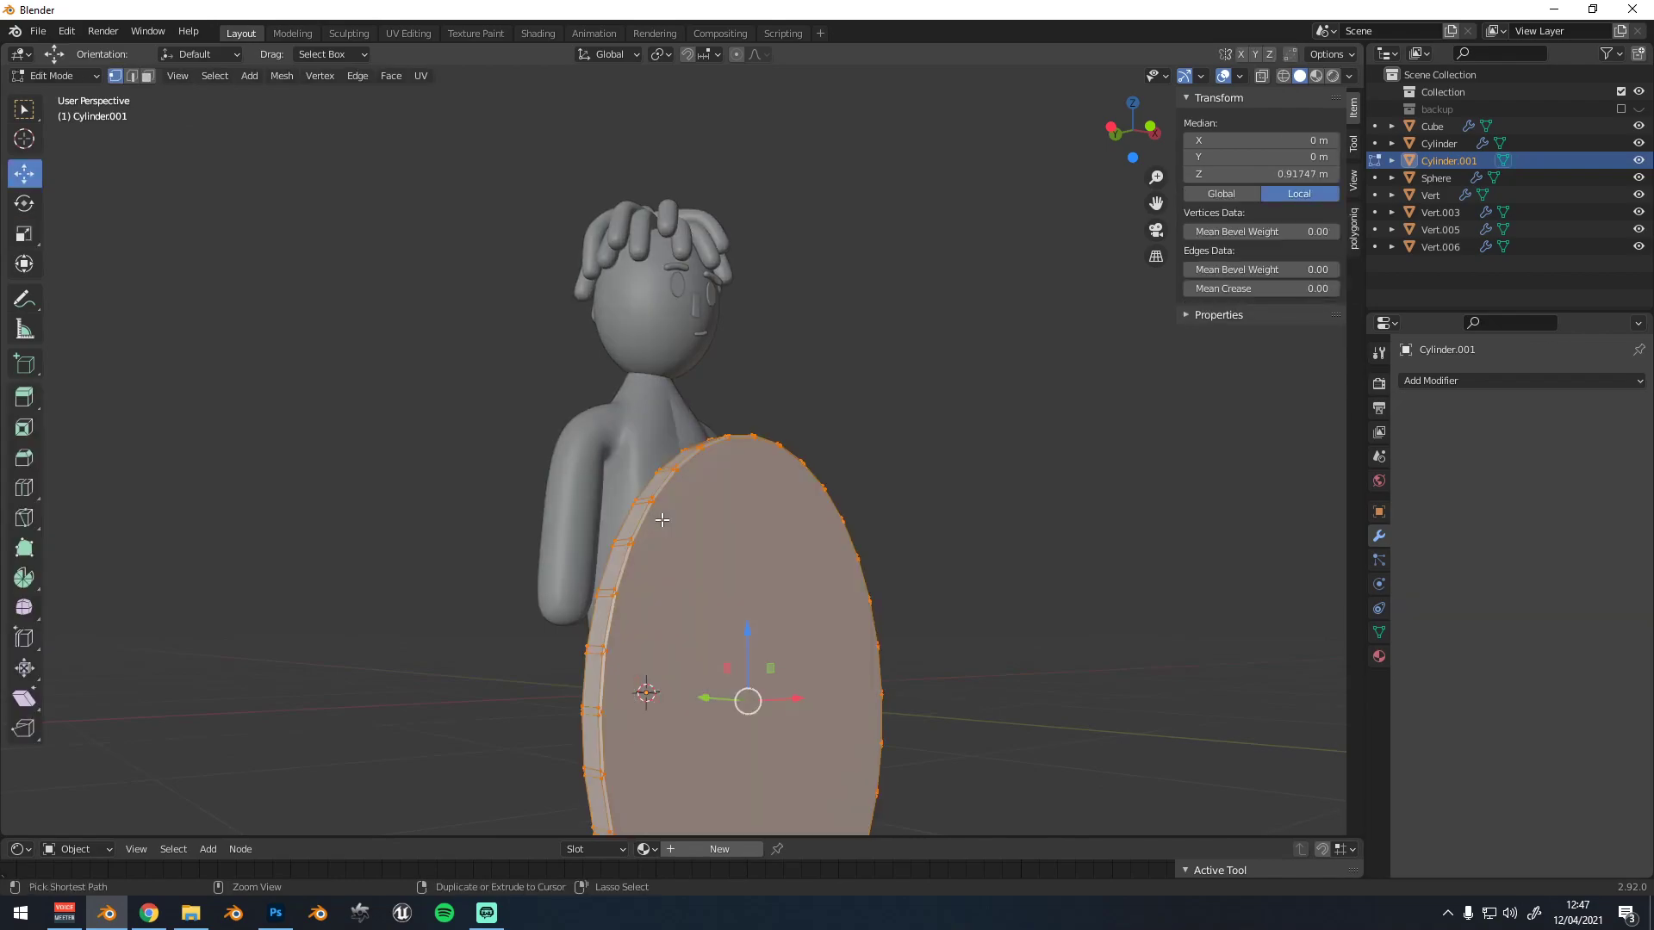
# Add a Subdivision Surface modifier to the unbevelled oval disc
pyautogui.click(1447, 381)
pyautogui.click(1344, 682)
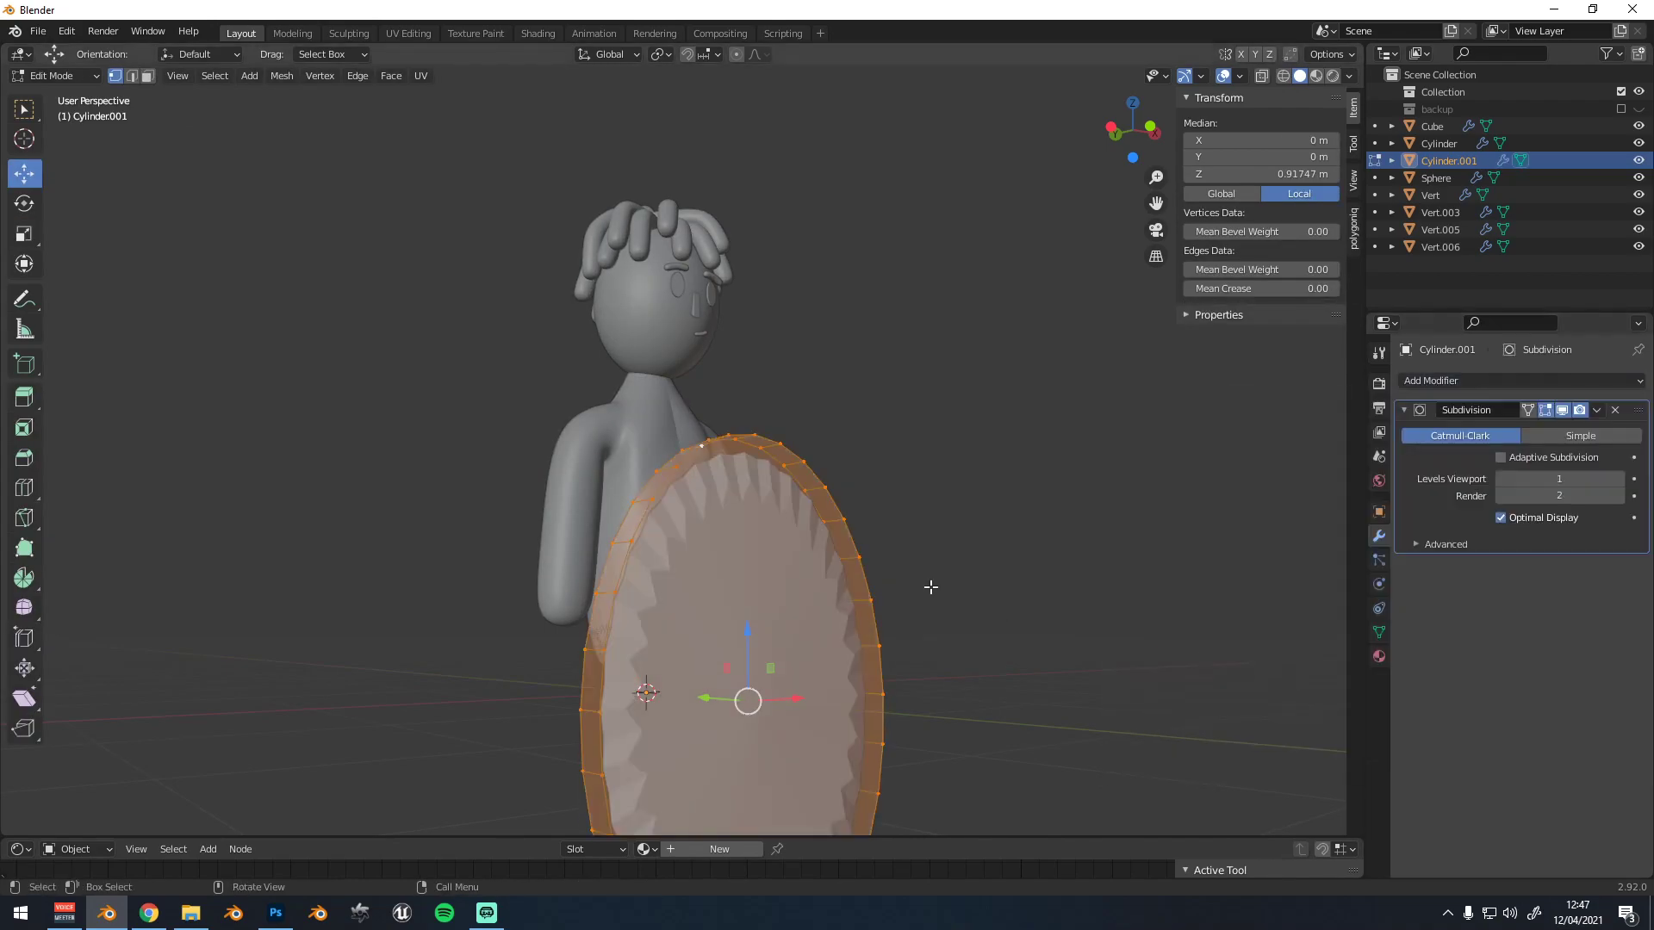
pyautogui.press('Tab')
pyautogui.scroll(-2, 748, 539)
pyautogui.moveTo(748, 539); pyautogui.dragTo(704, 477, button='middle')
# Inset one flat face of the oval disc twice towards its centre
pyautogui.press('Tab')
pyautogui.click(658, 488)
pyautogui.keyDown('alt'); pyautogui.click(662, 484); pyautogui.keyUp('alt')
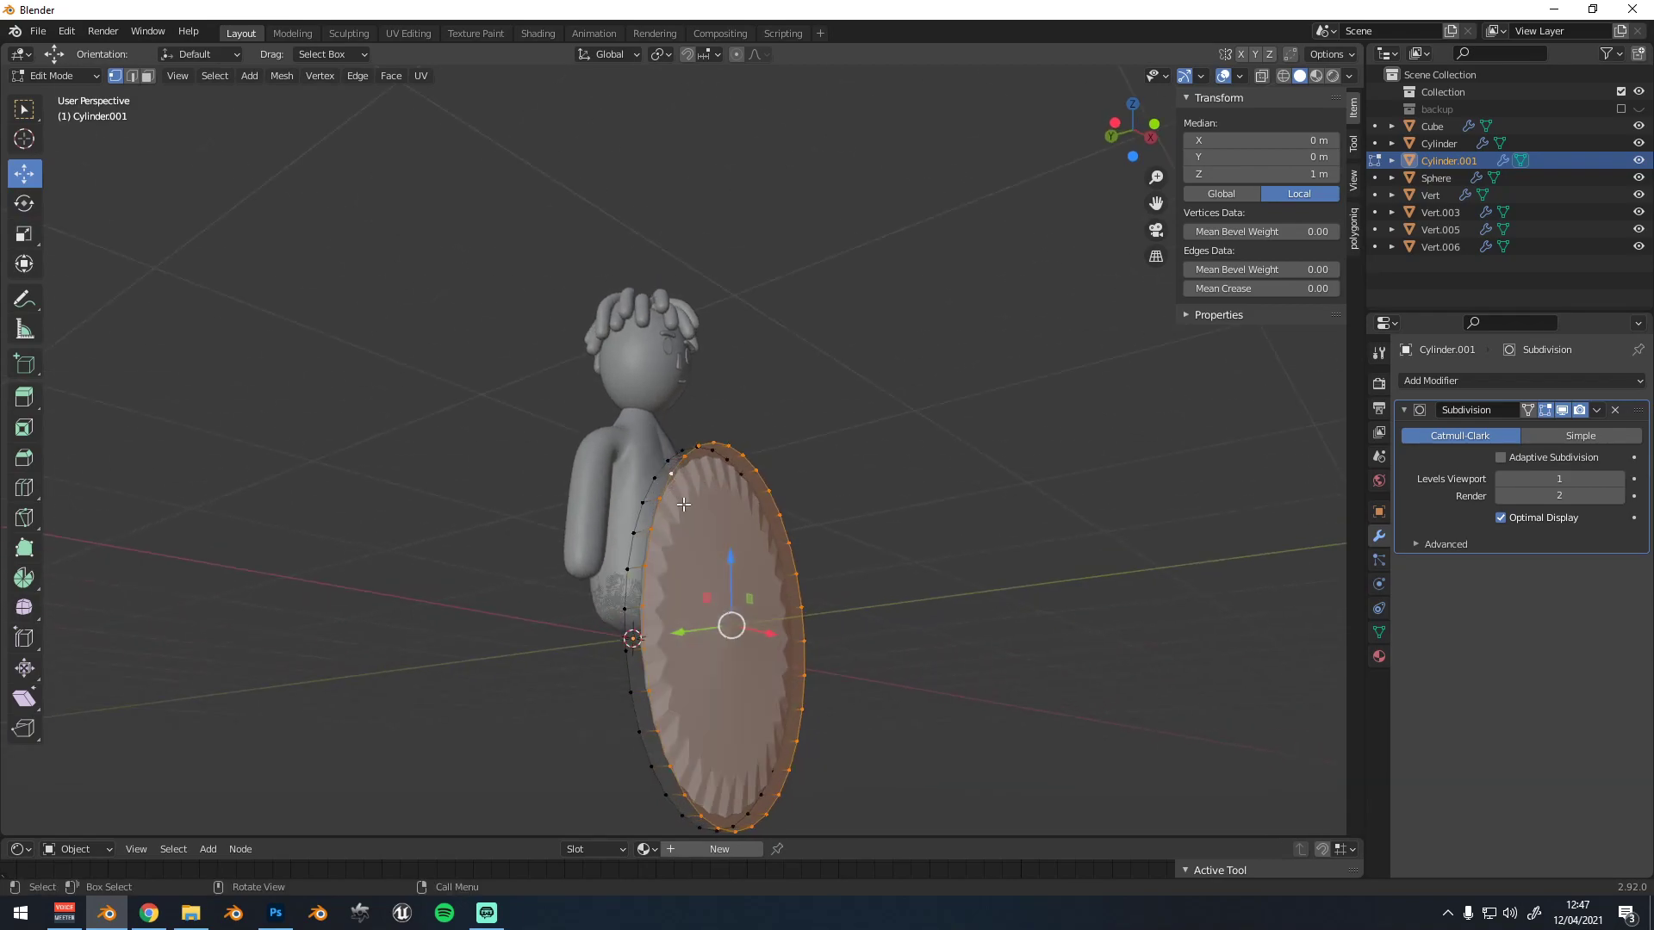
pyautogui.scroll(2, 682, 496)
pyautogui.click(24, 397)
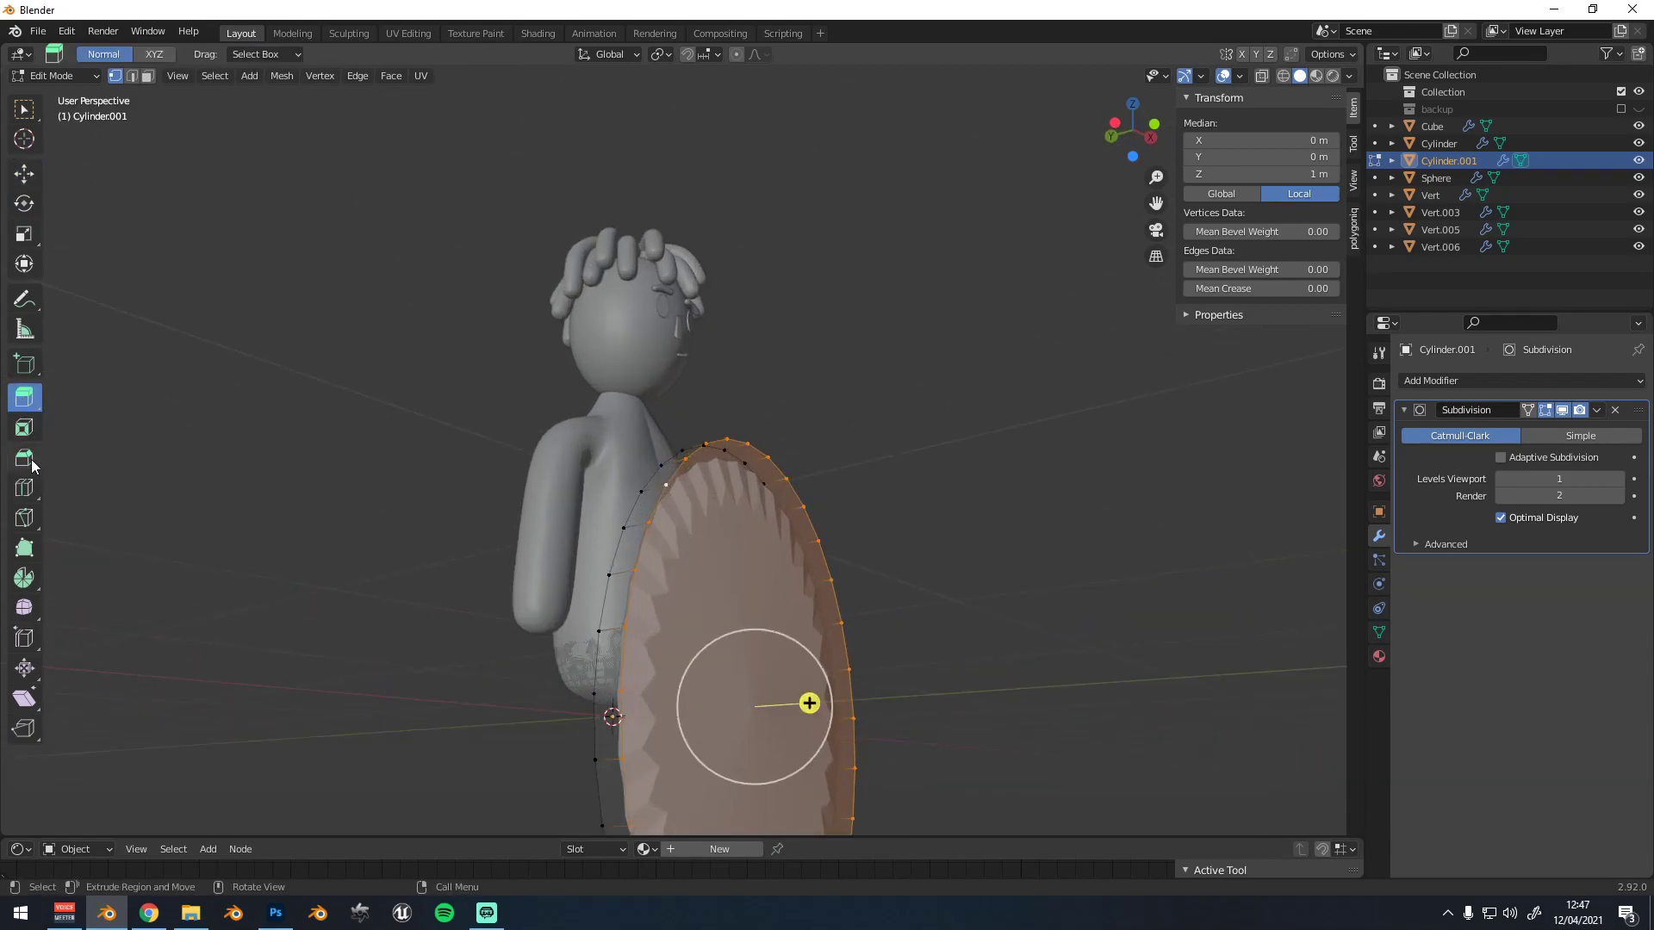
pyautogui.click(25, 490)
pyautogui.click(32, 404)
pyautogui.scroll(-2, 631, 595)
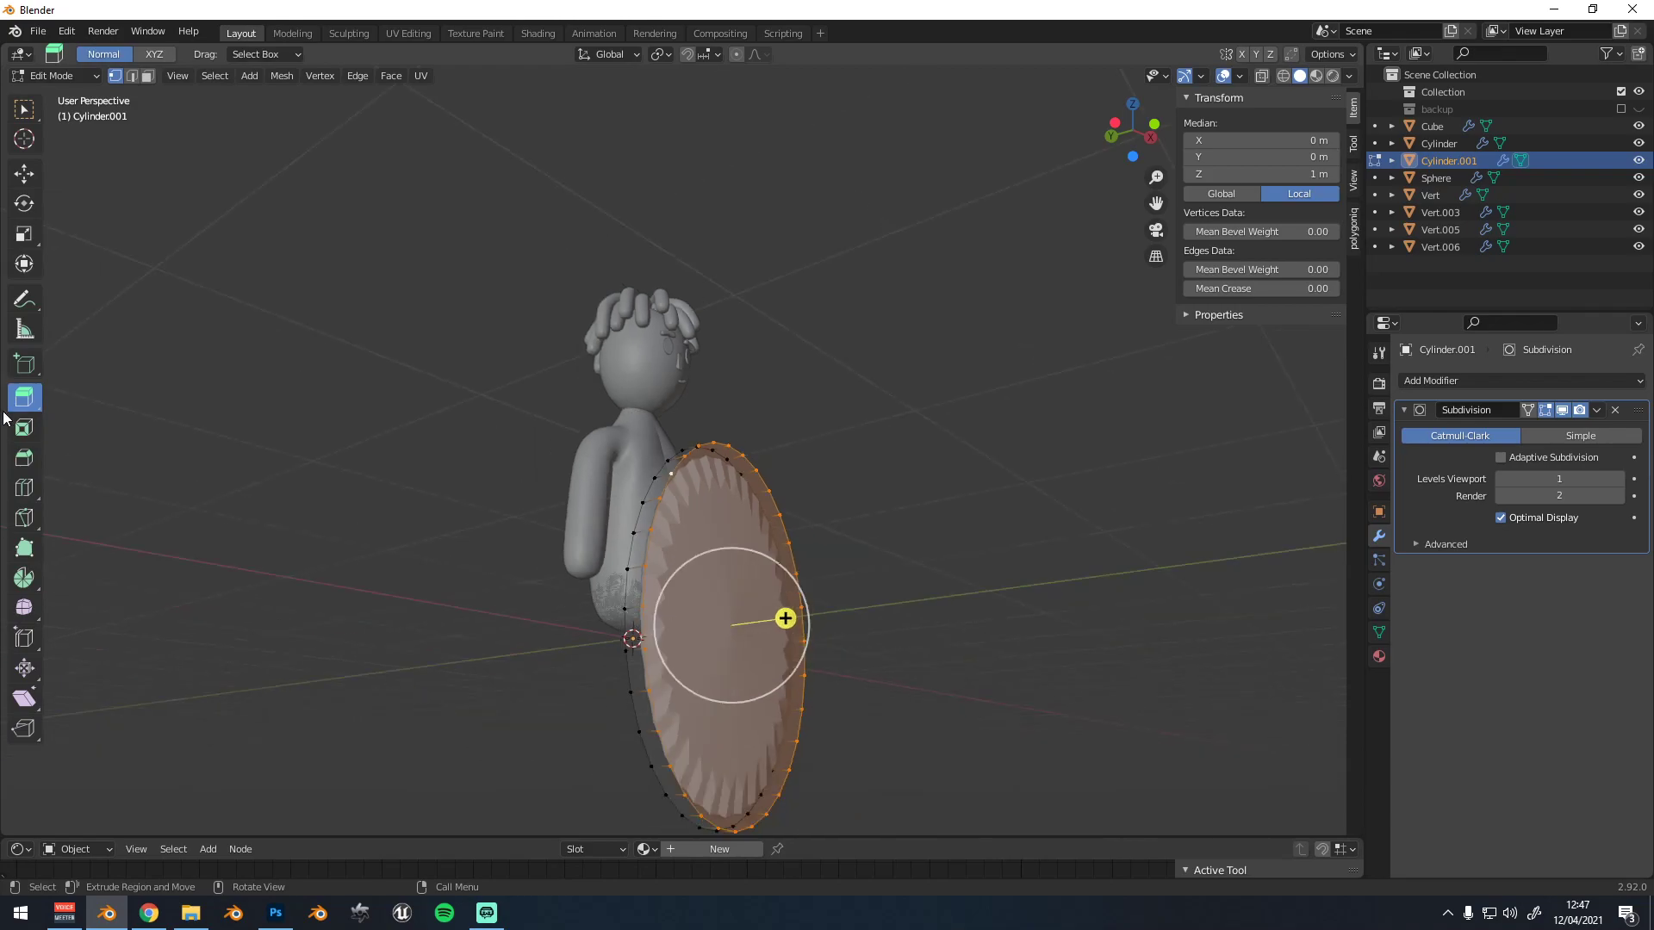
pyautogui.click(22, 427)
pyautogui.moveTo(868, 646); pyautogui.dragTo(852, 634, button='middle')
pyautogui.scroll(1, 852, 635)
pyautogui.moveTo(820, 641); pyautogui.dragTo(779, 647)
pyautogui.moveTo(779, 647); pyautogui.dragTo(825, 649, button='middle')
pyautogui.moveTo(824, 649); pyautogui.dragTo(764, 641)
# Inset the flat face on the opposite side of the disc
pyautogui.moveTo(672, 618); pyautogui.dragTo(850, 633, button='middle')
pyautogui.keyDown('alt'); pyautogui.click(674, 613); pyautogui.keyUp('alt')
pyautogui.moveTo(594, 645); pyautogui.dragTo(551, 625, button='middle')
pyautogui.moveTo(570, 649); pyautogui.dragTo(634, 664)
# Shade the disc smooth and set its Subdivision viewport level to 2
pyautogui.press('Tab')
pyautogui.moveTo(846, 588); pyautogui.dragTo(788, 584, button='middle')
pyautogui.rightClick(788, 583)
pyautogui.click(748, 583)
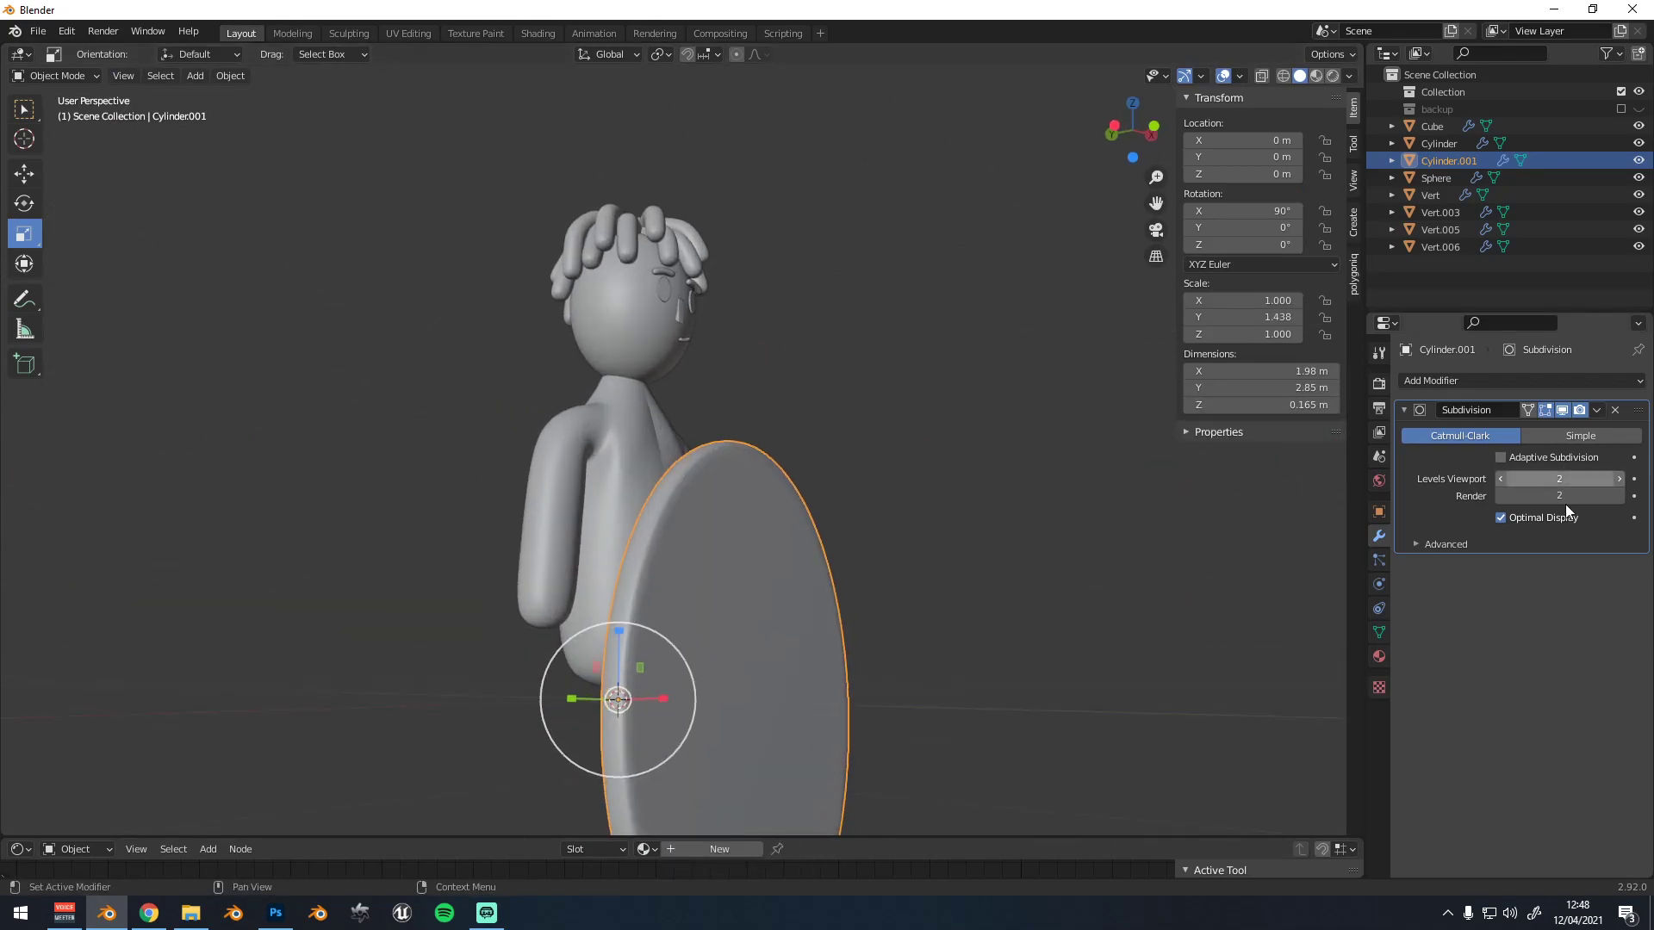
# Bevel all edges of the inset disc with a single segment about 0.048 m wide
pyautogui.press('Tab')
pyautogui.press('a')
pyautogui.hotkey('ctrl', 'b')
pyautogui.scroll(3, 785, 517)
pyautogui.scroll(-2, 786, 517)
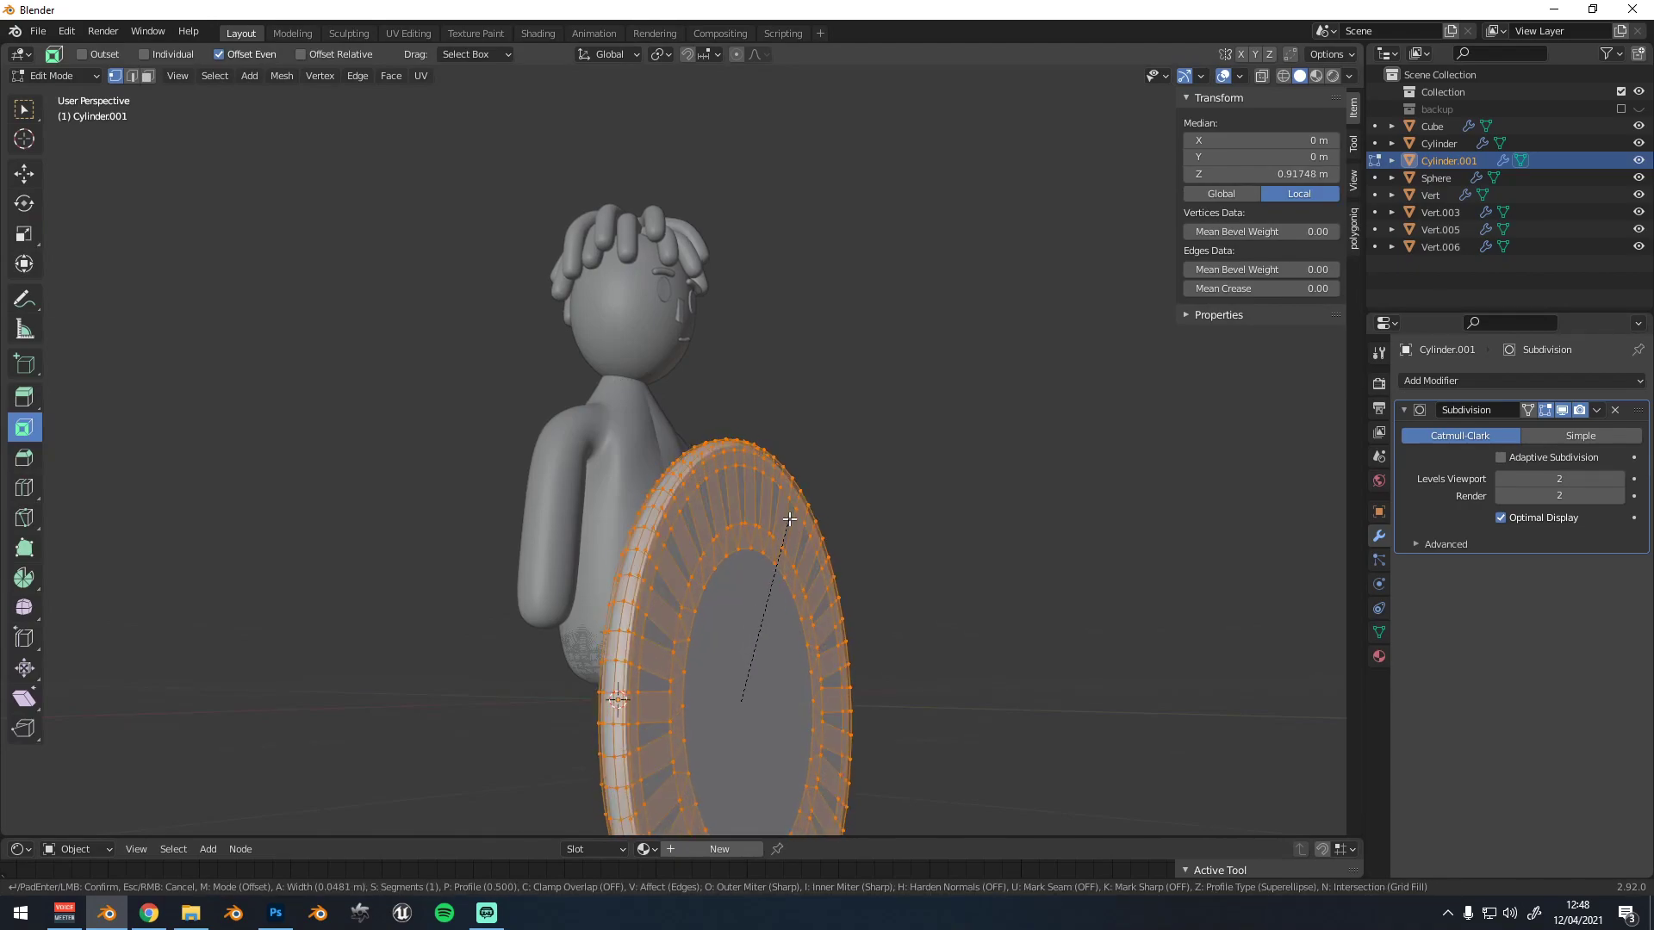
pyautogui.click(787, 518)
pyautogui.press('Tab')
pyautogui.moveTo(867, 546); pyautogui.dragTo(653, 631, button='middle')
pyautogui.scroll(6, 694, 517)
pyautogui.scroll(-5, 831, 670)
pyautogui.scroll(-4, 653, 631)
# Move the disc up behind the character to about X 0.43 m, Y 1.19 m, Z 1.82 m
pyautogui.click(26, 176)
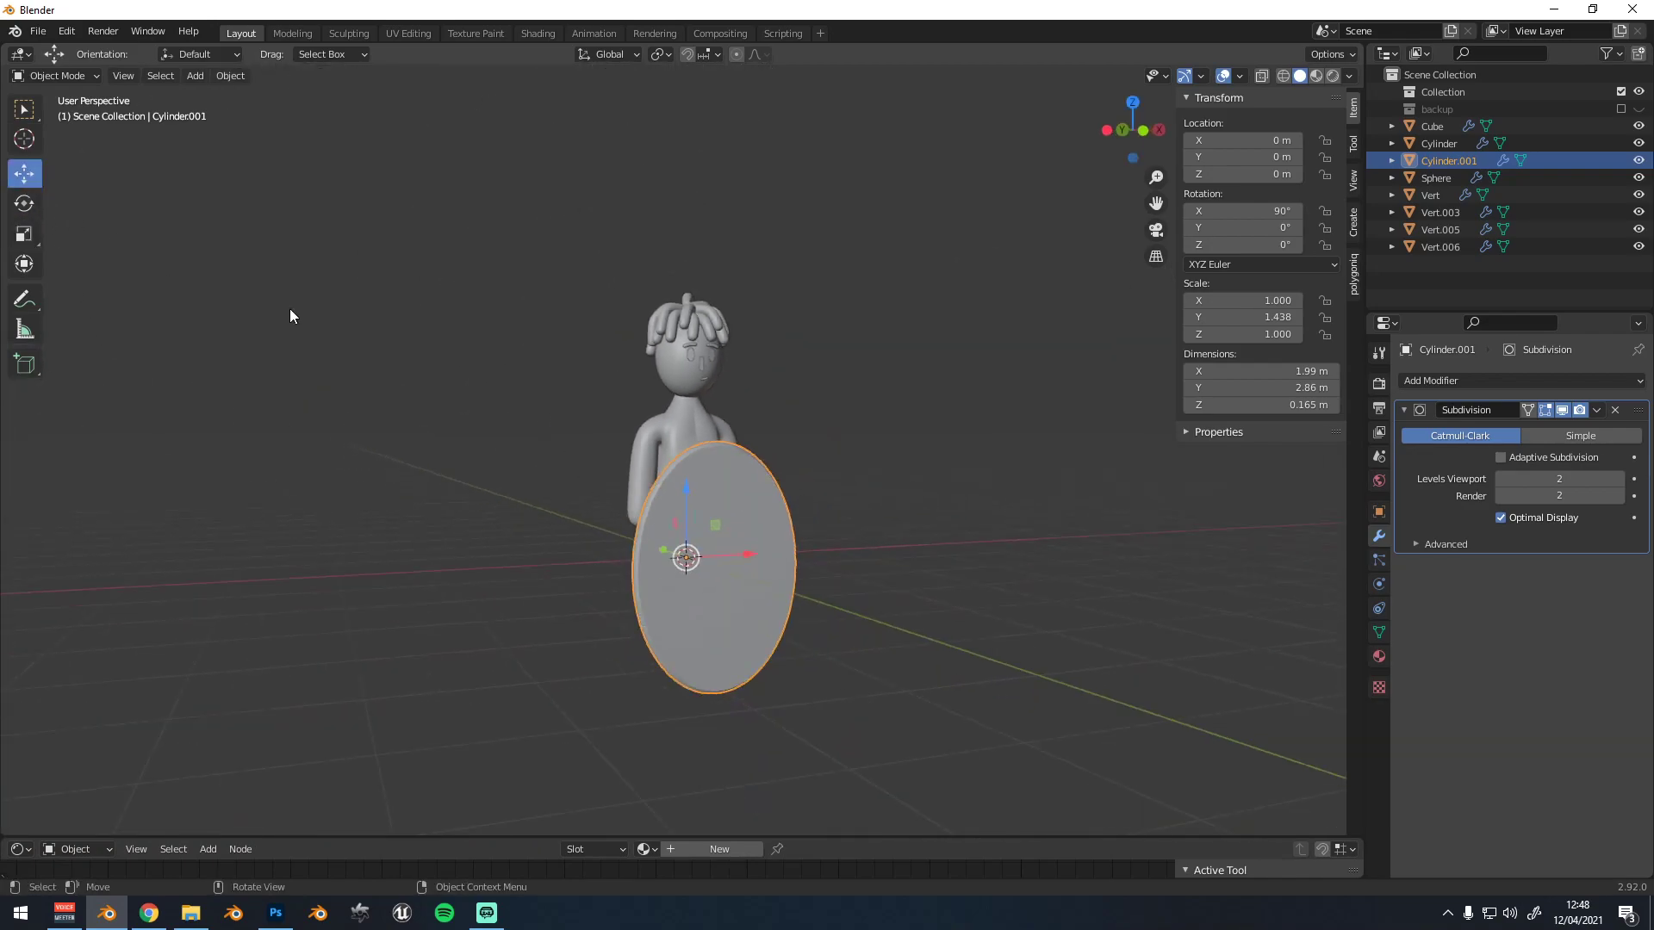
pyautogui.moveTo(786, 522); pyautogui.dragTo(740, 527, button='middle')
pyautogui.moveTo(742, 527); pyautogui.dragTo(767, 520)
pyautogui.moveTo(879, 515); pyautogui.dragTo(718, 522, button='middle')
pyautogui.press('g')
pyautogui.click(827, 349)
pyautogui.press('s')
pyautogui.click(845, 360)
pyautogui.hotkey('ctrl', 'z')
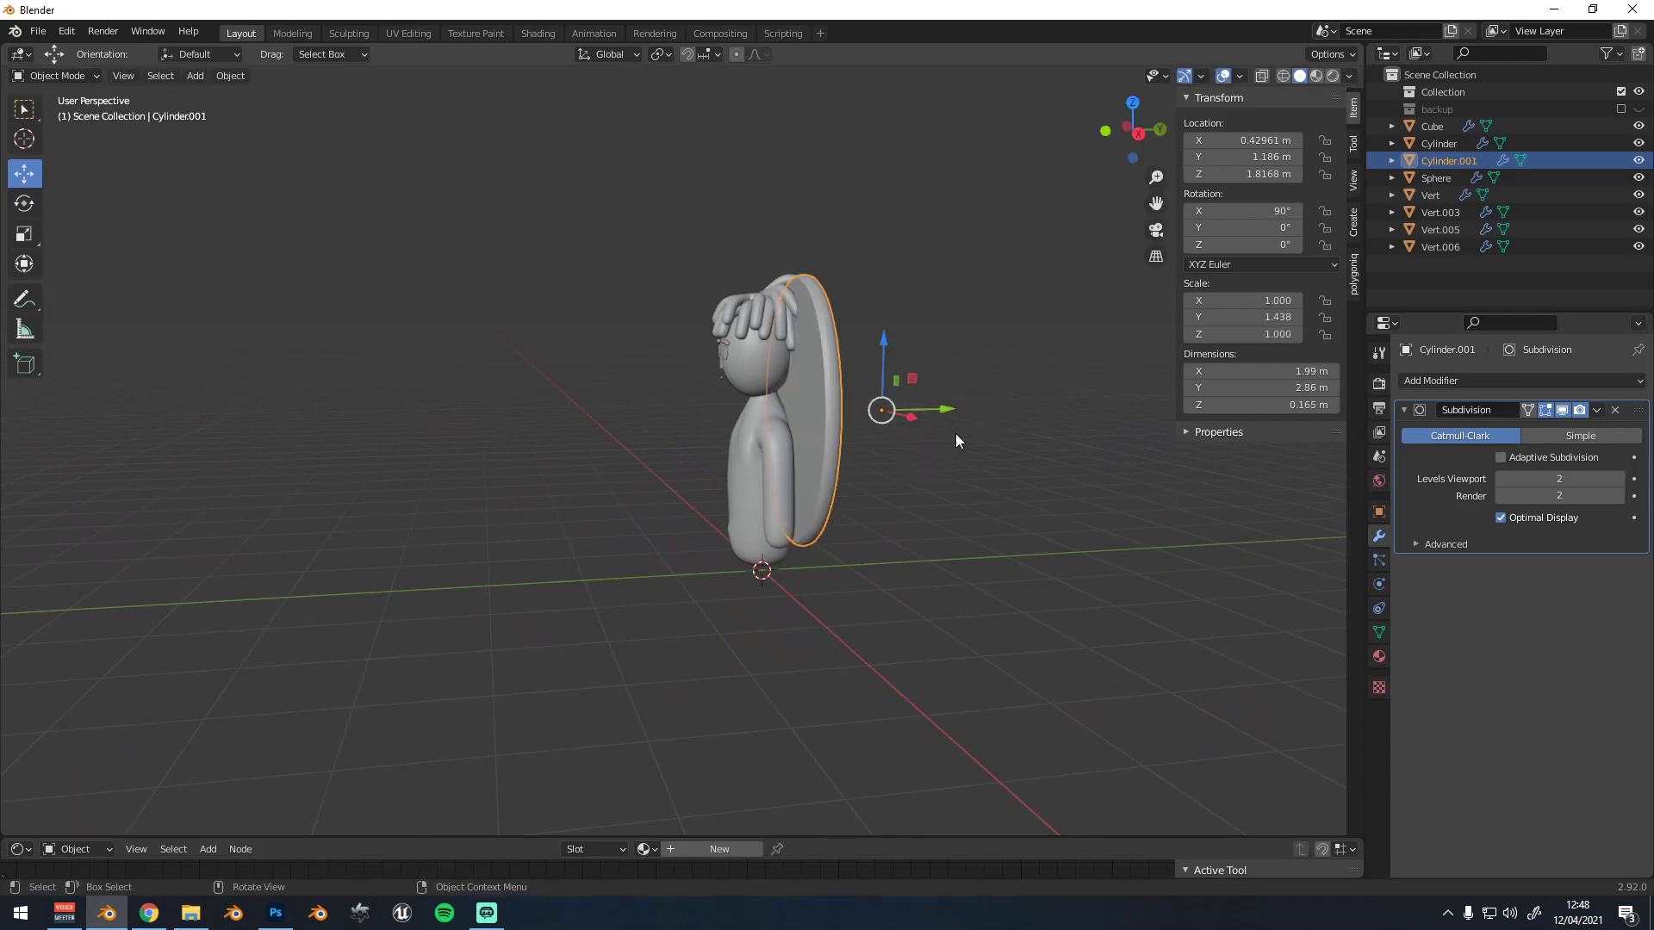
# Scale the disc down to about 0.141 and place it as an ear at about X 0.412 m, Y -0.056 m, Z 2.472 m
pyautogui.press('g')
pyautogui.click(941, 412)
pyautogui.press('s')
pyautogui.click(865, 407)
pyautogui.moveTo(917, 421); pyautogui.dragTo(892, 420, button='middle')
pyautogui.press('g')
pyautogui.click(868, 385)
pyautogui.press('KP_Decimal')
pyautogui.scroll(-8, 876, 386)
pyautogui.moveTo(793, 430); pyautogui.dragTo(773, 412, button='middle')
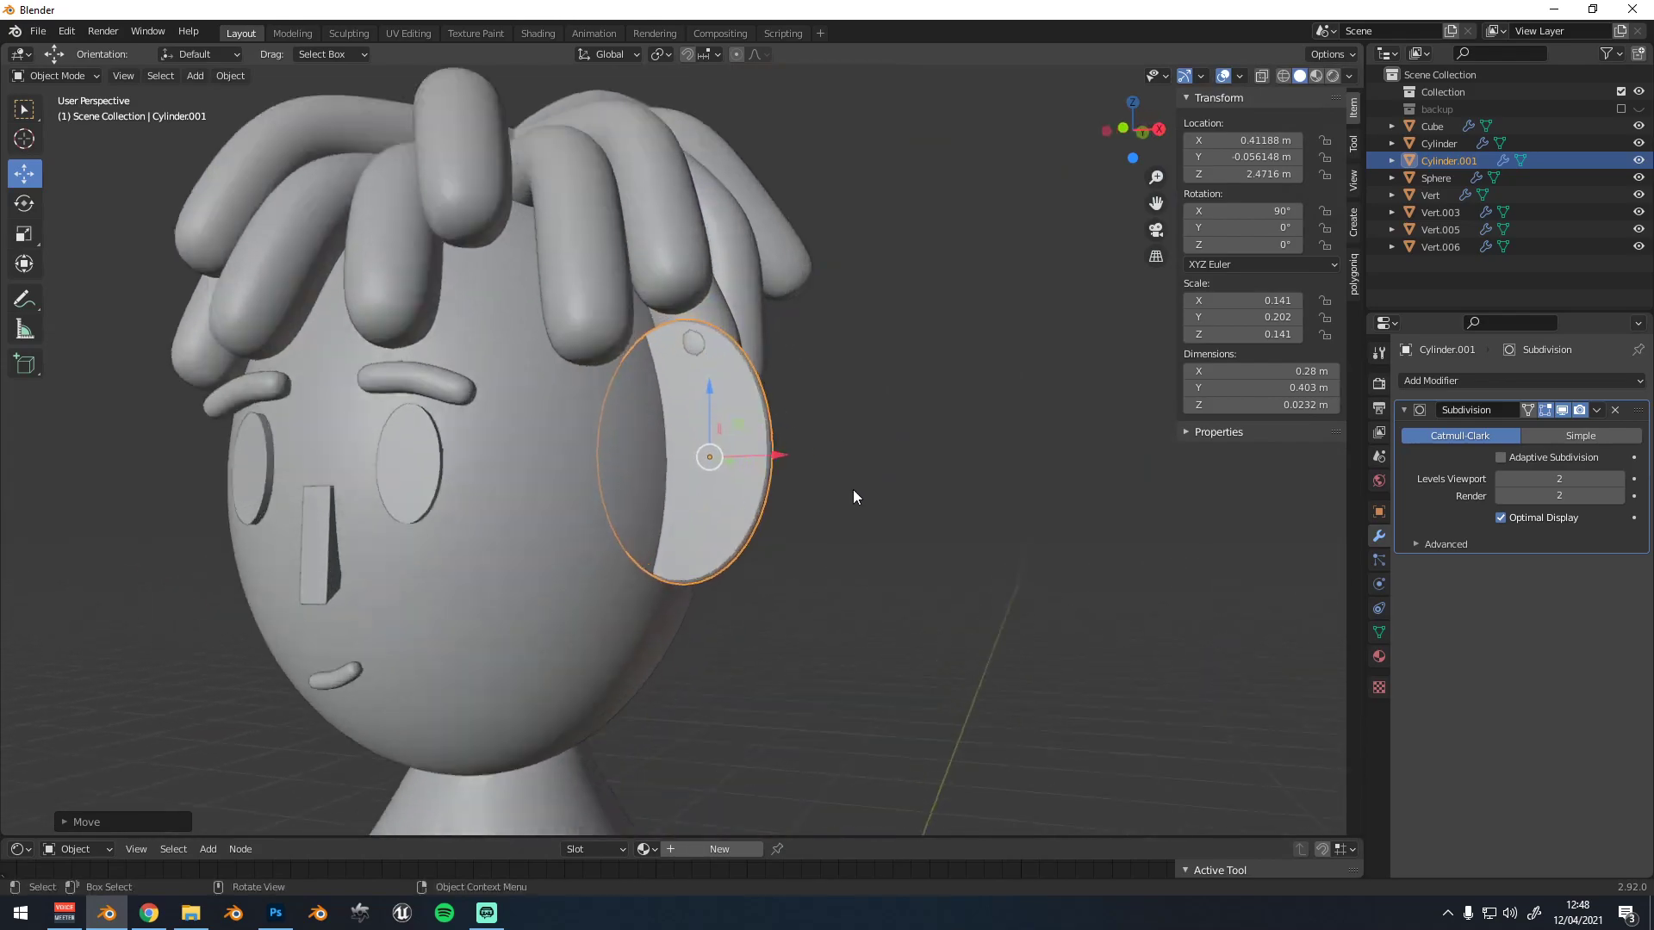
# Add a Mirror modifier to the ear on the X axis with the head sphere as the mirror object
pyautogui.scroll(2, 856, 491)
pyautogui.scroll(-2, 892, 476)
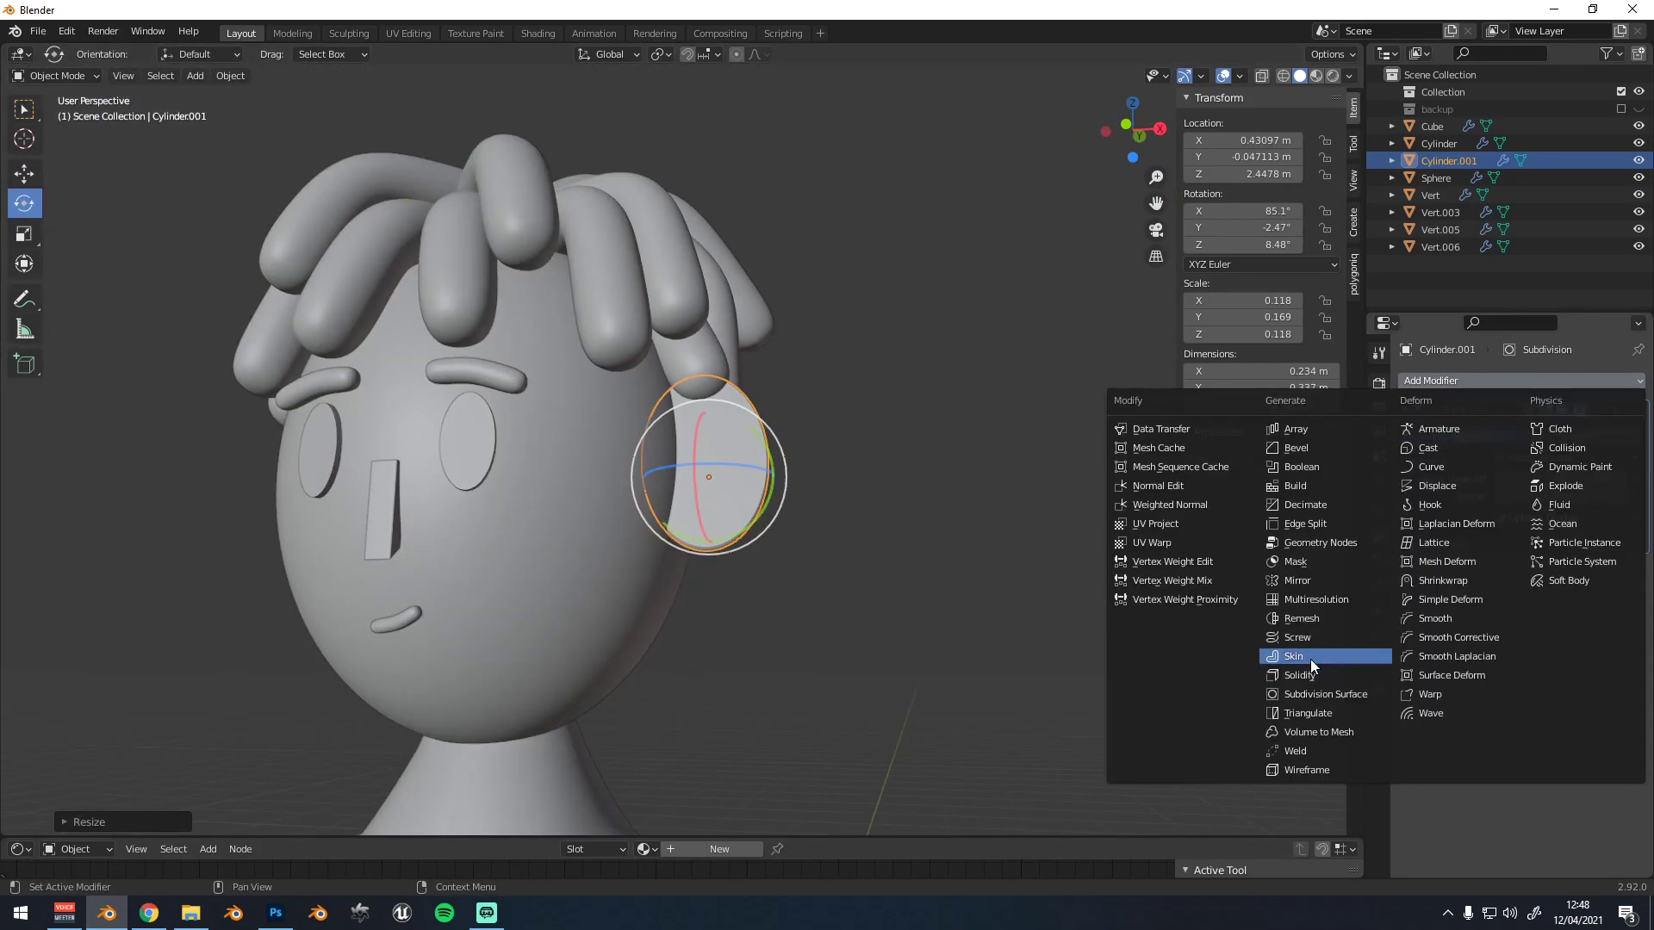
pyautogui.click(1315, 577)
pyautogui.click(1617, 637)
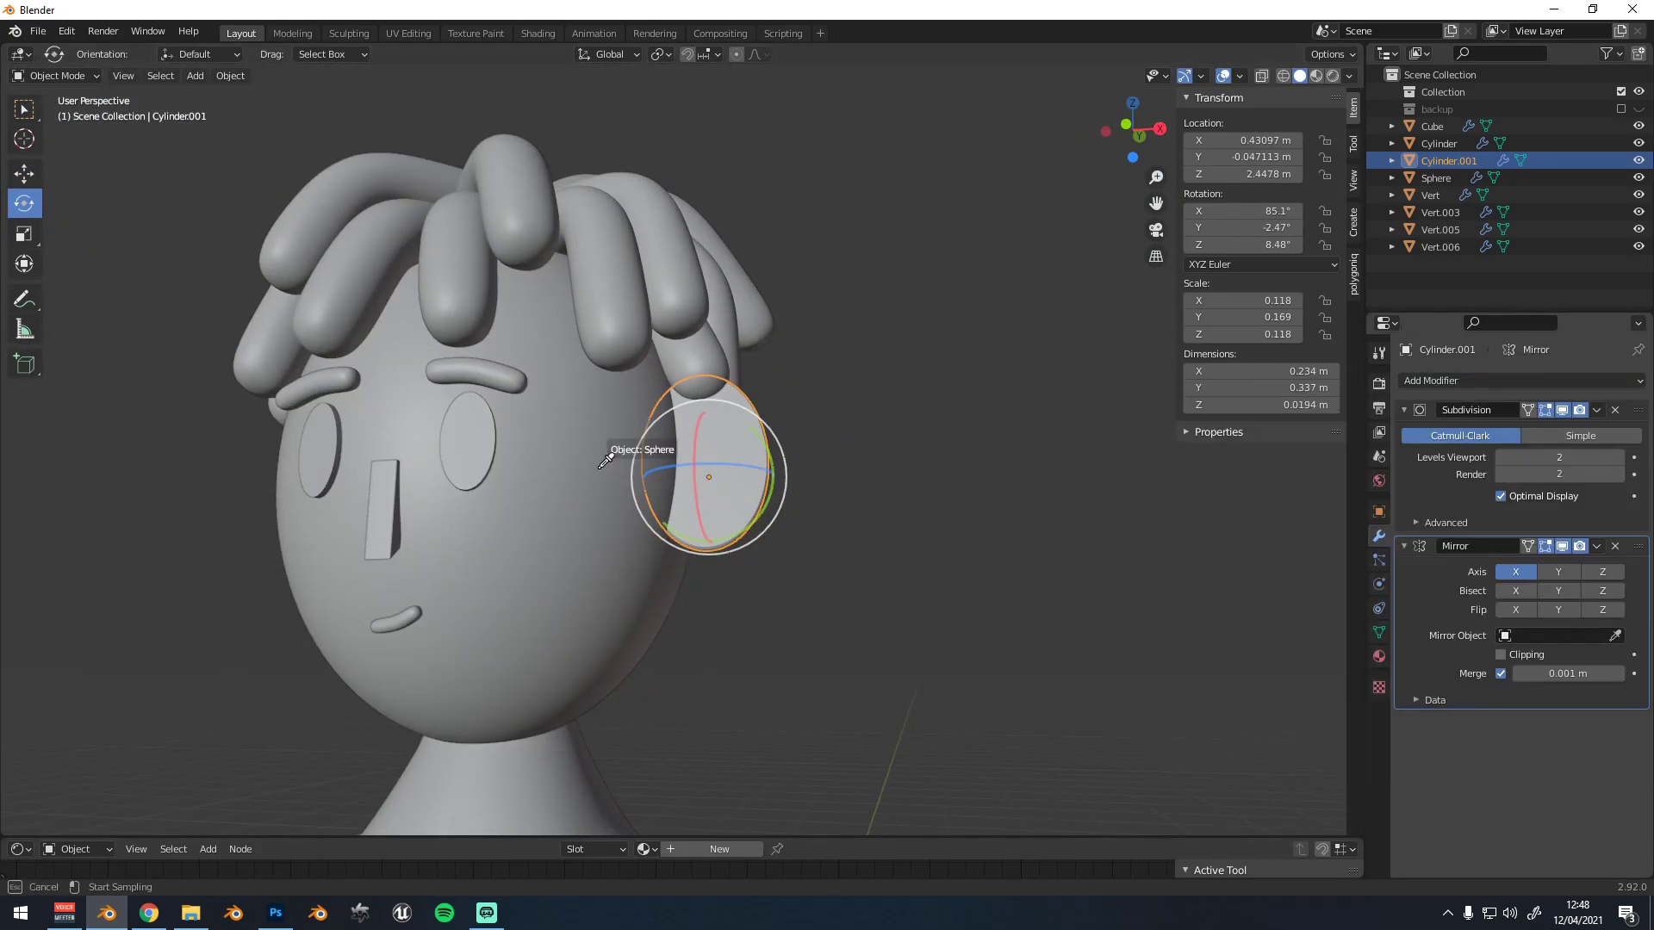
pyautogui.click(616, 466)
# Fit the ears at about X 0.369 m, Y -0.030 m, Z 2.427 m, rotated 87.9°, -5.86°, 21.3° and scaled to about 0.102, 0.146, 0.102
pyautogui.scroll(-2, 689, 470)
pyautogui.press('g')
pyautogui.moveTo(701, 500)
pyautogui.mouseDown(button='middle')
pyautogui.moveTo(773, 508)
pyautogui.moveTo(718, 502)
pyautogui.moveTo(696, 478)
pyautogui.moveTo(721, 501)
pyautogui.mouseUp(button='middle')
pyautogui.click(756, 512)
pyautogui.press('g')
pyautogui.click(706, 503)
pyautogui.press('r')
pyautogui.press('r')
pyautogui.click(764, 507)
pyautogui.press('s')
pyautogui.click(757, 503)
pyautogui.press('g')
pyautogui.click(738, 491)
# Deselect the ears and add a camera to the scene
pyautogui.scroll(-2, 736, 491)
pyautogui.scroll(1, 696, 478)
pyautogui.scroll(-3, 948, 366)
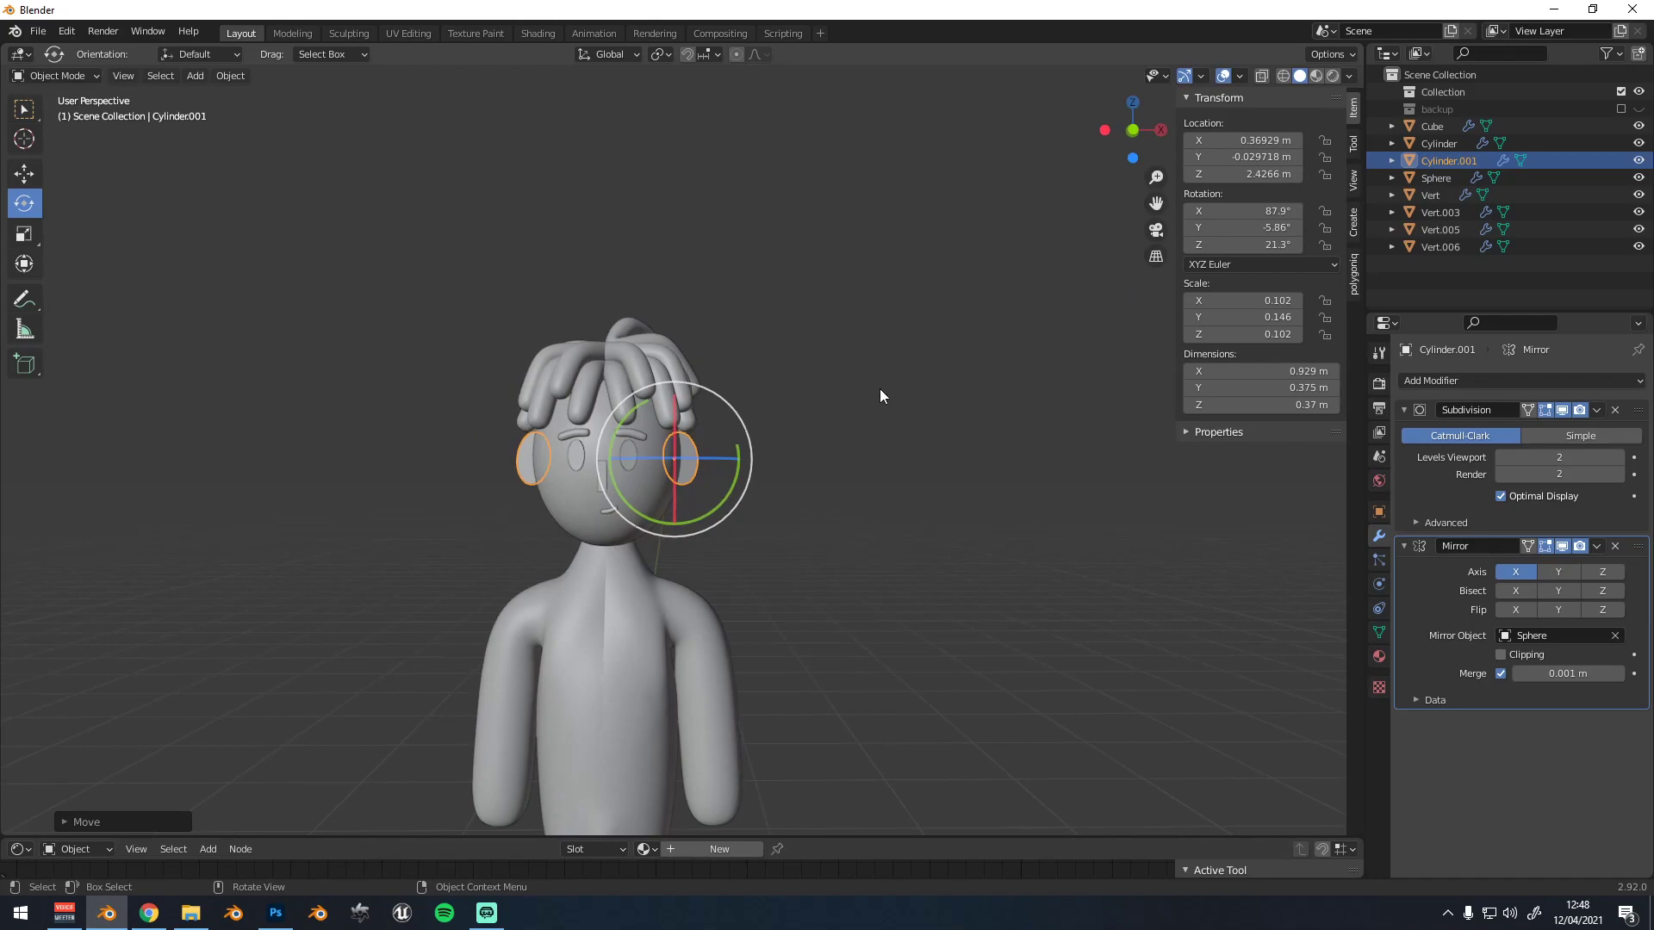
pyautogui.click(881, 389)
pyautogui.hotkey('shift', 'a')
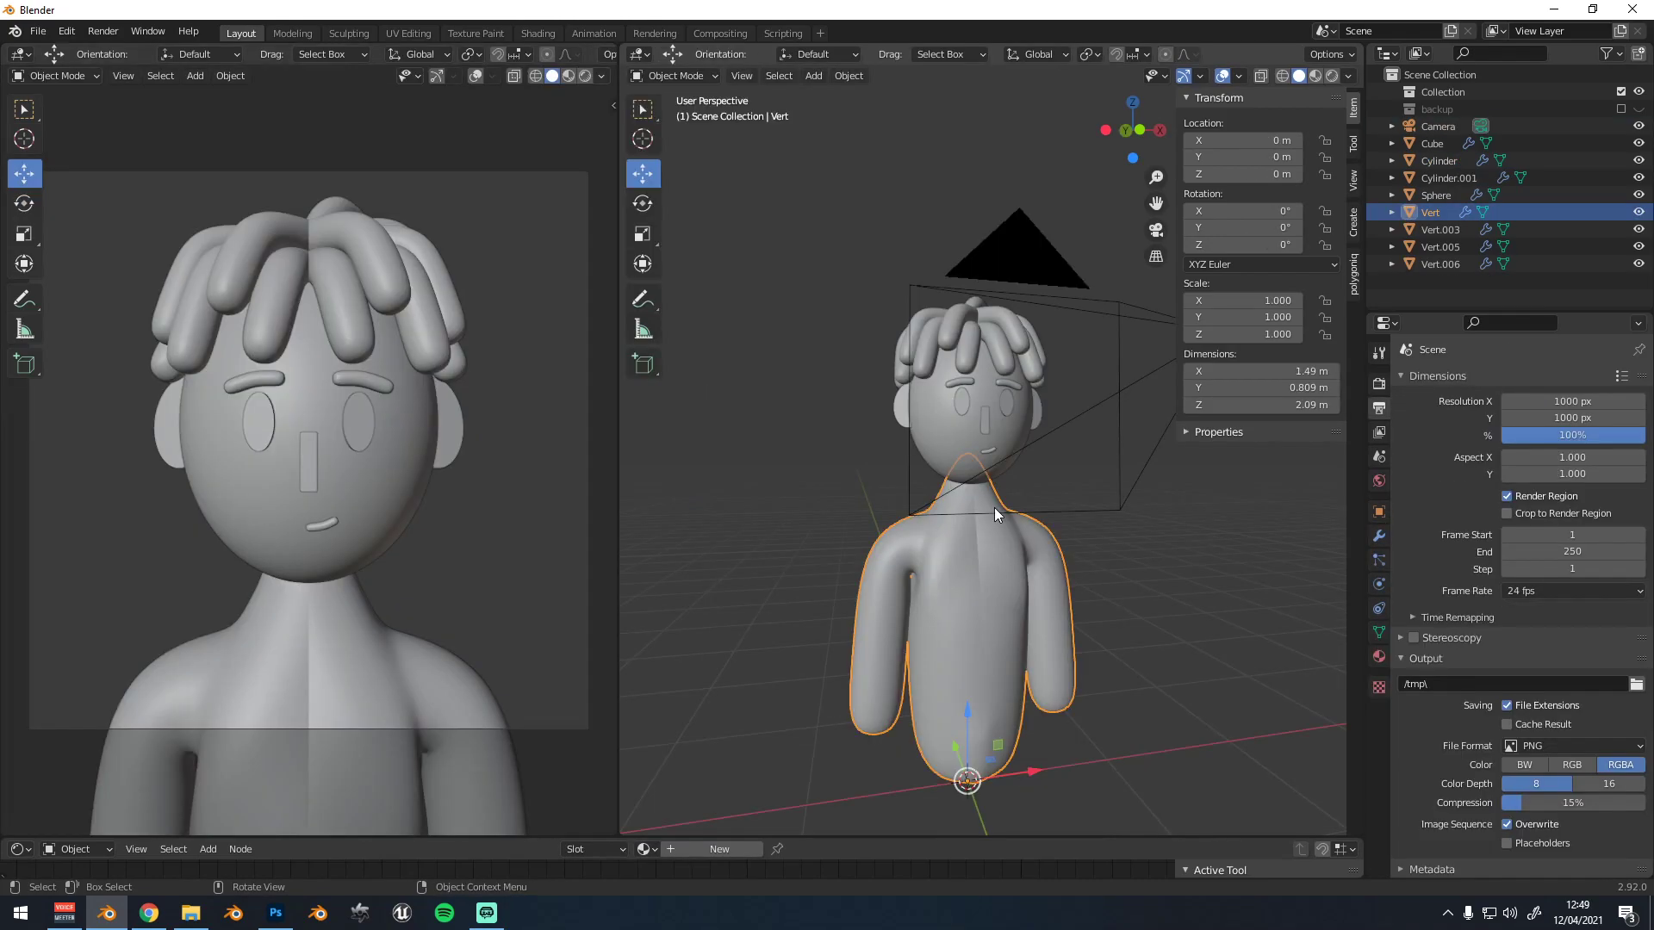
# Open the body mesh in Edit Mode and show it in front orthographic view with X-ray on
pyautogui.press('KP_Decimal')
pyautogui.scroll(-1, 991, 512)
pyautogui.press('Tab')
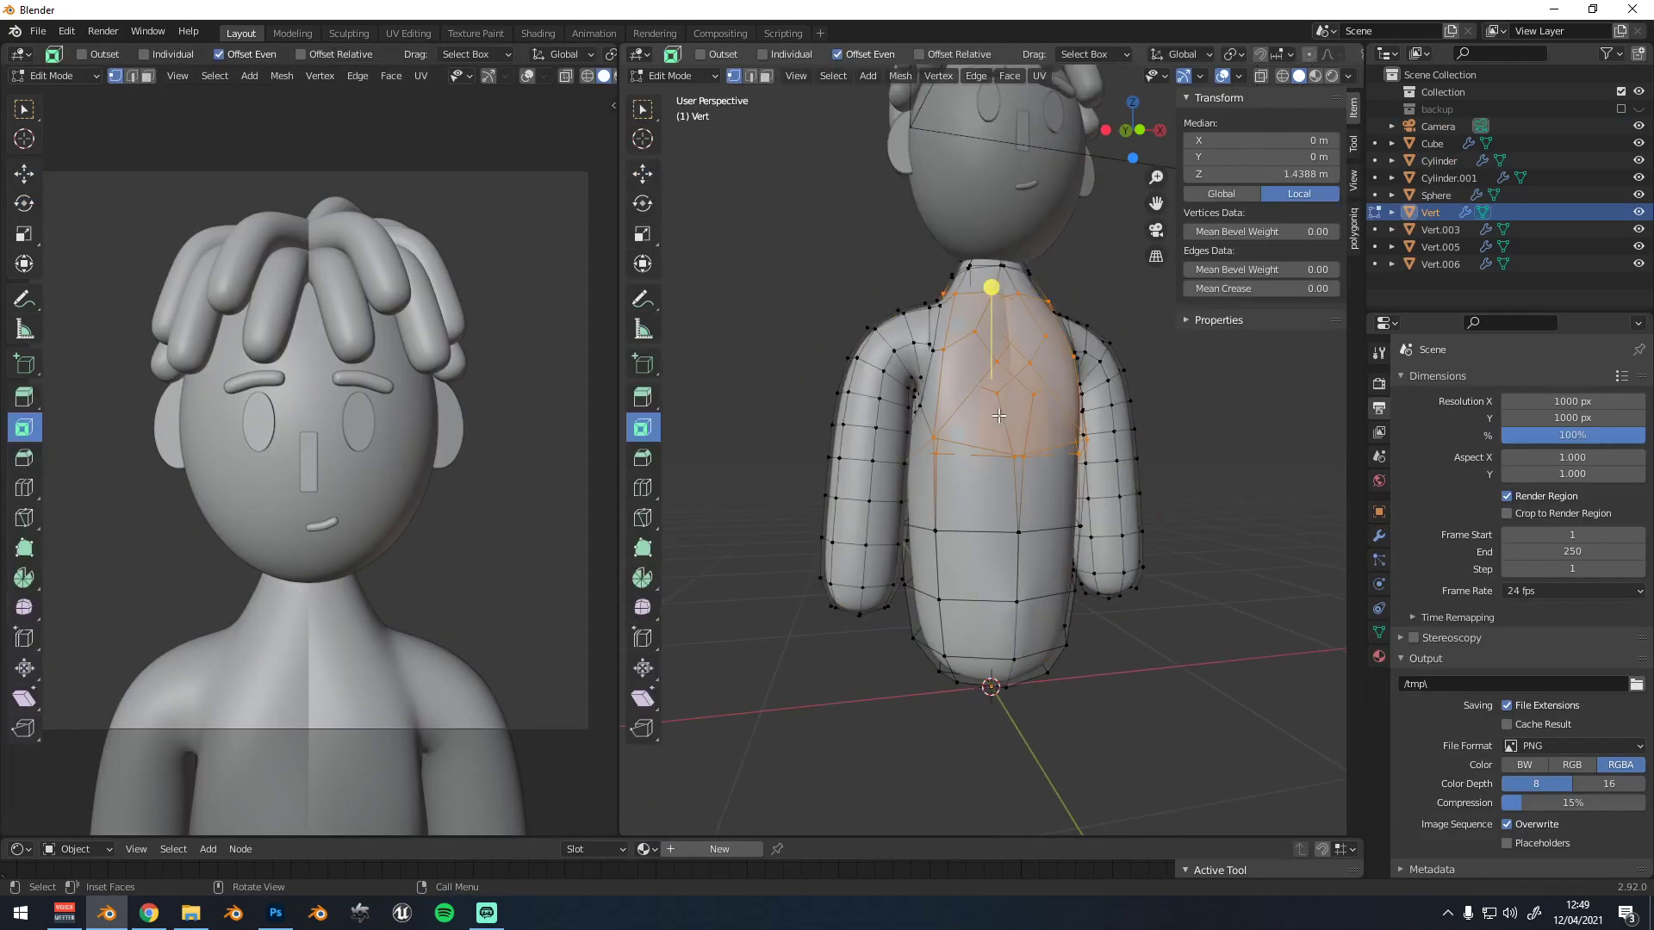
pyautogui.scroll(-2, 980, 377)
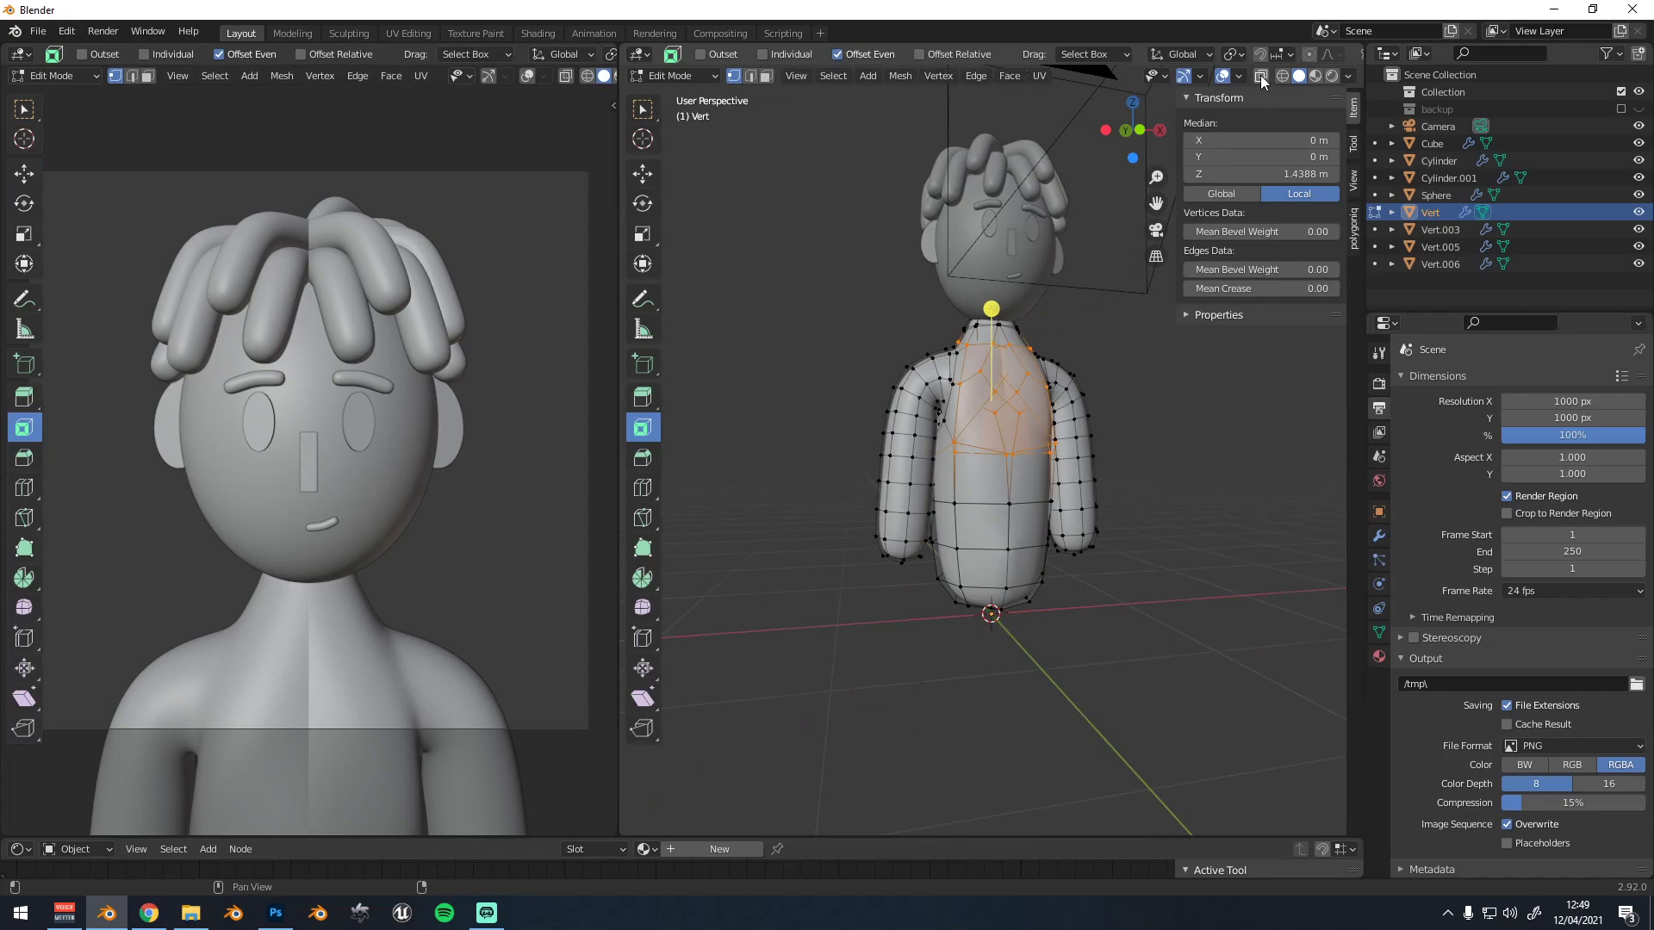
pyautogui.click(1127, 128)
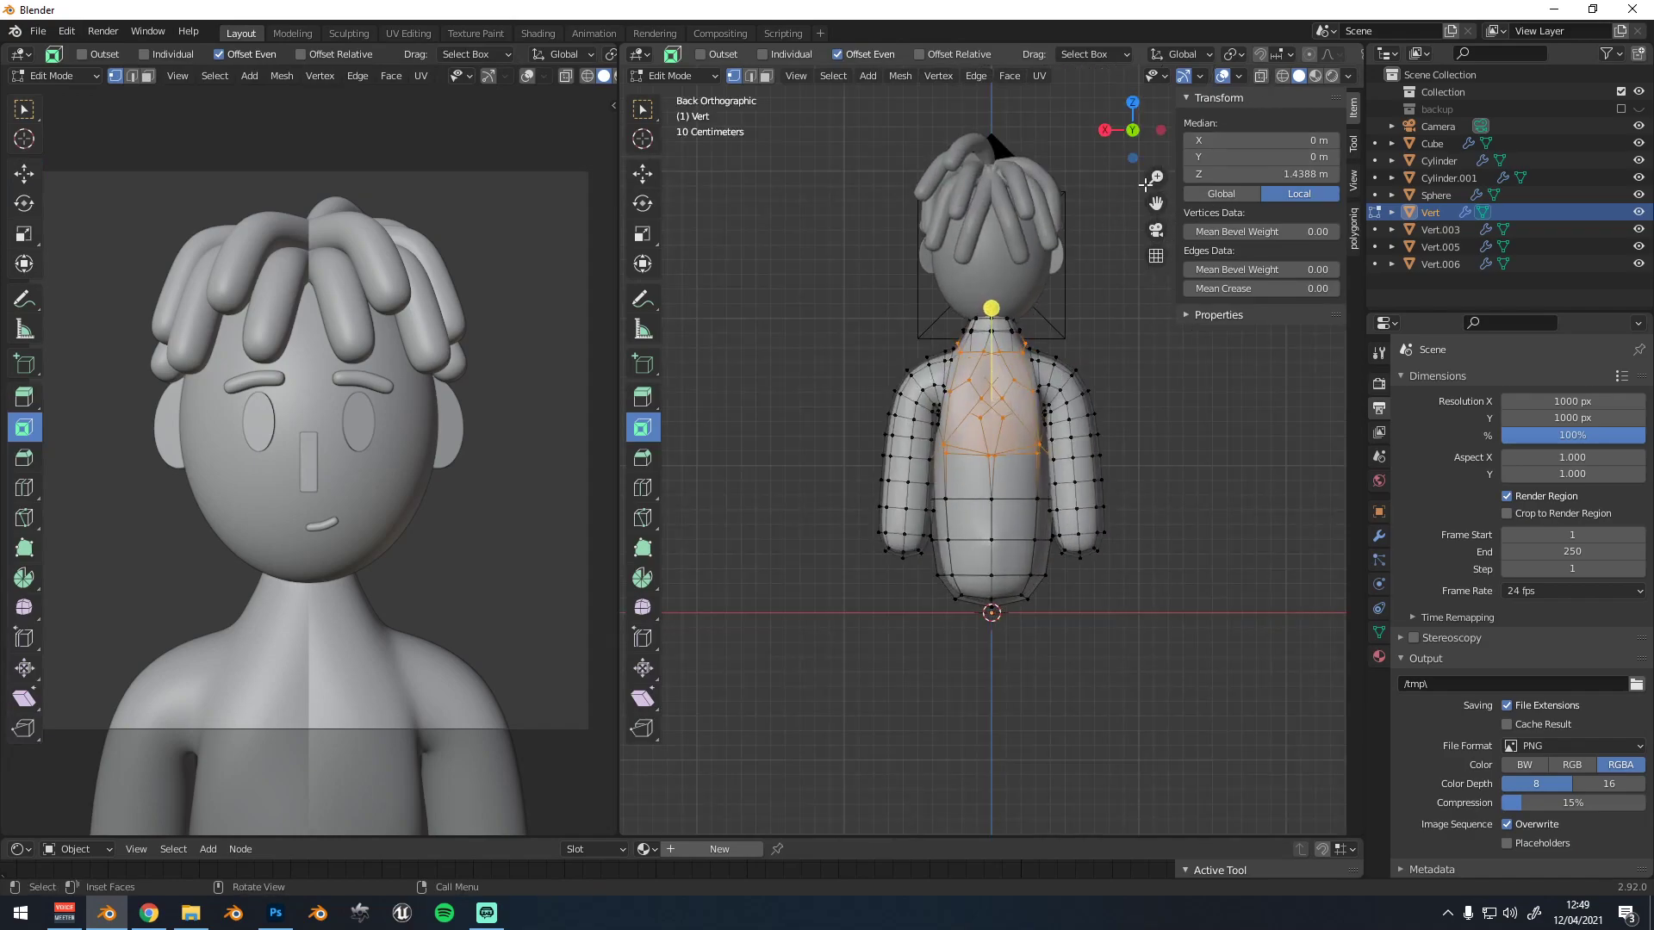
pyautogui.click(1135, 129)
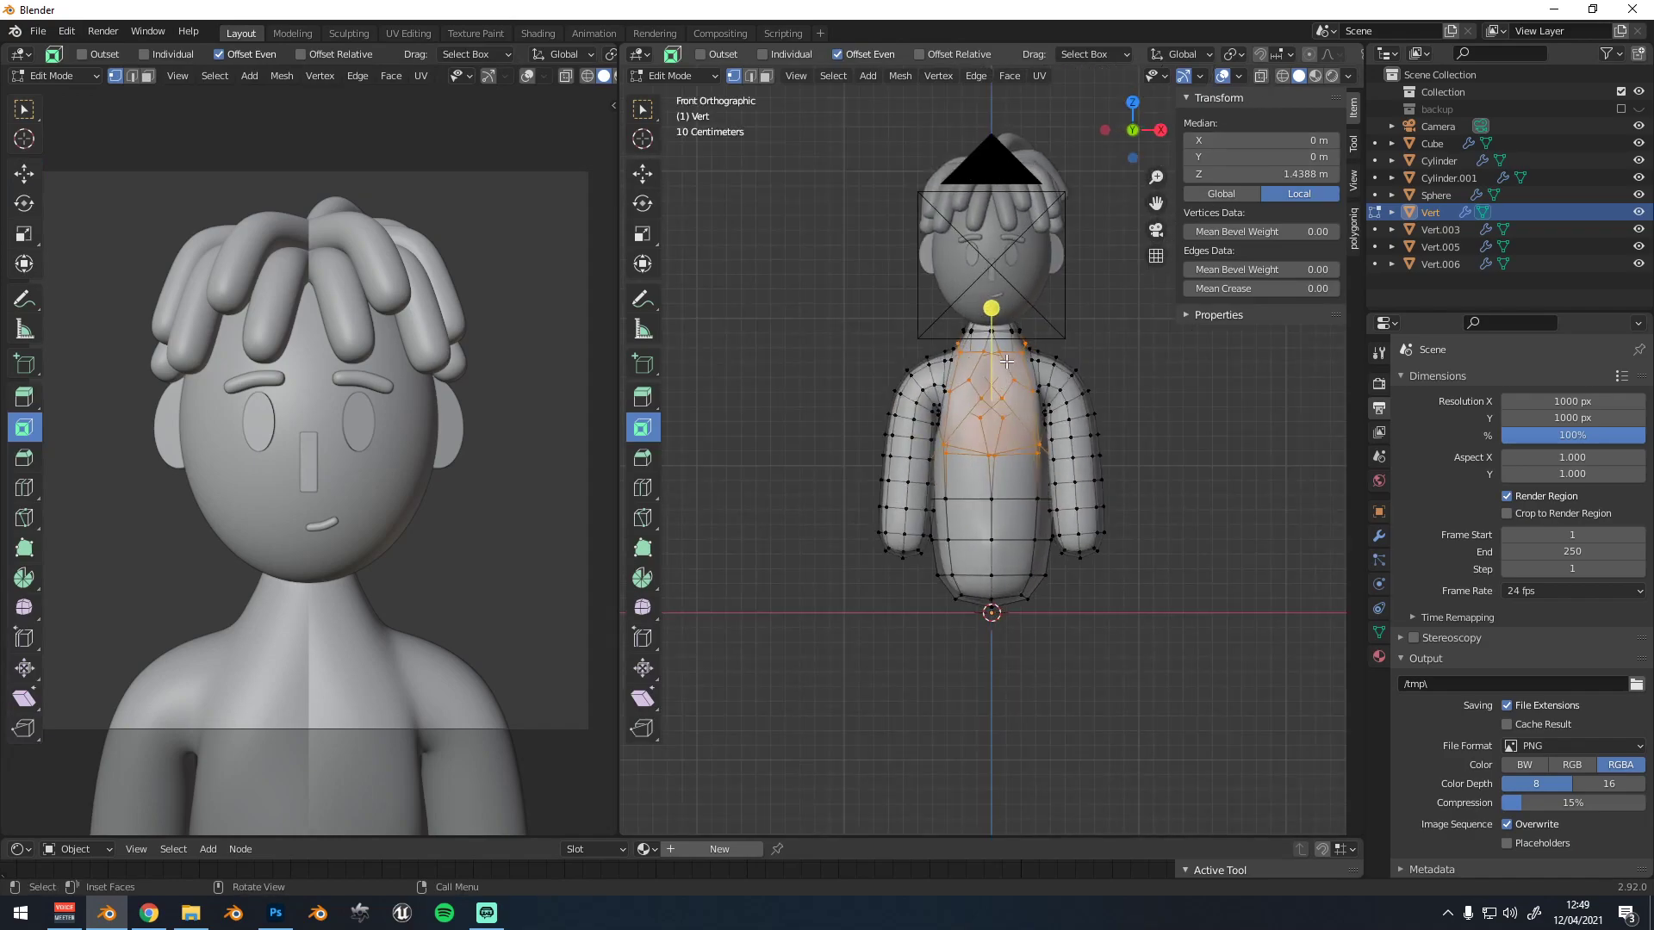
pyautogui.click(1261, 77)
pyautogui.scroll(1, 1091, 455)
pyautogui.click(1090, 456)
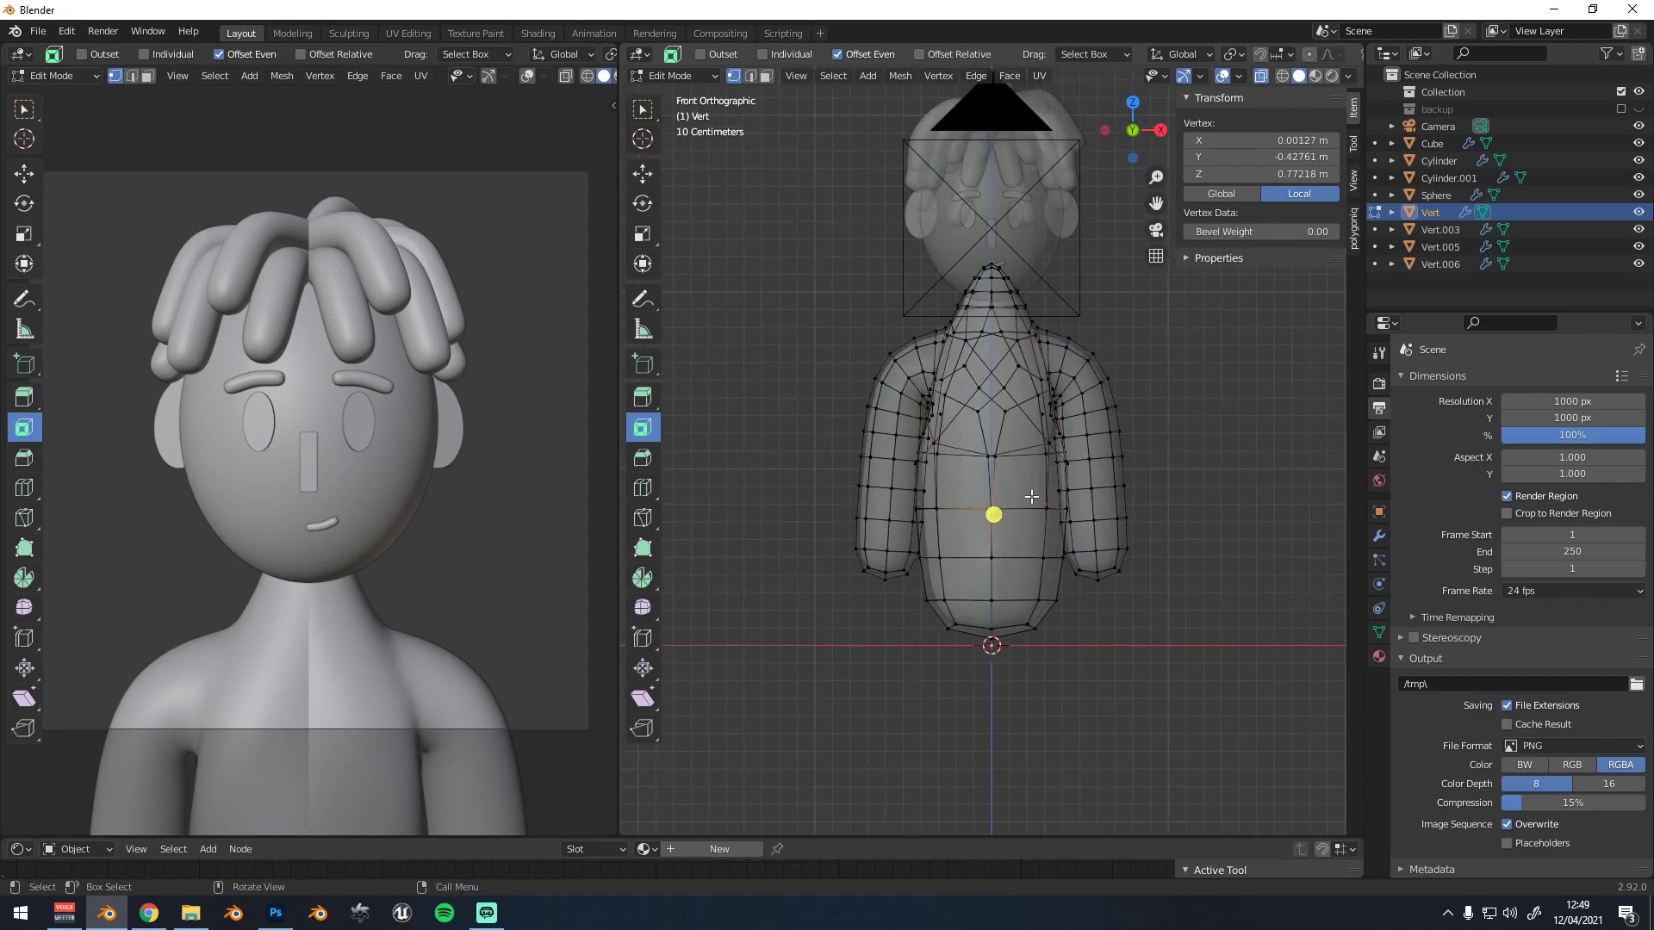
pyautogui.scroll(3, 993, 515)
pyautogui.press('g')
pyautogui.rightClick(1009, 543)
pyautogui.scroll(-3, 956, 499)
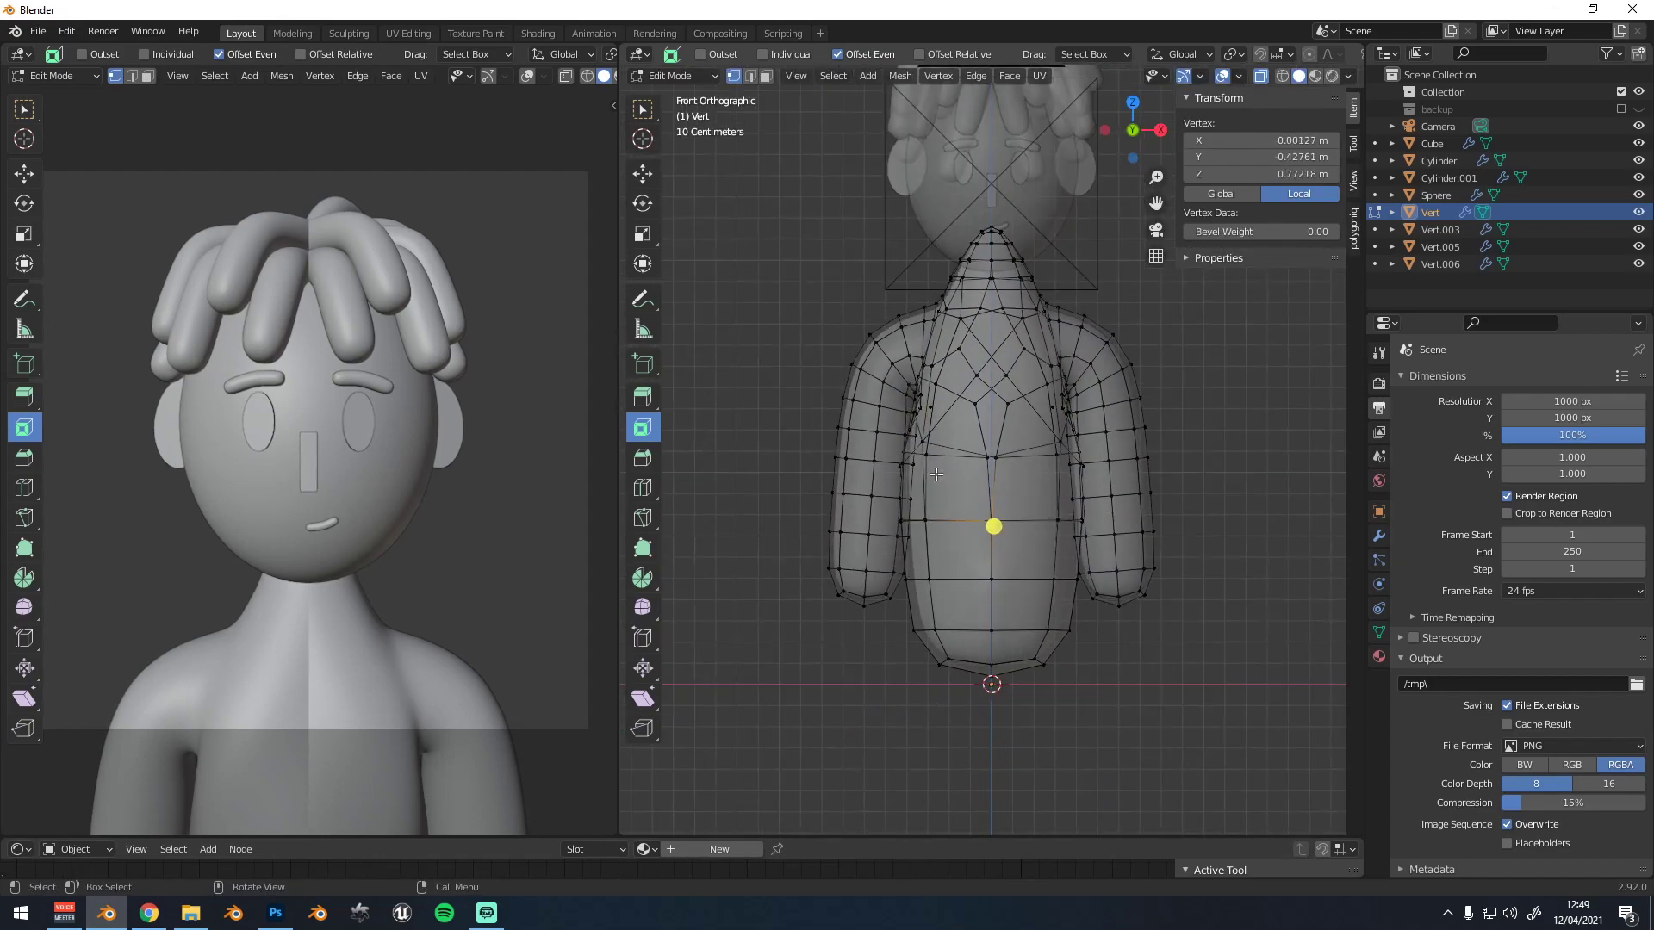
# Box-select the body's shirt region: torso from the neck base to the waist and both arms down to the wrists
pyautogui.click(860, 362)
pyautogui.click(642, 112)
pyautogui.scroll(2, 931, 474)
pyautogui.scroll(-1, 819, 521)
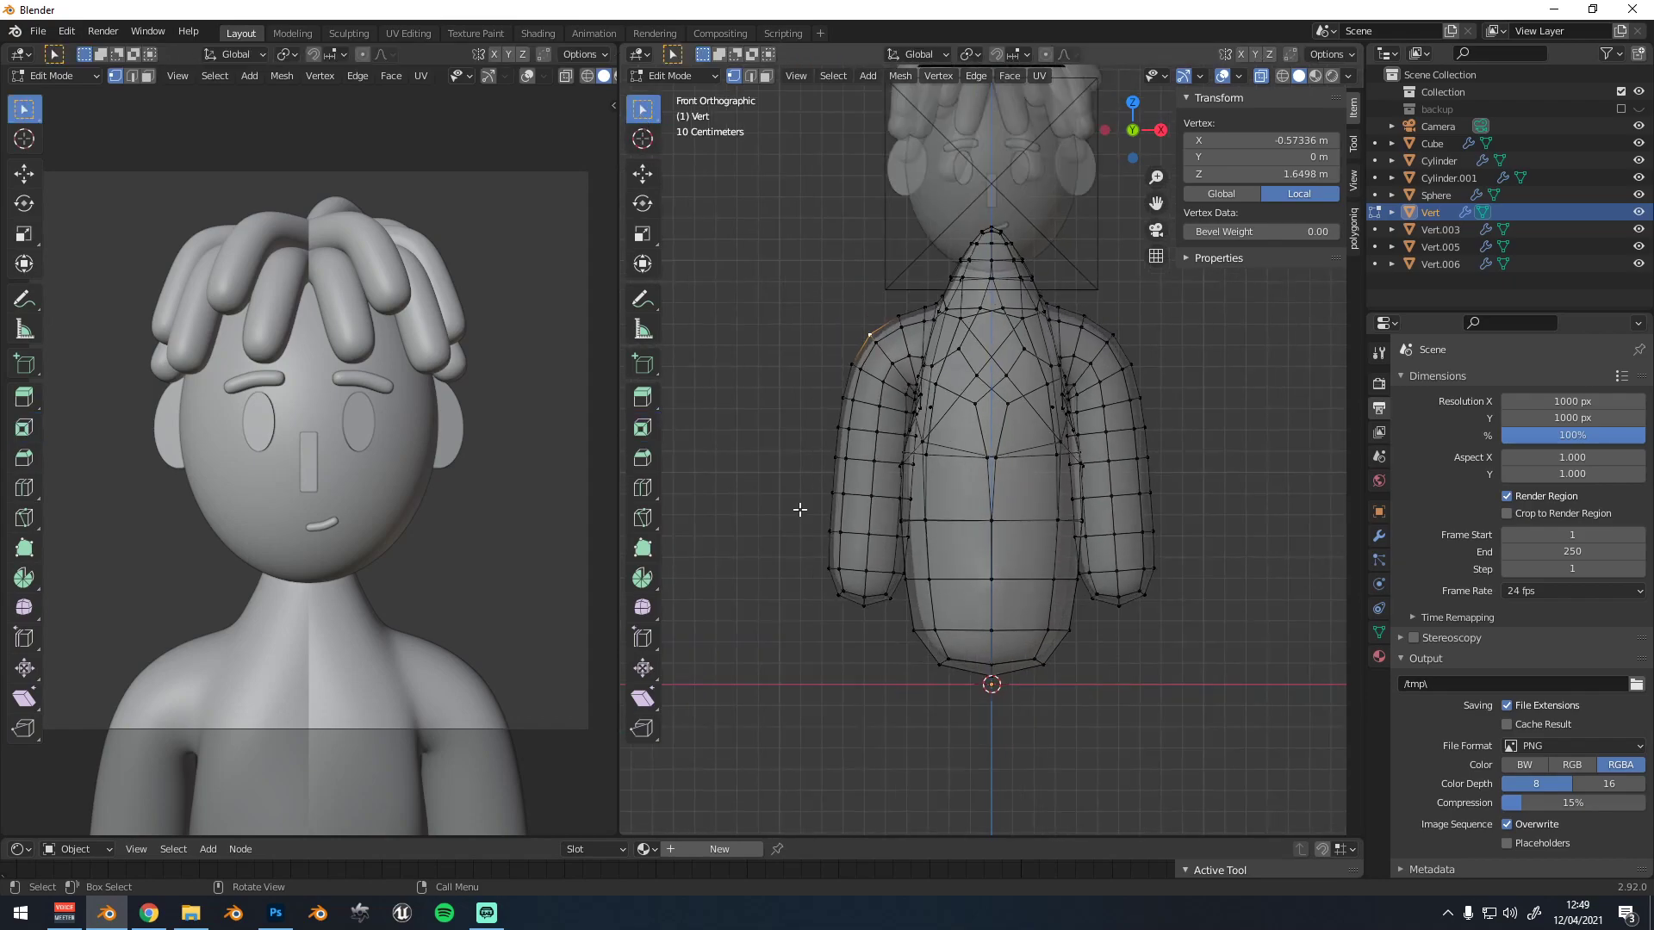
pyautogui.keyDown('shift'); pyautogui.moveTo(820, 497); pyautogui.dragTo(1232, 562); pyautogui.keyUp('shift')
pyautogui.keyDown('shift'); pyautogui.moveTo(1178, 514); pyautogui.dragTo(817, 389); pyautogui.keyUp('shift')
pyautogui.keyDown('shift'); pyautogui.moveTo(793, 366); pyautogui.dragTo(967, 415); pyautogui.keyUp('shift')
pyautogui.keyDown('shift'); pyautogui.moveTo(1014, 411); pyautogui.dragTo(1252, 368); pyautogui.keyUp('shift')
pyautogui.keyDown('shift'); pyautogui.moveTo(1124, 340); pyautogui.dragTo(1192, 440); pyautogui.keyUp('shift')
pyautogui.keyDown('shift'); pyautogui.moveTo(1010, 358); pyautogui.dragTo(1134, 476); pyautogui.keyUp('shift')
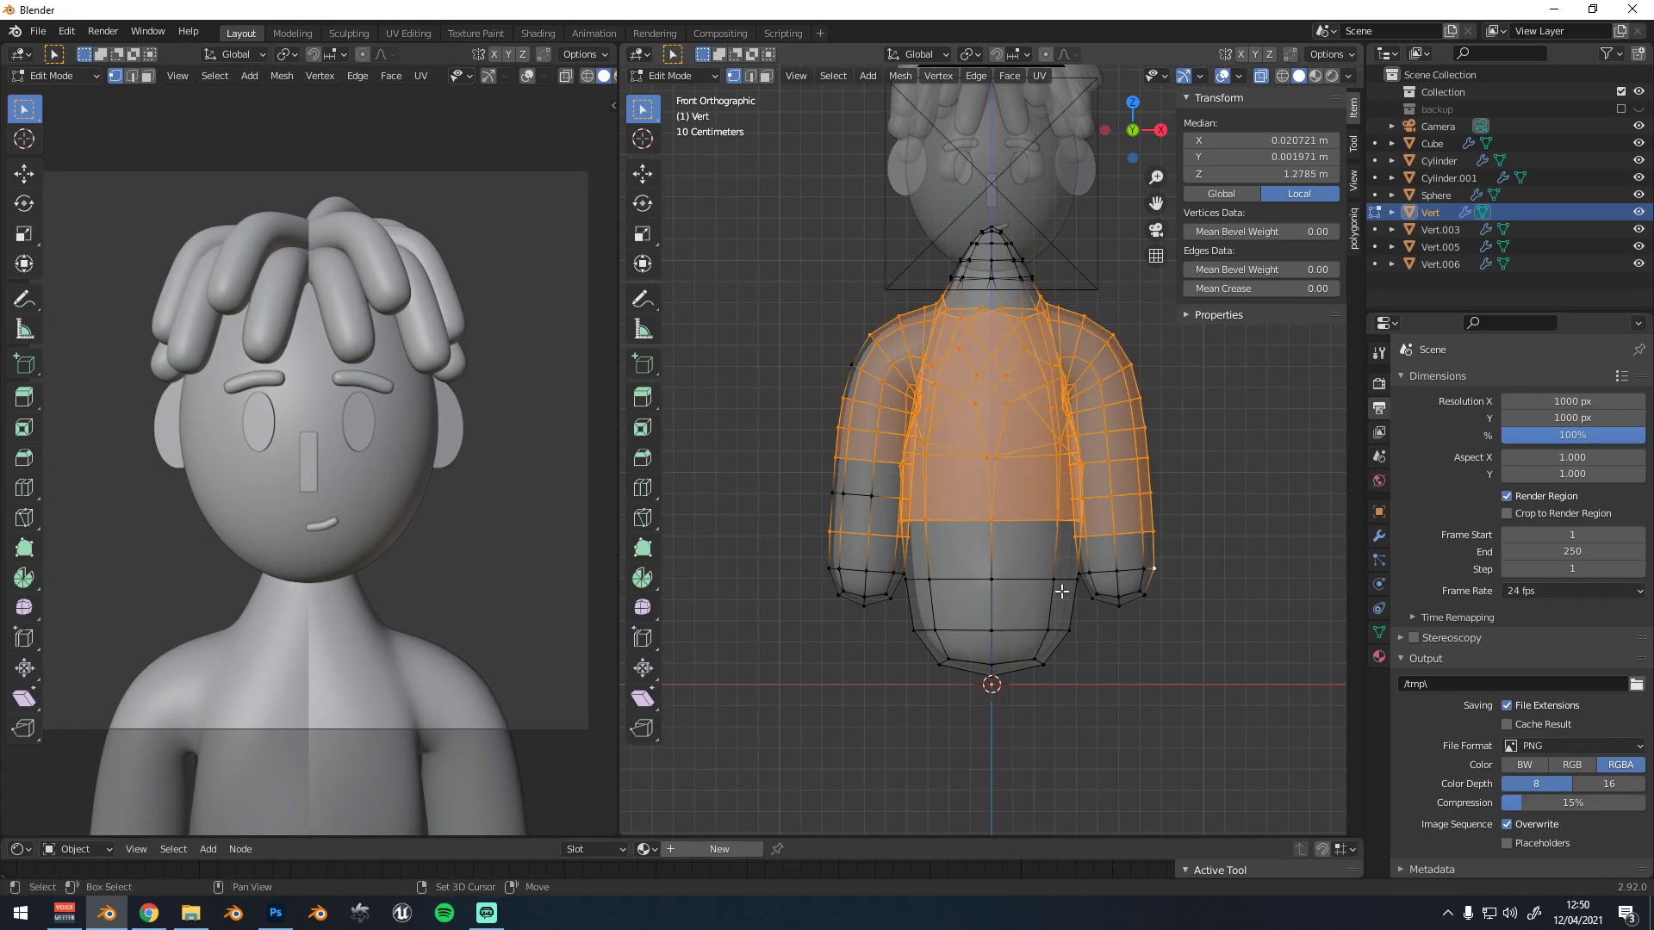
pyautogui.moveTo(748, 464); pyautogui.dragTo(783, 461)
pyautogui.hotkey('ctrl', 'z')
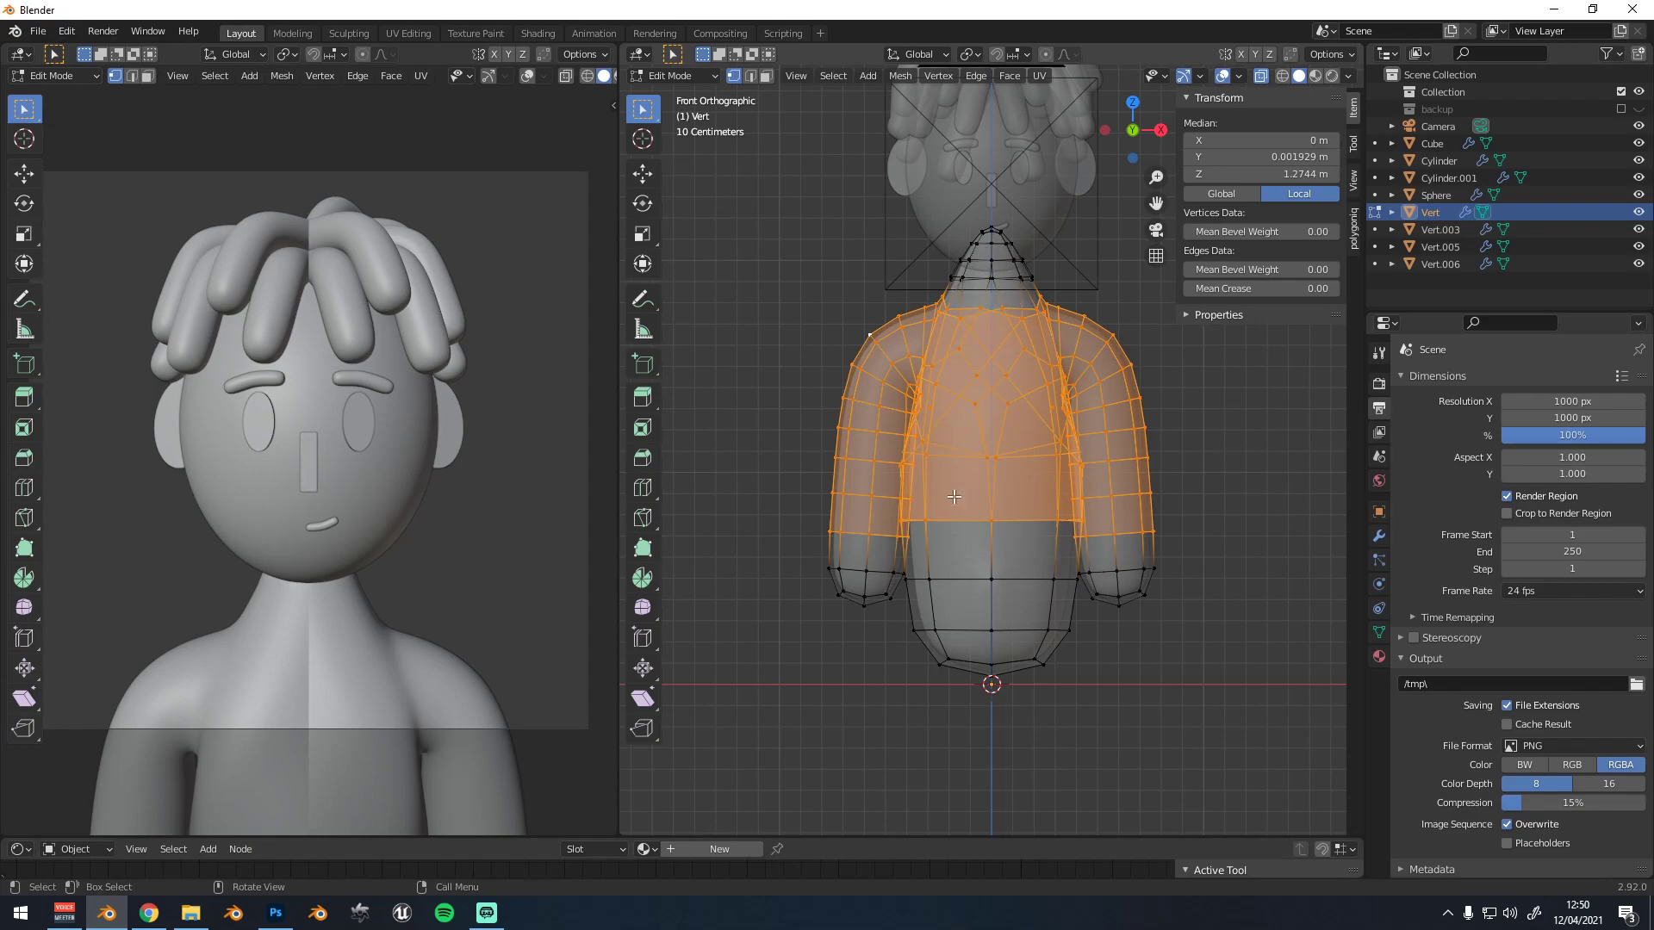
# Turn X-ray off, duplicate the selected shirt region in place, separate it into its own object, and select that object in Object Mode
pyautogui.hotkey('alt', 'z')
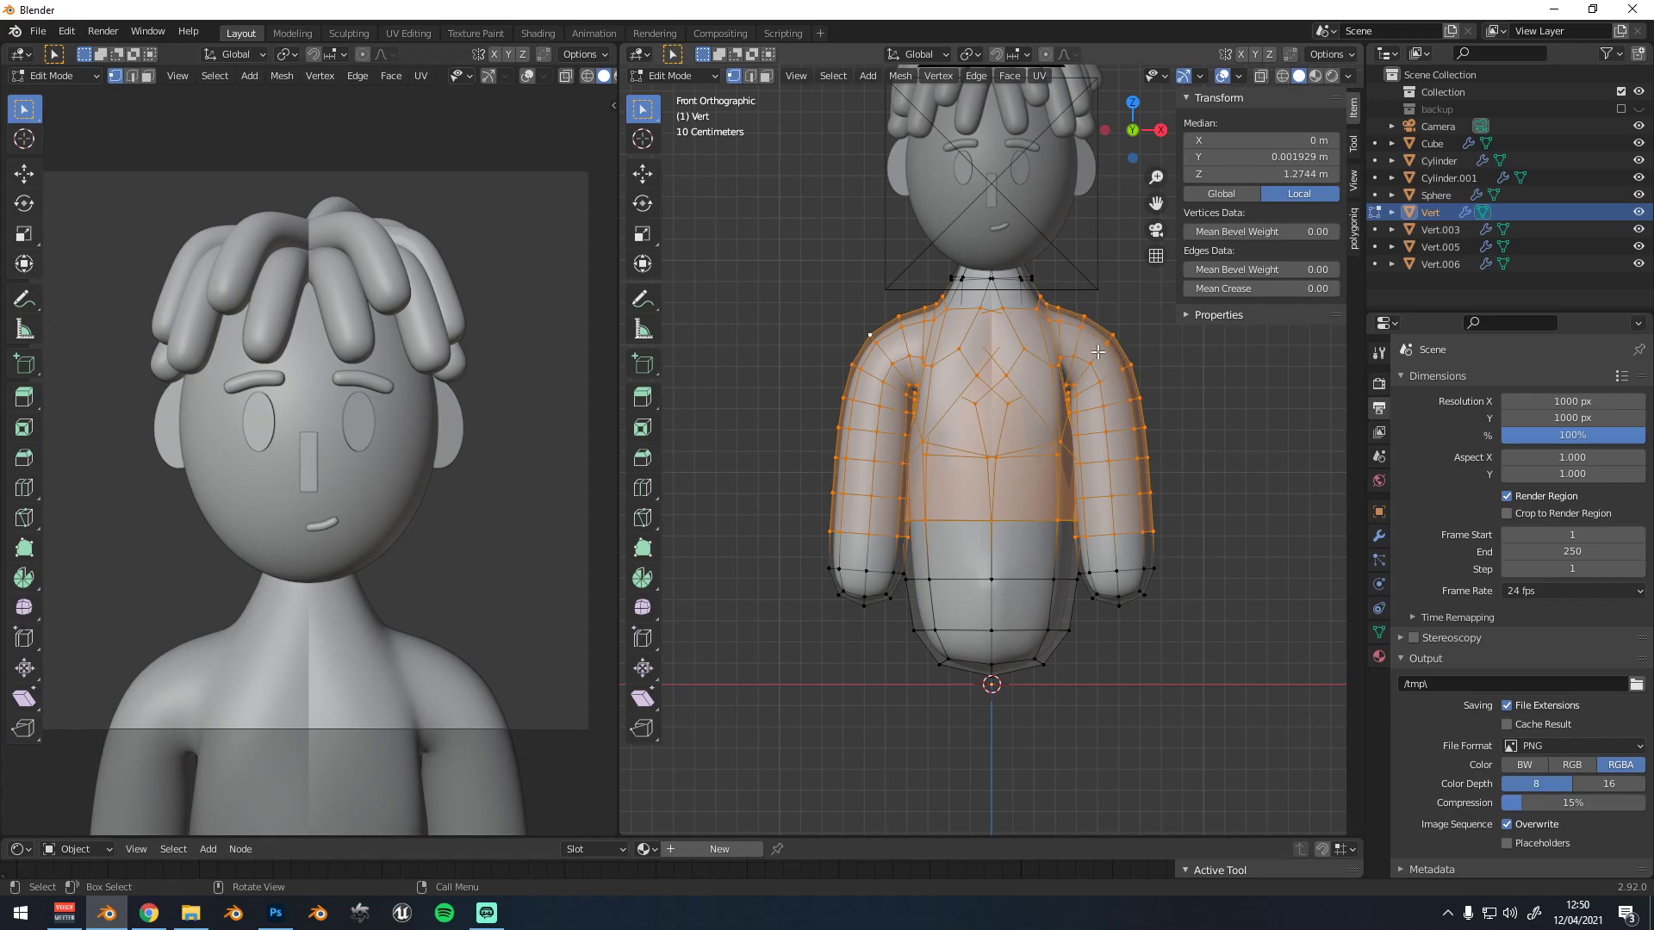
pyautogui.hotkey('shift', 'd')
pyautogui.rightClick(1097, 352)
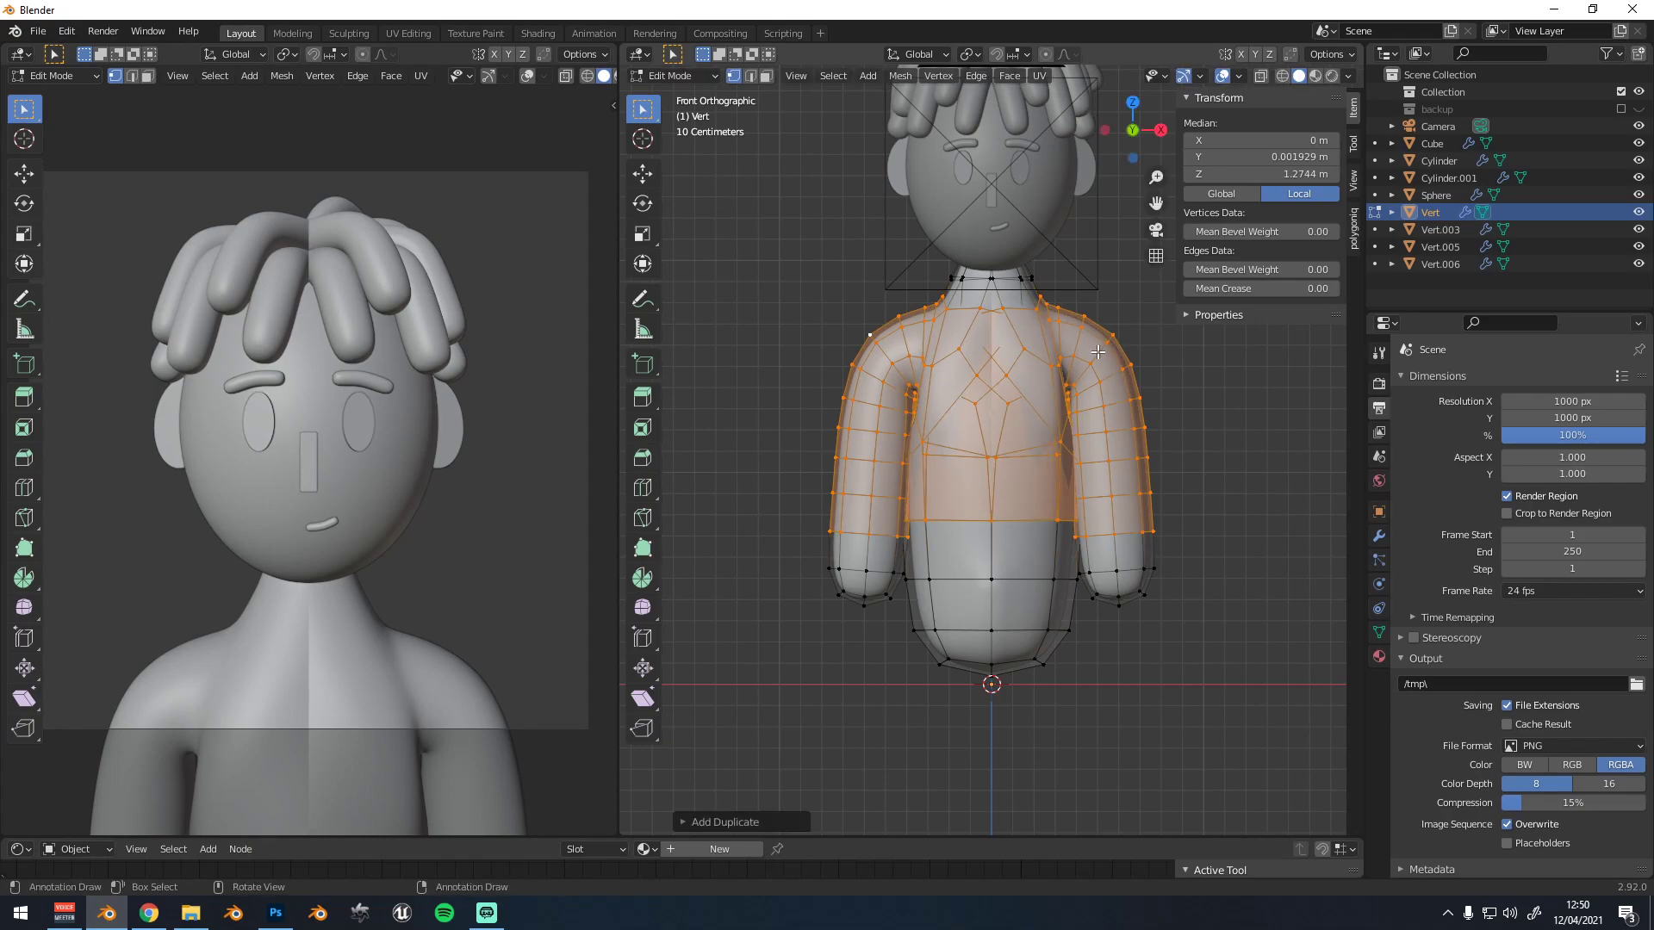
pyautogui.press('p')
pyautogui.click(1098, 352)
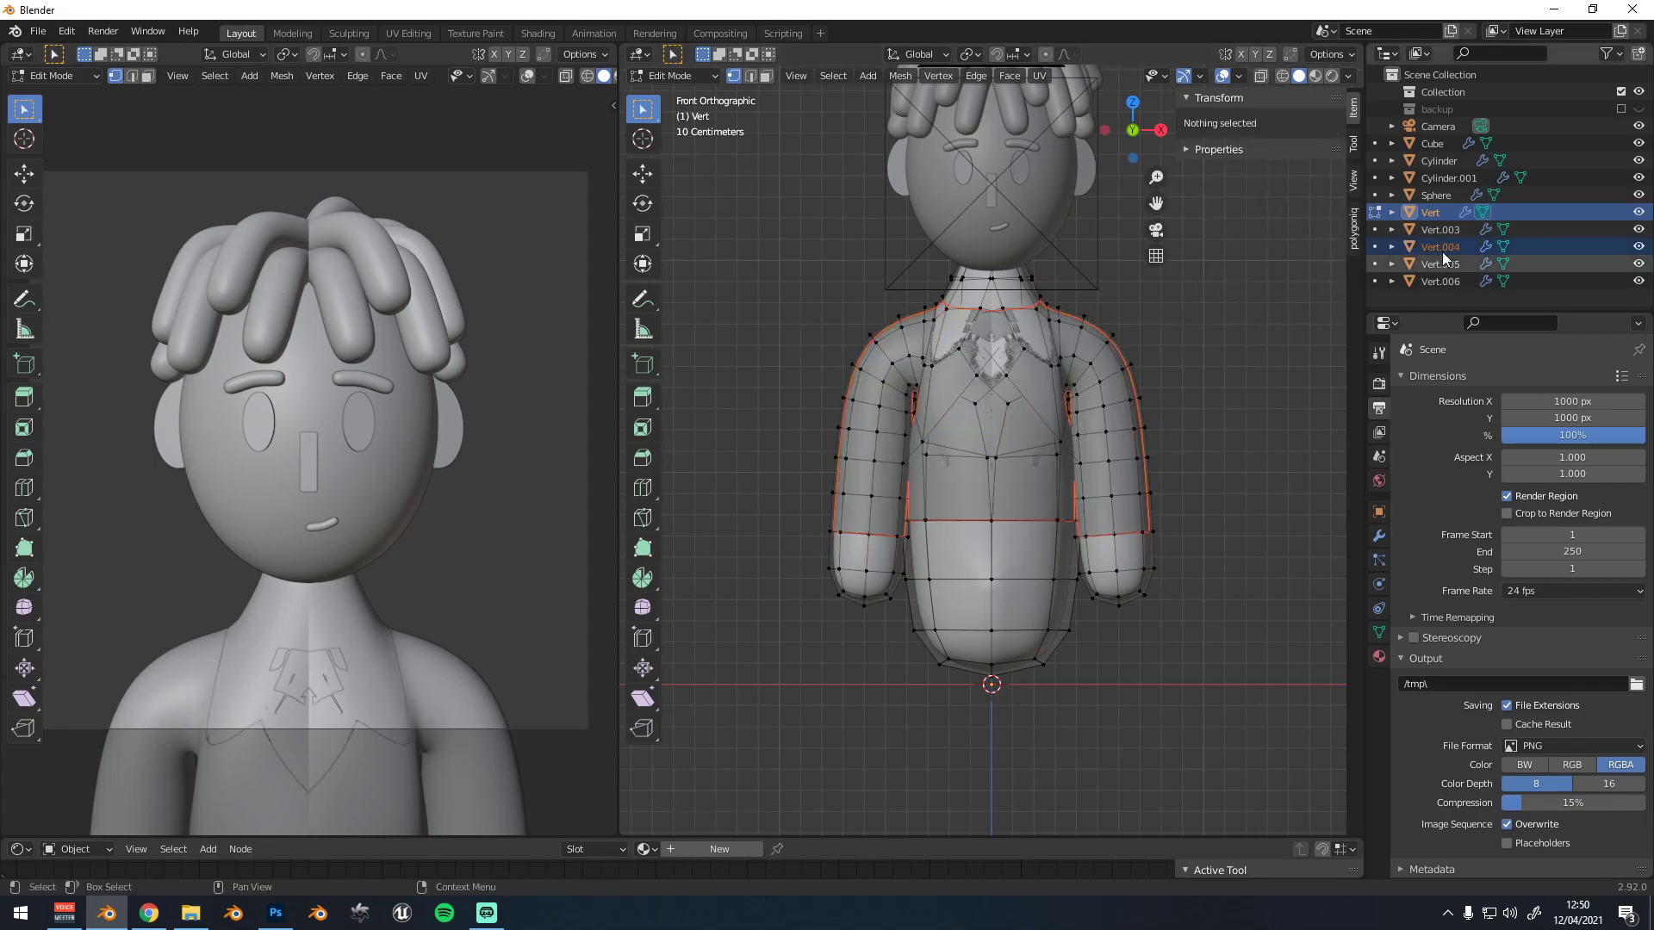
pyautogui.press('Tab')
pyautogui.click(1077, 365)
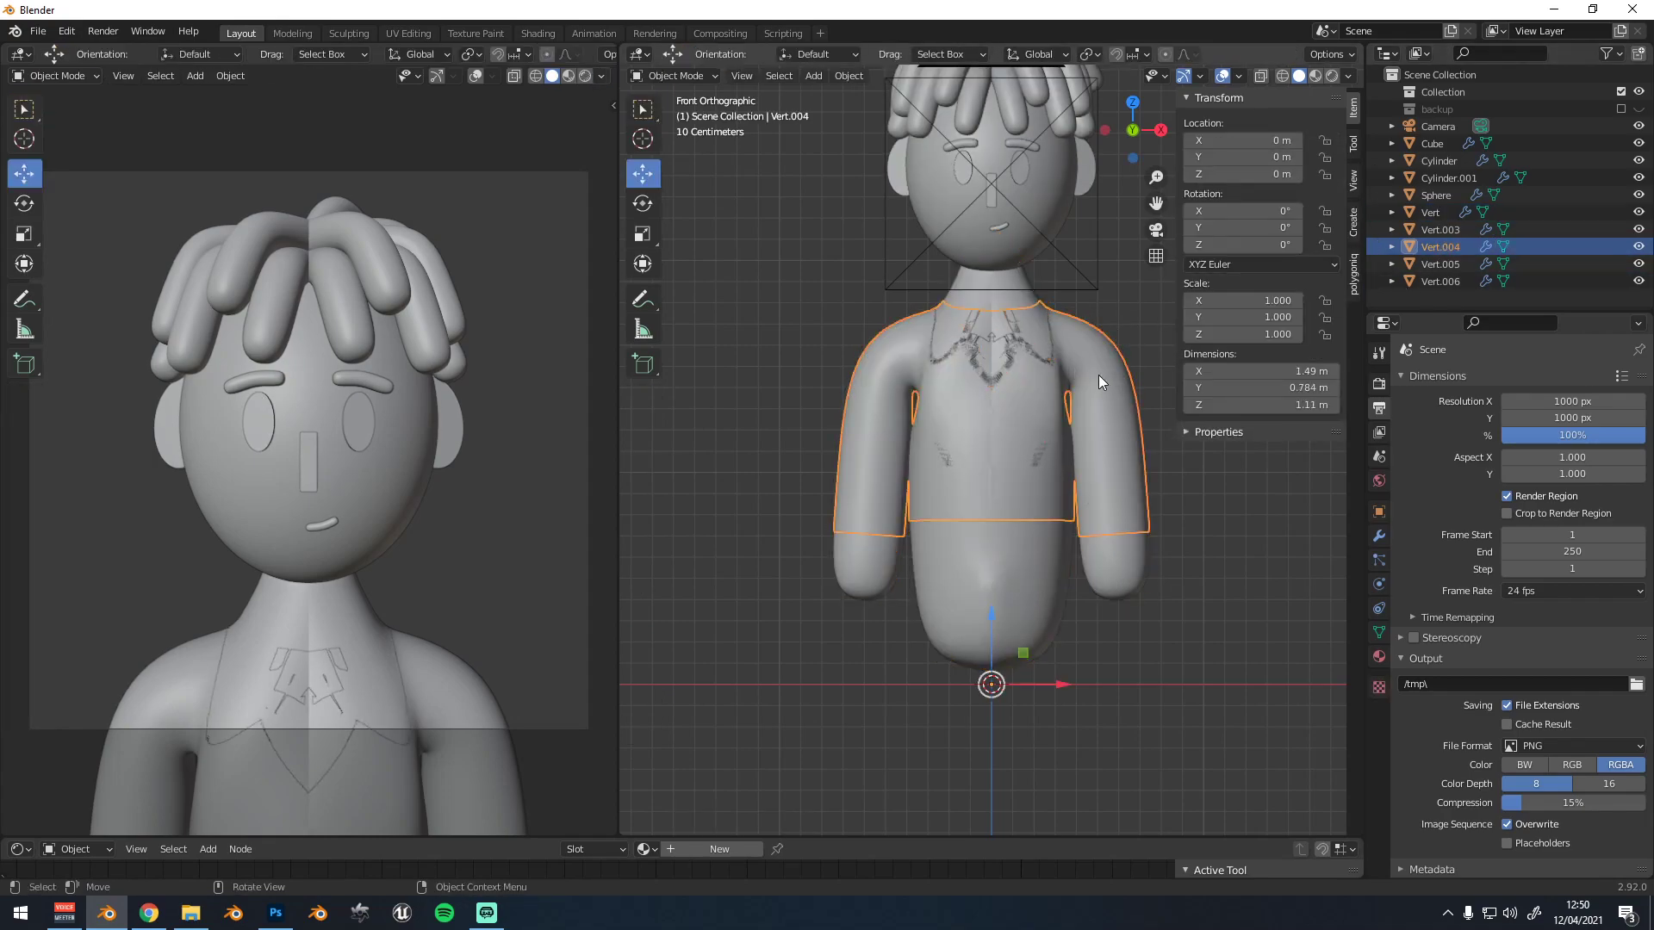
pyautogui.scroll(-1, 1100, 376)
pyautogui.press('s')
pyautogui.rightClick(1043, 400)
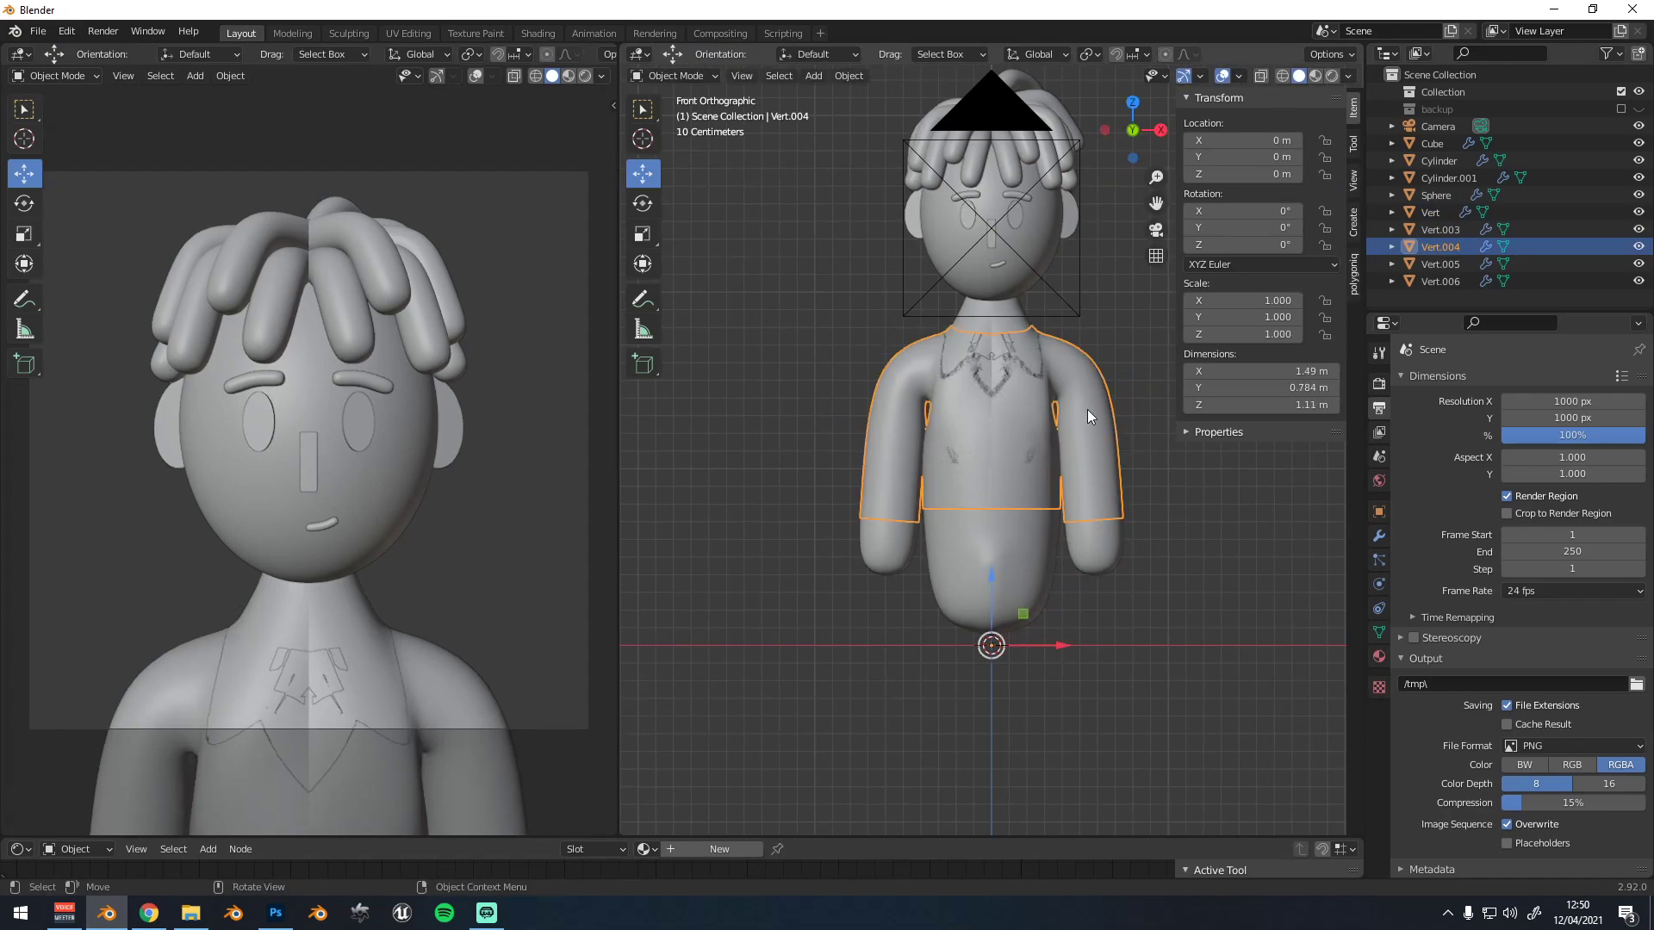
pyautogui.scroll(3, 1088, 410)
pyautogui.keyDown('shift'); pyautogui.click(1022, 245); pyautogui.keyUp('shift')
pyautogui.scroll(-1, 1049, 323)
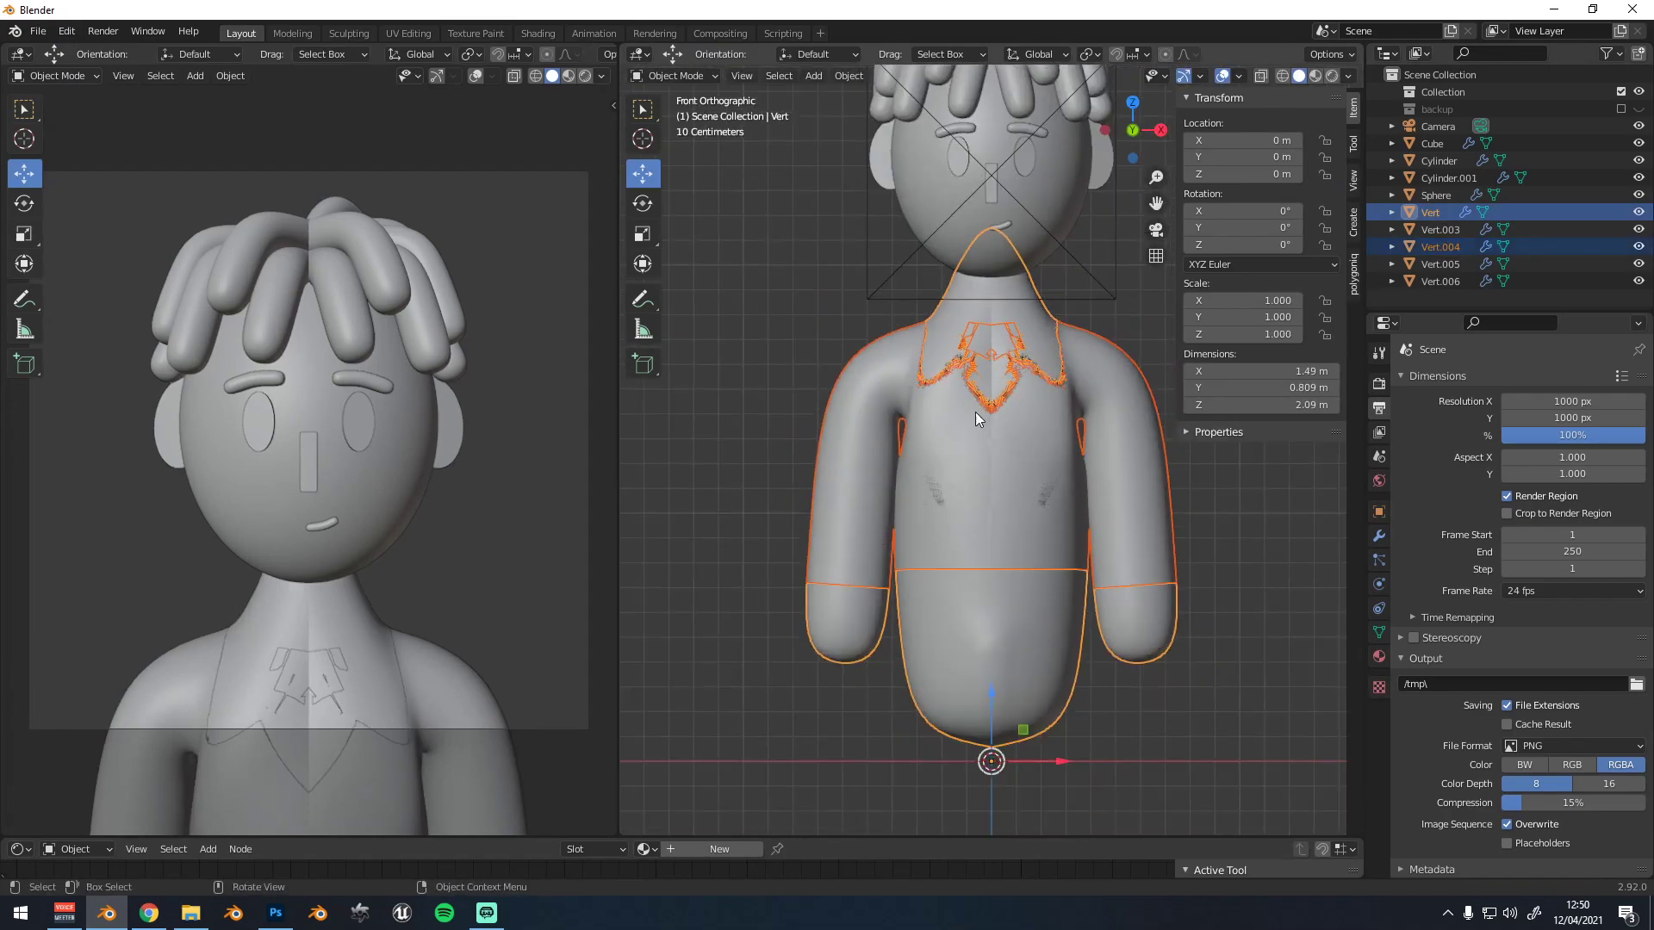
# Select only the separated shirt object and apply its existing modifier
pyautogui.click(1115, 428)
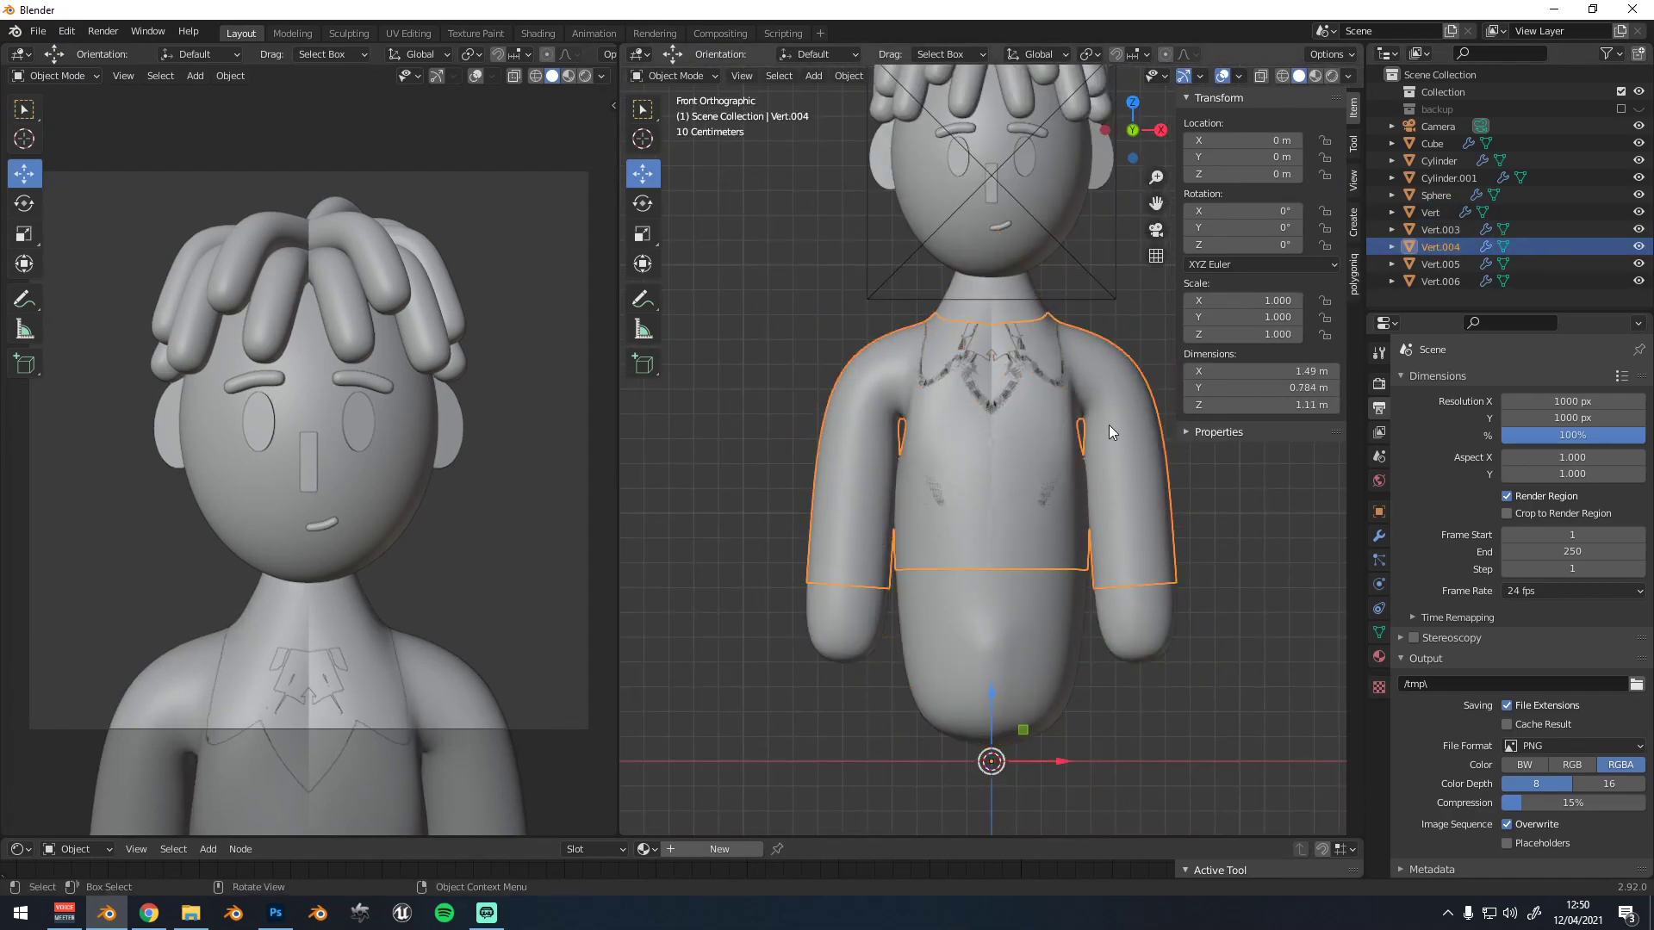
pyautogui.click(1379, 536)
pyautogui.click(1450, 381)
pyautogui.click(1596, 412)
pyautogui.click(1542, 429)
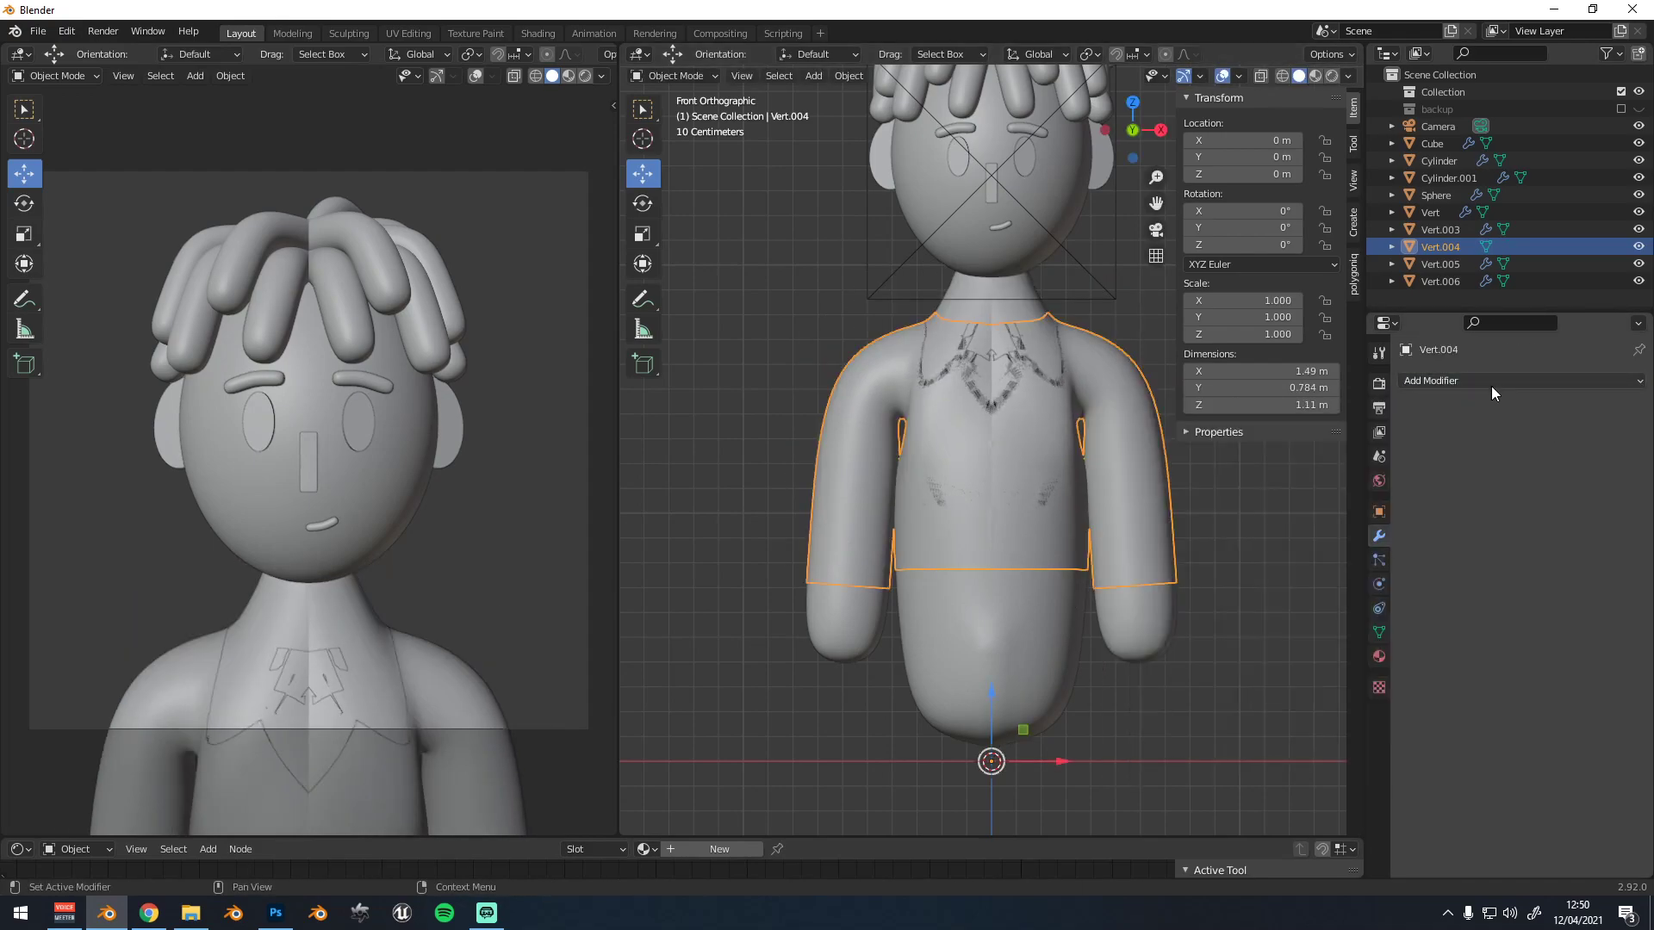
# Add a Solidify modifier to the shirt with a thickness of -0.02 m
pyautogui.click(1491, 381)
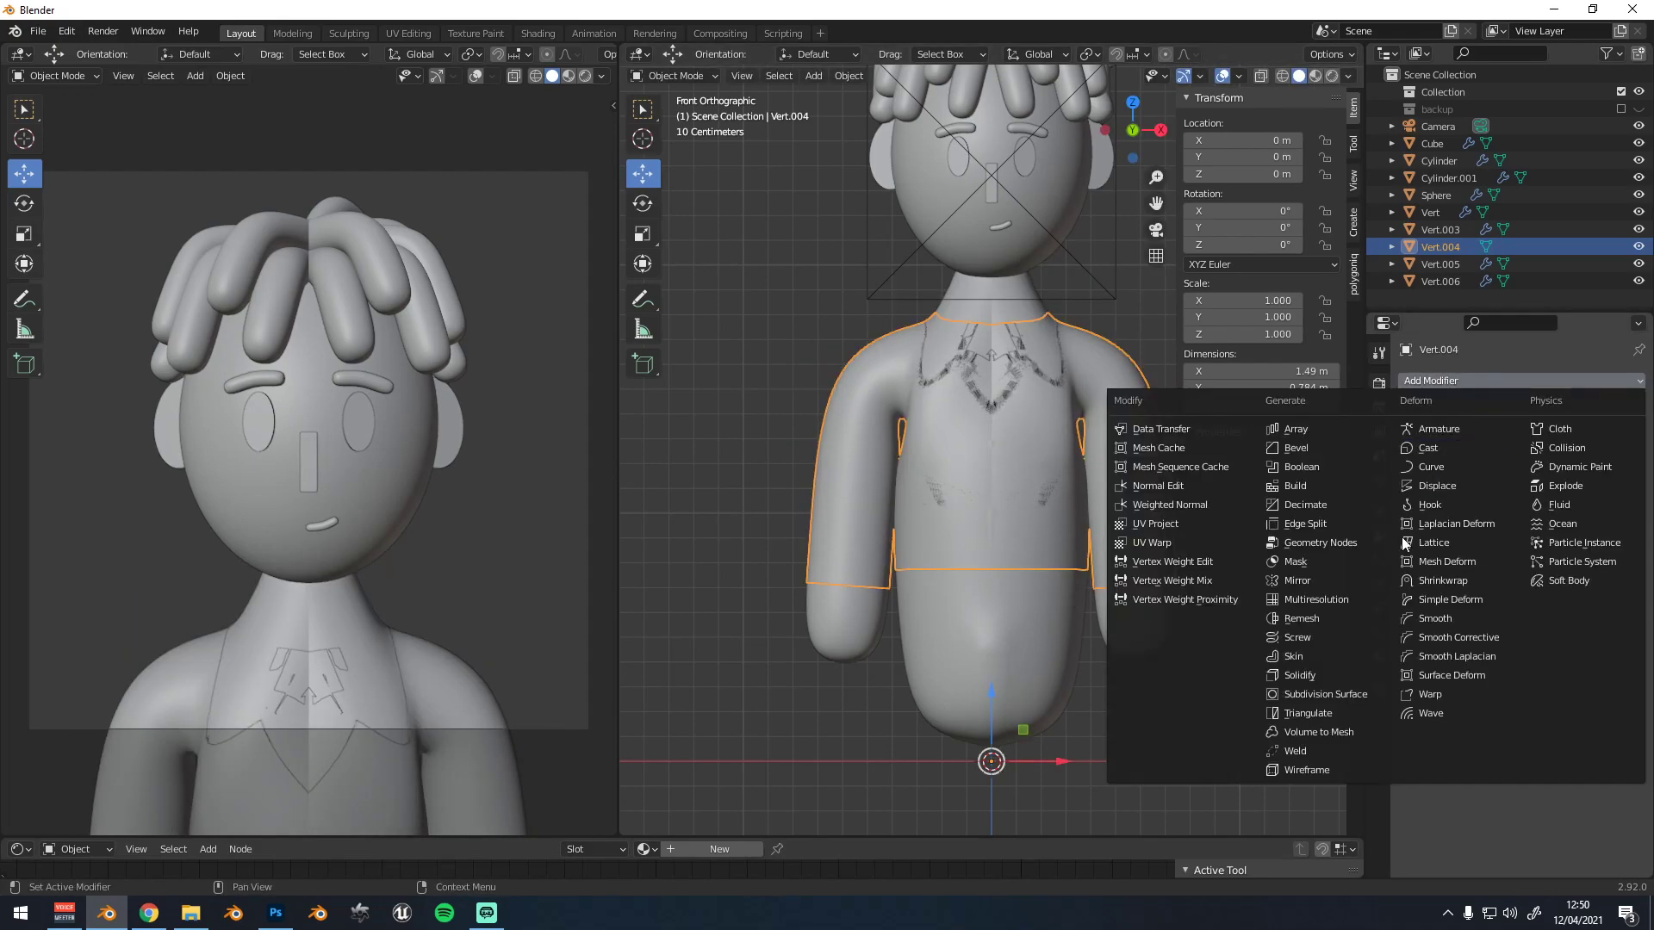
pyautogui.click(1315, 675)
pyautogui.moveTo(1537, 458); pyautogui.dragTo(1572, 459)
pyautogui.click(1532, 454)
pyautogui.write('0.01')
pyautogui.press('Return')
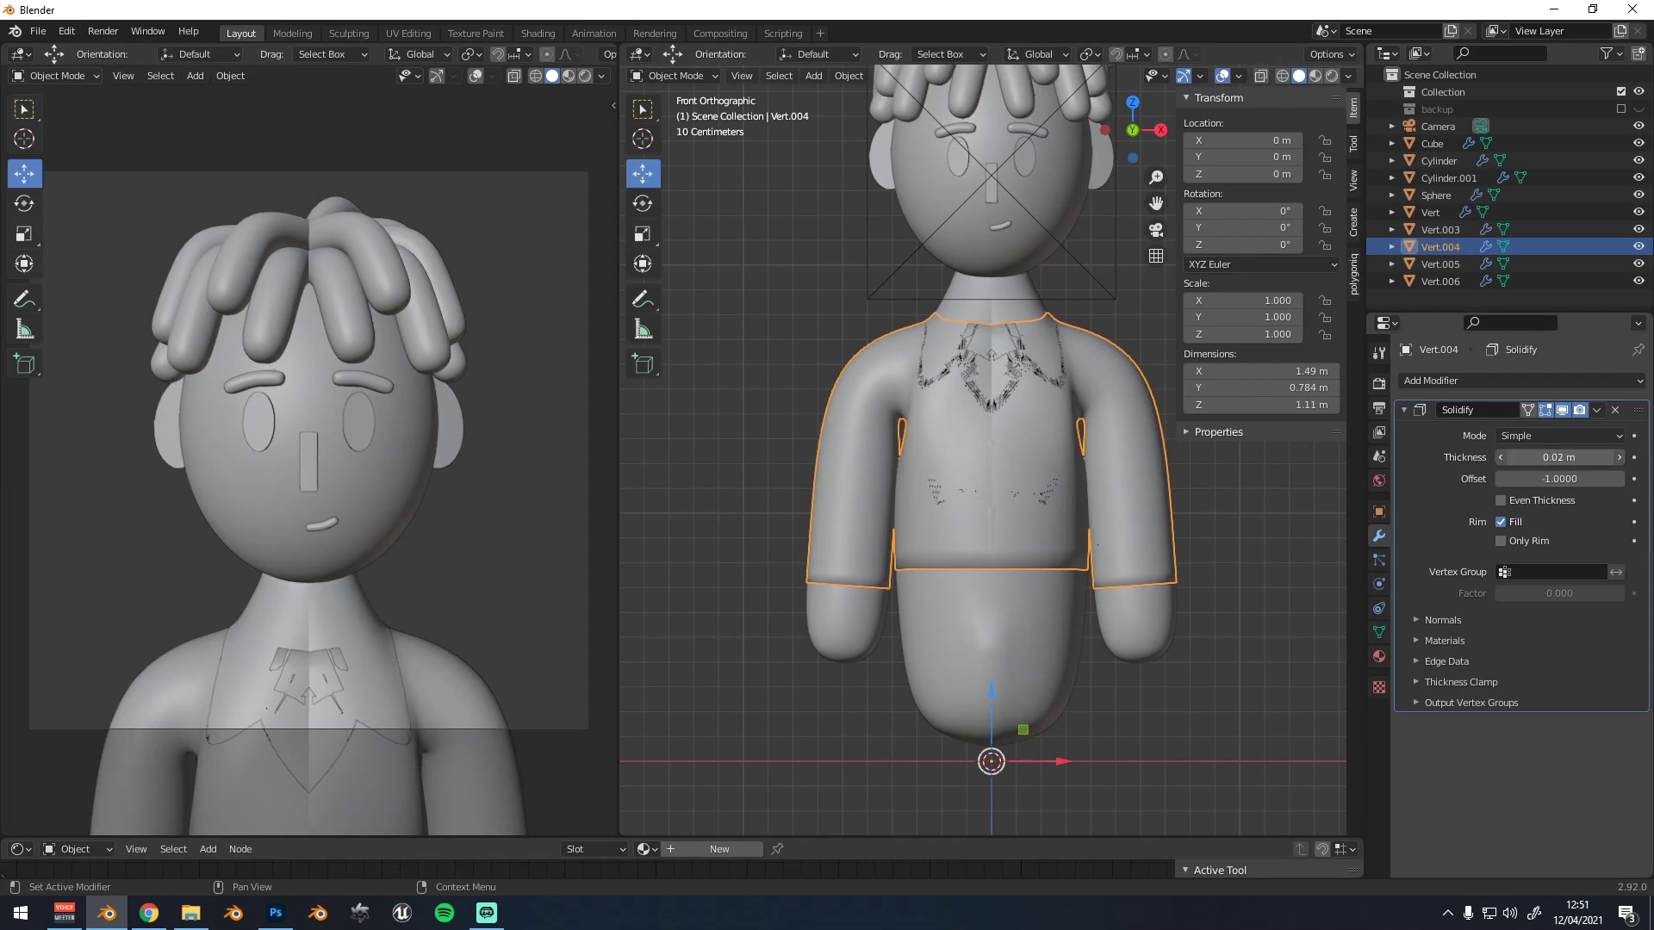
pyautogui.moveTo(1559, 457)
pyautogui.mouseDown()
pyautogui.moveTo(1520, 457)
pyautogui.moveTo(1562, 457)
pyautogui.moveTo(1542, 457)
pyautogui.mouseUp()
# Inspect the shirt's collar and hem, and set the Solidify thickness to -0.03 m
pyautogui.moveTo(1025, 362); pyautogui.dragTo(1078, 416, button='middle')
pyautogui.scroll(4, 1078, 416)
pyautogui.scroll(-2, 1026, 277)
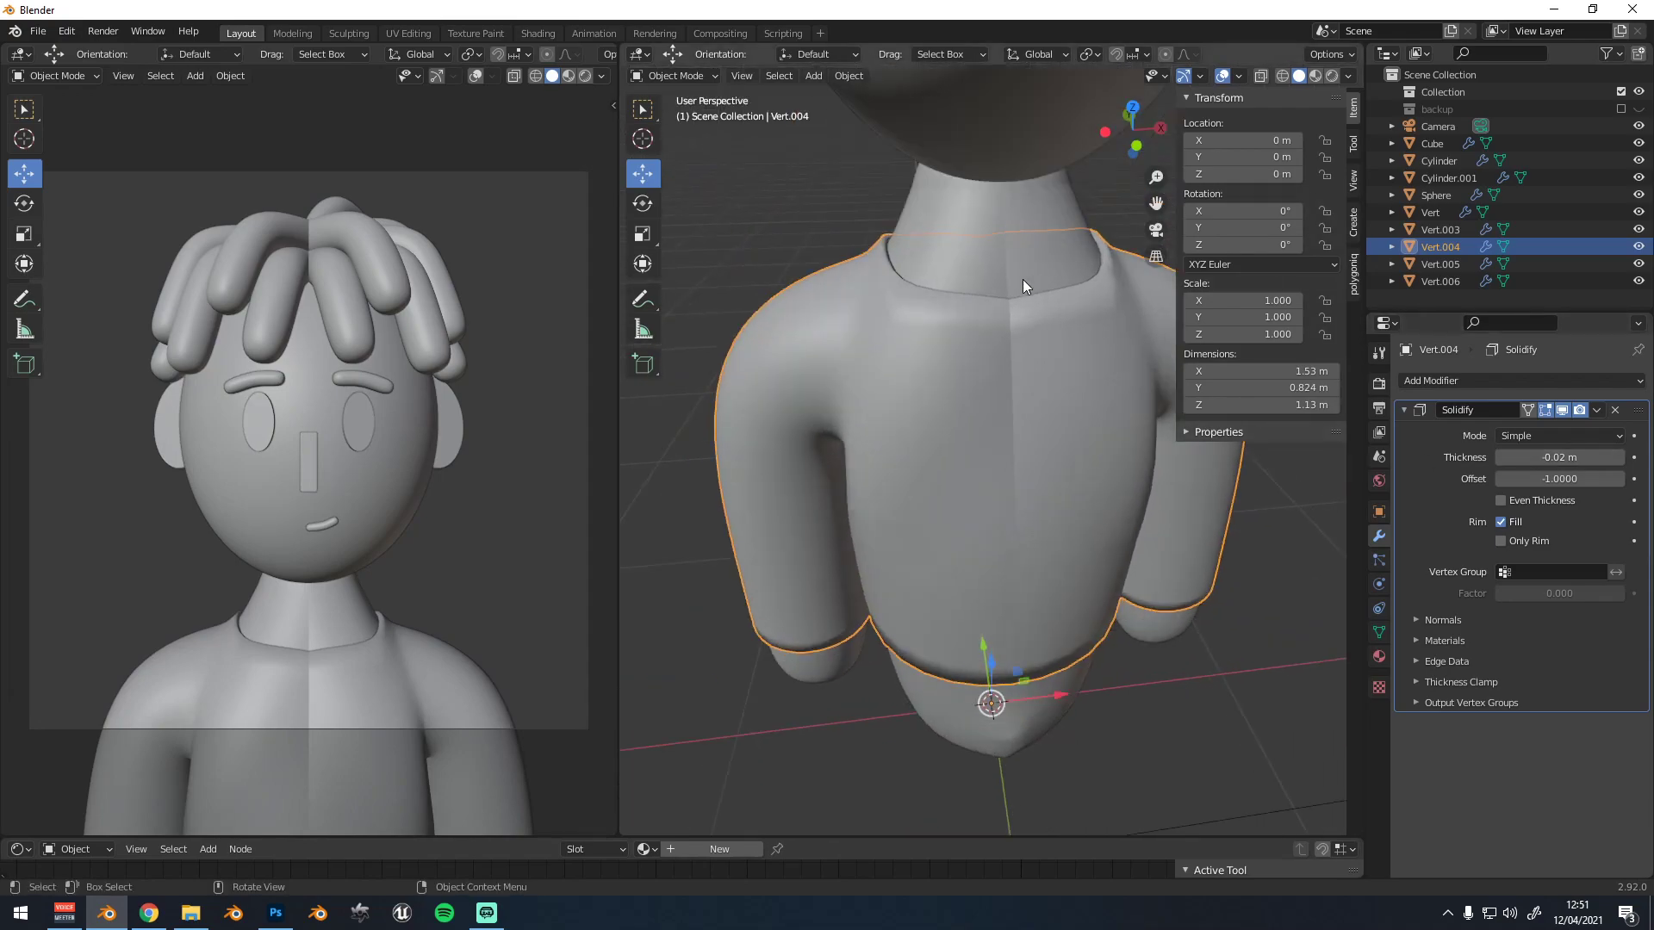
pyautogui.moveTo(1027, 276); pyautogui.dragTo(927, 315, button='middle')
pyautogui.moveTo(1554, 457); pyautogui.dragTo(1552, 458)
pyautogui.scroll(-3, 1087, 388)
pyautogui.moveTo(798, 418); pyautogui.dragTo(846, 402, button='middle')
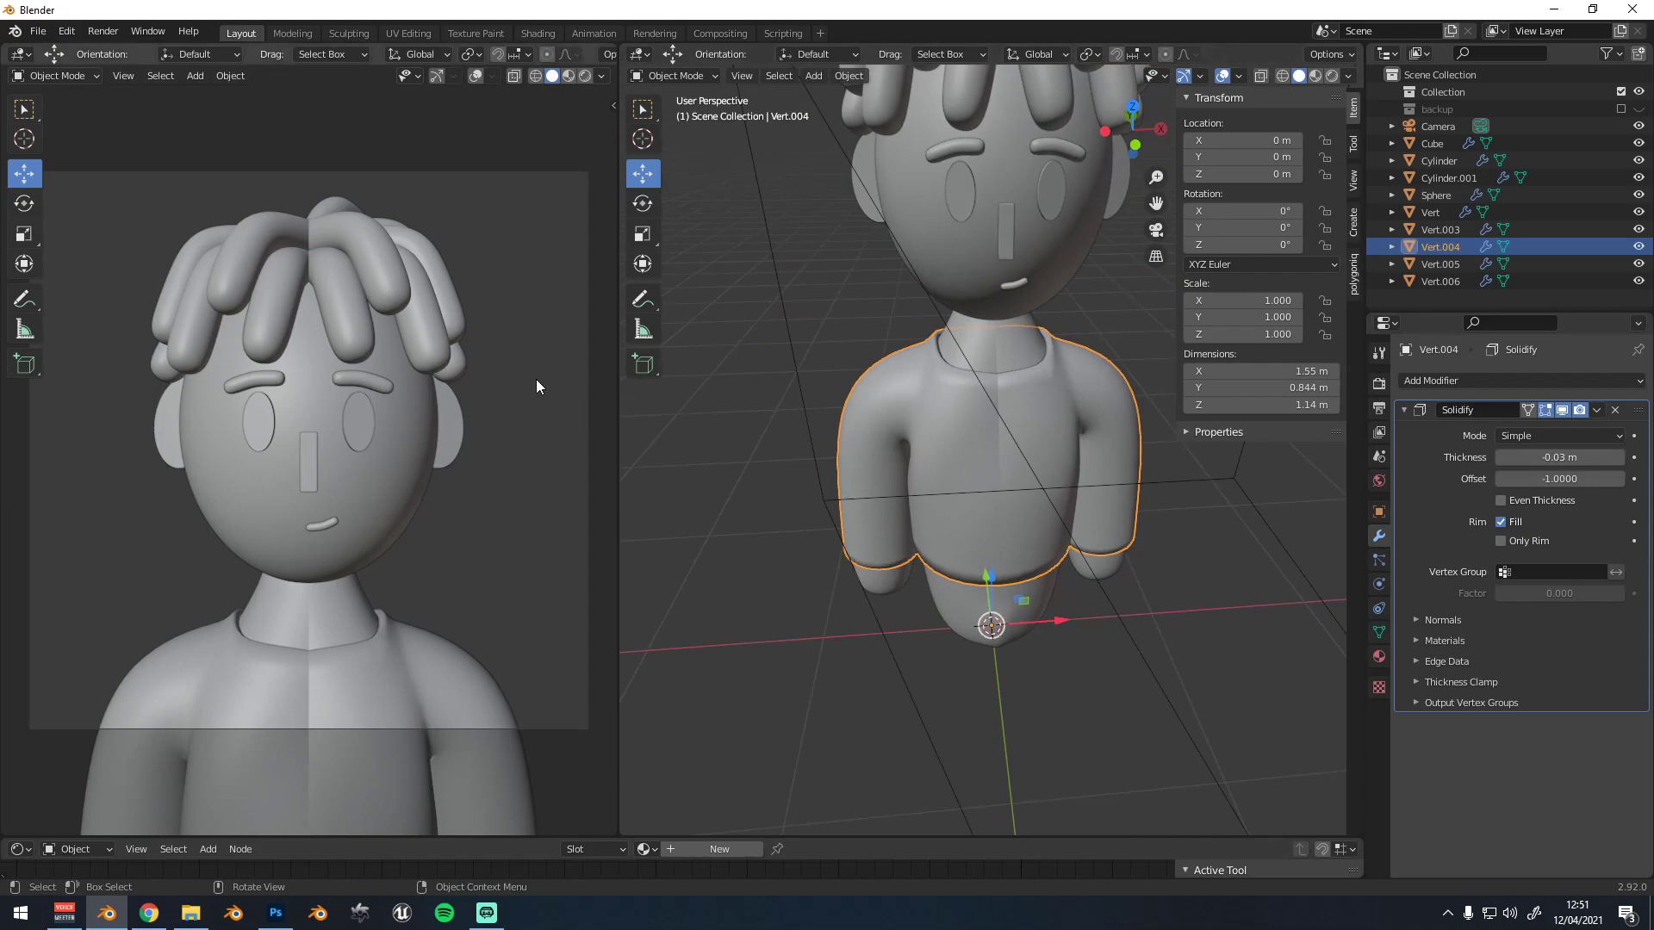
pyautogui.scroll(-2, 976, 368)
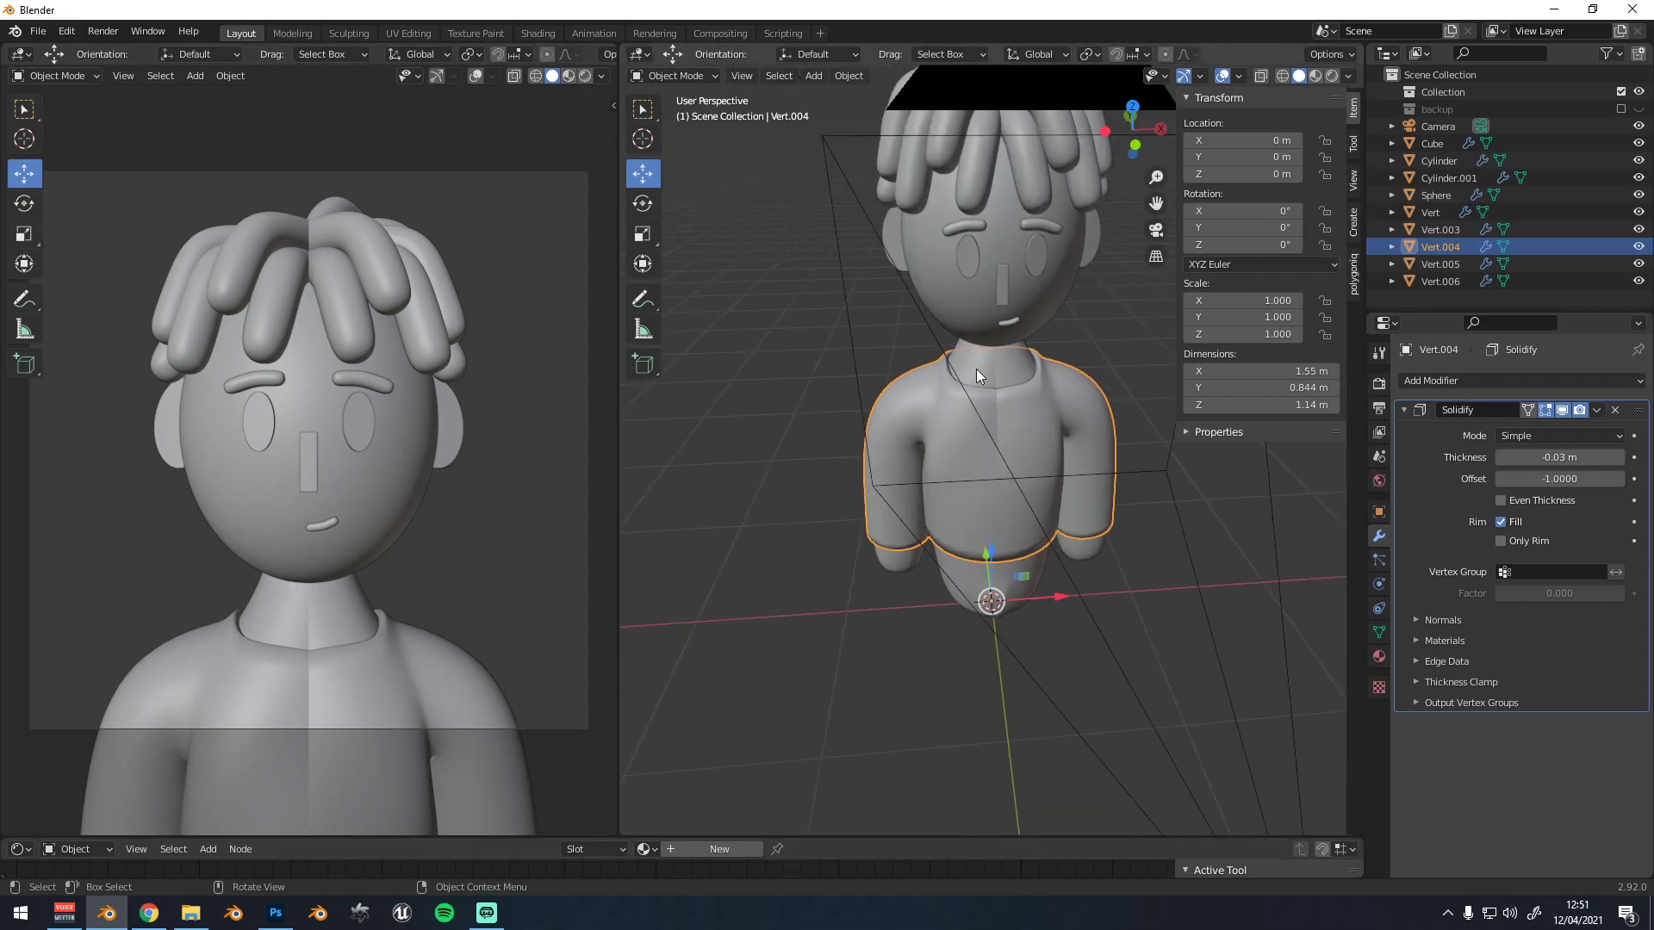
# Show the camera viewport in Material Preview, select the hair, and switch the other viewport to camera view
pyautogui.click(566, 76)
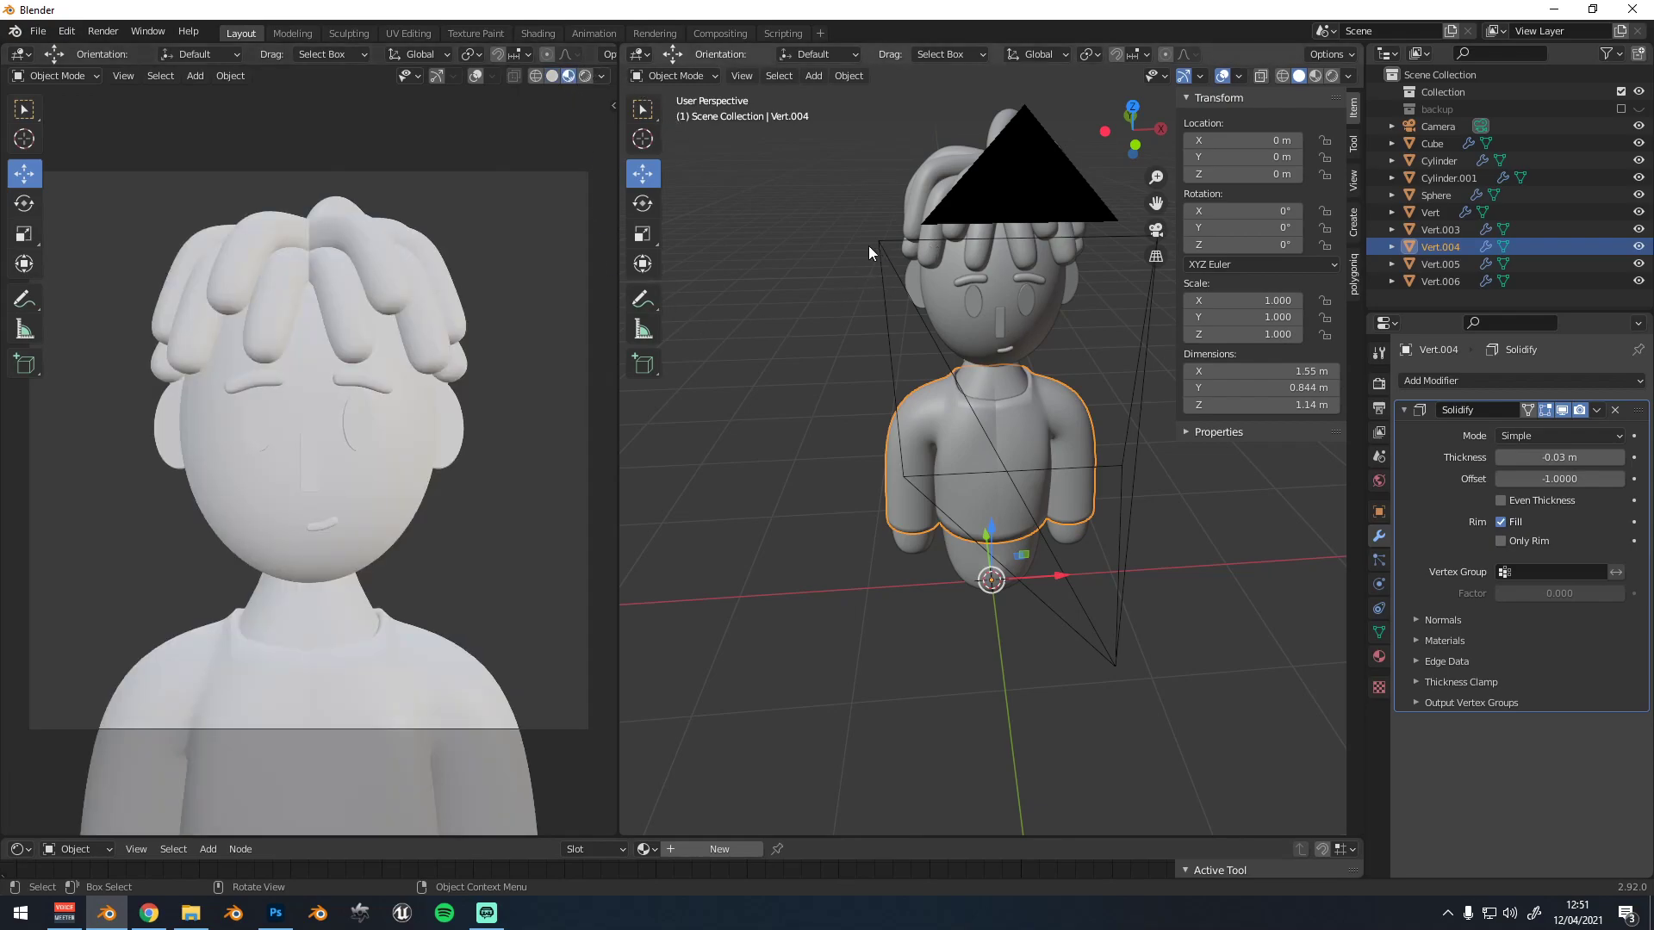
pyautogui.click(980, 226)
pyautogui.press('KP_0')
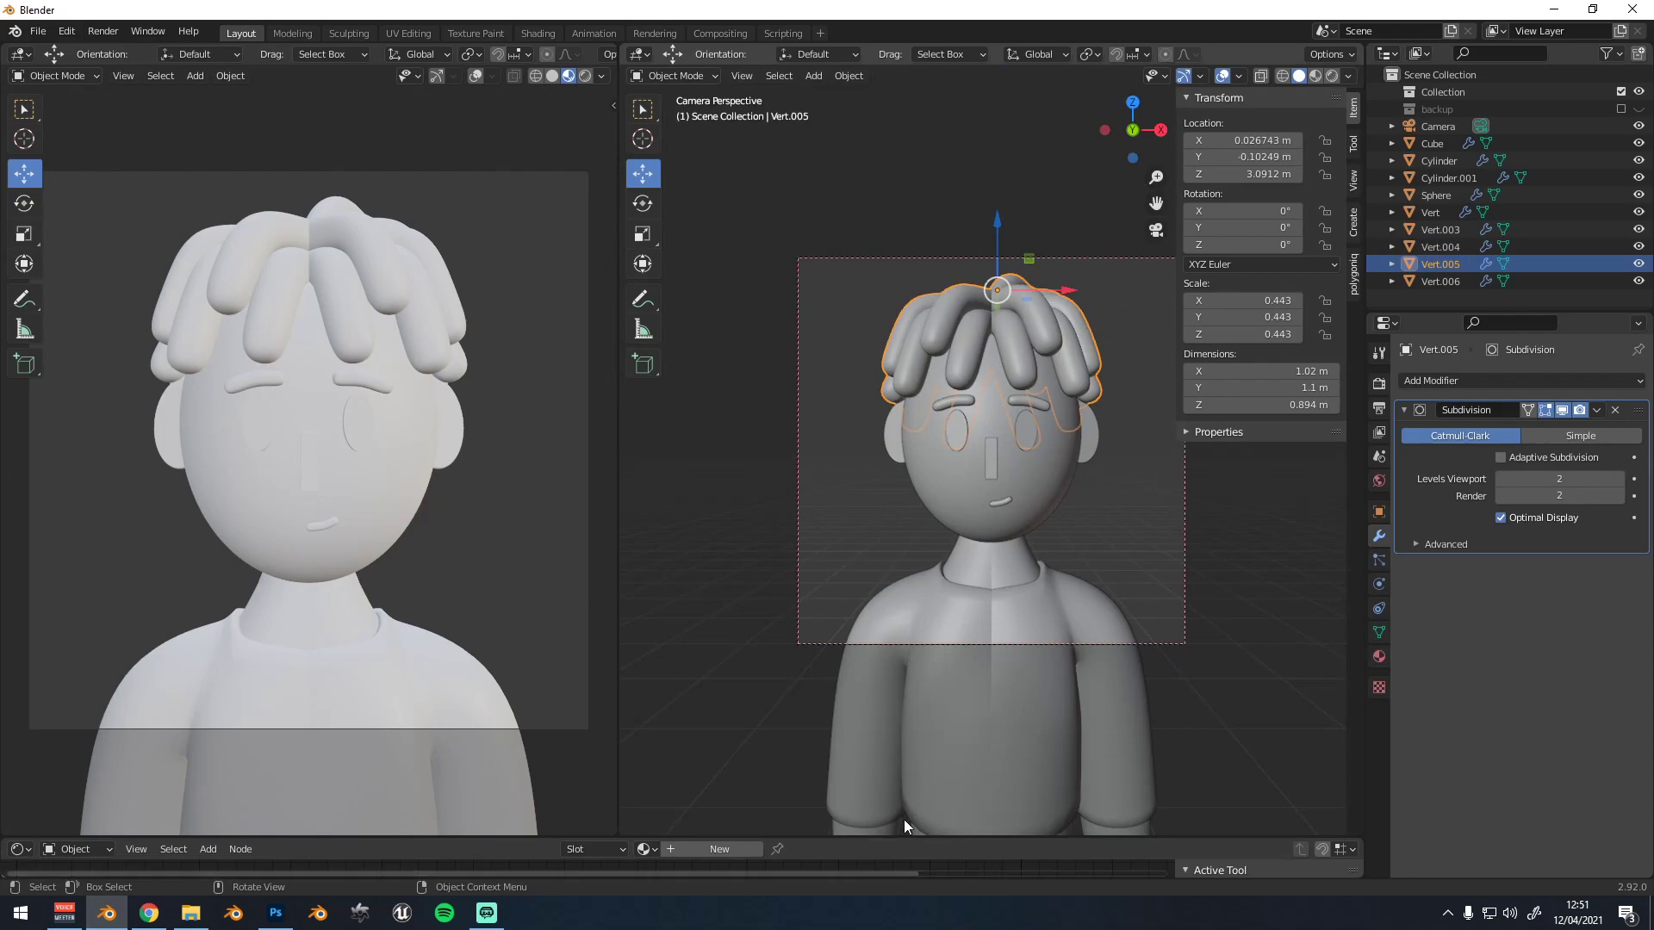
# Enlarge the lower editor as a Shader Editor and create a new material for the hair
pyautogui.moveTo(910, 837); pyautogui.dragTo(909, 510)
pyautogui.click(23, 518)
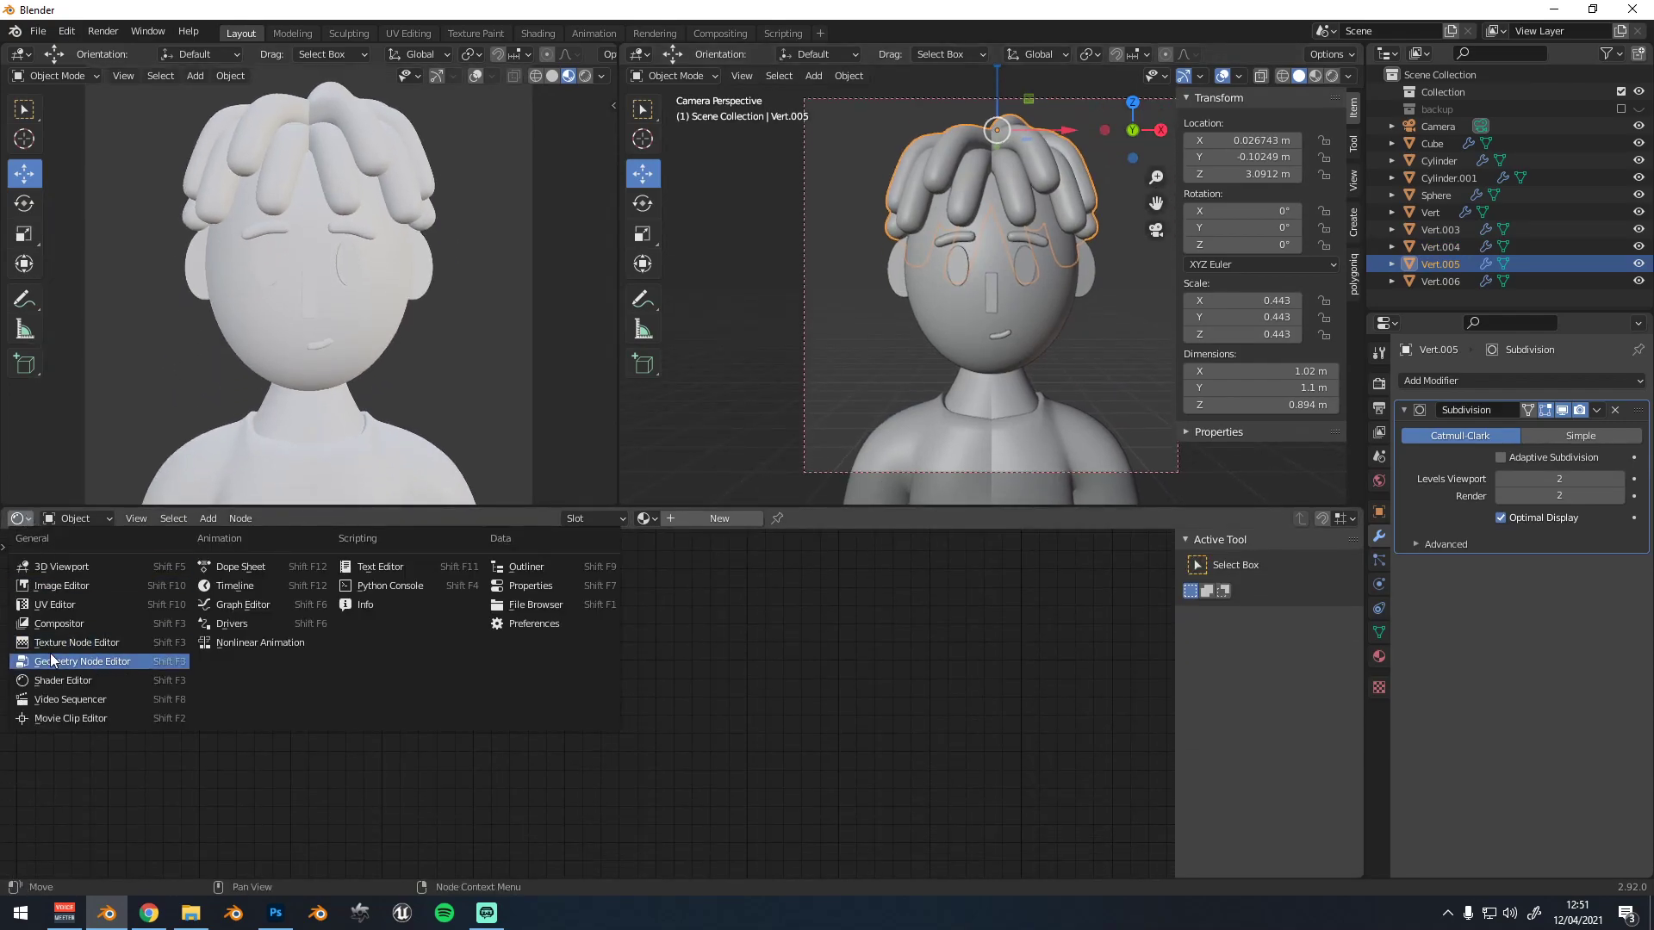
pyautogui.click(62, 684)
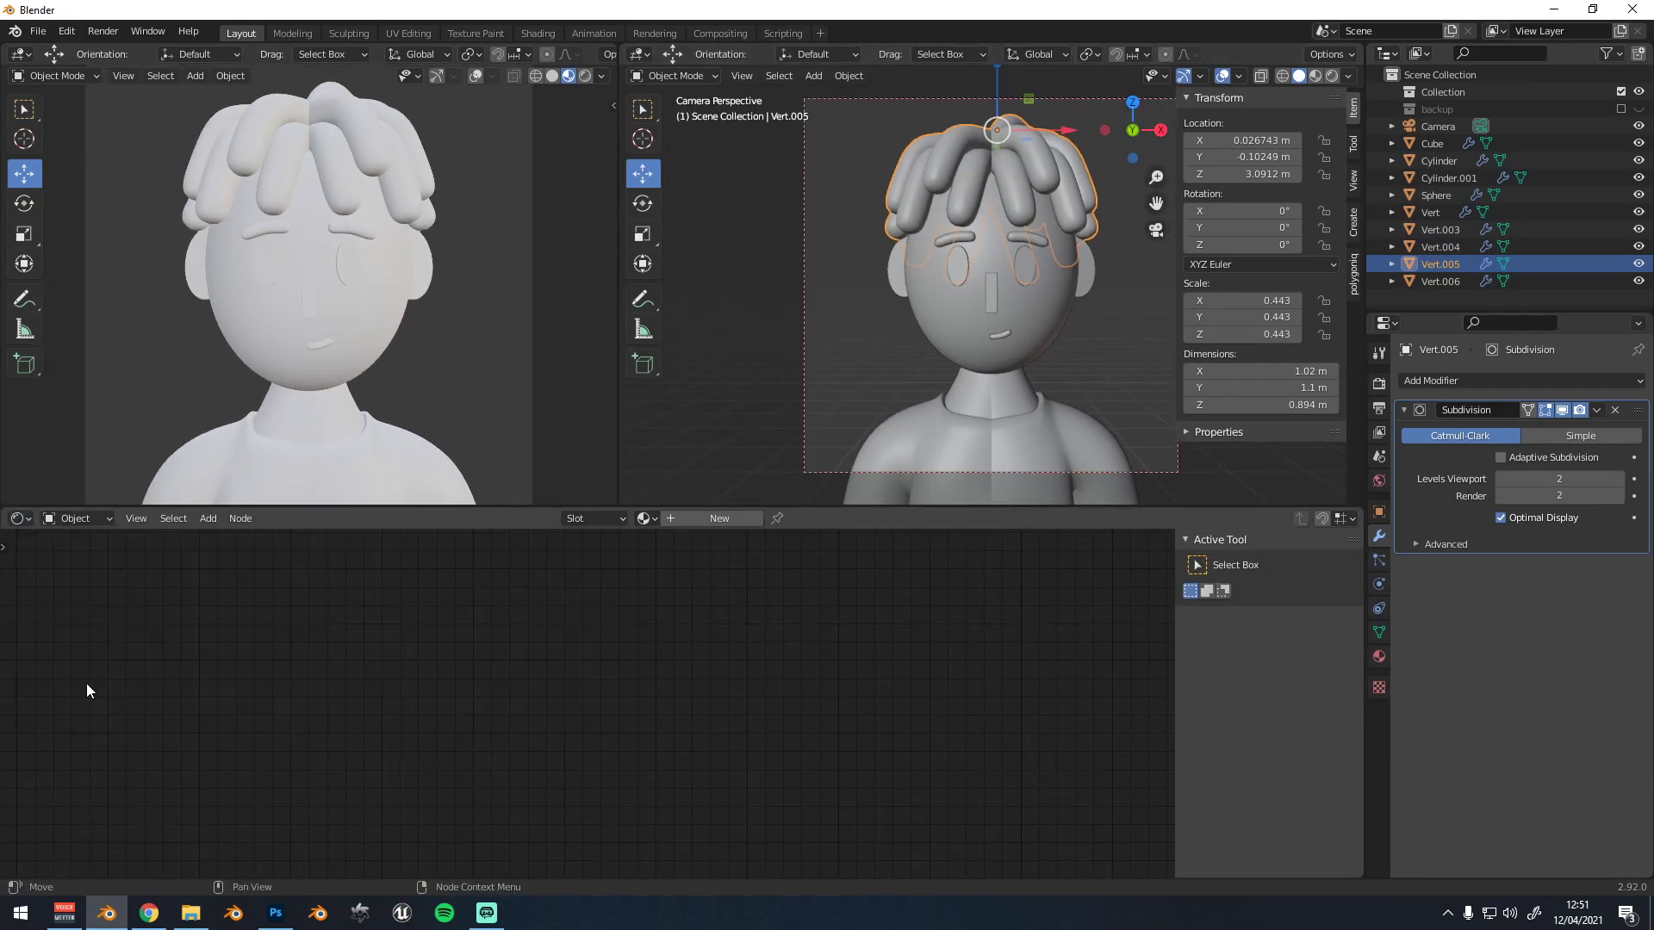
pyautogui.click(687, 524)
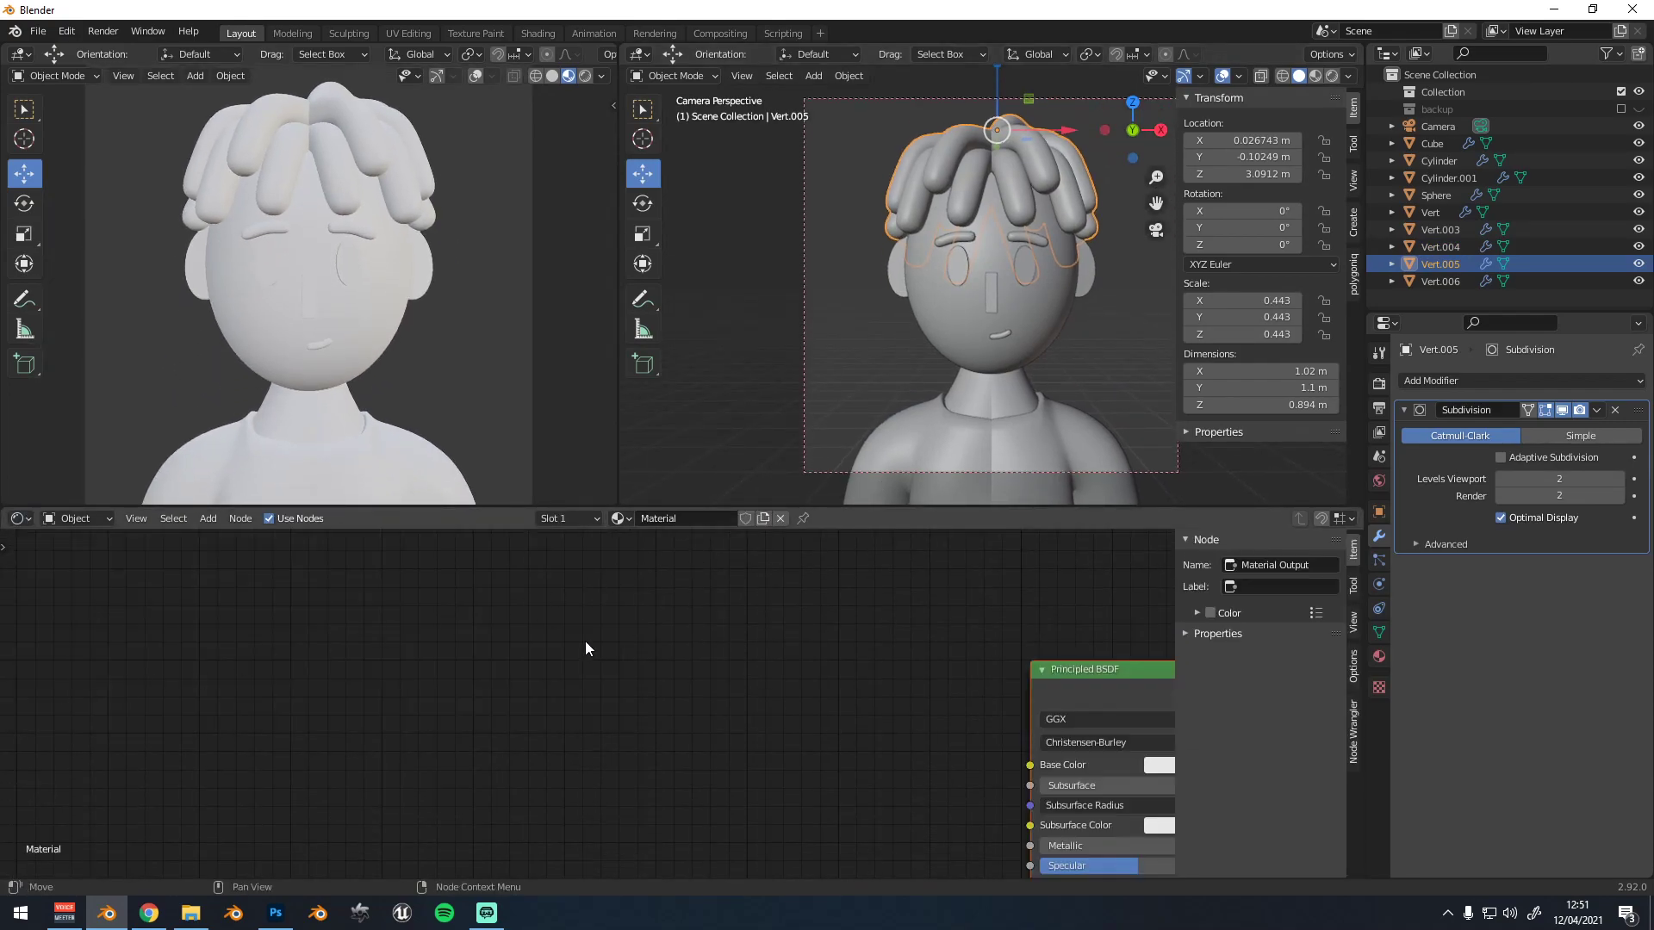
# Switch the camera viewport to Rendered shading and display the World shader nodes
pyautogui.click(586, 75)
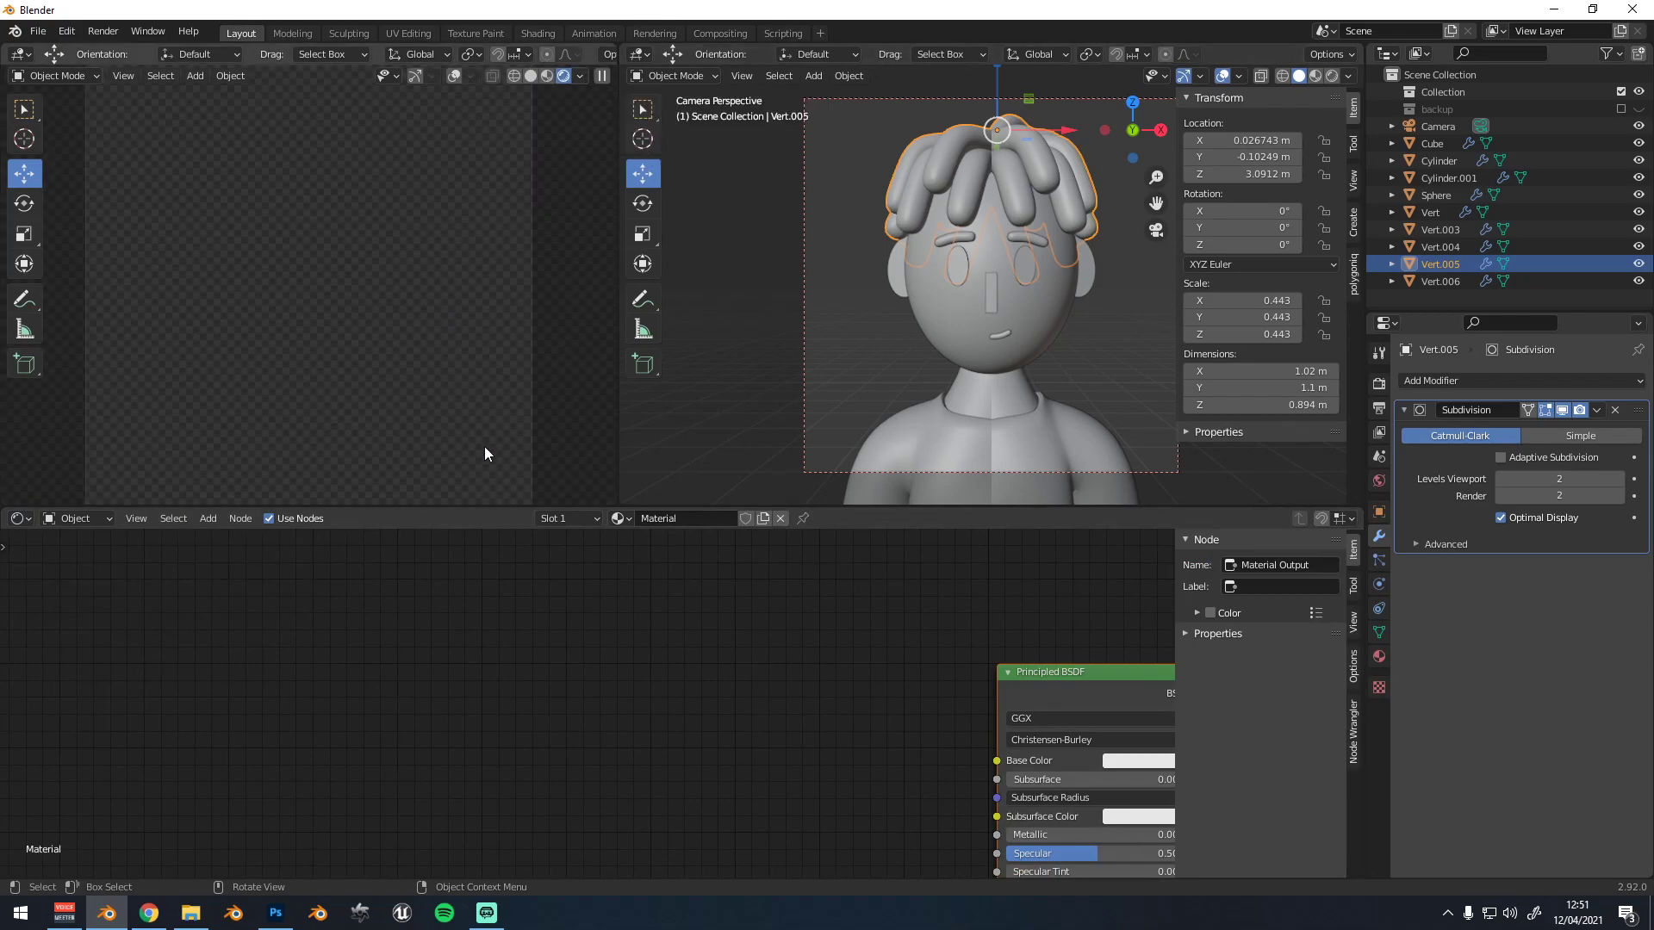
pyautogui.scroll(-1, 485, 453)
pyautogui.moveTo(446, 639); pyautogui.dragTo(391, 639, button='middle')
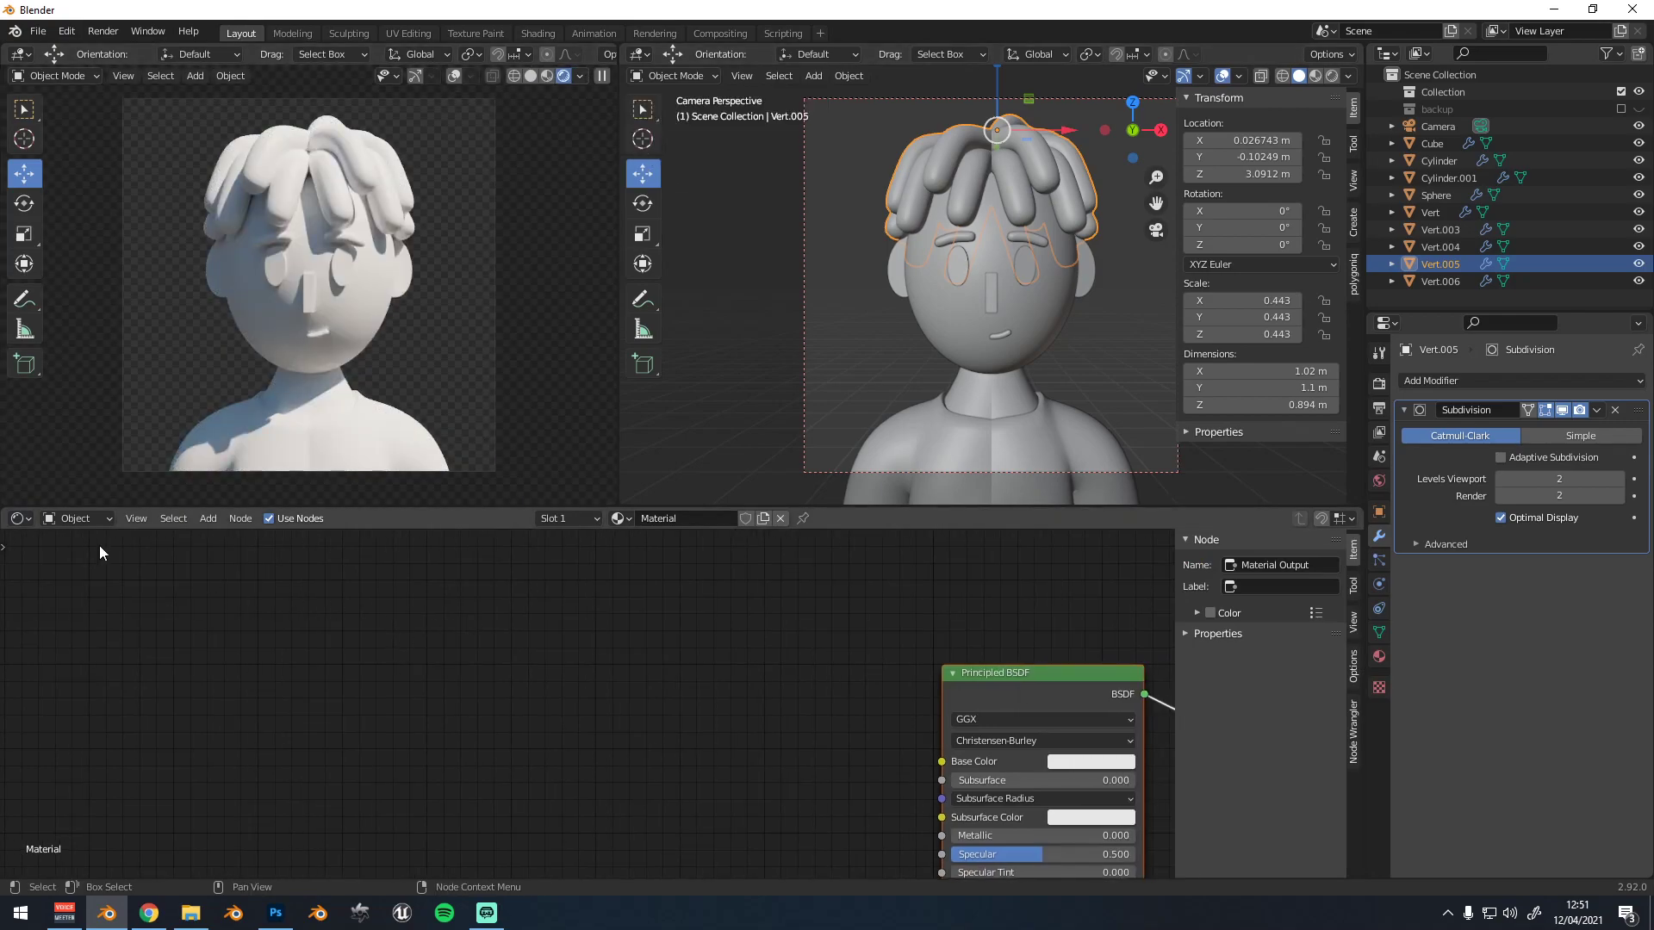
pyautogui.click(76, 518)
pyautogui.click(101, 564)
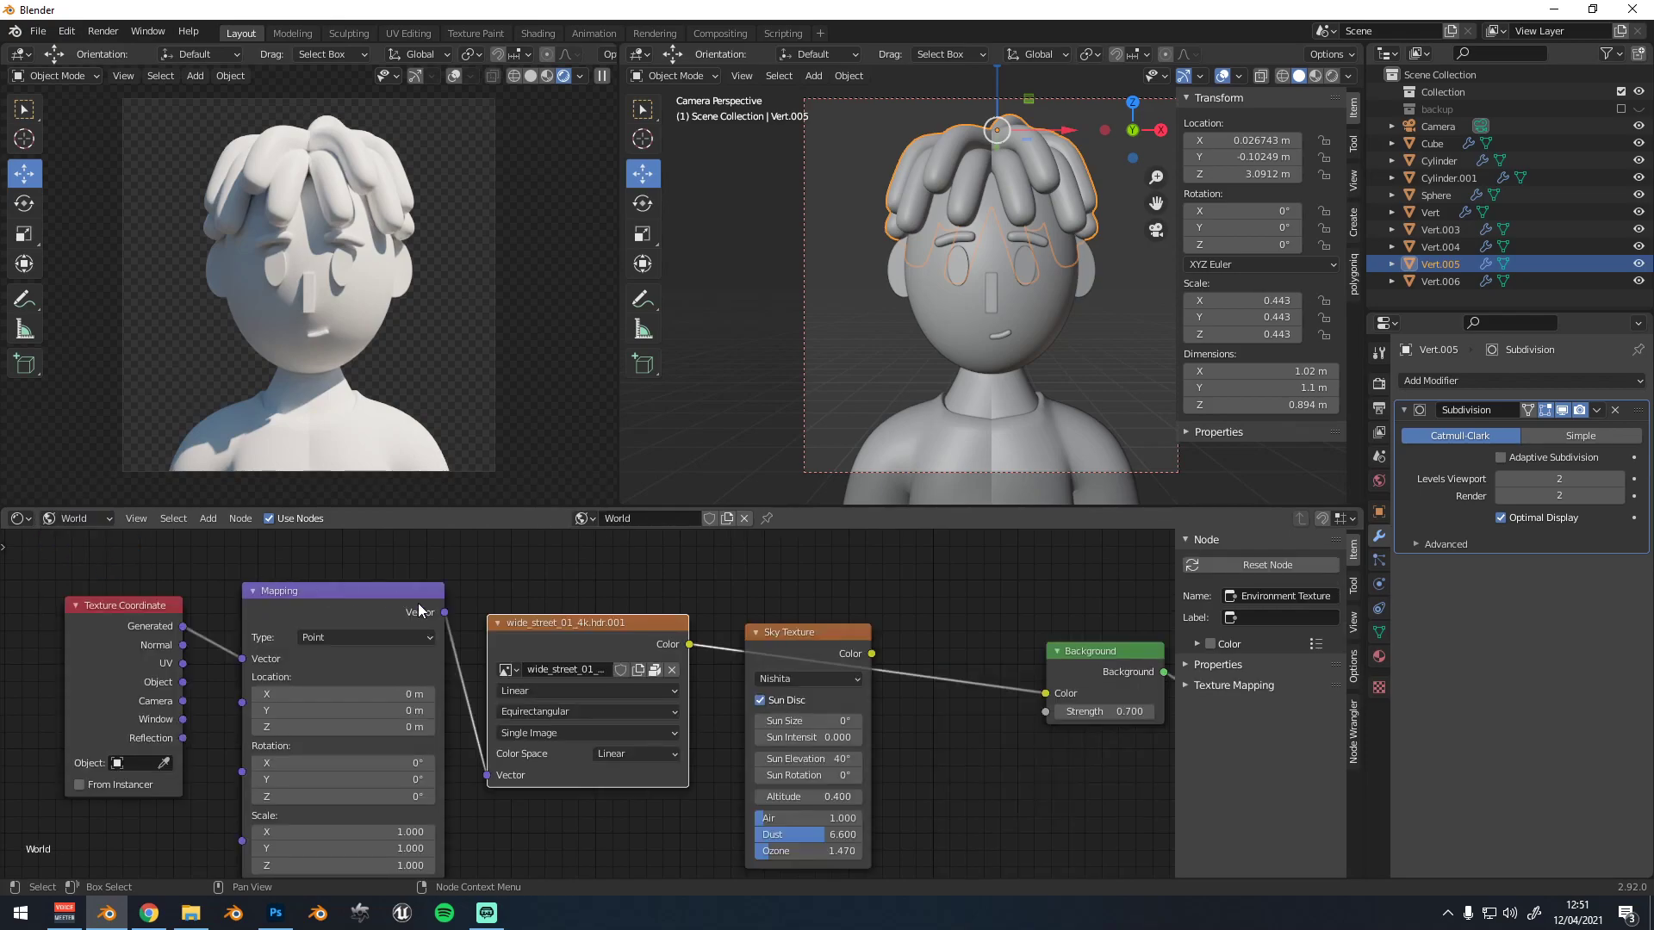
# Replace the world's environment texture image with an HDR file from the Downloads folder, filtering the files by "HDR"
pyautogui.scroll(-1, 575, 641)
pyautogui.click(661, 676)
pyautogui.click(658, 675)
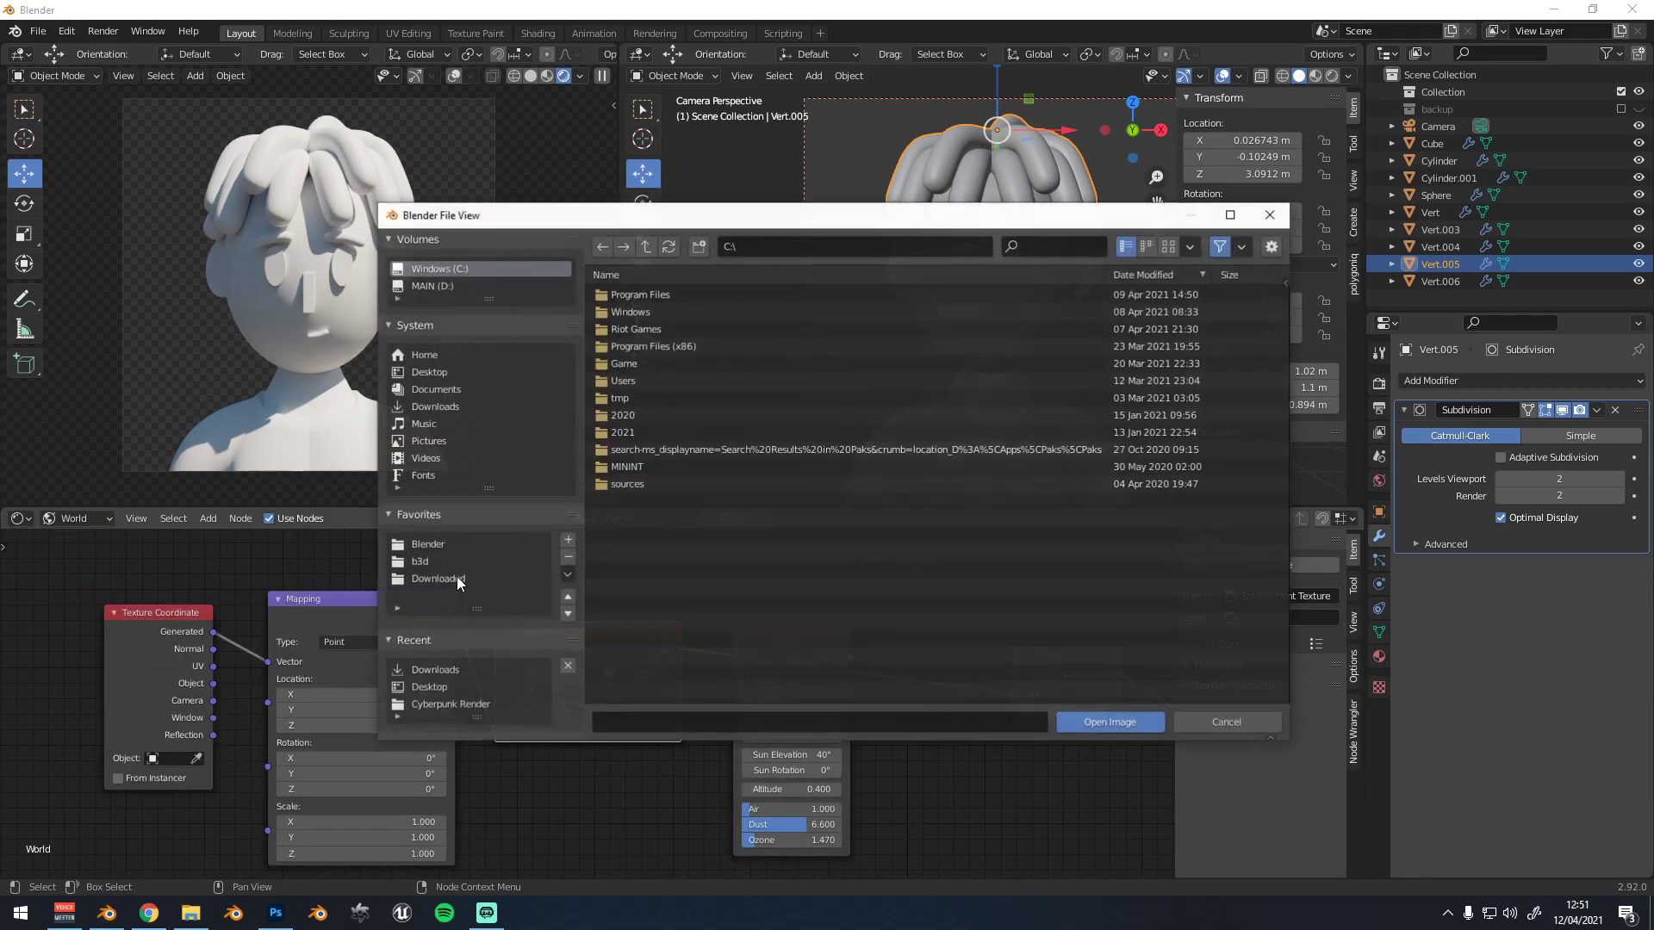
pyautogui.click(446, 557)
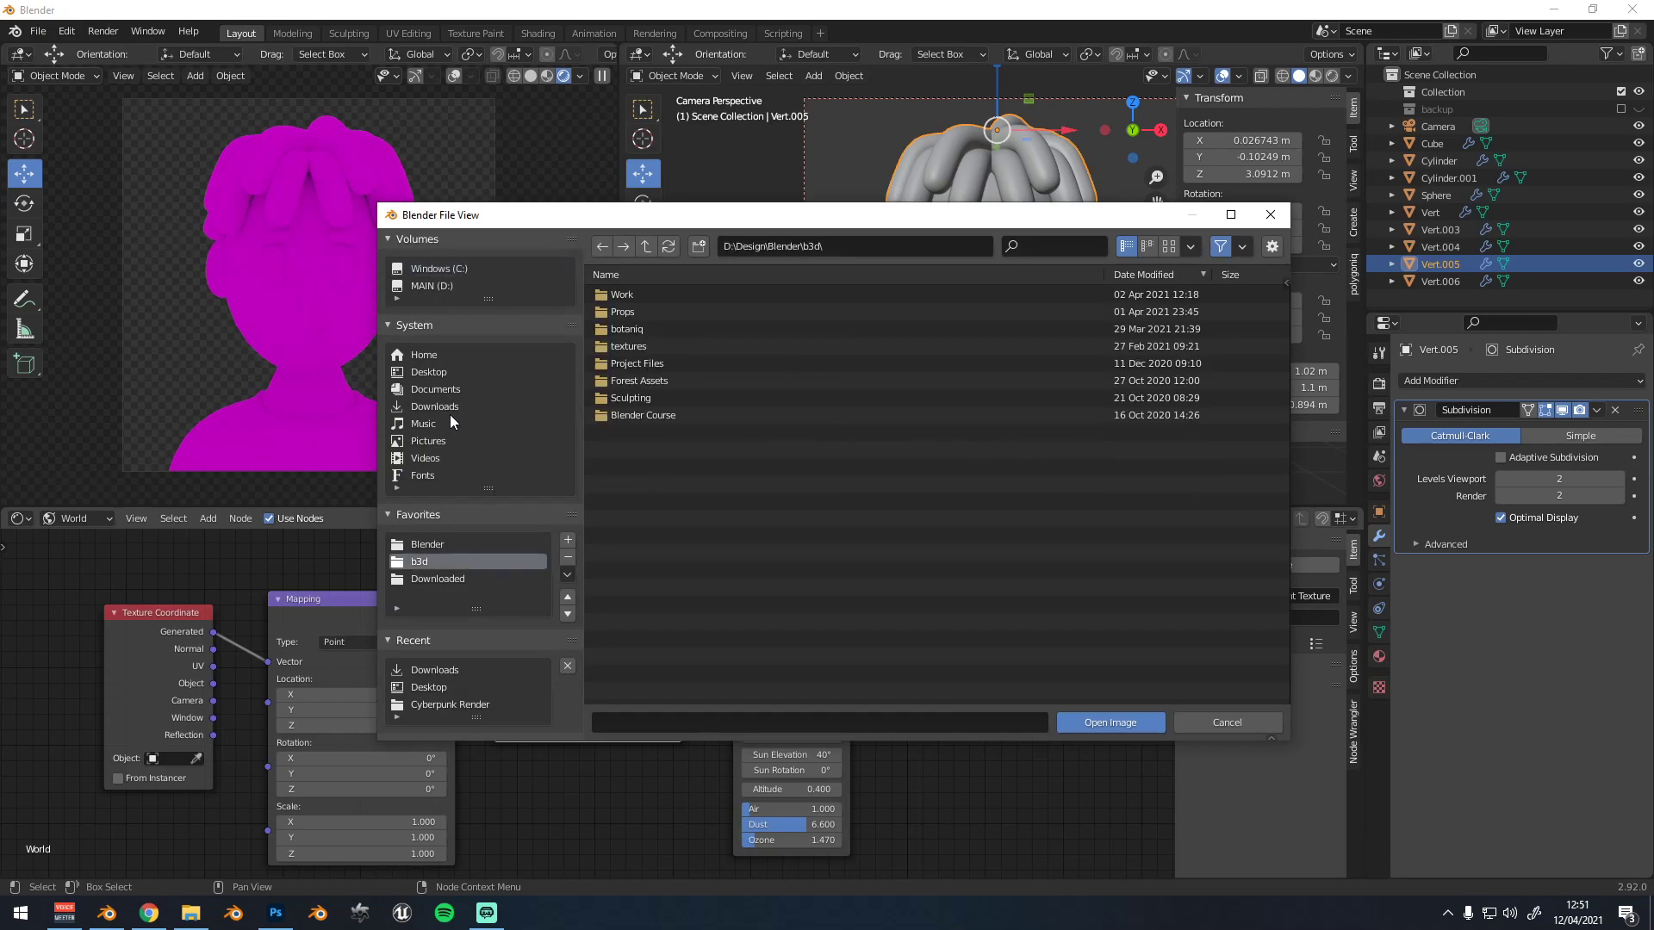
pyautogui.click(449, 407)
pyautogui.click(1038, 241)
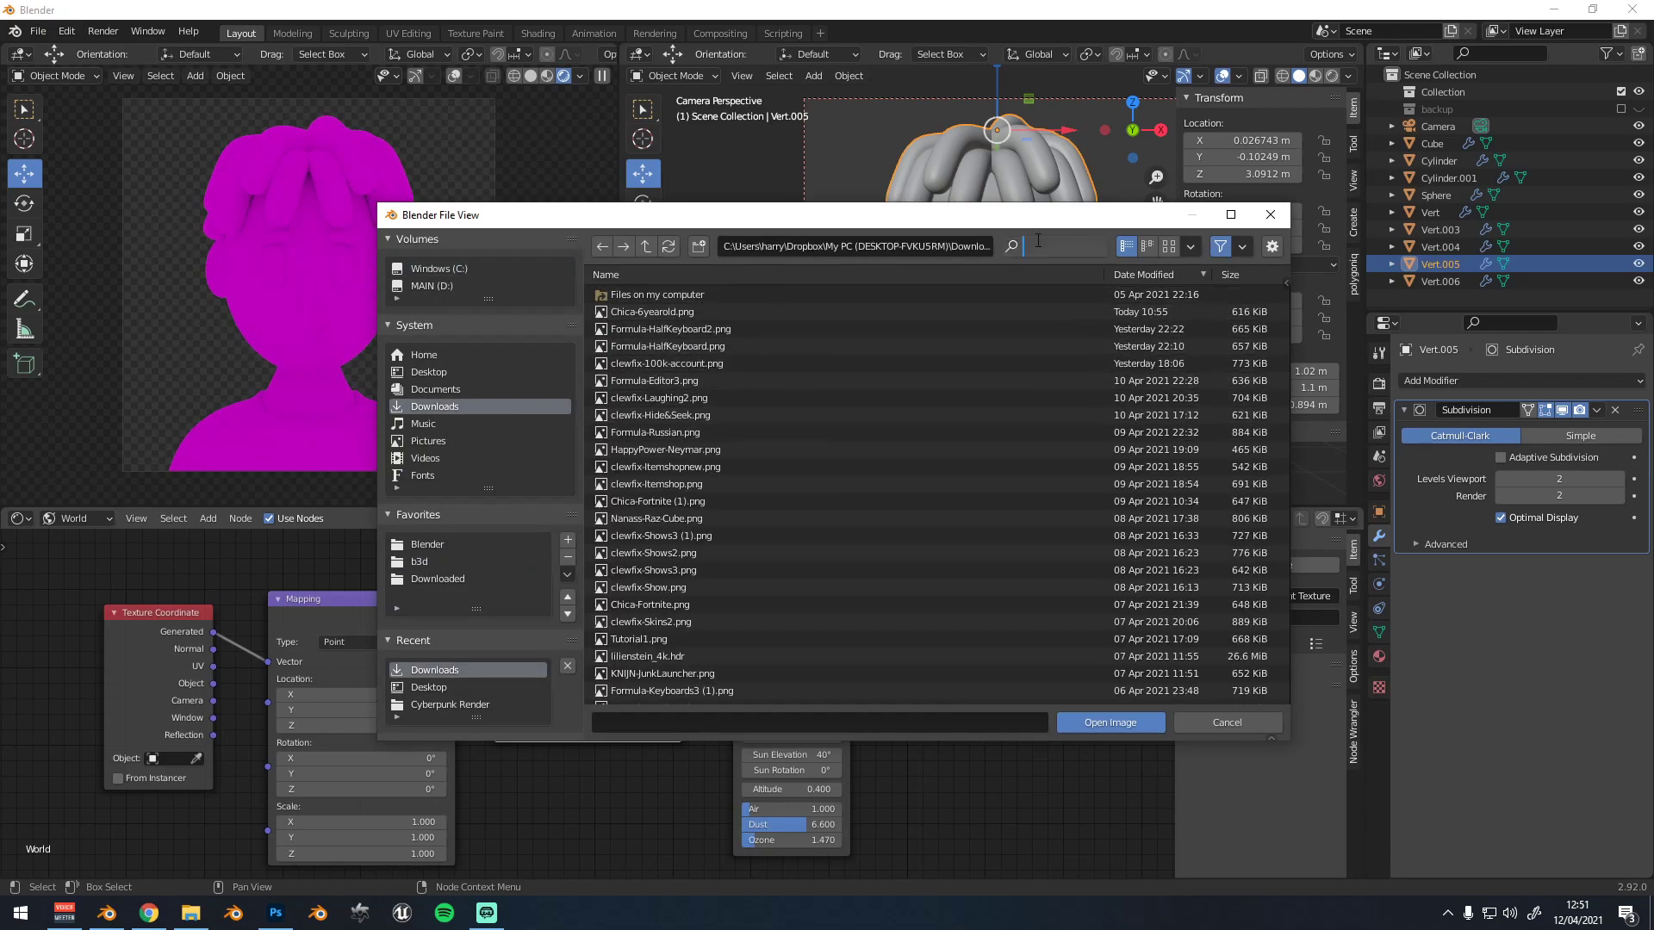
pyautogui.write('HDR')
pyautogui.click(718, 298)
pyautogui.doubleClick(718, 298)
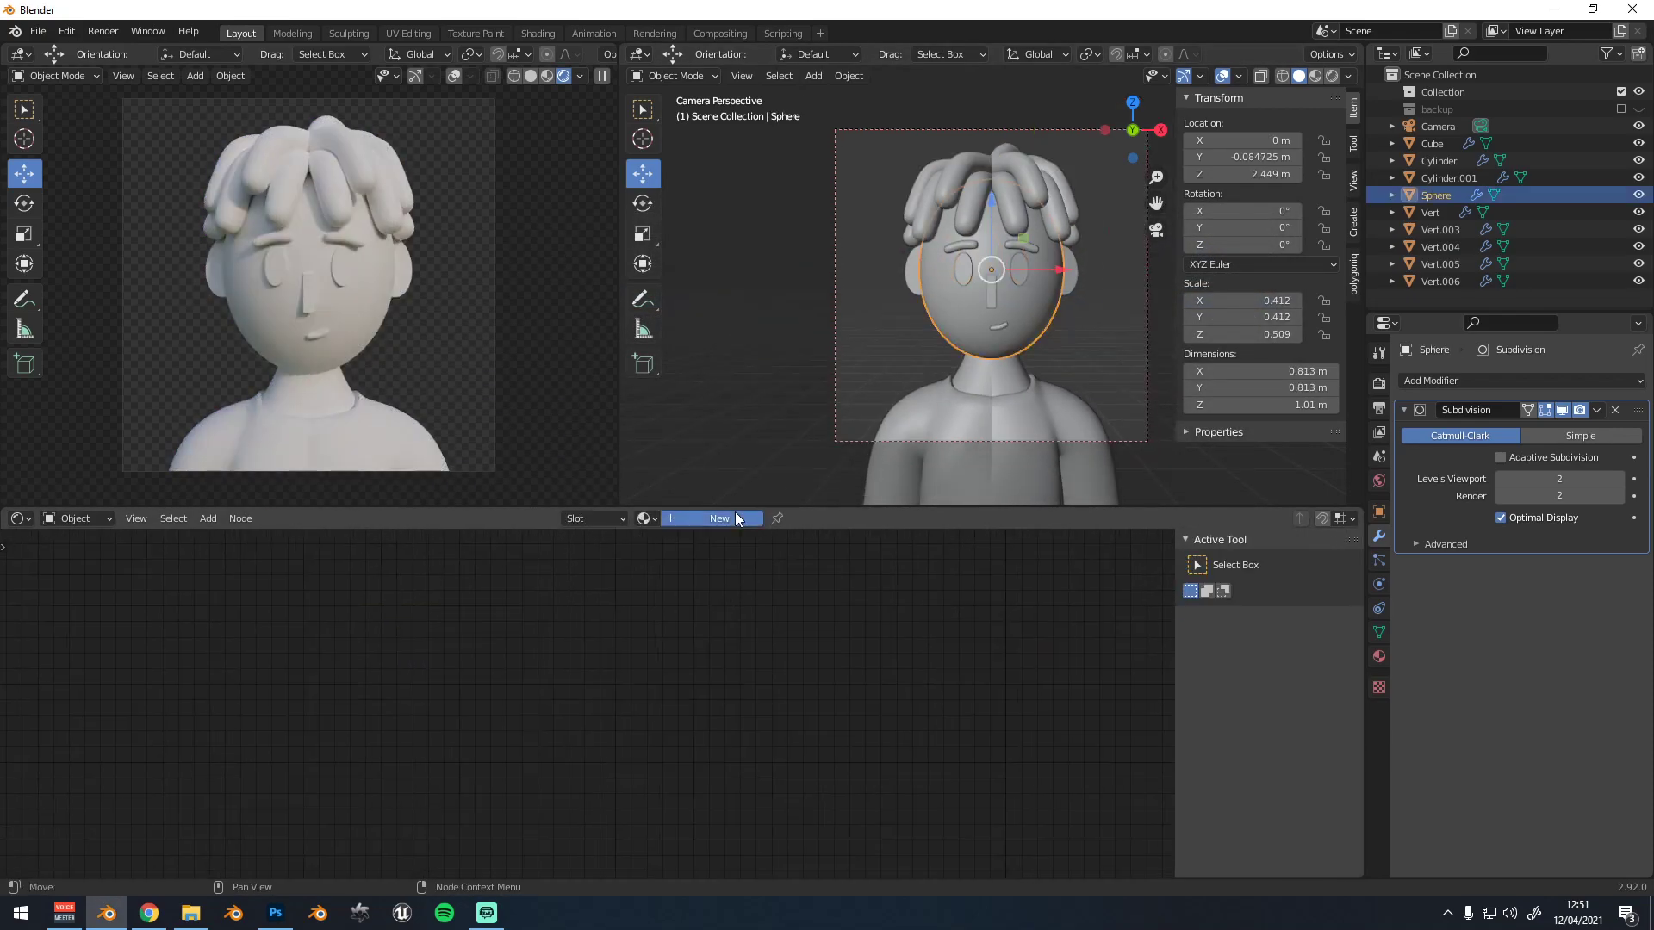
# Create a new material for the head and set its base colour to a light tan
pyautogui.click(736, 519)
pyautogui.moveTo(959, 679); pyautogui.dragTo(577, 632, button='middle')
pyautogui.scroll(8, 603, 655)
pyautogui.click(926, 663)
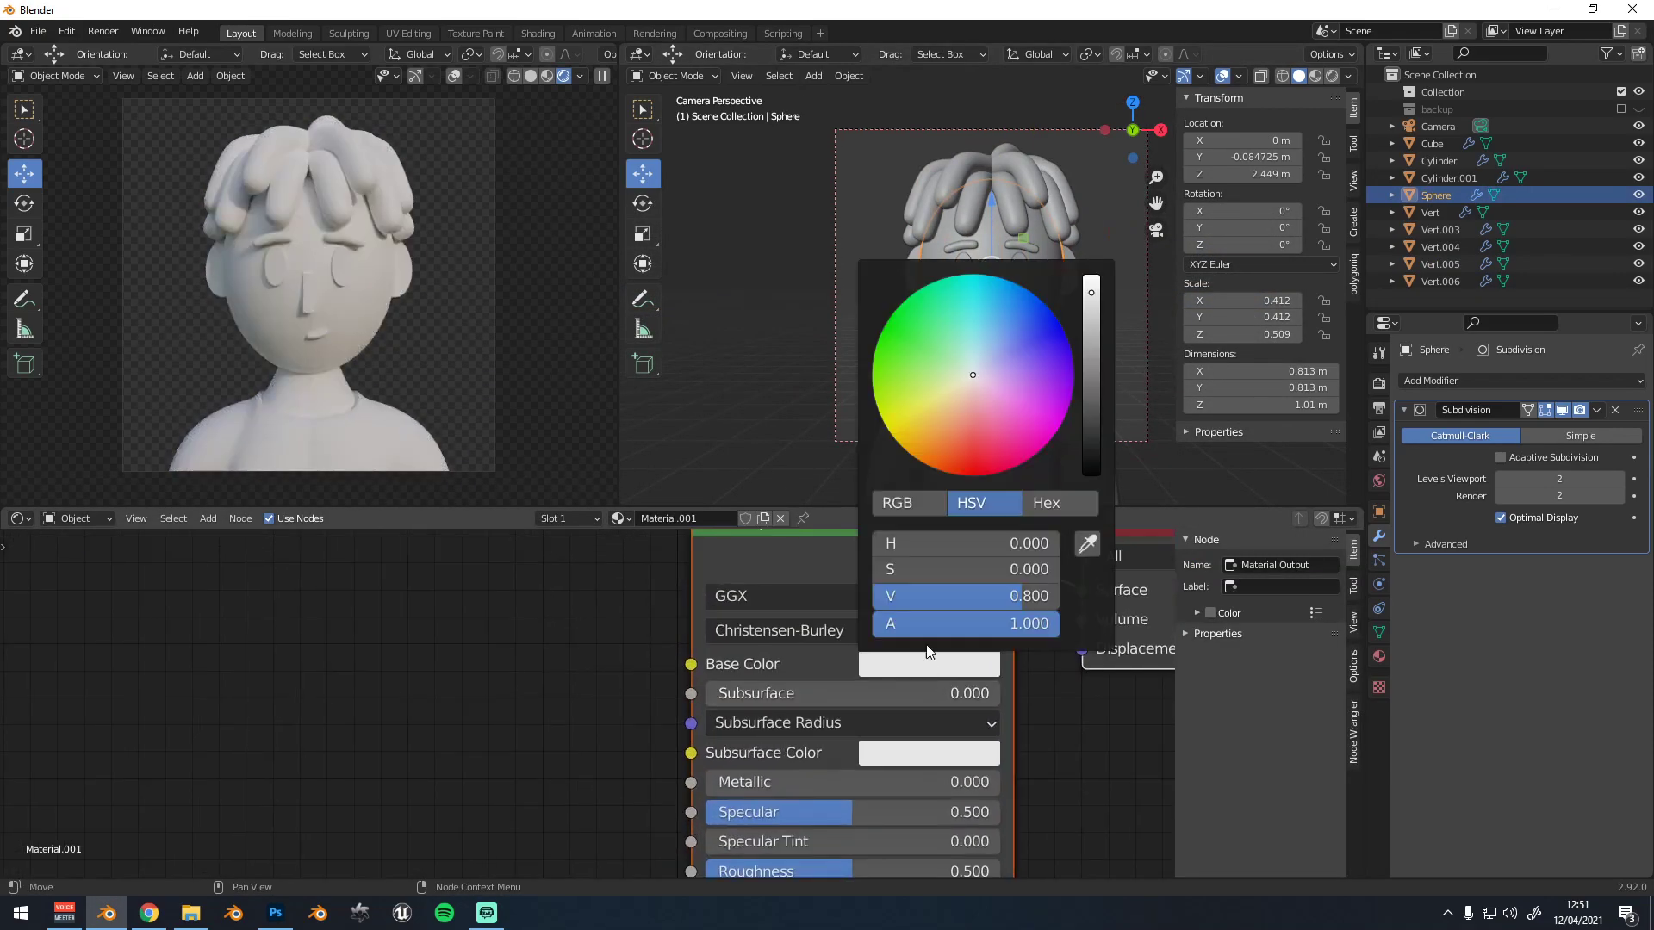
pyautogui.moveTo(975, 408); pyautogui.dragTo(964, 399)
pyautogui.moveTo(1092, 293); pyautogui.dragTo(1091, 327)
# Set the head material's subsurface colour to pale pink (H 0.045, S 0.318, V 0.800) and its subsurface to 0.291
pyautogui.scroll(-1, 853, 712)
pyautogui.moveTo(834, 752); pyautogui.dragTo(784, 692, button='middle')
pyautogui.scroll(1, 732, 697)
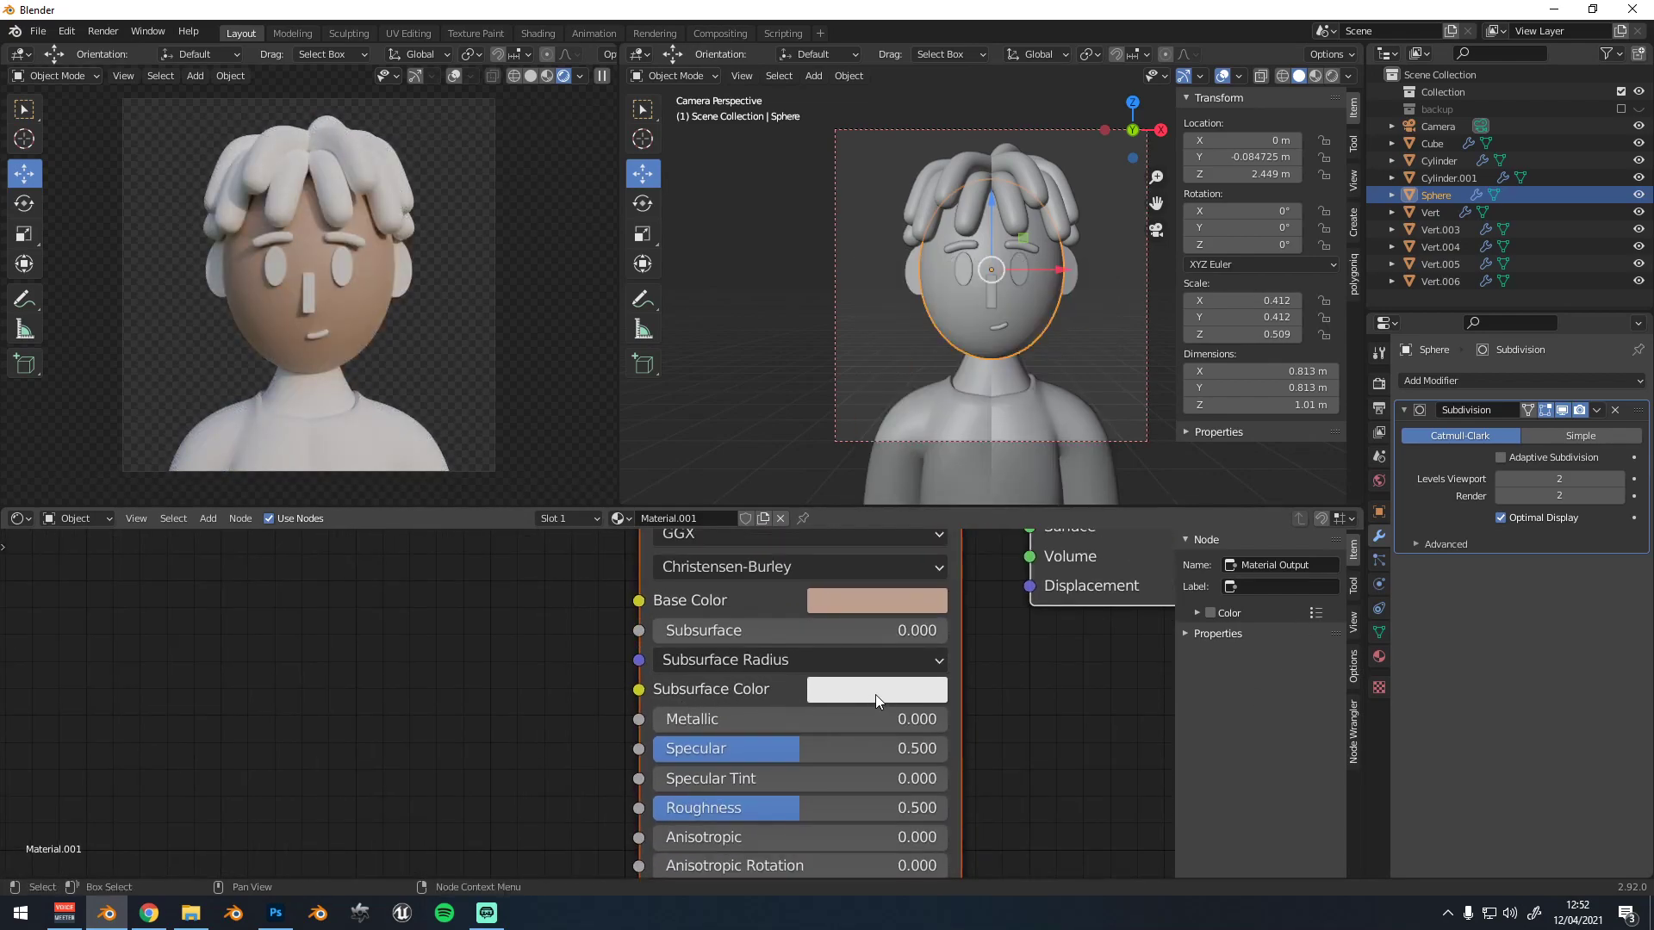
pyautogui.click(853, 695)
pyautogui.moveTo(922, 409); pyautogui.dragTo(918, 412)
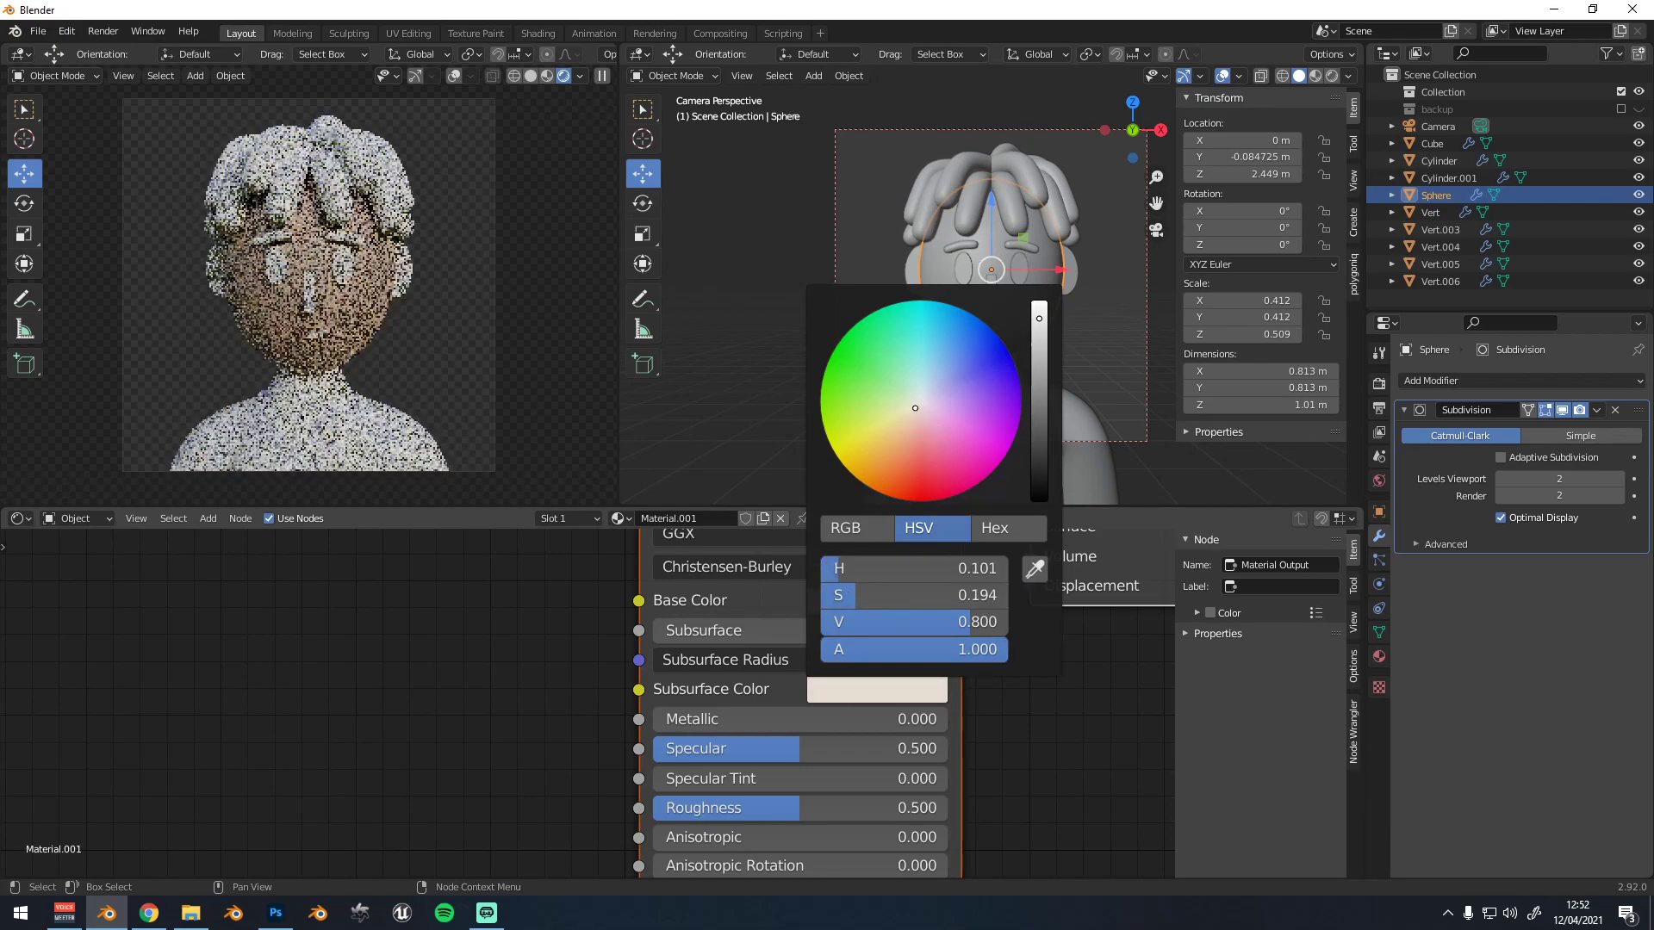
pyautogui.click(850, 688)
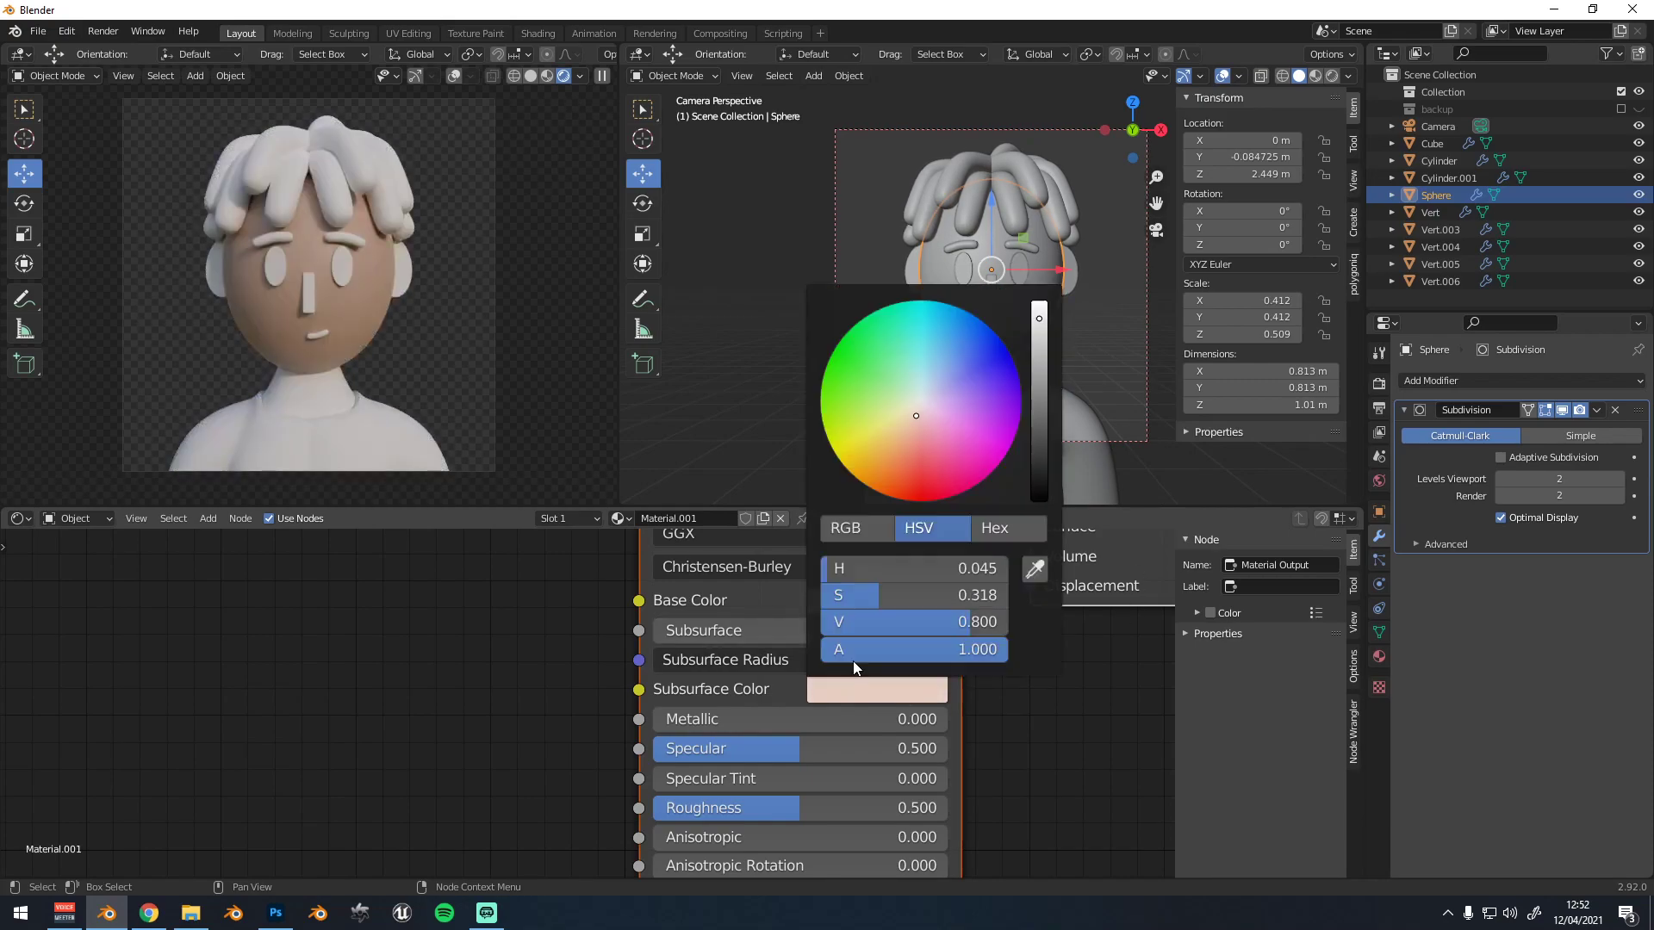
pyautogui.moveTo(749, 633)
pyautogui.mouseDown()
pyautogui.moveTo(824, 633)
pyautogui.moveTo(738, 633)
pyautogui.mouseUp()
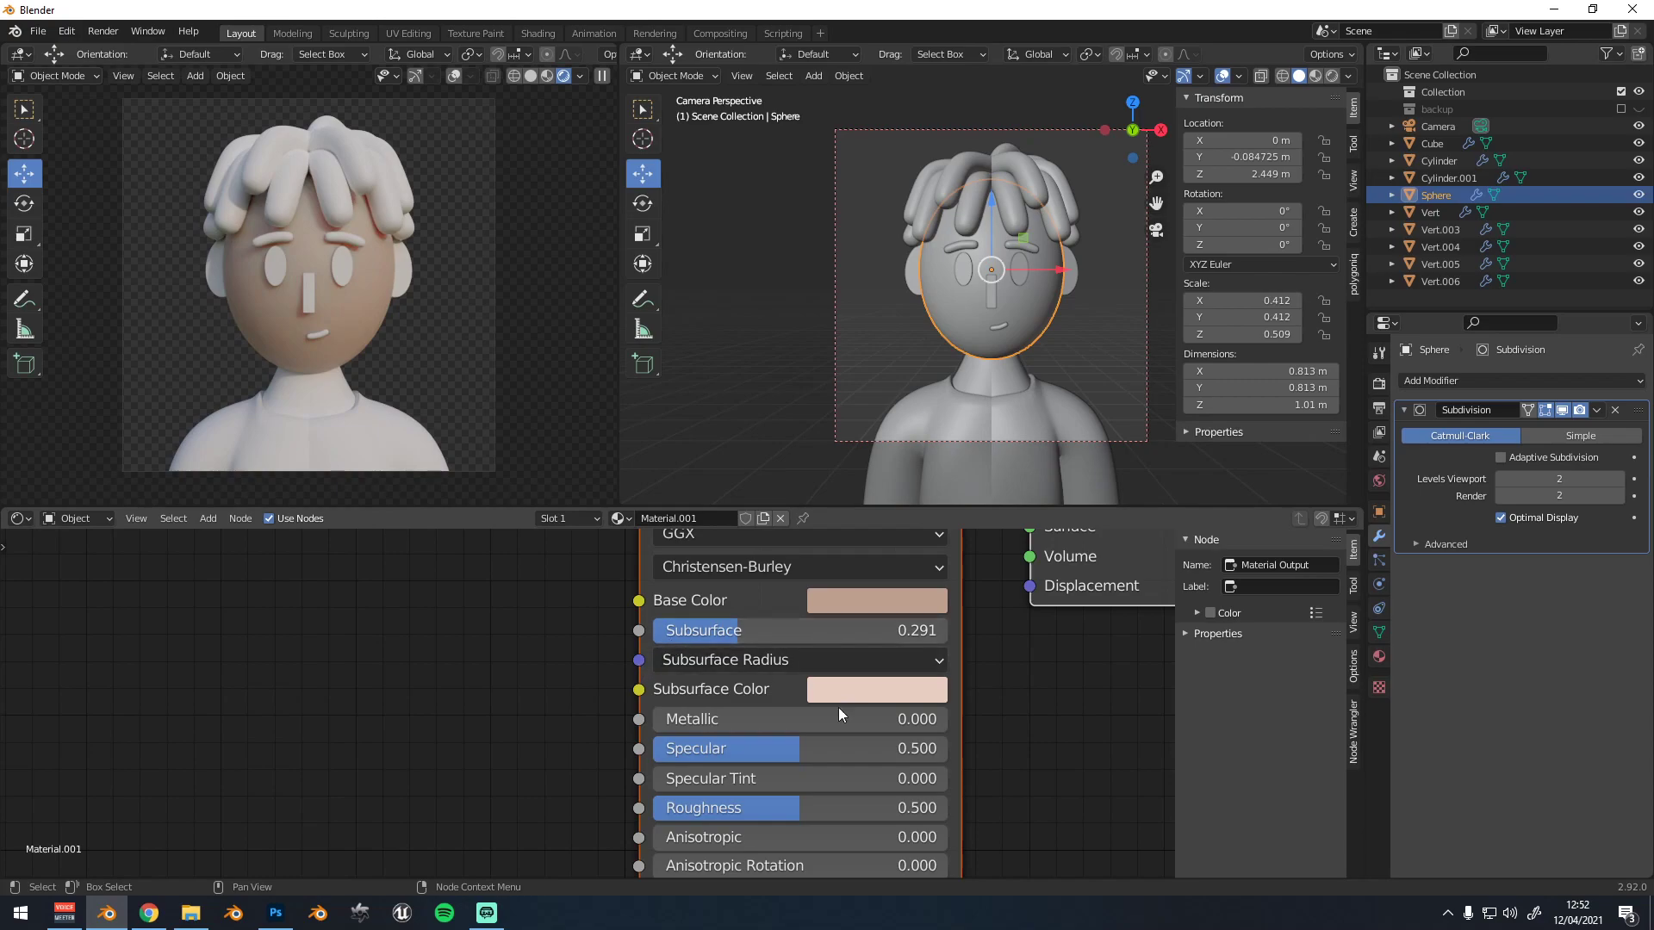
# Rename the head's material to SKIN and assign it to the nose
pyautogui.scroll(2, 978, 282)
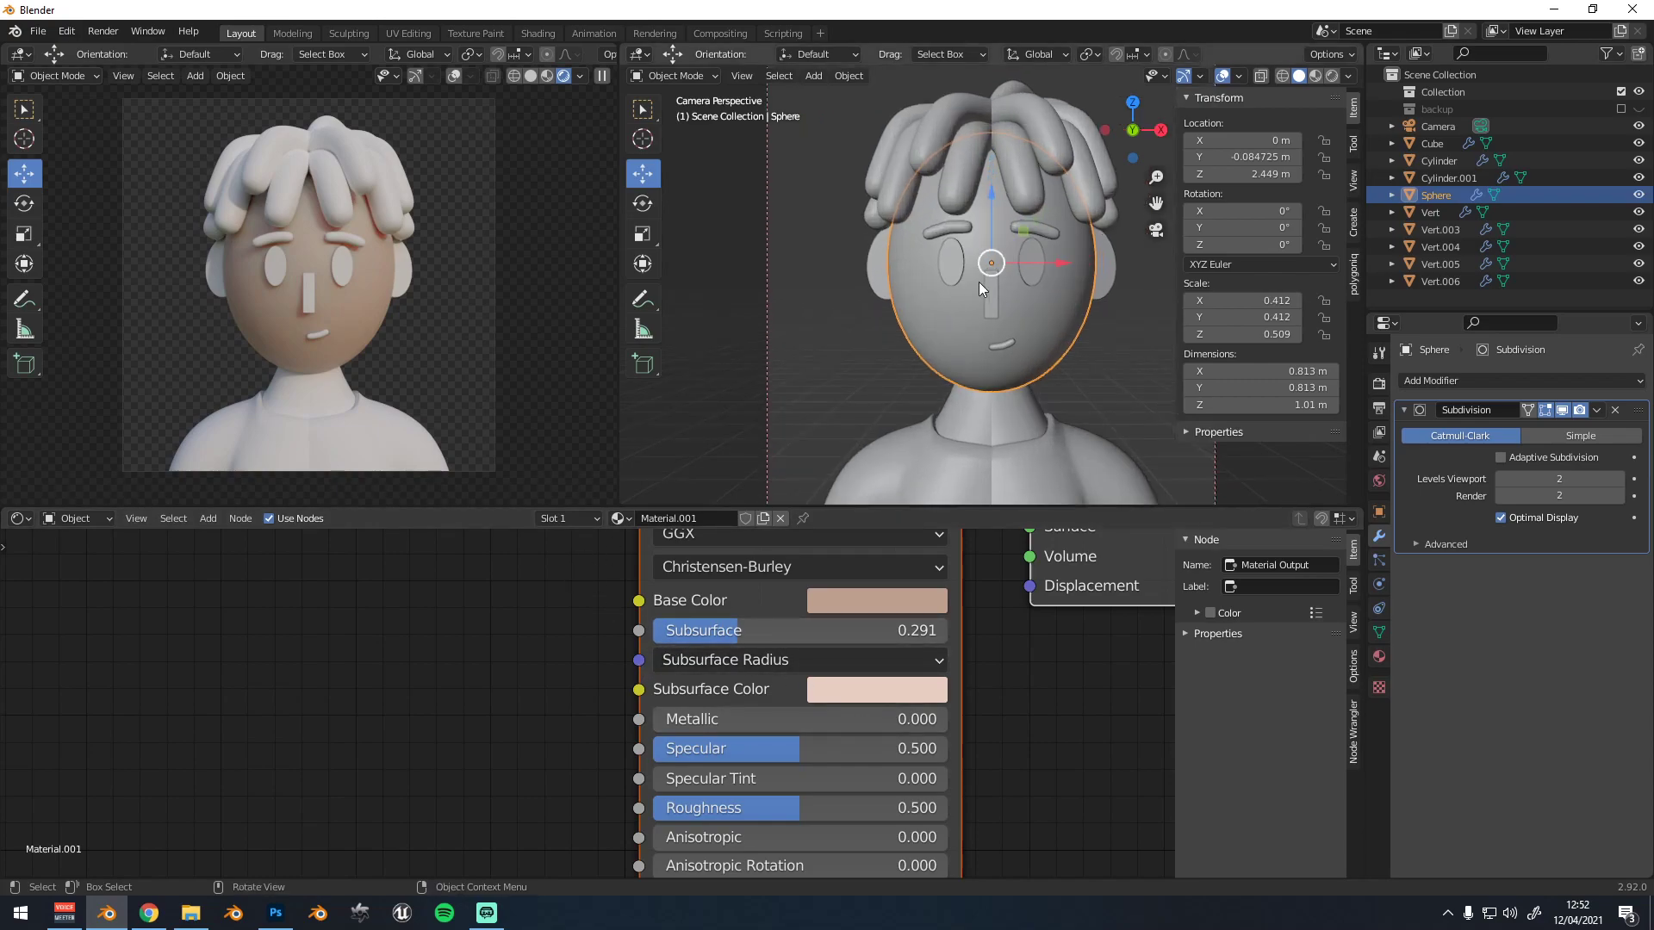
pyautogui.click(988, 285)
pyautogui.click(932, 333)
pyautogui.press('Return')
pyautogui.click(989, 307)
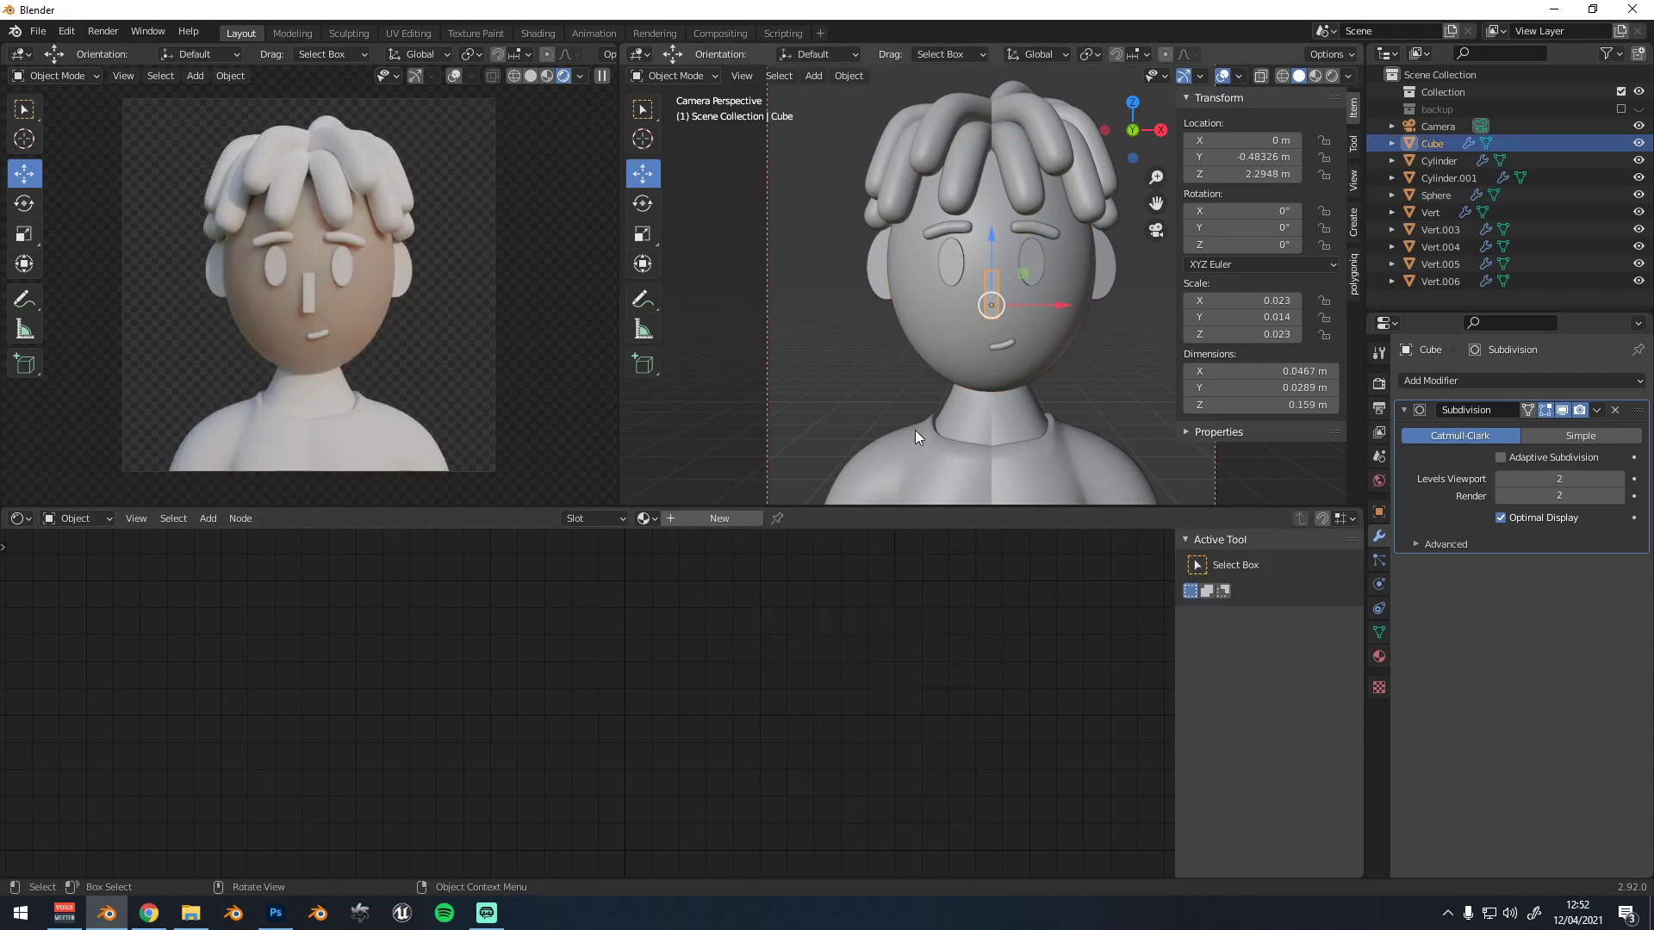
pyautogui.click(646, 518)
pyautogui.click(689, 558)
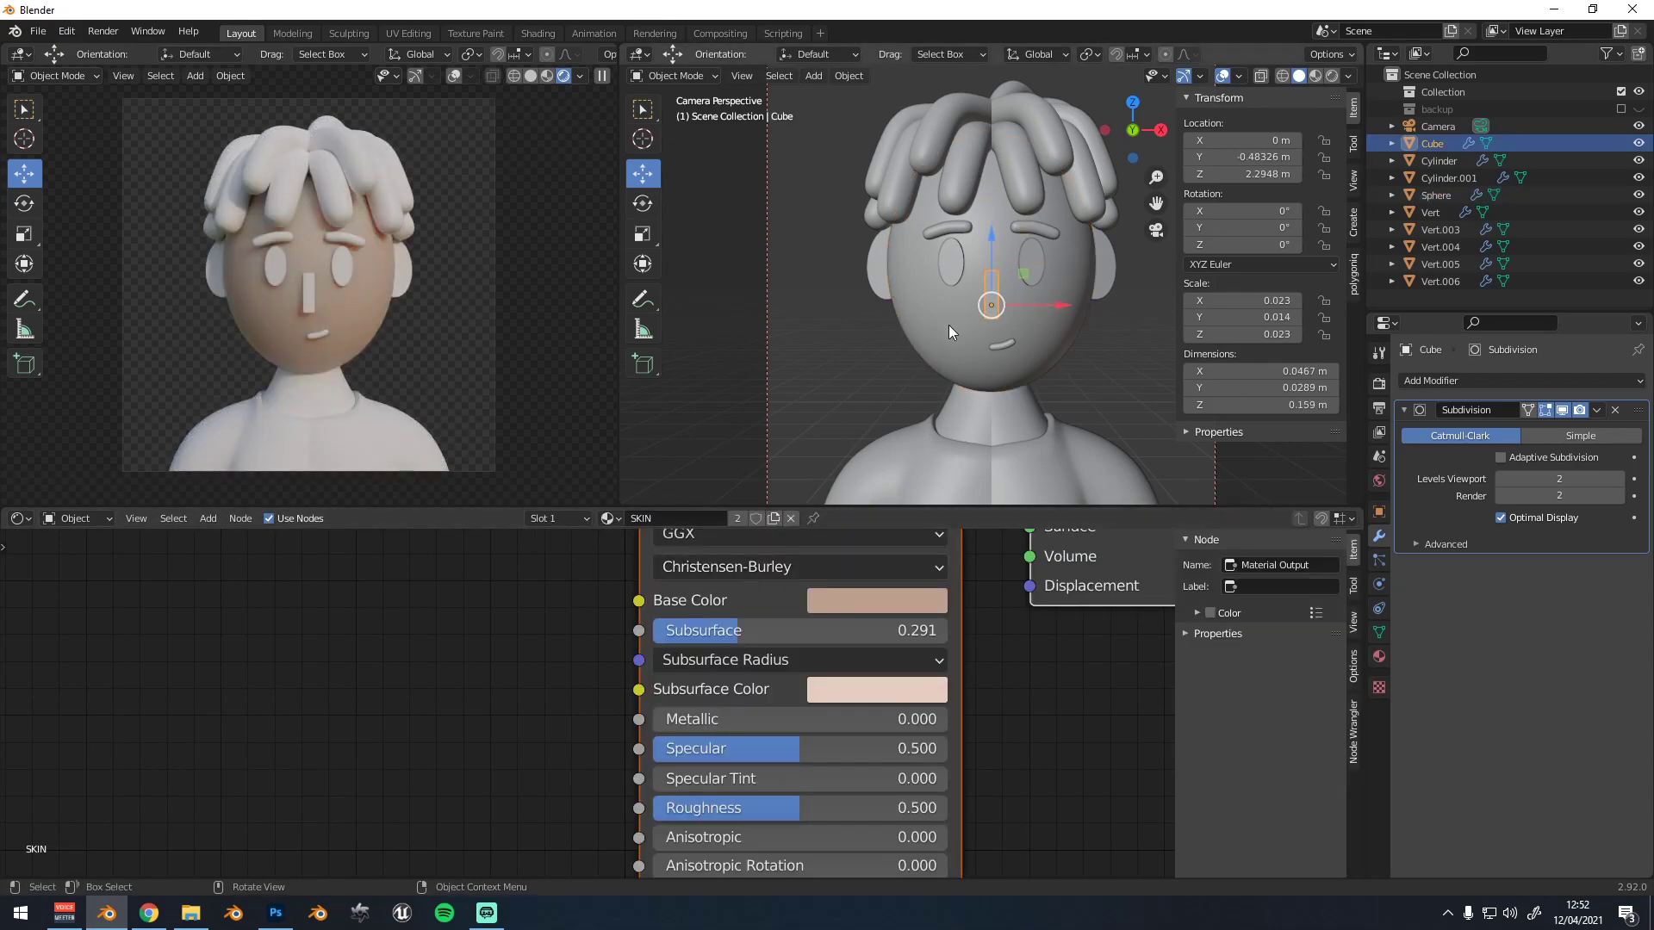
# Assign the SKIN material to the ears and set its subsurface to 0.077
pyautogui.click(887, 272)
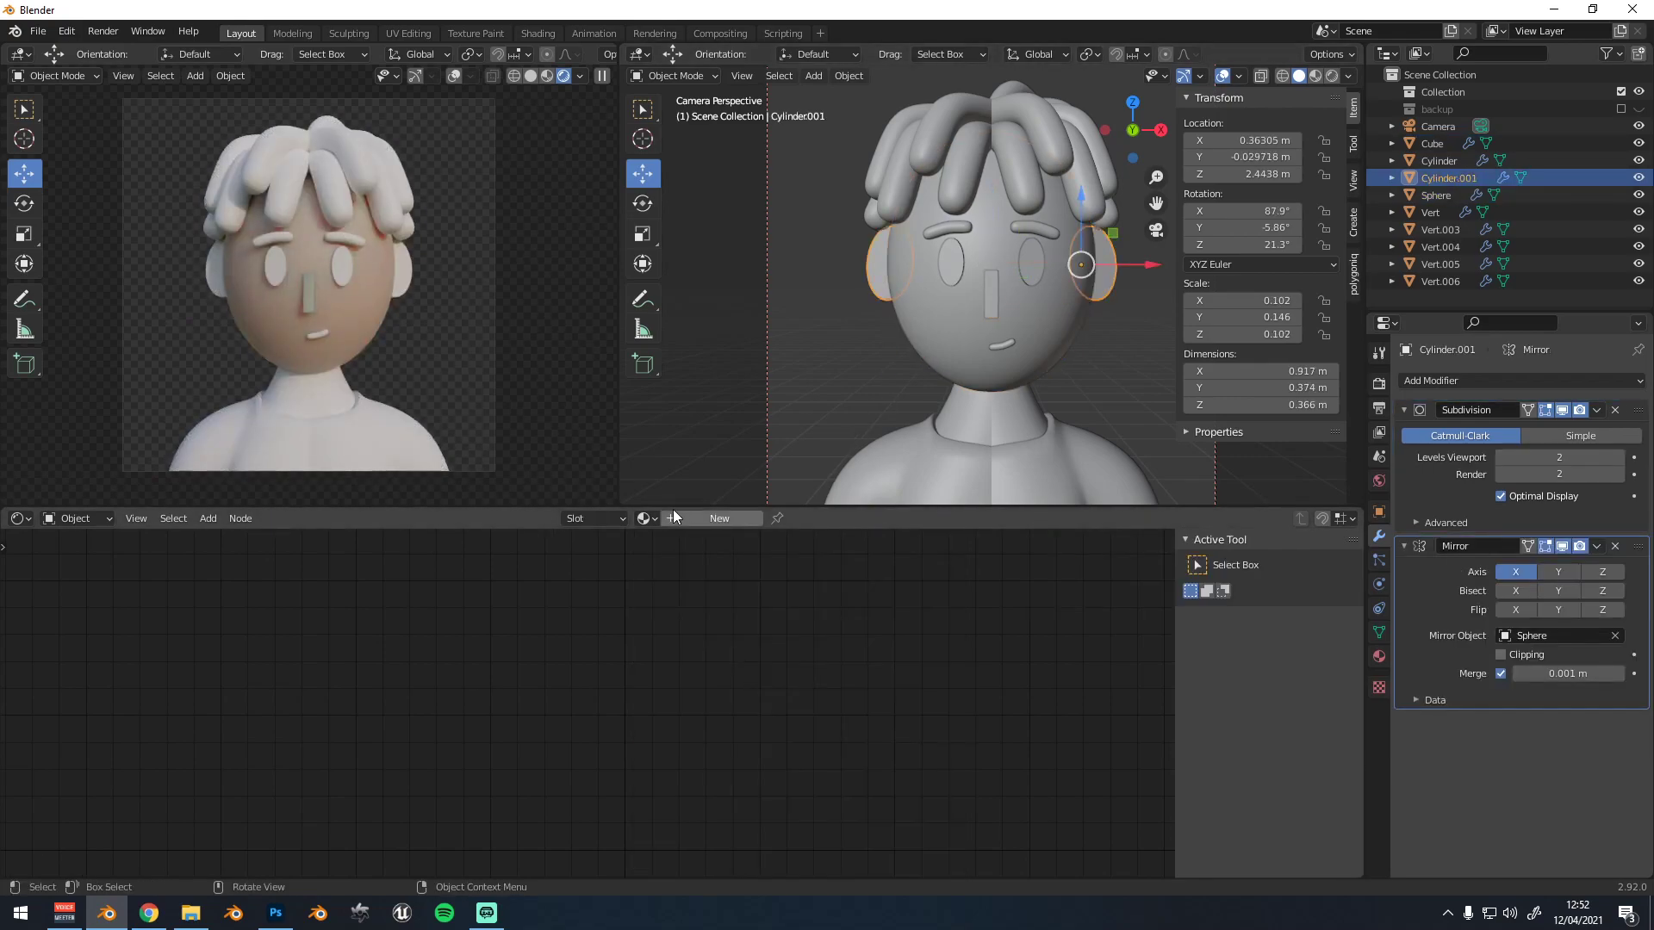
pyautogui.click(647, 518)
pyautogui.click(689, 558)
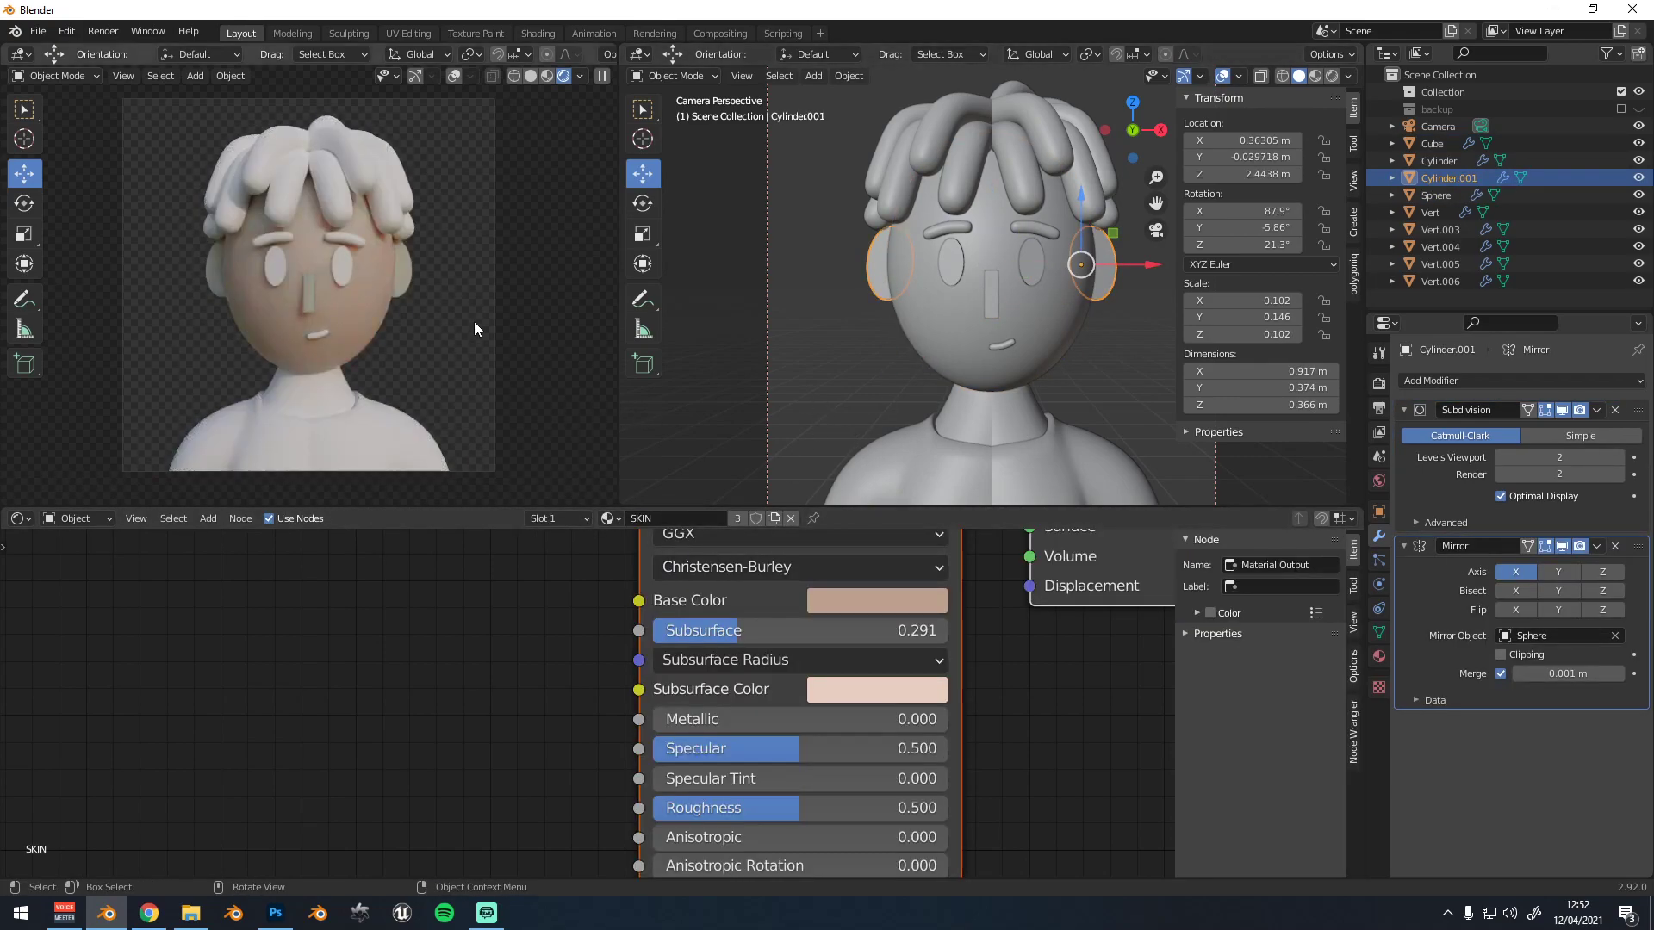
pyautogui.click(991, 293)
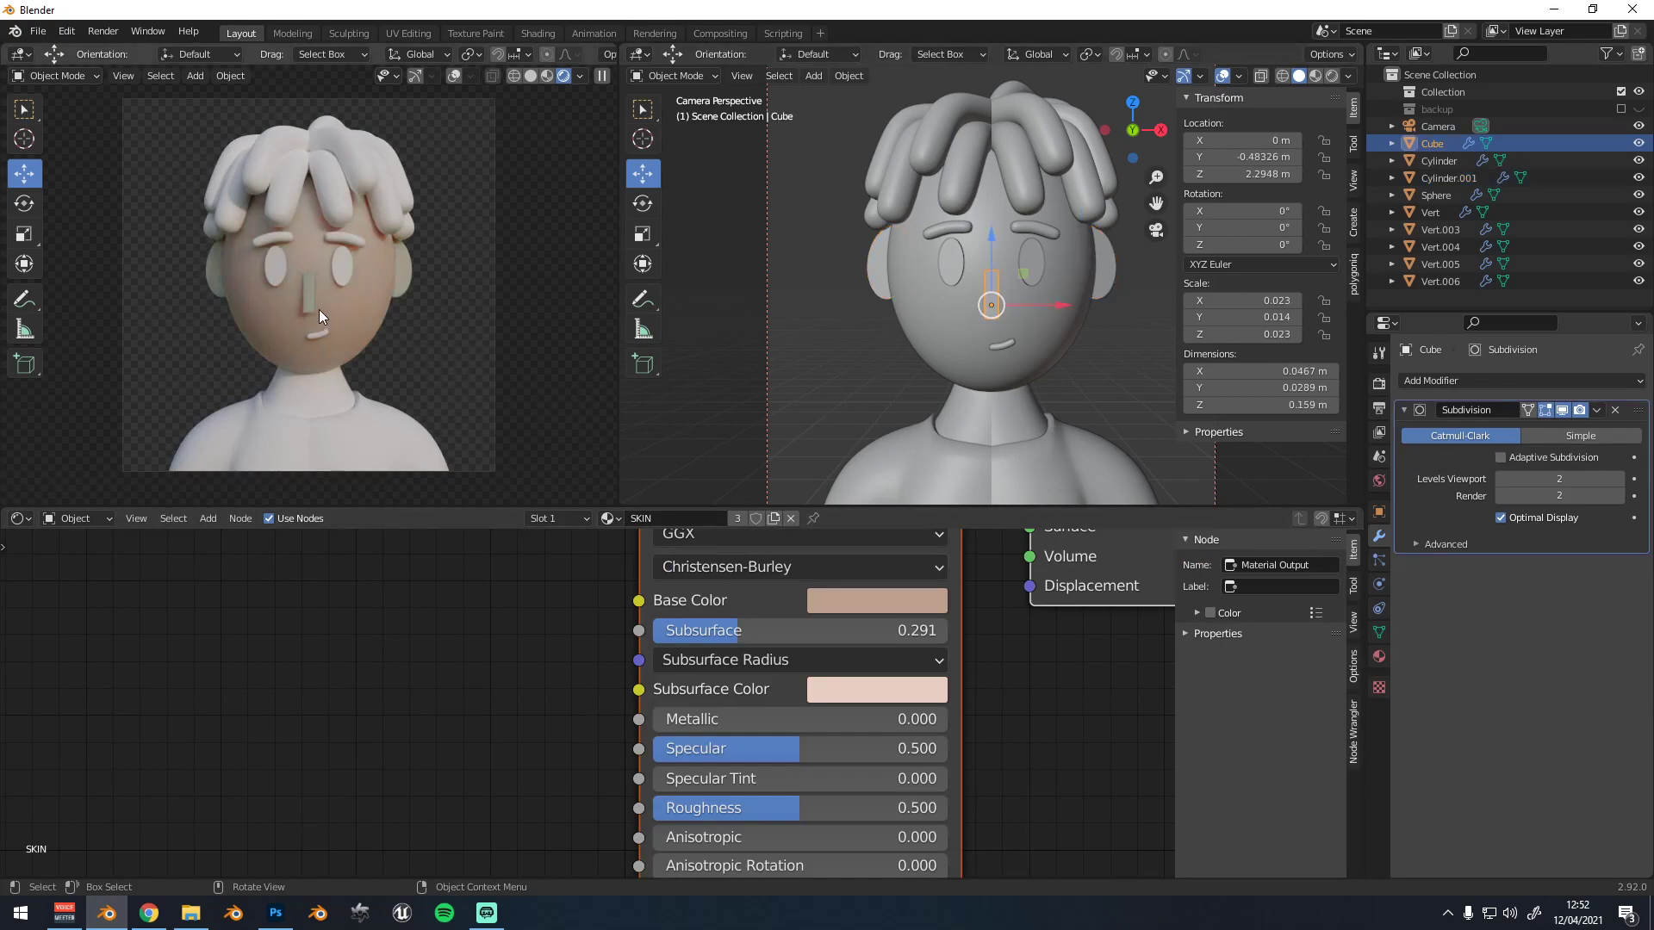
pyautogui.moveTo(843, 633); pyautogui.dragTo(669, 635)
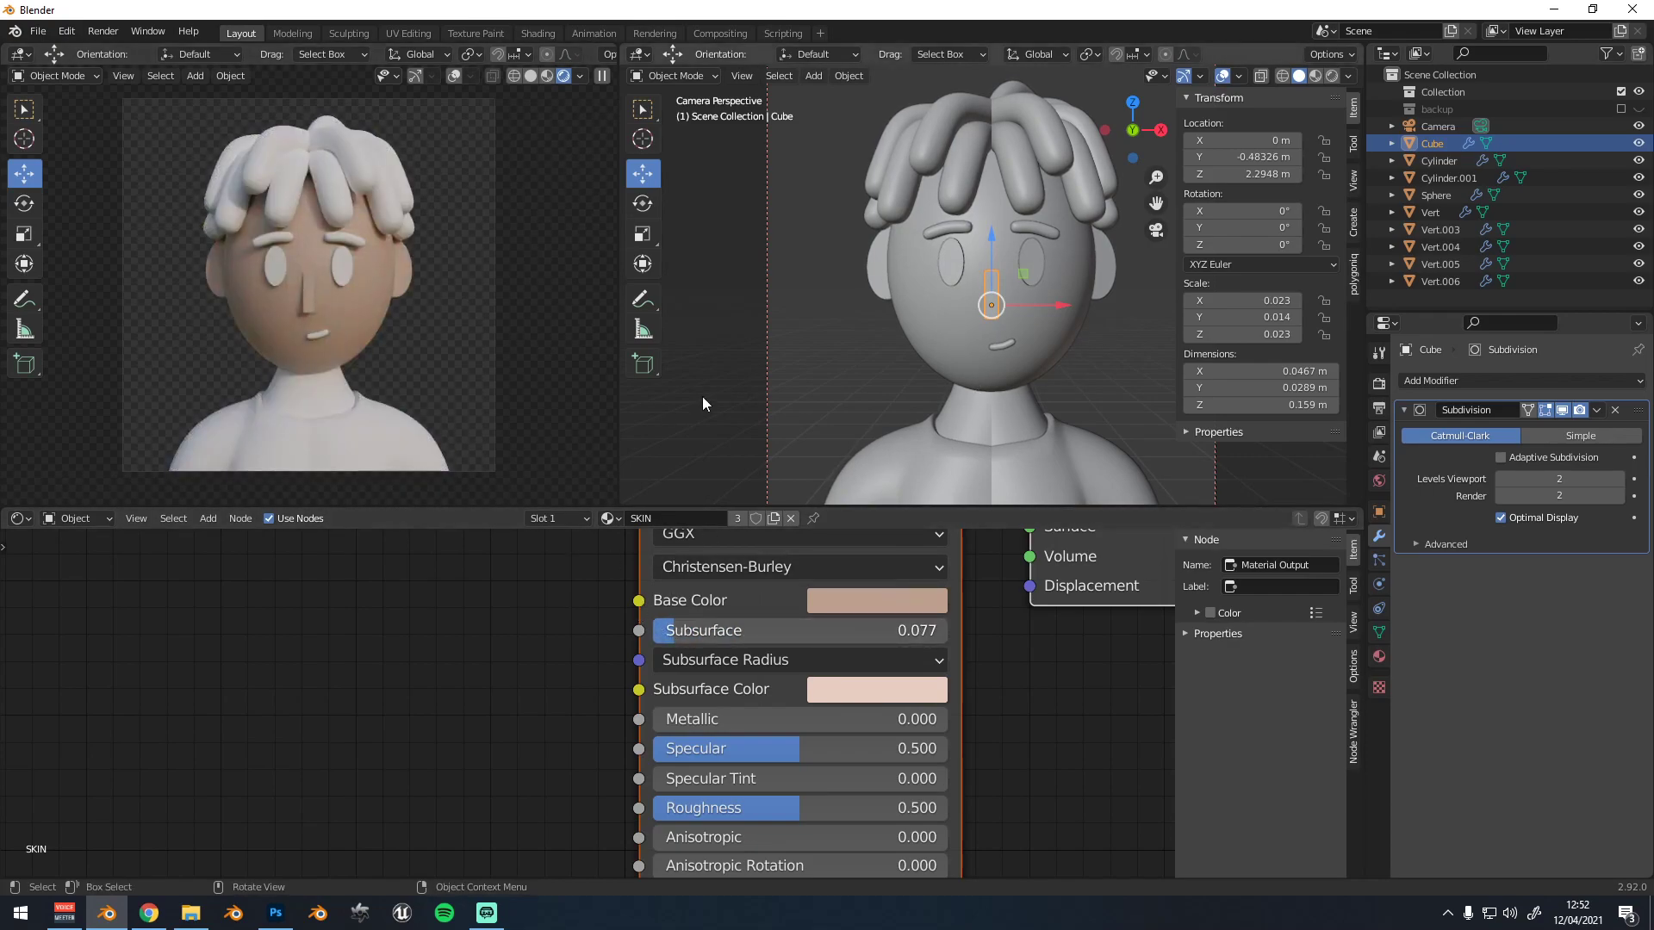
# Create a new material for the eyes and name it BUTTON
pyautogui.scroll(1, 970, 250)
pyautogui.click(953, 257)
pyautogui.click(694, 519)
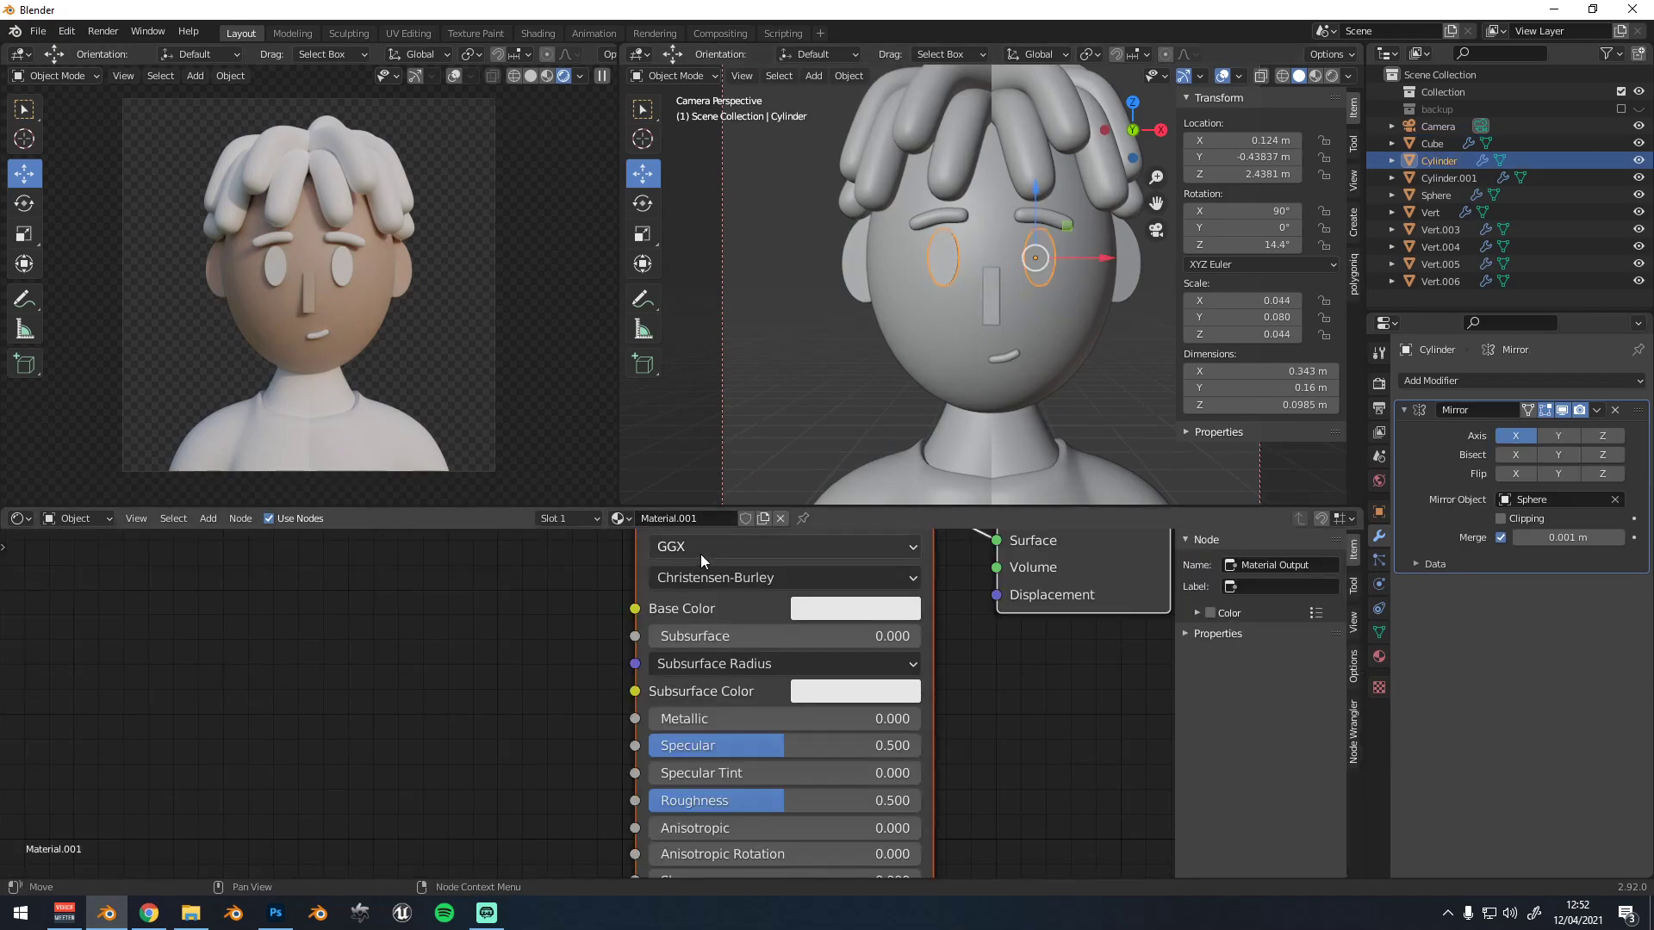
pyautogui.click(683, 525)
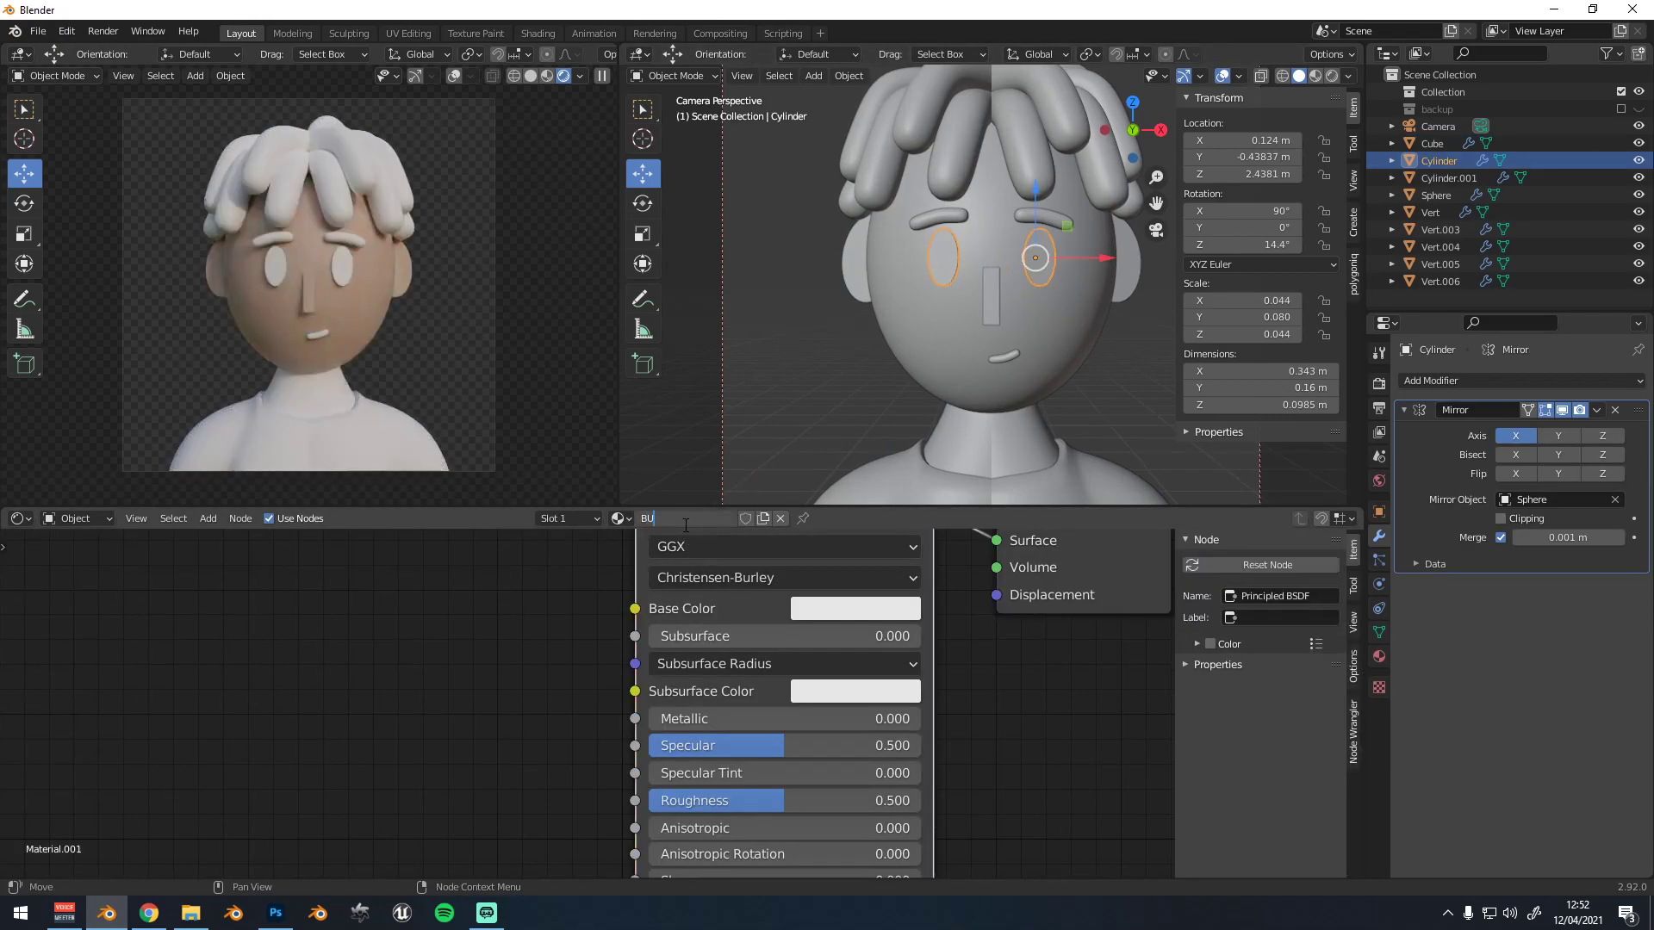
pyautogui.write('BUTTON')
pyautogui.press('Return')
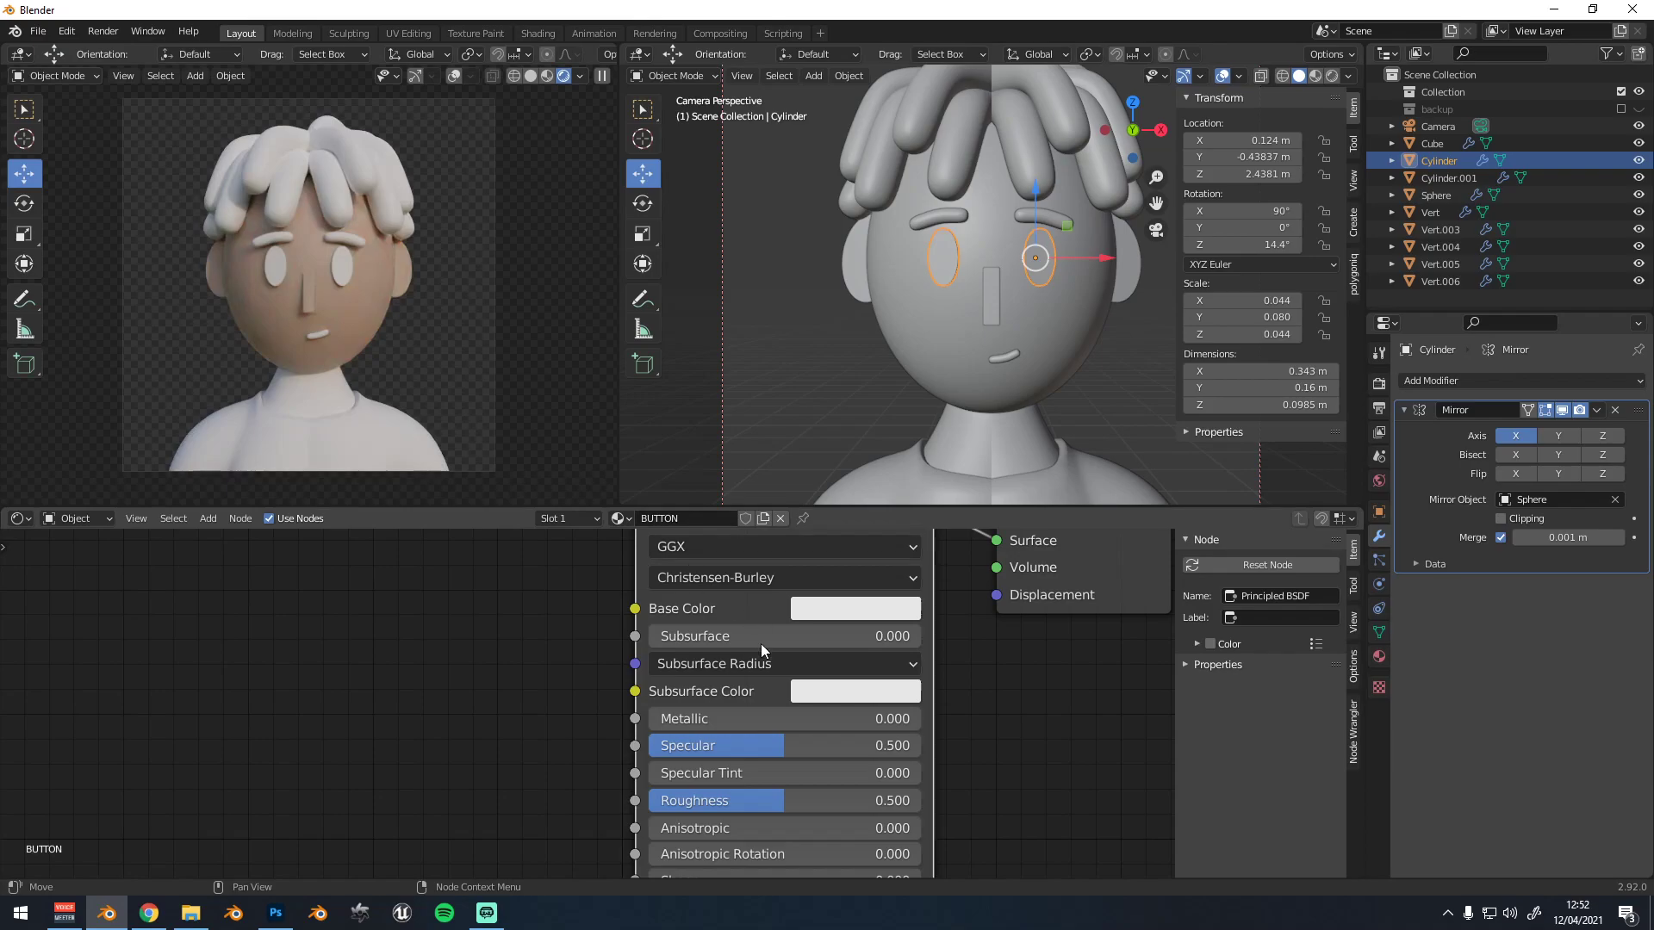
# Give the BUTTON material a near-black base colour and a roughness of 0.118
pyautogui.moveTo(732, 802); pyautogui.dragTo(657, 801)
pyautogui.click(824, 610)
pyautogui.moveTo(1005, 393); pyautogui.dragTo(1006, 399)
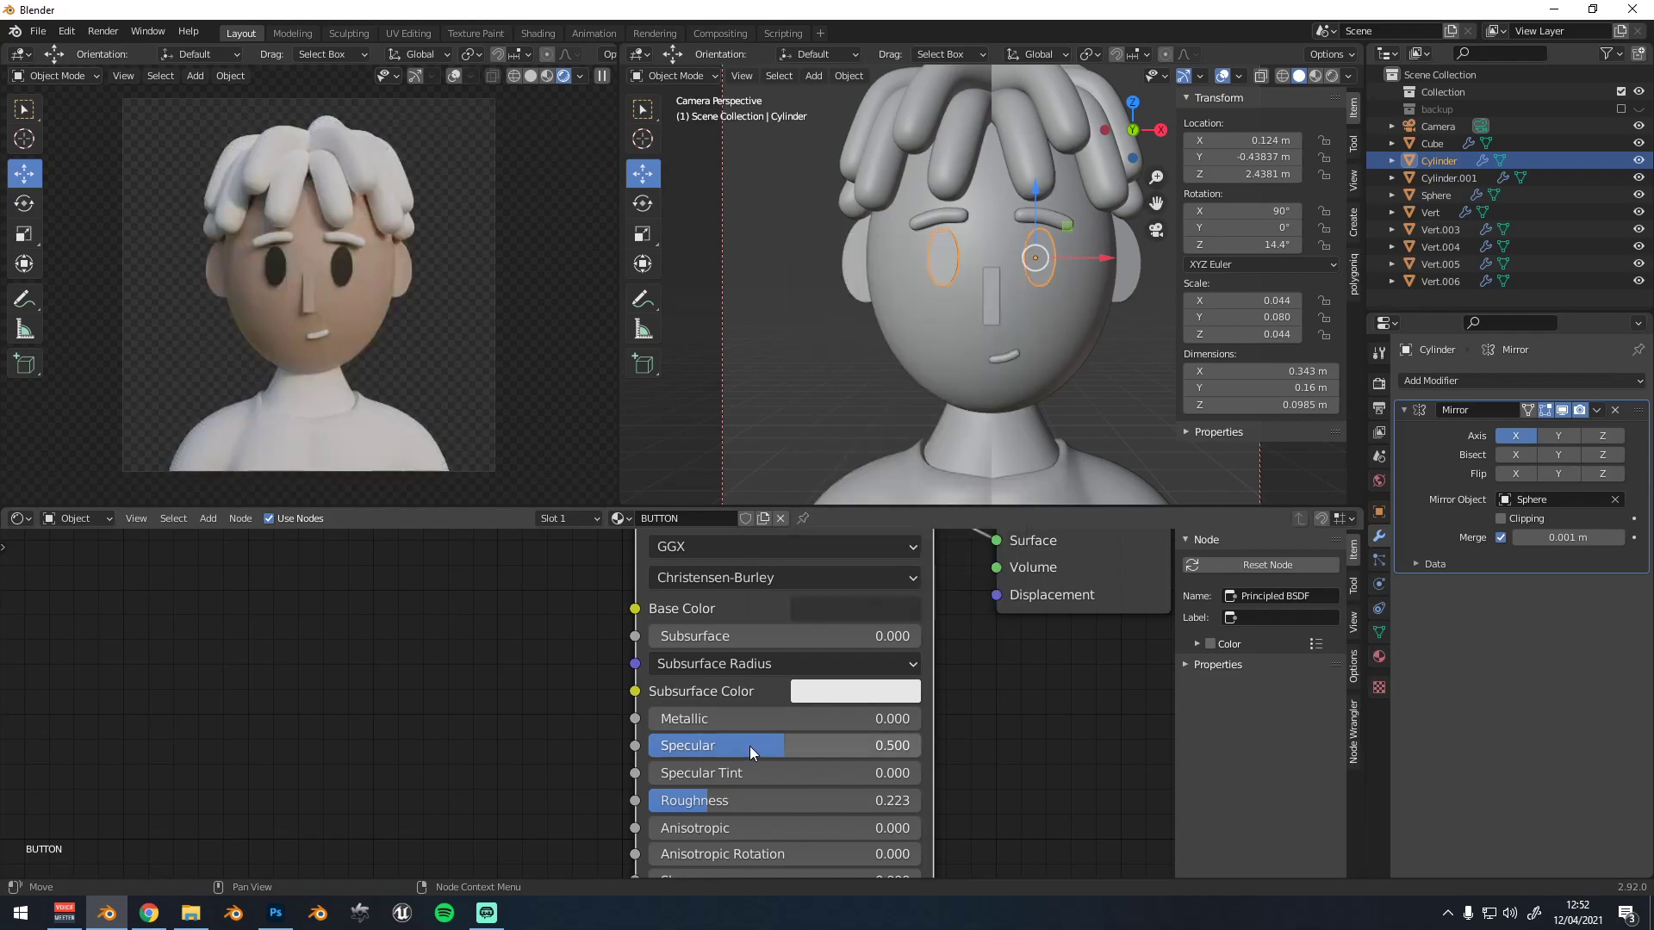
pyautogui.moveTo(694, 801); pyautogui.dragTo(666, 801)
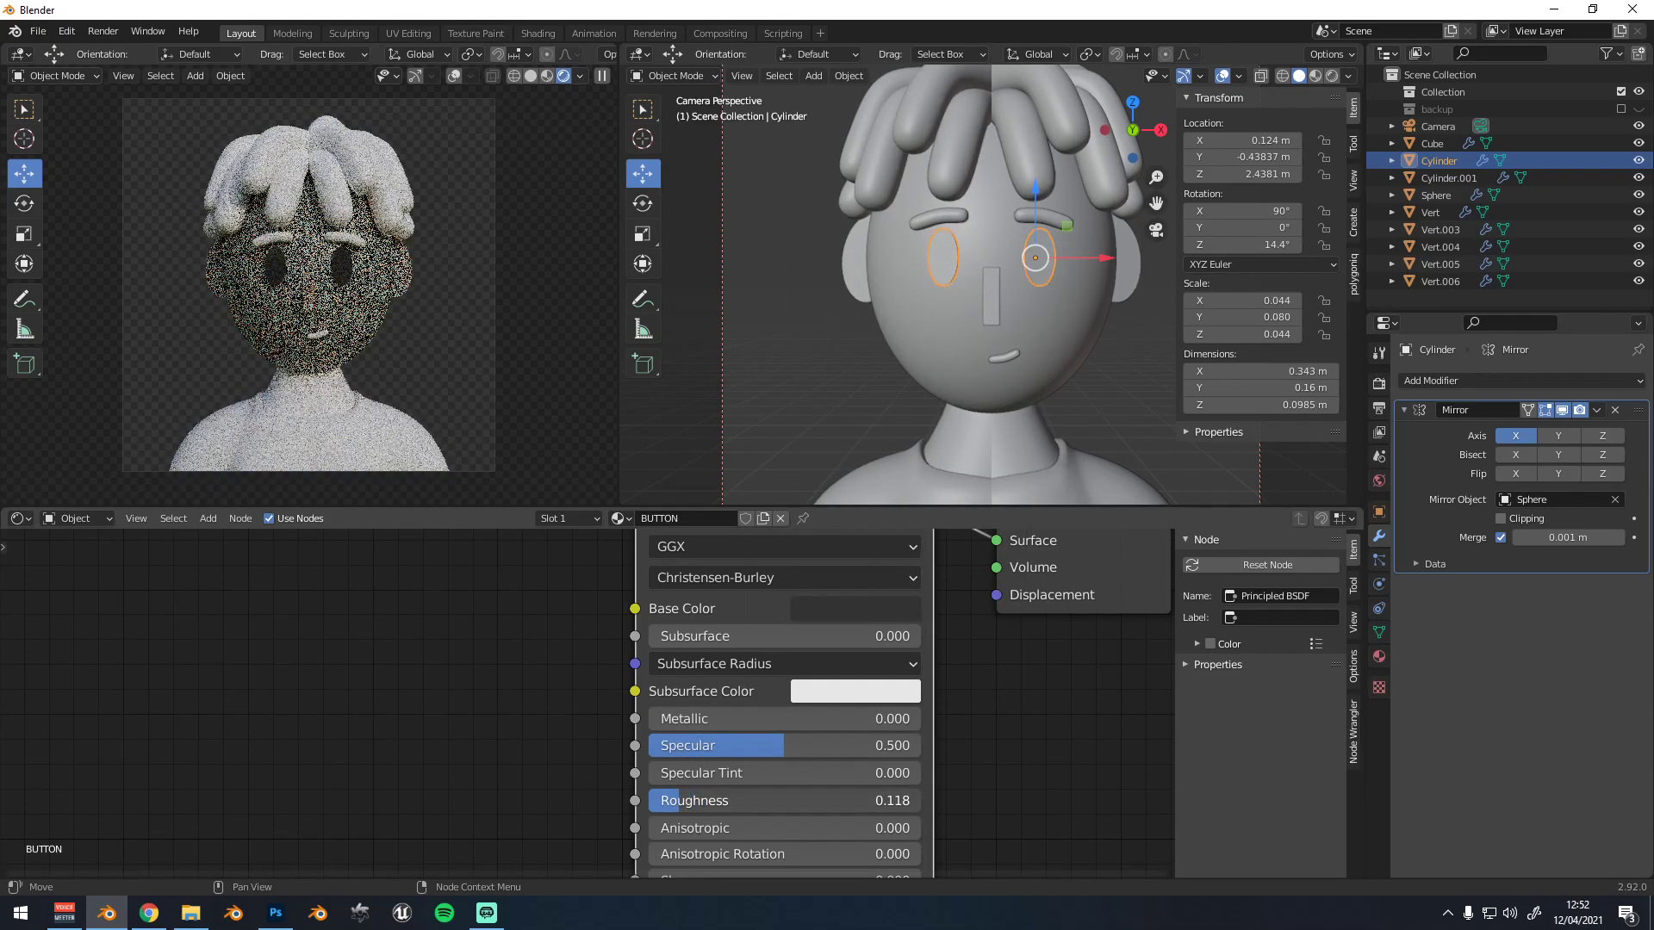
pyautogui.scroll(3, 423, 334)
# Assign the BUTTON material to the mouth
pyautogui.scroll(-3, 956, 307)
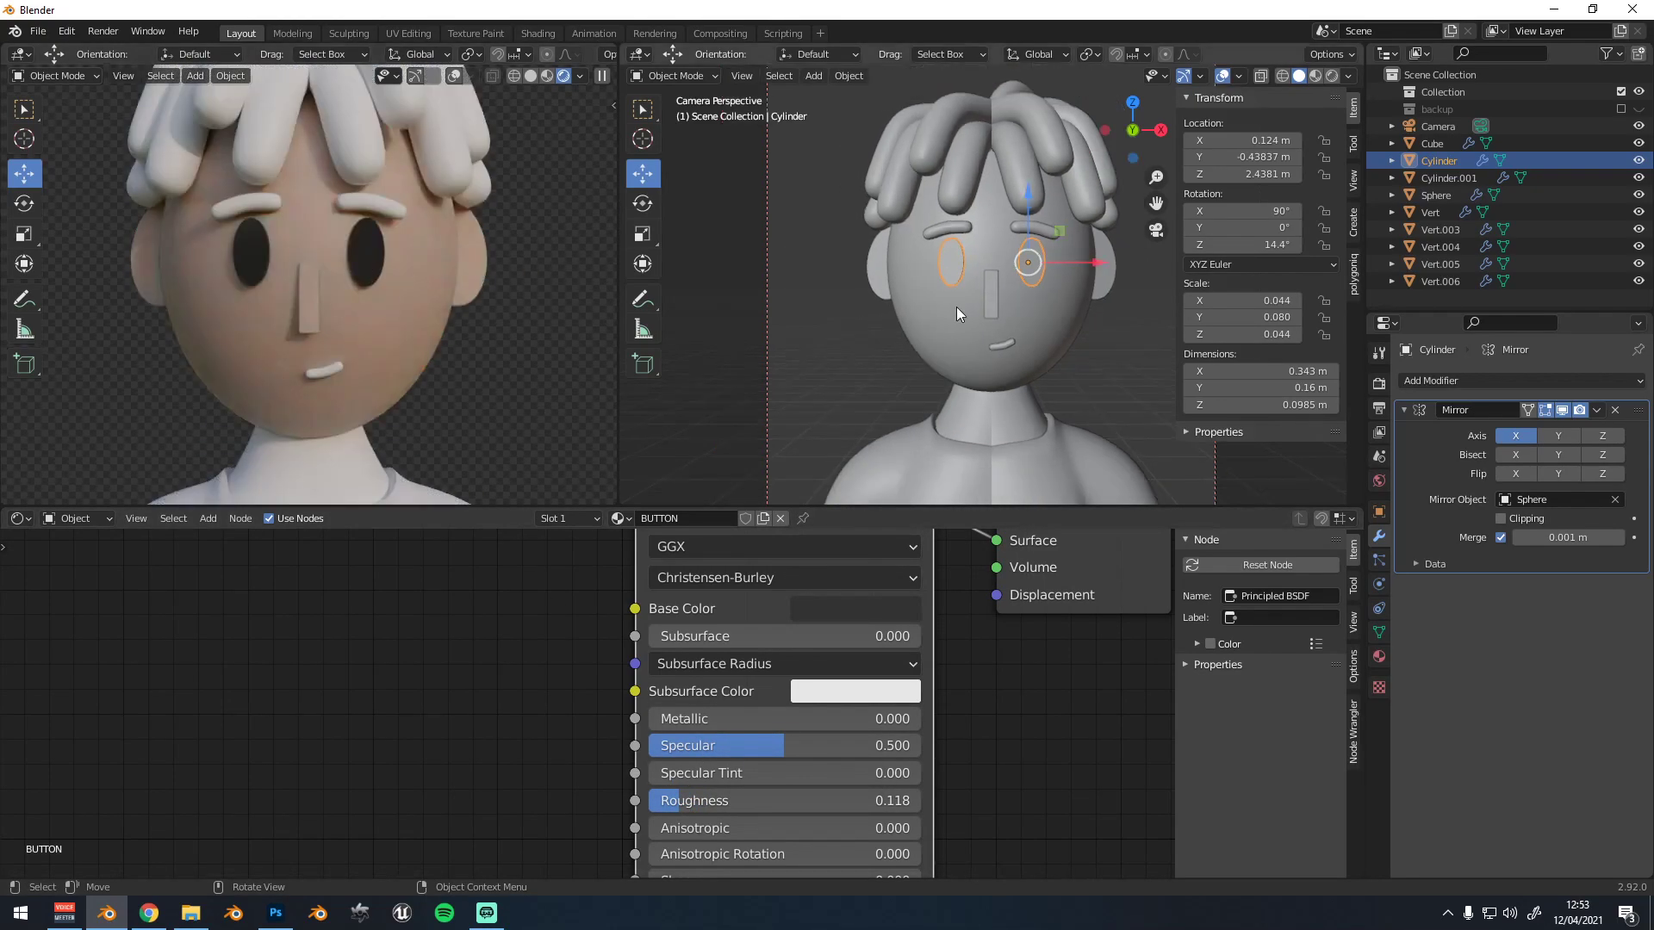
pyautogui.click(963, 236)
pyautogui.click(997, 337)
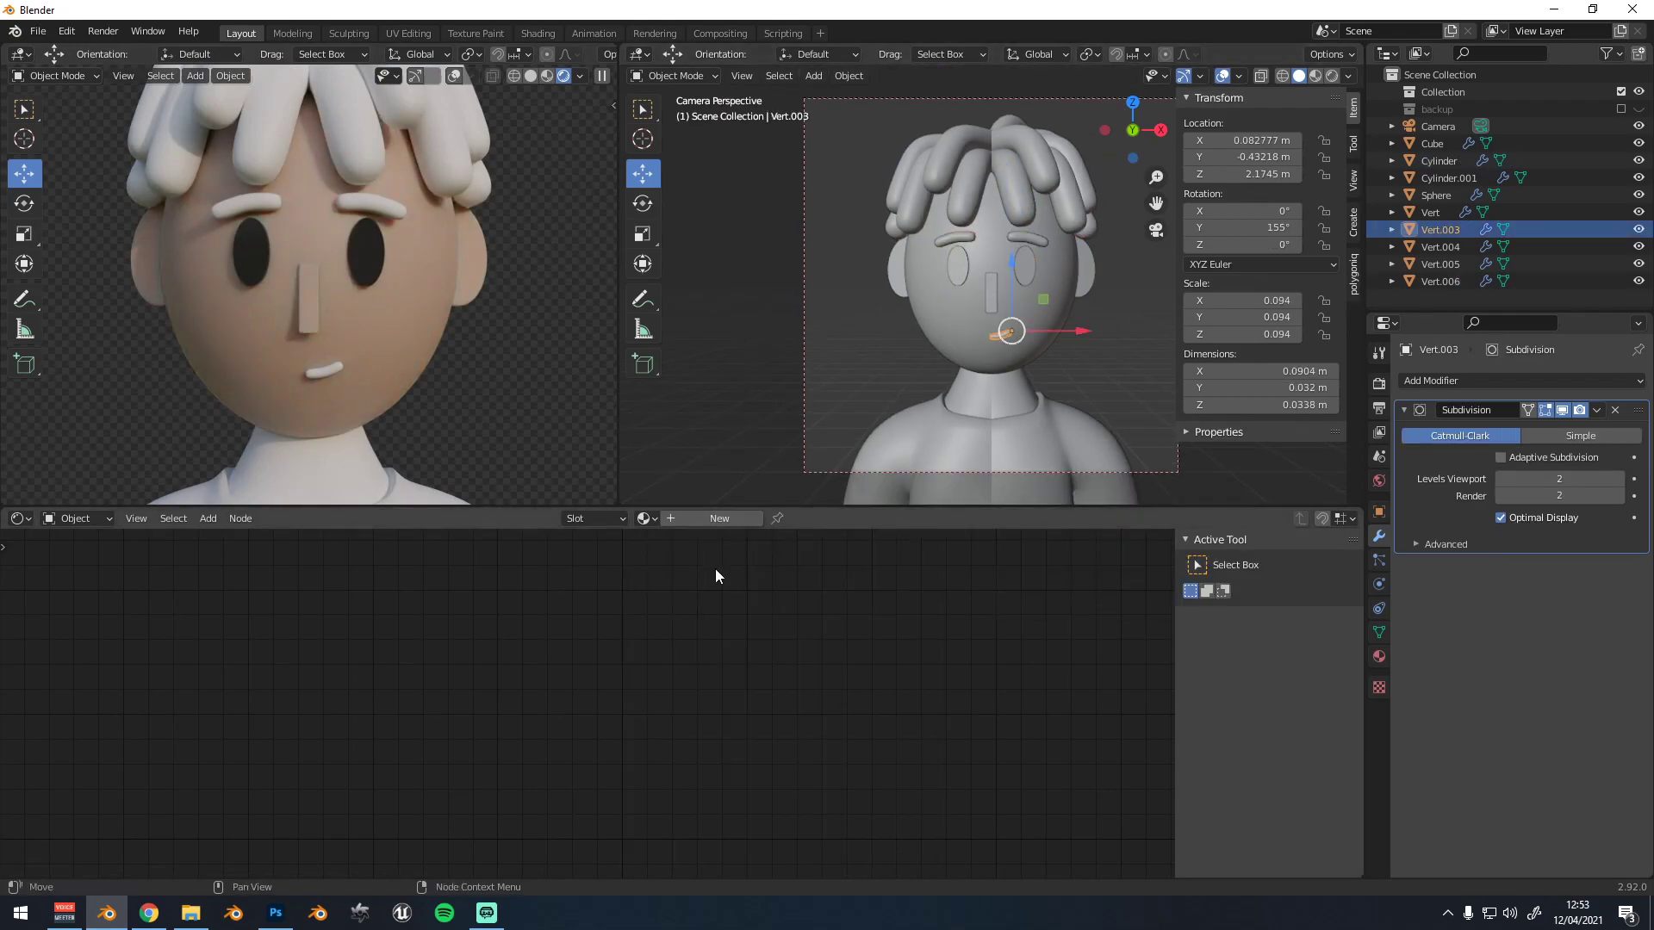
pyautogui.click(665, 519)
pyautogui.click(618, 518)
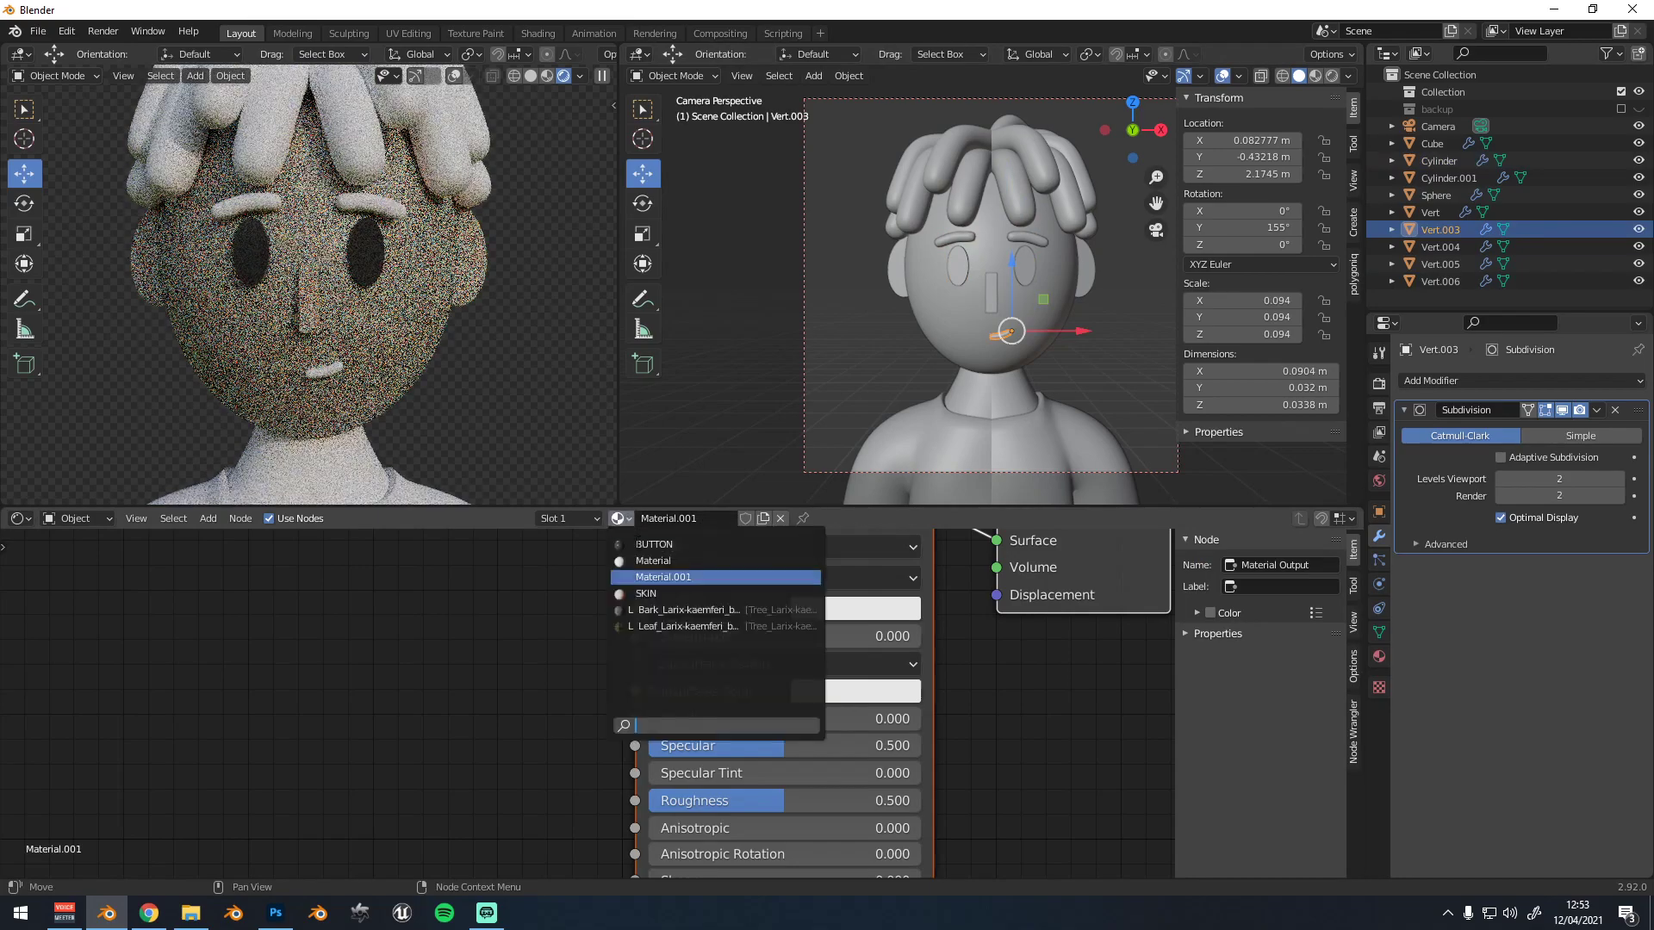
pyautogui.click(653, 544)
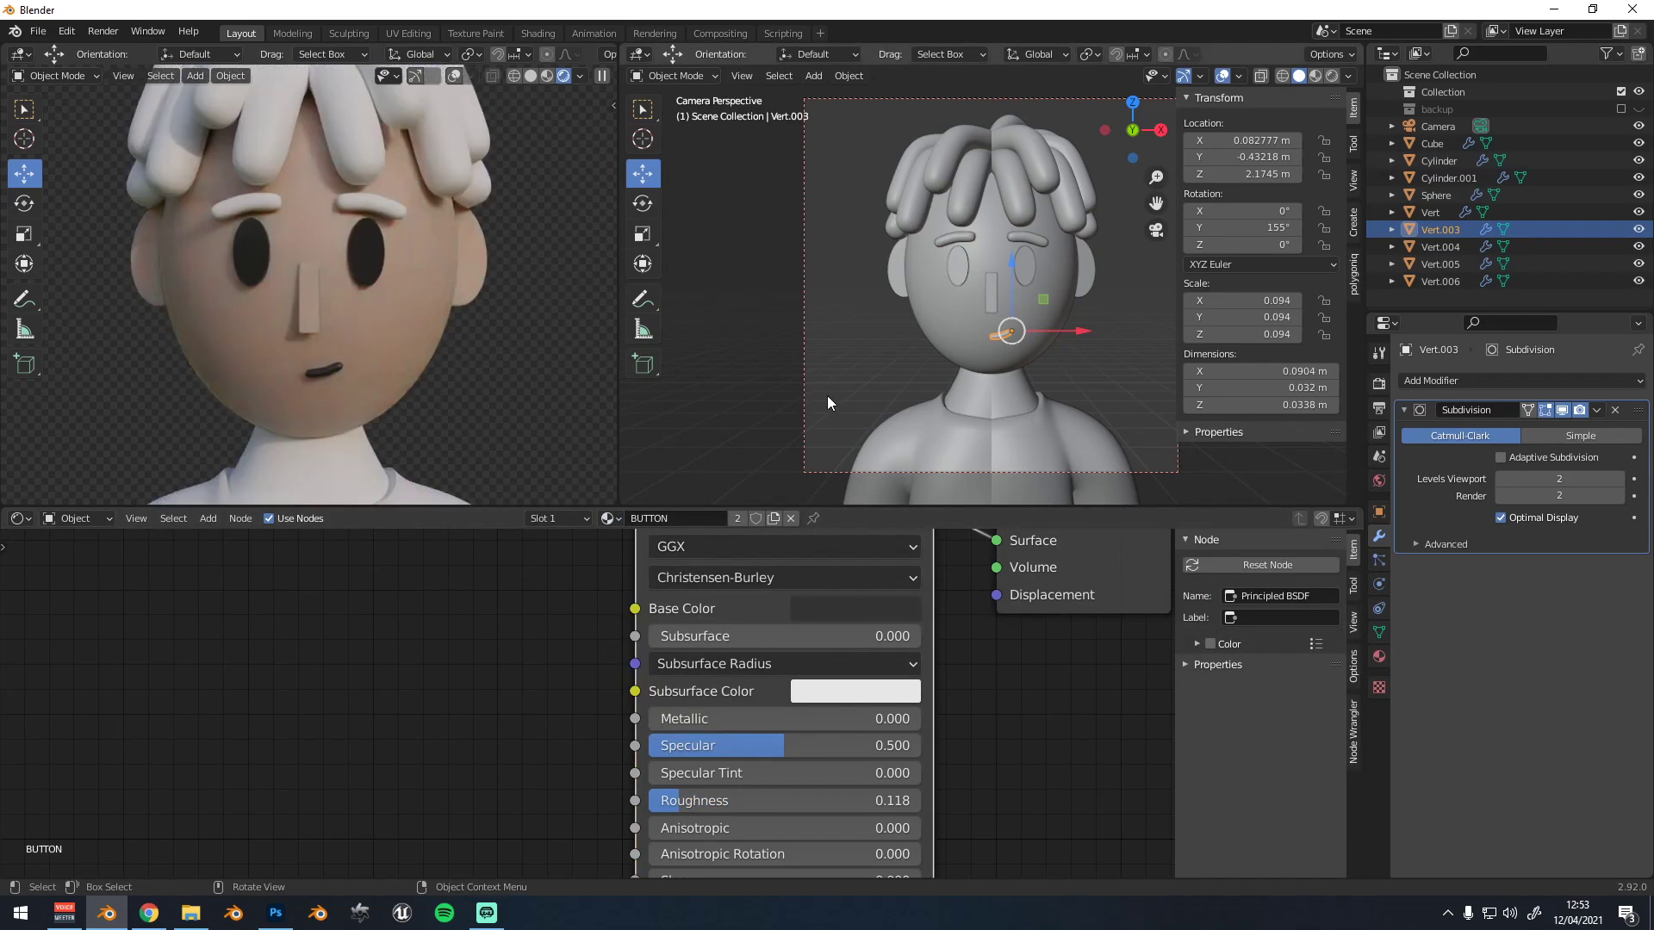
# Select the hair and rename its material to HAIR
pyautogui.scroll(-2, 980, 343)
pyautogui.scroll(-1, 986, 293)
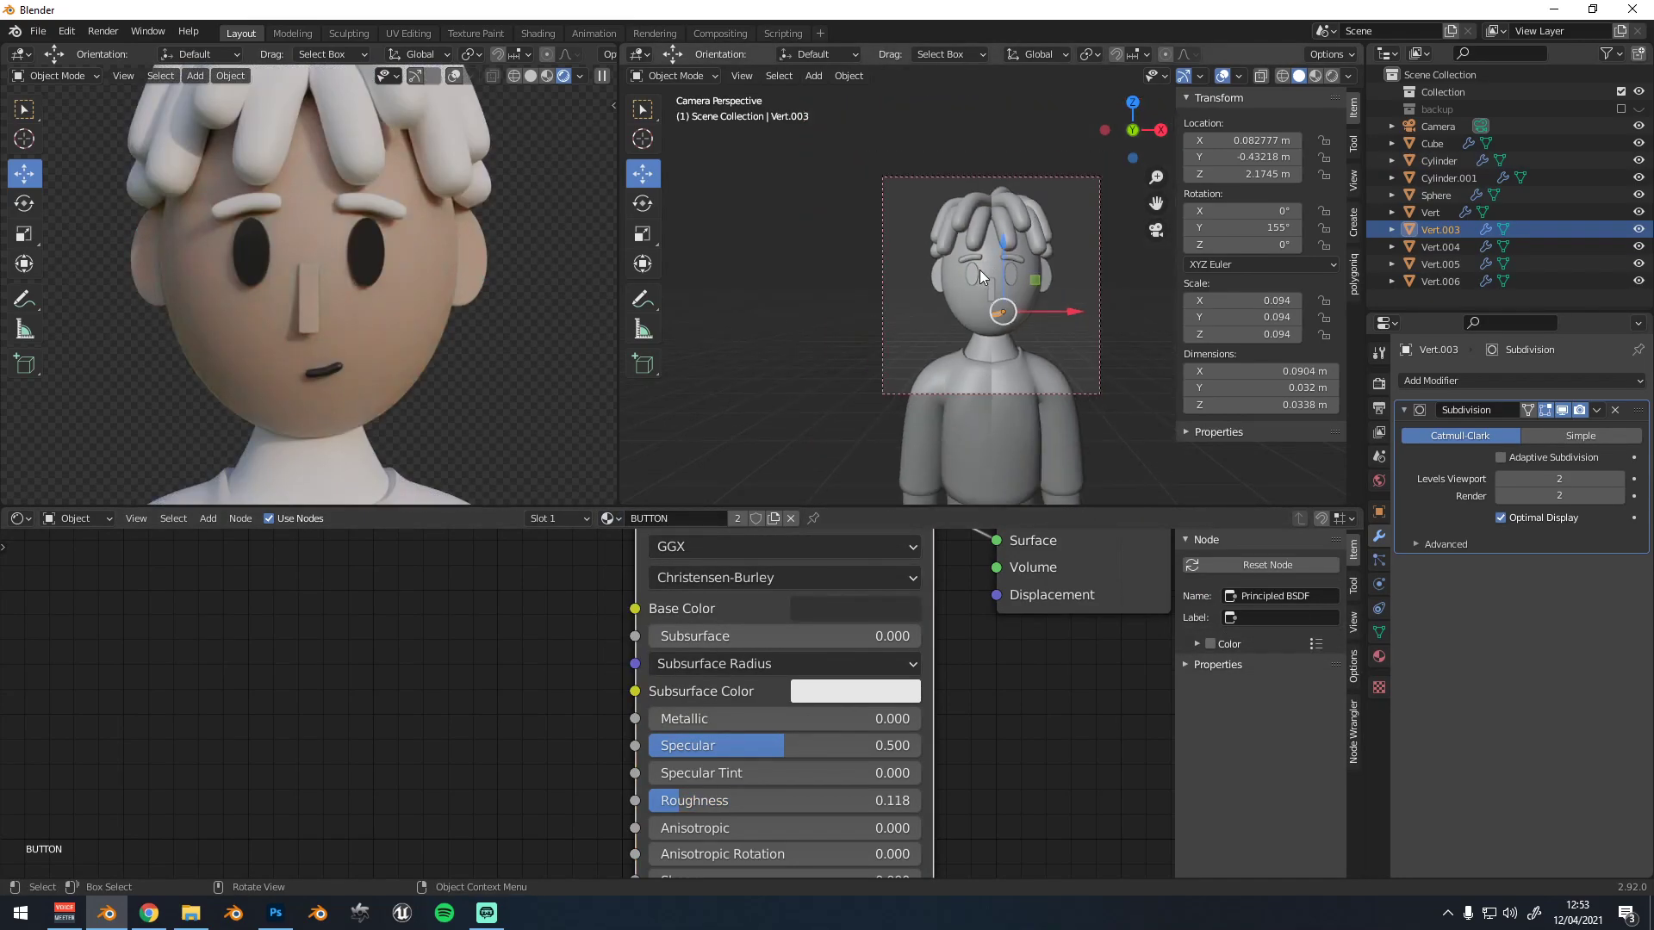
pyautogui.click(980, 271)
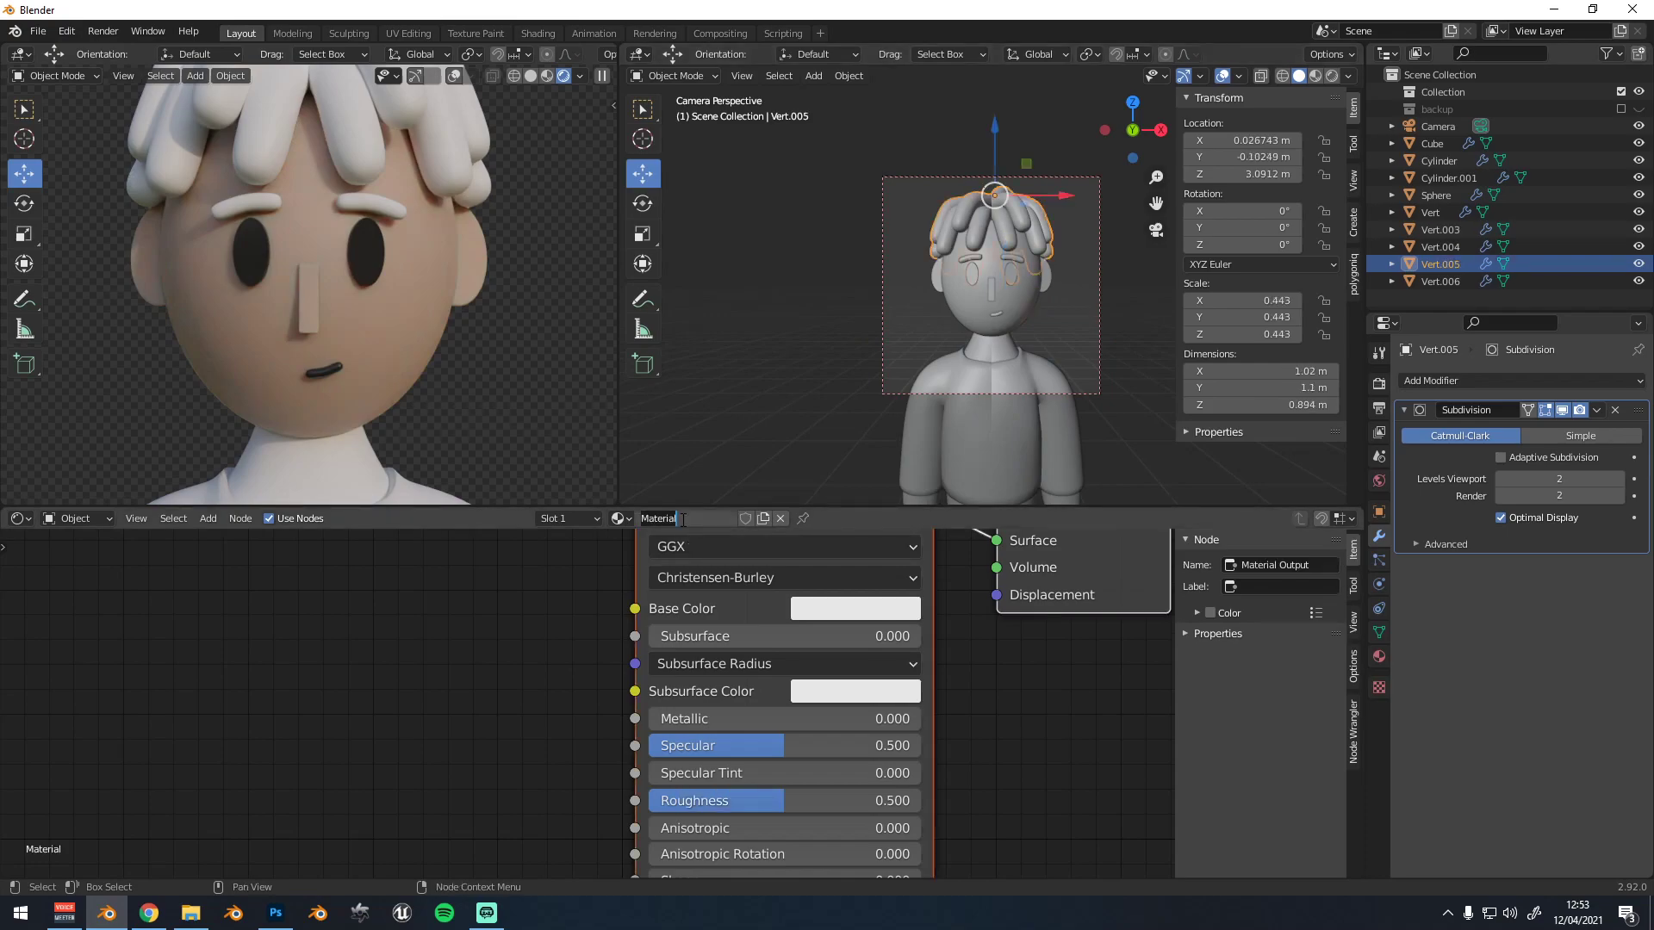
pyautogui.press('Return')
# Set the HAIR material's base colour to dark brown
pyautogui.click(860, 611)
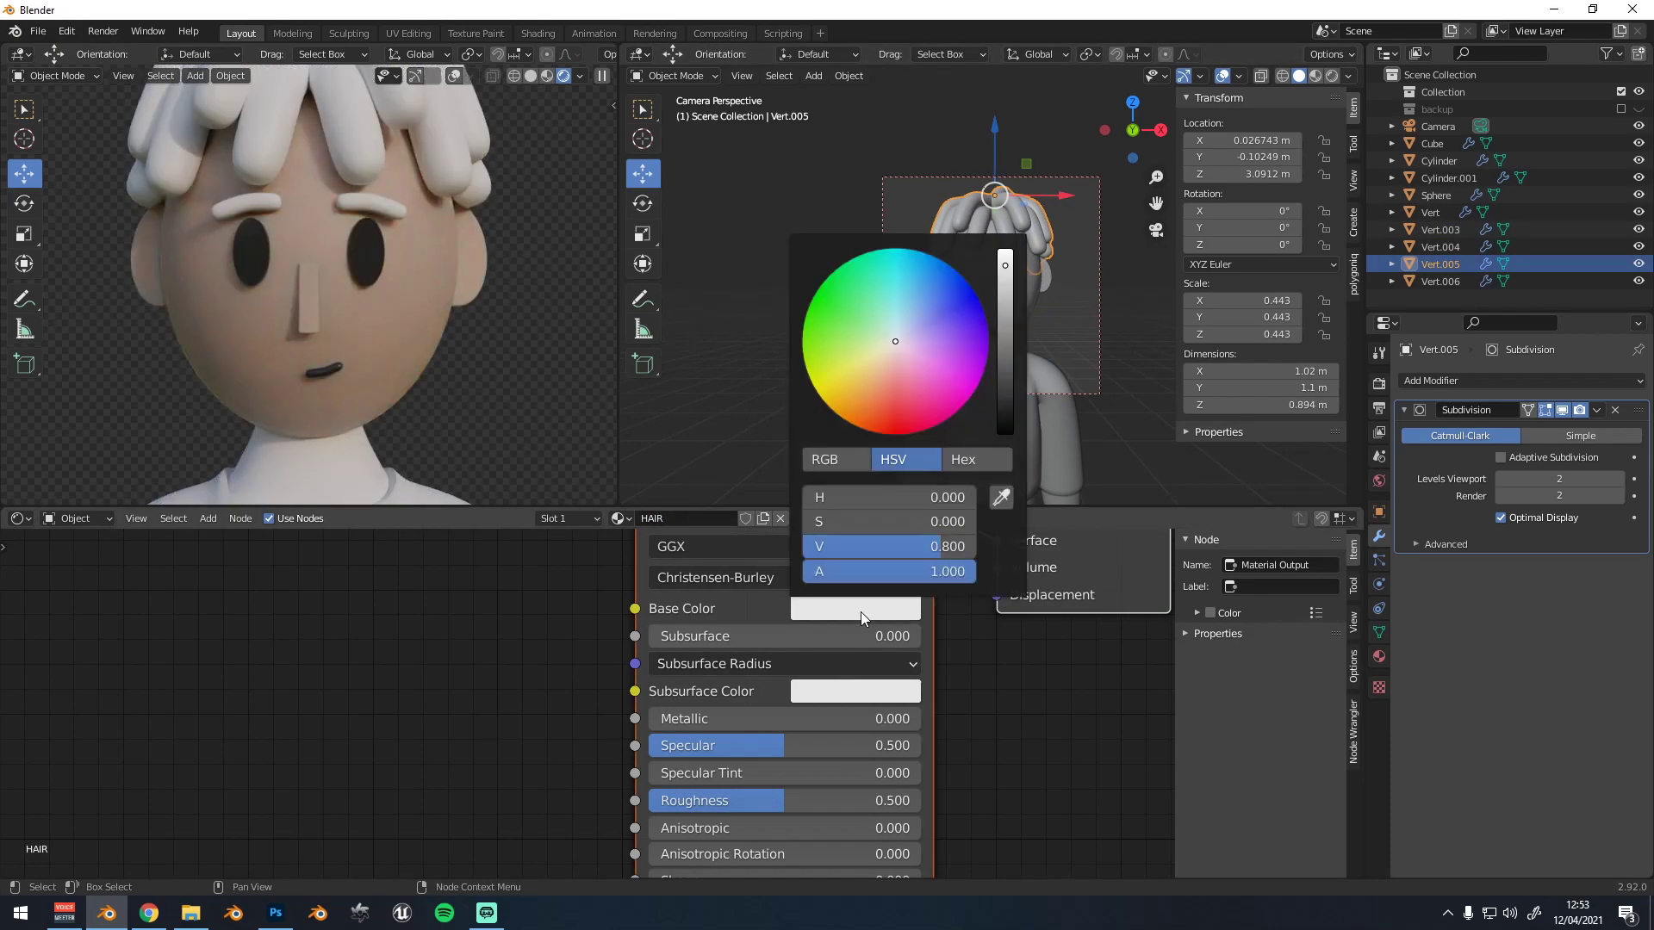
pyautogui.moveTo(890, 359); pyautogui.dragTo(883, 377)
pyautogui.moveTo(1003, 366); pyautogui.dragTo(1004, 414)
pyautogui.scroll(-3, 369, 297)
pyautogui.moveTo(1006, 413); pyautogui.dragTo(1005, 385)
pyautogui.scroll(1, 927, 307)
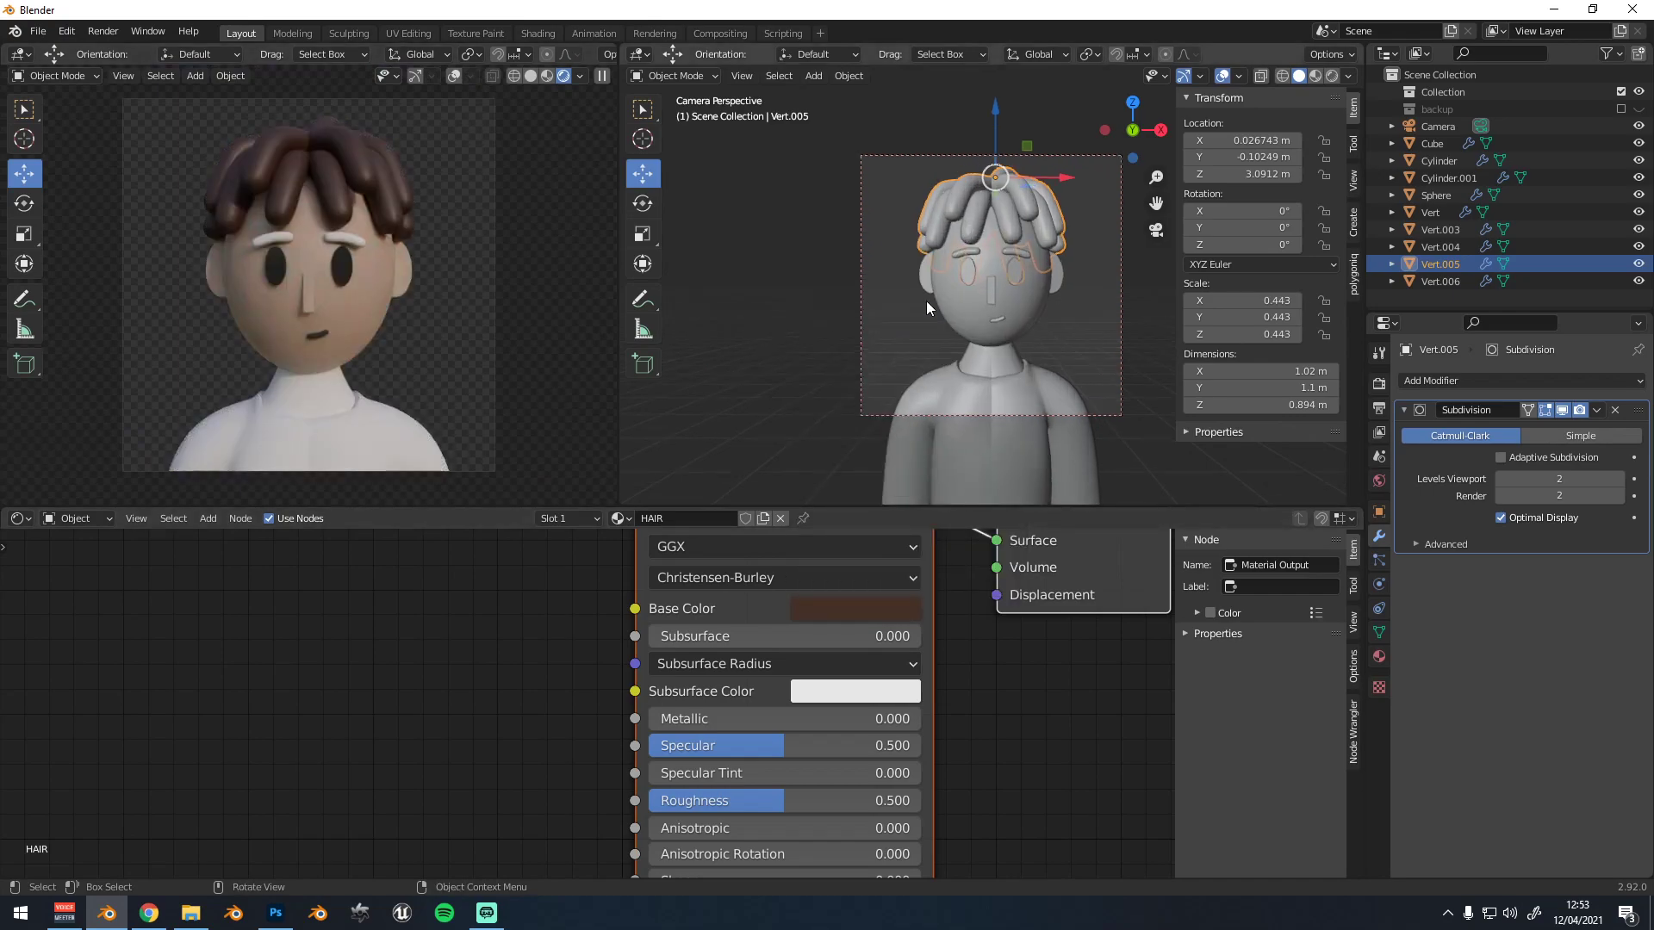
# Assign the HAIR material to the eyebrows
pyautogui.scroll(1, 927, 307)
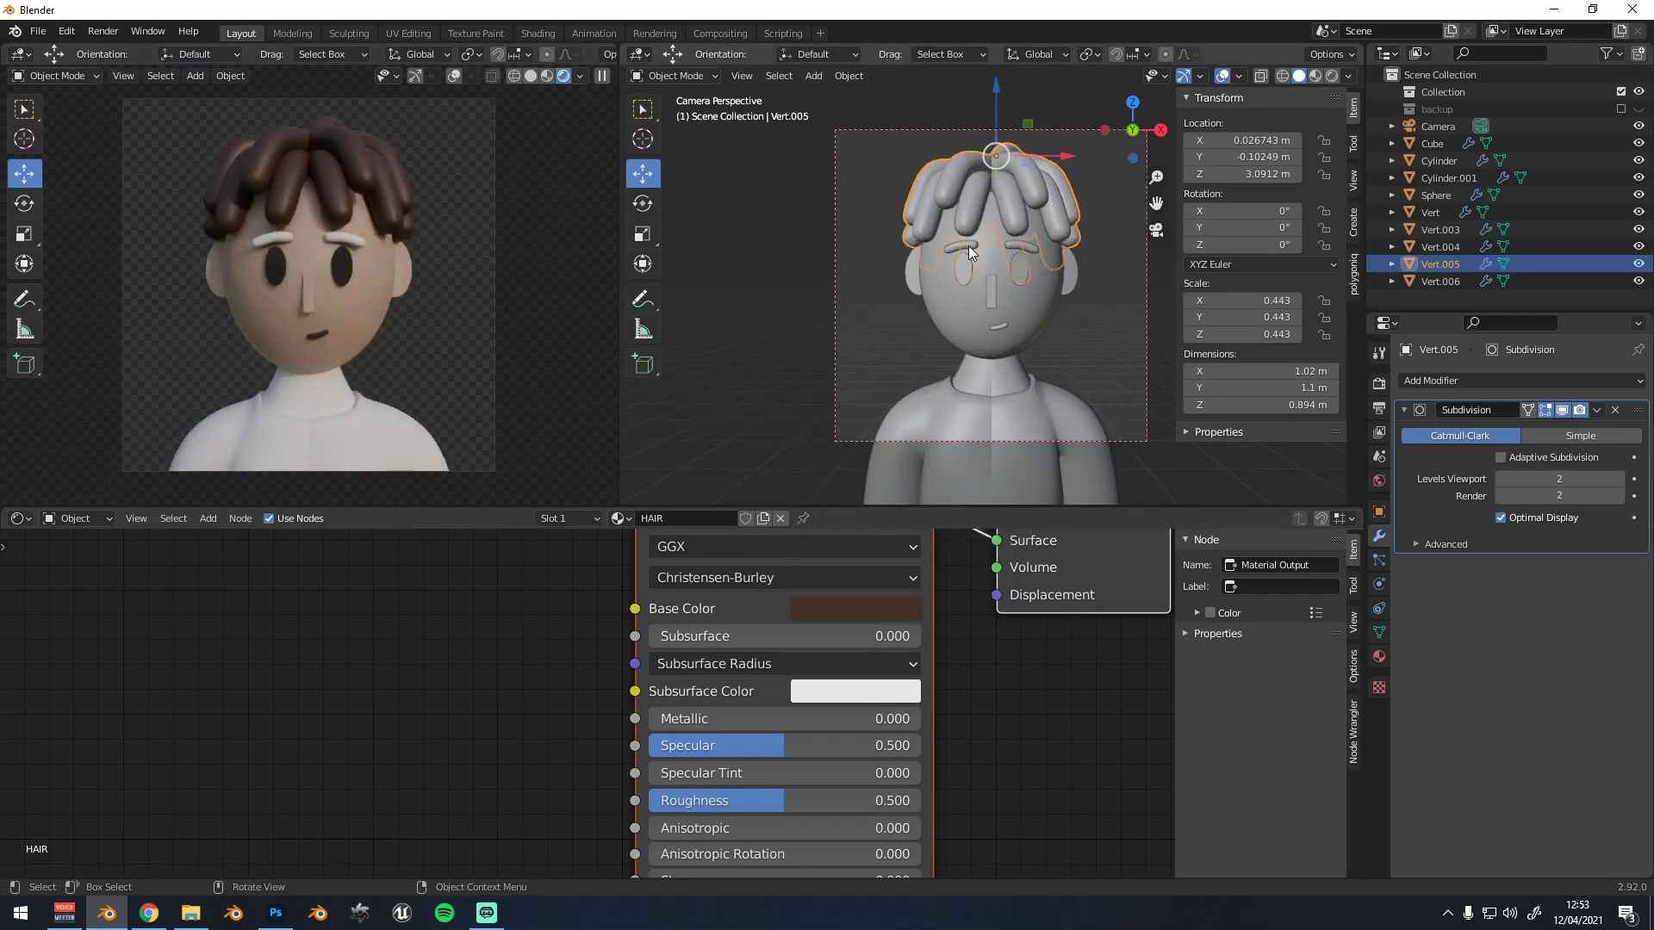
pyautogui.click(966, 246)
pyautogui.click(648, 519)
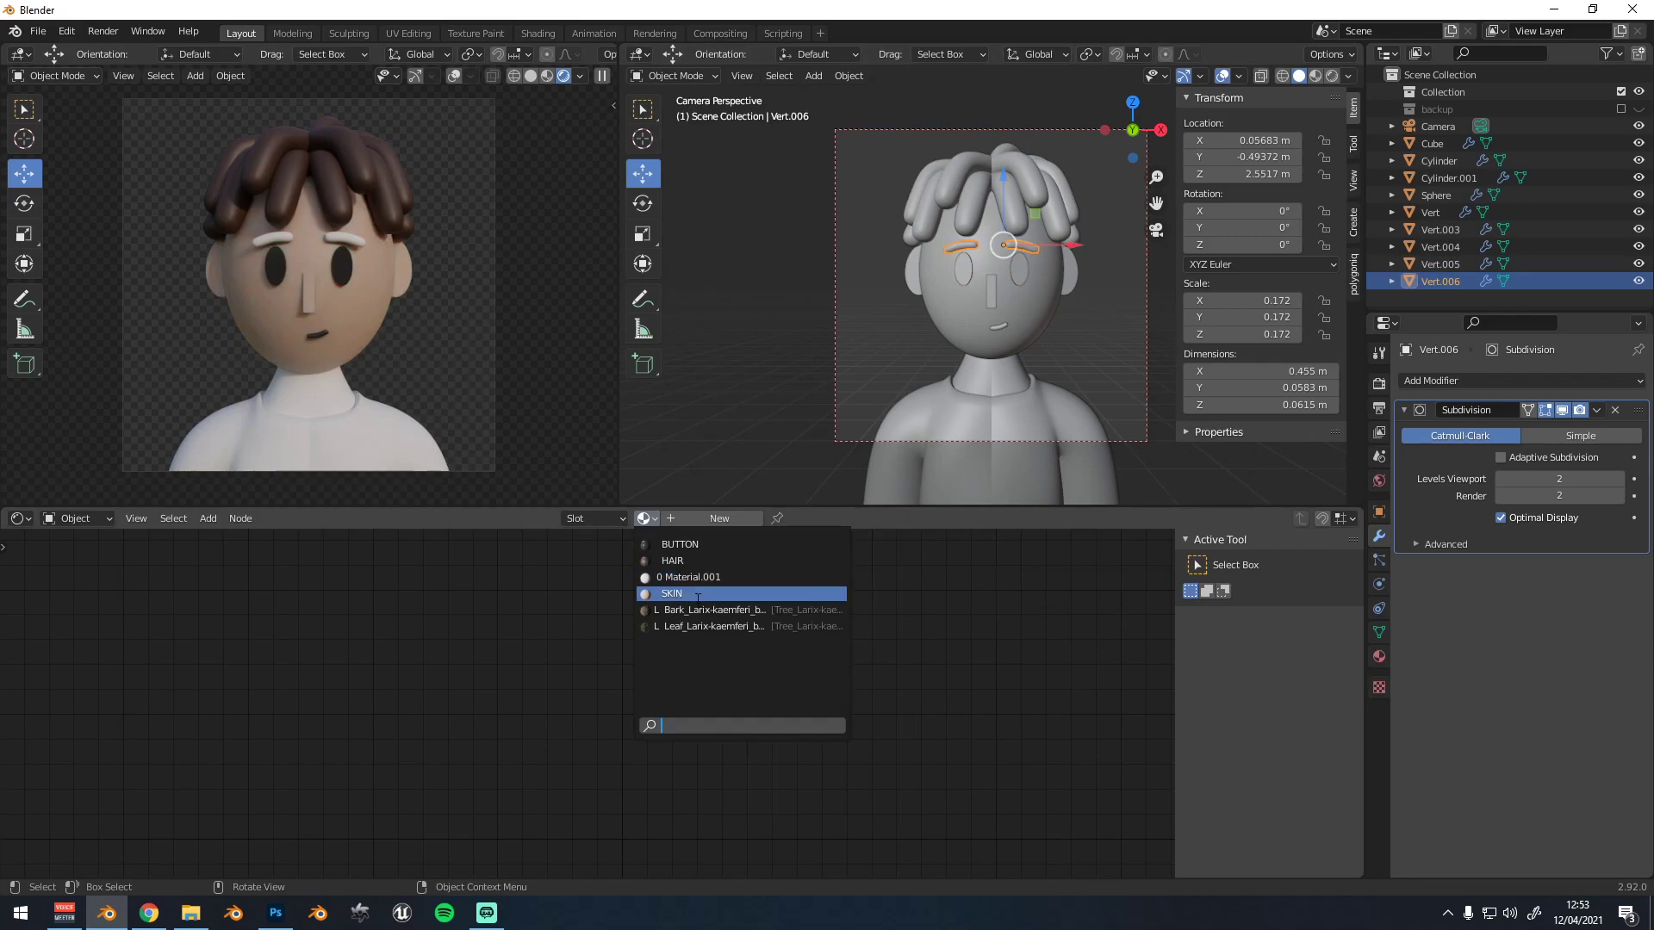
pyautogui.click(979, 178)
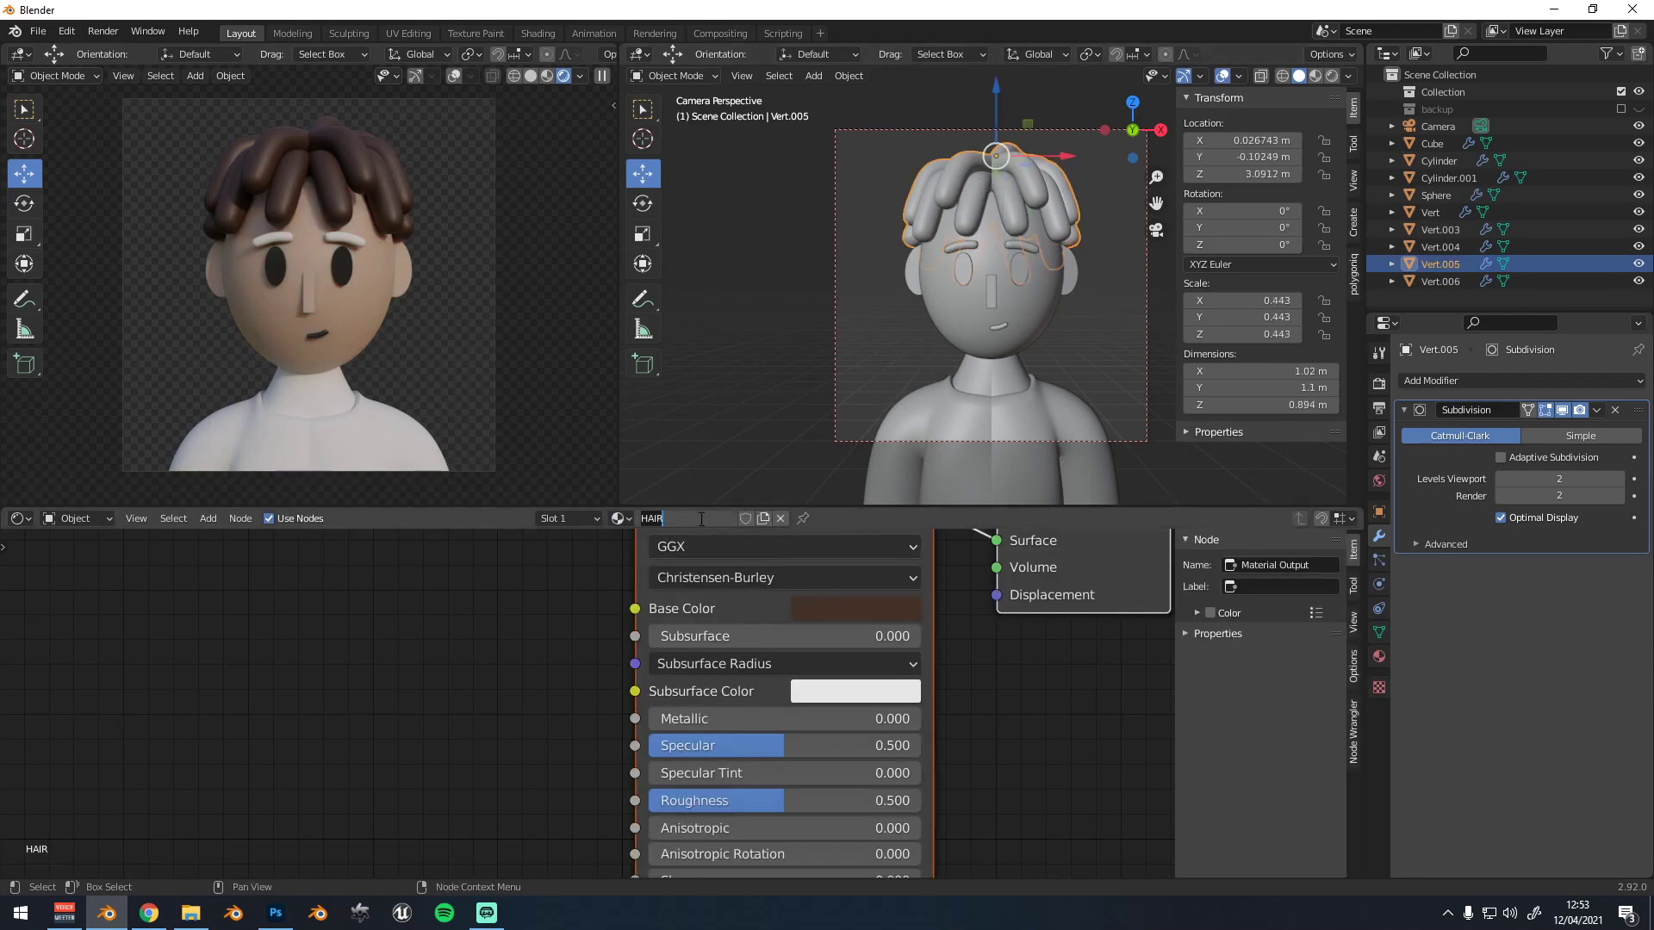
pyautogui.click(959, 244)
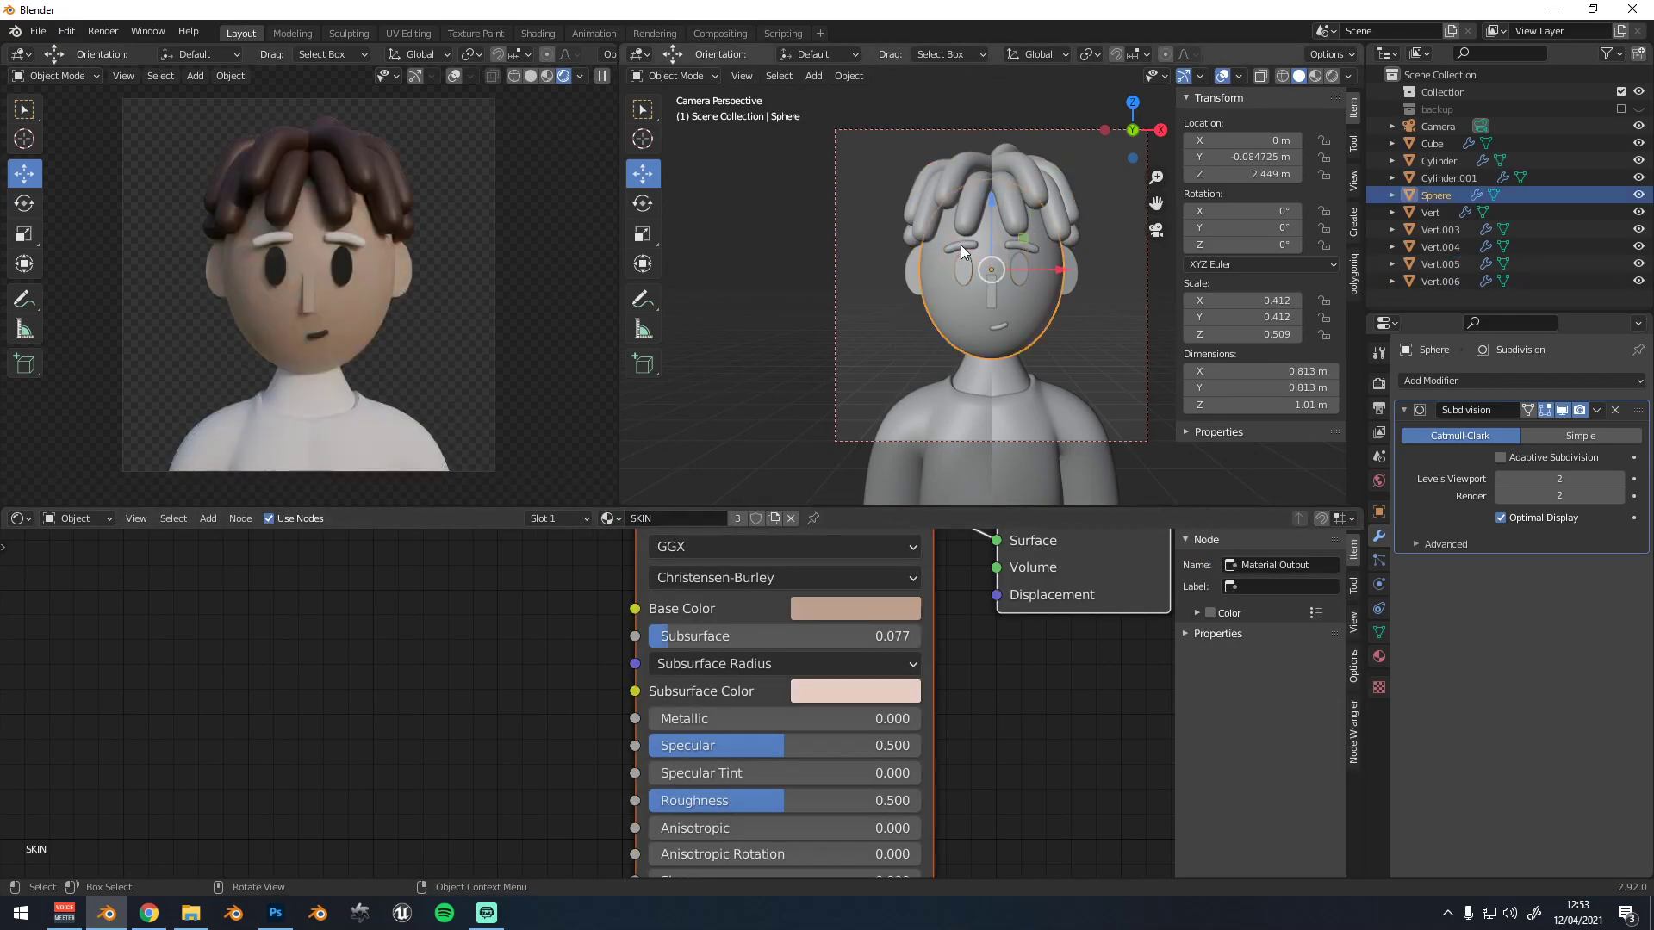
pyautogui.click(647, 519)
pyautogui.click(678, 563)
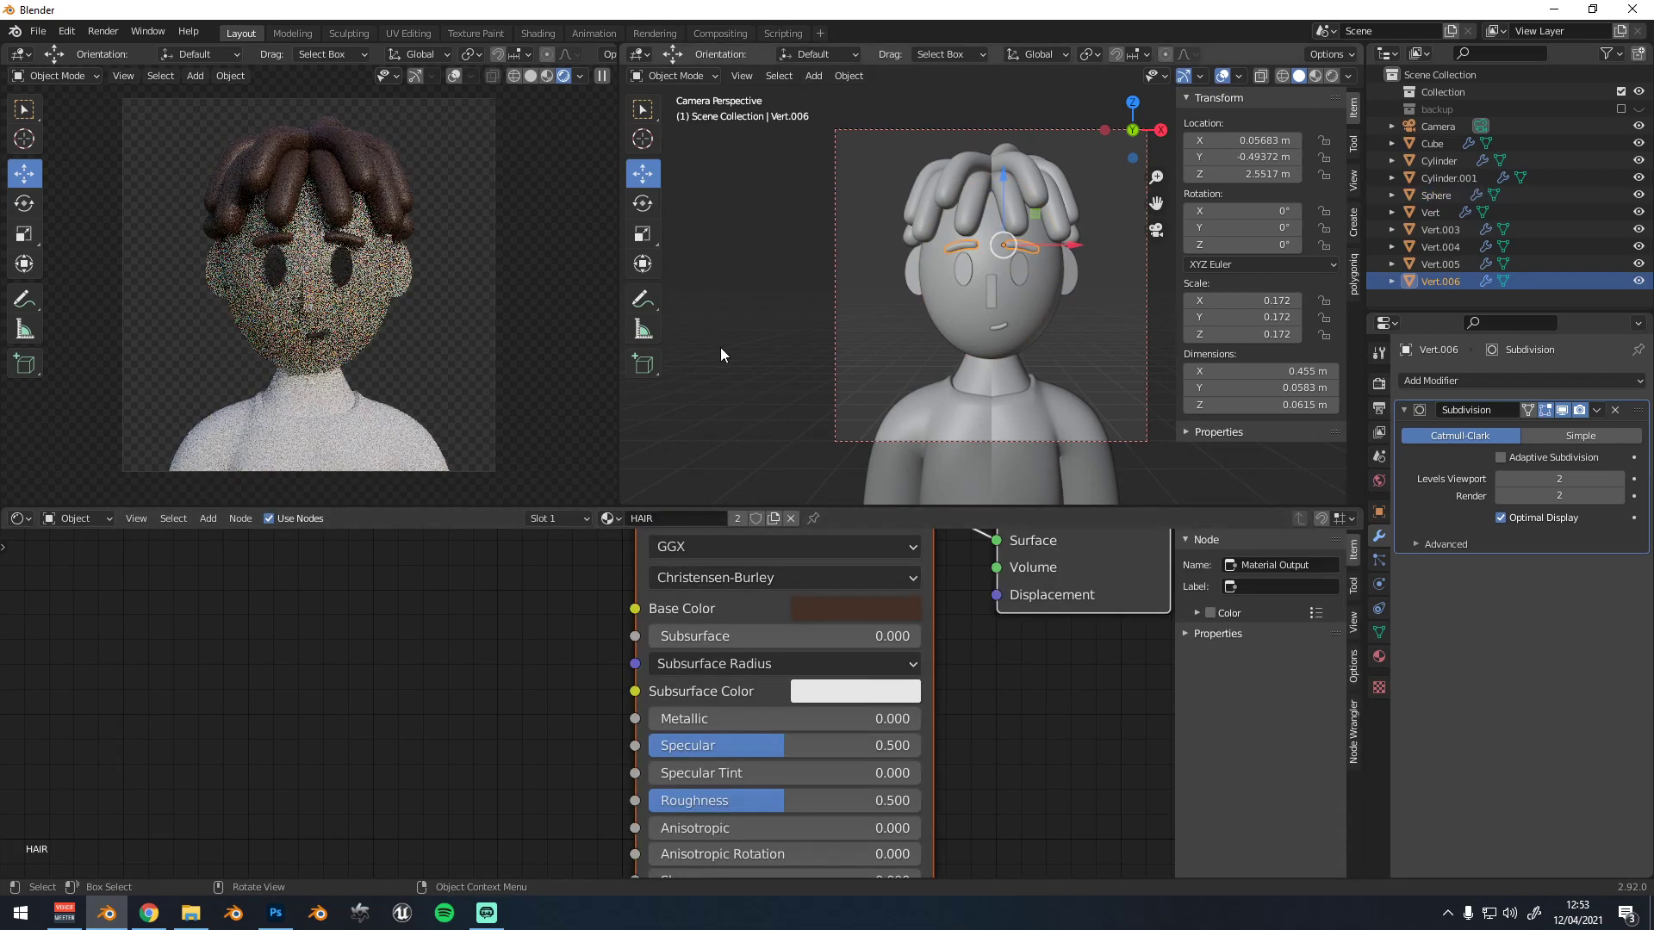
# Assign the existing skin material to the character's body
pyautogui.scroll(-1, 973, 356)
pyautogui.scroll(1, 866, 339)
pyautogui.click(903, 438)
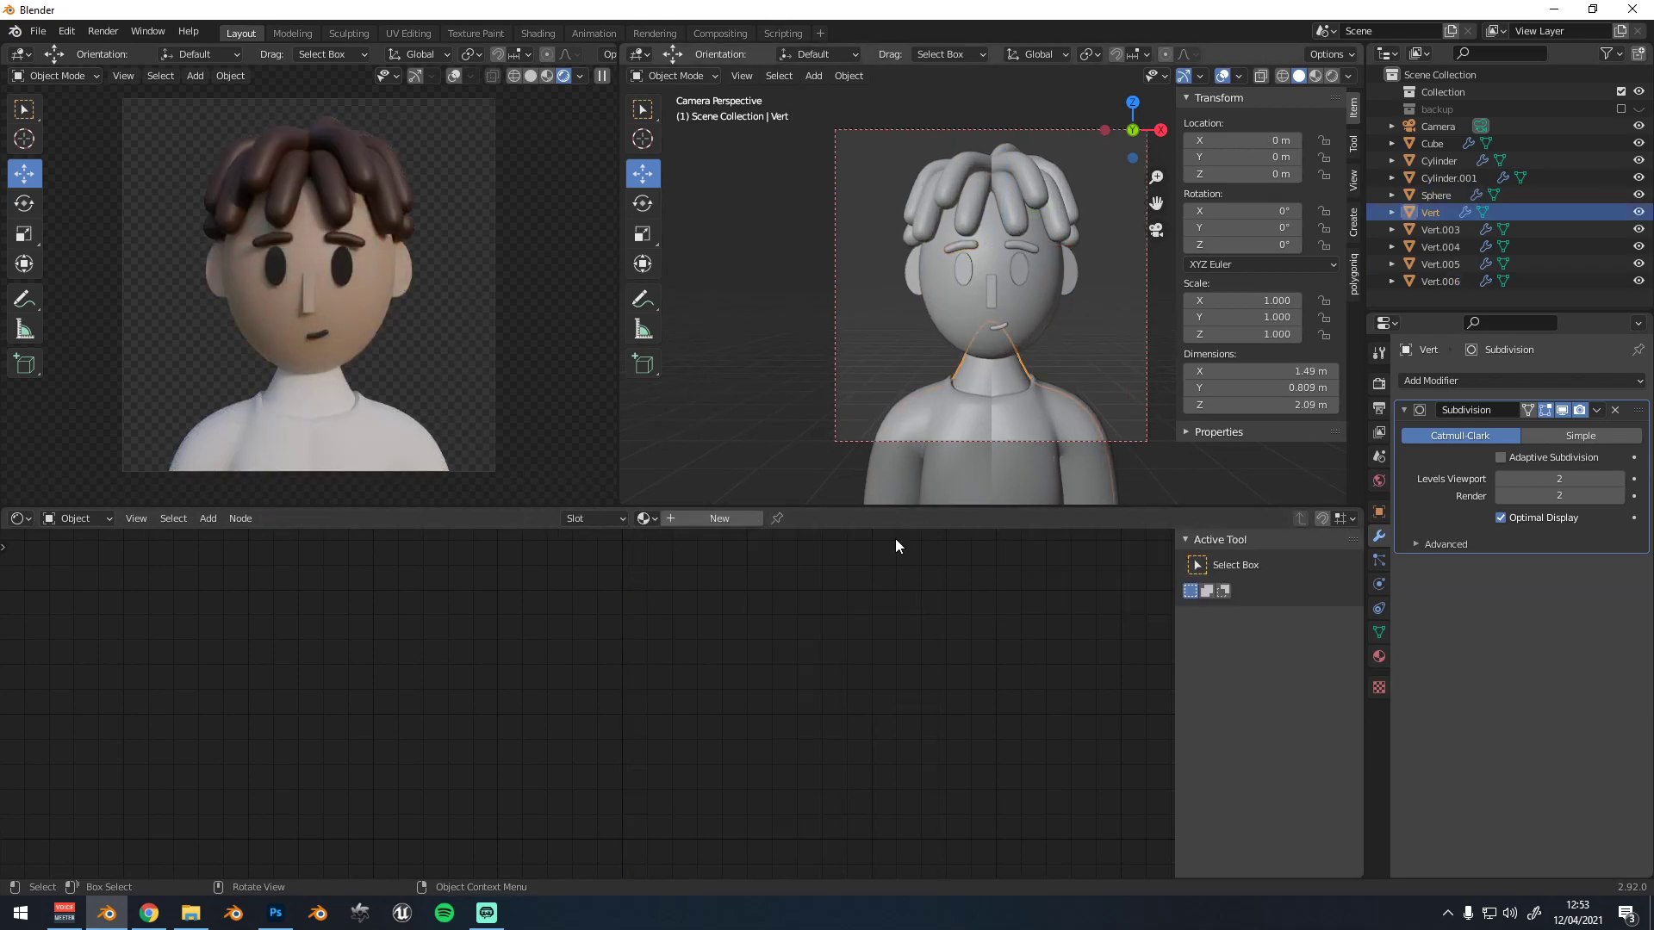
pyautogui.click(647, 520)
pyautogui.click(676, 594)
# Create a new material for the shirt and set its roughness to 0.750
pyautogui.click(978, 476)
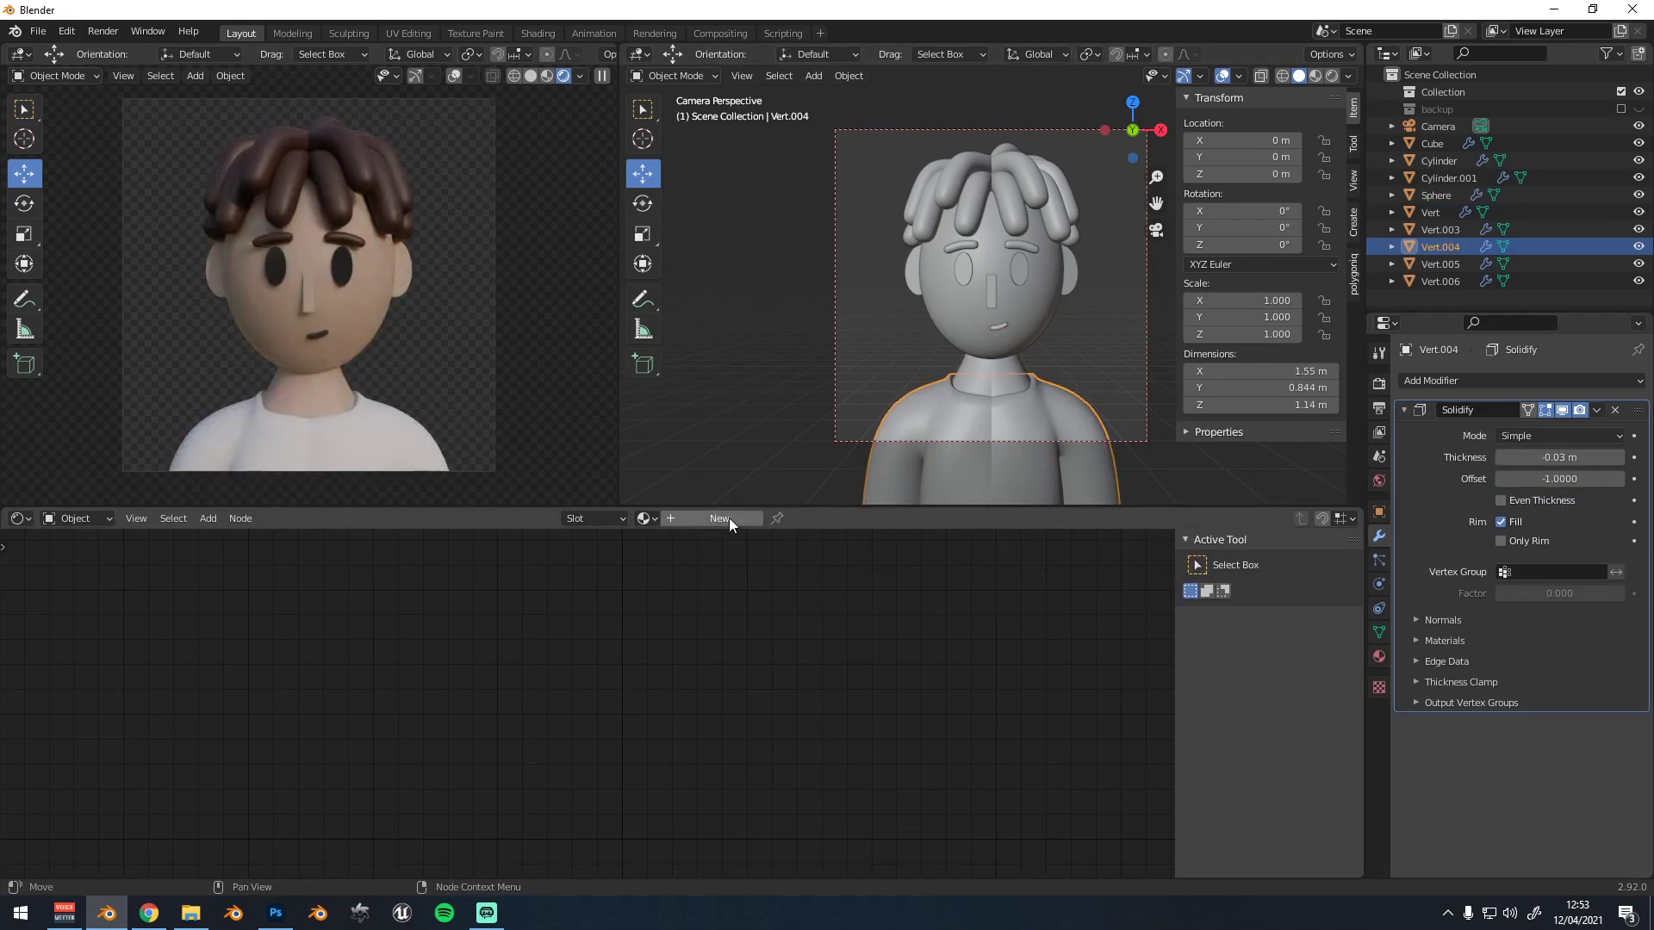
pyautogui.click(729, 519)
pyautogui.scroll(-1, 707, 679)
pyautogui.moveTo(770, 794); pyautogui.dragTo(832, 793)
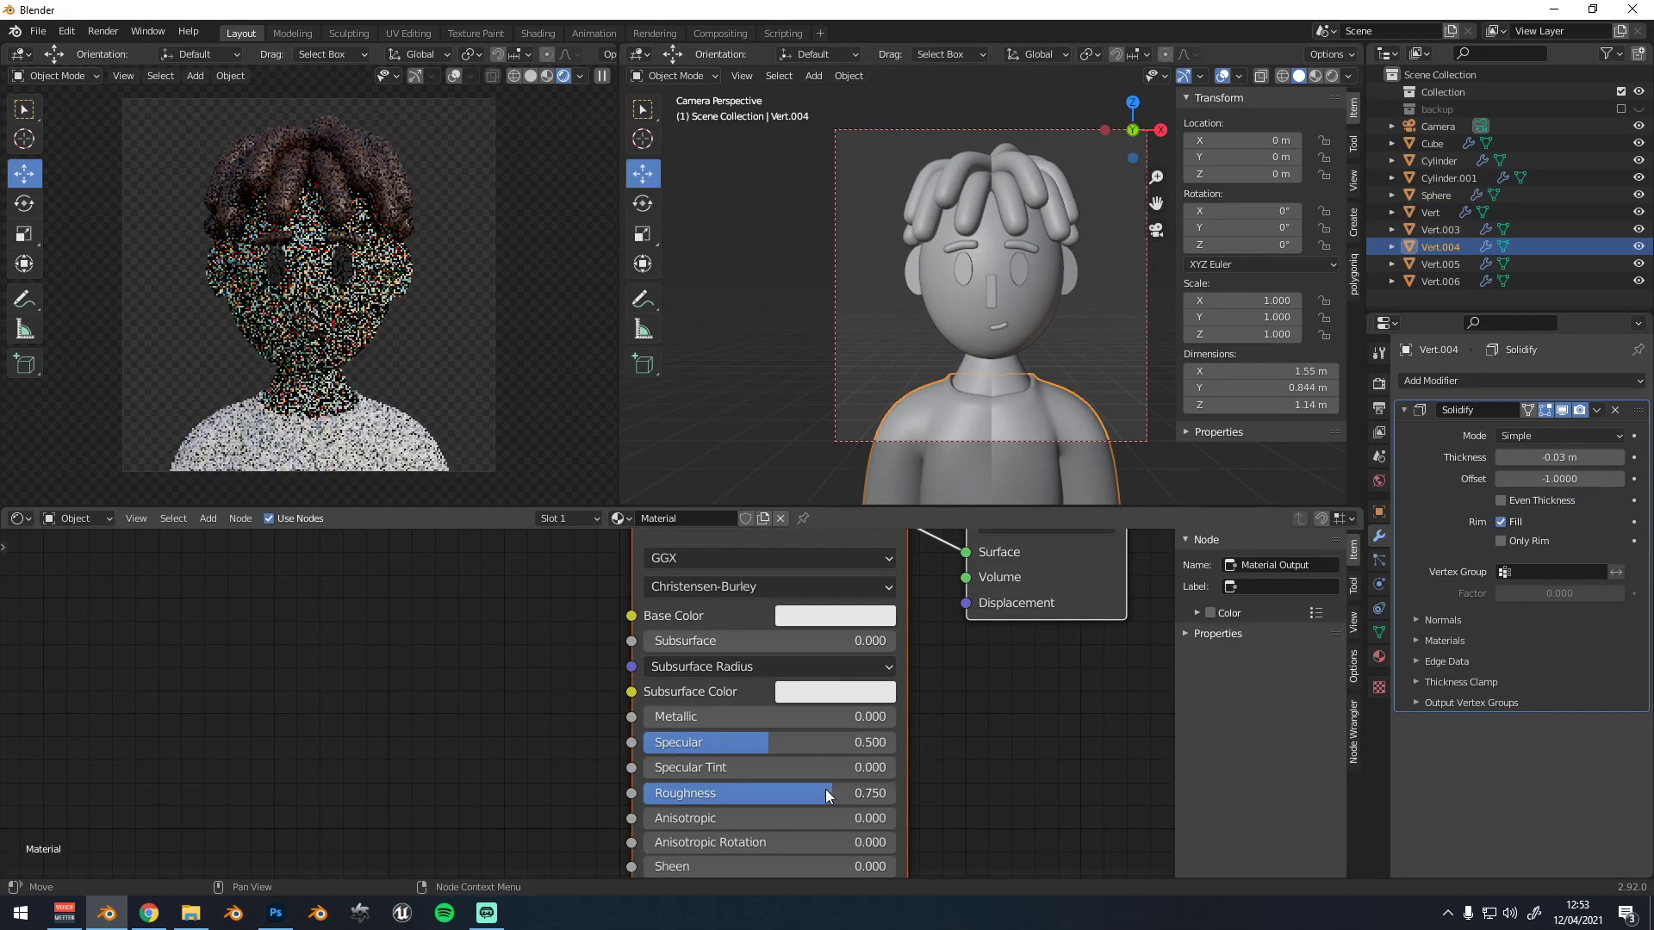
# Set the shirt material's base colour to medium blue
pyautogui.click(841, 613)
pyautogui.click(973, 412)
pyautogui.moveTo(973, 411); pyautogui.dragTo(973, 319)
pyautogui.moveTo(882, 379)
pyautogui.mouseDown()
pyautogui.moveTo(892, 330)
pyautogui.moveTo(975, 334)
pyautogui.mouseUp()
# Add a plane under the character and scale it by 5
pyautogui.scroll(-3, 801, 284)
pyautogui.moveTo(808, 290); pyautogui.dragTo(825, 276, button='middle')
pyautogui.scroll(-6, 801, 284)
pyautogui.click(756, 300)
pyautogui.scroll(1, 560, 258)
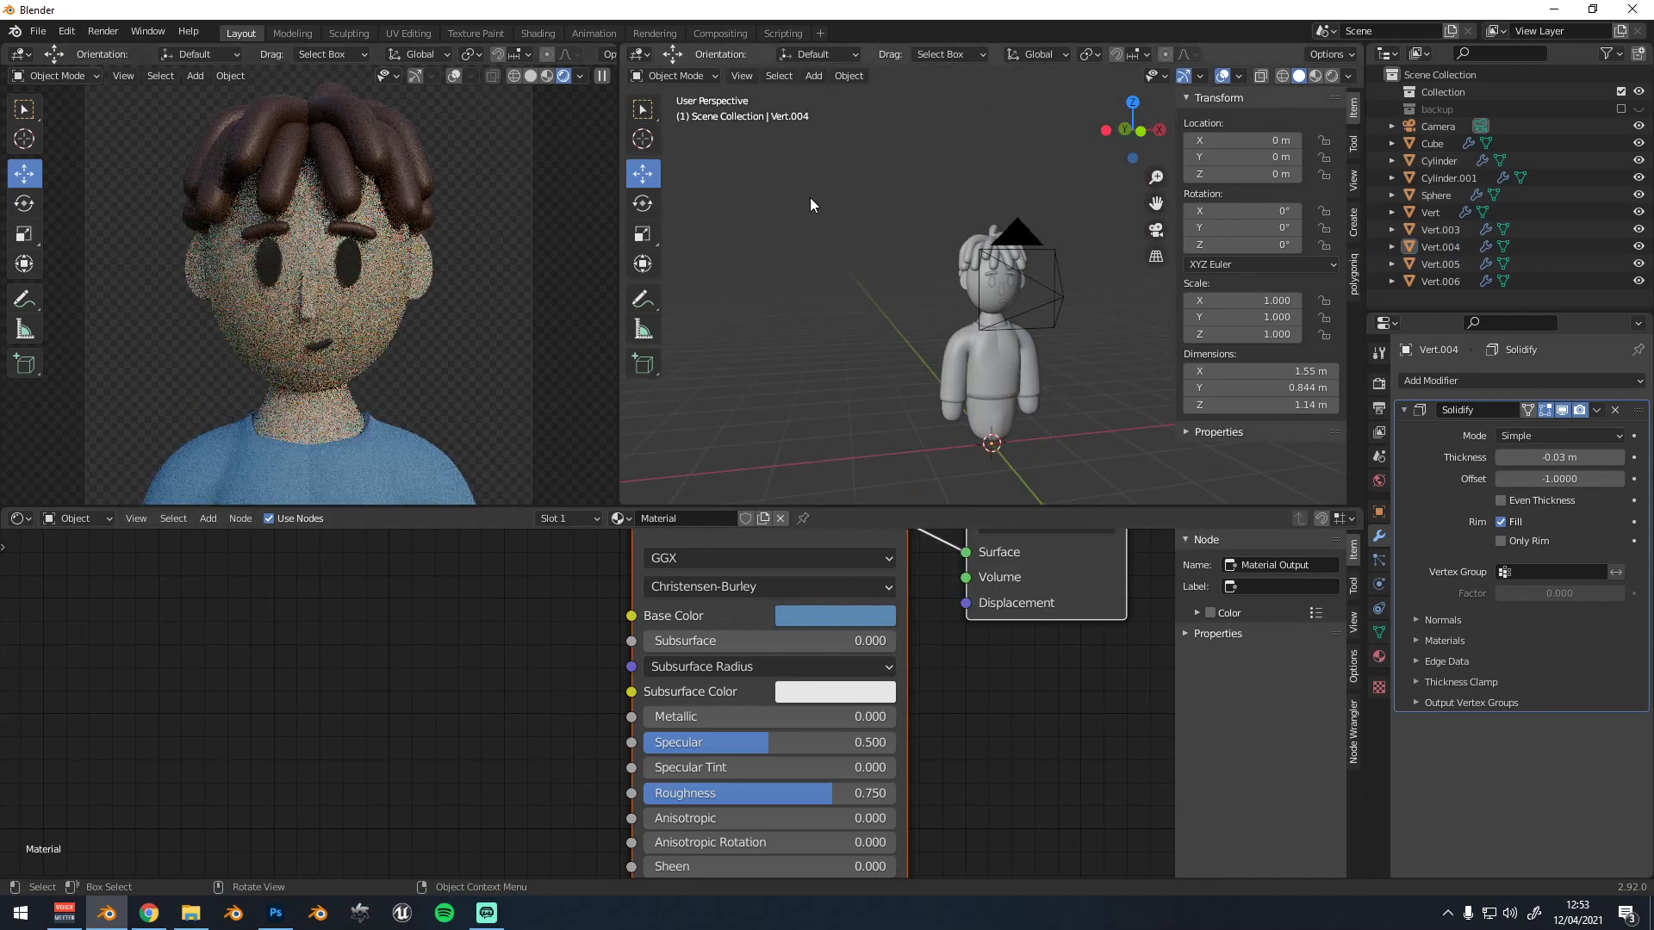
pyautogui.scroll(-2, 925, 362)
pyautogui.click(817, 72)
pyautogui.click(816, 73)
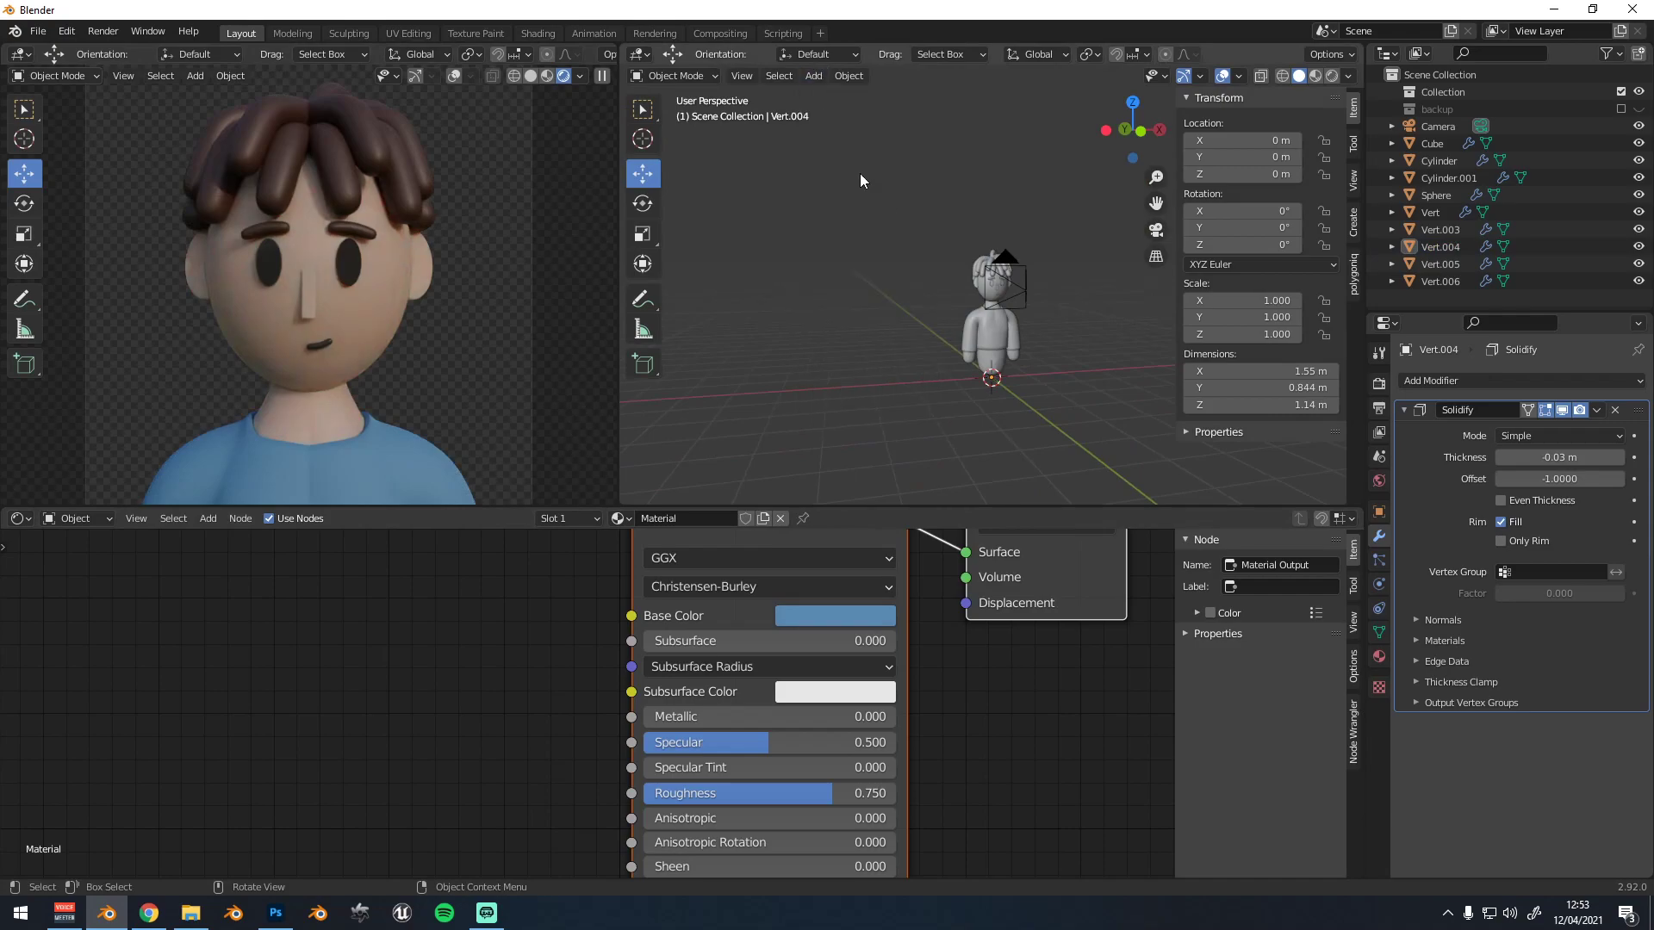
pyautogui.hotkey('shift', 'a')
pyautogui.moveTo(827, 66)
pyautogui.click(922, 66)
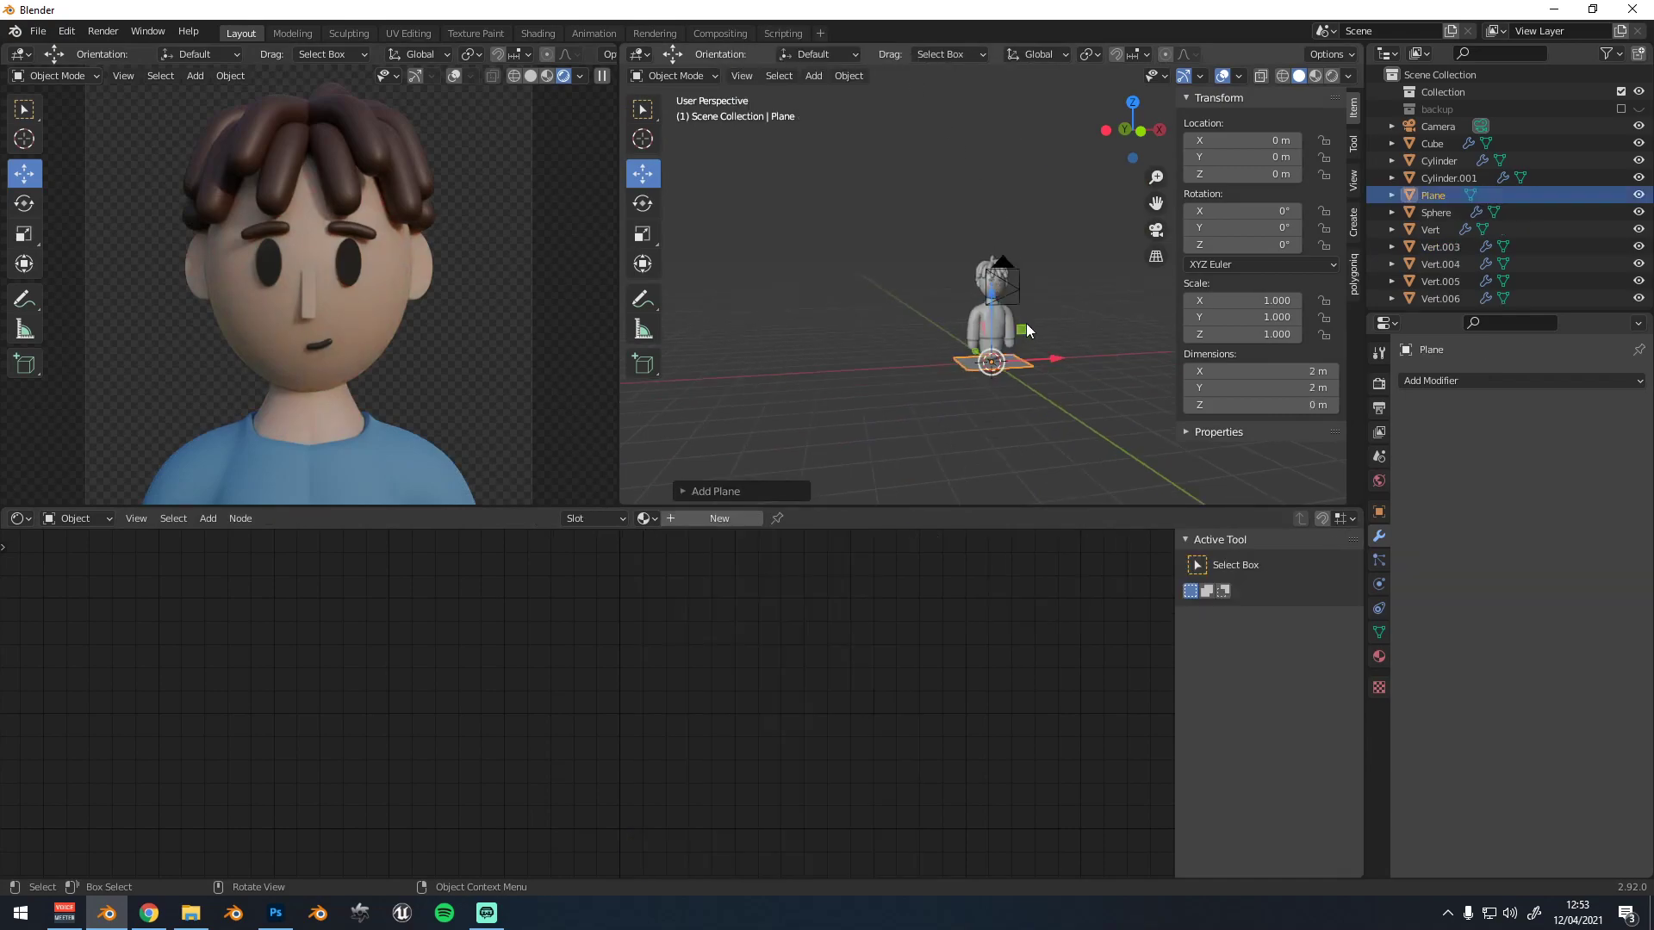
pyautogui.write('s5')
pyautogui.click(1025, 326)
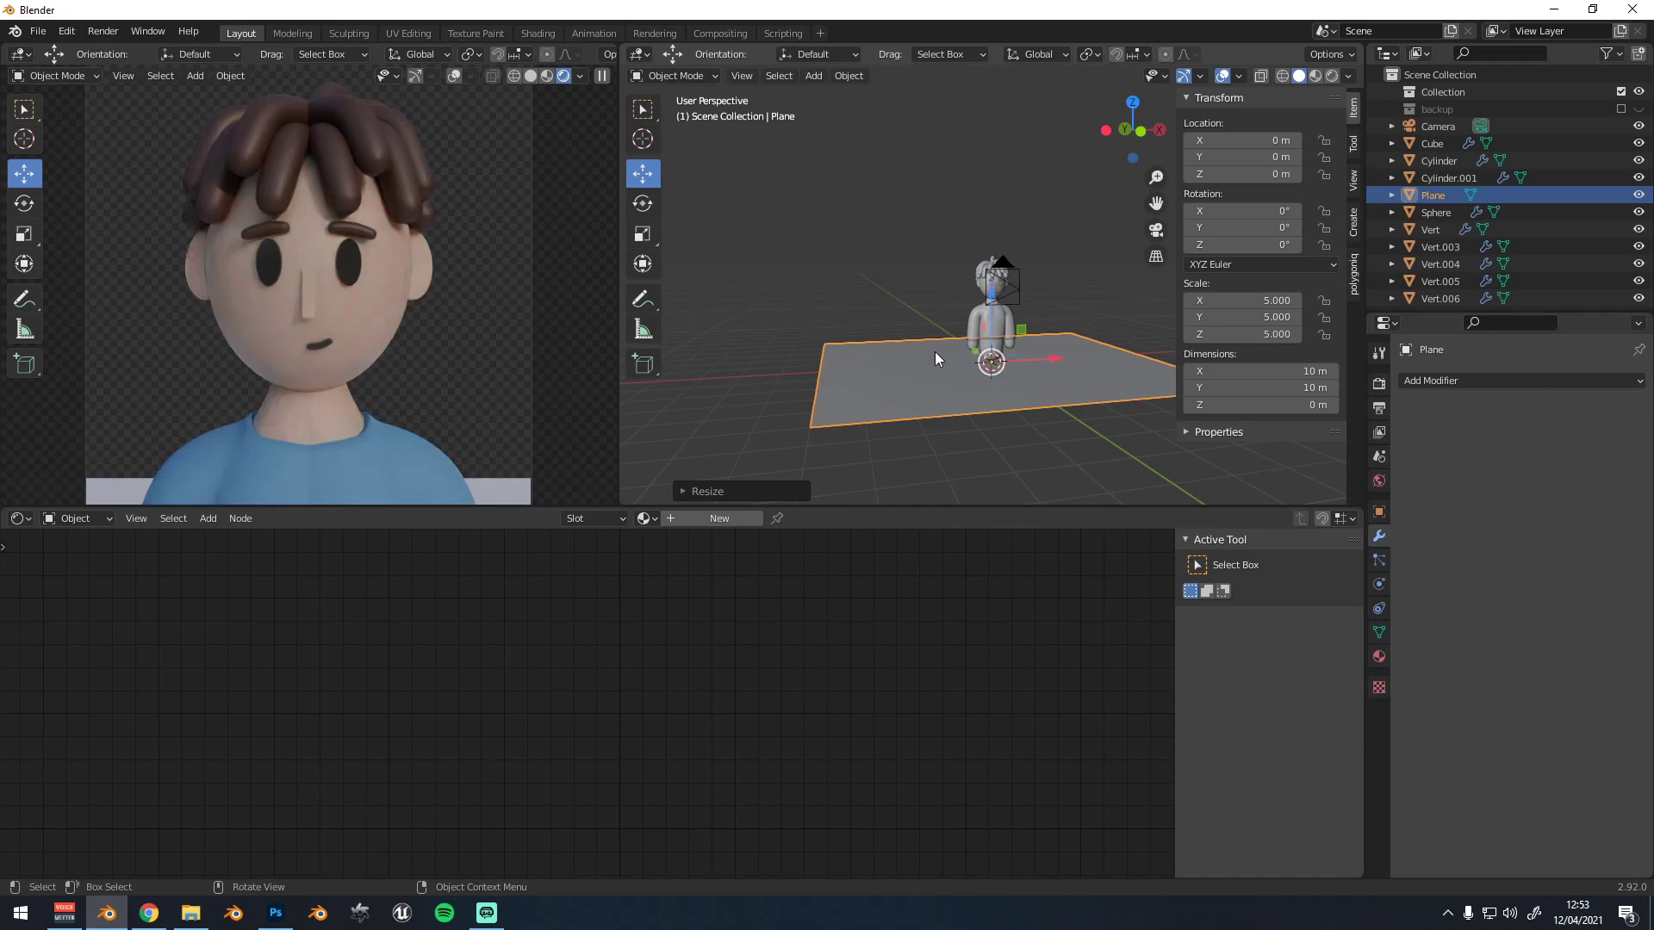
# Move the floor plane to about -2.08 m in Y and give it a new near-black material
pyautogui.moveTo(939, 352); pyautogui.dragTo(995, 378, button='middle')
pyautogui.moveTo(953, 342); pyautogui.dragTo(1019, 369)
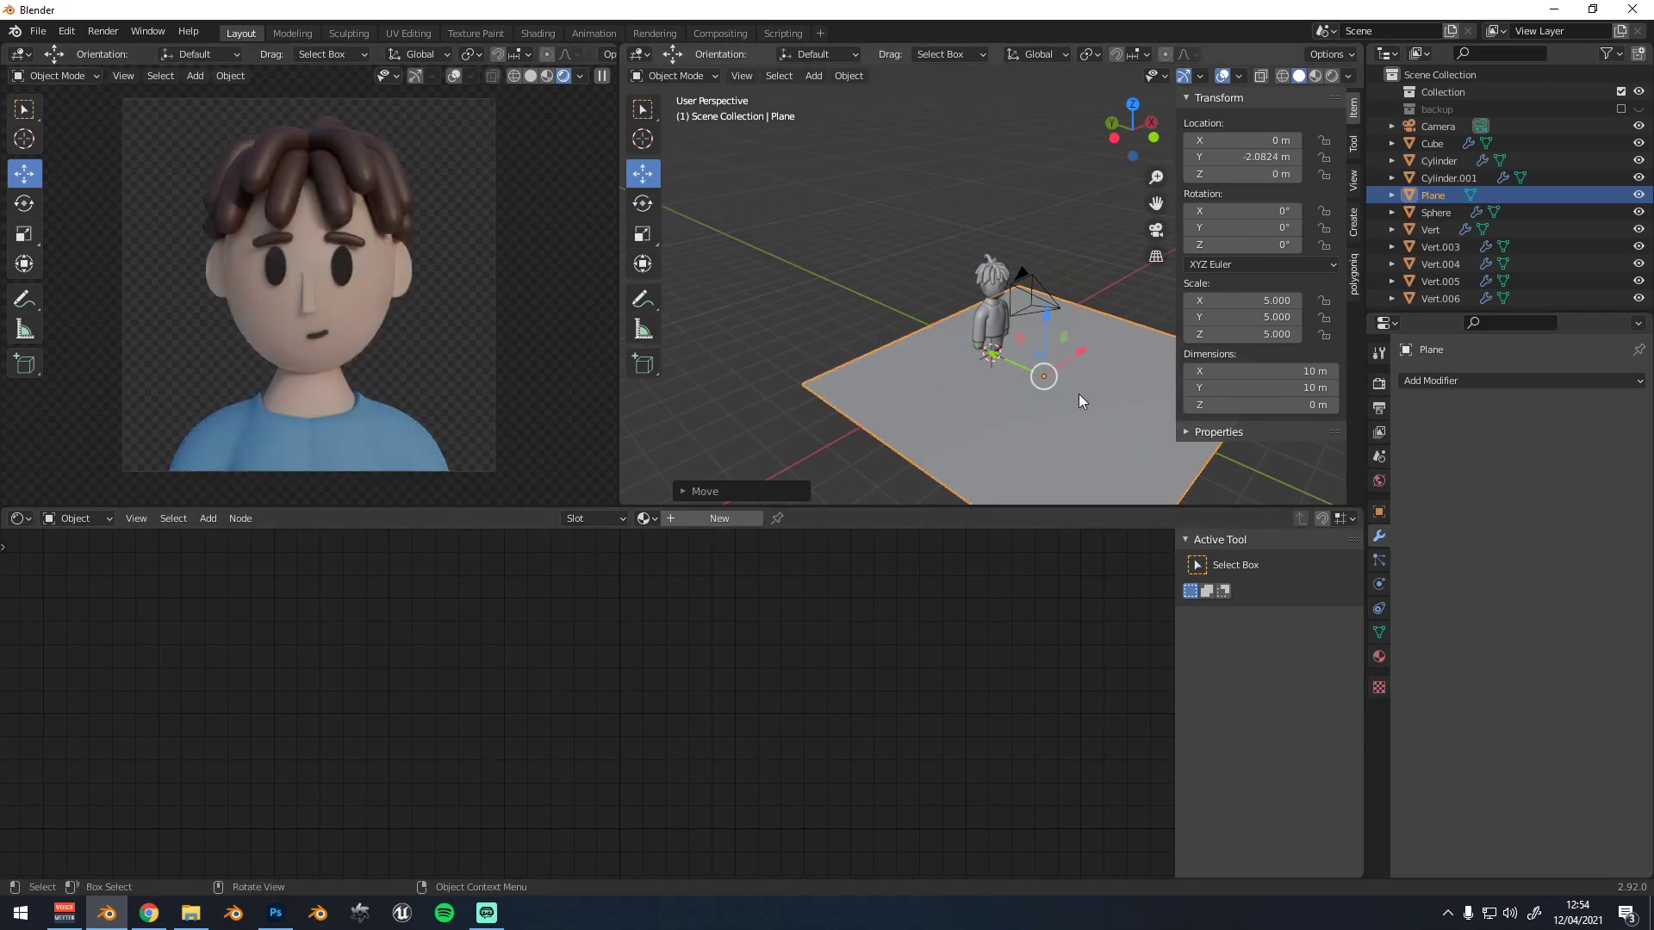
pyautogui.click(731, 517)
pyautogui.click(835, 616)
pyautogui.moveTo(973, 412)
pyautogui.mouseDown()
pyautogui.moveTo(973, 450)
pyautogui.moveTo(973, 429)
pyautogui.mouseUp()
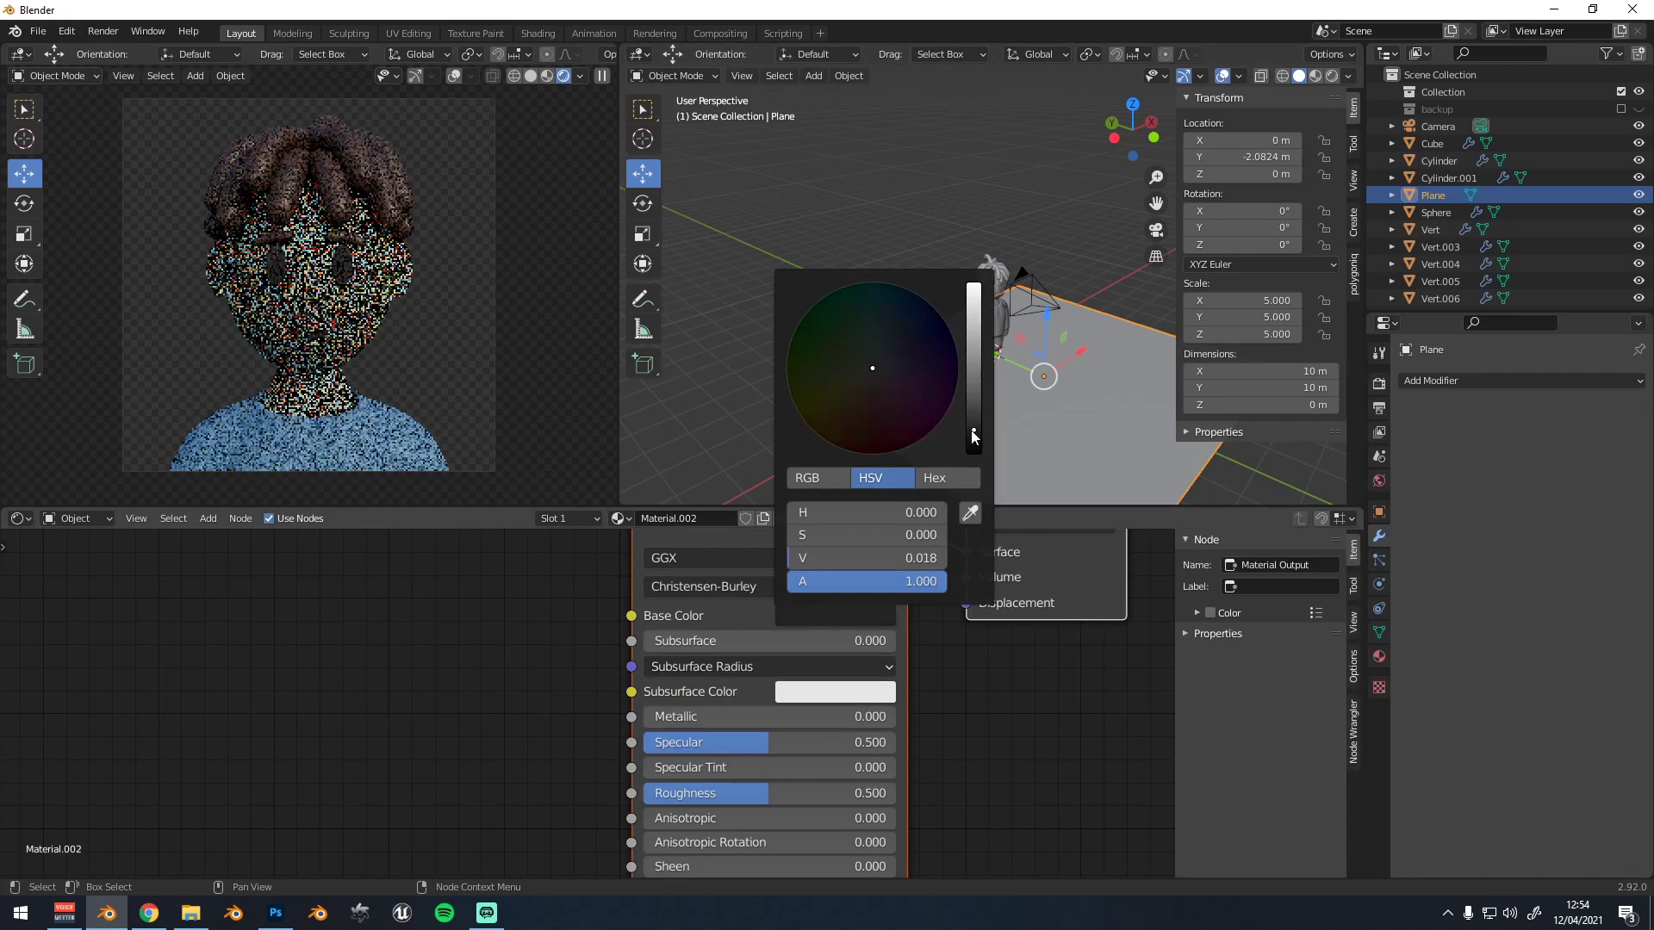
pyautogui.click(955, 313)
pyautogui.click(1034, 410)
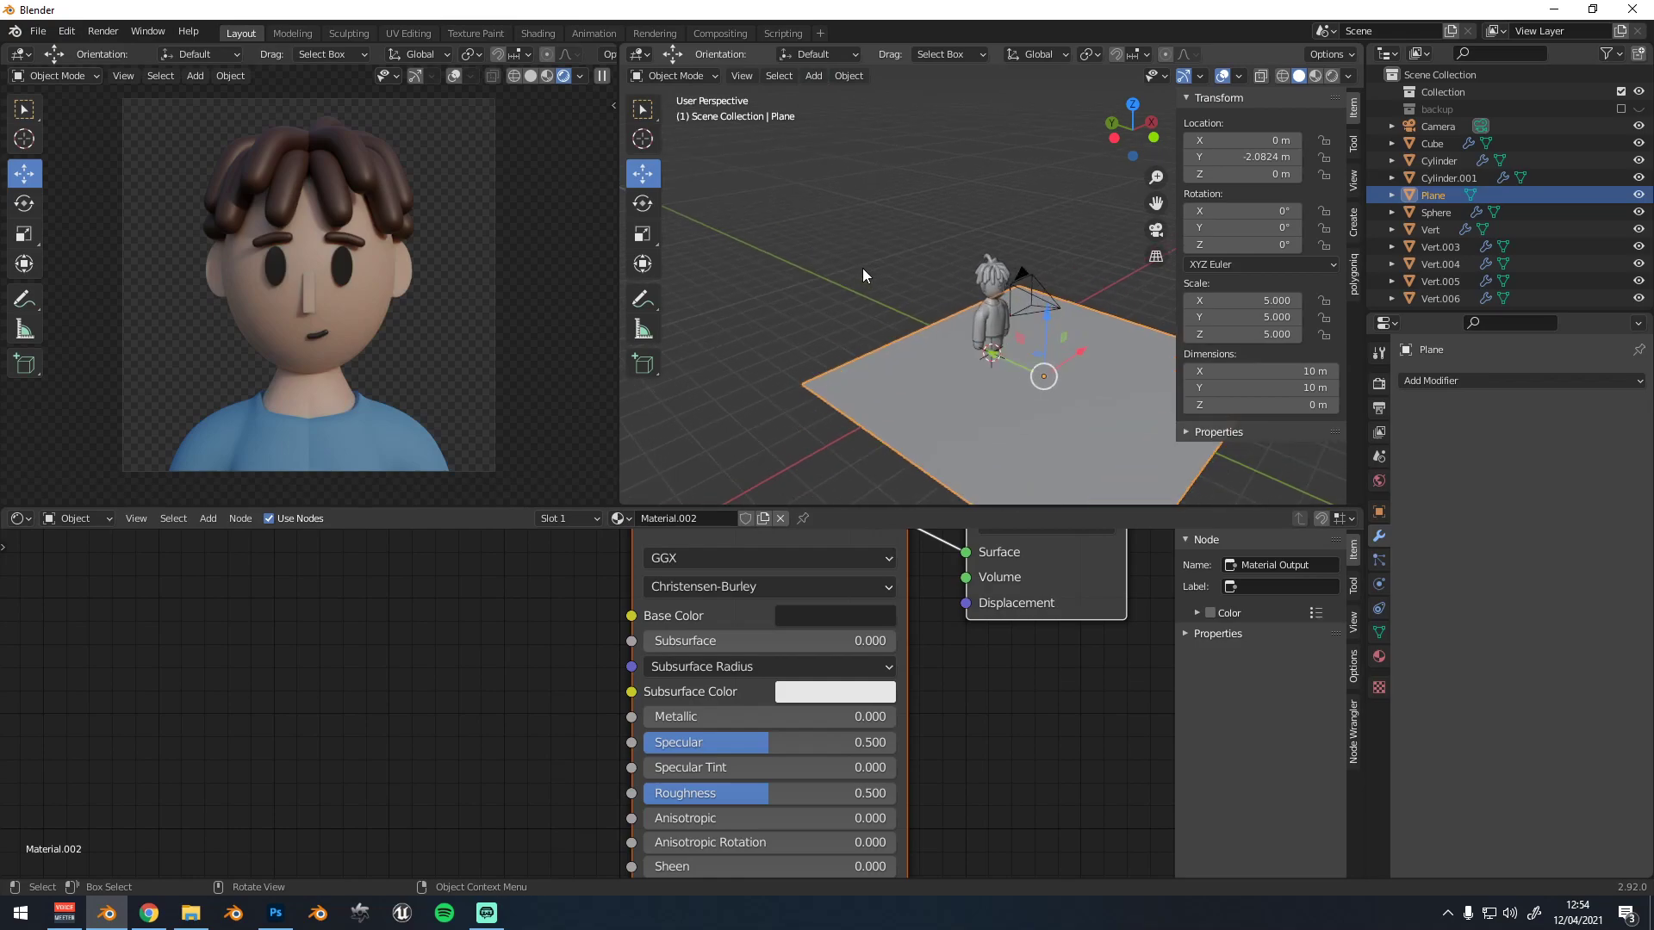
# Add a pale pink sun light beside the character with strength 3 and an angle of about 4.43°
pyautogui.hotkey('shift', 'a')
pyautogui.moveTo(865, 269)
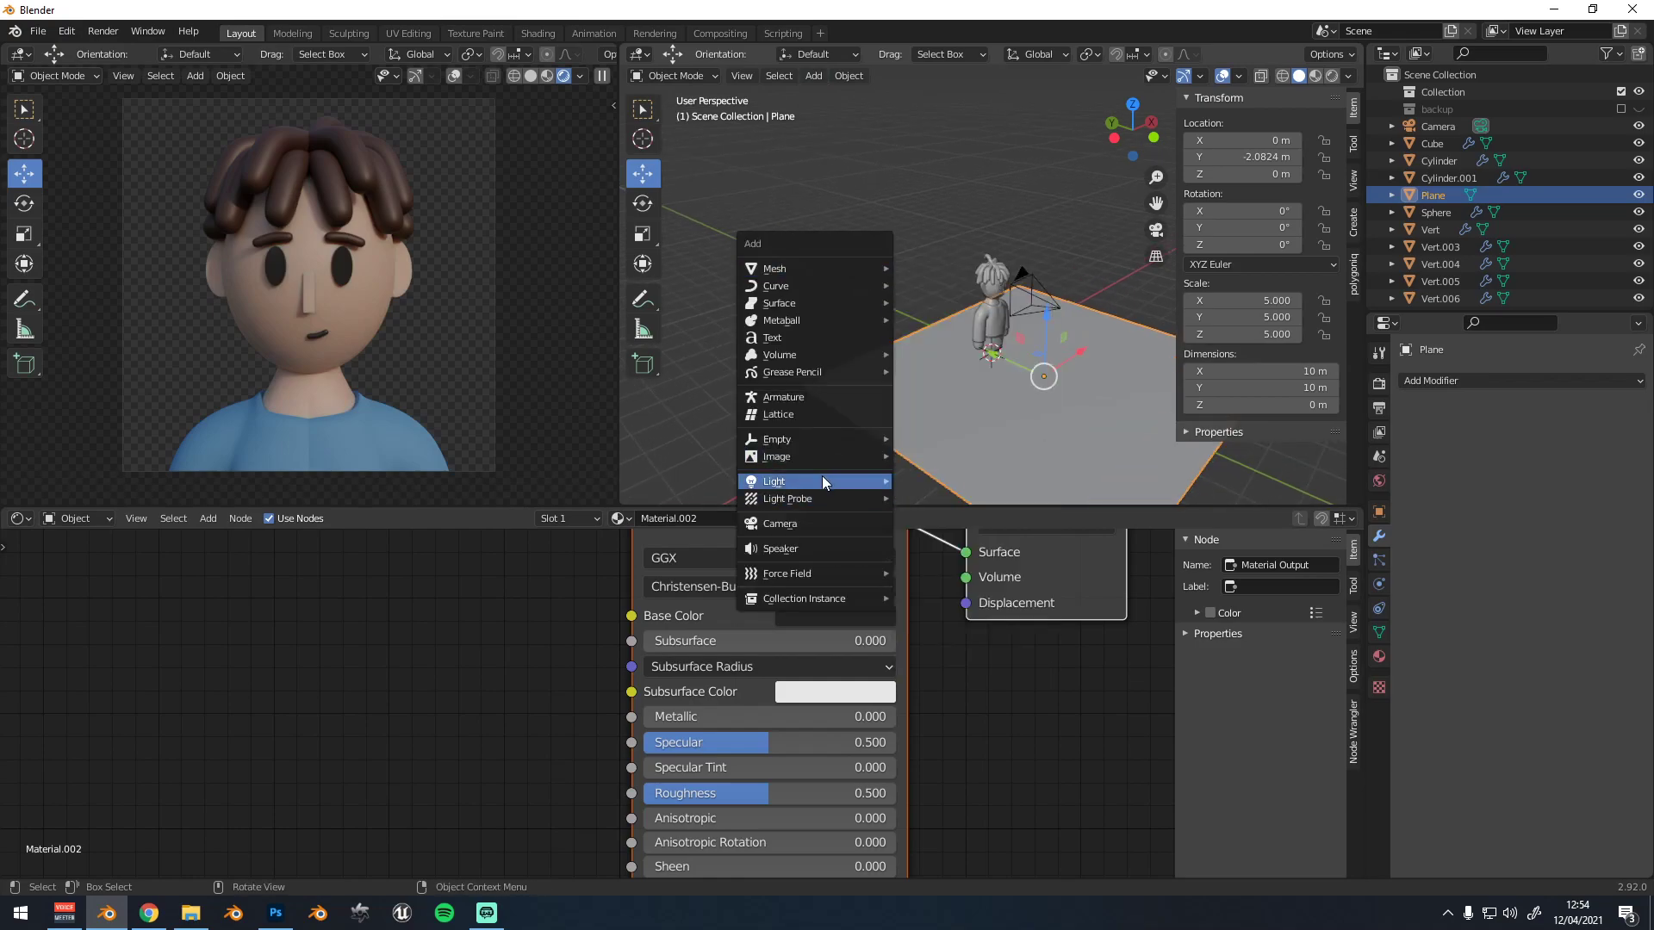
pyautogui.moveTo(822, 479)
pyautogui.click(926, 500)
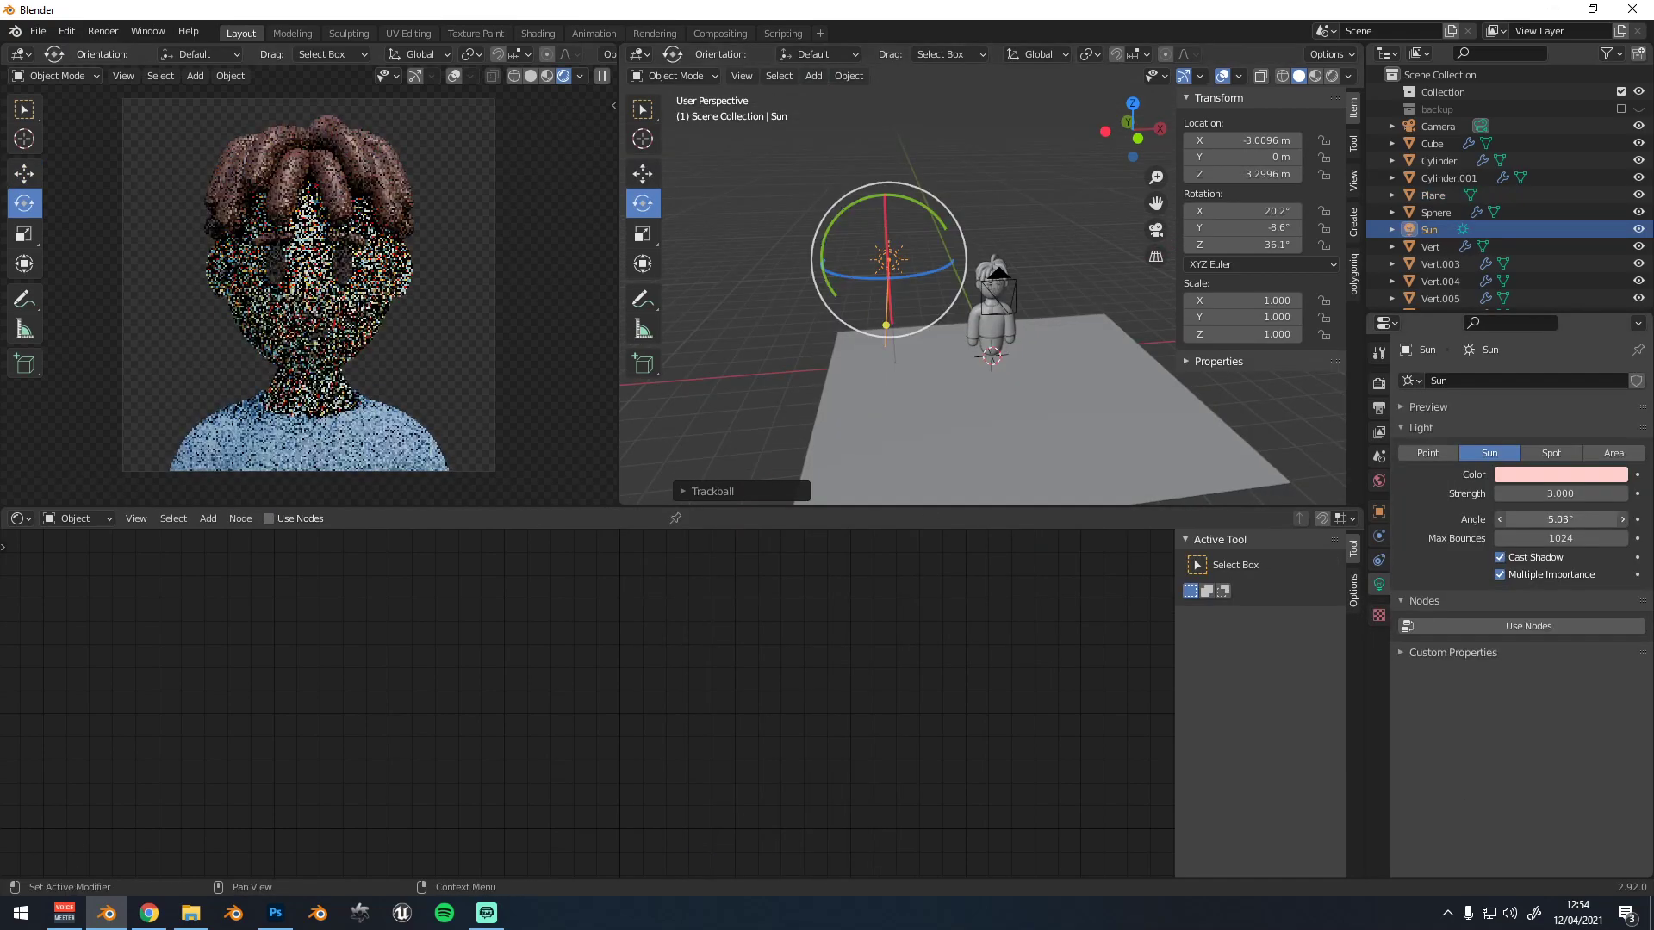
pyautogui.moveTo(1560, 520); pyautogui.dragTo(1544, 520)
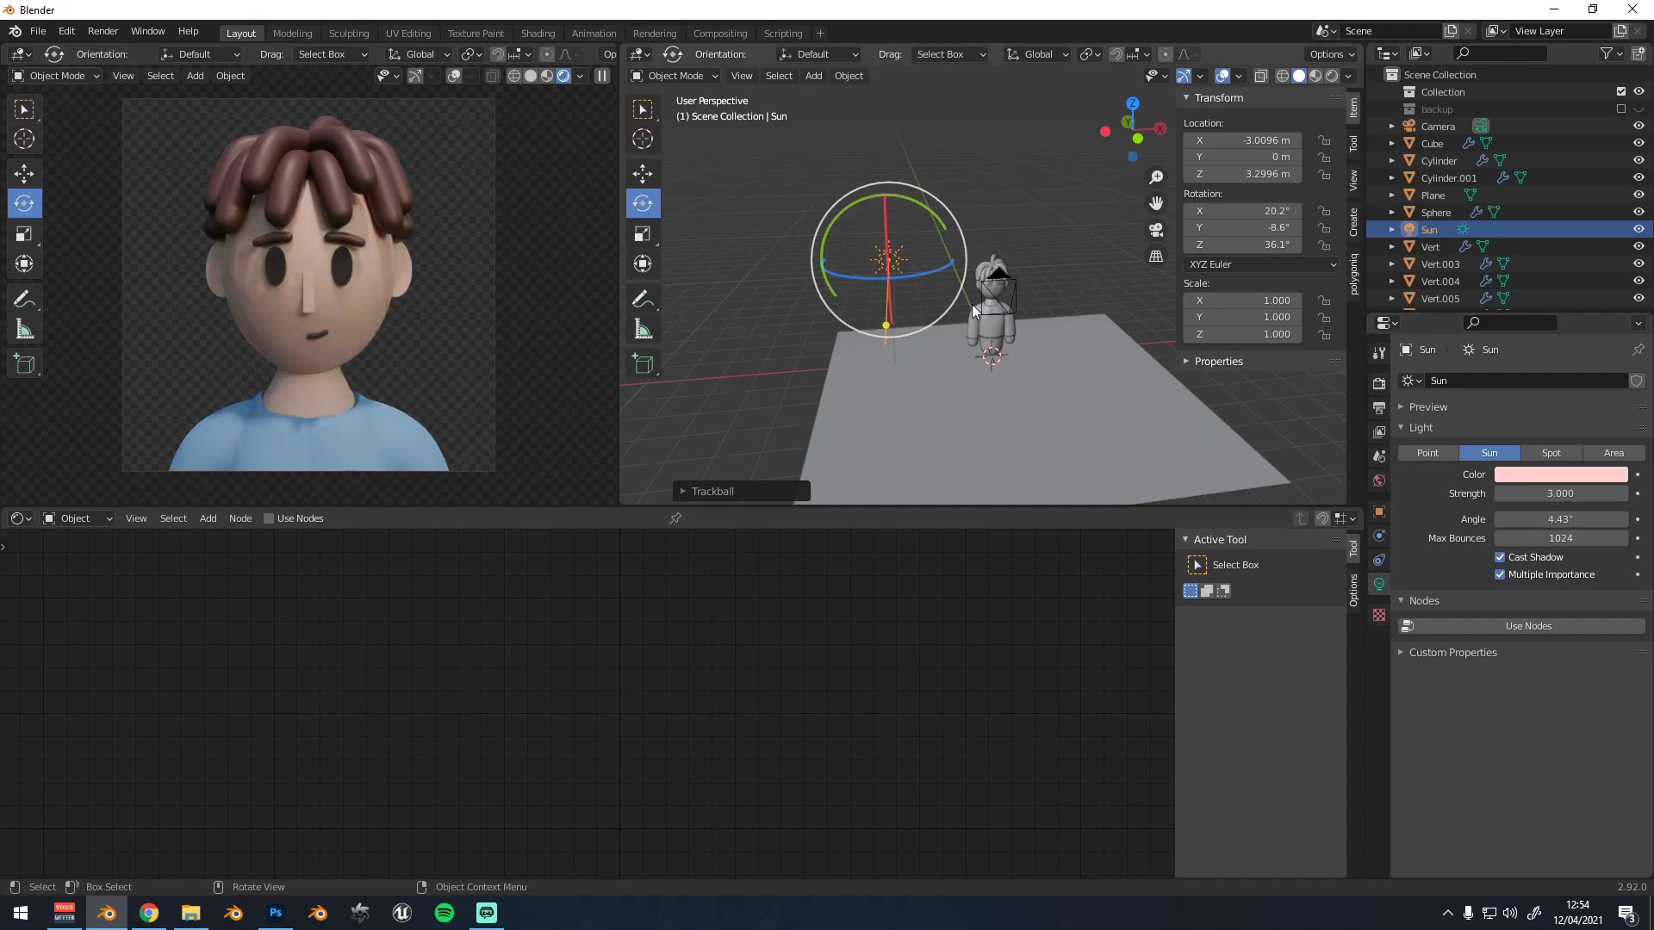
# Duplicate the sun light slightly farther from the character and set the copy's strength to 1
pyautogui.hotkey('shift', 'd')
pyautogui.click(860, 301)
pyautogui.doubleClick(1551, 494)
pyautogui.write('1')
pyautogui.press('Return')
# With the original sun hidden, rotate the duplicate to about 29.3°, -26.9°, -9.14° and set its angle to about 6.13°
pyautogui.moveTo(833, 258); pyautogui.dragTo(776, 265)
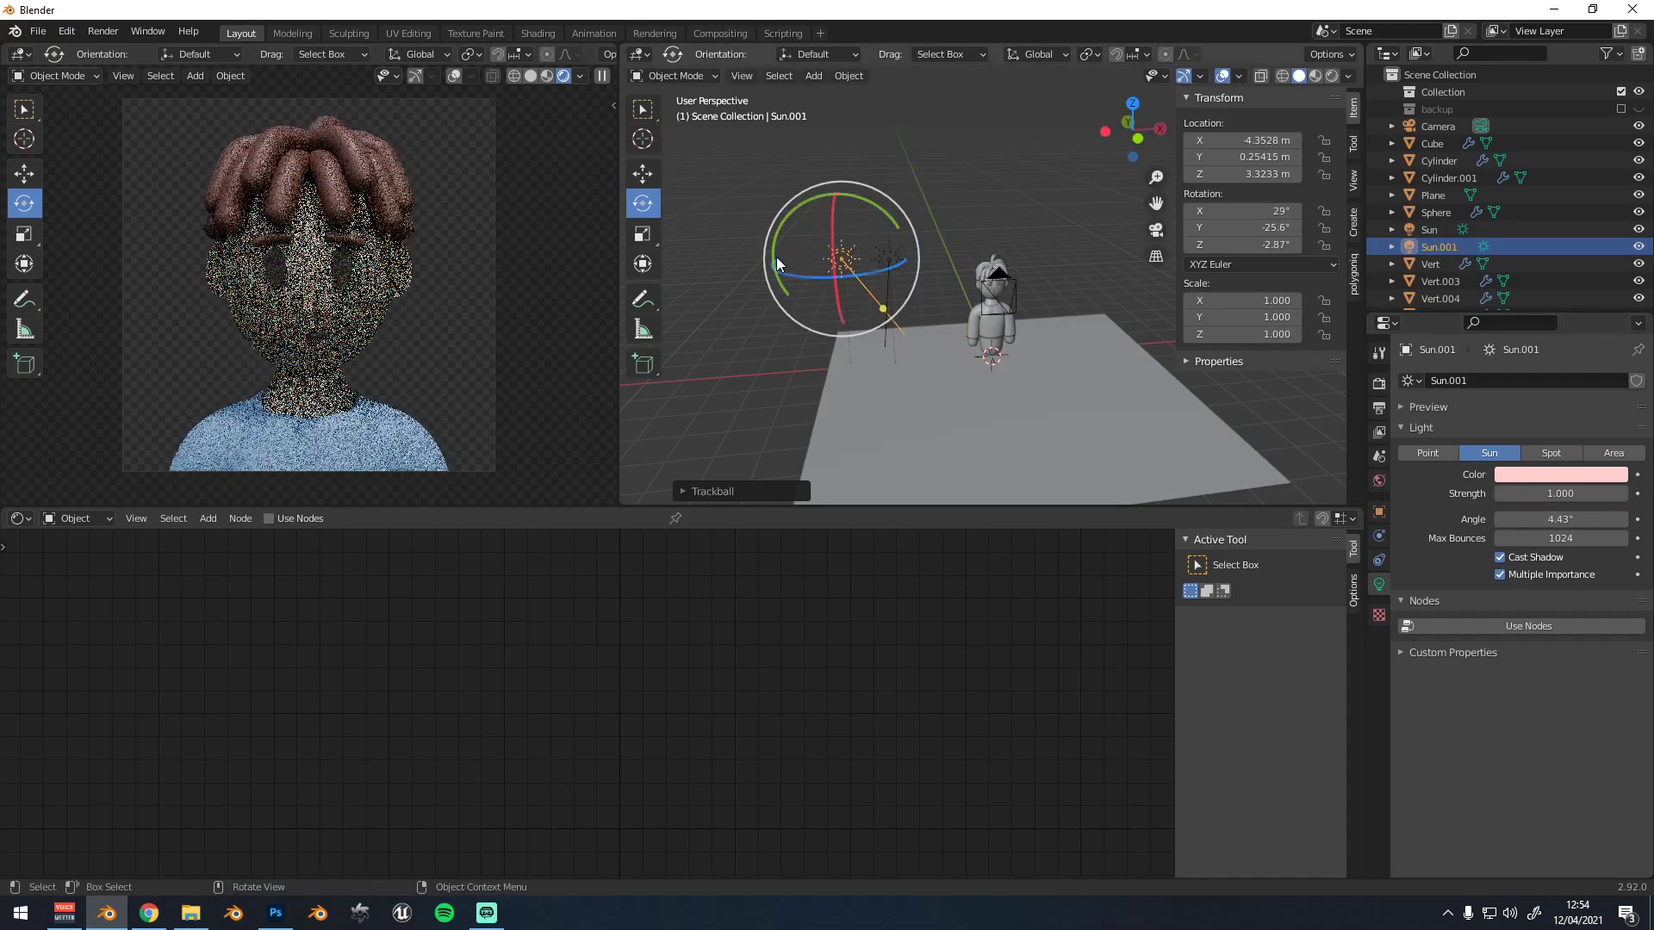
pyautogui.click(1638, 229)
pyautogui.moveTo(876, 299); pyautogui.dragTo(901, 289, button='middle')
pyautogui.moveTo(775, 251); pyautogui.dragTo(764, 251)
pyautogui.moveTo(1561, 519); pyautogui.dragTo(1576, 520)
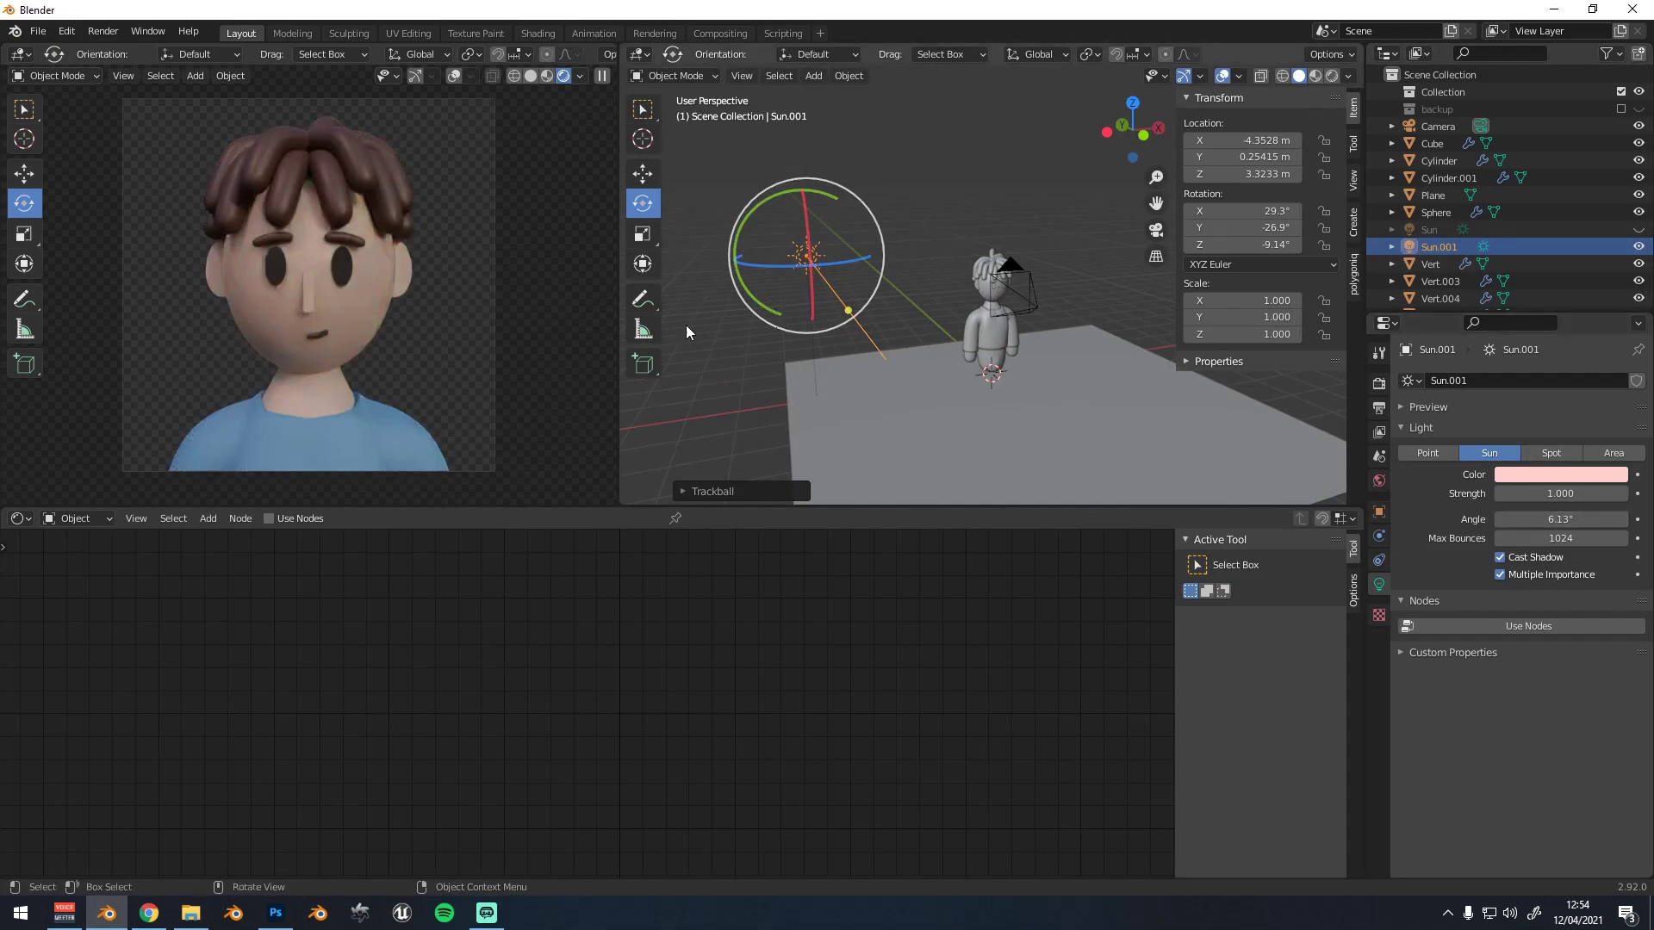
# Unhide the original sun light and adjust its rotation
pyautogui.click(1639, 248)
pyautogui.click(1639, 248)
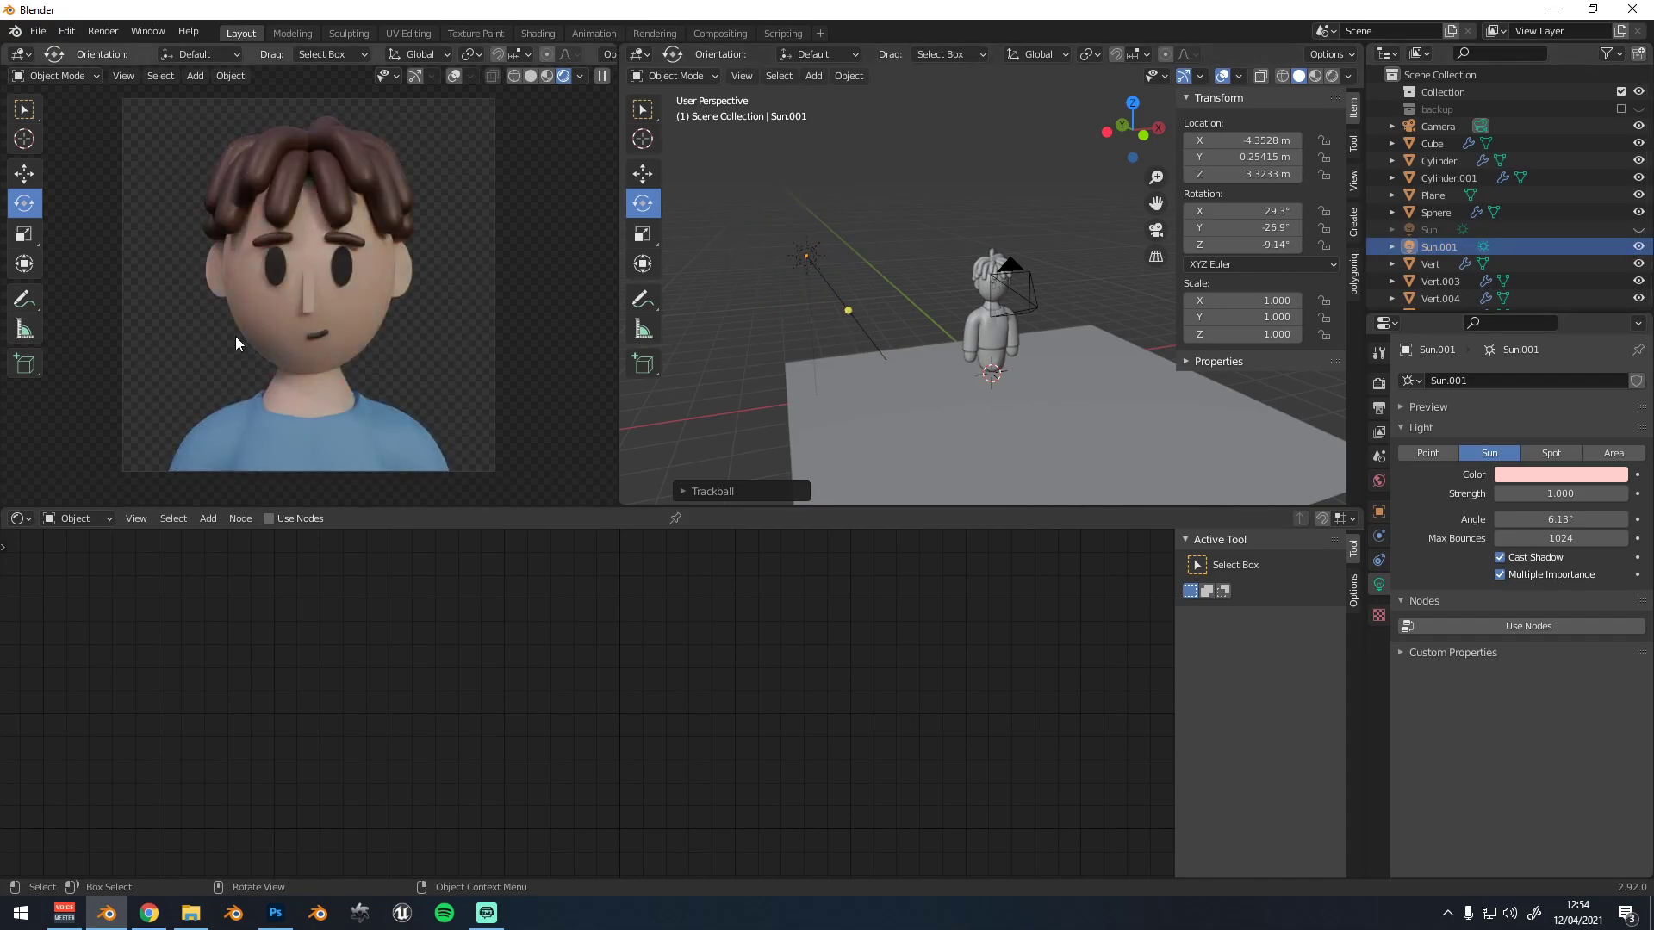
pyautogui.click(1639, 230)
pyautogui.click(1464, 230)
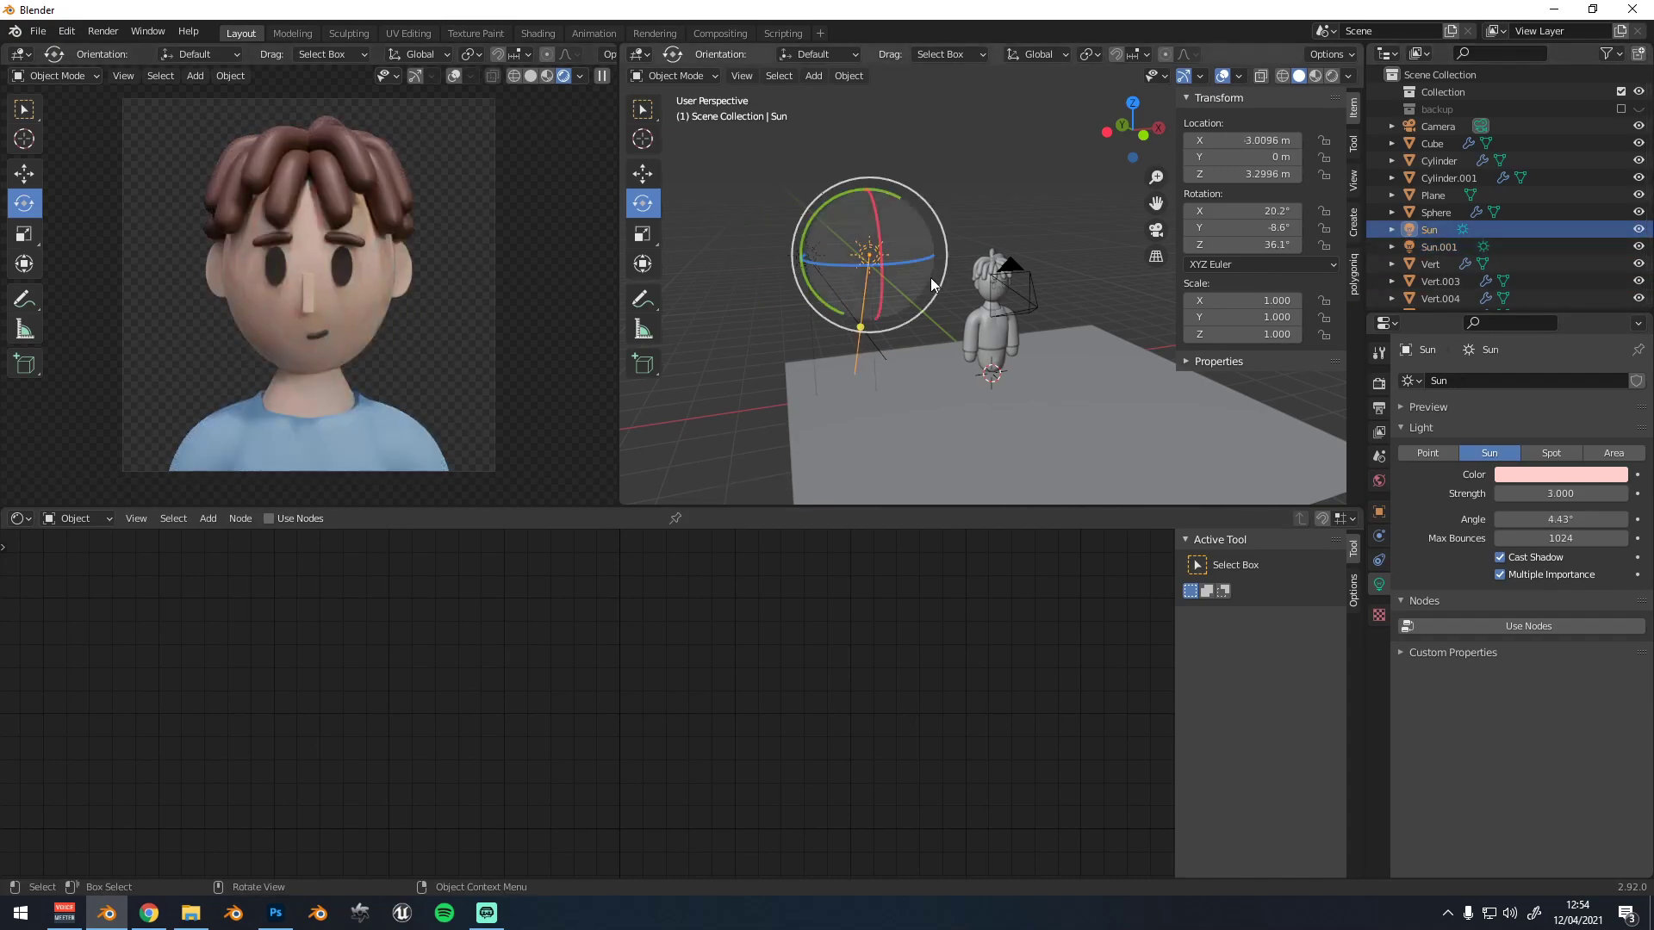
pyautogui.moveTo(896, 261); pyautogui.dragTo(950, 248)
# Add a second plane at the world origin to serve as a backdrop
pyautogui.scroll(-1, 1015, 272)
pyautogui.moveTo(1072, 258); pyautogui.dragTo(1134, 263, button='middle')
pyautogui.click(968, 179)
pyautogui.hotkey('shift', 'a')
pyautogui.moveTo(898, 67)
pyautogui.click(1027, 67)
# Give the second plane a new material with a light orange base colour
pyautogui.click(744, 519)
pyautogui.scroll(-7, 752, 653)
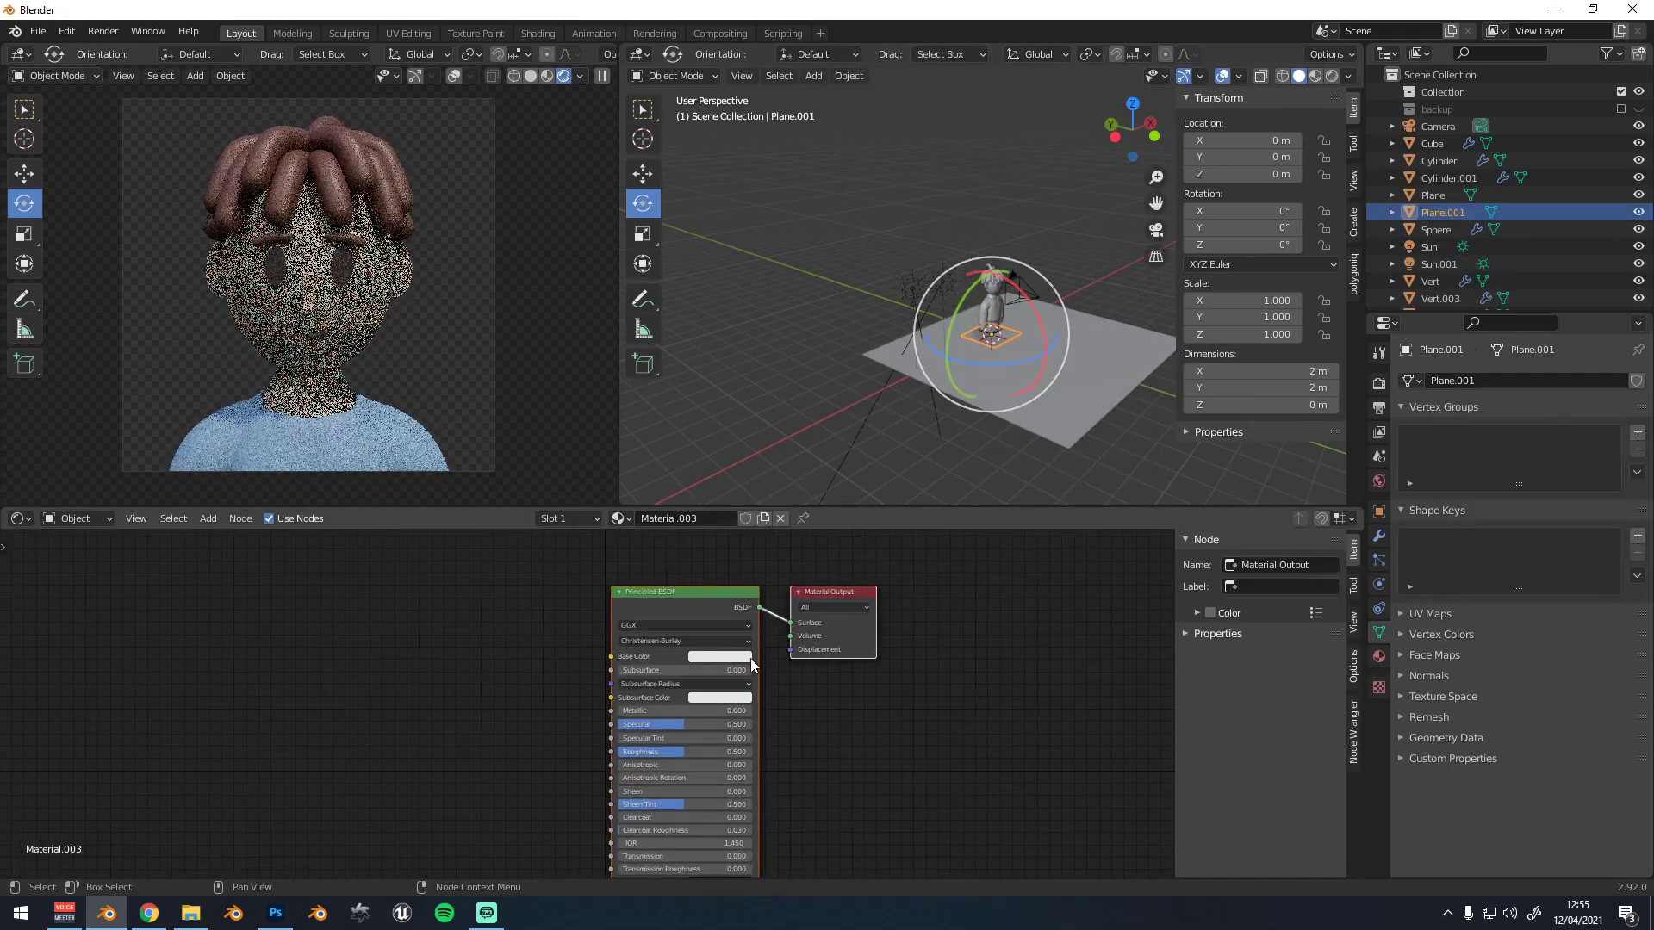
pyautogui.click(736, 656)
pyautogui.moveTo(740, 528); pyautogui.dragTo(728, 548)
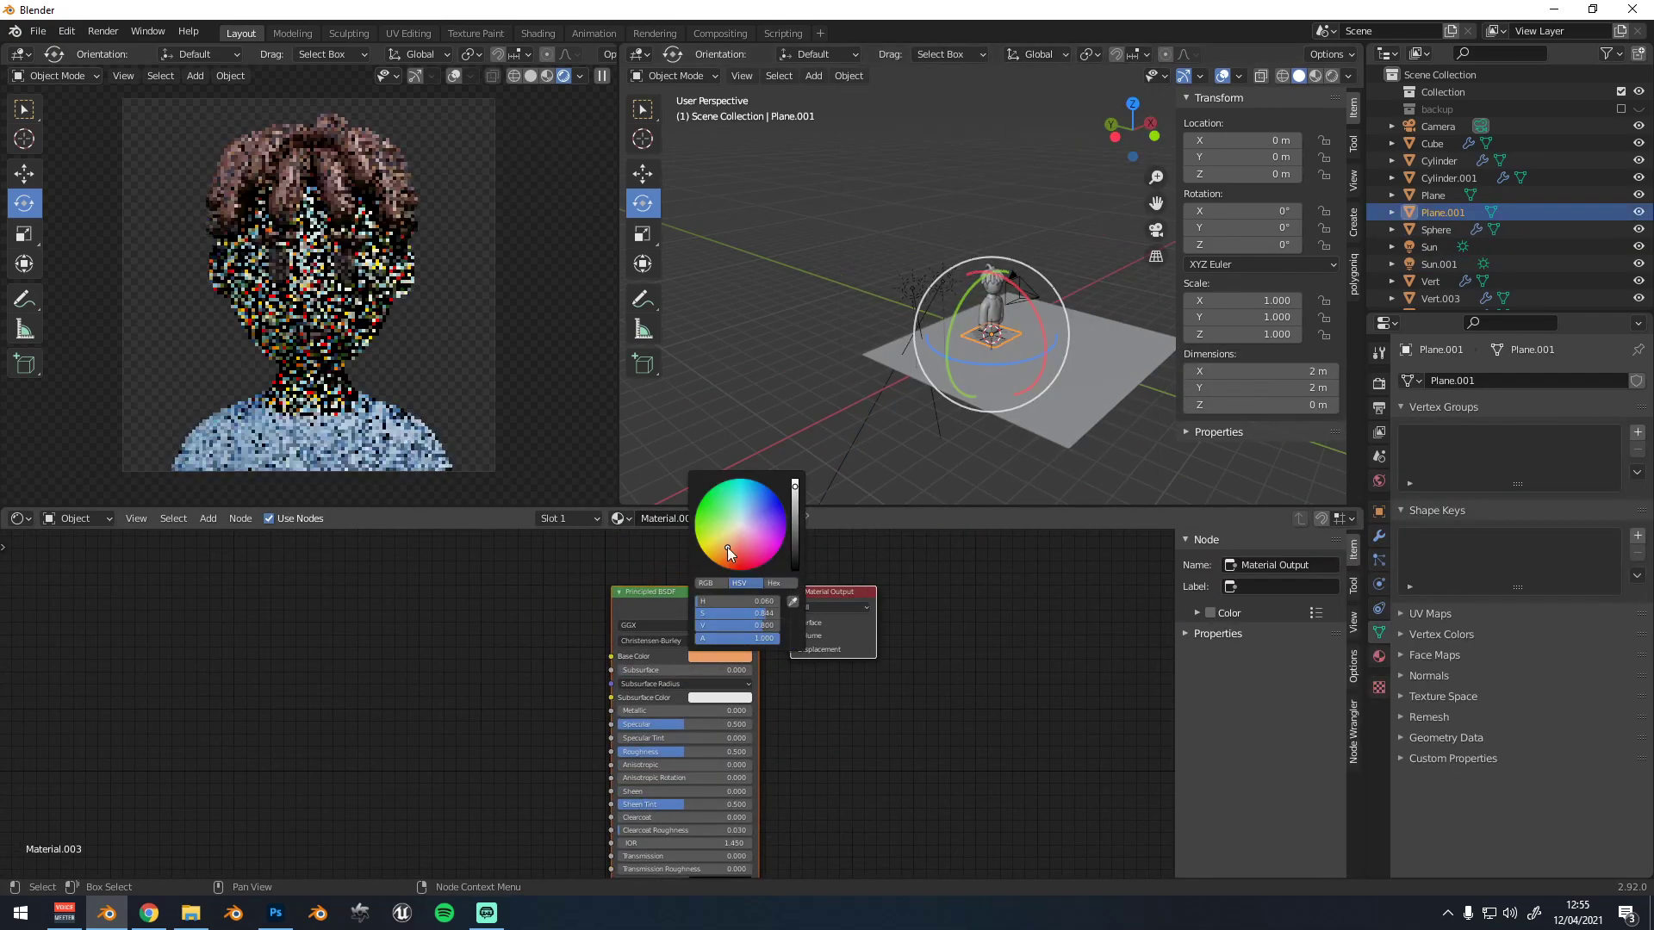
# Scale the backdrop plane by 5 and rotate it 90° about X so it stands upright
pyautogui.write('s5')
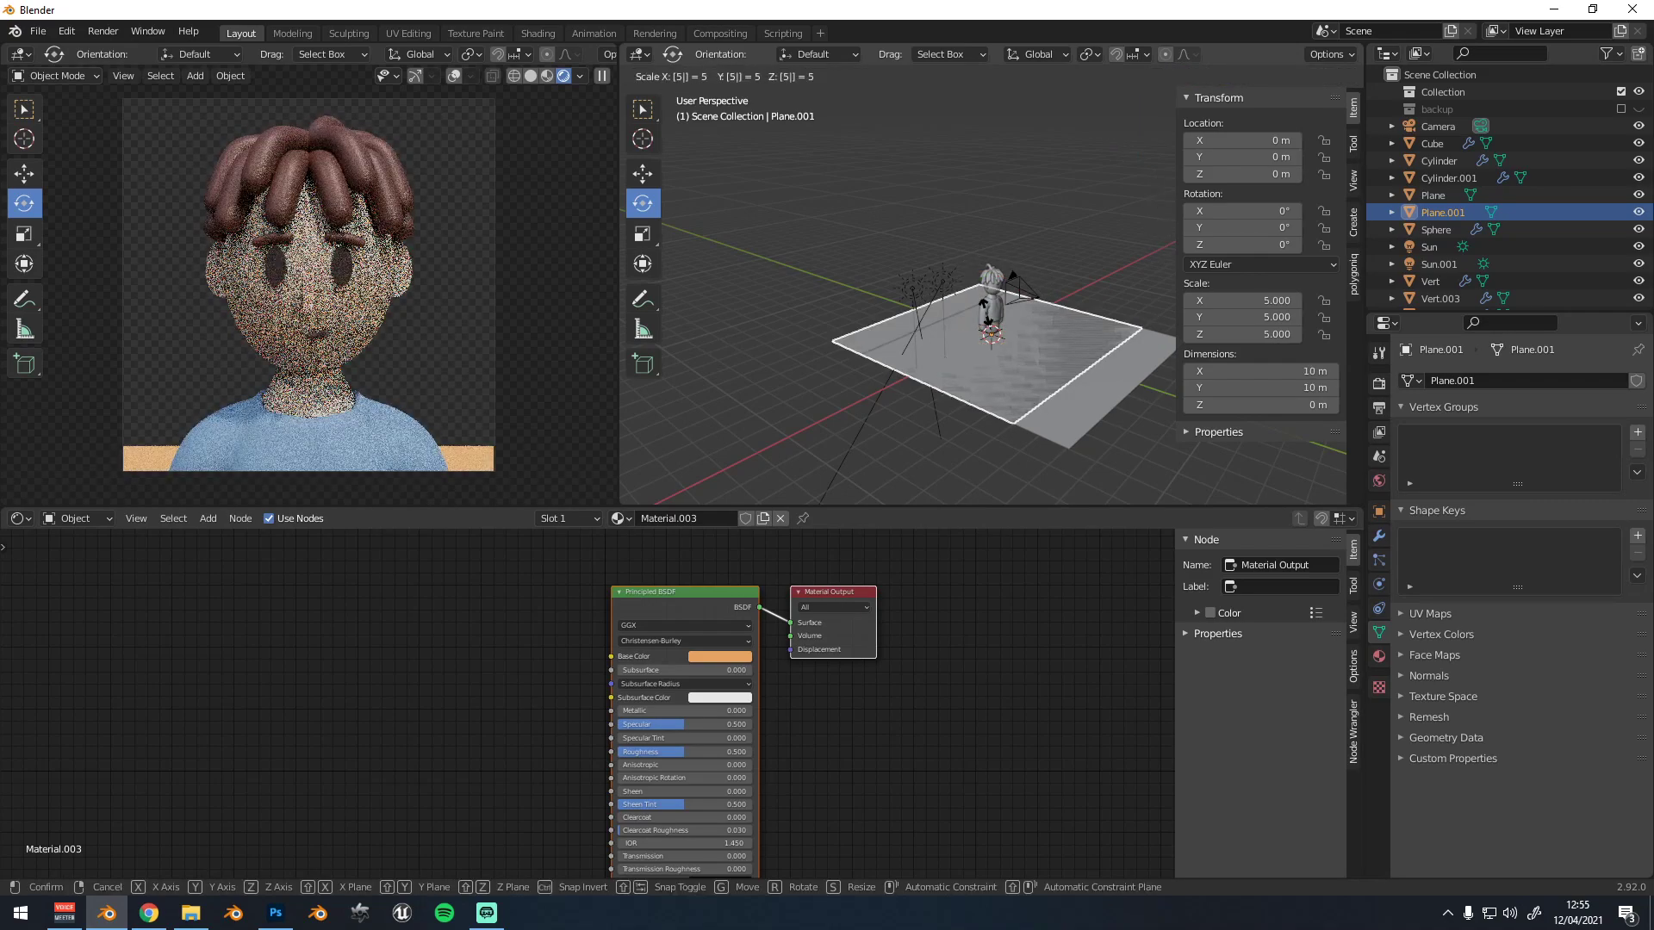
pyautogui.press('Return')
pyautogui.press('r')
pyautogui.press('x')
pyautogui.keyDown('ctrl'); pyautogui.moveTo(1020, 373); pyautogui.dragTo(1032, 374); pyautogui.keyUp('ctrl')
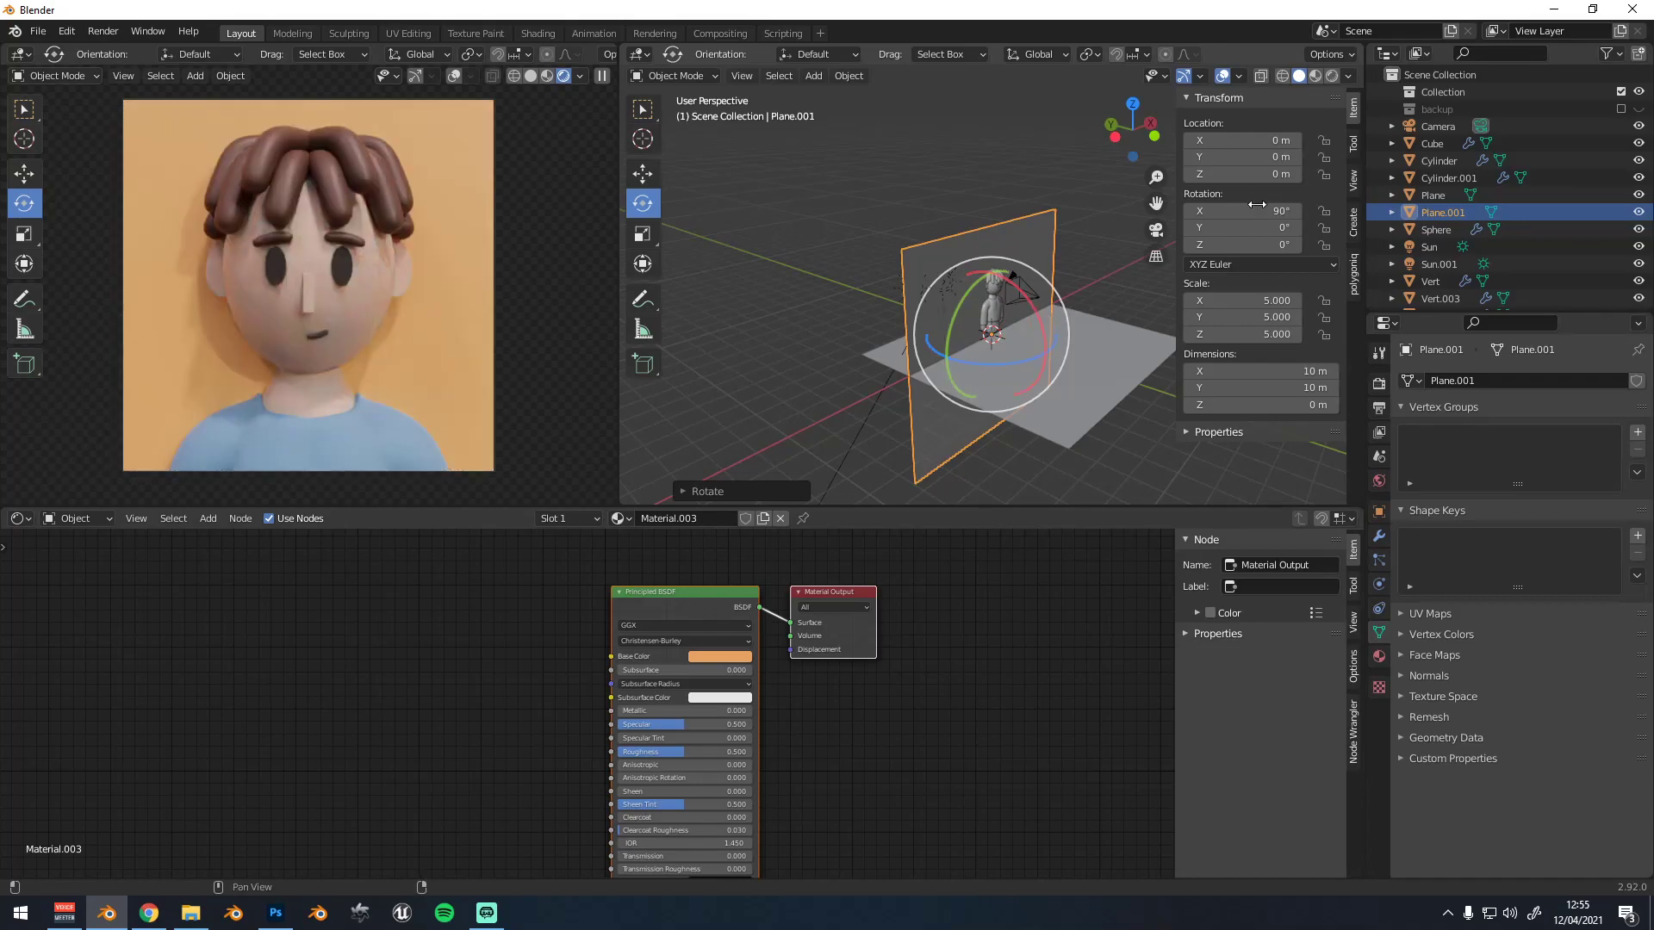
# Move the backdrop behind the character to about 17.2 m in Y and 1.76 m in Z, and enlarge its scale to about 8.31
pyautogui.click(641, 175)
pyautogui.scroll(-1, 950, 325)
pyautogui.scroll(-3, 951, 321)
pyautogui.moveTo(950, 320); pyautogui.dragTo(993, 343, button='middle')
pyautogui.moveTo(934, 297); pyautogui.dragTo(790, 248)
pyautogui.press('s')
pyautogui.click(1045, 269)
pyautogui.press('s')
pyautogui.click(975, 244)
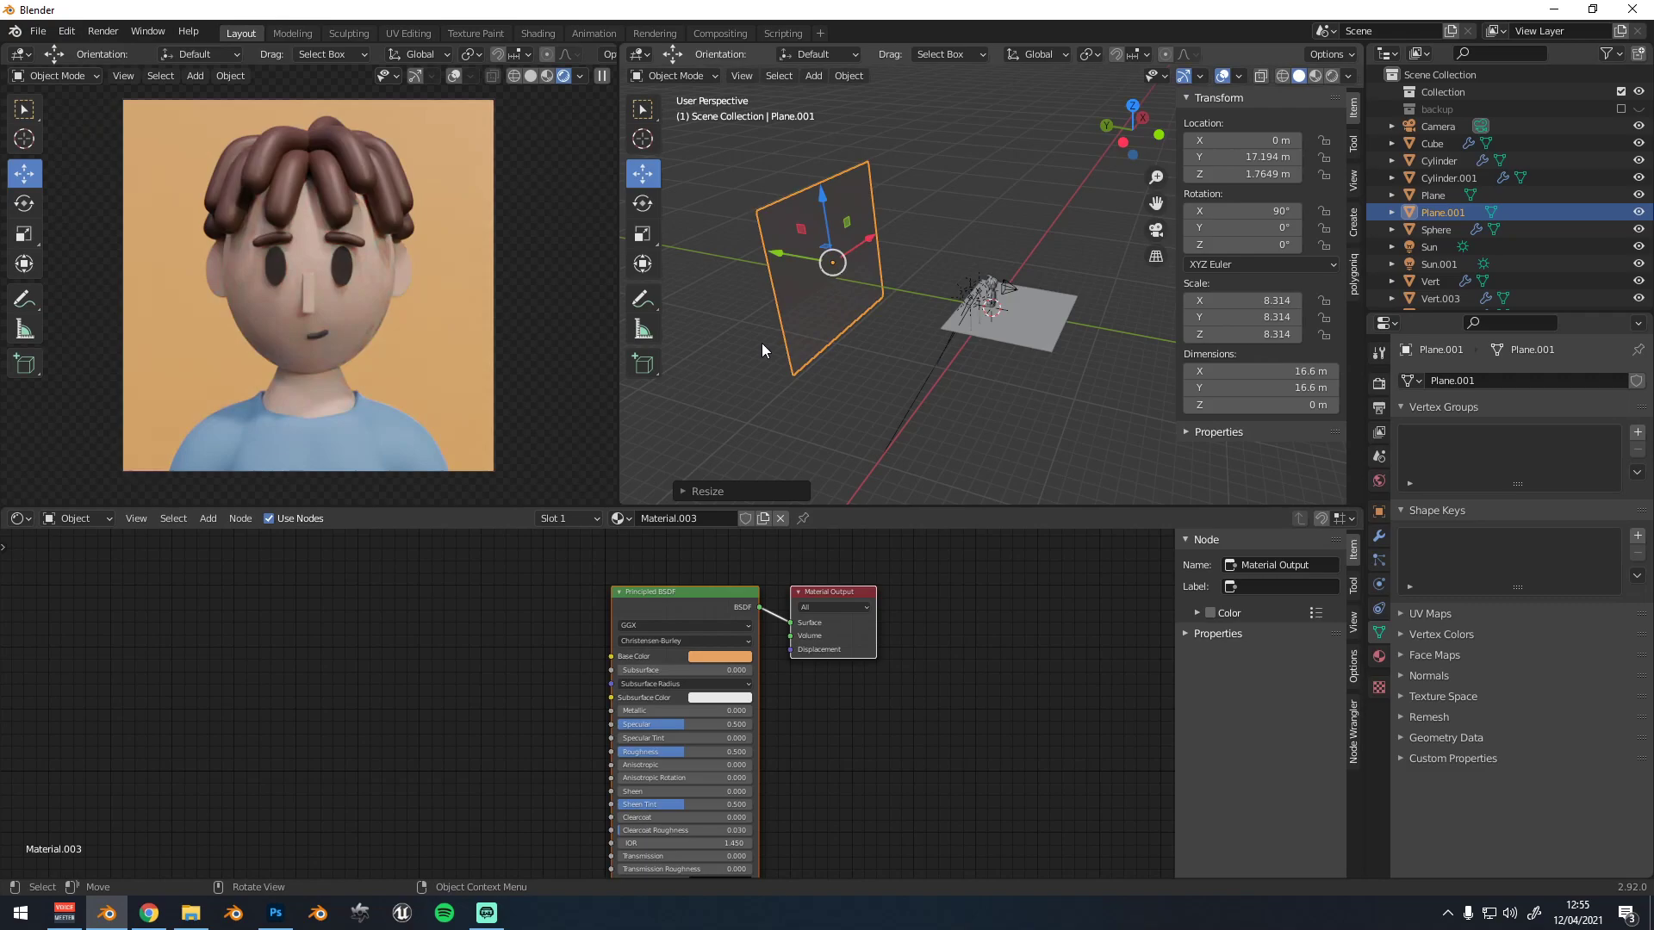
# Move the backdrop along Y to about 3.32 m, close behind the character
pyautogui.press('g')
pyautogui.press('y')
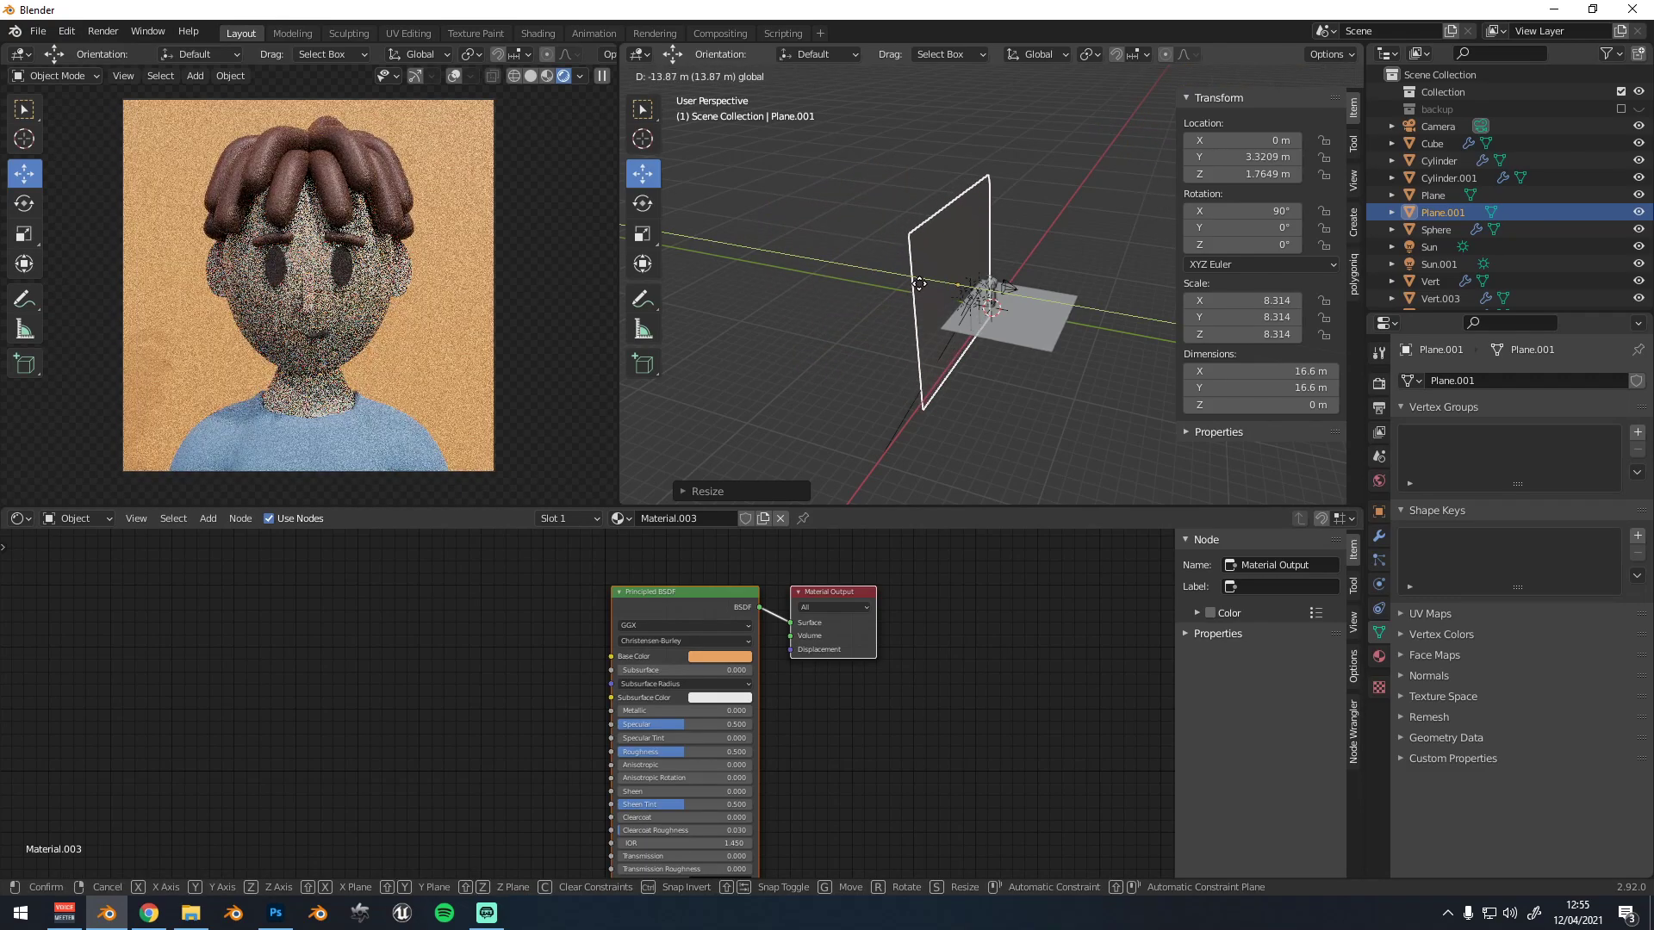
pyautogui.click(910, 283)
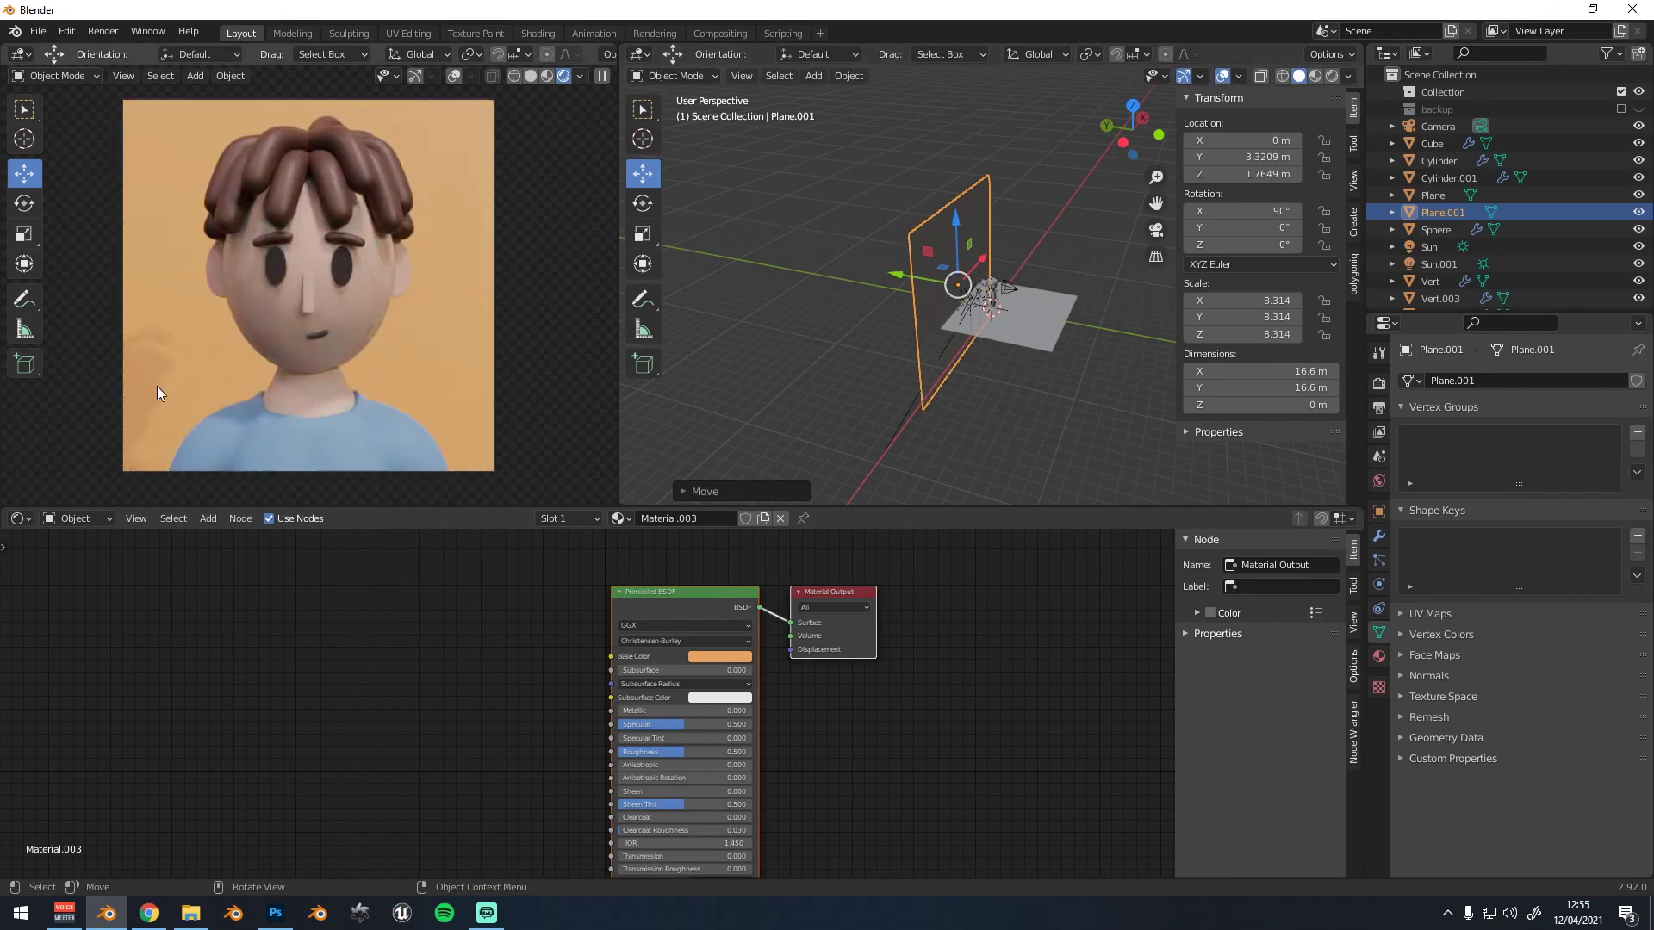
# Move the backdrop to about 18.5 m in Y and shift its base colour to a yellower orange
pyautogui.moveTo(897, 275); pyautogui.dragTo(766, 256)
pyautogui.click(731, 655)
pyautogui.moveTo(734, 543); pyautogui.dragTo(723, 545)
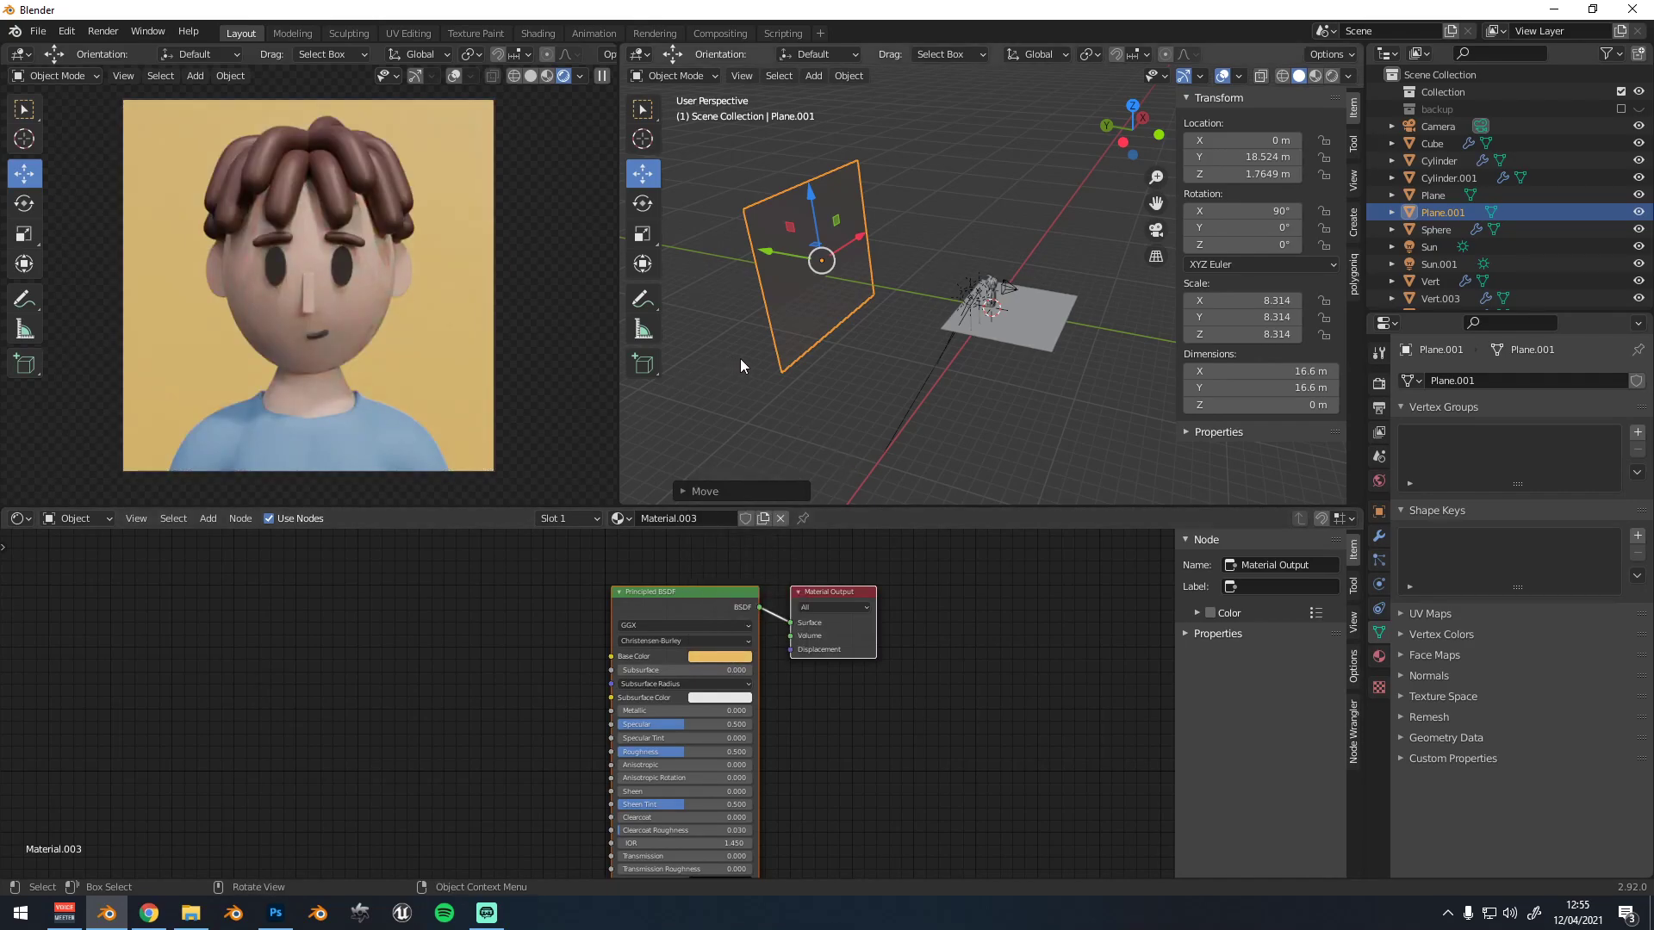
# Review the render engine and sampling settings of the scene
pyautogui.scroll(3, 917, 326)
pyautogui.scroll(1, 876, 313)
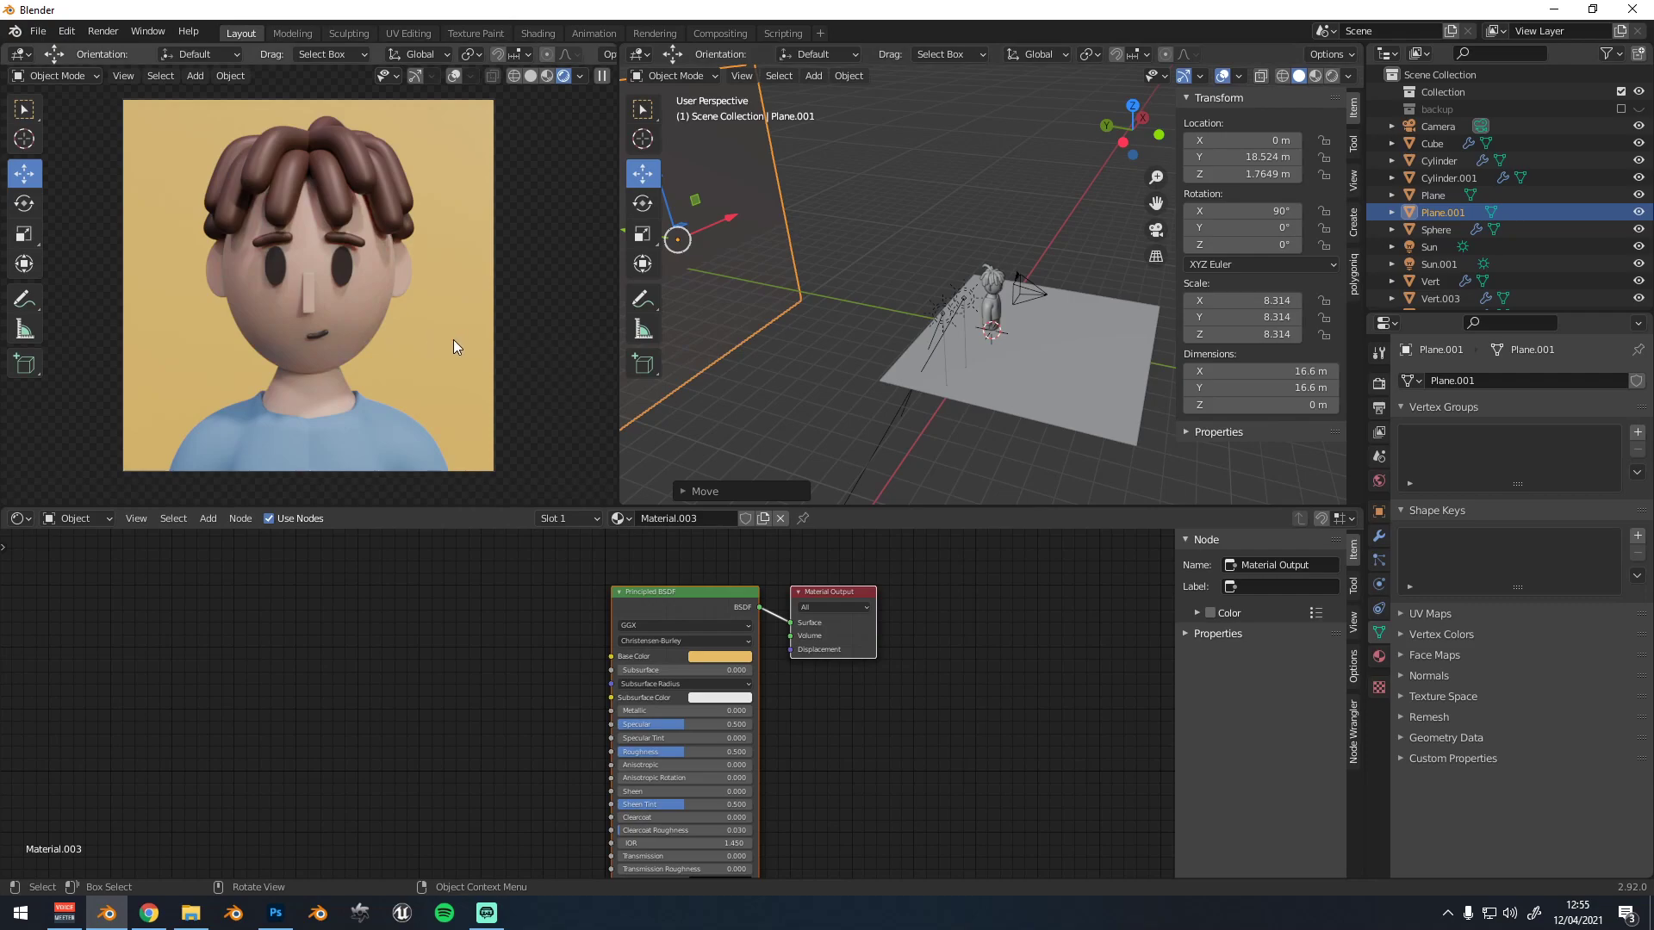
pyautogui.click(1379, 408)
pyautogui.click(1379, 385)
pyautogui.click(1429, 453)
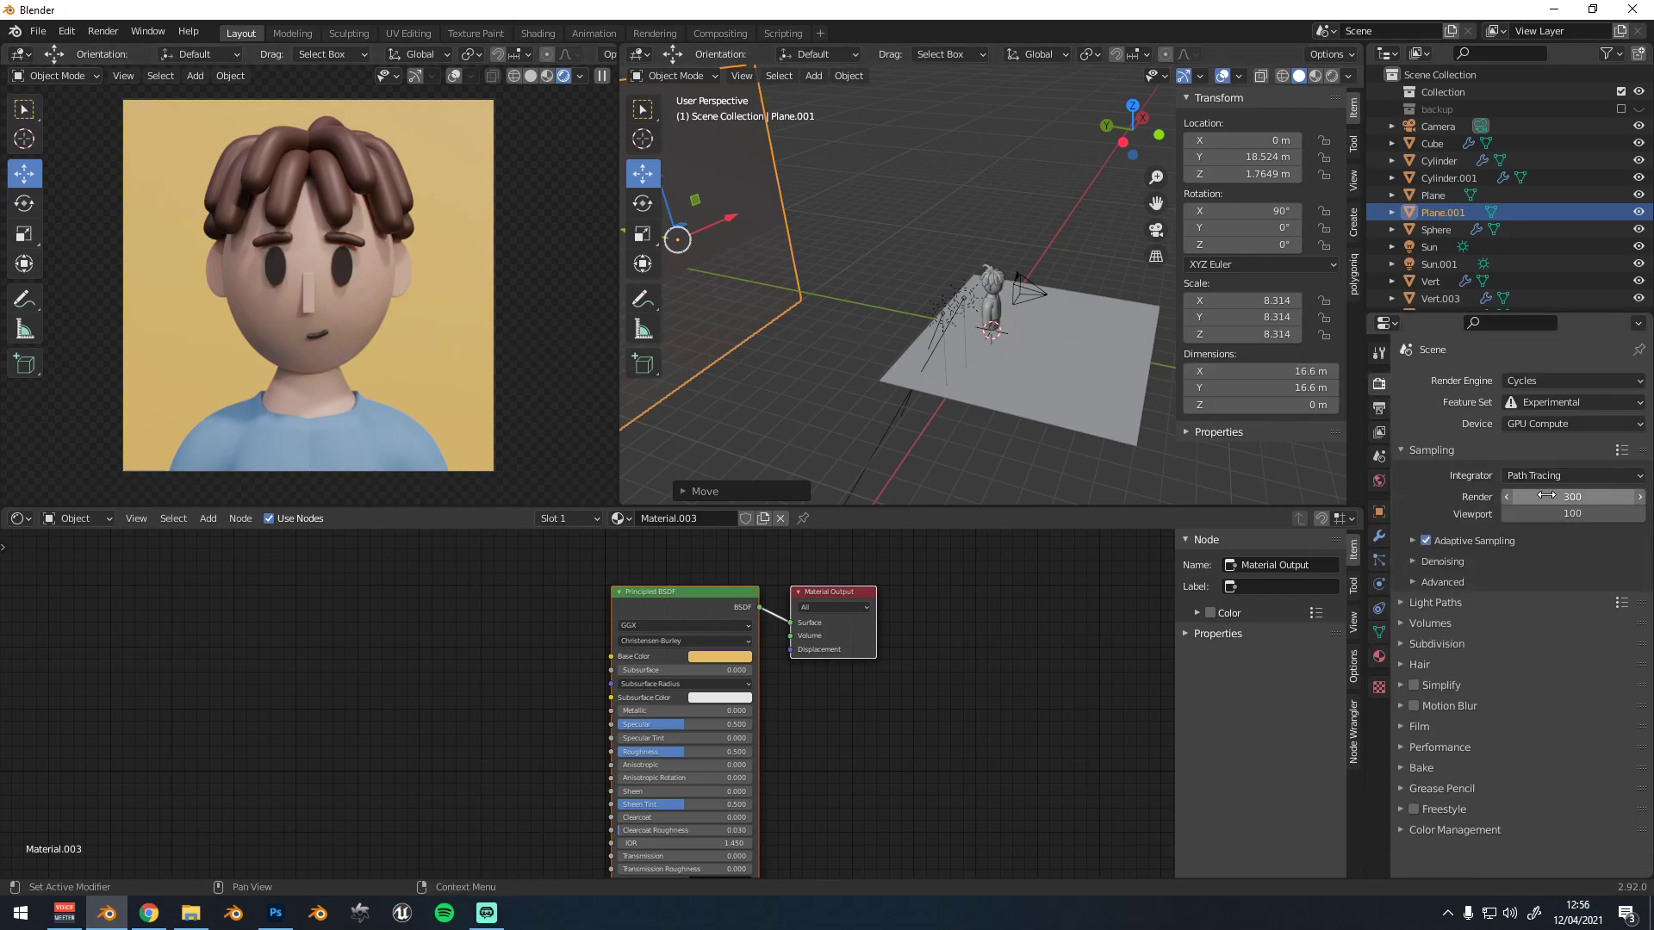
# Switch the camera view to Material Preview shading
pyautogui.click(549, 76)
pyautogui.click(143, 33)
pyautogui.click(101, 33)
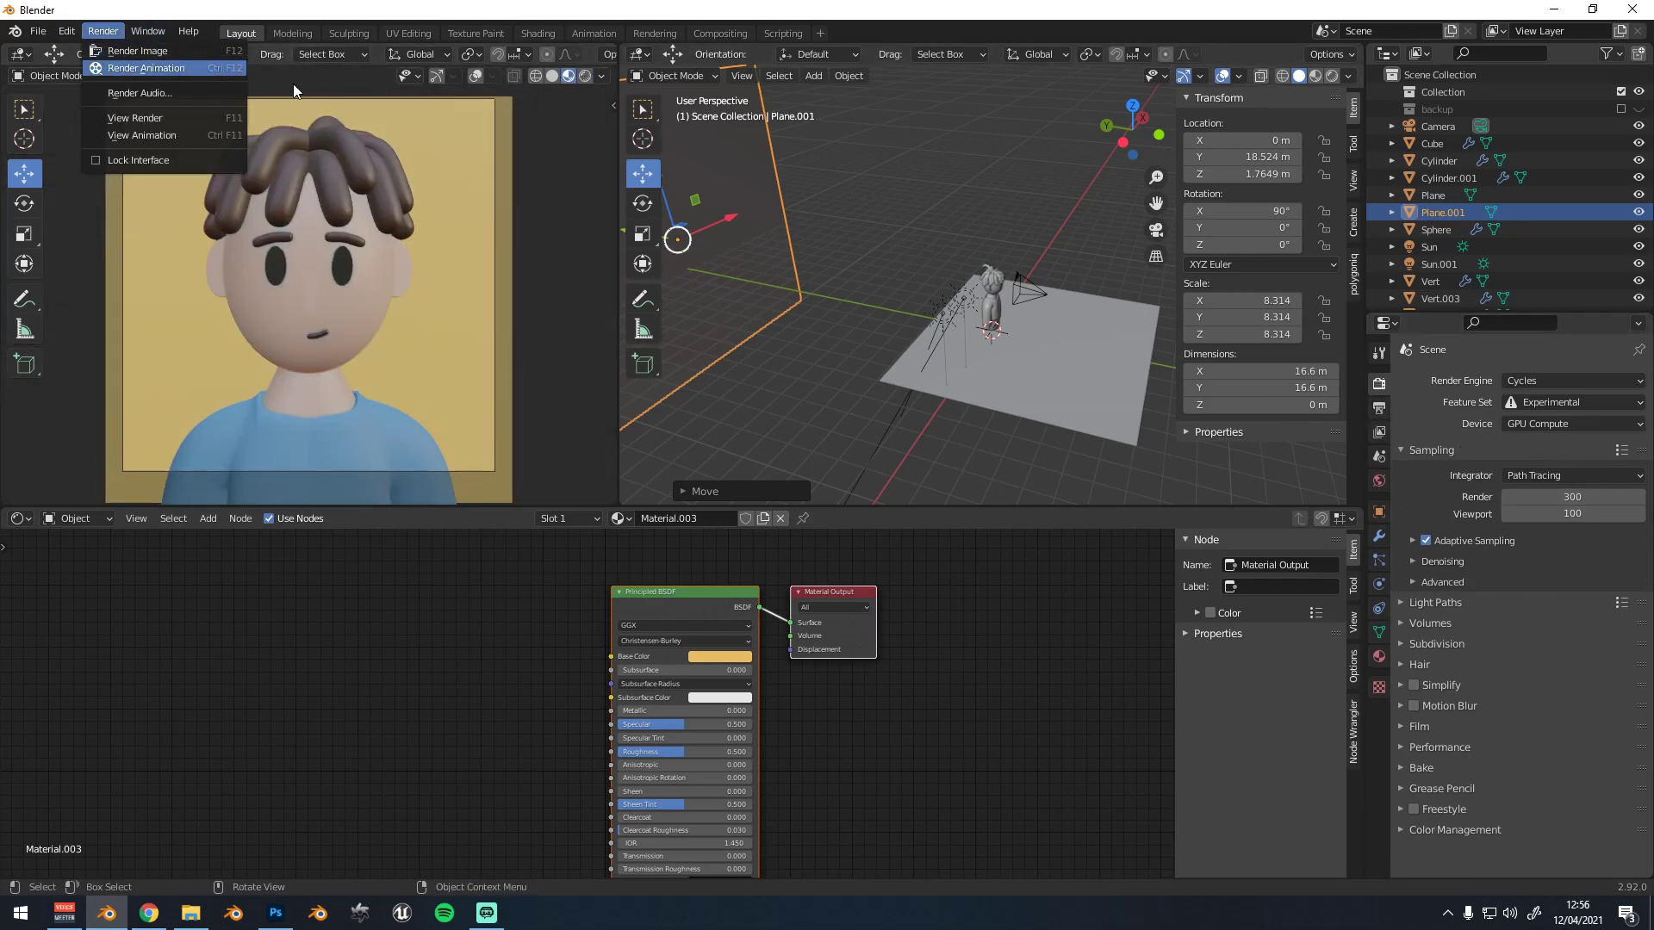
pyautogui.click(507, 224)
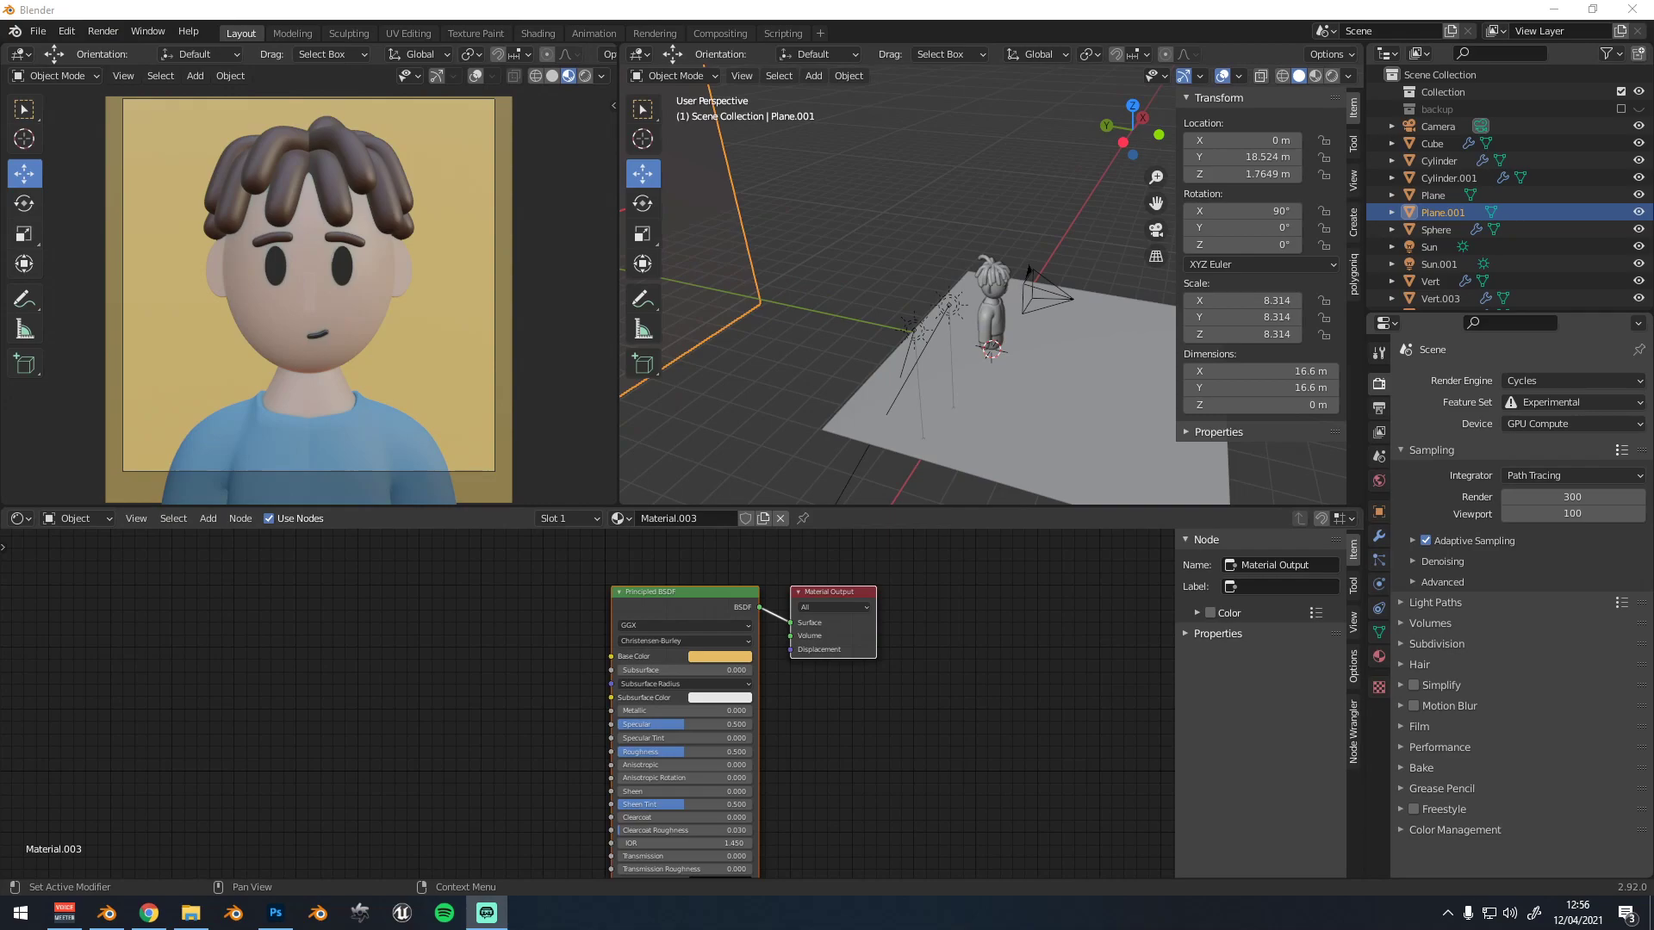